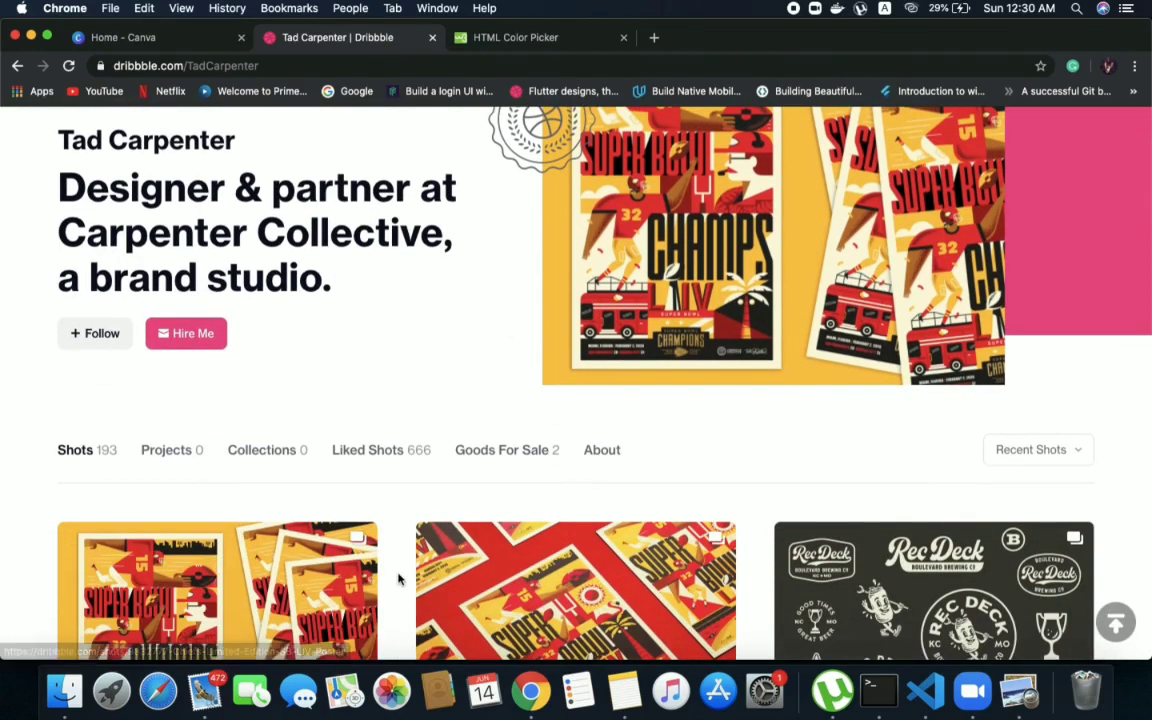
{"action": "scroll", "coordinate": [398, 578], "scroll_direction": "down", "scroll_amount": 8}
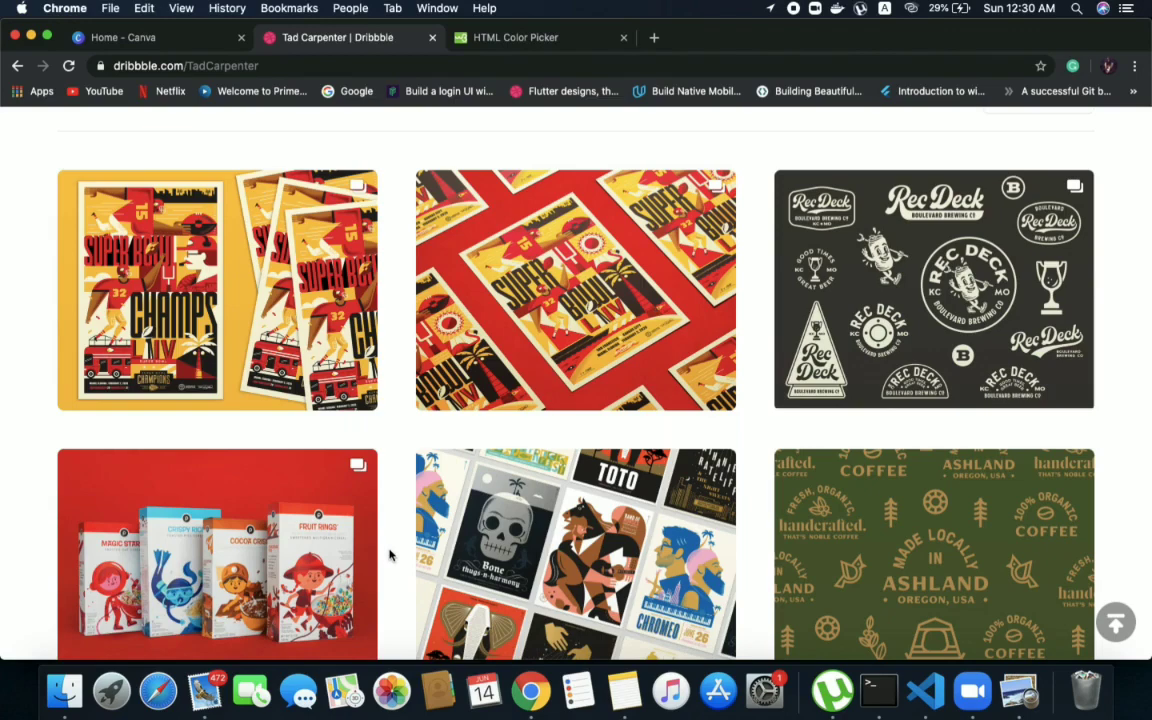
Browse the shots on the designer's Dribbble profile for poster and illustration inspiration
{"action": "scroll", "coordinate": [390, 555], "scroll_direction": "down", "scroll_amount": 10}
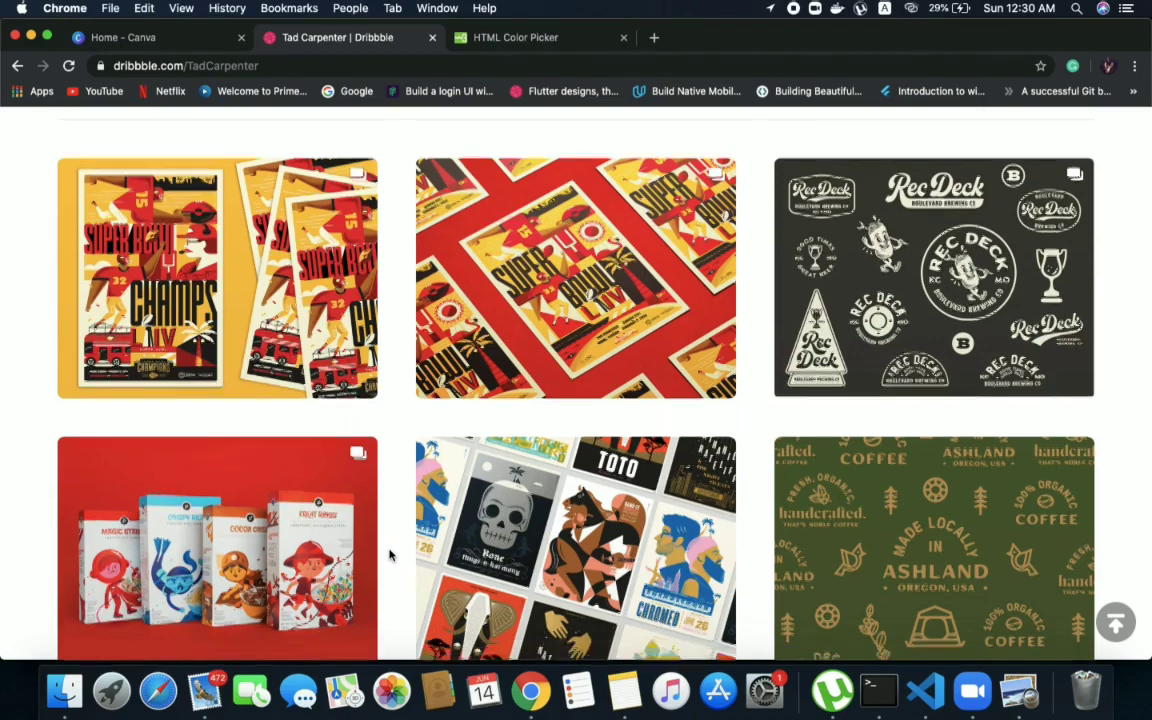
{"action": "scroll", "coordinate": [390, 555], "scroll_direction": "down", "scroll_amount": 20}
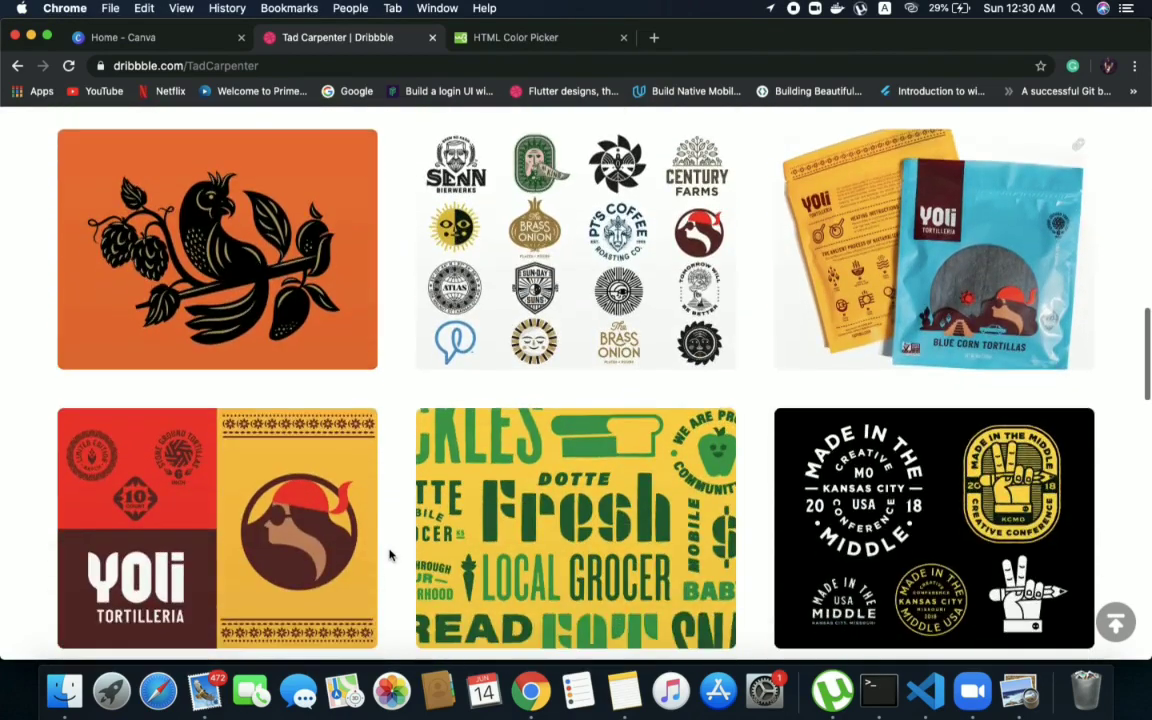
{"action": "scroll", "coordinate": [390, 555], "scroll_direction": "down", "scroll_amount": 10}
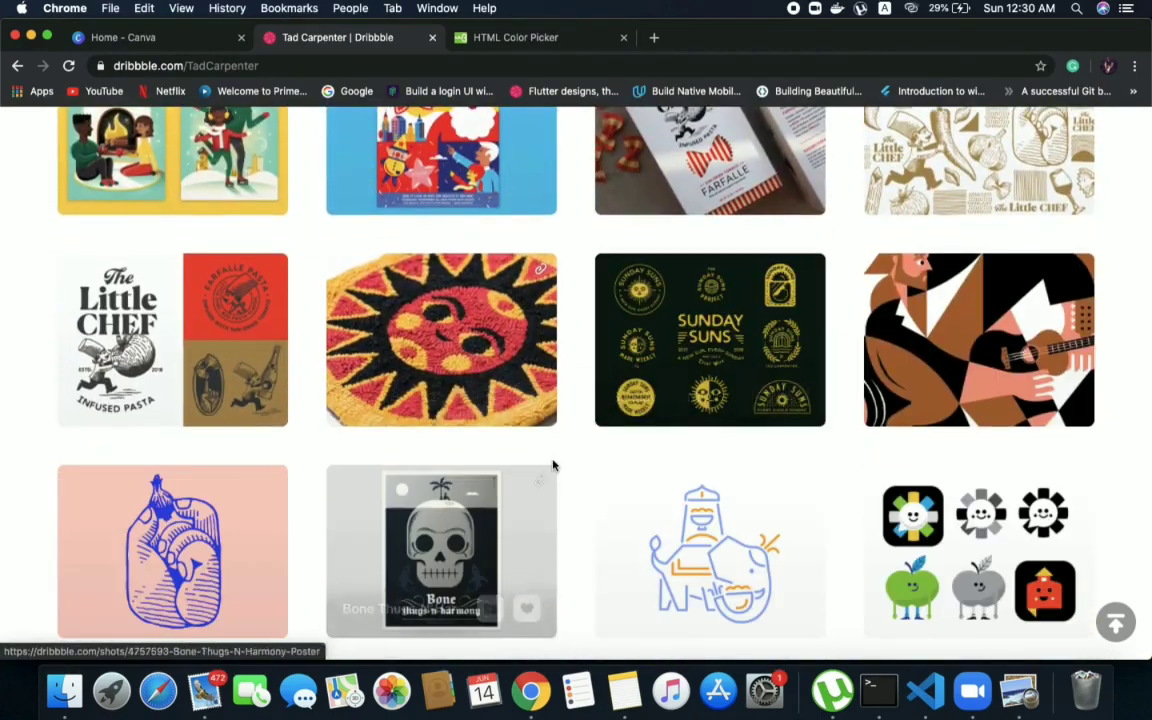
{"action": "scroll", "coordinate": [563, 458], "scroll_direction": "down", "scroll_amount": 2}
{"action": "scroll", "coordinate": [505, 263], "scroll_direction": "down", "scroll_amount": 3}
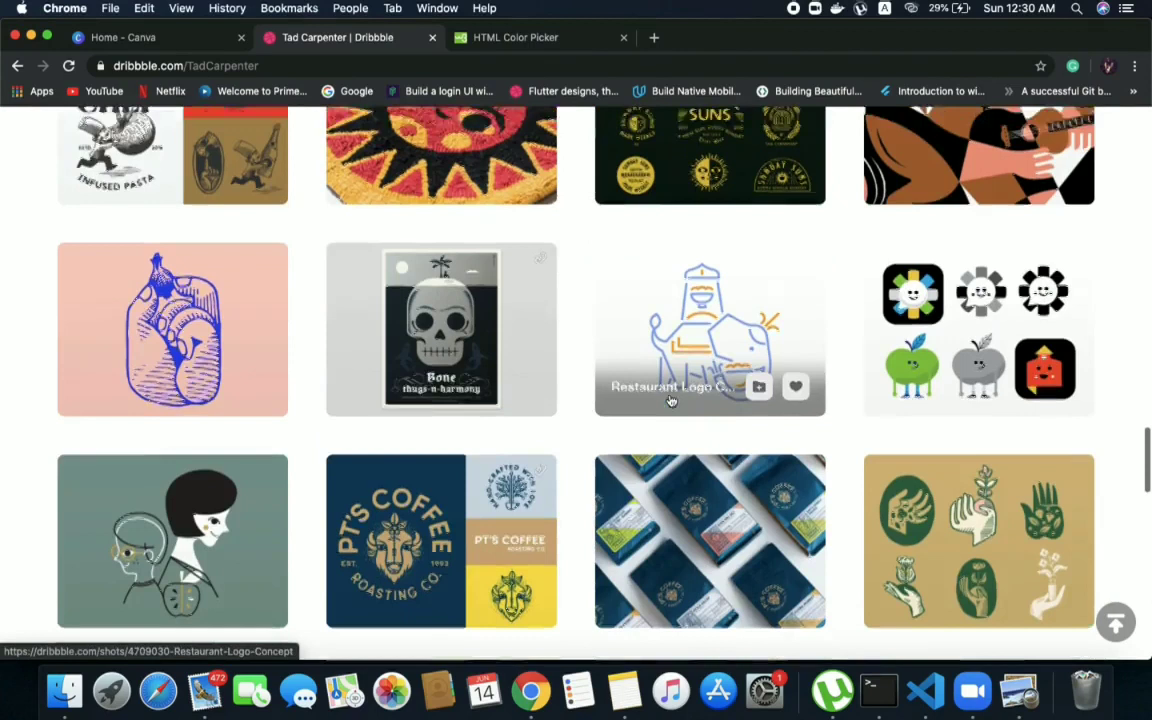
{"action": "scroll", "coordinate": [700, 420], "scroll_direction": "up", "scroll_amount": 2}
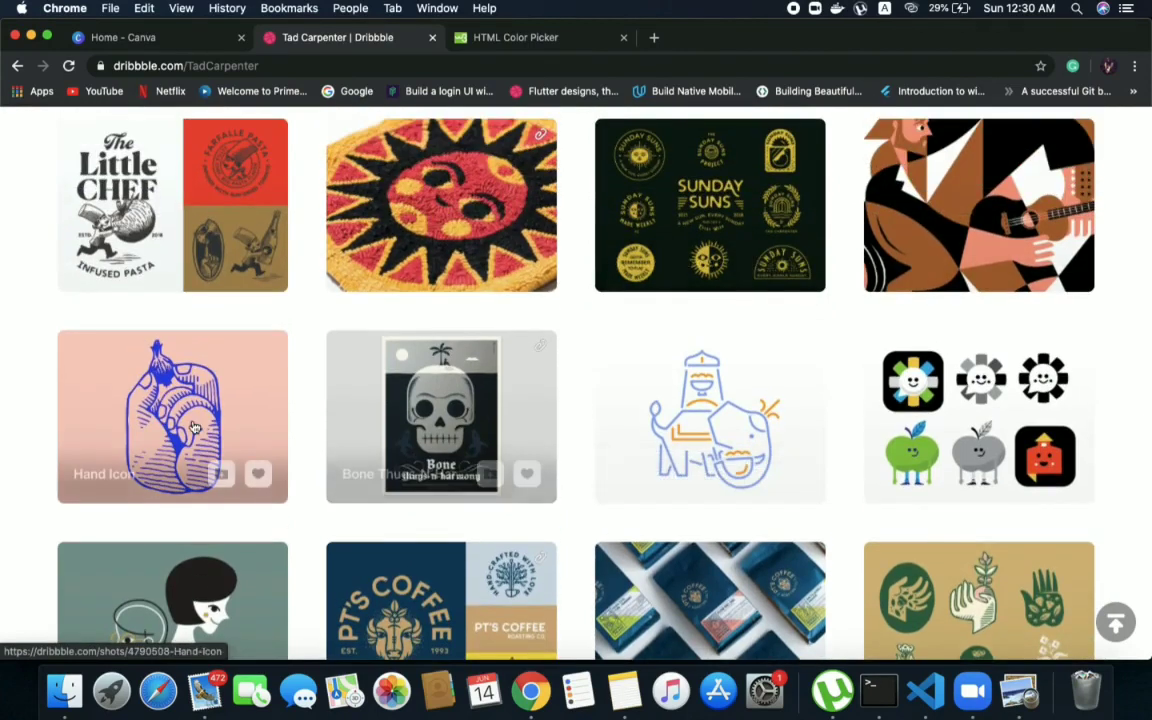
Open the Hand Icon shot, examine its artwork, tags and colour palette, and return to the designer's profile
{"action": "left_click", "coordinate": [193, 424]}
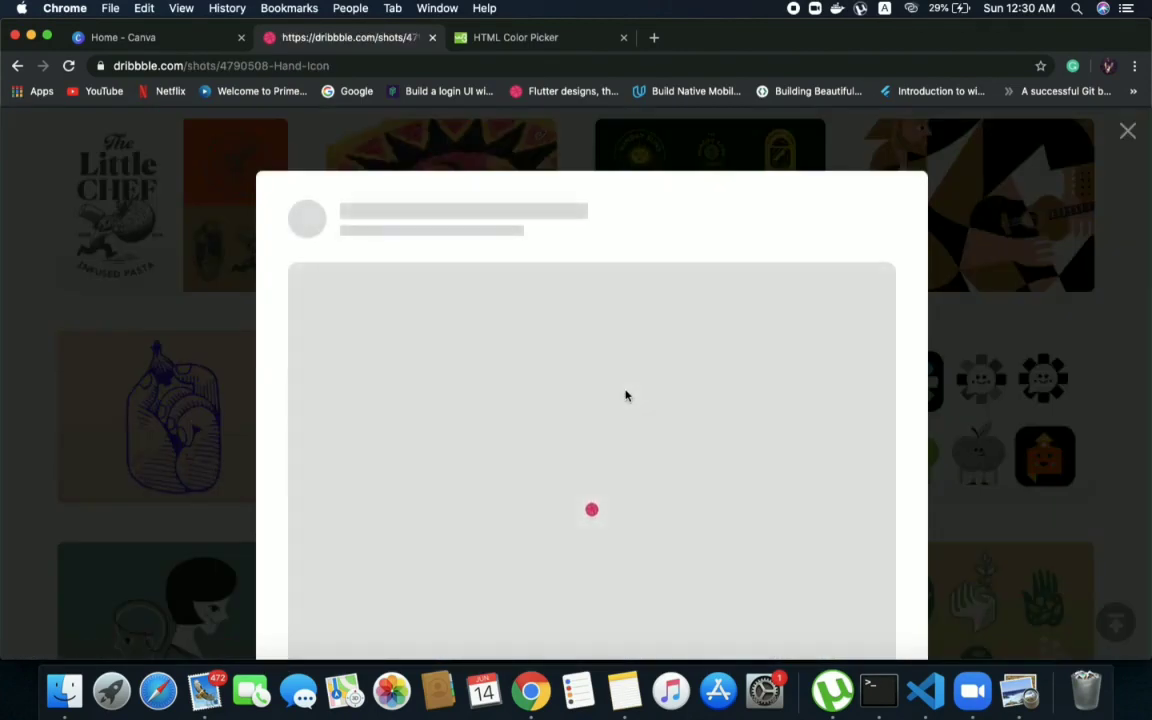
{"action": "scroll", "coordinate": [627, 396], "scroll_direction": "down", "scroll_amount": 5}
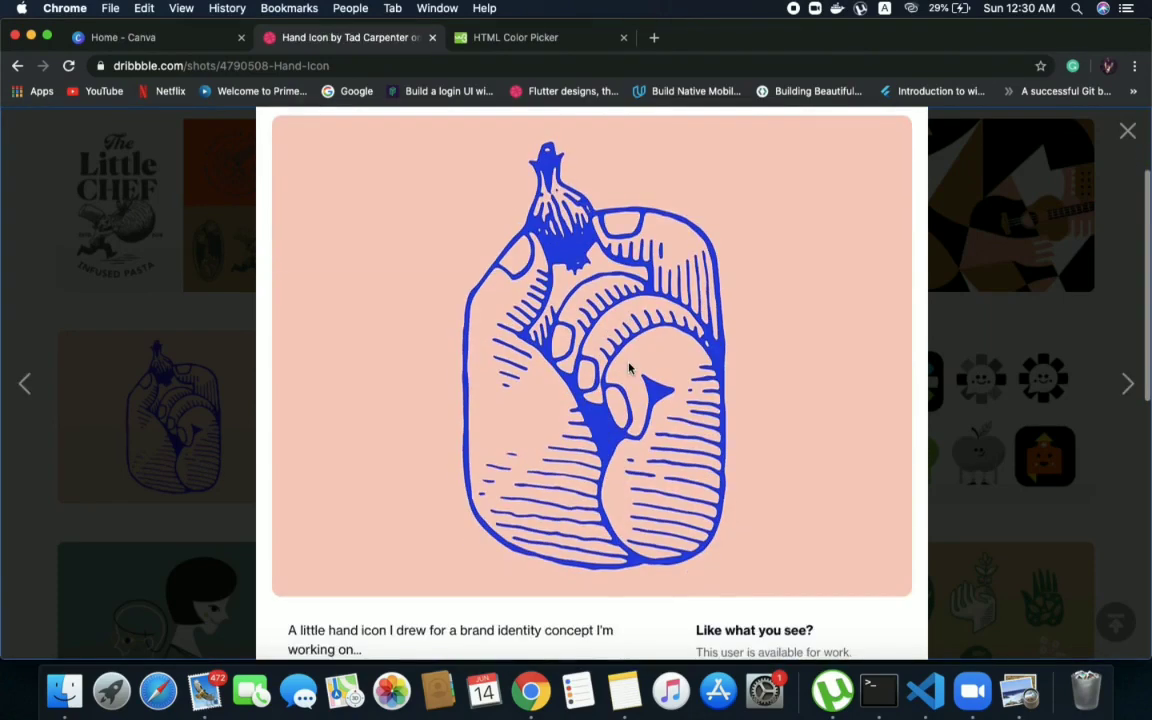
{"action": "scroll", "coordinate": [745, 583], "scroll_direction": "down", "scroll_amount": 2}
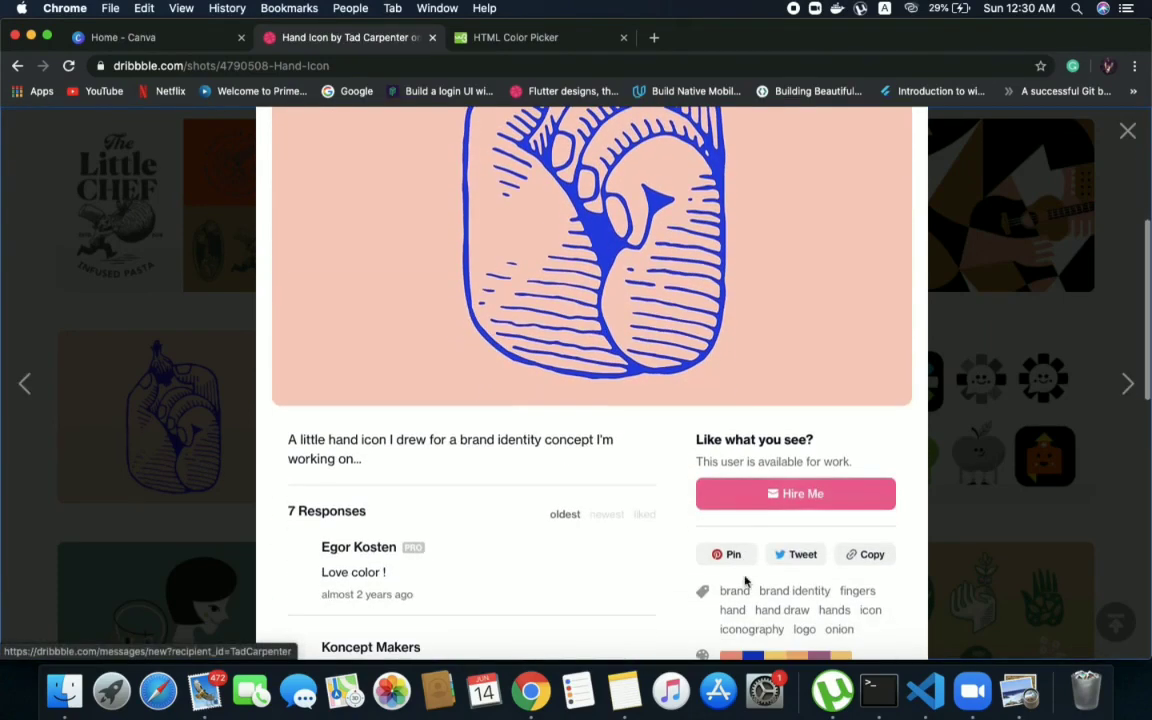
{"action": "scroll", "coordinate": [681, 555], "scroll_direction": "down", "scroll_amount": 4}
{"action": "scroll", "coordinate": [679, 556], "scroll_direction": "down", "scroll_amount": 1}
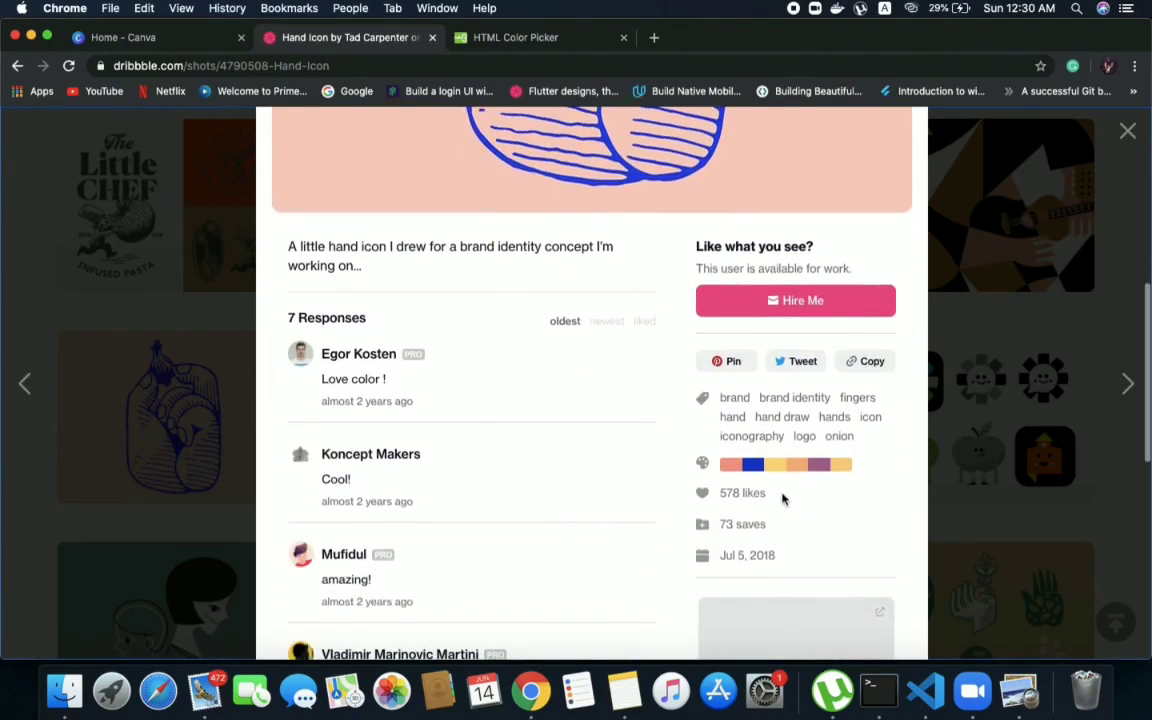
{"action": "scroll", "coordinate": [782, 498], "scroll_direction": "up", "scroll_amount": 10}
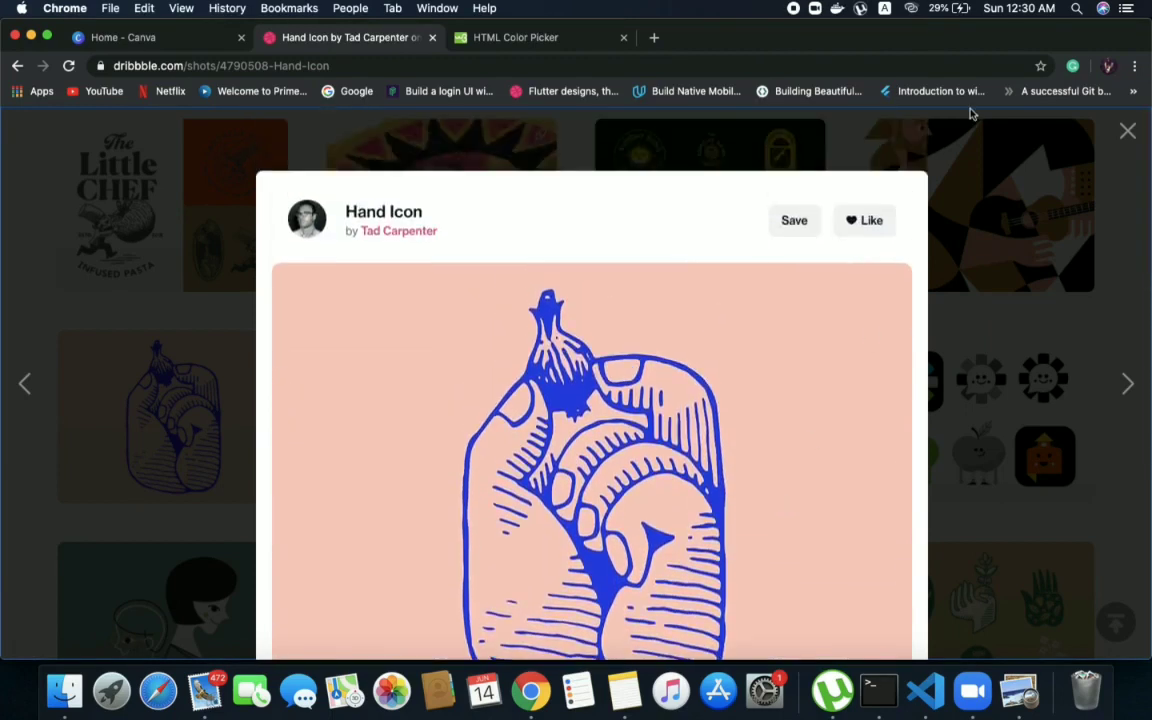
{"action": "left_click", "coordinate": [213, 336]}
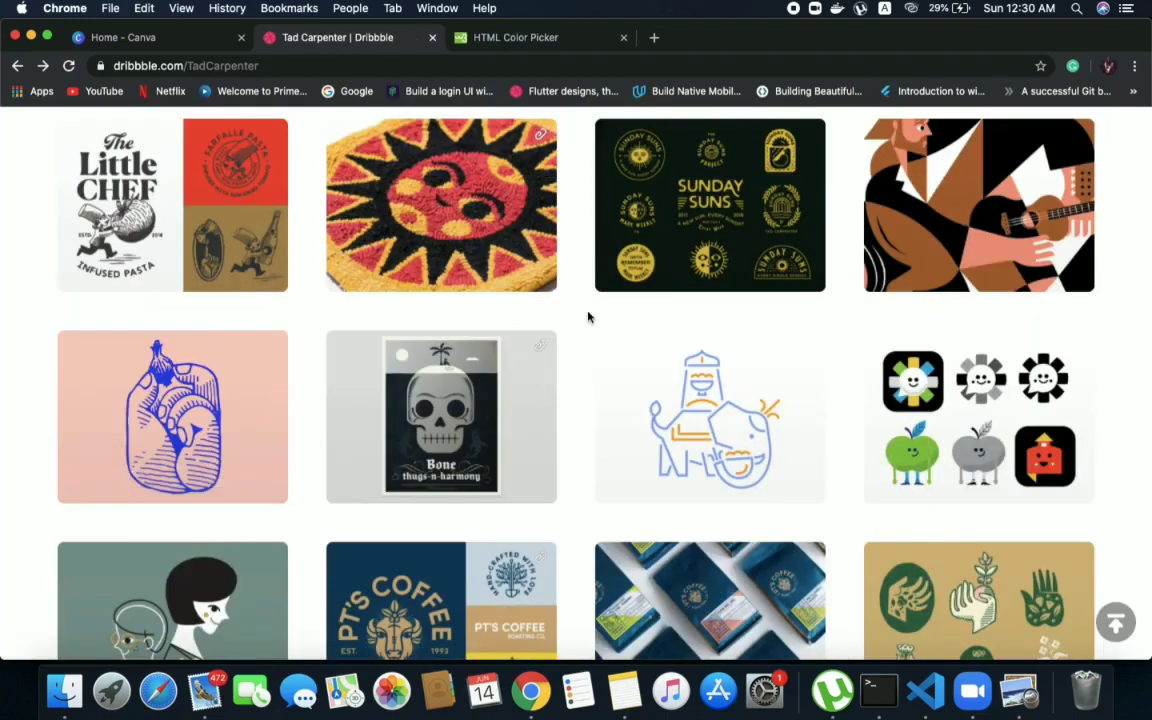
{"action": "scroll", "coordinate": [586, 314], "scroll_direction": "down", "scroll_amount": 10}
{"action": "scroll", "coordinate": [588, 317], "scroll_direction": "up", "scroll_amount": 15}
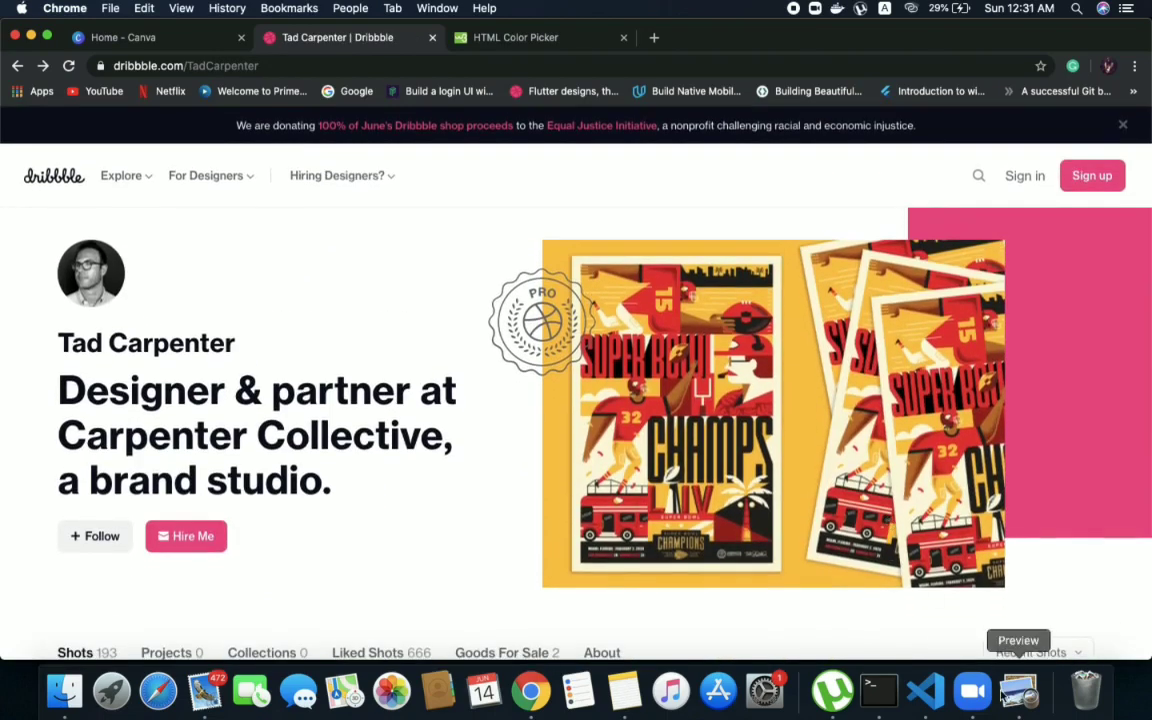
Switch to Preview, view Concert Poster.png in full screen, and close the image
{"action": "left_click", "coordinate": [1003, 694]}
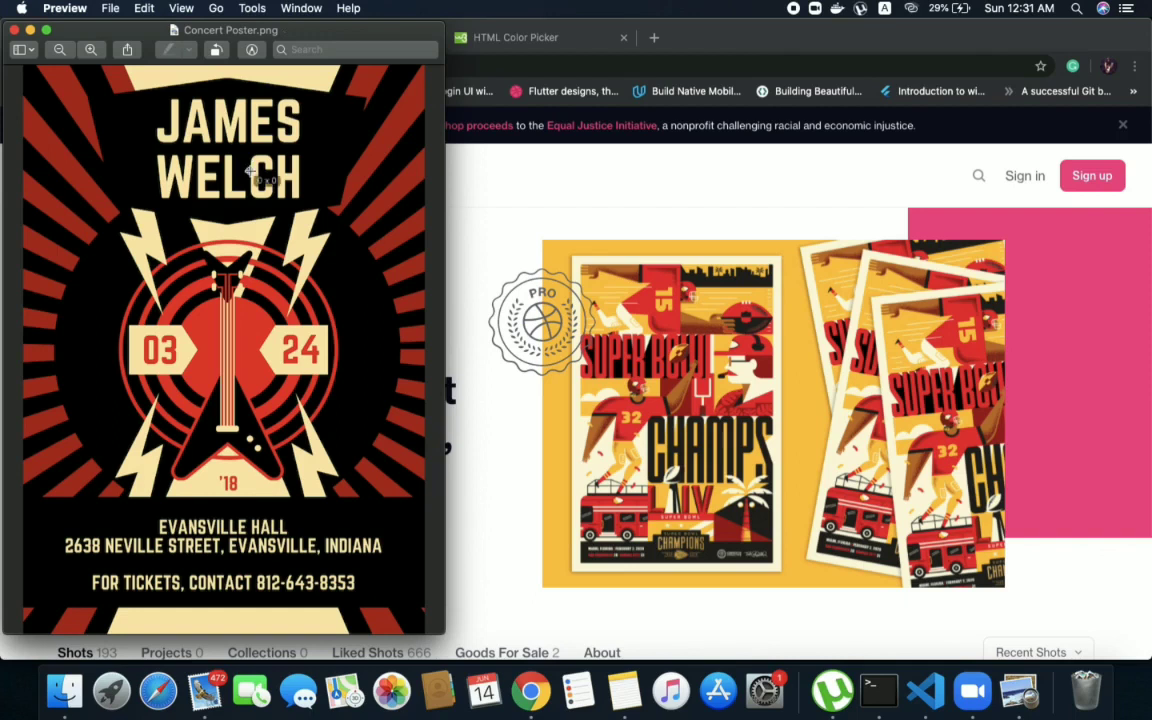
{"action": "left_click", "coordinate": [46, 30]}
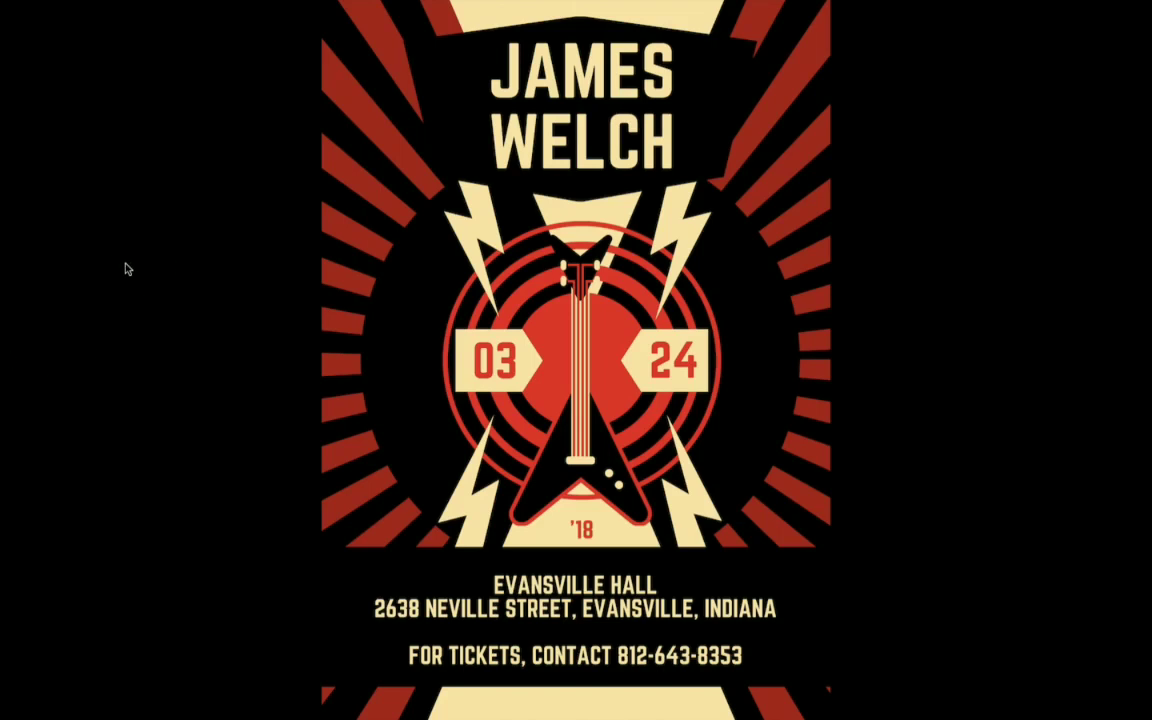
{"action": "key", "text": "Escape"}
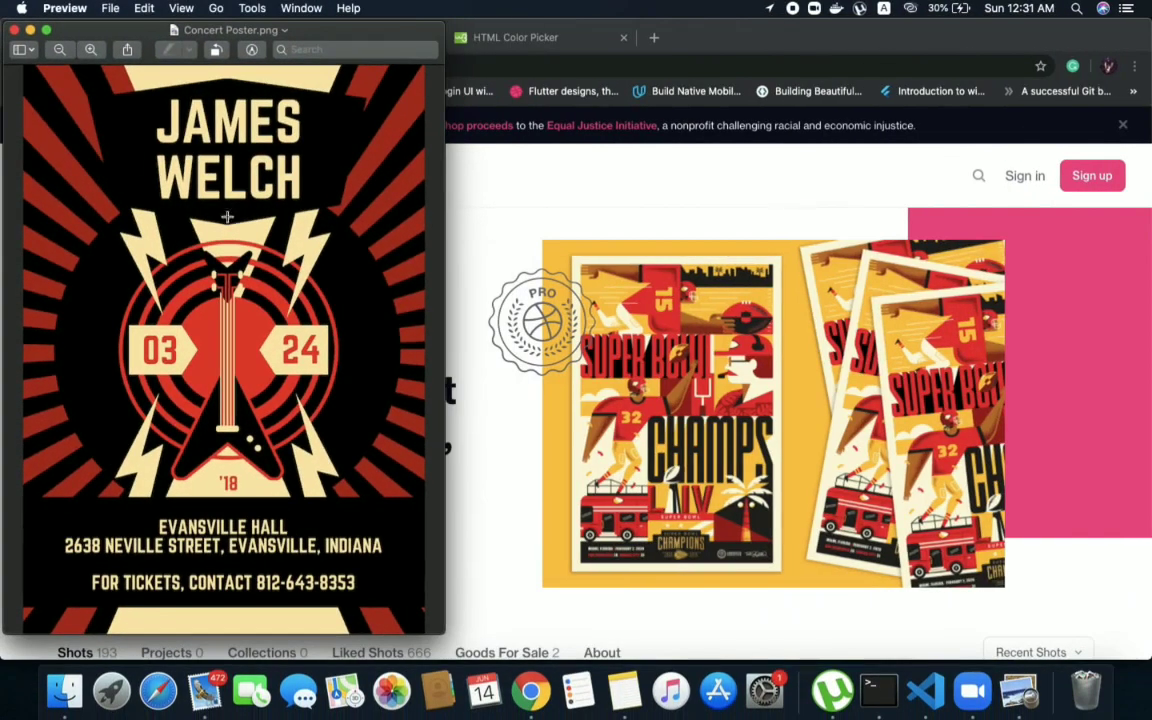
{"action": "left_click", "coordinate": [15, 30]}
Switch to Canva, find the Poster design type, and create a blank poster
{"action": "left_click", "coordinate": [172, 40]}
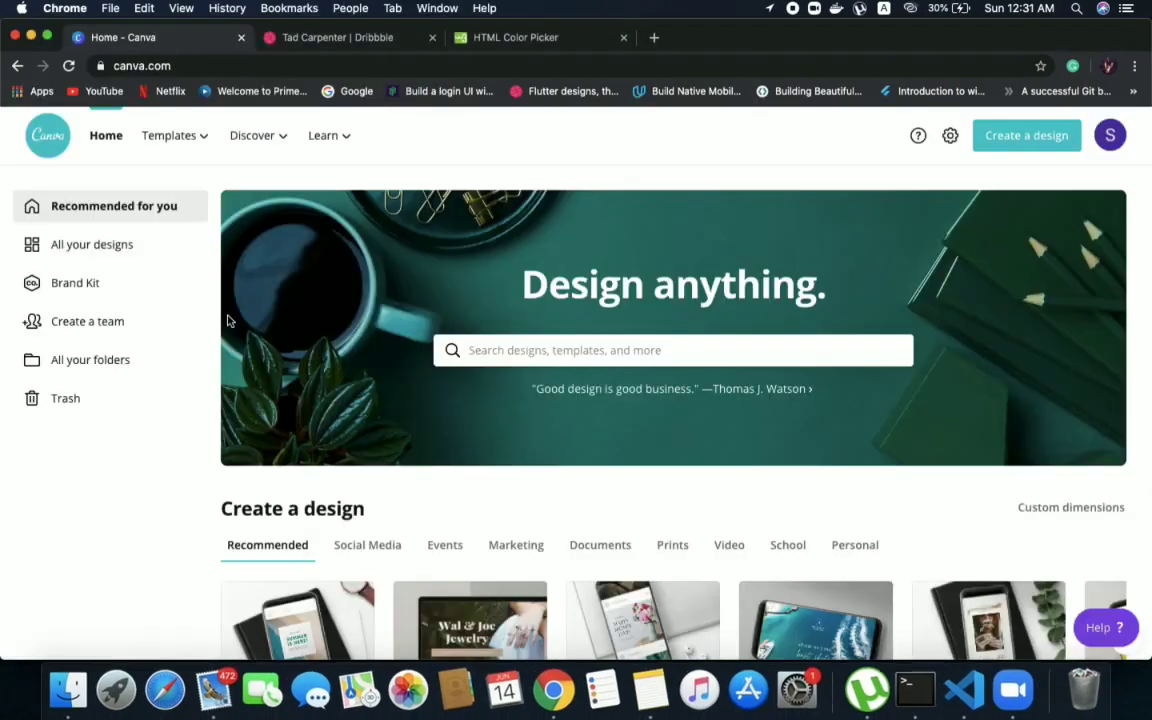
{"action": "scroll", "coordinate": [422, 510], "scroll_direction": "down", "scroll_amount": 1}
{"action": "scroll", "coordinate": [422, 510], "scroll_direction": "down", "scroll_amount": 3}
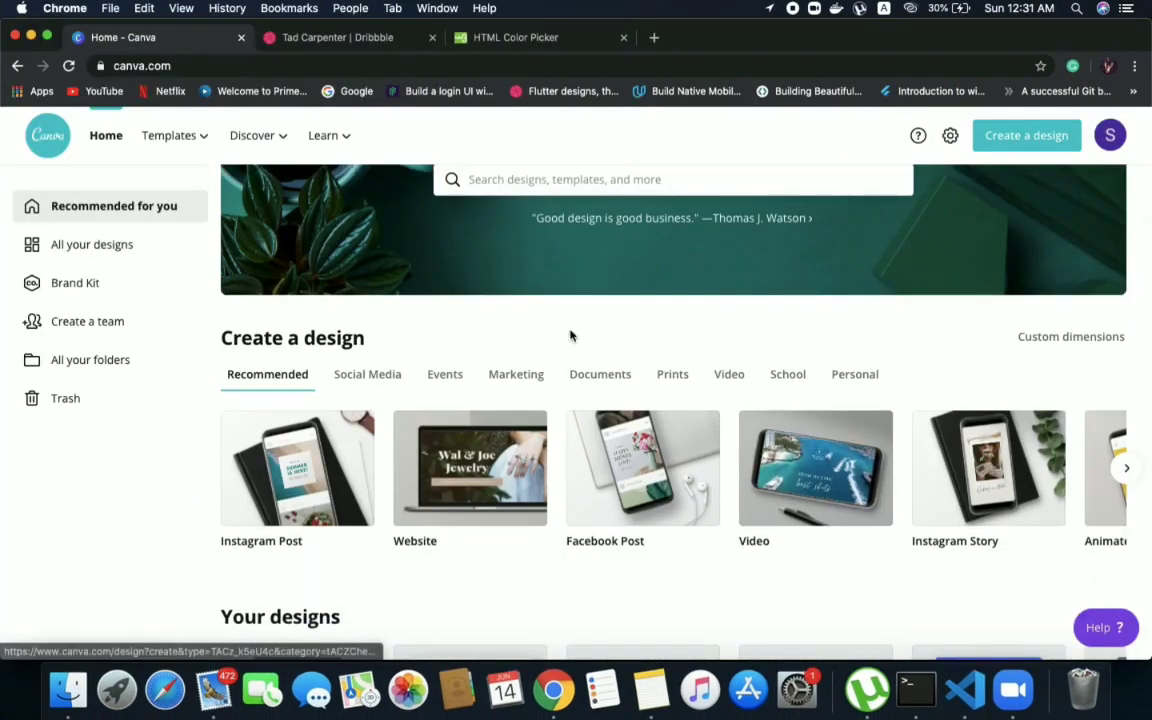
{"action": "scroll", "coordinate": [555, 368], "scroll_direction": "up", "scroll_amount": 1}
{"action": "left_click", "coordinate": [535, 232]}
{"action": "type", "text": "po"}
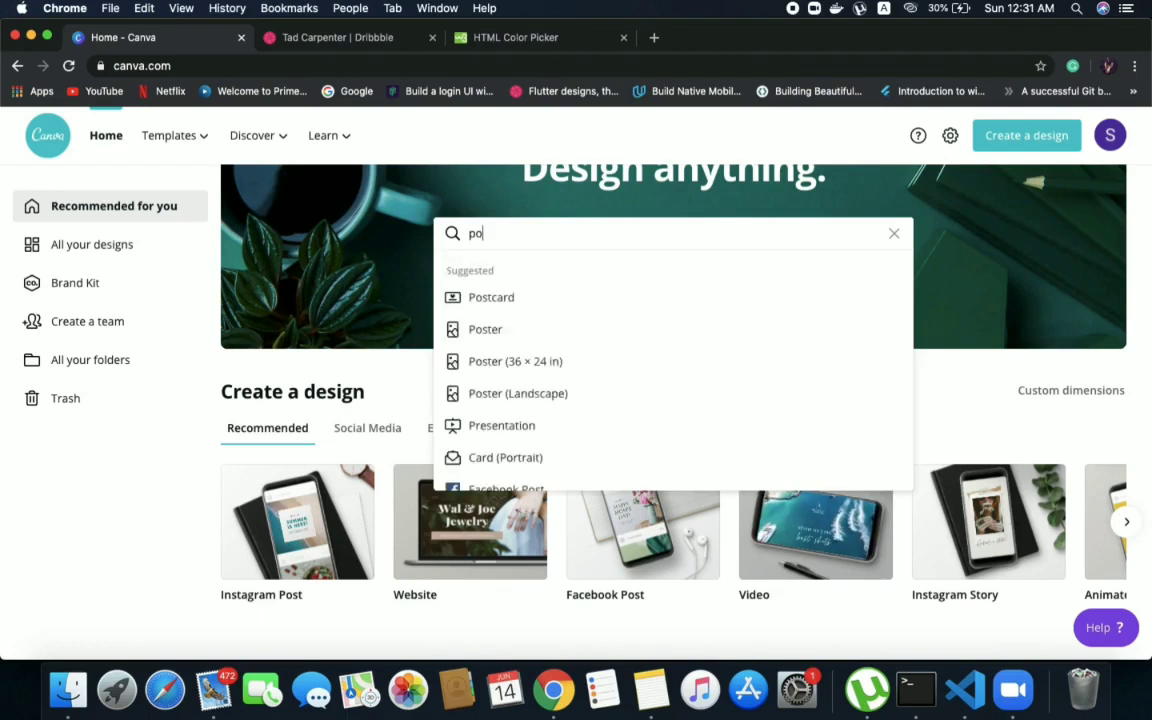
{"action": "left_click", "coordinate": [477, 331]}
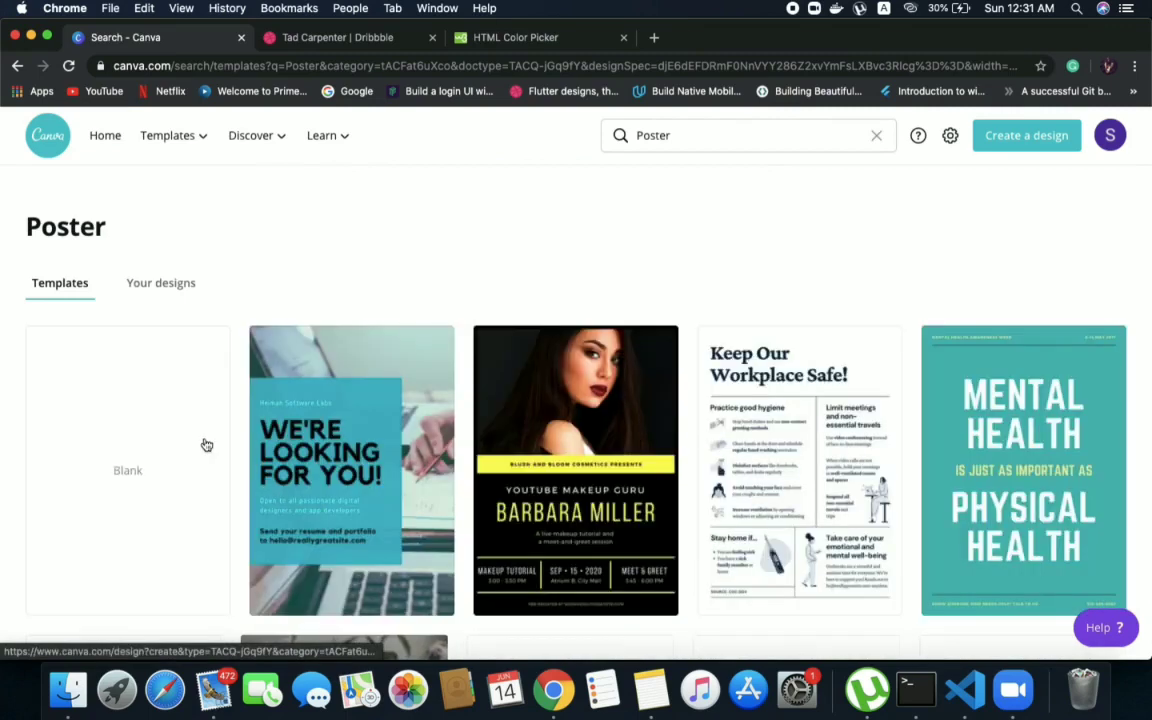
{"action": "left_click", "coordinate": [160, 477]}
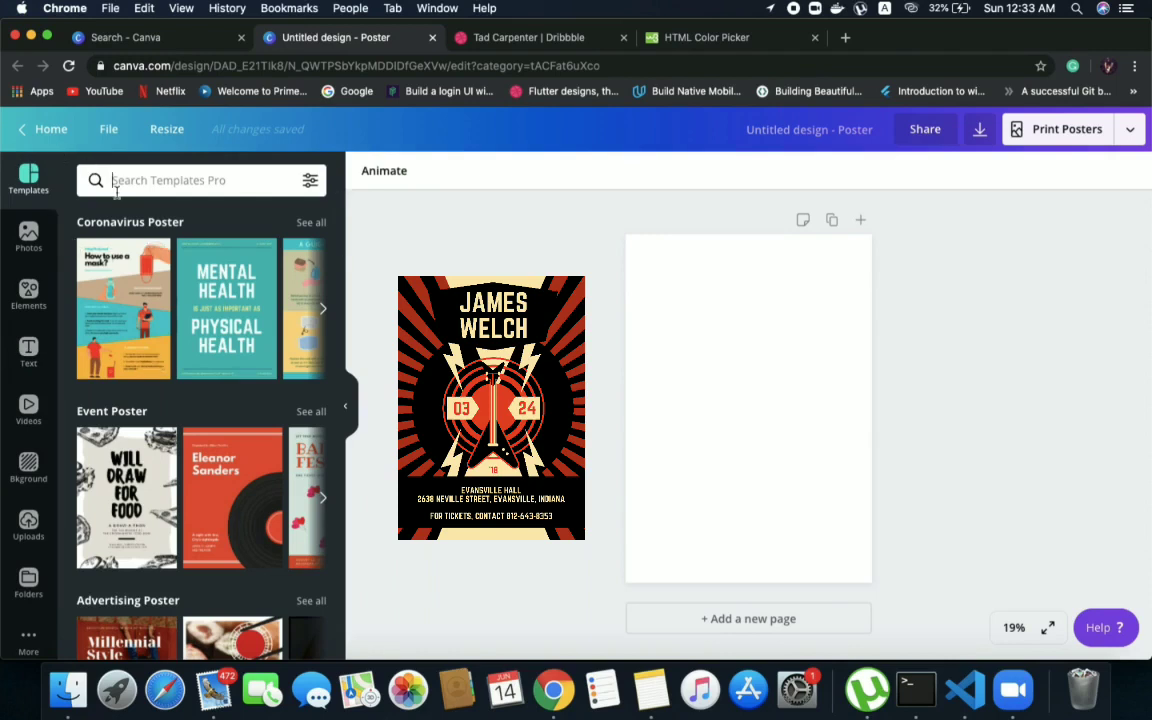
Search the design elements for "illusion"
{"action": "left_click", "coordinate": [28, 292]}
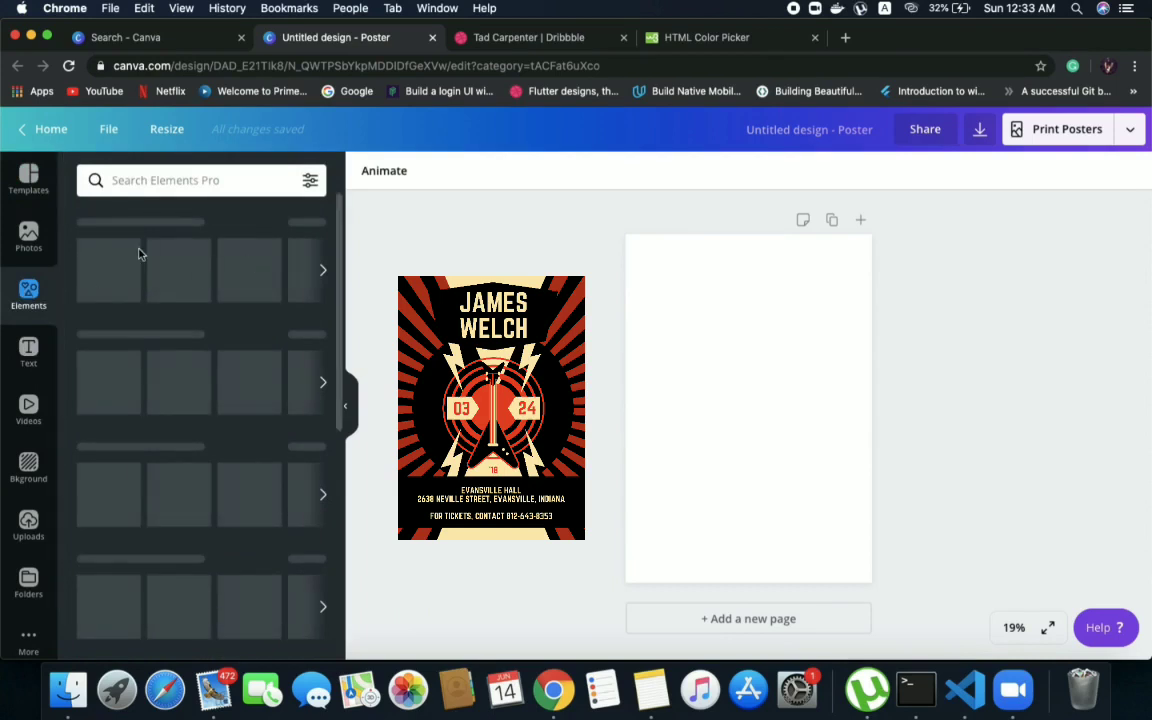
{"action": "left_click", "coordinate": [185, 183]}
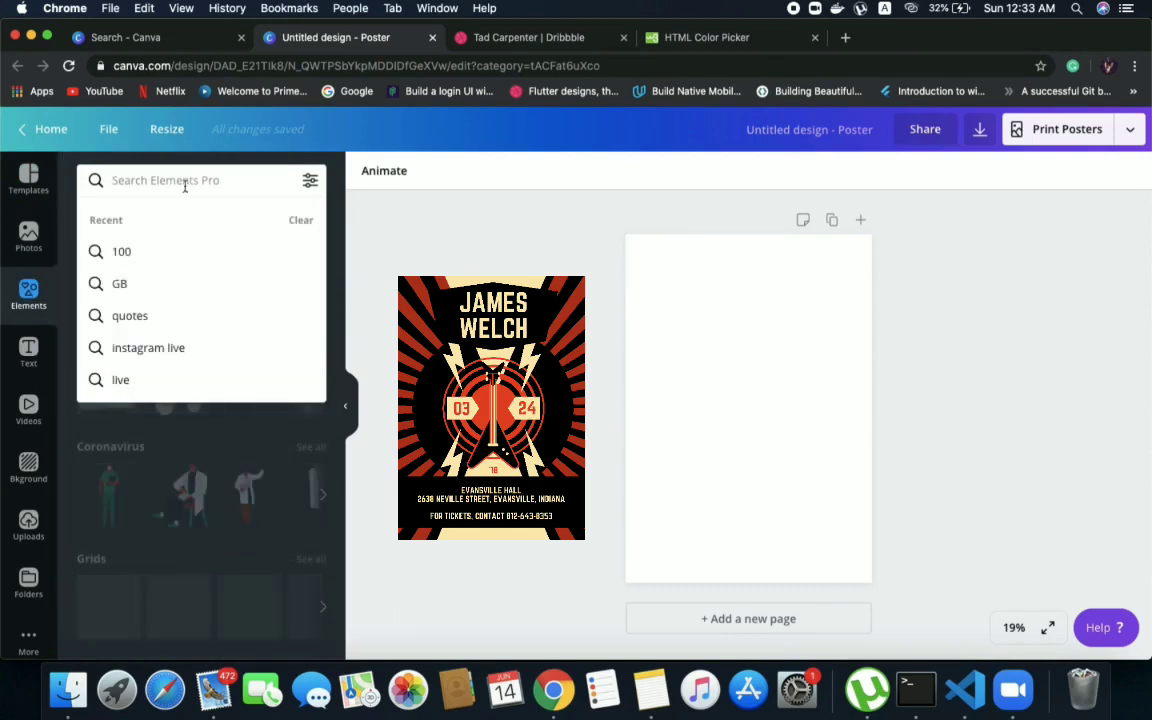
{"action": "type", "text": "ill"}
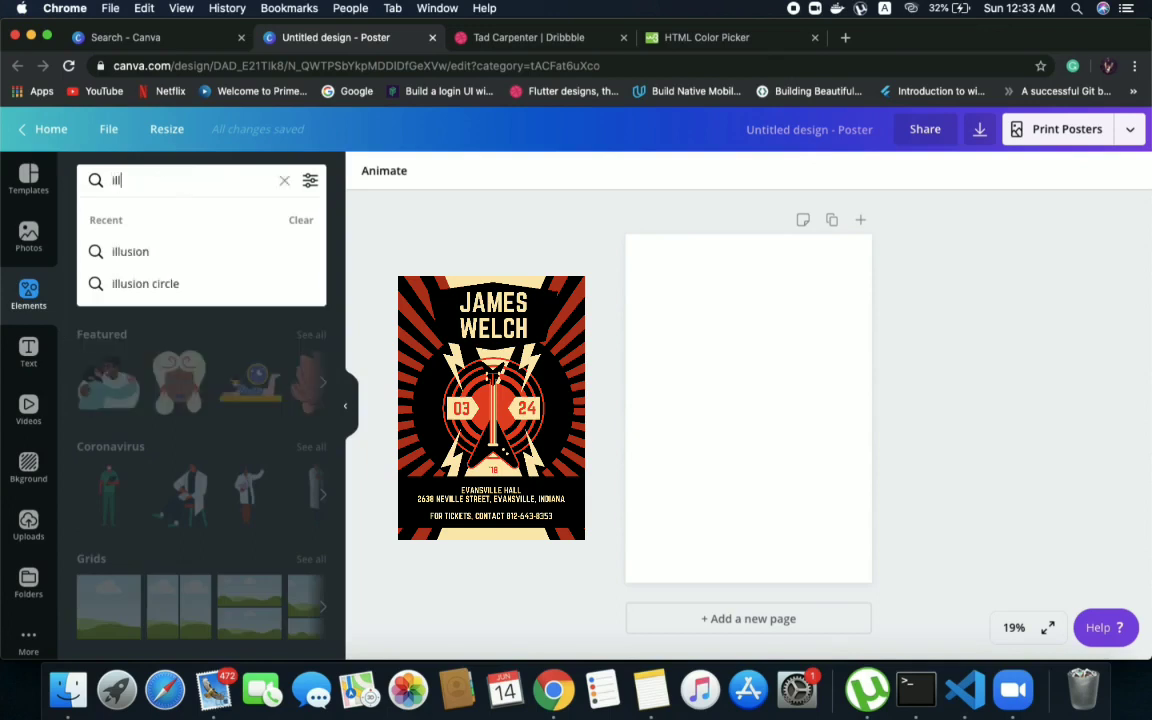
{"action": "type", "text": "usion"}
{"action": "key", "text": "Return"}
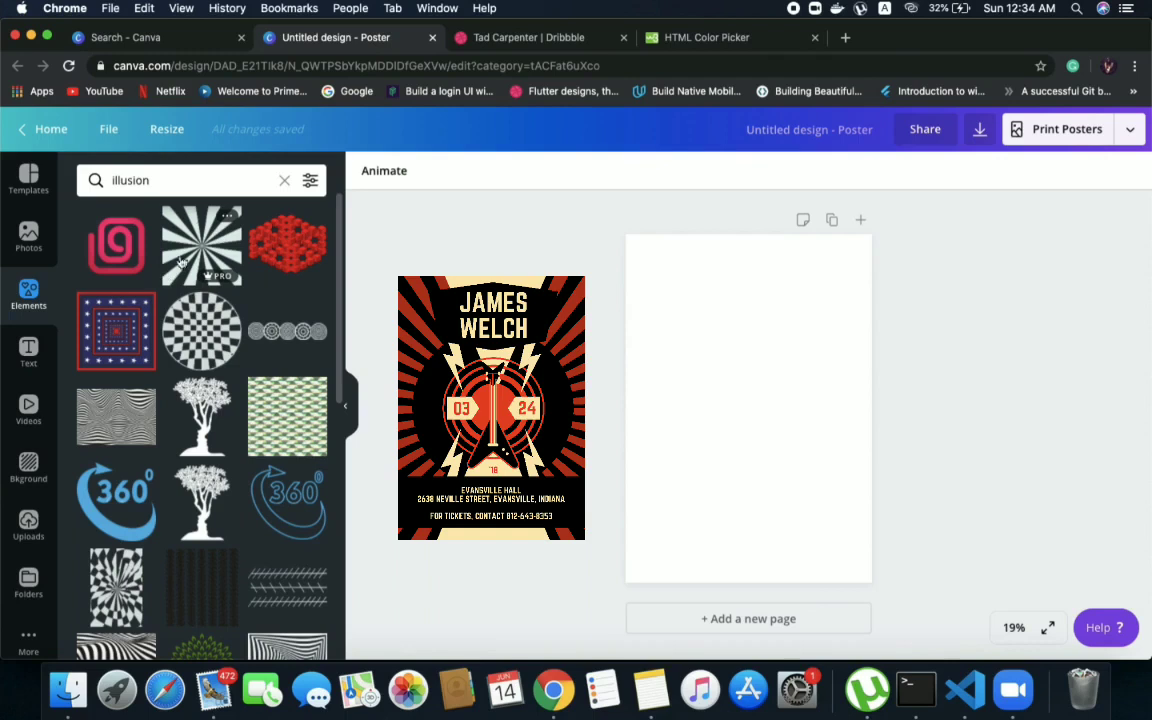
Browse the illusion results and add the black-and-white sunburst graphic to the poster page
{"action": "scroll", "coordinate": [166, 338], "scroll_direction": "down", "scroll_amount": 10}
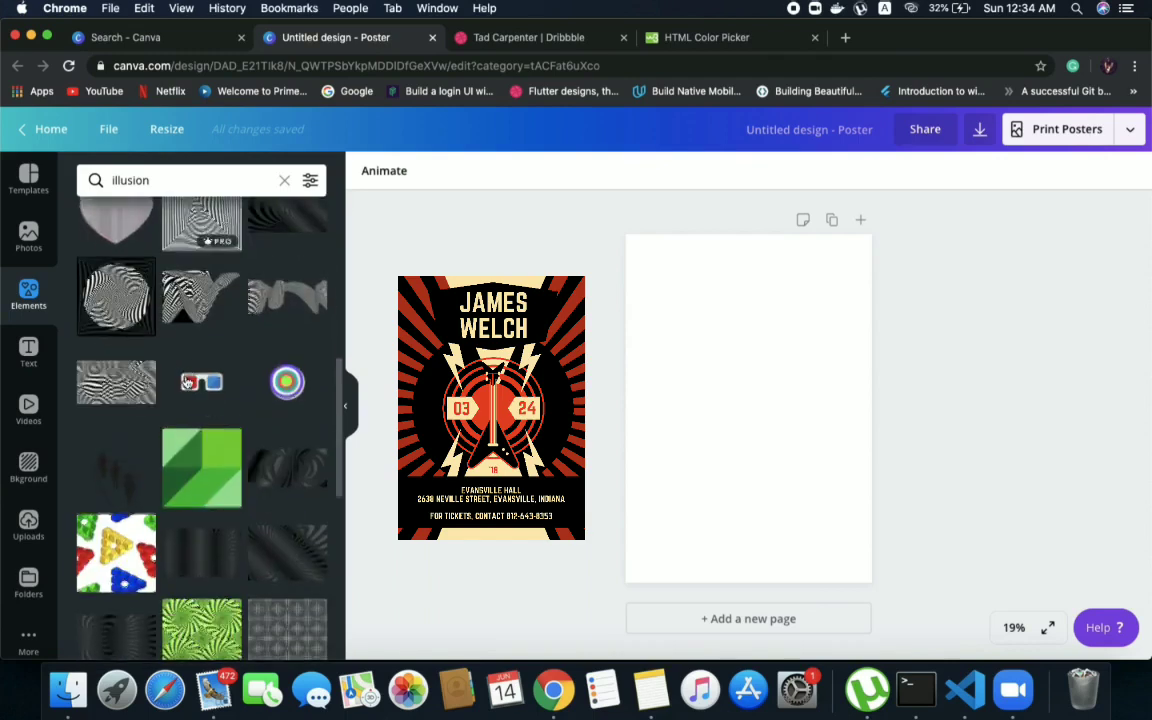
{"action": "scroll", "coordinate": [186, 382], "scroll_direction": "down", "scroll_amount": 10}
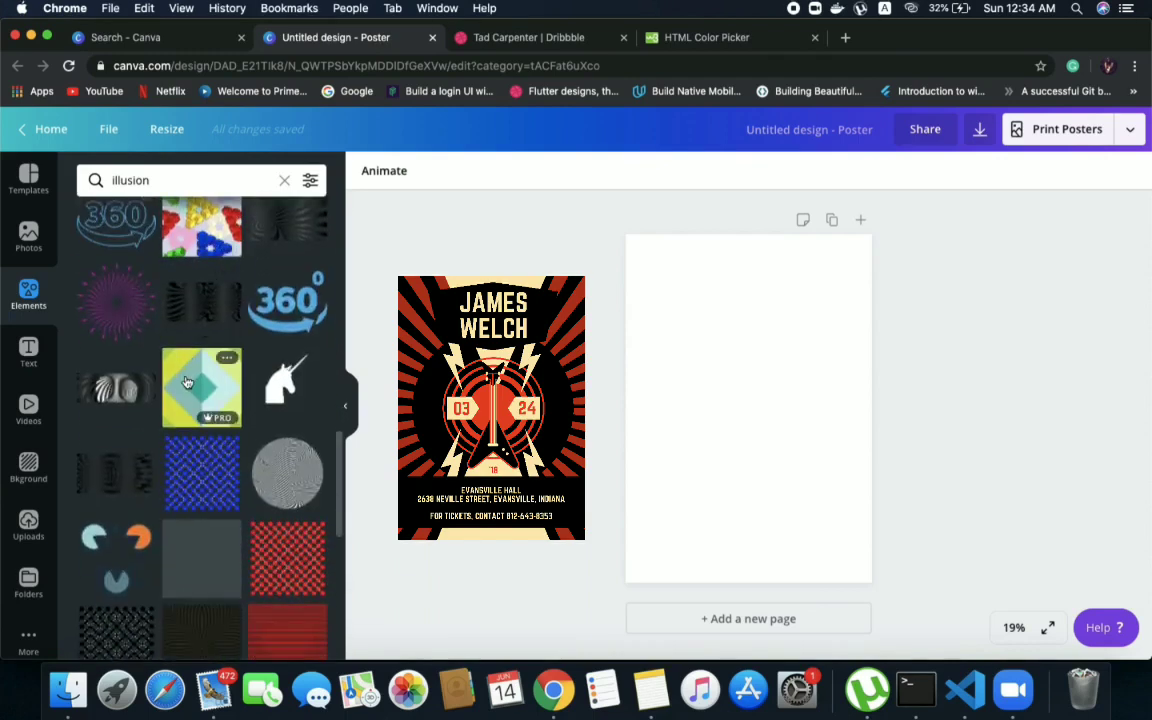
{"action": "scroll", "coordinate": [186, 382], "scroll_direction": "down", "scroll_amount": 10}
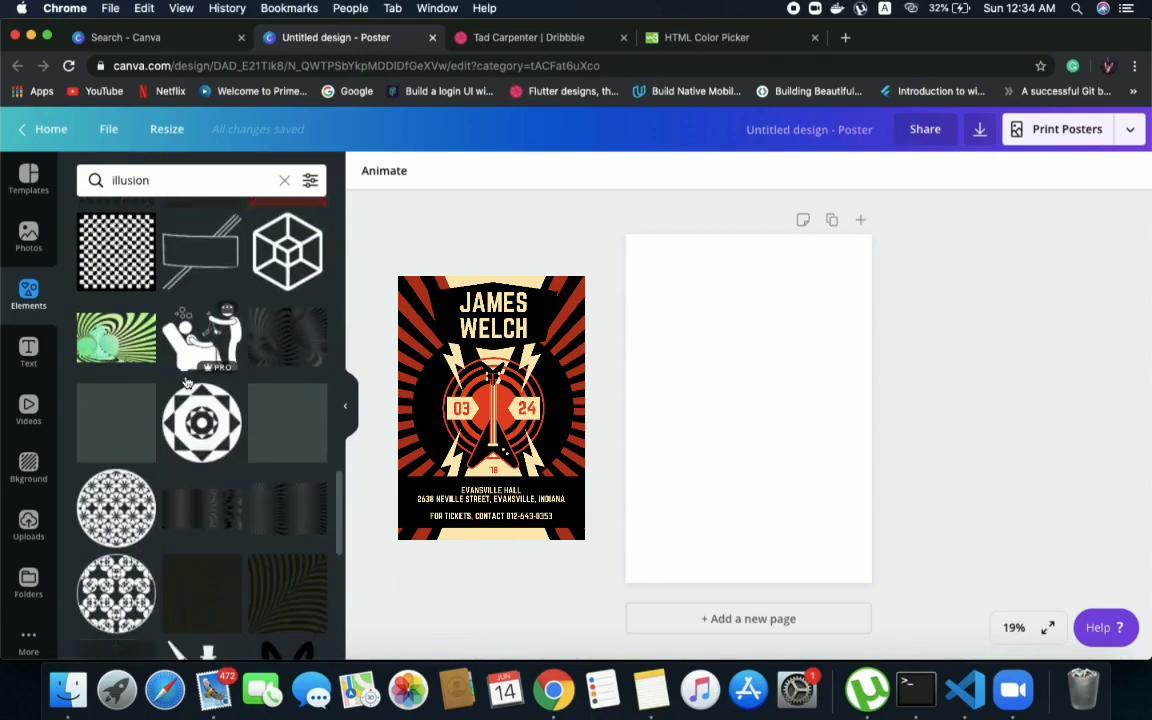
{"action": "scroll", "coordinate": [186, 382], "scroll_direction": "down", "scroll_amount": 10}
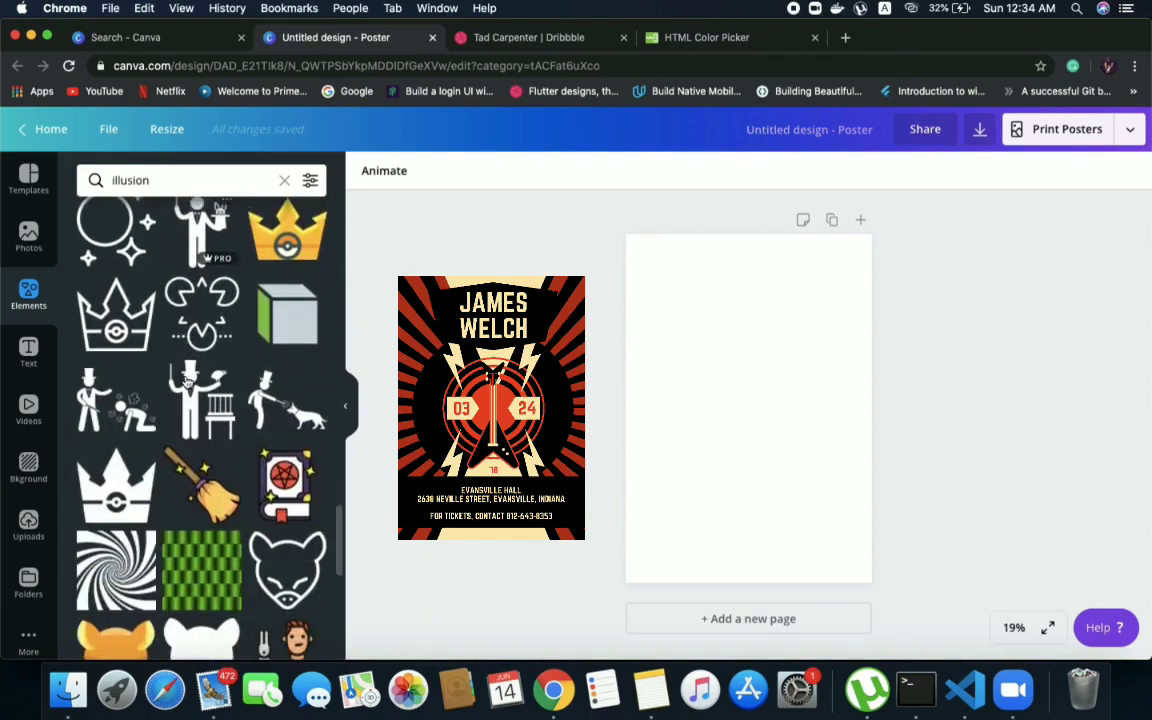
{"action": "scroll", "coordinate": [186, 382], "scroll_direction": "down", "scroll_amount": 10}
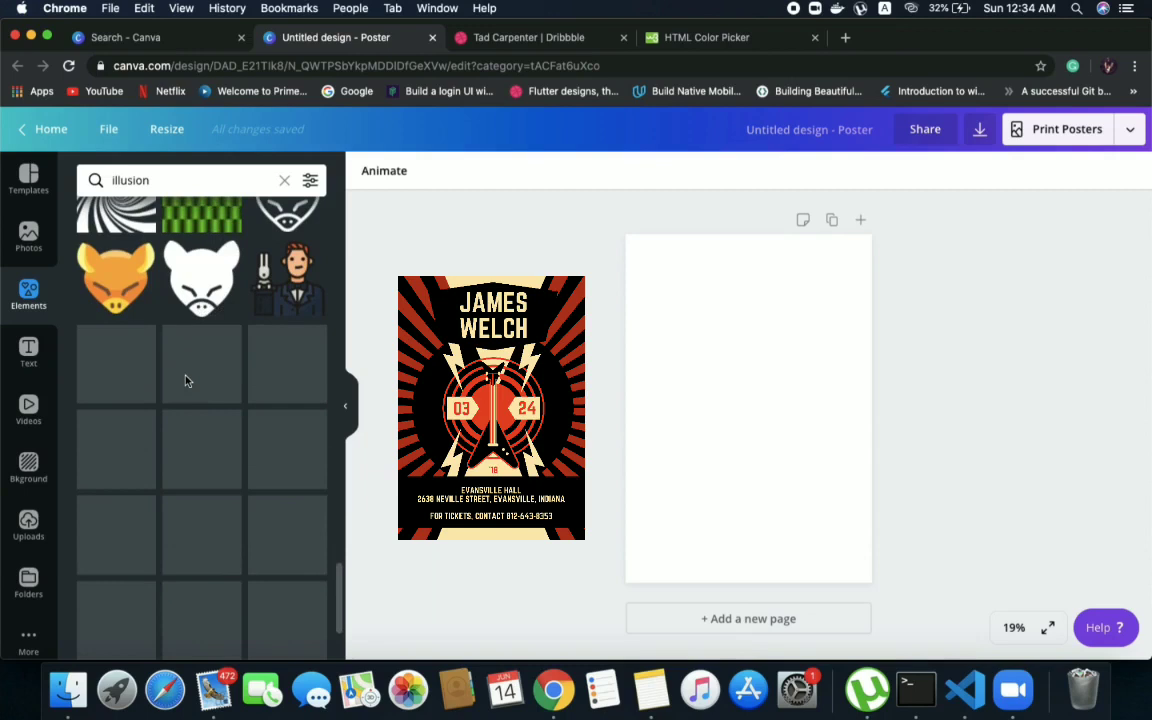
{"action": "scroll", "coordinate": [185, 380], "scroll_direction": "up", "scroll_amount": 15}
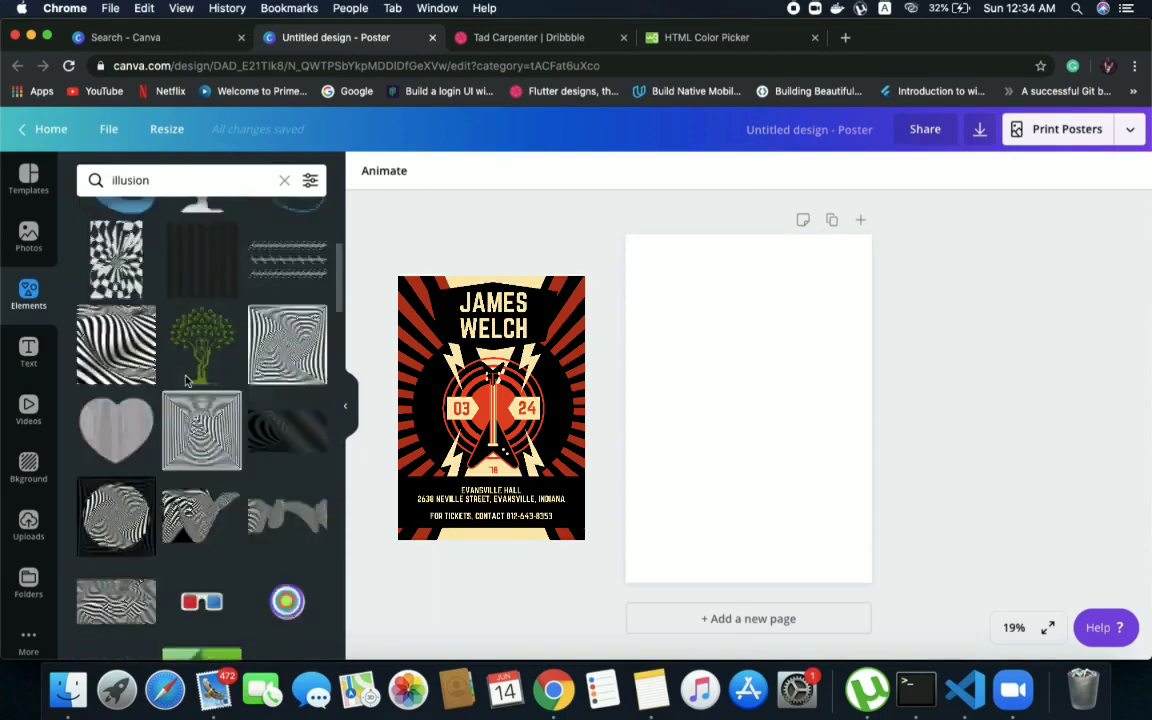
{"action": "scroll", "coordinate": [185, 380], "scroll_direction": "up", "scroll_amount": 4}
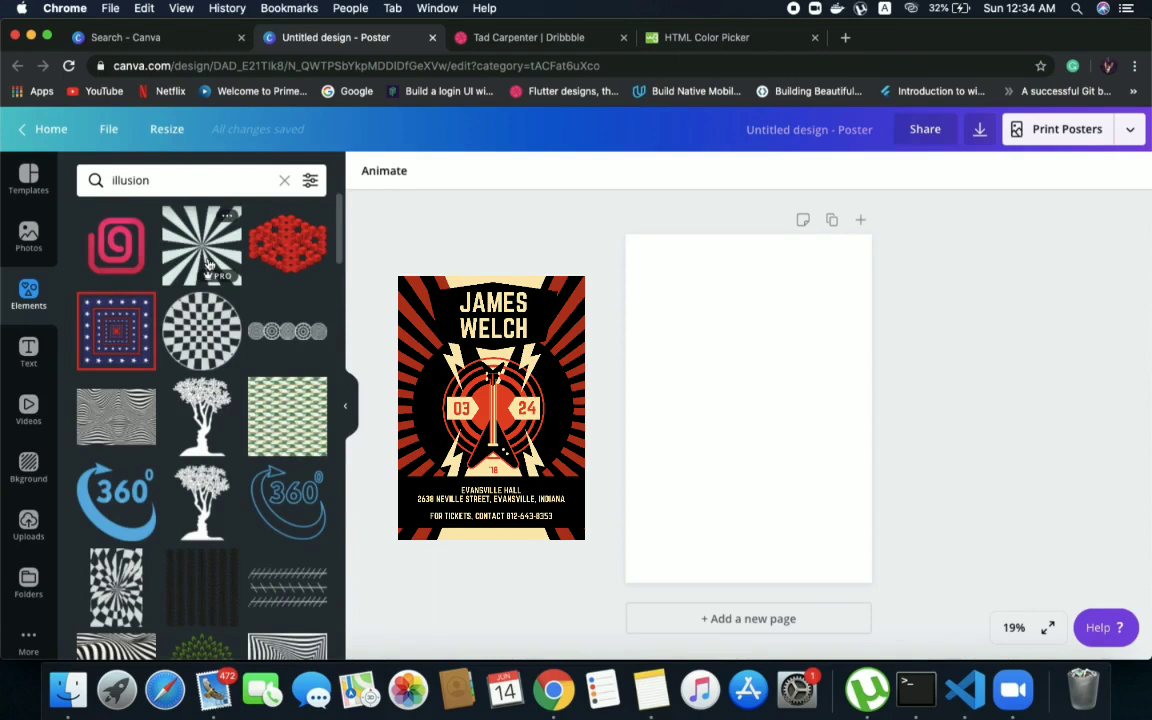
{"action": "left_click_drag", "start_coordinate": [208, 263], "coordinate": [726, 362]}
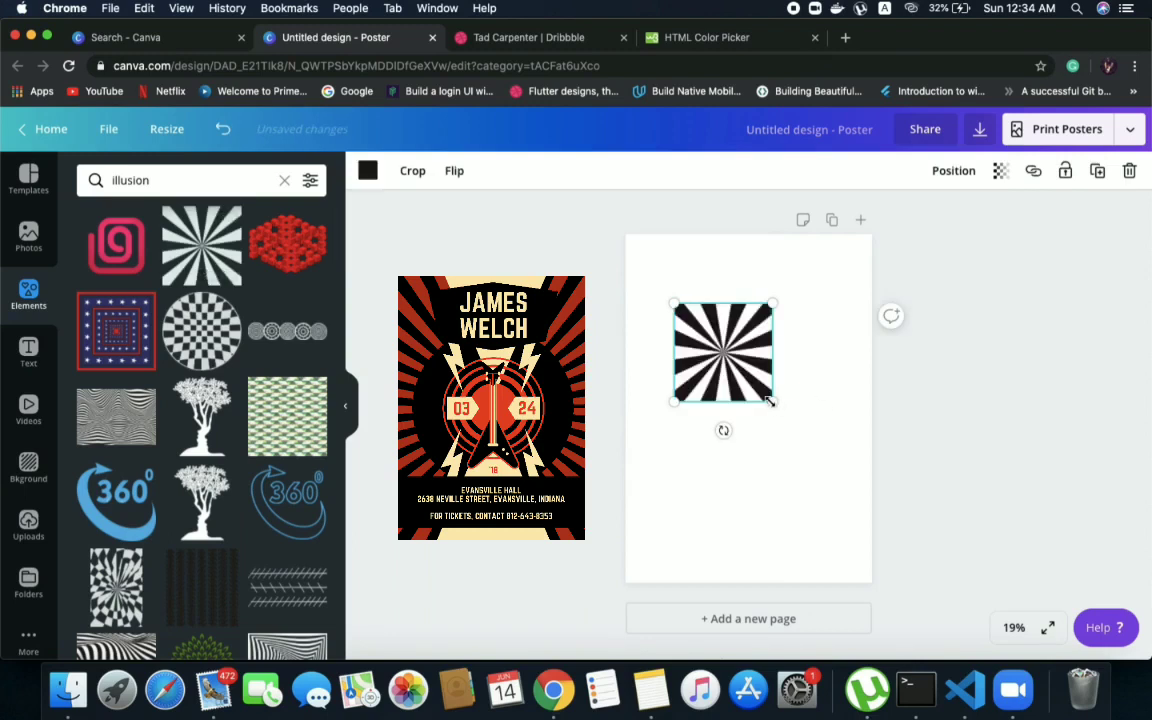
Enlarge the sunburst until it covers the entire poster page, and centre it on the page
{"action": "left_click_drag", "start_coordinate": [763, 391], "coordinate": [768, 425]}
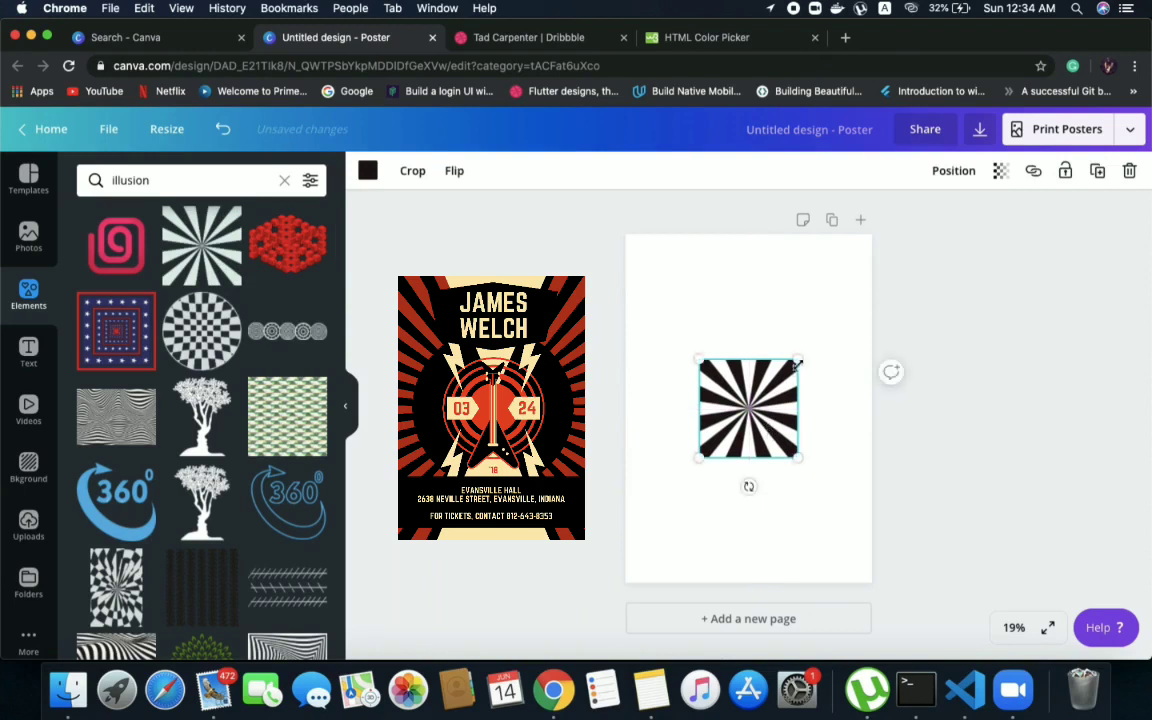
{"action": "left_click_drag", "start_coordinate": [797, 361], "coordinate": [869, 285]}
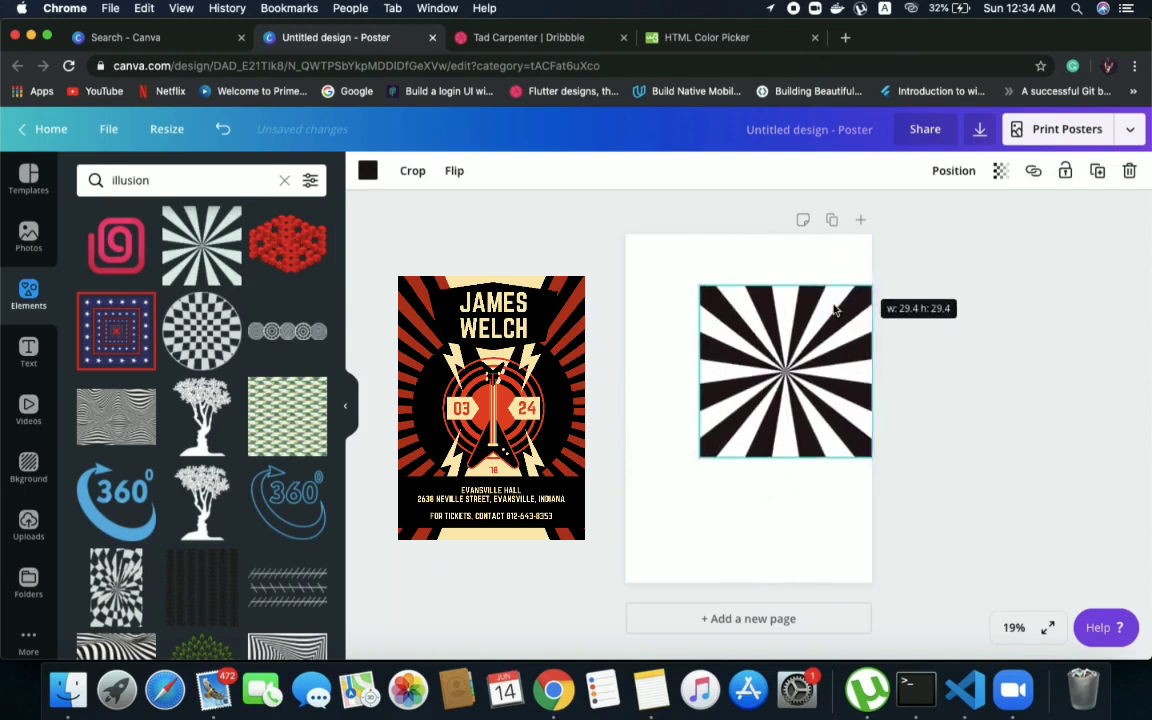
{"action": "left_click_drag", "start_coordinate": [704, 457], "coordinate": [614, 619]}
{"action": "left_click_drag", "start_coordinate": [866, 275], "coordinate": [921, 218]}
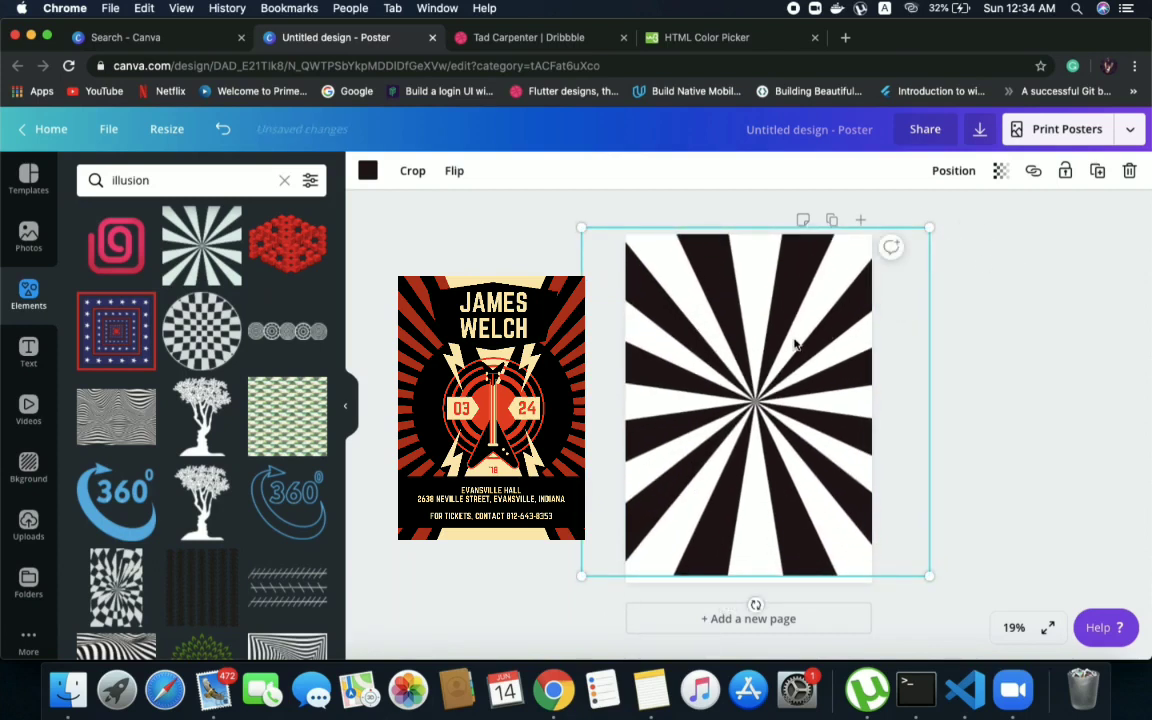
{"action": "mouse_move", "coordinate": [758, 389]}
{"action": "left_mouse_down"}
{"action": "mouse_move", "coordinate": [769, 392]}
{"action": "mouse_move", "coordinate": [752, 399]}
{"action": "mouse_move", "coordinate": [760, 414]}
{"action": "mouse_move", "coordinate": [749, 397]}
{"action": "left_mouse_up"}
{"action": "left_click", "coordinate": [1016, 339]}
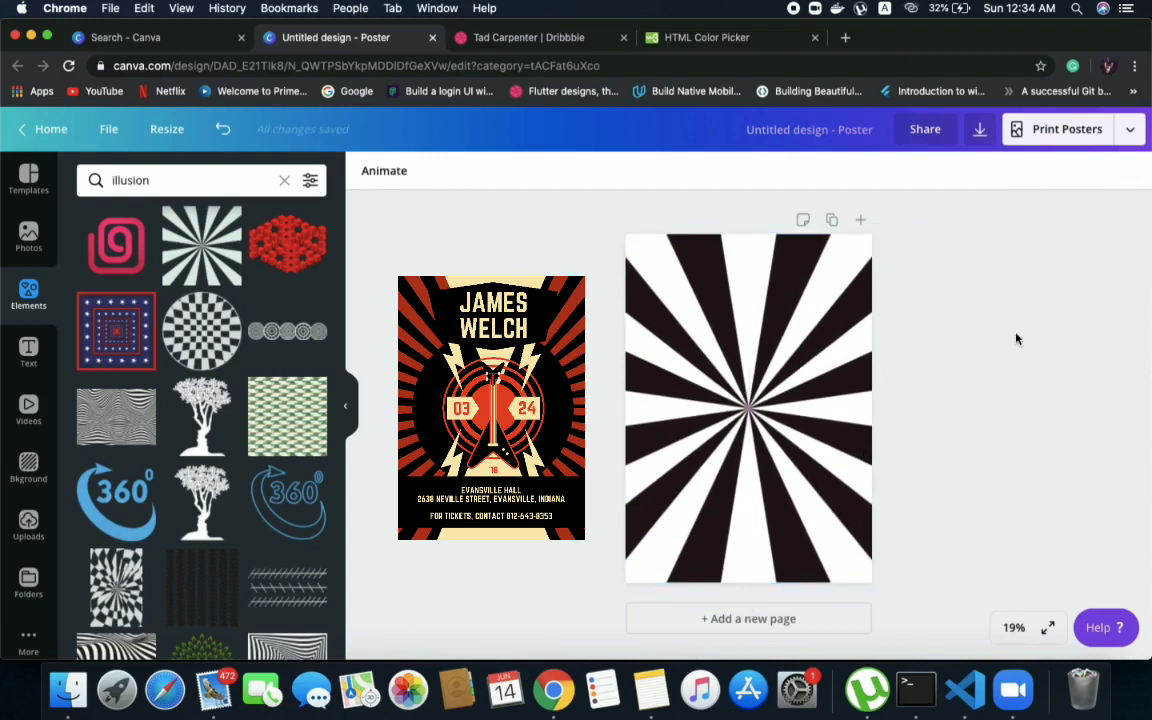
Move the sunburst down to expose the page background and colour the background black
{"action": "left_click", "coordinate": [771, 275]}
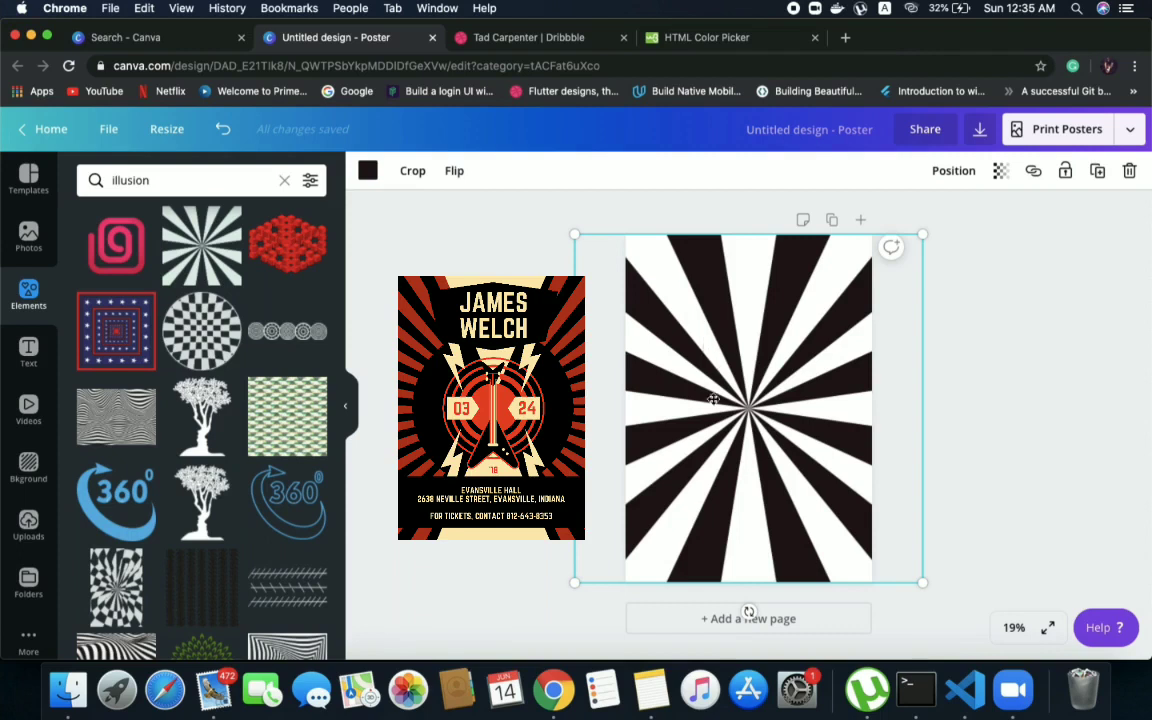
{"action": "left_click_drag", "start_coordinate": [705, 343], "coordinate": [715, 434]}
{"action": "left_click", "coordinate": [466, 215]}
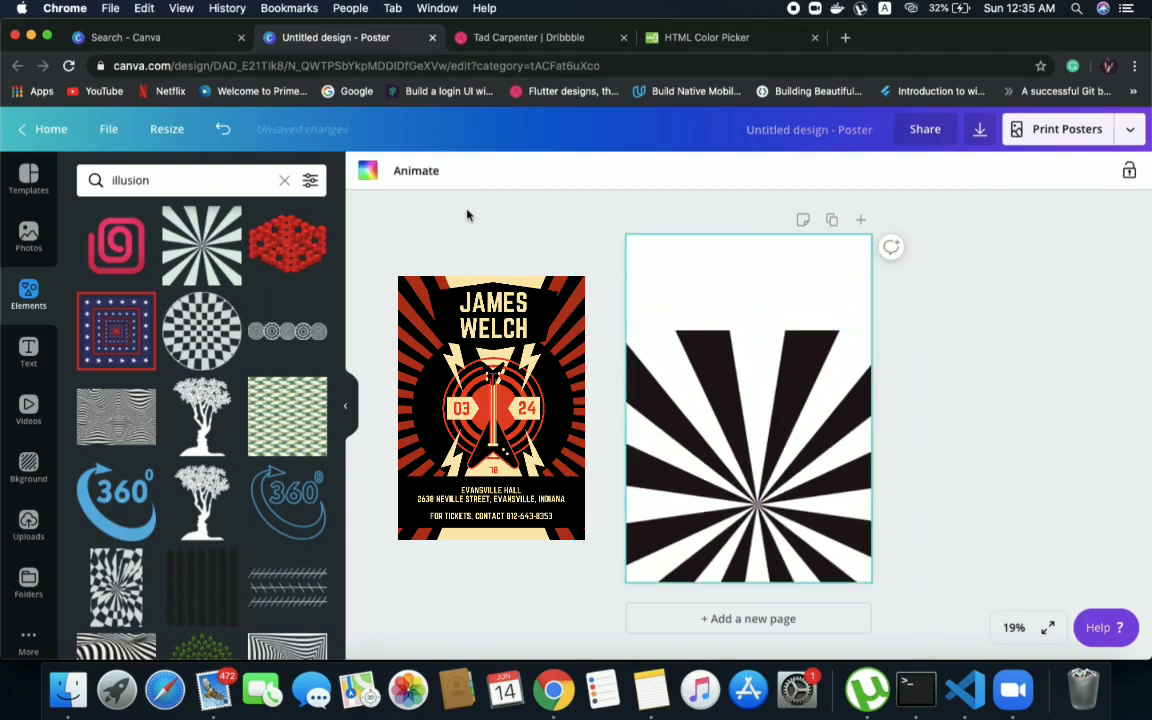
{"action": "left_click", "coordinate": [367, 171]}
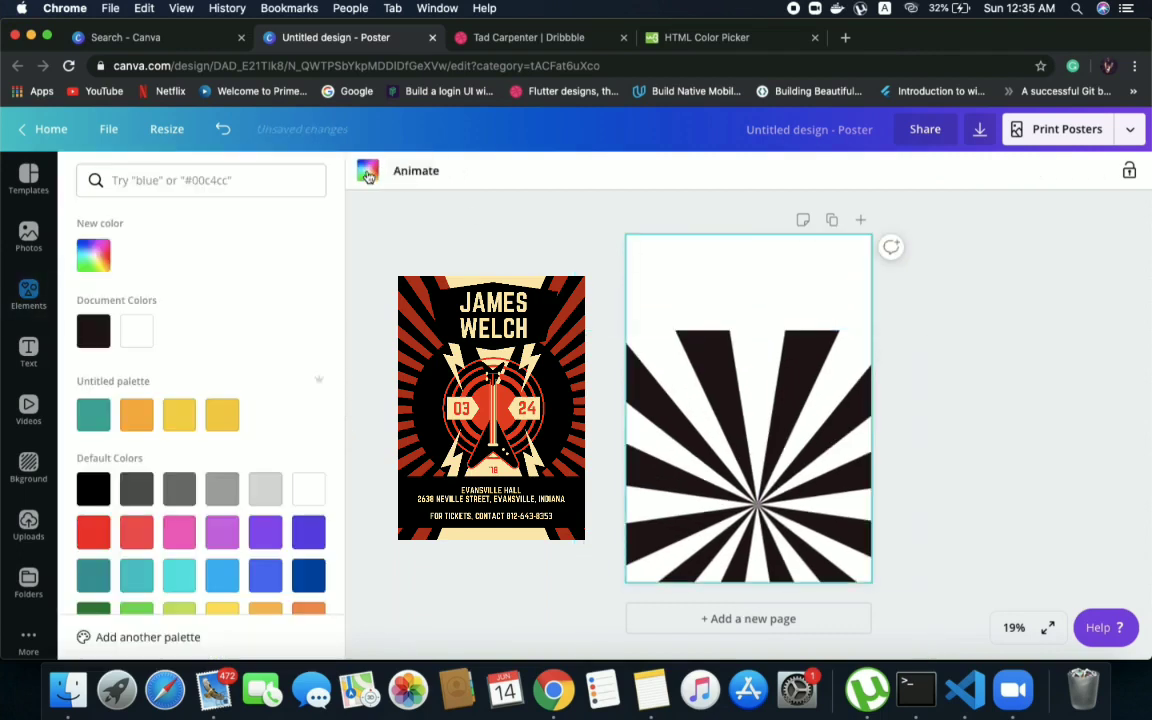
{"action": "left_click", "coordinate": [95, 489]}
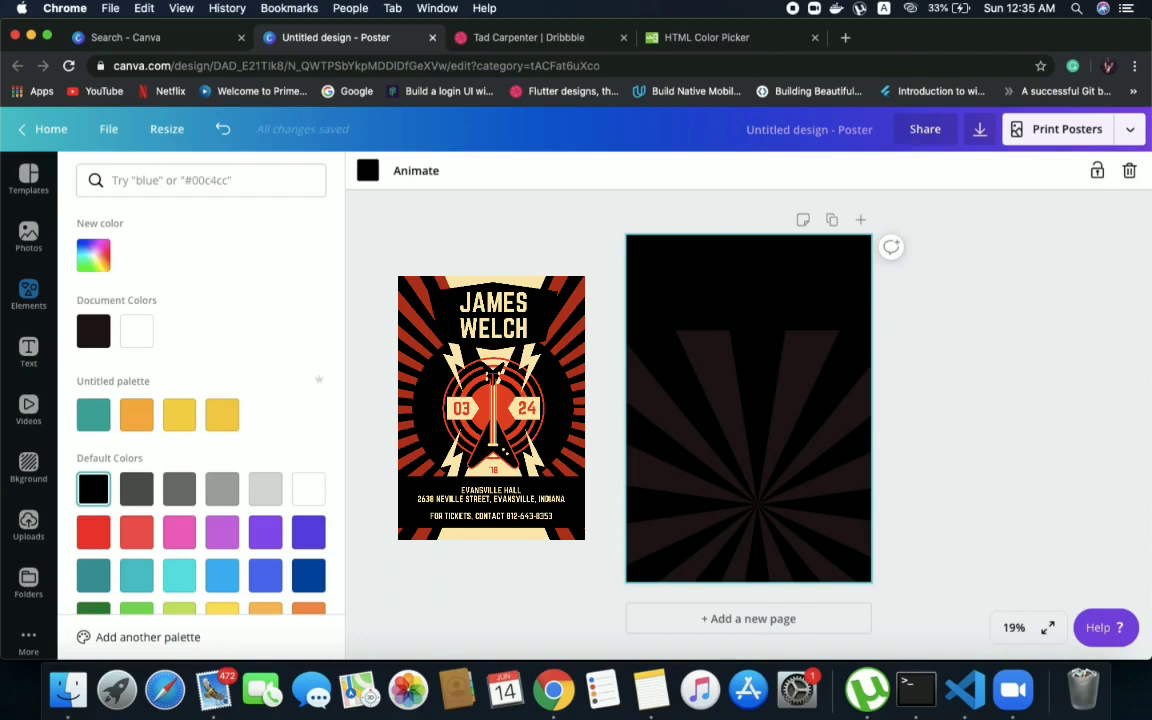
Move the sunburst back up so it covers the whole page centred, and open its colour choices
{"action": "left_click", "coordinate": [28, 293]}
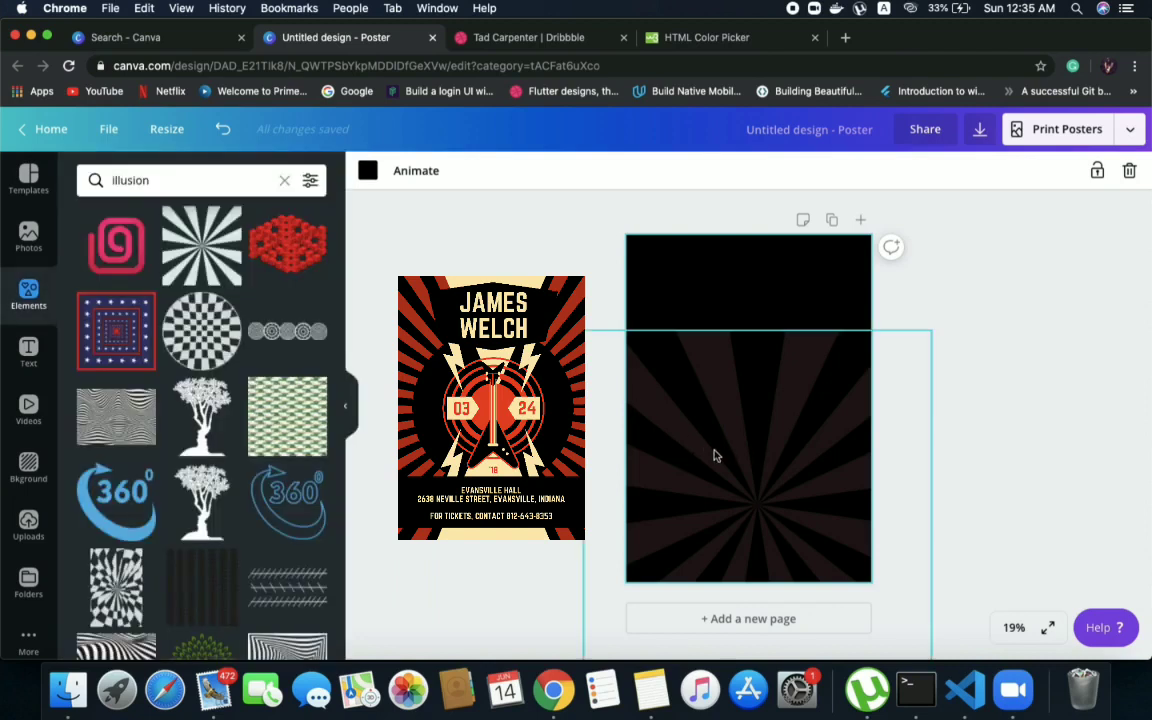
{"action": "left_click_drag", "start_coordinate": [714, 456], "coordinate": [702, 356]}
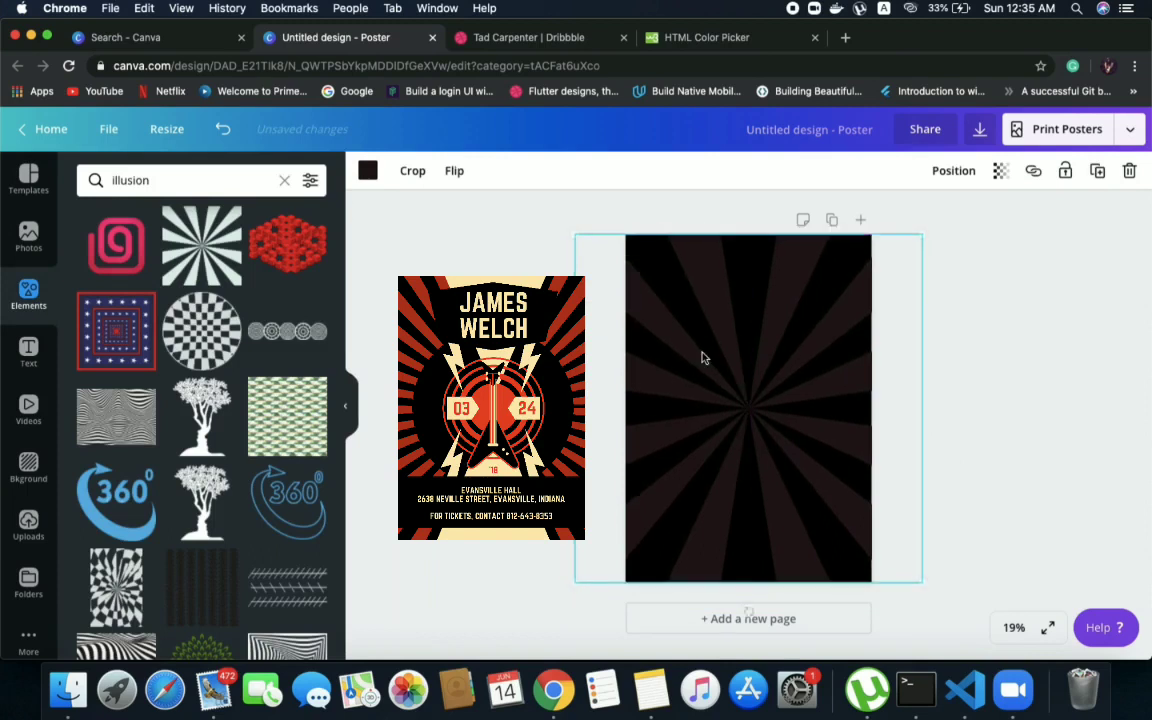
{"action": "left_click", "coordinate": [991, 294]}
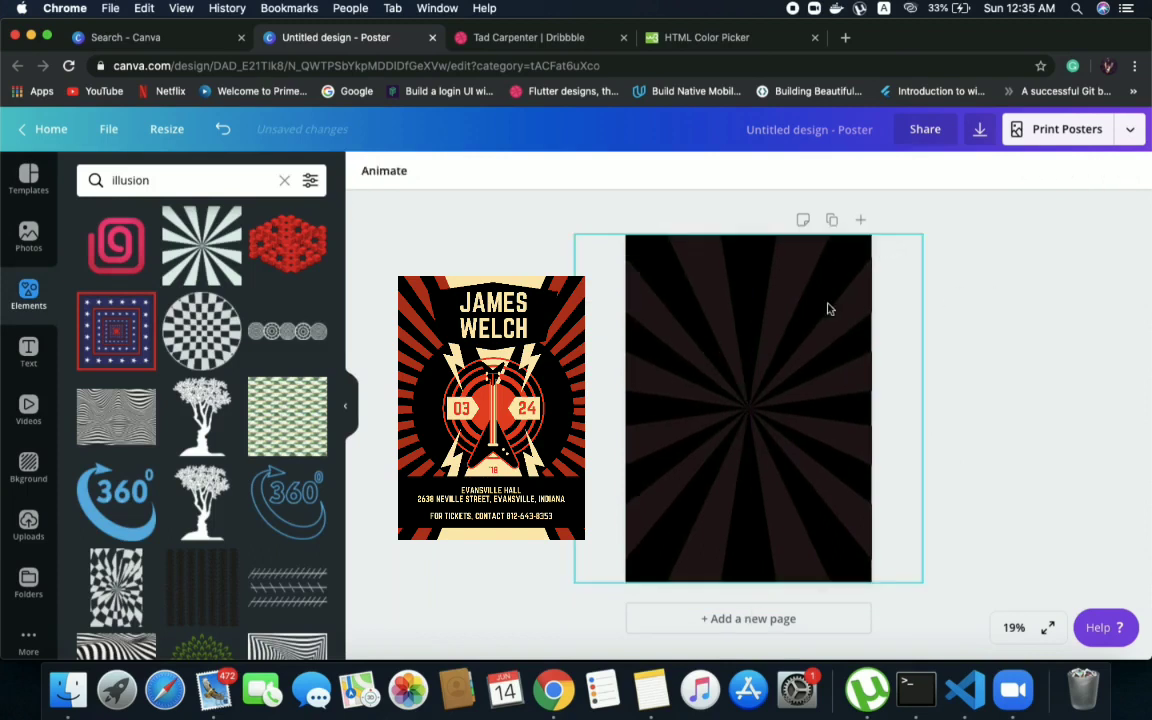
{"action": "left_click", "coordinate": [775, 314]}
{"action": "left_click", "coordinate": [368, 172]}
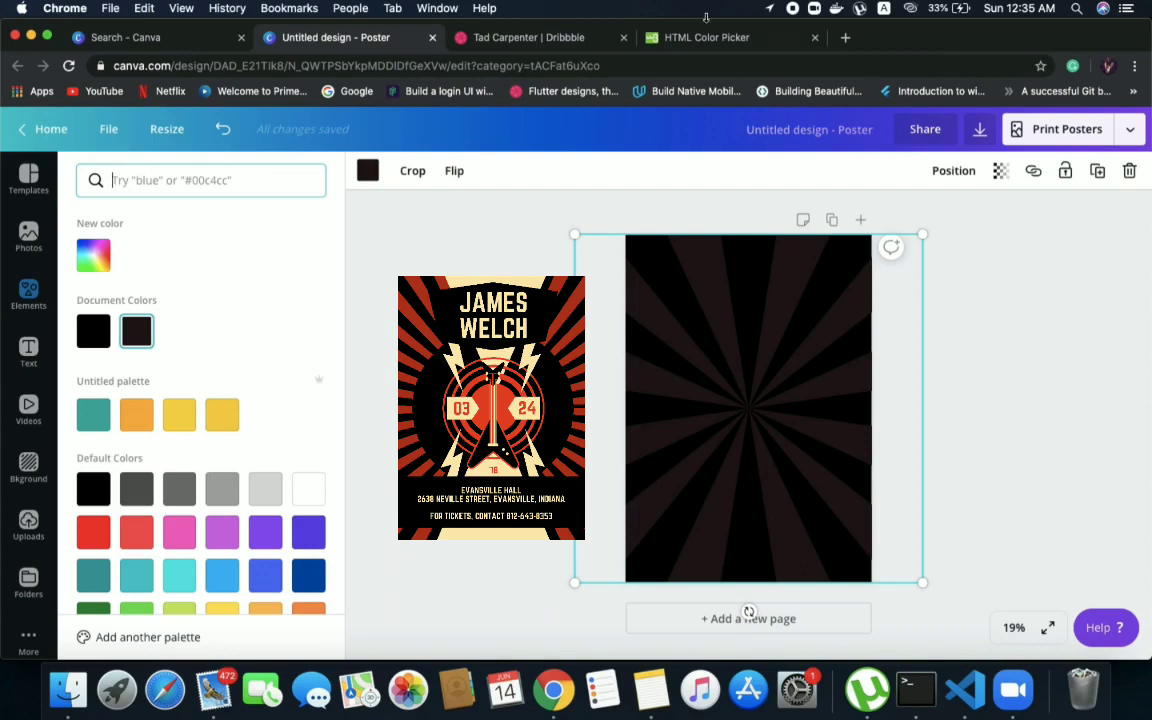
Switch to the HTML Color Picker, pick pale yellow #ffffcc, and search for its shade ffff4d as the sunburst's colour in Canva
{"action": "left_click", "coordinate": [744, 35]}
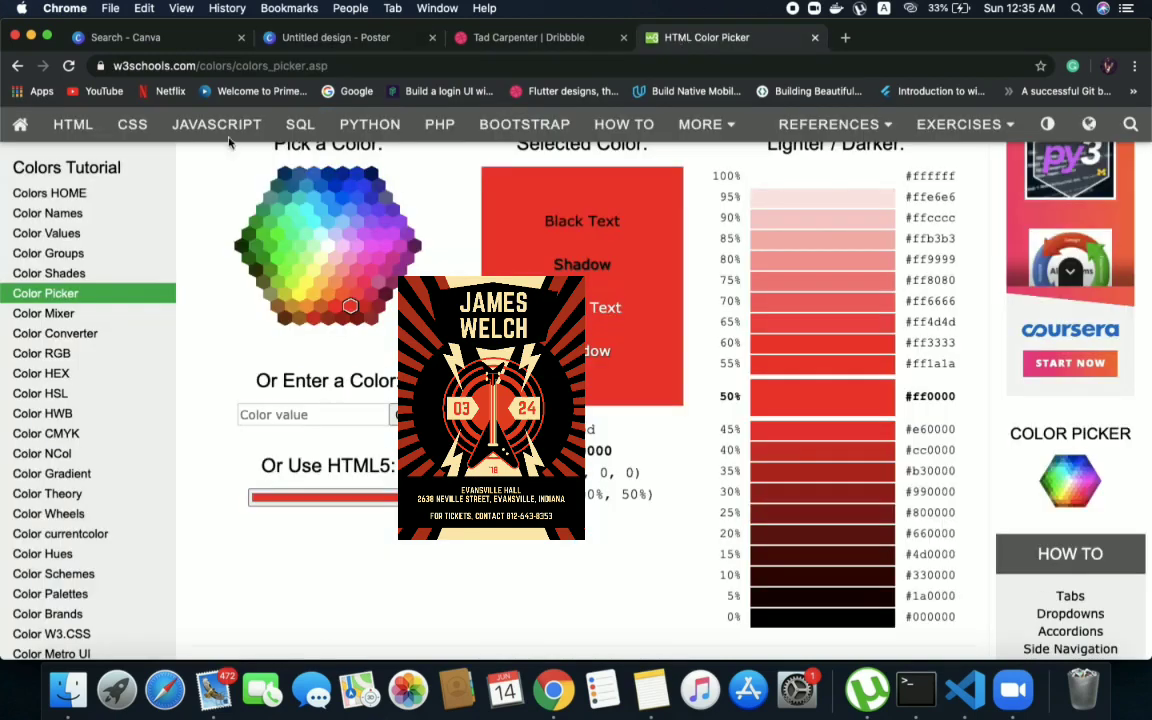
{"action": "left_click", "coordinate": [321, 258]}
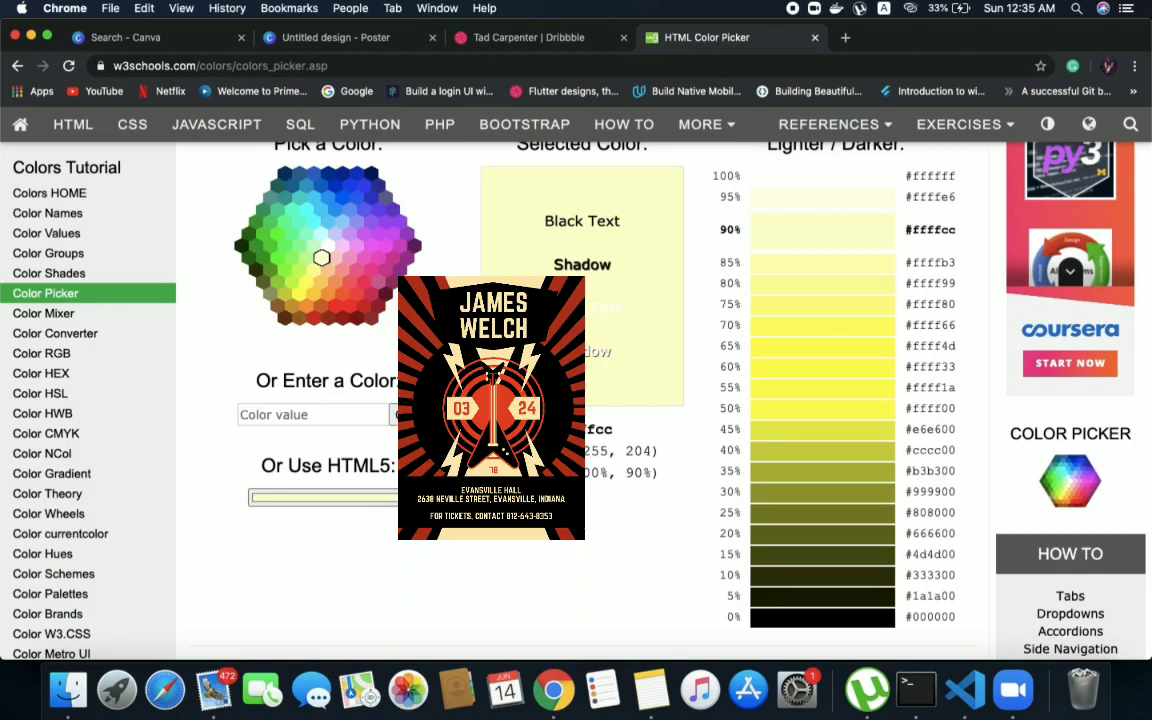
{"action": "scroll", "coordinate": [626, 400], "scroll_direction": "up", "scroll_amount": 1}
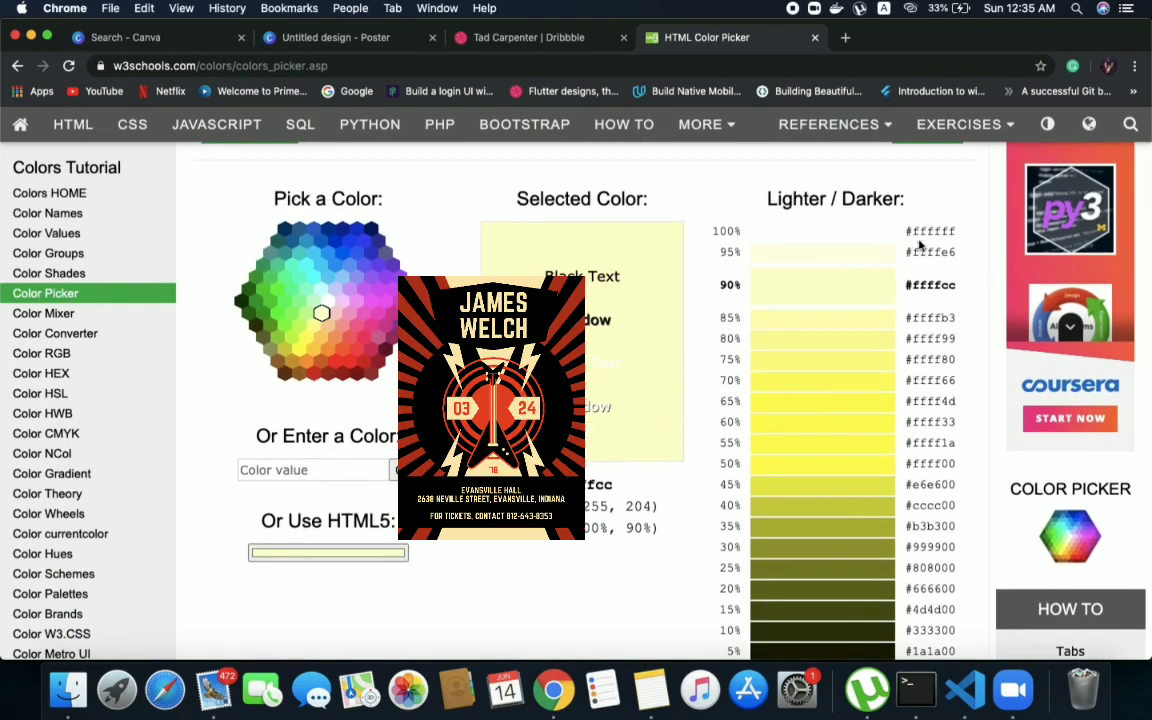
{"action": "left_click_drag", "start_coordinate": [907, 228], "coordinate": [950, 432]}
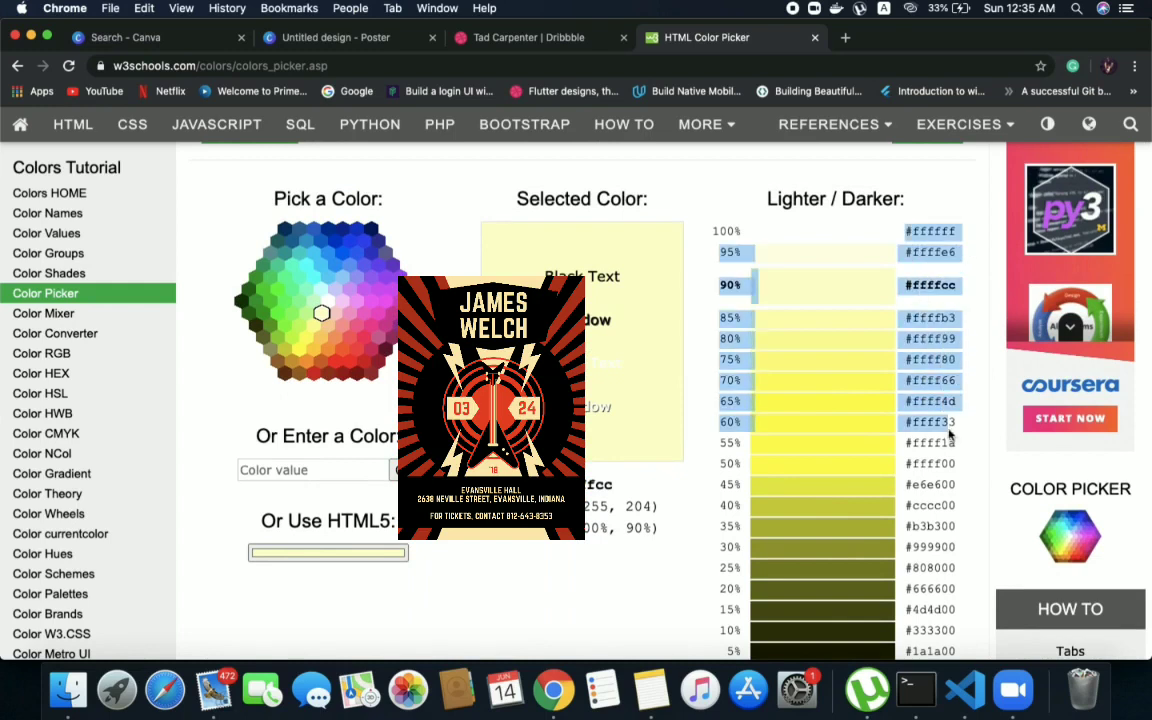
{"action": "left_click", "coordinate": [949, 430]}
{"action": "double_click", "coordinate": [931, 401]}
{"action": "key", "text": "super+c"}
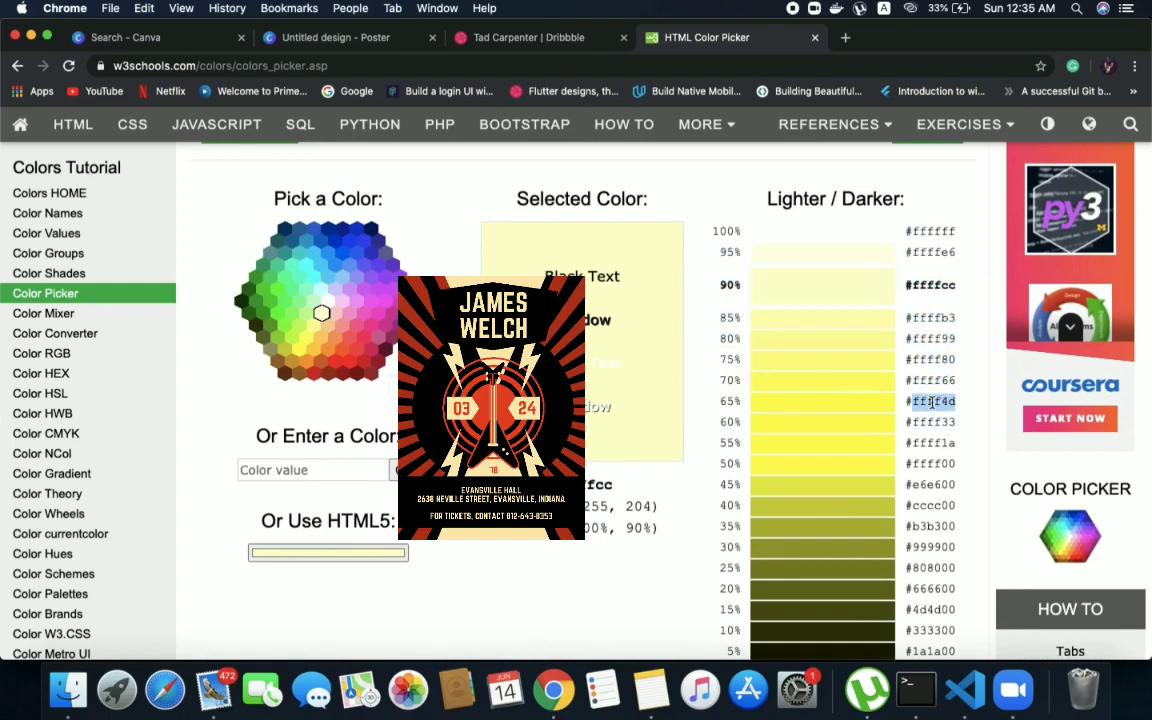
{"action": "left_click", "coordinate": [315, 38]}
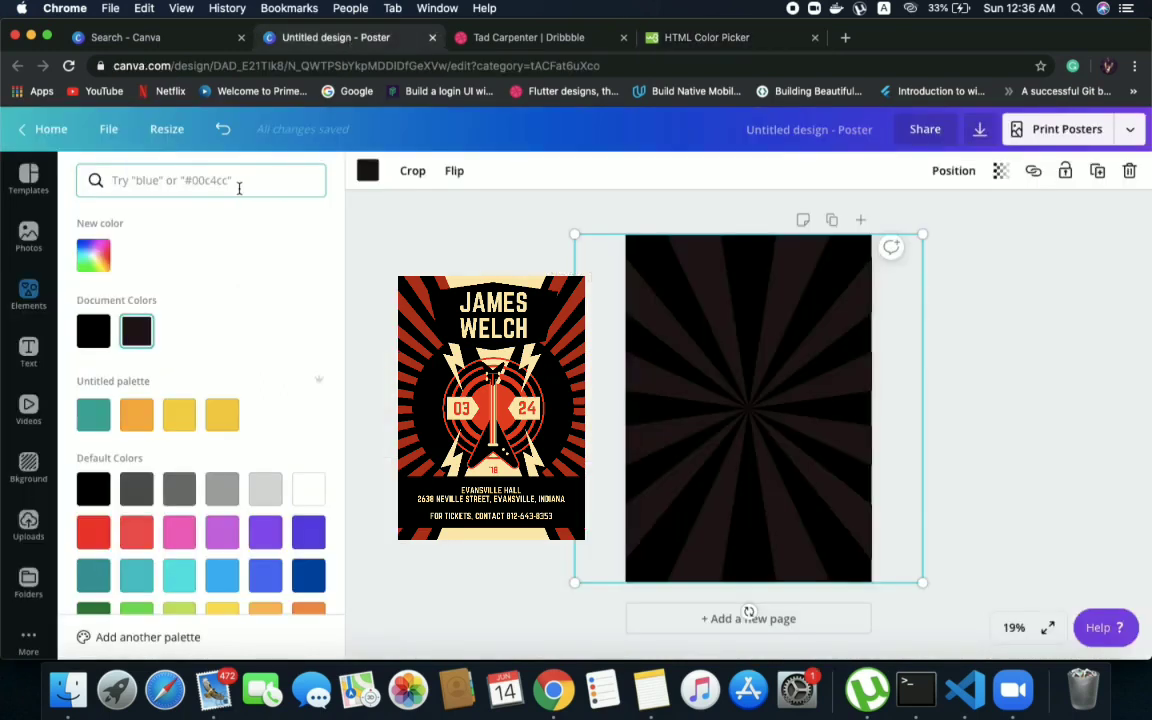
{"action": "key", "text": "super+v"}
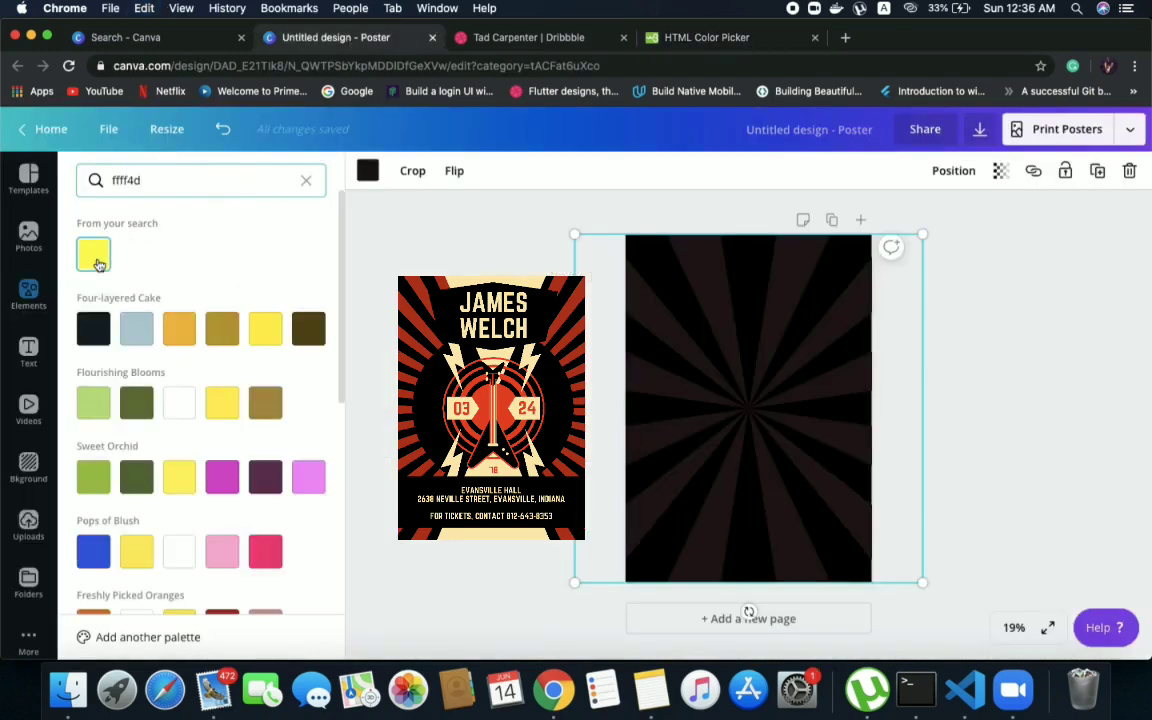
Compare red shades in the HTML Color Picker with the reference poster, trying #ff6666, #cc0000 and #ff3300
{"action": "left_click", "coordinate": [683, 42]}
{"action": "left_click", "coordinate": [350, 337]}
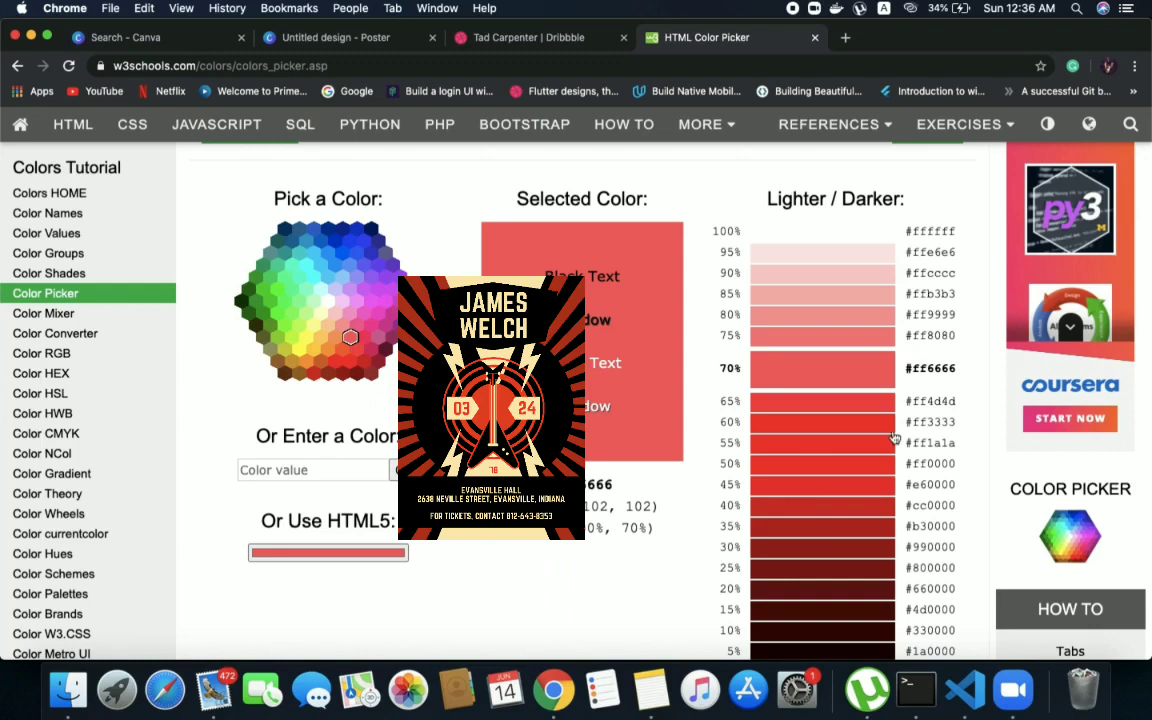
{"action": "scroll", "coordinate": [880, 510], "scroll_direction": "down", "scroll_amount": 3}
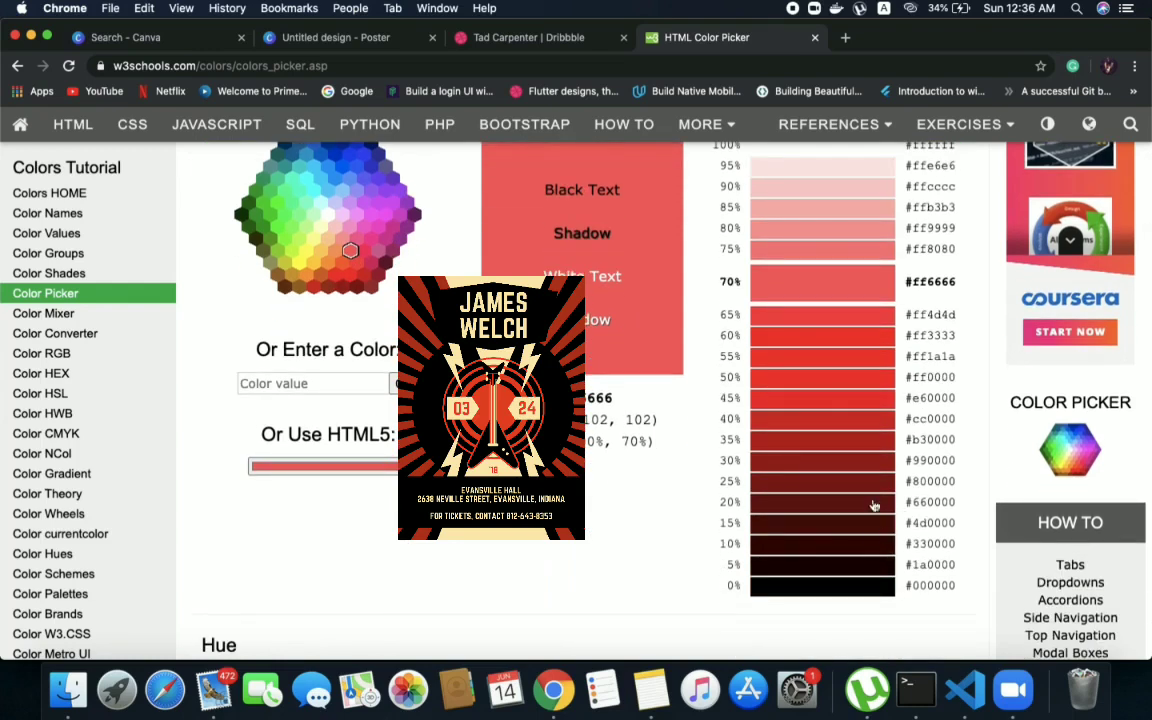
{"action": "scroll", "coordinate": [870, 497], "scroll_direction": "up", "scroll_amount": 1}
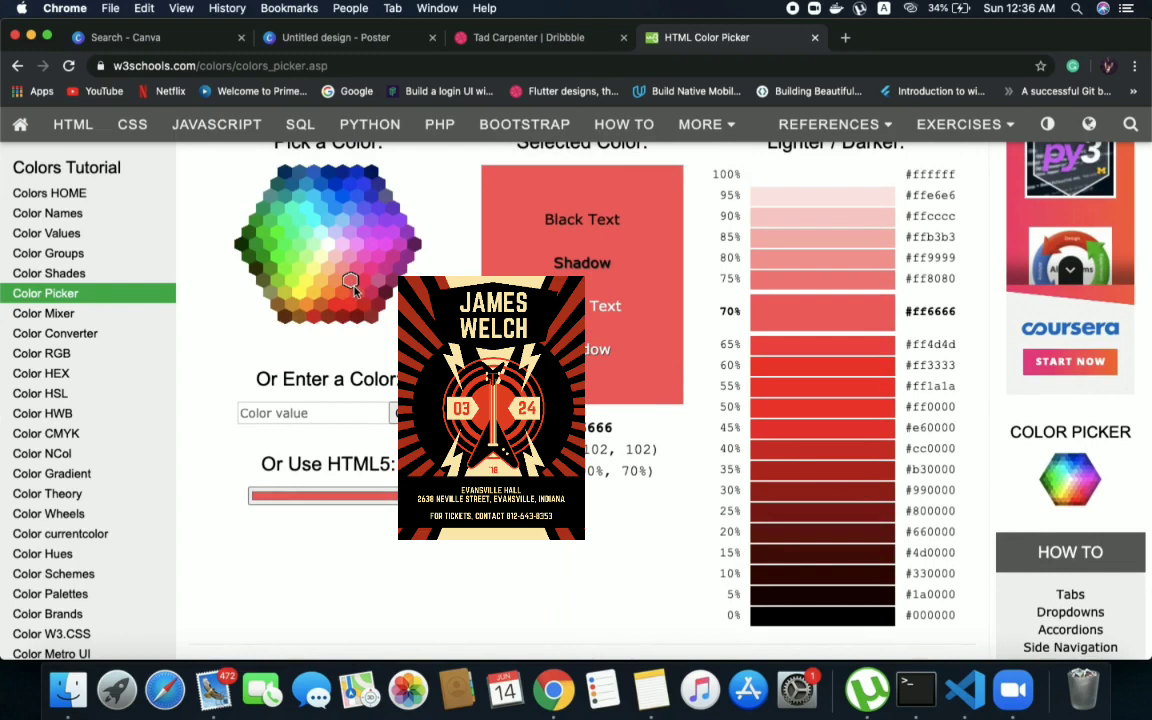
{"action": "left_click", "coordinate": [357, 296]}
{"action": "left_click", "coordinate": [364, 304]}
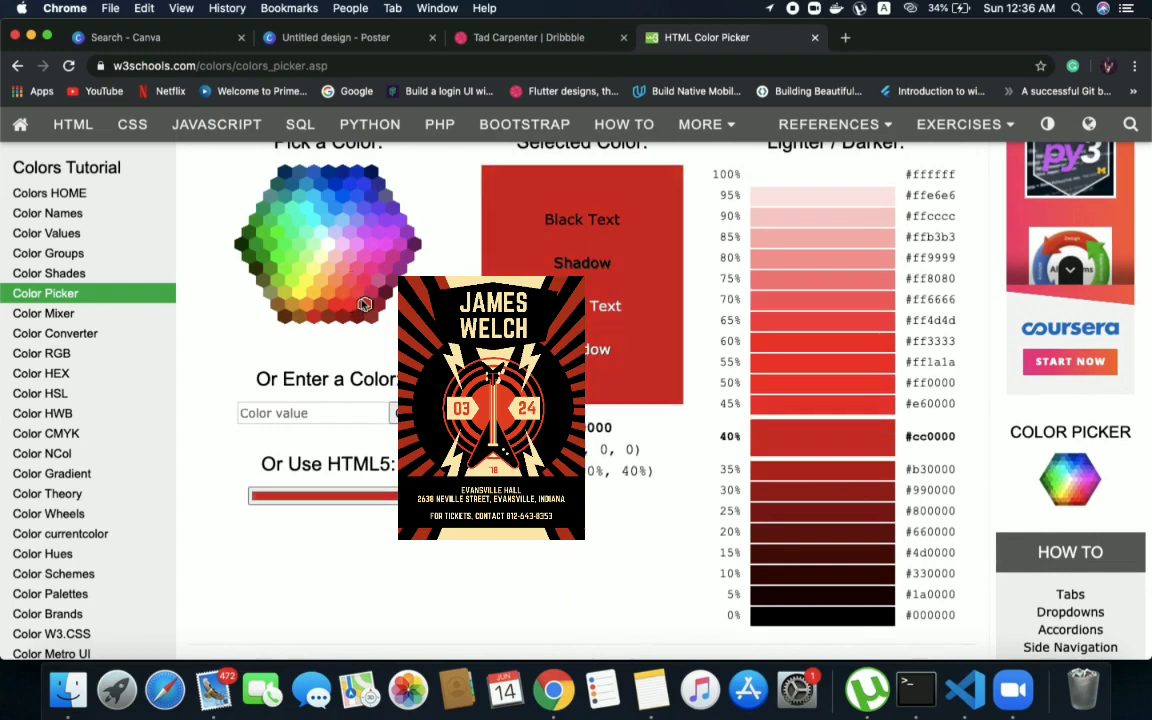
{"action": "left_click", "coordinate": [335, 308]}
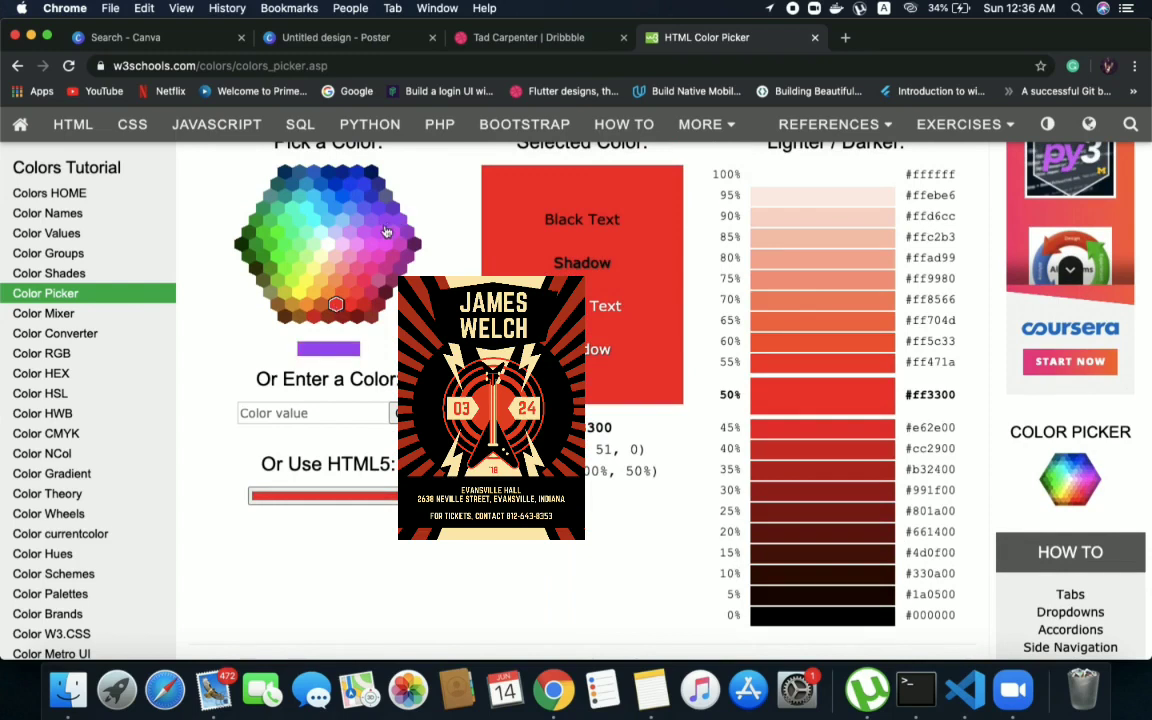
{"action": "scroll", "coordinate": [384, 231], "scroll_direction": "up", "scroll_amount": 3}
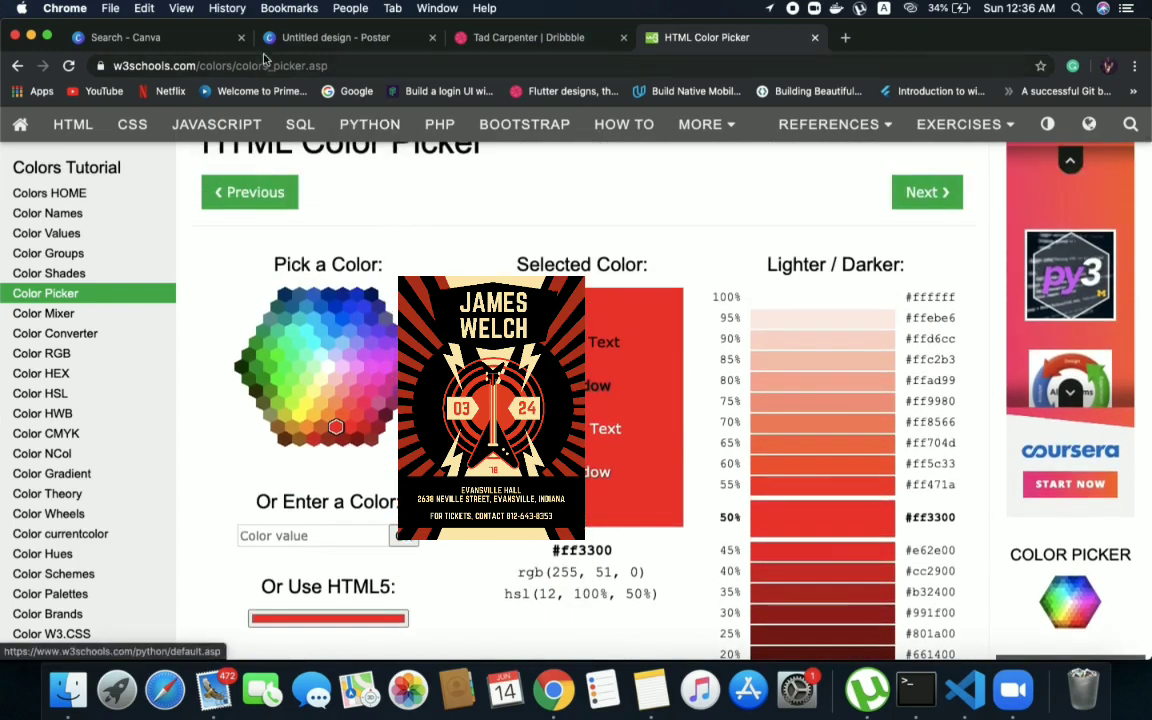
Switch back to the Canva poster and recolour the sunburst with the dark red a92e19
{"action": "left_click", "coordinate": [268, 40]}
{"action": "double_click", "coordinate": [190, 186]}
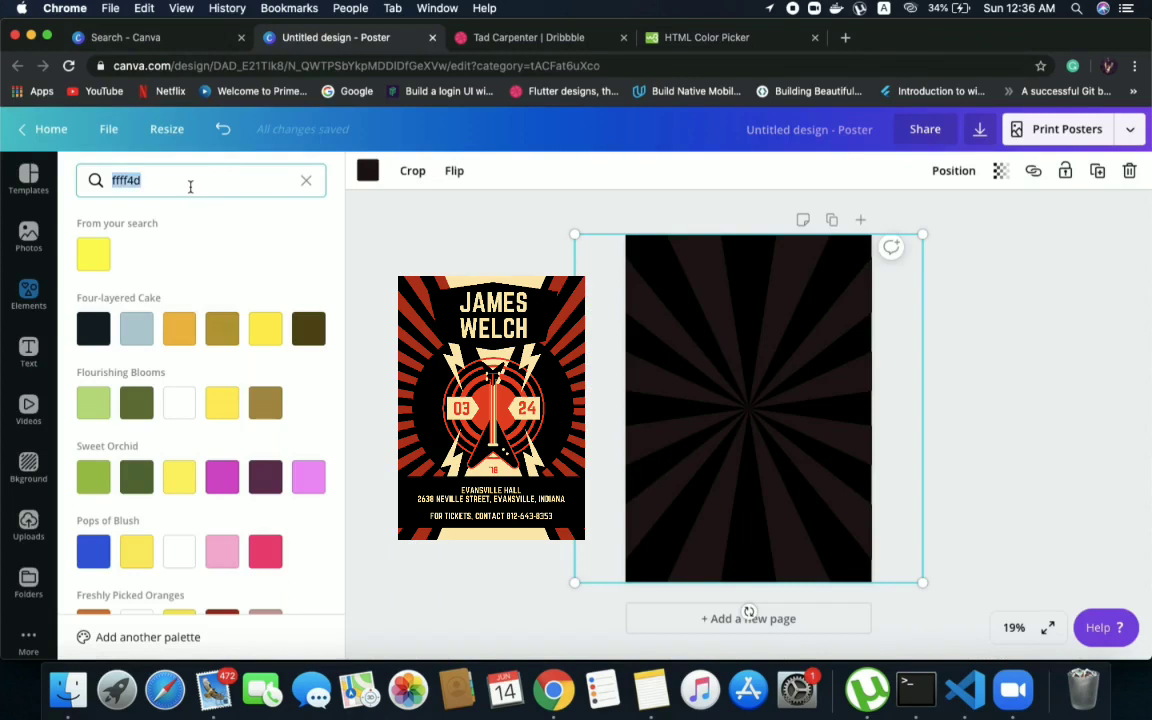
{"action": "type", "text": "a9"}
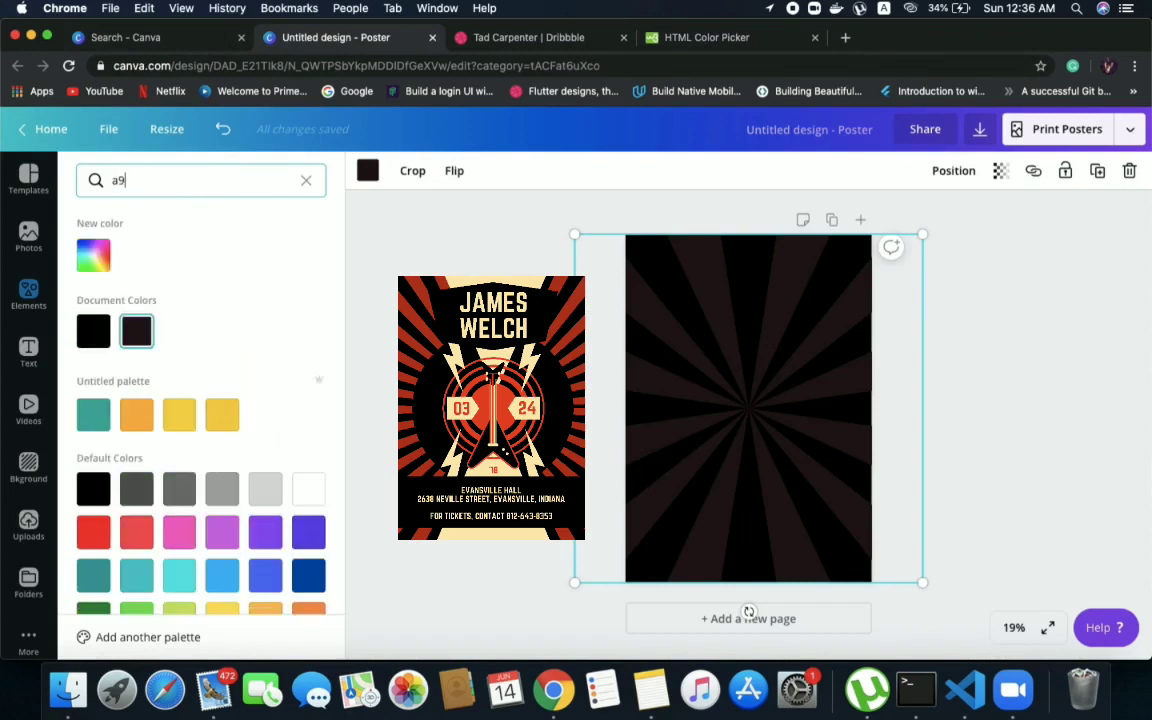
{"action": "type", "text": "2e1"}
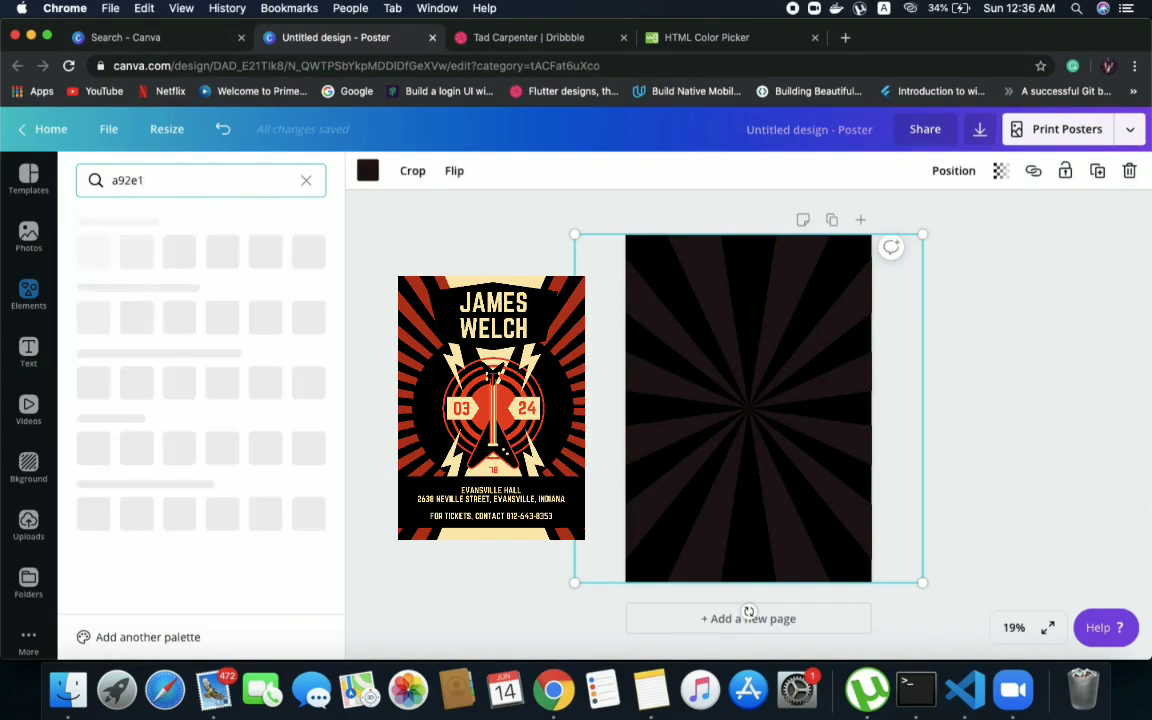
{"action": "type", "text": "9"}
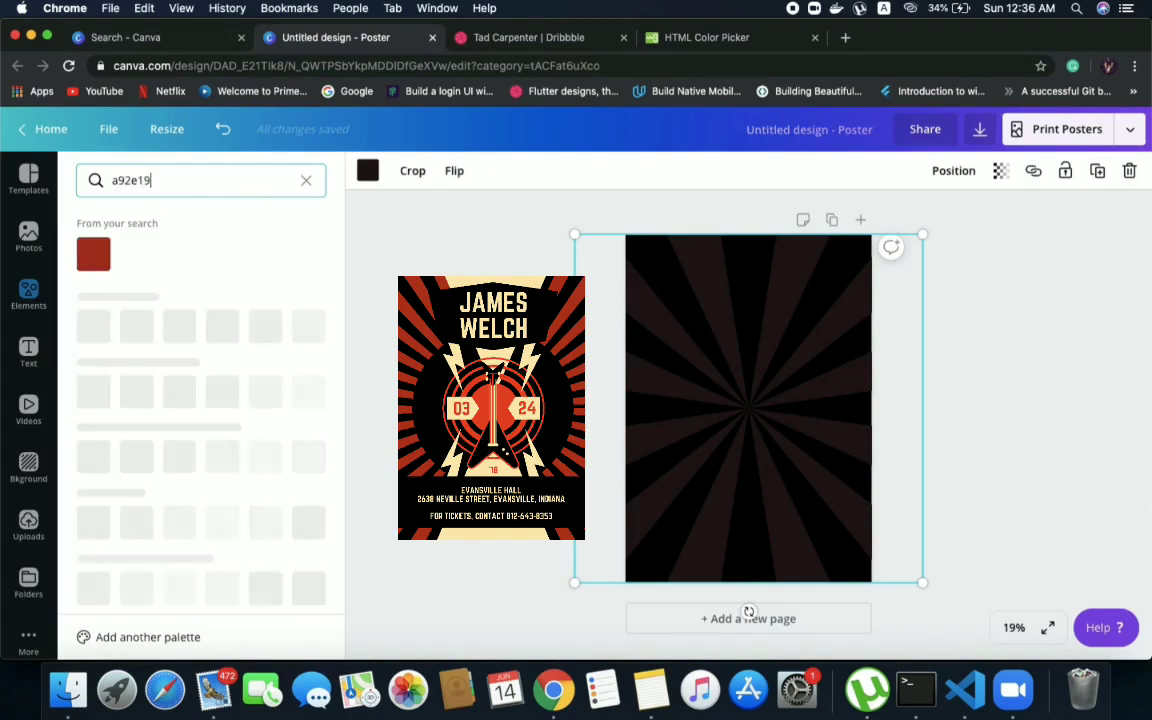
{"action": "left_click", "coordinate": [93, 255]}
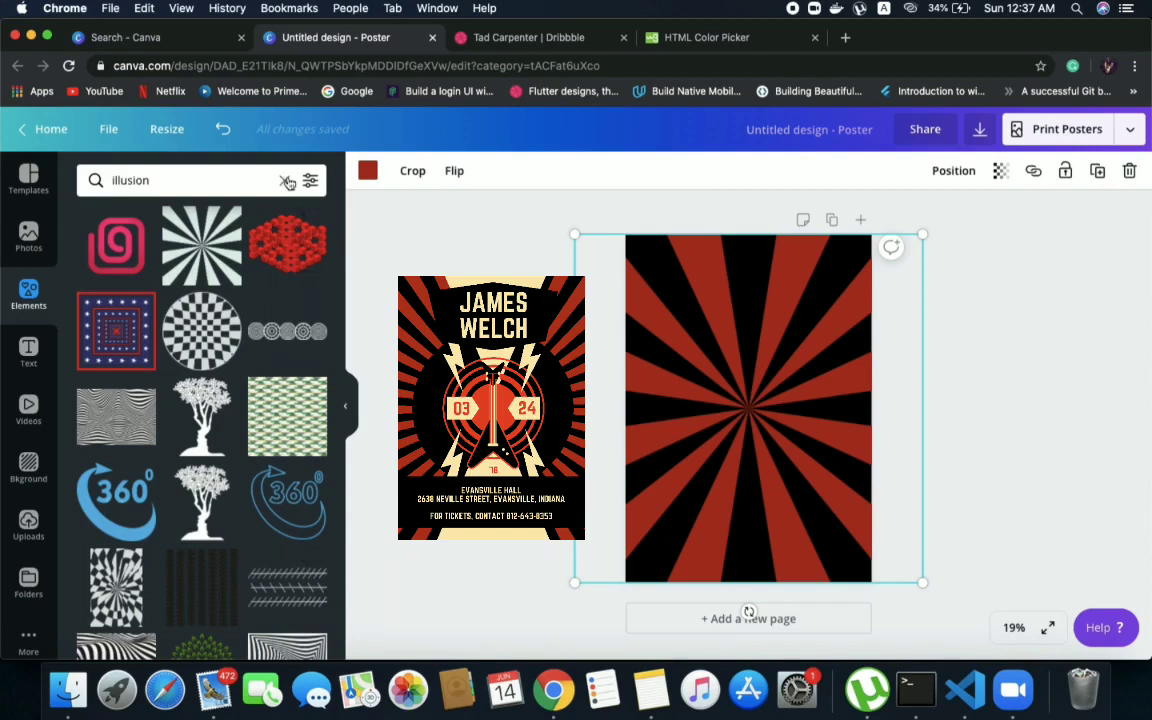
Add a triangle shape, rotate it to point downward, and centre it against the page's upper edge
{"action": "left_click", "coordinate": [24, 308]}
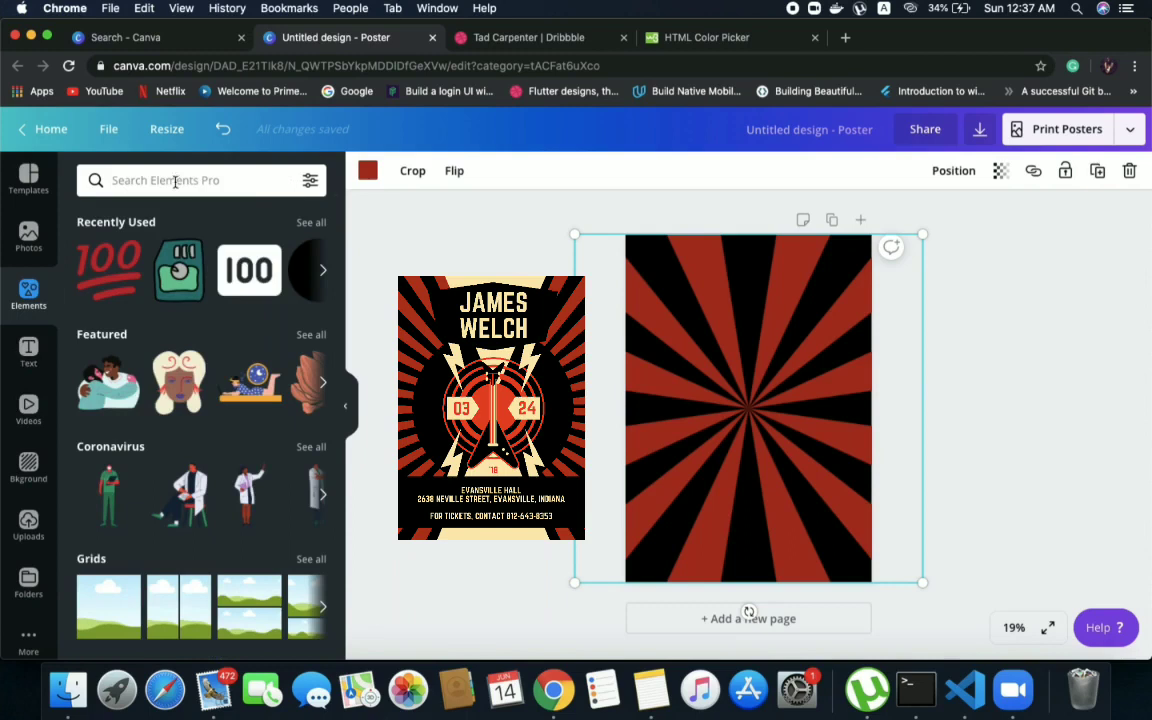
{"action": "scroll", "coordinate": [130, 460], "scroll_direction": "down", "scroll_amount": 5}
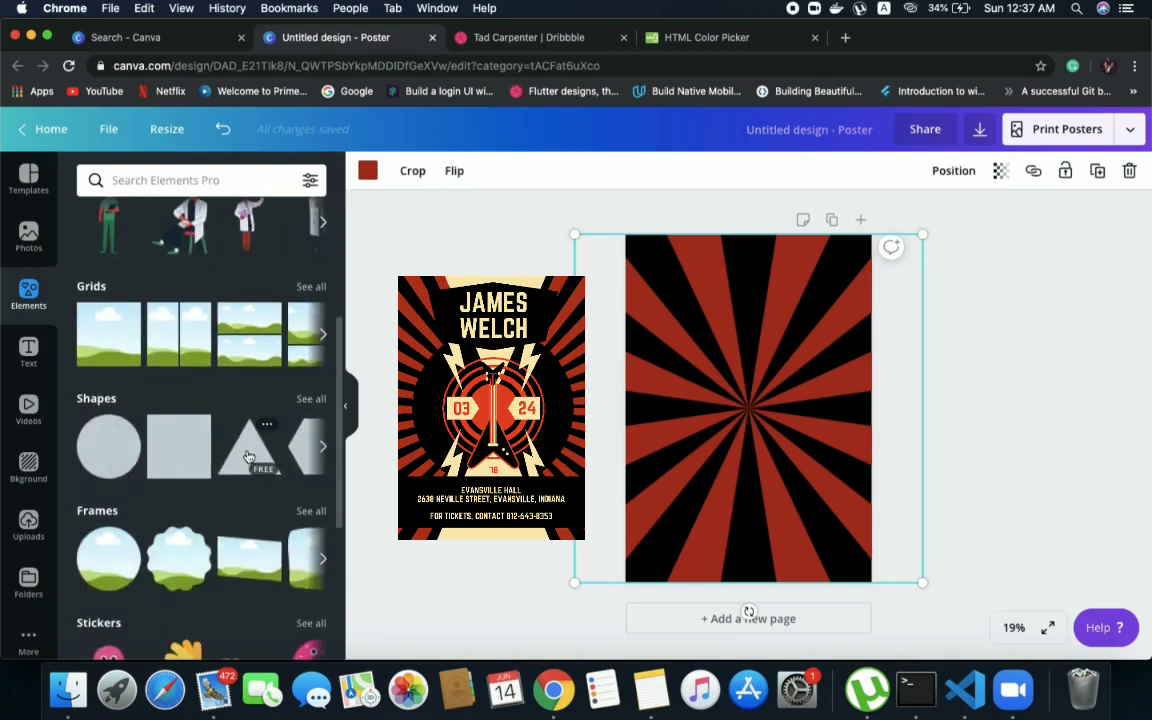
{"action": "left_click_drag", "start_coordinate": [249, 457], "coordinate": [700, 390]}
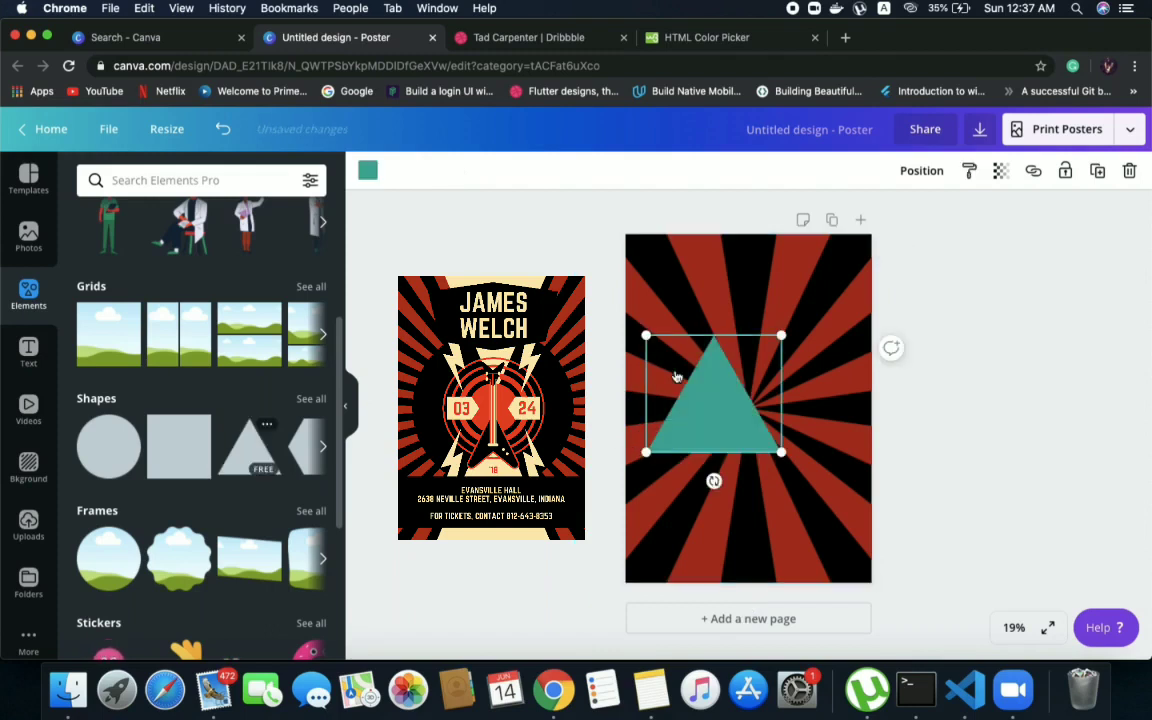
{"action": "left_click_drag", "start_coordinate": [713, 481], "coordinate": [711, 324]}
{"action": "left_click", "coordinate": [804, 312]}
{"action": "left_click_drag", "start_coordinate": [731, 378], "coordinate": [765, 275]}
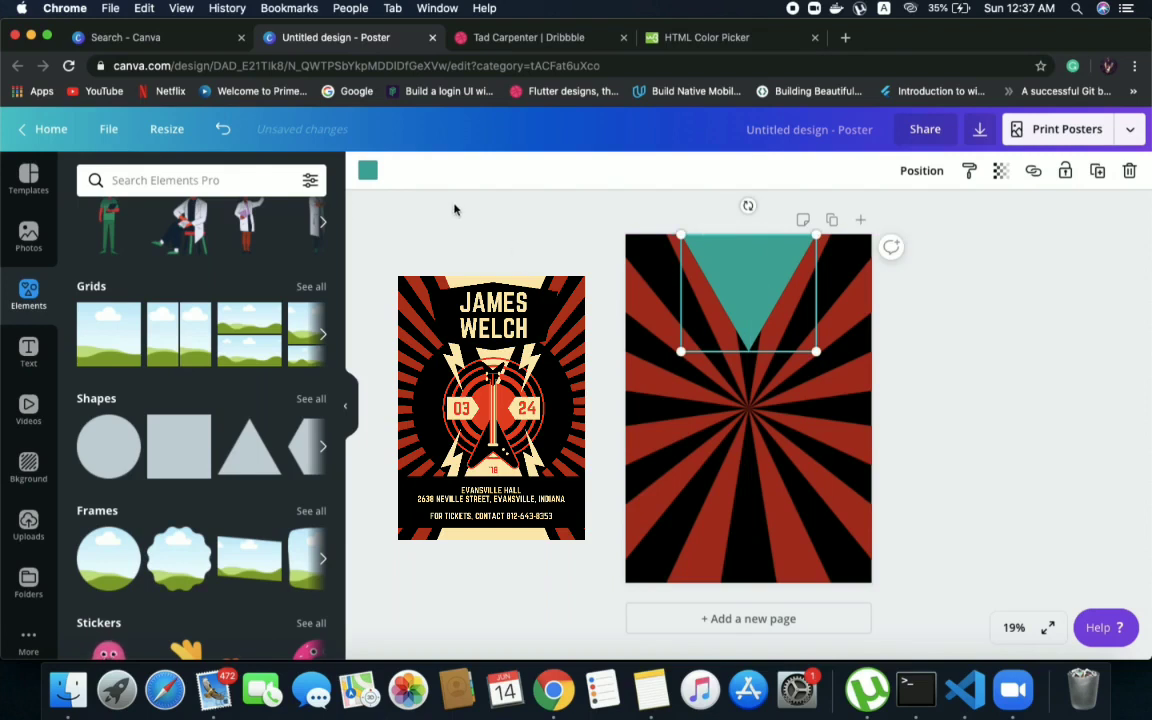
Enlarge the inverted triangle and recentre it so its tip meets the centre of the sunburst
{"action": "left_click", "coordinate": [768, 434]}
{"action": "left_click", "coordinate": [727, 312]}
{"action": "left_click", "coordinate": [700, 362]}
{"action": "left_click", "coordinate": [720, 288]}
{"action": "left_click_drag", "start_coordinate": [681, 352], "coordinate": [686, 383]}
{"action": "left_click_drag", "start_coordinate": [817, 366], "coordinate": [847, 391]}
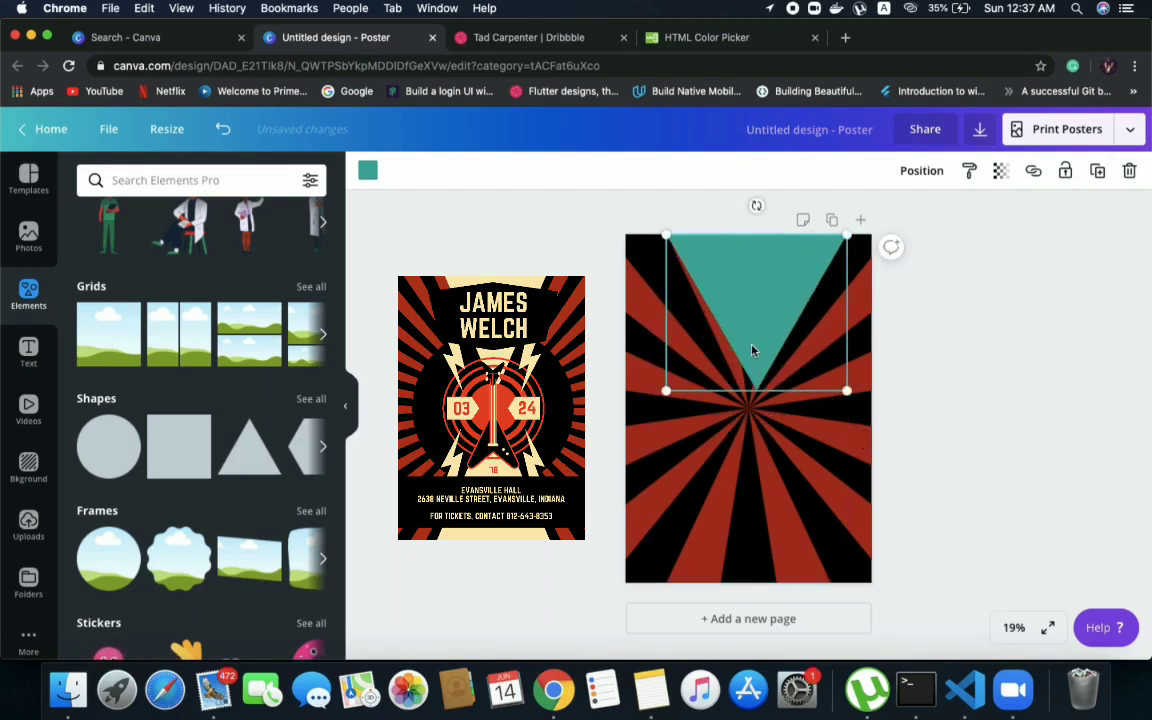
{"action": "left_click_drag", "start_coordinate": [751, 350], "coordinate": [748, 347]}
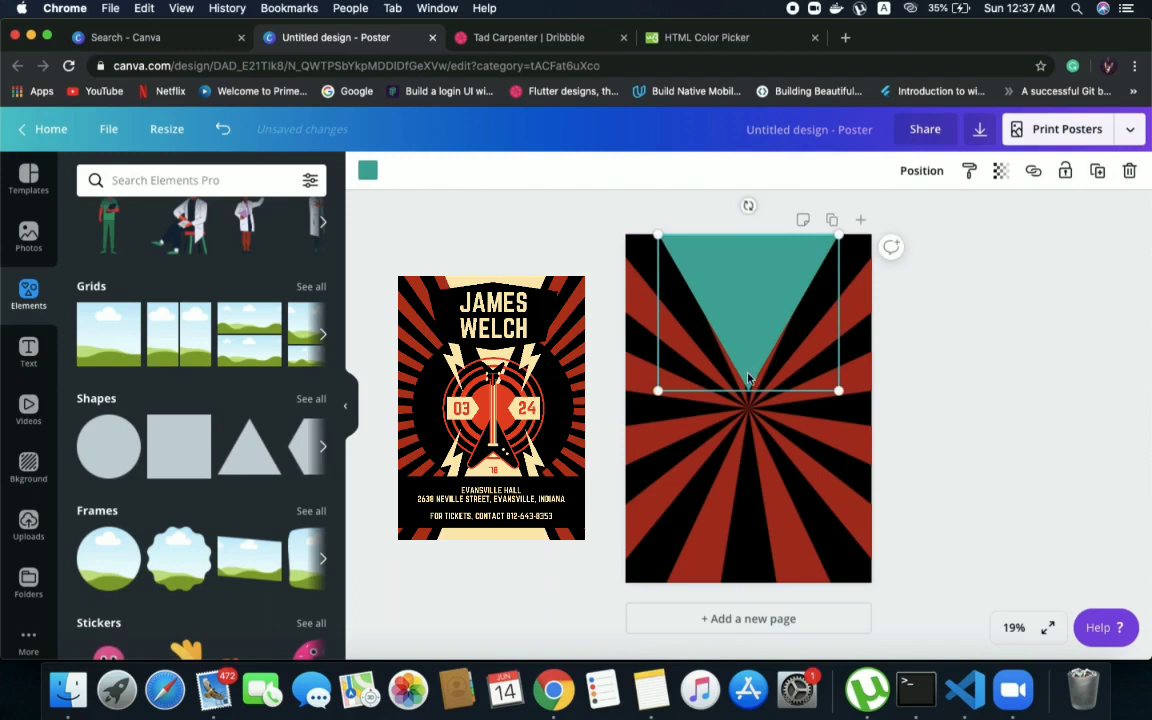
{"action": "left_click_drag", "start_coordinate": [836, 393], "coordinate": [846, 435]}
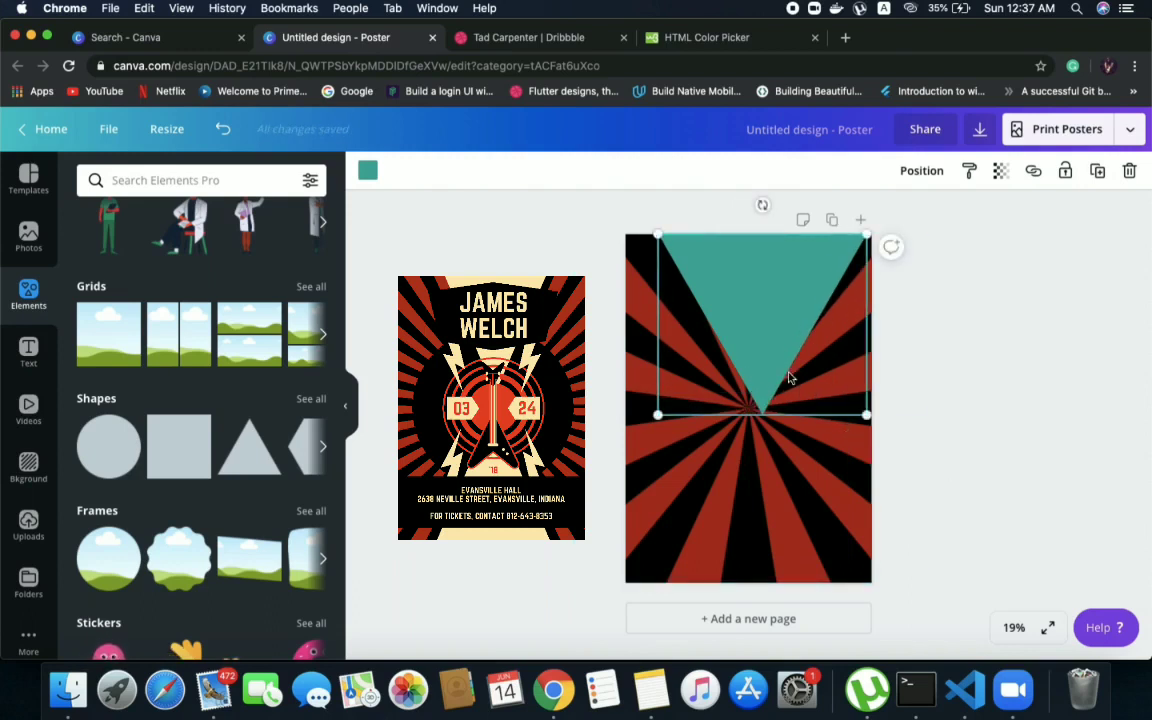
{"action": "left_click_drag", "start_coordinate": [782, 372], "coordinate": [767, 366]}
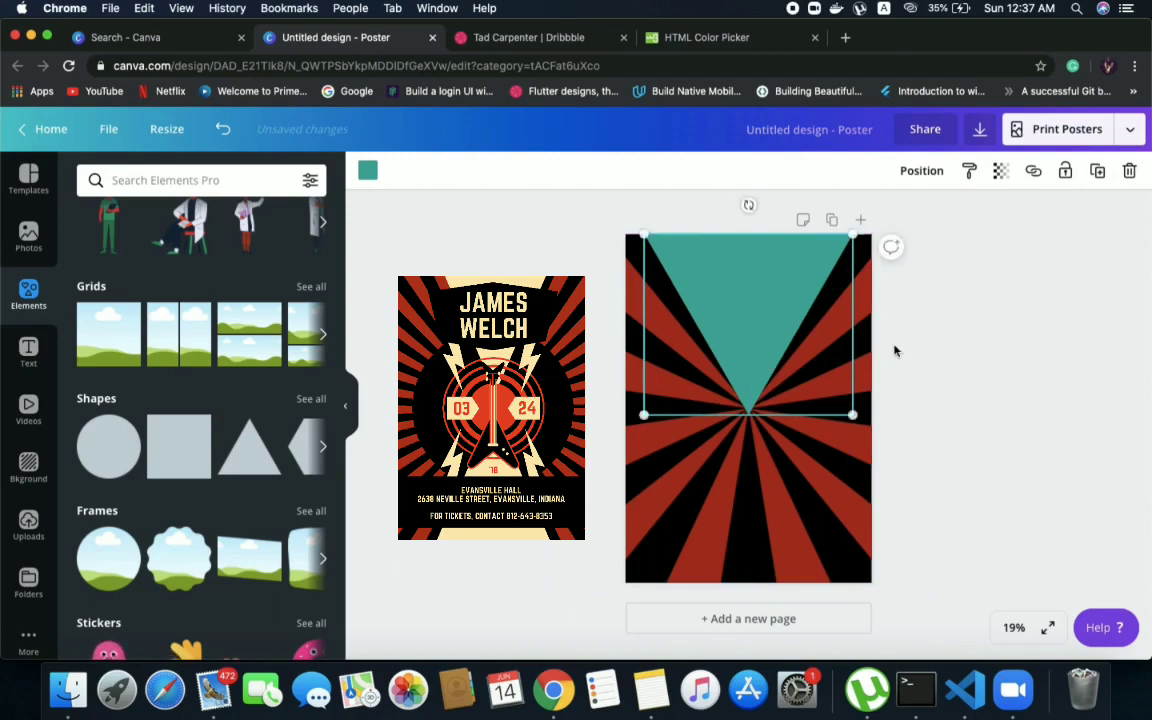
Check the HTML Color Picker, return to Canva, and colour the inverted triangle cream fcebae
{"action": "left_click", "coordinate": [968, 341]}
{"action": "left_click", "coordinate": [747, 264]}
{"action": "left_click", "coordinate": [512, 37]}
{"action": "left_click", "coordinate": [672, 38]}
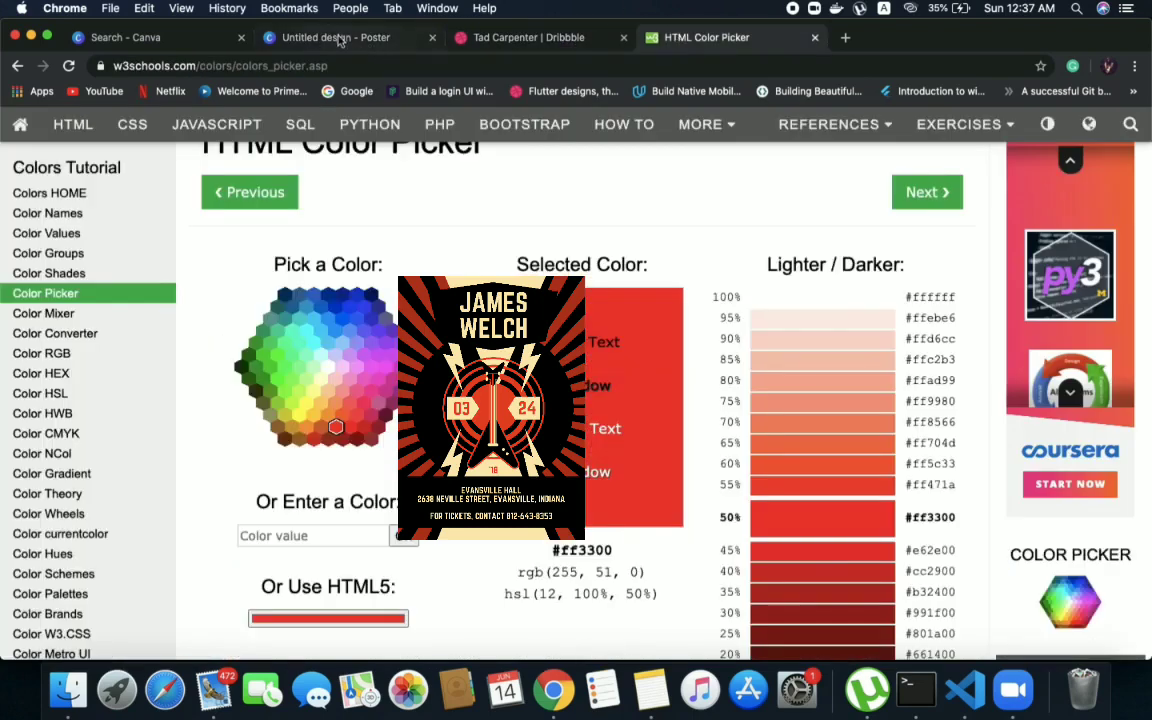
{"action": "left_click", "coordinate": [338, 40]}
{"action": "left_click", "coordinate": [368, 171]}
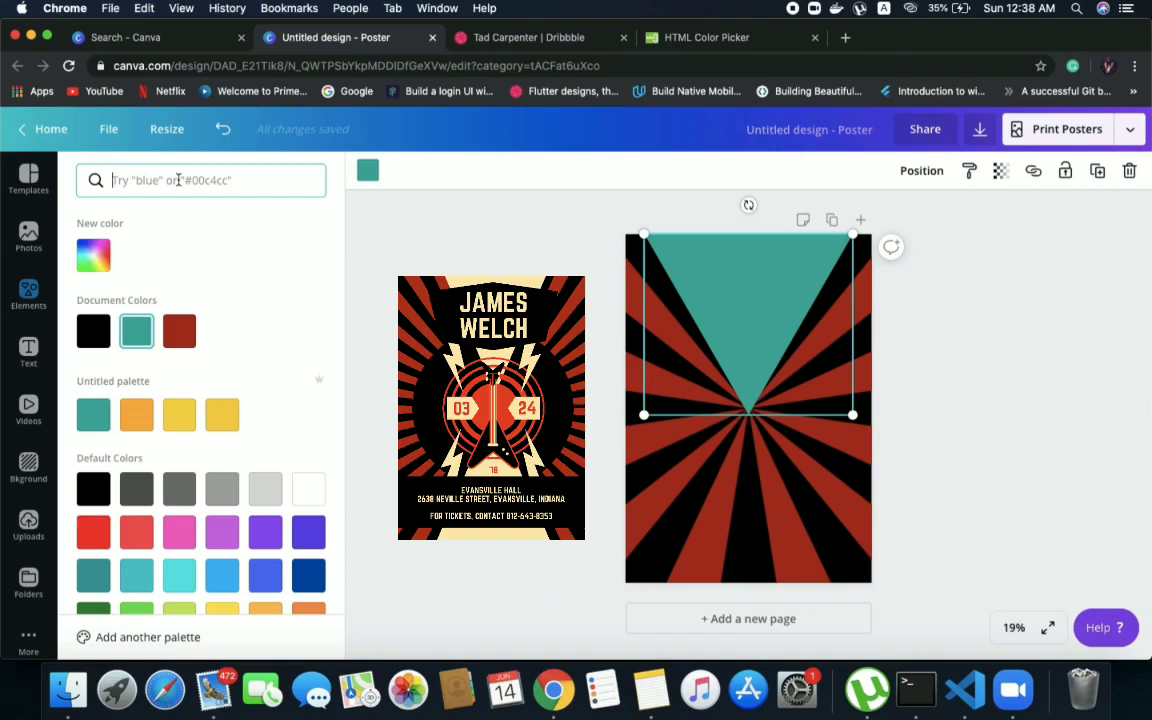
{"action": "type", "text": "f"}
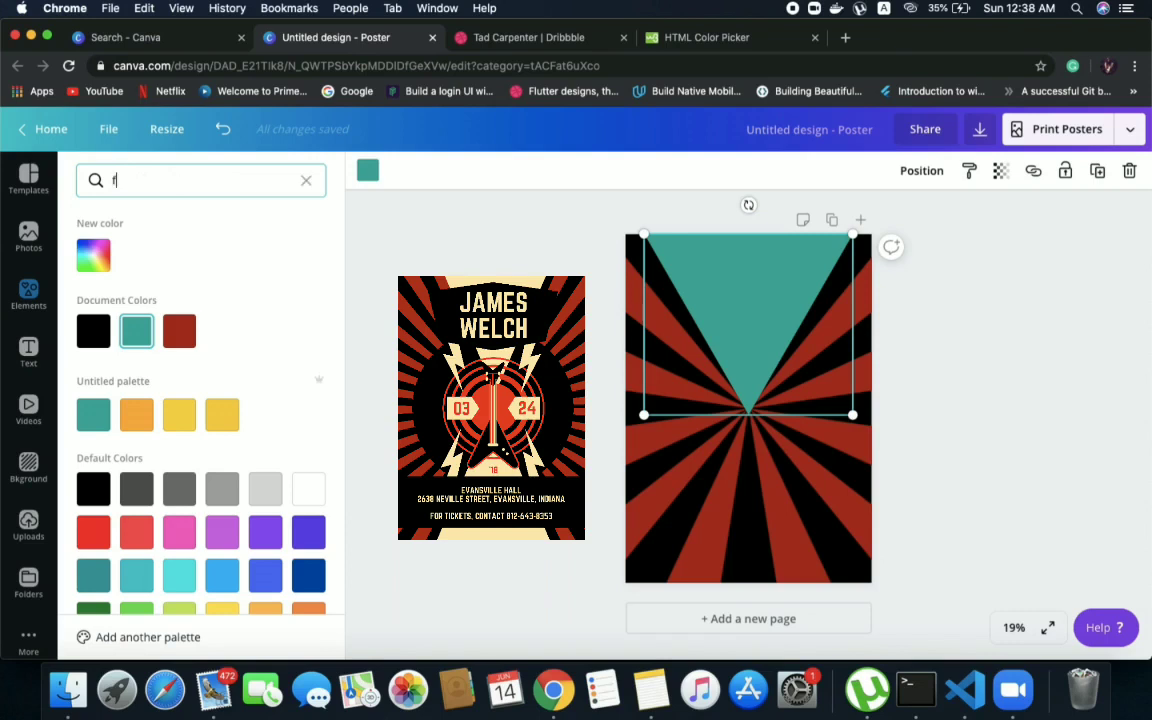
{"action": "type", "text": "cebae"}
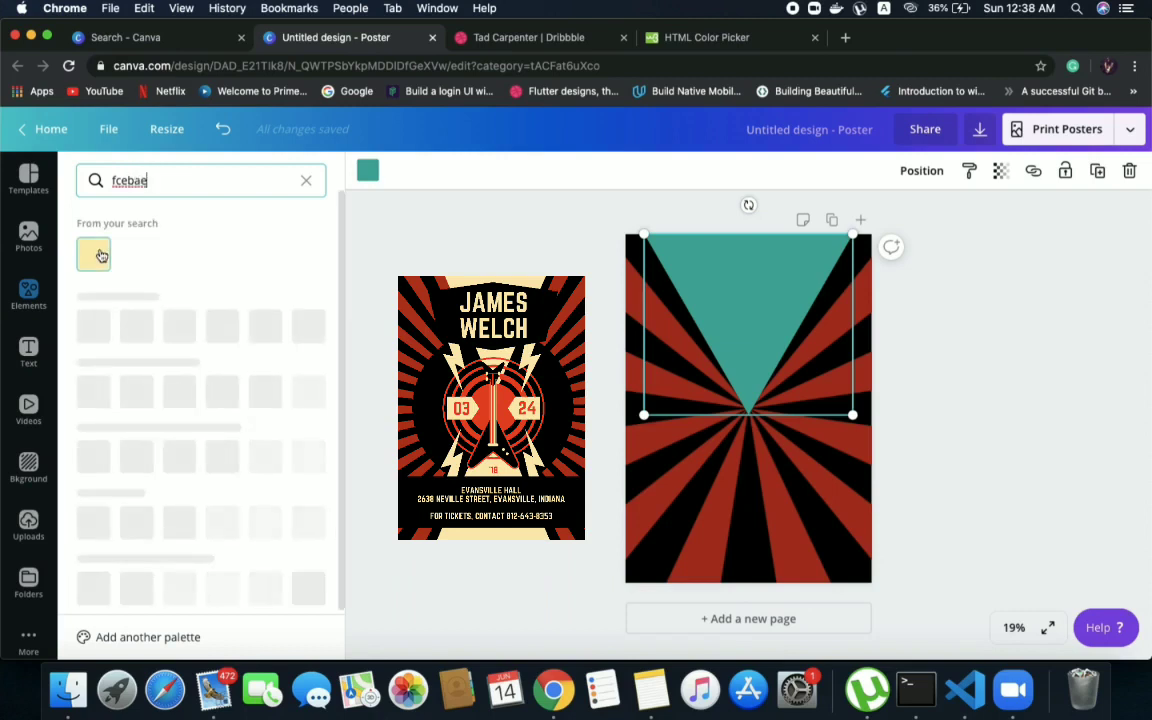
{"action": "left_click", "coordinate": [101, 256]}
{"action": "left_click", "coordinate": [748, 290]}
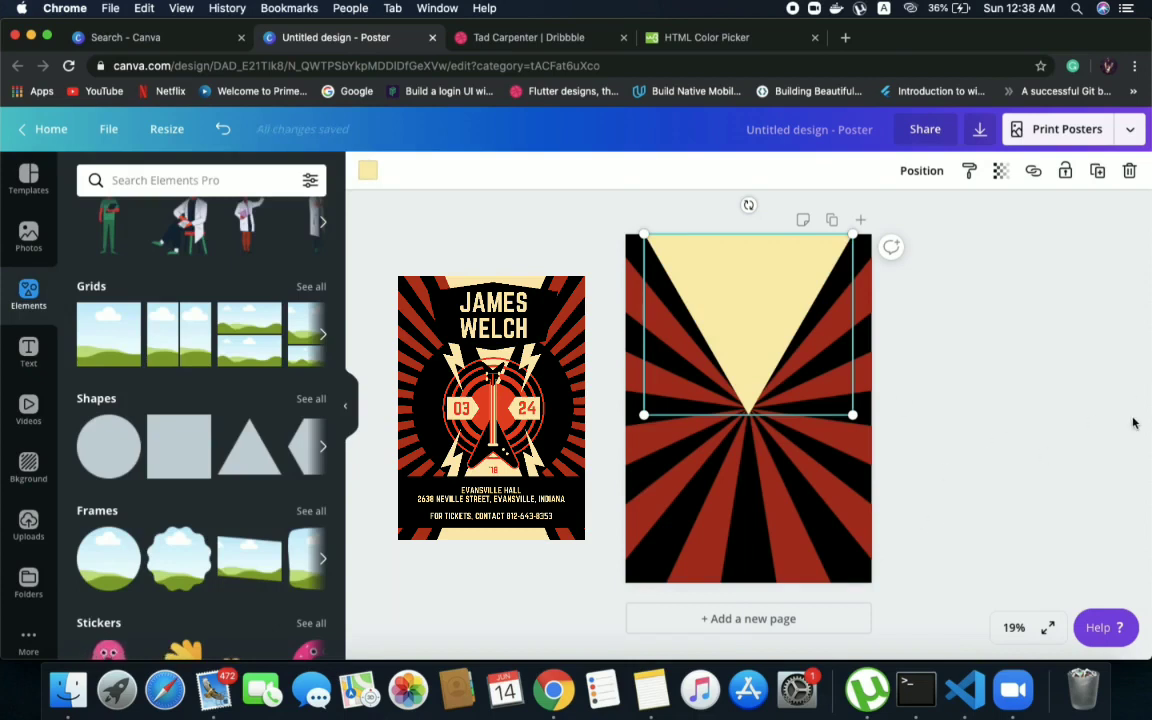
Add a second page to the poster and place a circle shape near its middle
{"action": "left_click", "coordinate": [1090, 466]}
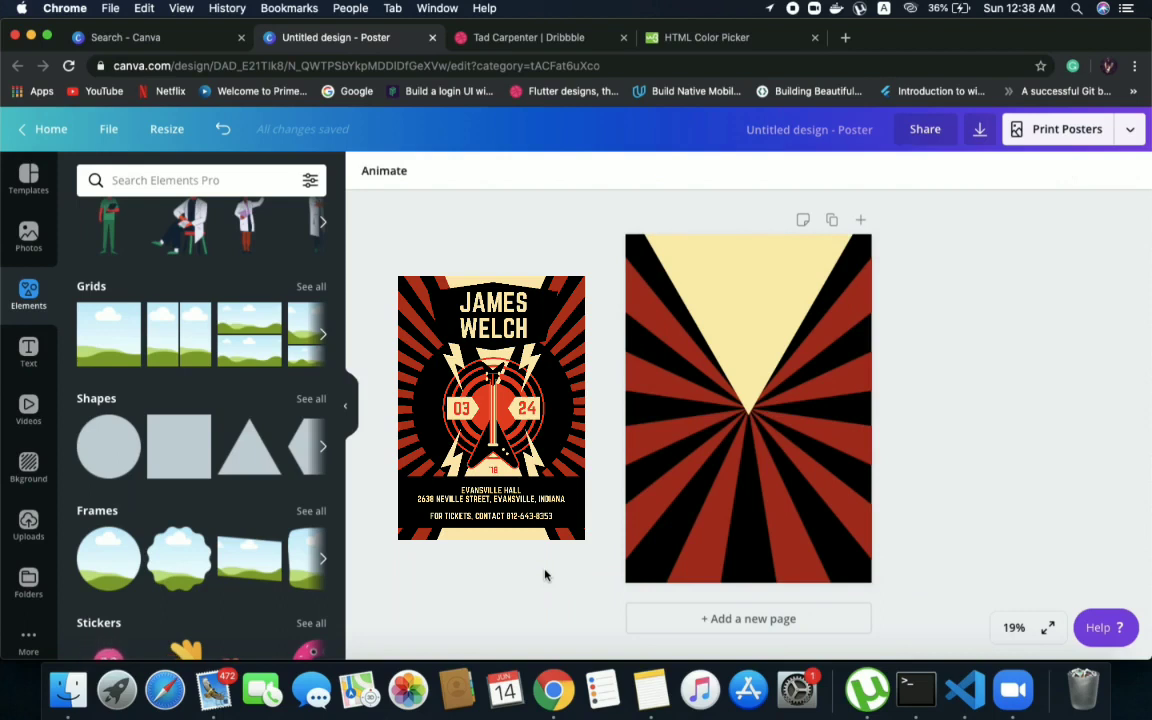
{"action": "left_click", "coordinate": [653, 622]}
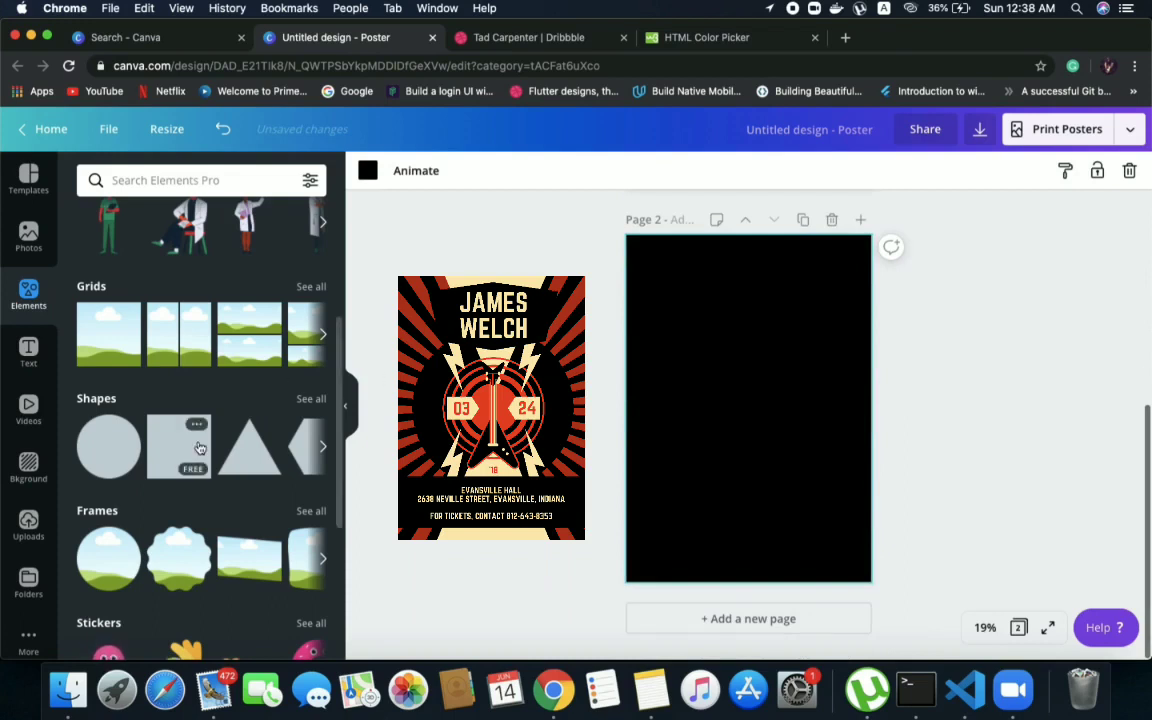
{"action": "left_click_drag", "start_coordinate": [111, 452], "coordinate": [712, 360]}
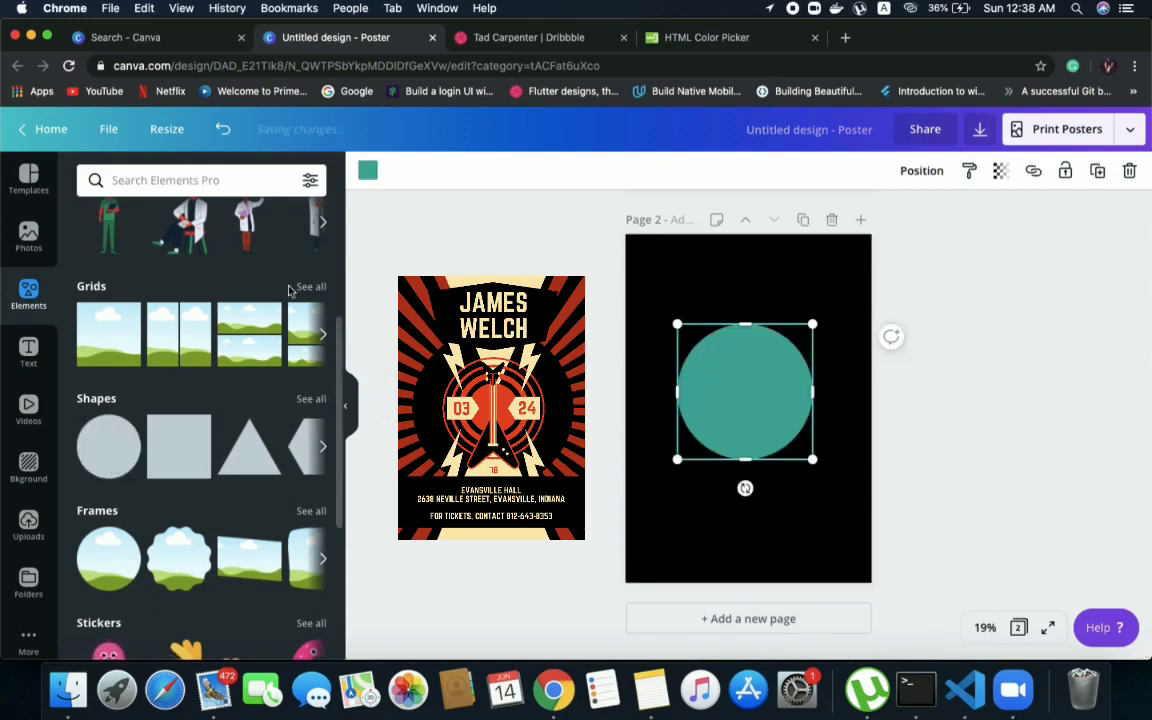
Search the elements for "concentric circles" and look through the results for a ring graphic like the reference poster's
{"action": "left_click", "coordinate": [144, 181]}
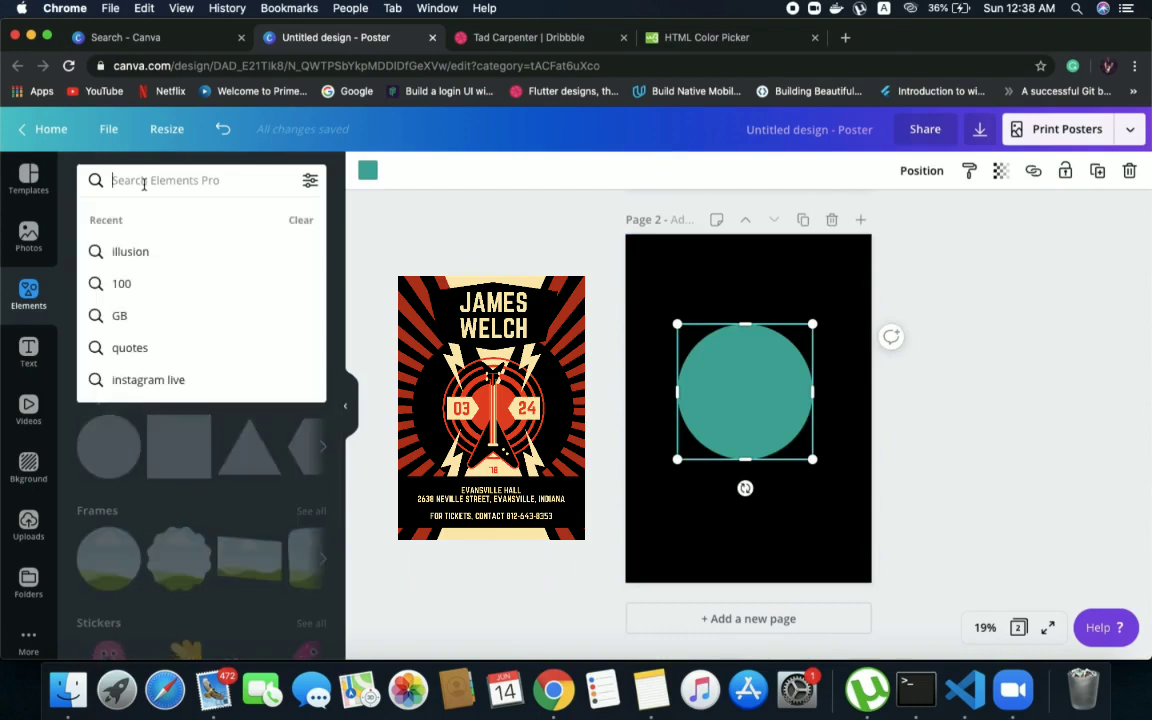
{"action": "type", "text": "conce"}
{"action": "key", "text": "BackSpace"}
{"action": "key", "text": "BackSpace"}
{"action": "key", "text": "BackSpace"}
{"action": "type", "text": "on"}
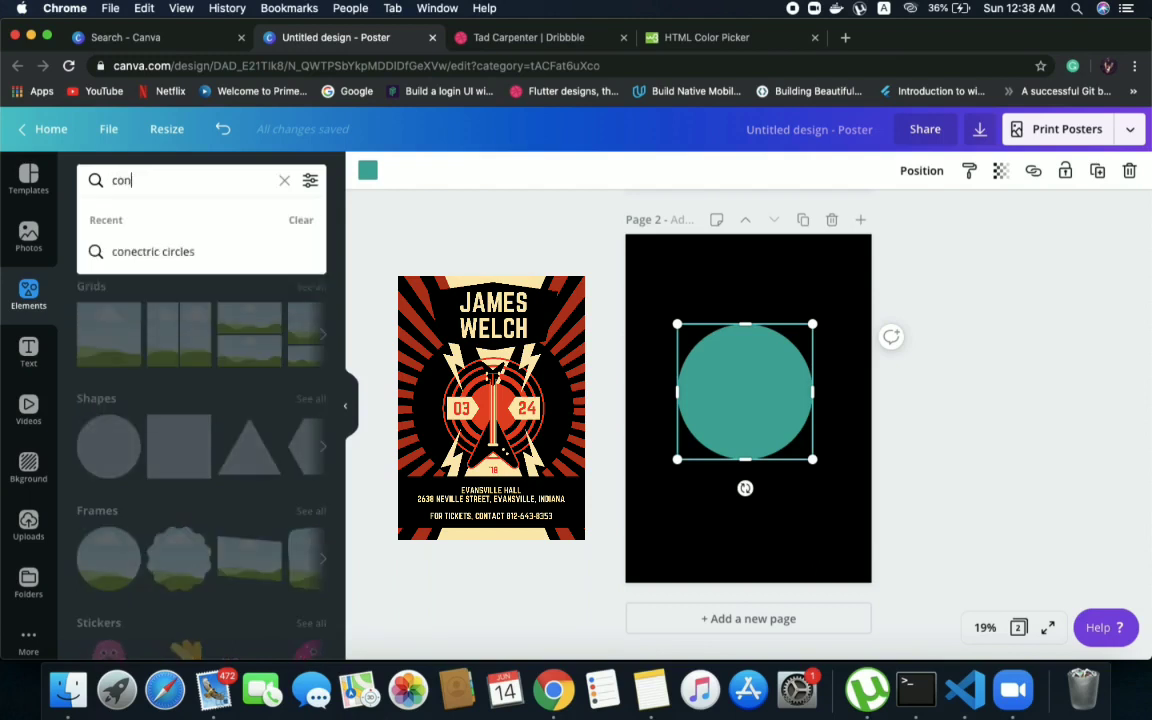
{"action": "type", "text": "centric"}
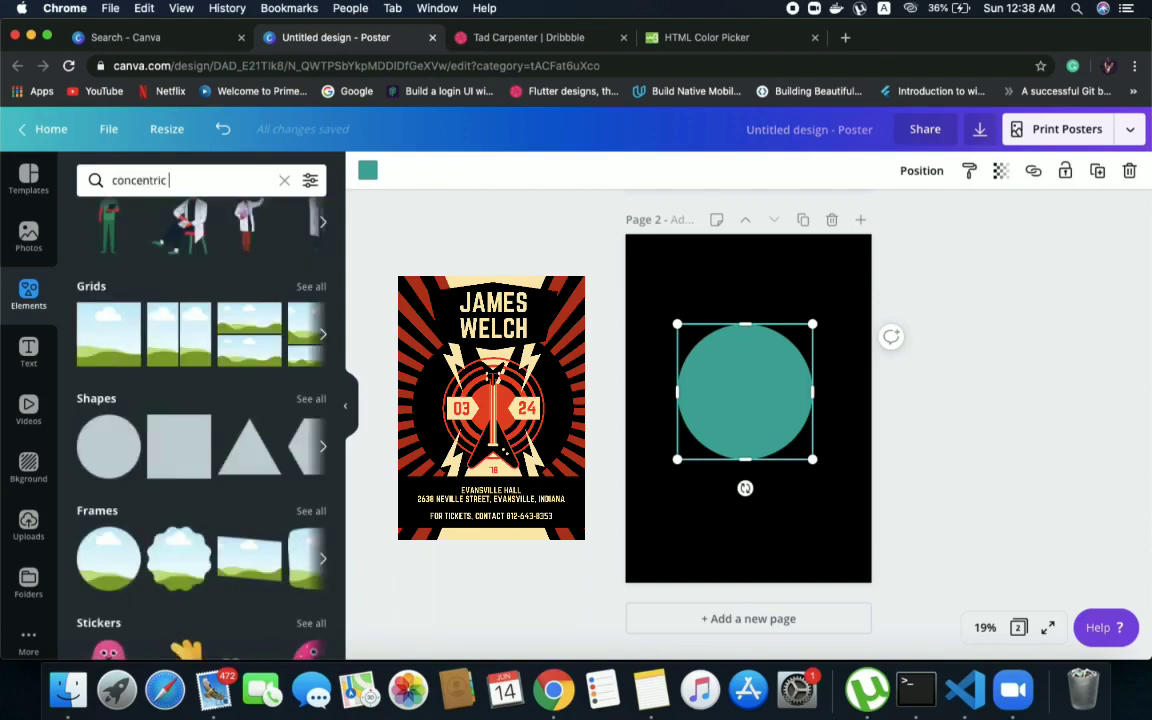
{"action": "type", "text": " circles"}
{"action": "key", "text": "Return"}
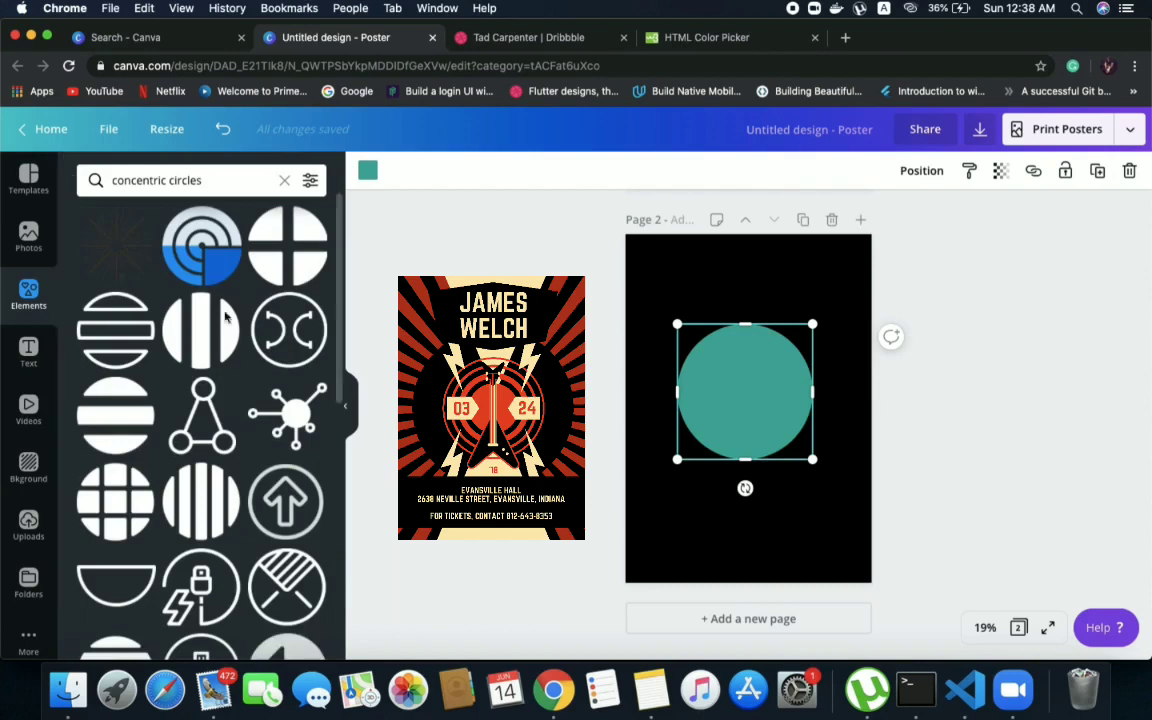
{"action": "scroll", "coordinate": [213, 387], "scroll_direction": "down", "scroll_amount": 2}
{"action": "scroll", "coordinate": [213, 387], "scroll_direction": "down", "scroll_amount": 10}
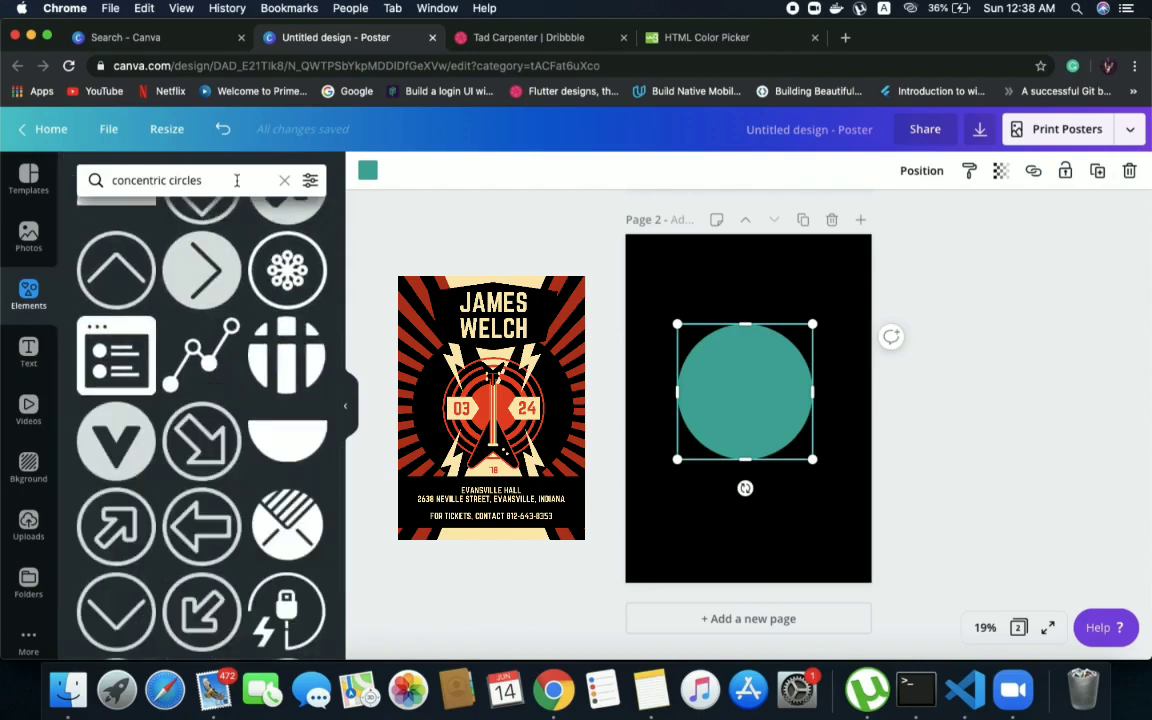
Change the element search to "concentric circle", browse the results, and clear the search
{"action": "left_click", "coordinate": [237, 180]}
{"action": "key", "text": "BackSpace"}
{"action": "key", "text": "Return"}
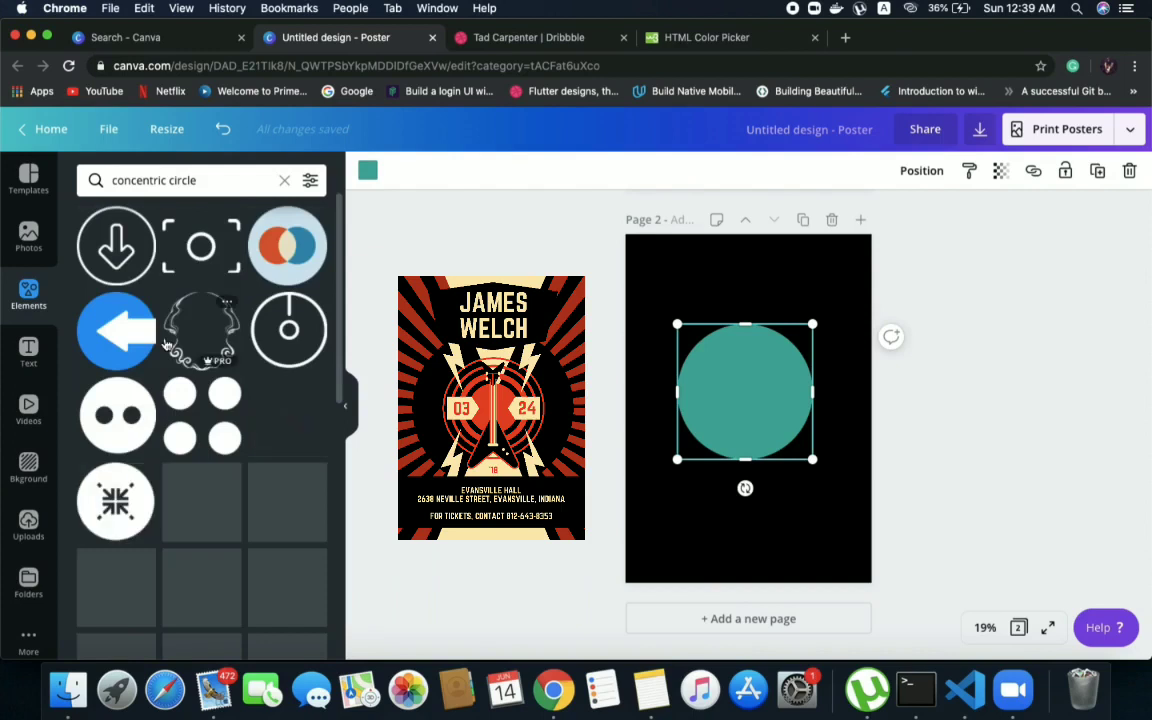
{"action": "scroll", "coordinate": [166, 343], "scroll_direction": "down", "scroll_amount": 5}
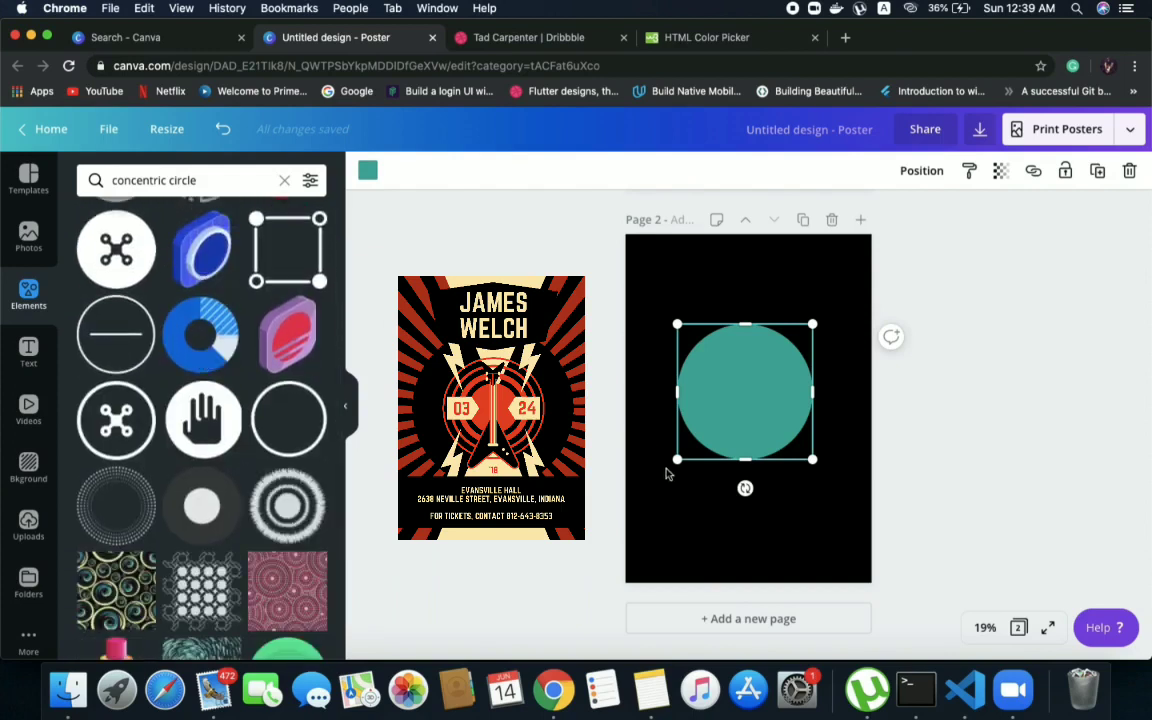
{"action": "left_click", "coordinate": [689, 512]}
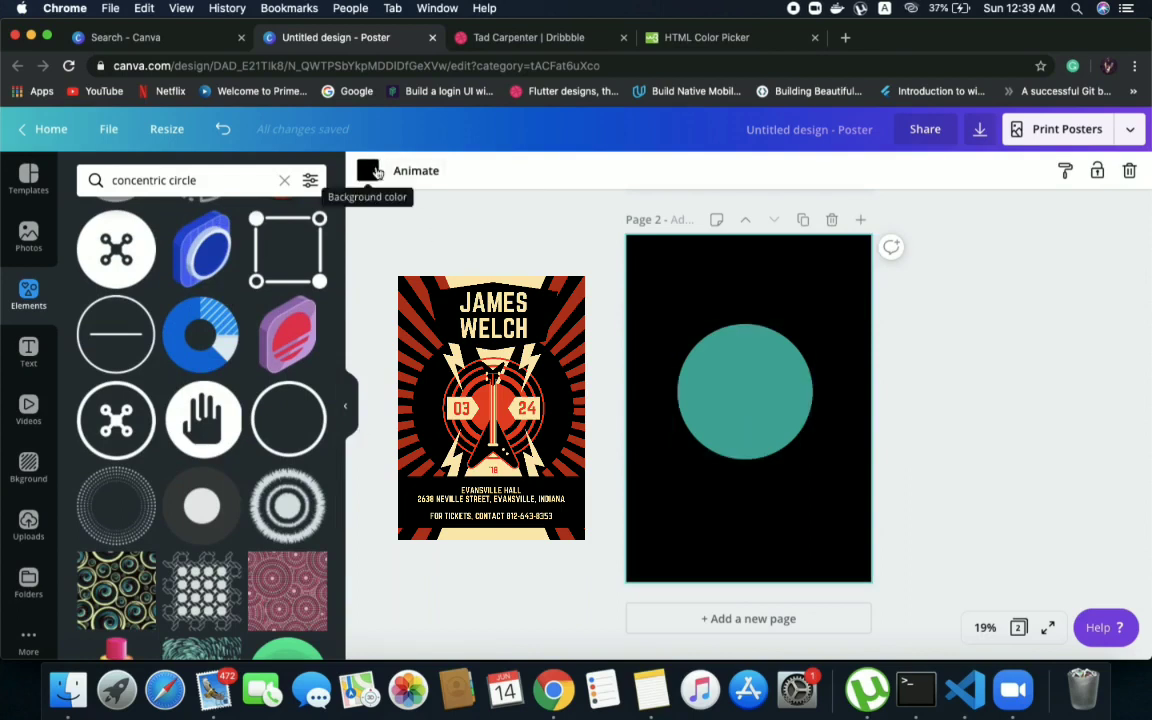
{"action": "left_click", "coordinate": [284, 180]}
Recolour the circle on page 2 with the document's dark red #a92e19 and return to the basic shapes
{"action": "left_click", "coordinate": [740, 405]}
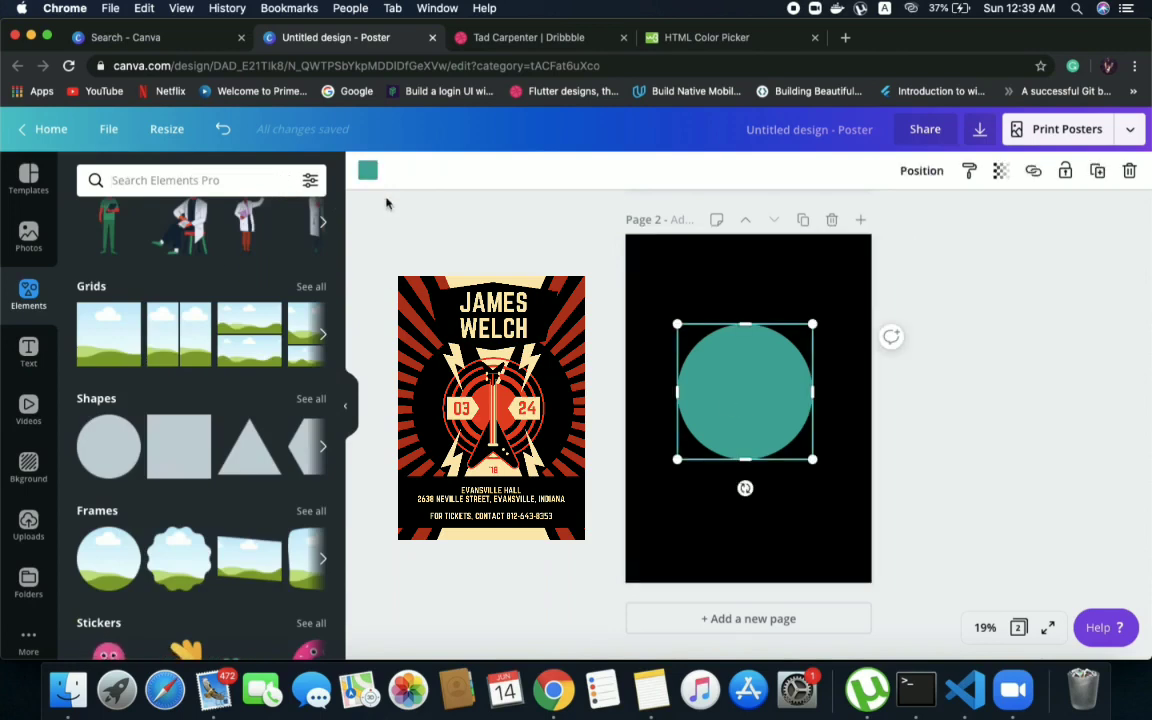
{"action": "left_click", "coordinate": [368, 172]}
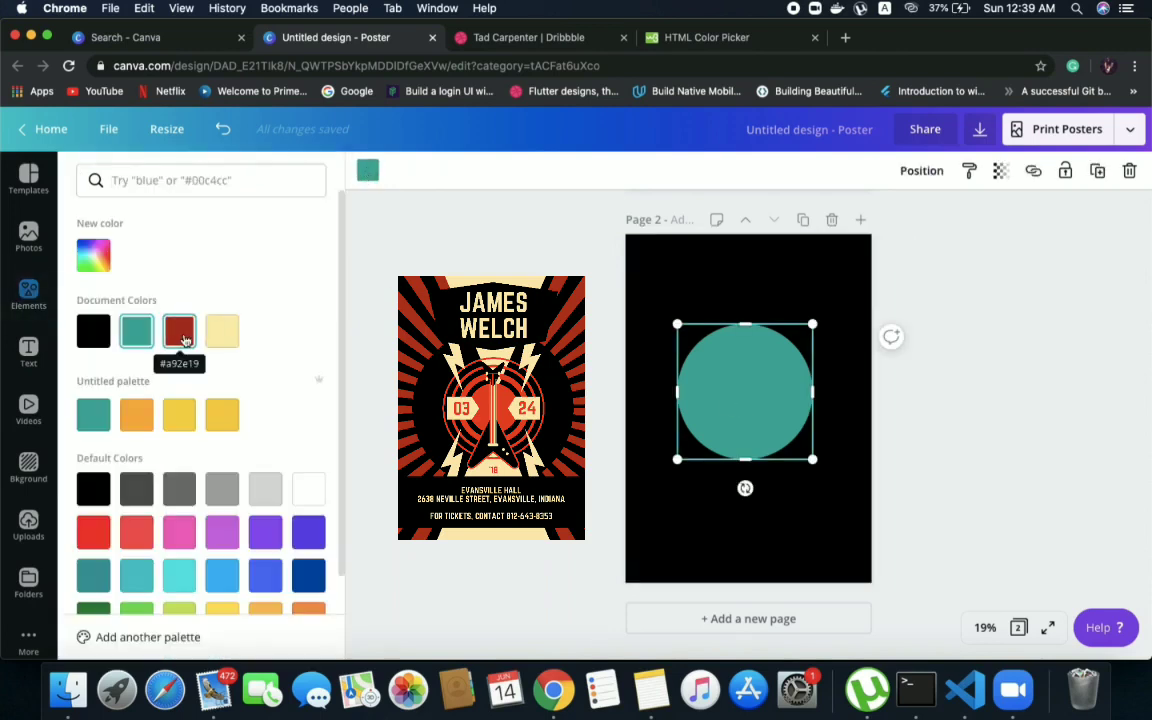
{"action": "scroll", "coordinate": [519, 266], "scroll_direction": "up", "scroll_amount": 5}
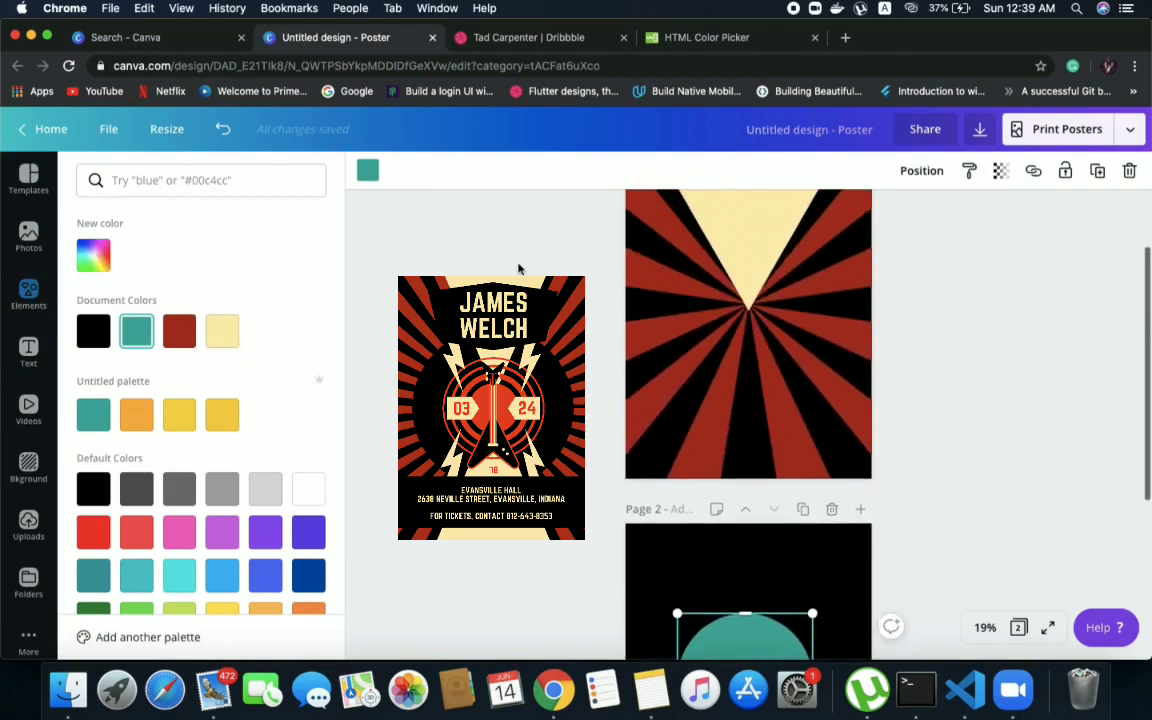
{"action": "scroll", "coordinate": [361, 350], "scroll_direction": "down", "scroll_amount": 3}
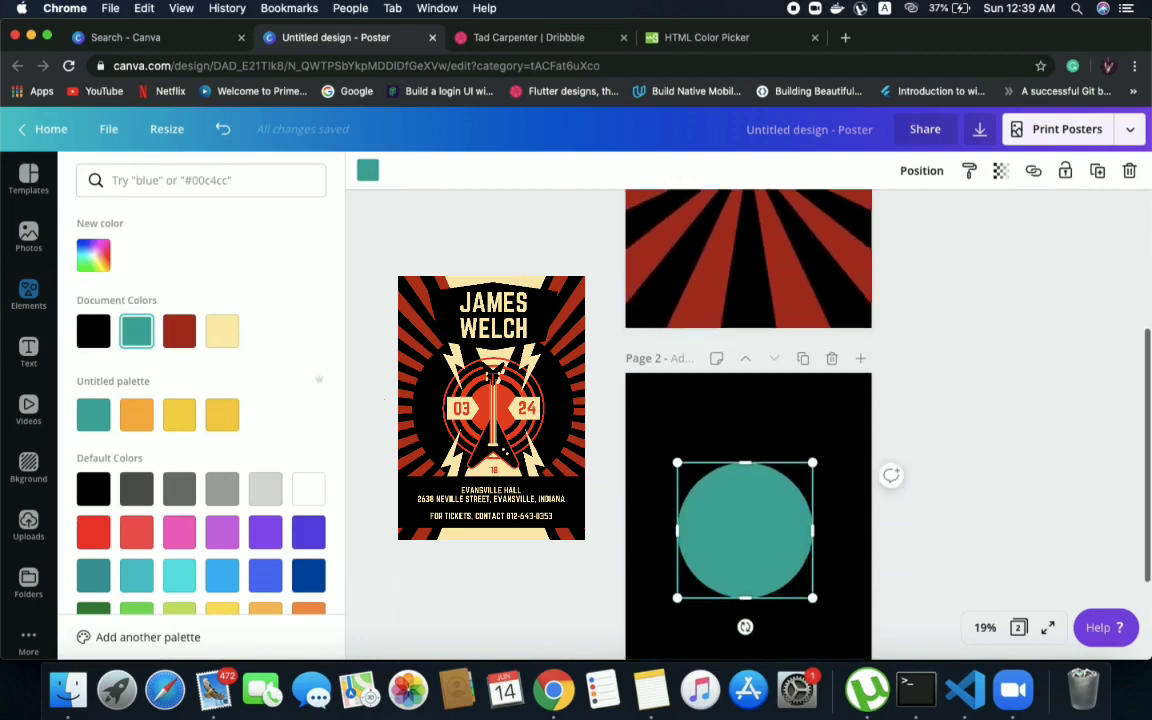
{"action": "left_click", "coordinate": [180, 335]}
{"action": "scroll", "coordinate": [748, 420], "scroll_direction": "down", "scroll_amount": 3}
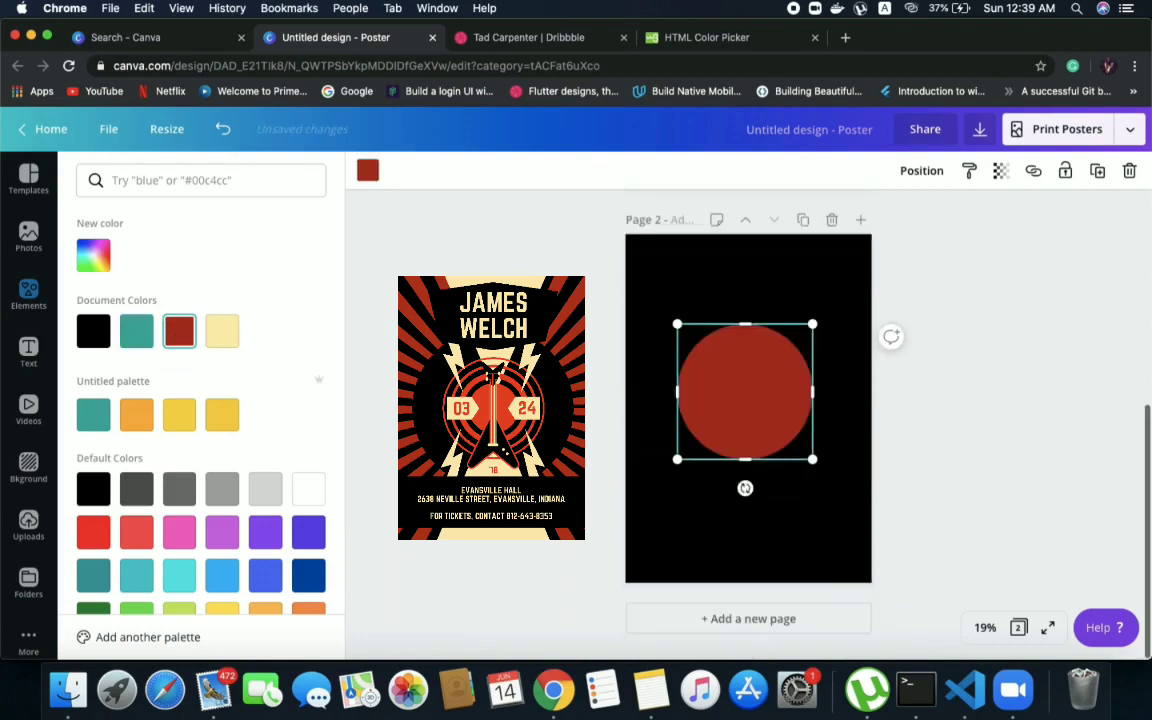
{"action": "left_click", "coordinate": [28, 295]}
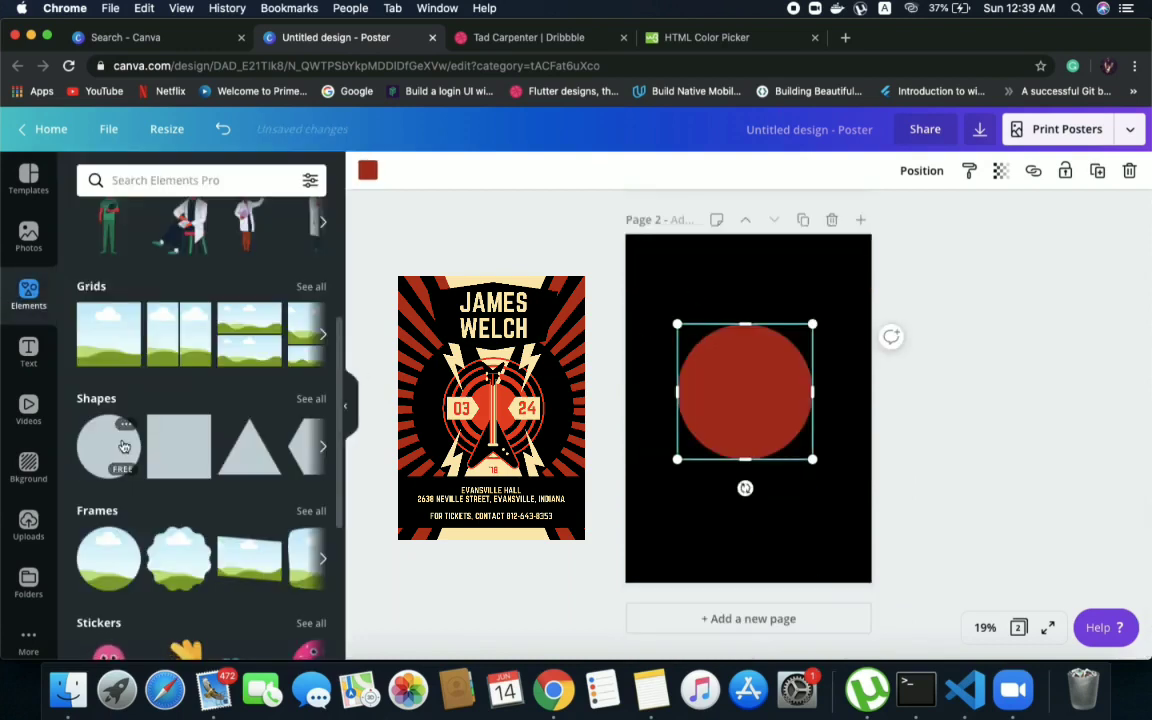
Add a second circle to page 2, shrink it slightly and centre it over the dark red circle so a thin rim remains
{"action": "left_click_drag", "start_coordinate": [124, 446], "coordinate": [724, 354]}
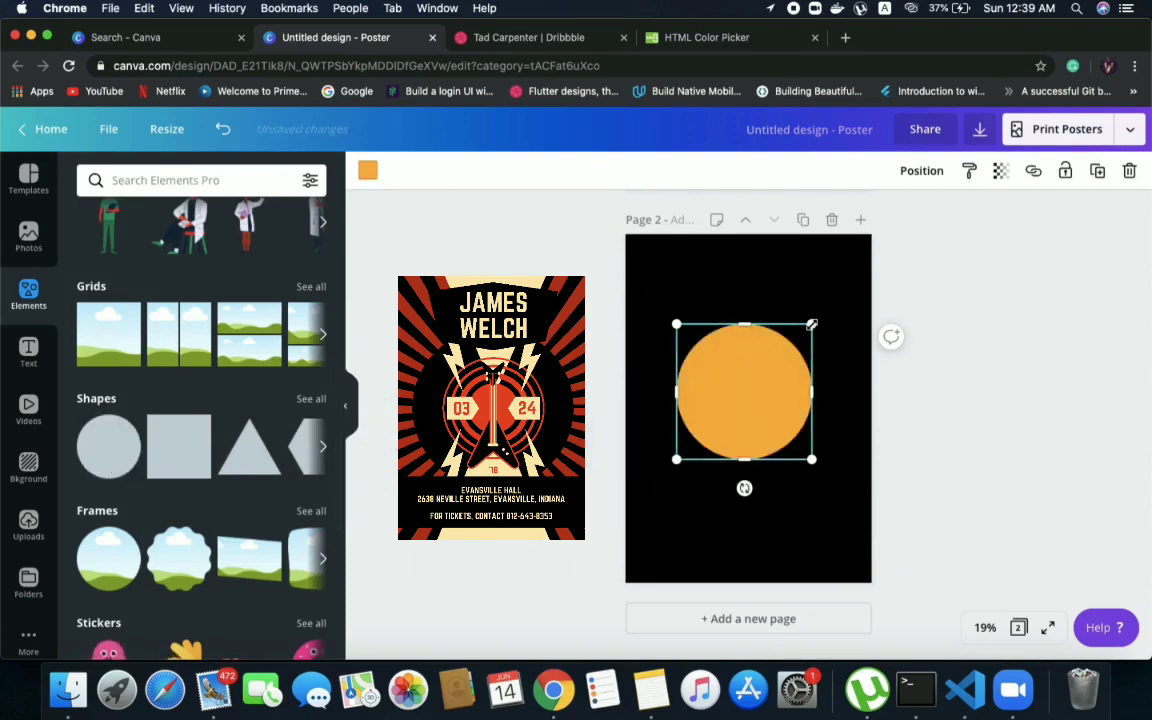
{"action": "left_click_drag", "start_coordinate": [810, 325], "coordinate": [807, 329]}
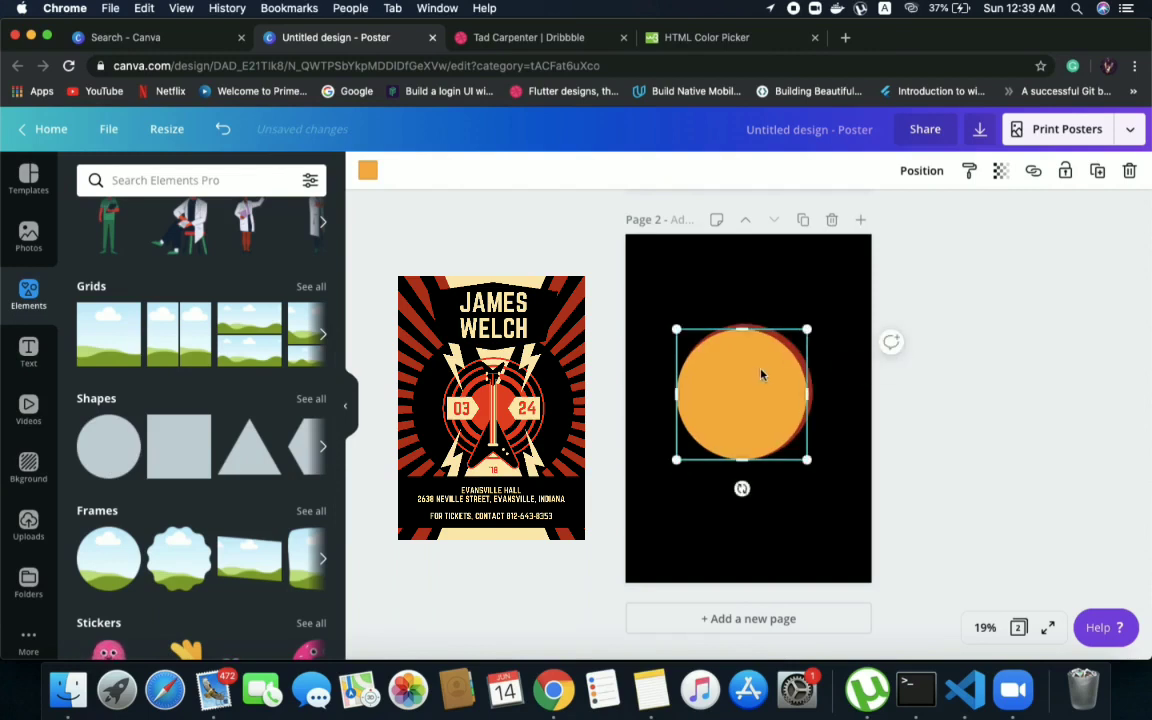
{"action": "left_click_drag", "start_coordinate": [759, 374], "coordinate": [763, 369]}
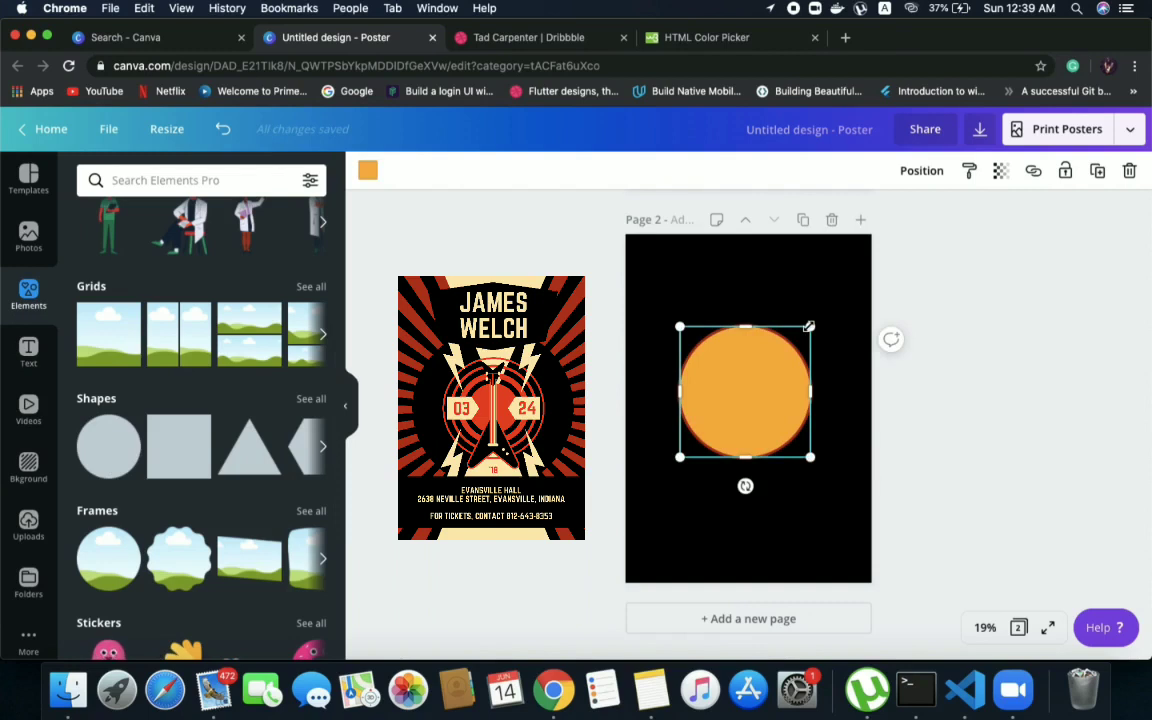
{"action": "left_click_drag", "start_coordinate": [809, 327], "coordinate": [807, 330]}
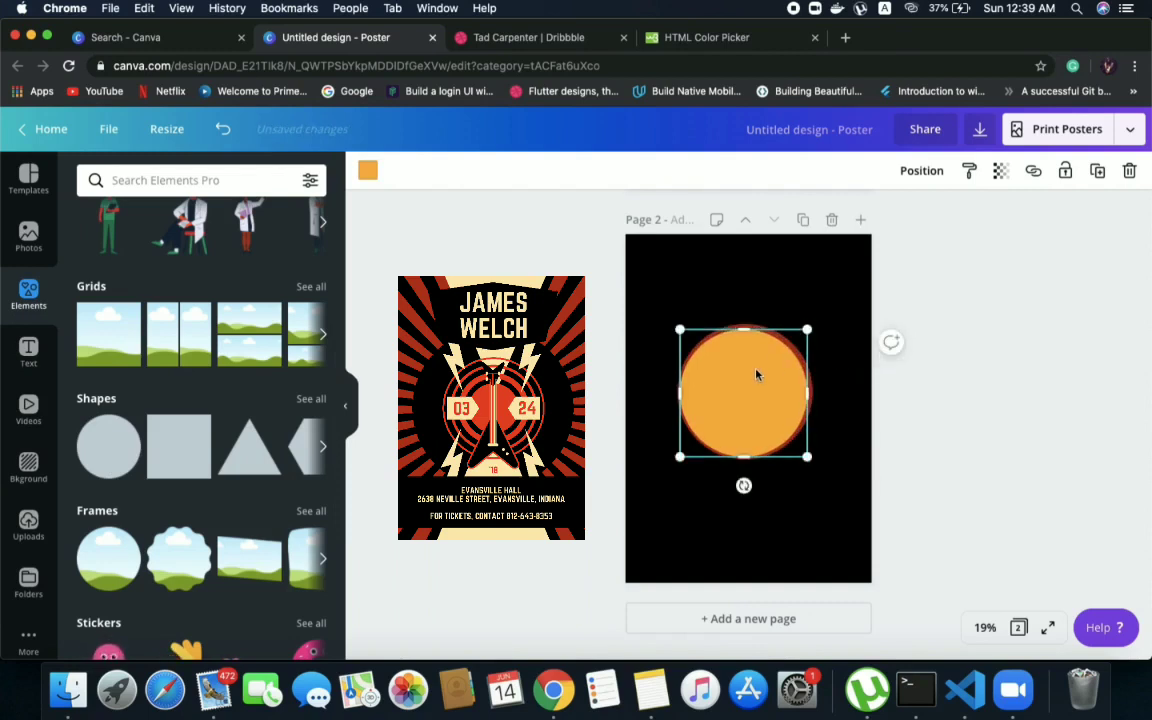
{"action": "left_click_drag", "start_coordinate": [757, 371], "coordinate": [756, 371]}
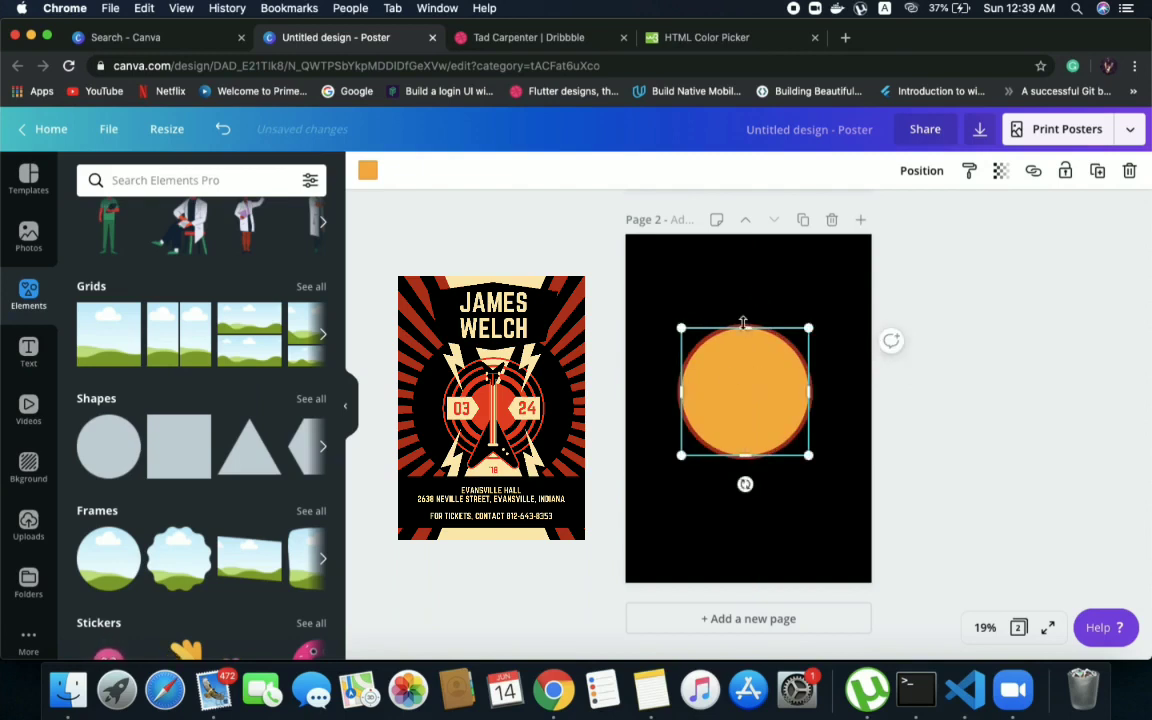
Recolour the second circle with the document's black and deselect it
{"action": "left_click", "coordinate": [368, 171]}
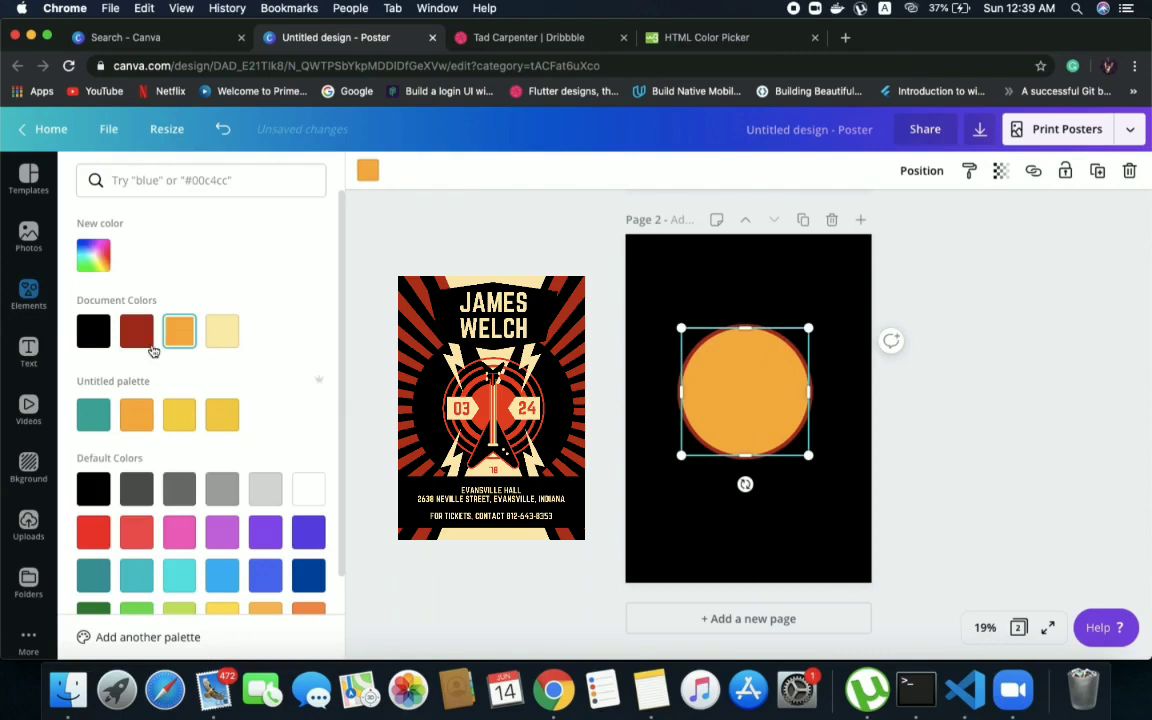
{"action": "left_click", "coordinate": [95, 340]}
{"action": "key", "text": "Escape"}
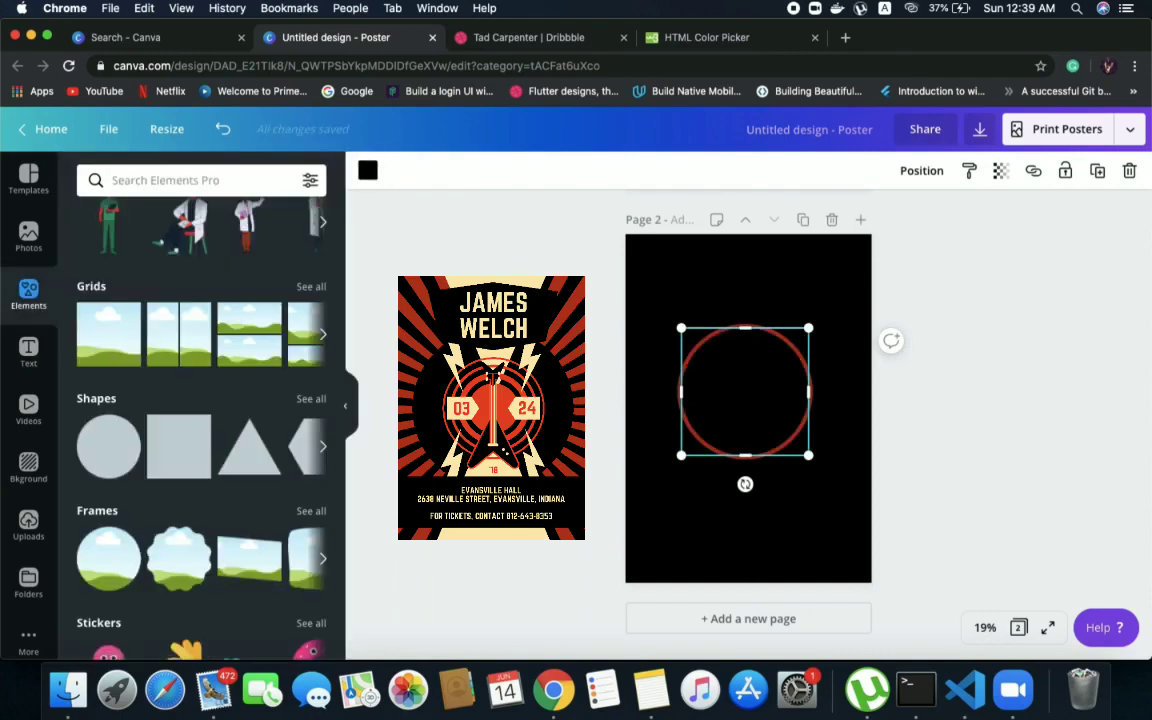
{"action": "key", "text": "Escape"}
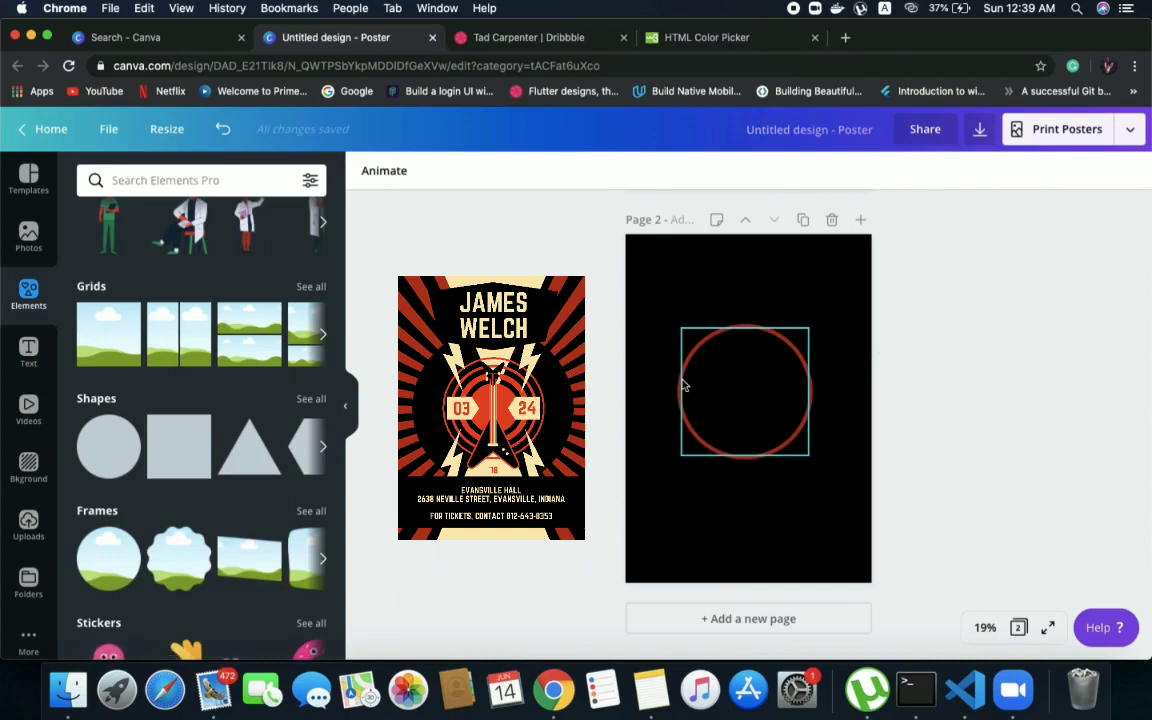
Add a third circle, scale it down and centre it inside the thin red ring with a clear gap all around
{"action": "left_click", "coordinate": [103, 445]}
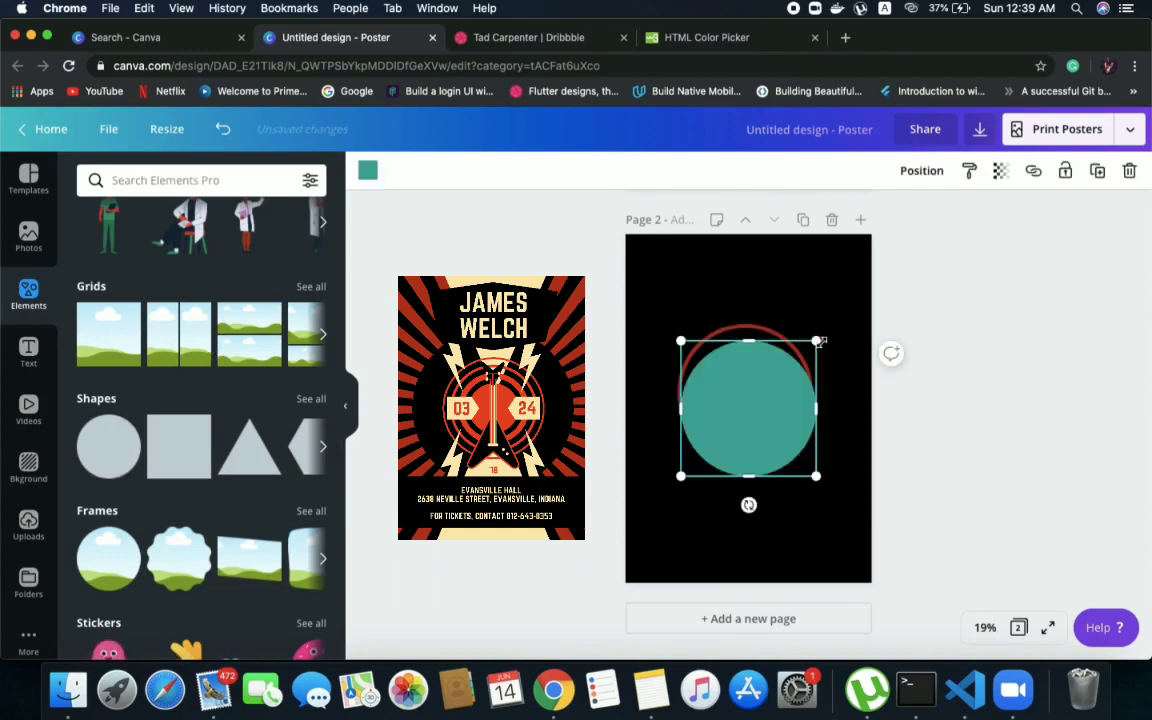
{"action": "left_click_drag", "start_coordinate": [819, 342], "coordinate": [797, 360]}
{"action": "left_click_drag", "start_coordinate": [748, 405], "coordinate": [753, 376]}
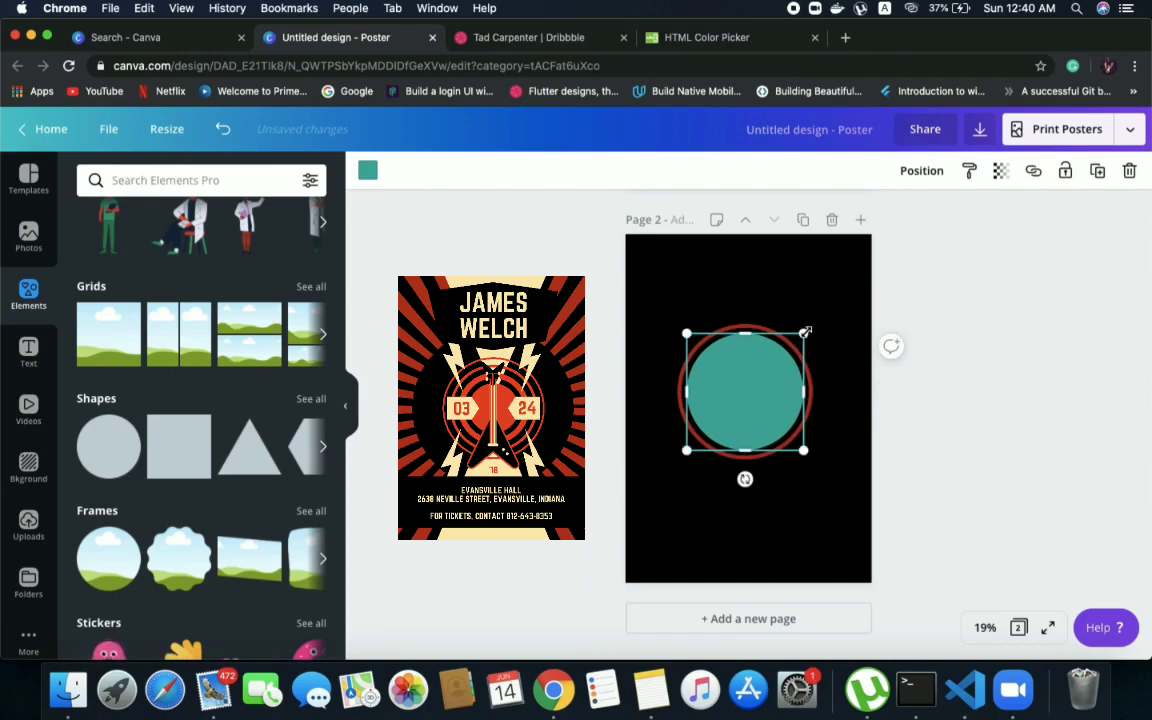
{"action": "left_click_drag", "start_coordinate": [805, 335], "coordinate": [799, 338]}
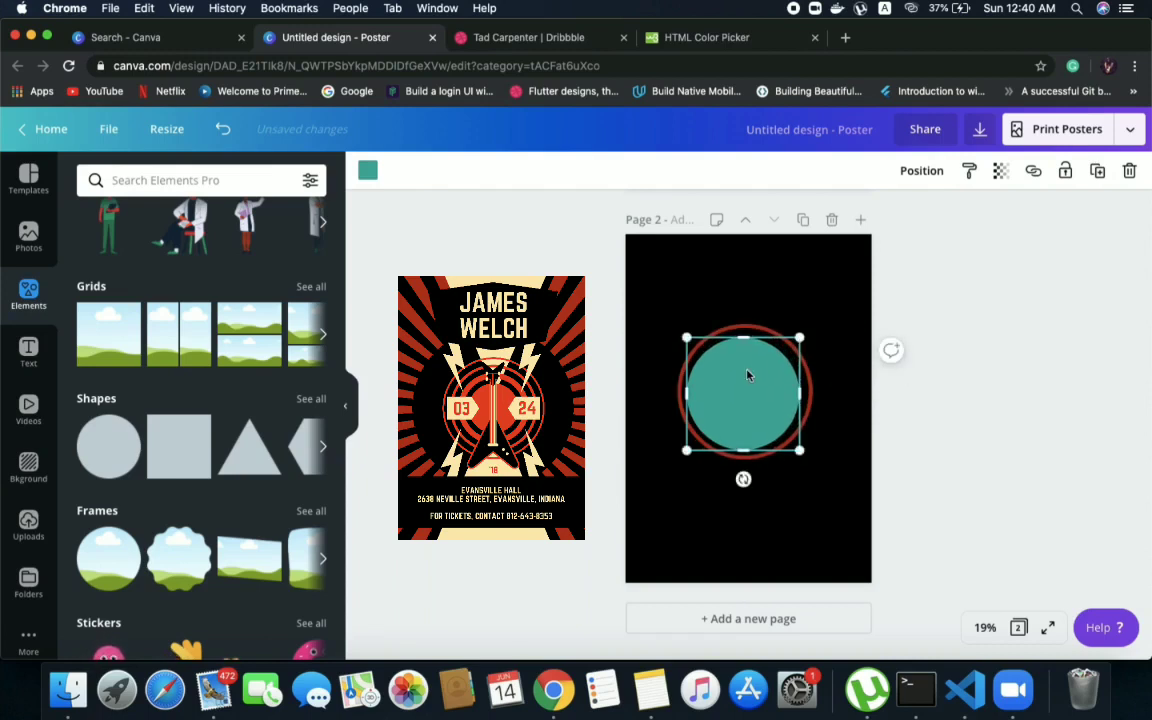
{"action": "left_click_drag", "start_coordinate": [747, 375], "coordinate": [746, 369]}
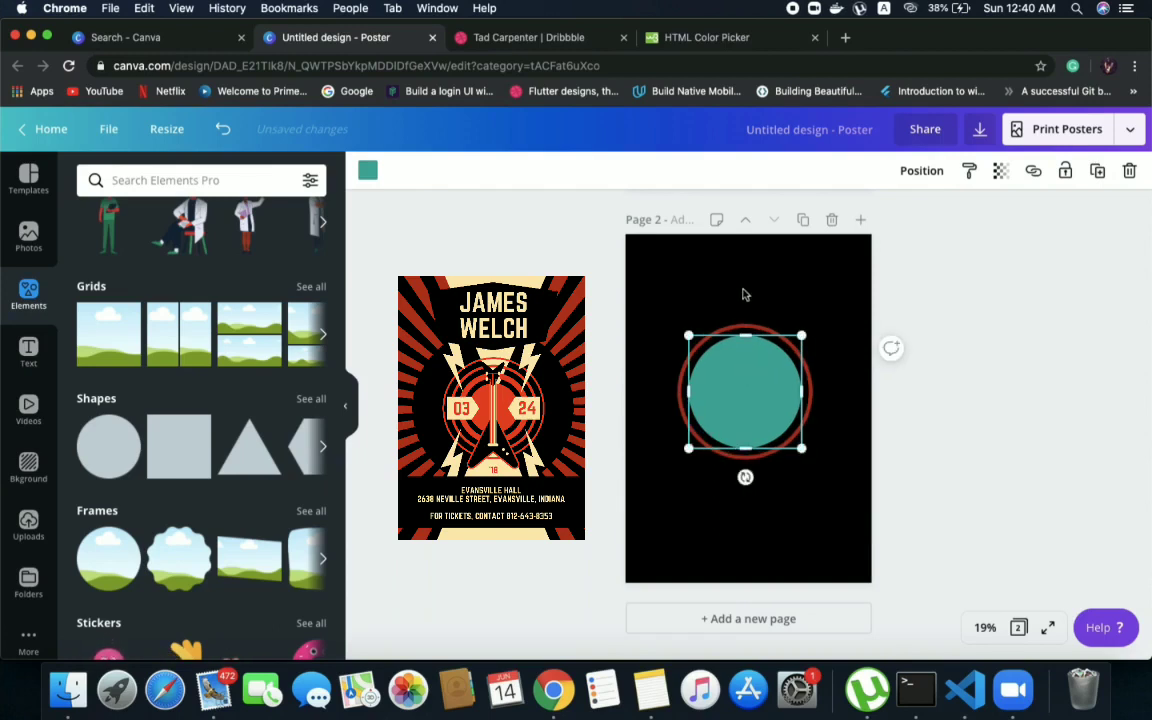
Recolour the third circle with the document's dark red and return to the basic shapes
{"action": "left_click", "coordinate": [367, 171]}
{"action": "left_click", "coordinate": [179, 331]}
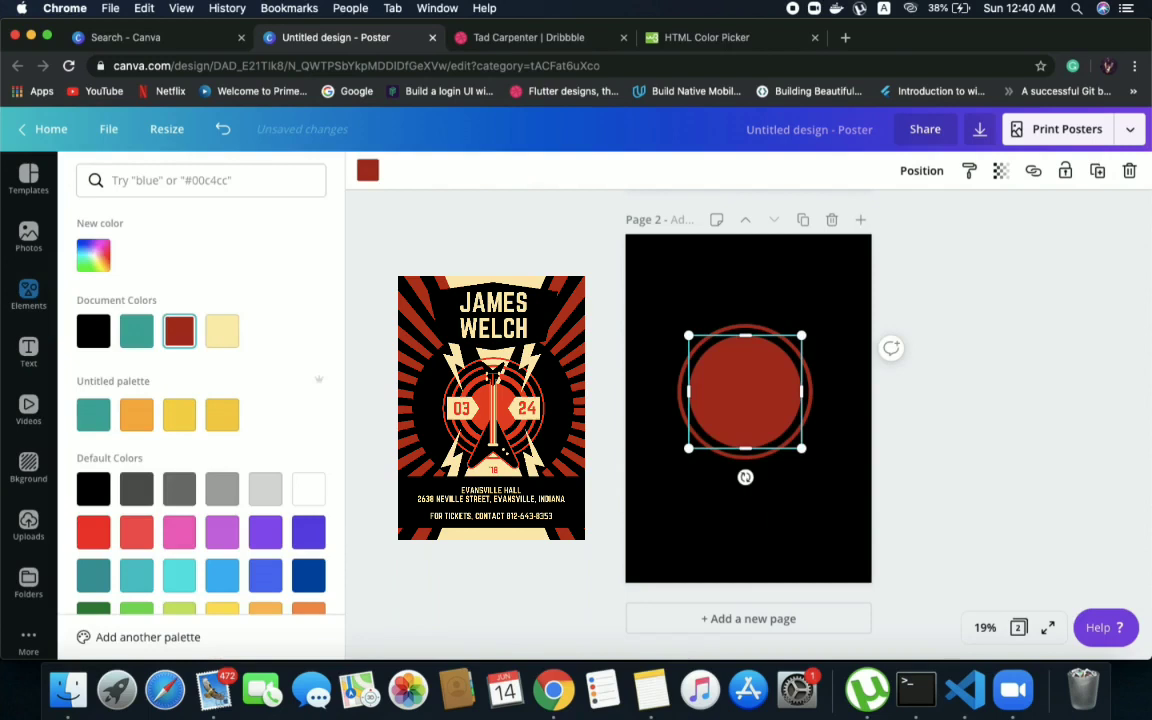
{"action": "left_click", "coordinate": [659, 249]}
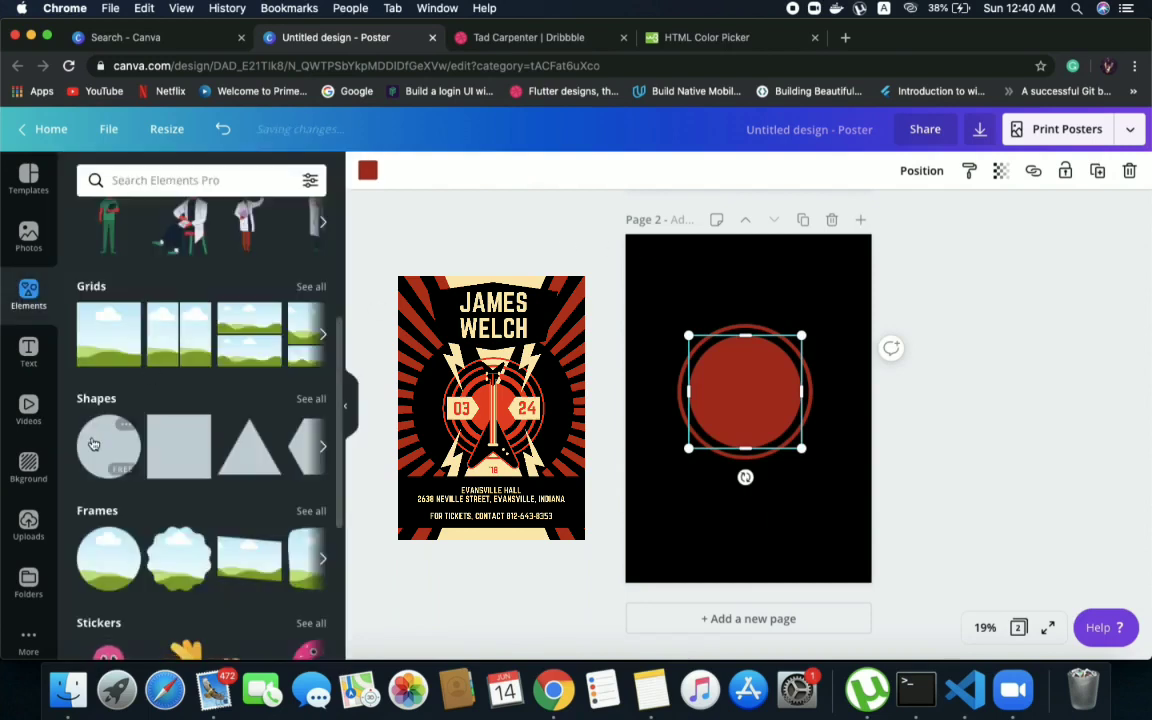
Add a fourth circle, scale it down and centre it within the inner dark red circle, leaving an even red band
{"action": "left_click_drag", "start_coordinate": [93, 444], "coordinate": [705, 368]}
{"action": "left_click_drag", "start_coordinate": [770, 375], "coordinate": [764, 382]}
{"action": "left_click_drag", "start_coordinate": [738, 429], "coordinate": [753, 376]}
{"action": "left_click_drag", "start_coordinate": [781, 428], "coordinate": [792, 438]}
{"action": "left_click_drag", "start_coordinate": [761, 393], "coordinate": [748, 392]}
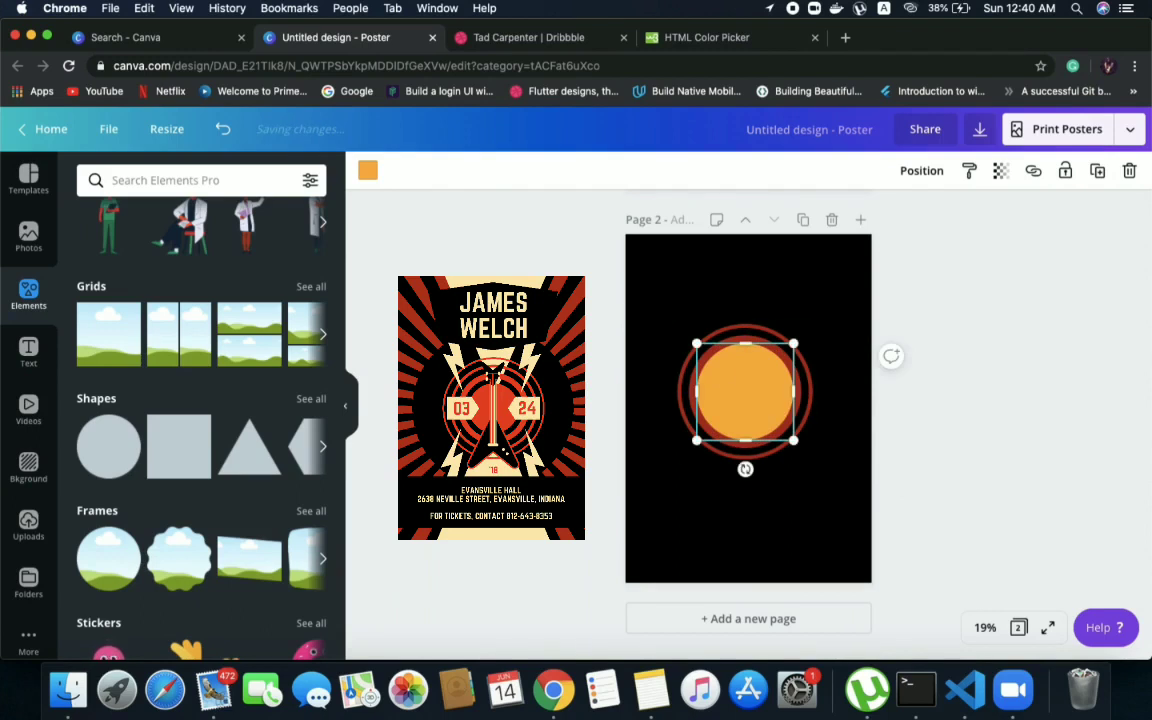
Recolour the fourth circle black and return to the basic shapes
{"action": "left_click", "coordinate": [368, 170]}
{"action": "left_click", "coordinate": [93, 328]}
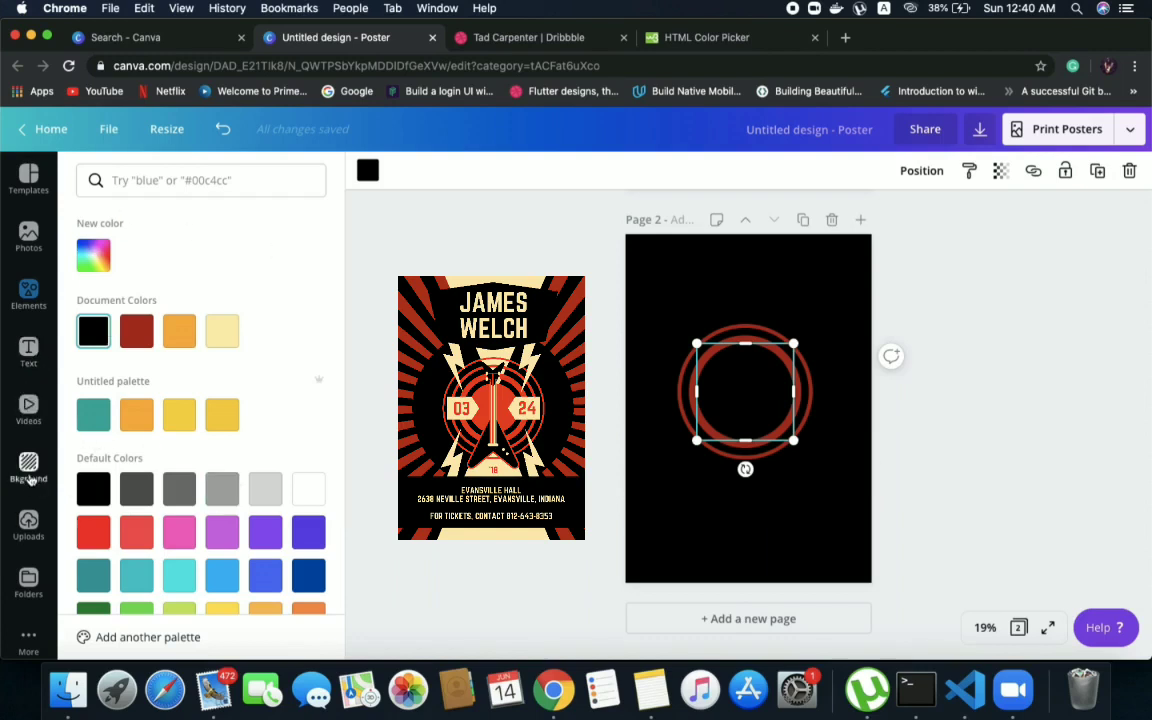
{"action": "left_click", "coordinate": [29, 292]}
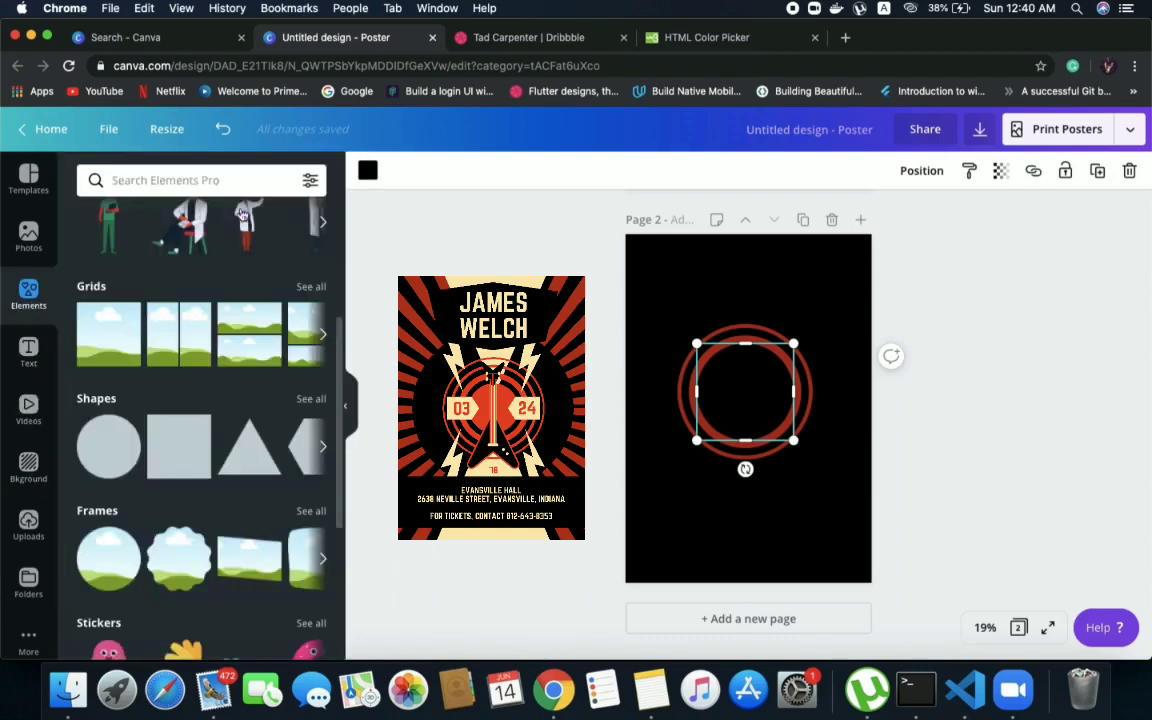
Add a smaller circle centred within the inner red ring and recolour it with the document's black
{"action": "left_click", "coordinate": [108, 445]}
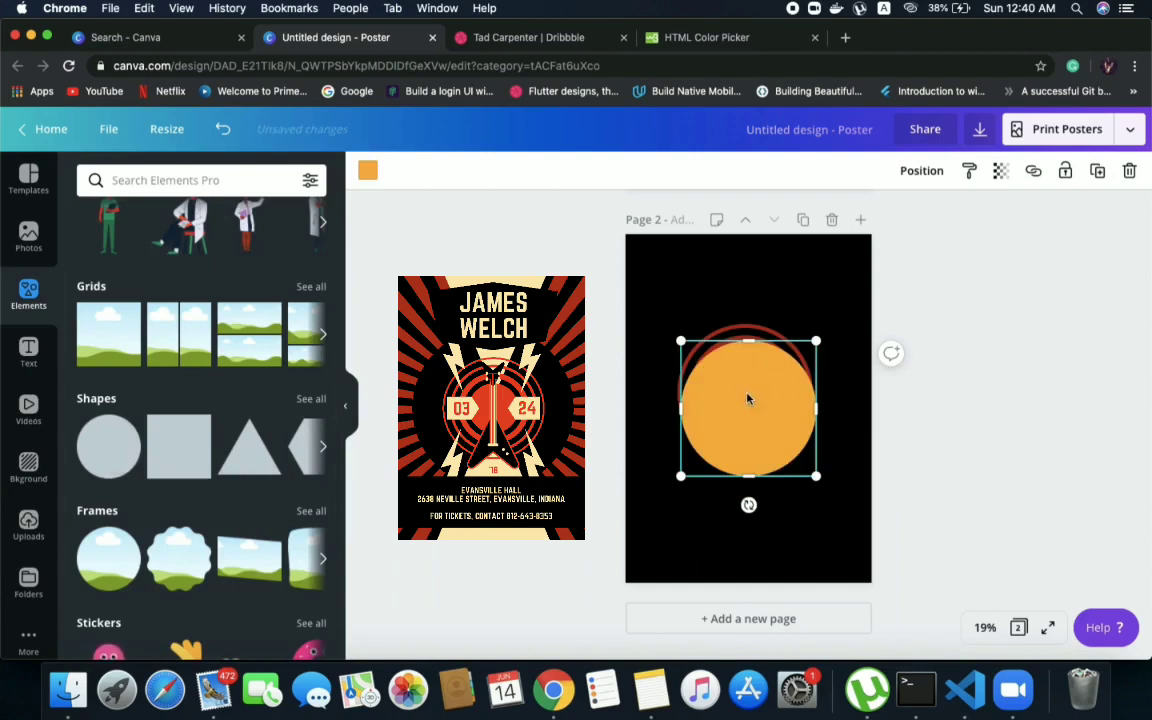
{"action": "left_click_drag", "start_coordinate": [816, 341], "coordinate": [752, 387]}
{"action": "left_click_drag", "start_coordinate": [790, 348], "coordinate": [760, 380]}
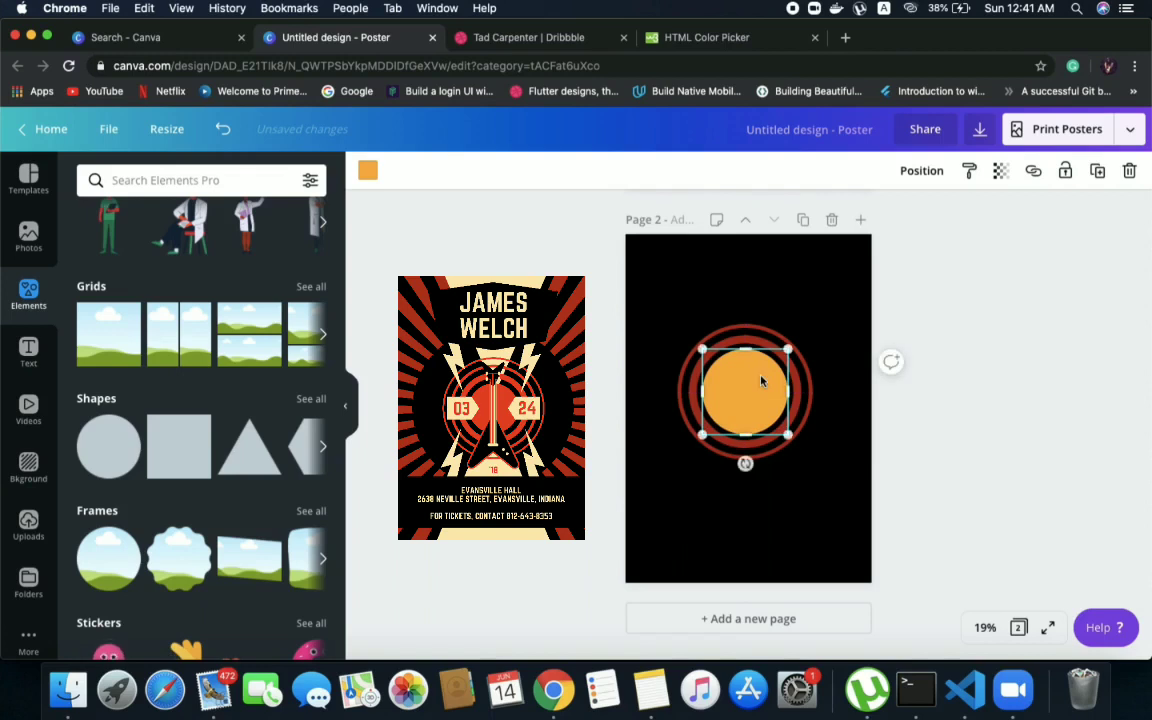
{"action": "left_click", "coordinate": [368, 170]}
{"action": "left_click", "coordinate": [93, 330]}
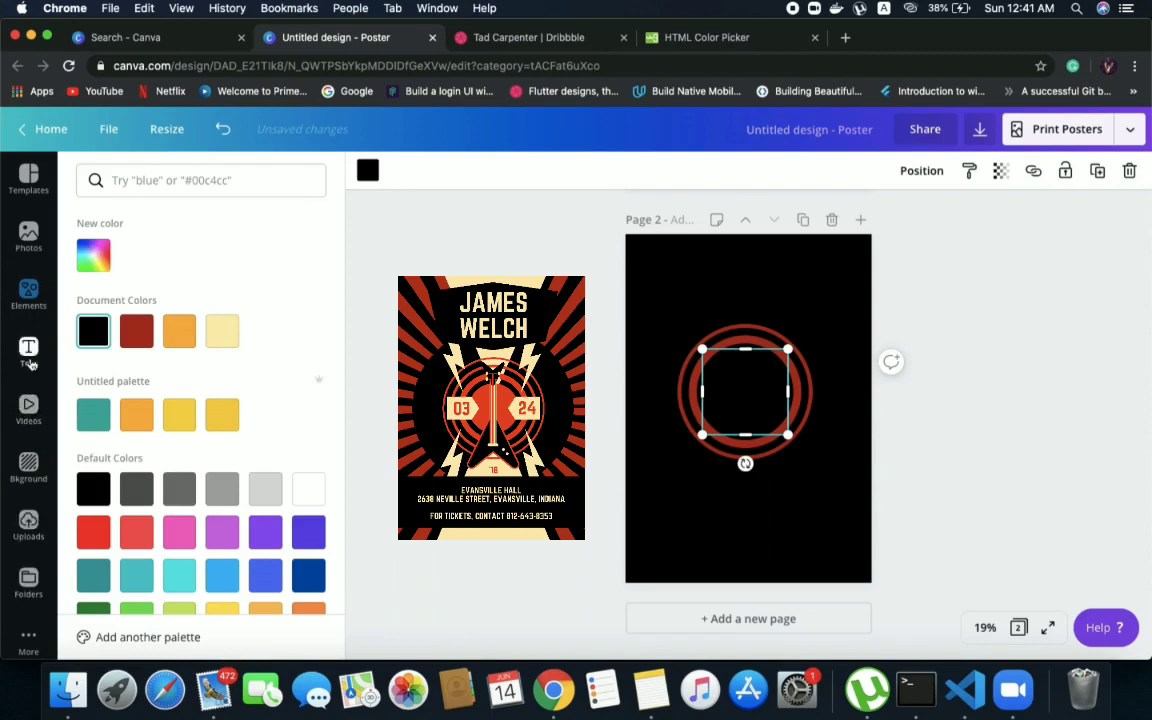
{"action": "left_click", "coordinate": [30, 295]}
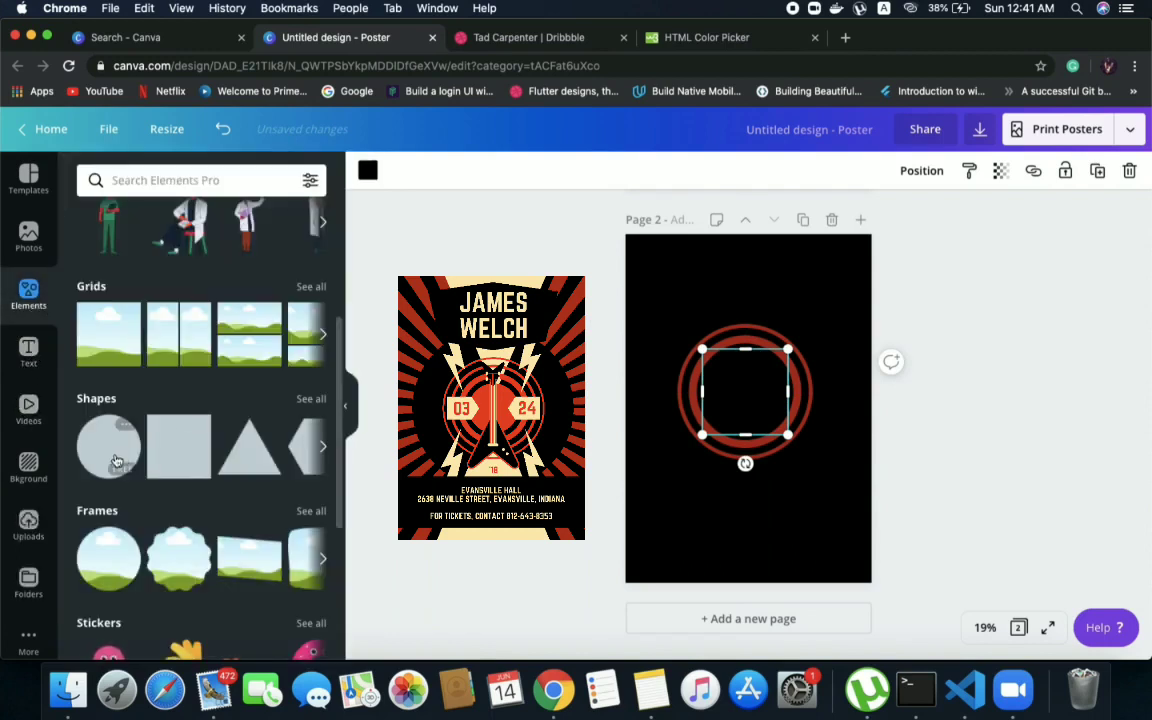
Add a still smaller circle at the centre of the rings and recolour it with the document's dark red
{"action": "left_click_drag", "start_coordinate": [113, 455], "coordinate": [710, 400]}
{"action": "left_click_drag", "start_coordinate": [793, 374], "coordinate": [745, 391]}
{"action": "left_click", "coordinate": [367, 170]}
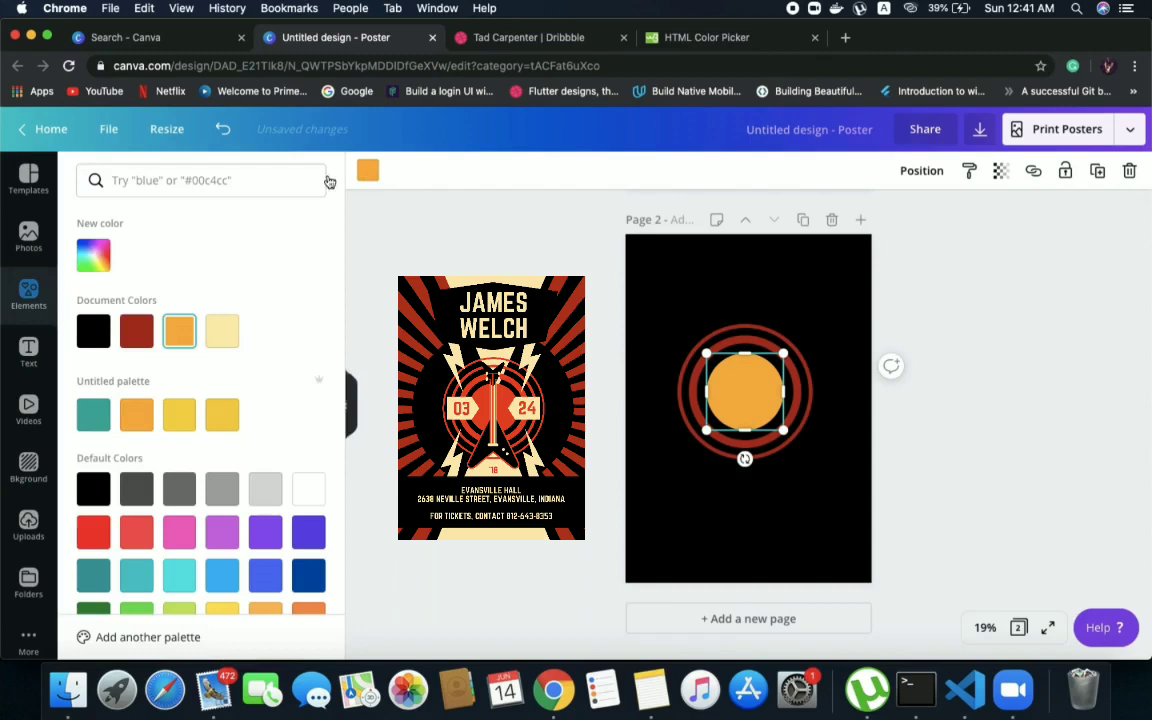
{"action": "left_click", "coordinate": [136, 331]}
{"action": "left_click", "coordinate": [717, 271]}
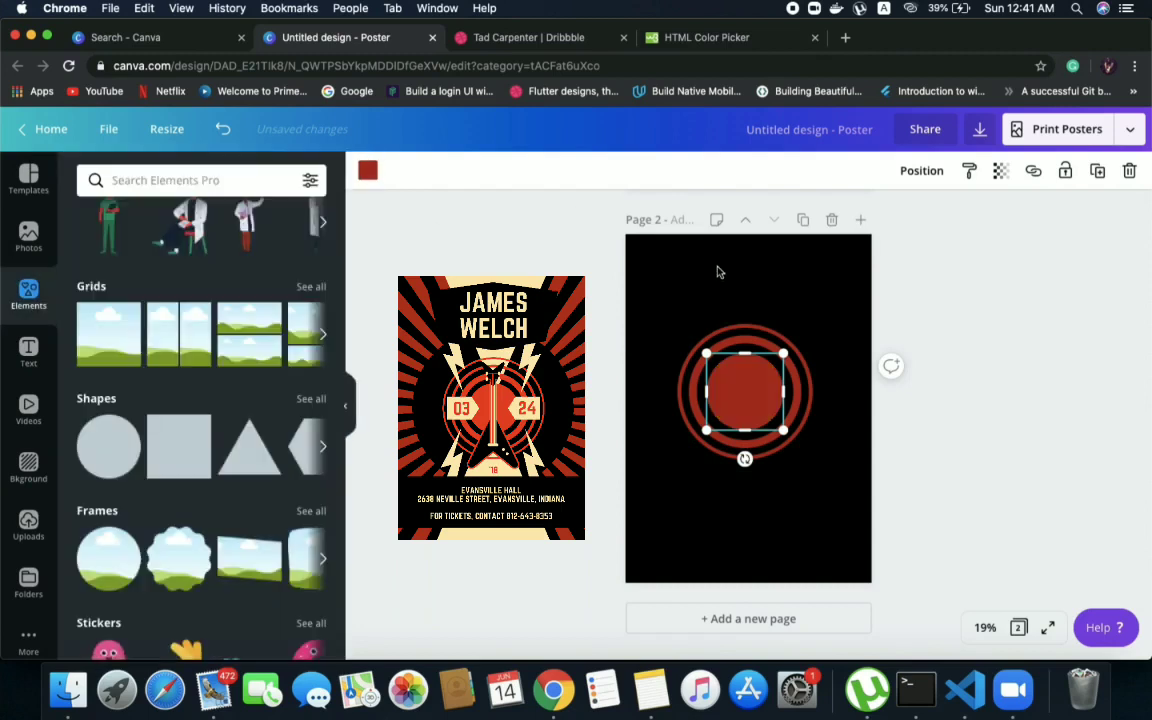
{"action": "left_click", "coordinate": [717, 271]}
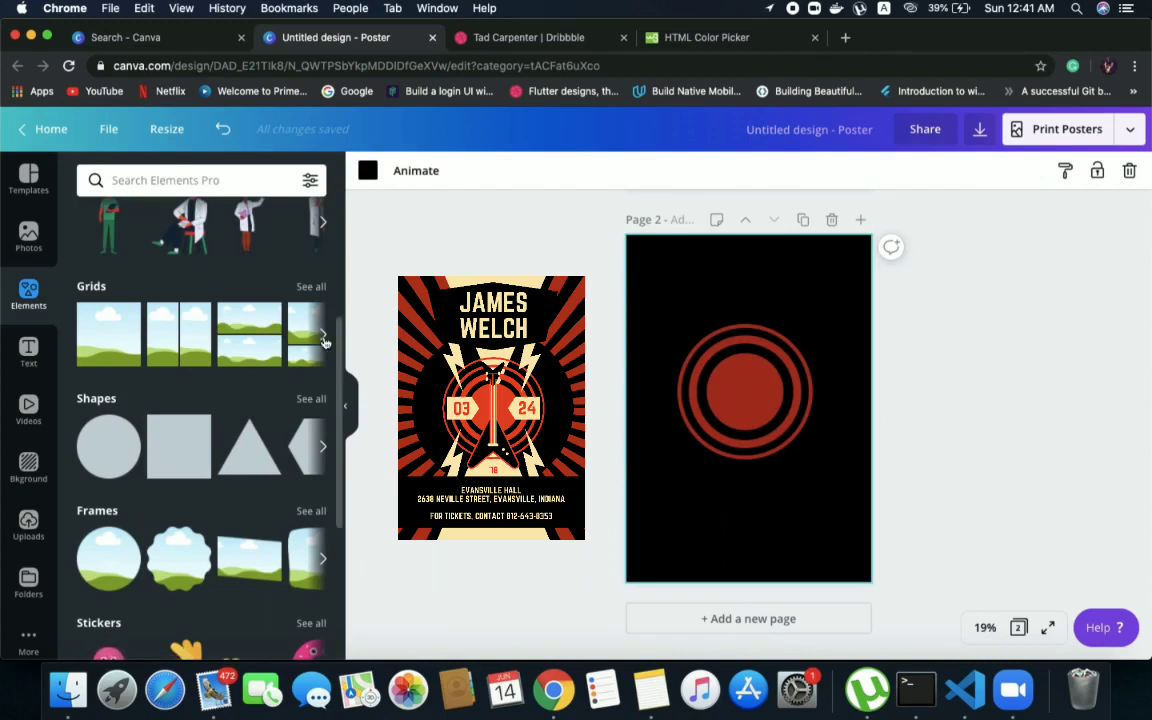
Add another circle, enlarge it slightly beyond the outer red ring and centre it over the rings
{"action": "left_click", "coordinate": [108, 431]}
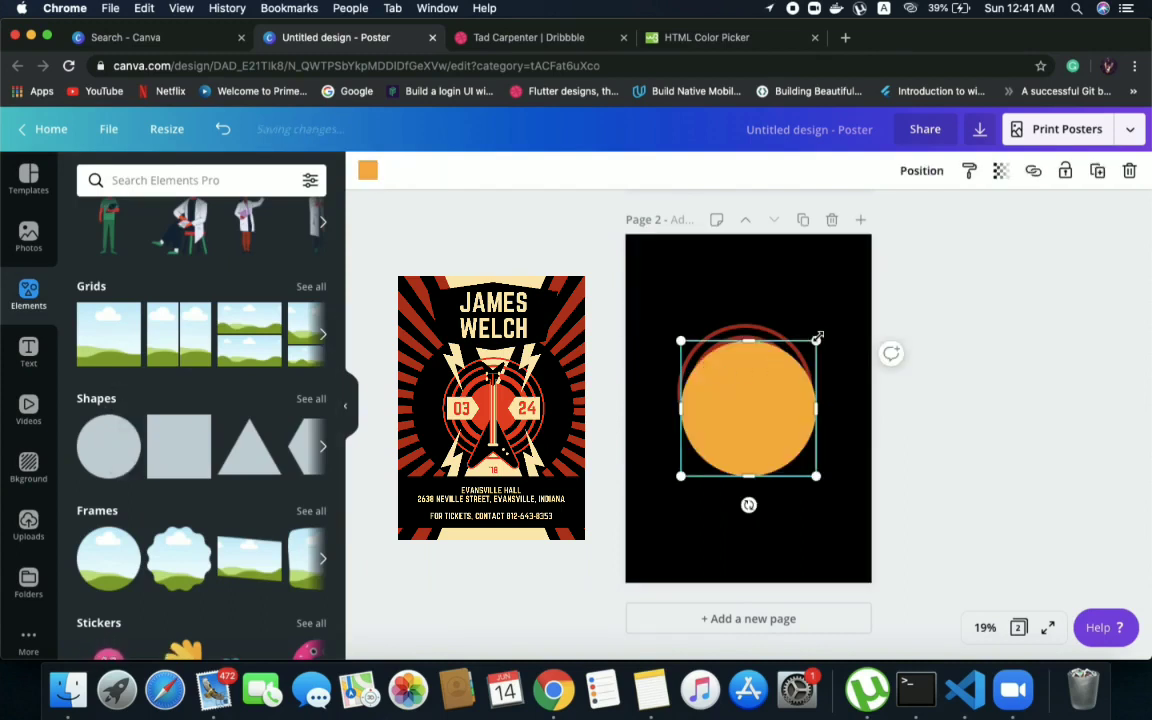
{"action": "left_click_drag", "start_coordinate": [823, 330], "coordinate": [836, 318]}
{"action": "left_click_drag", "start_coordinate": [766, 381], "coordinate": [755, 370]}
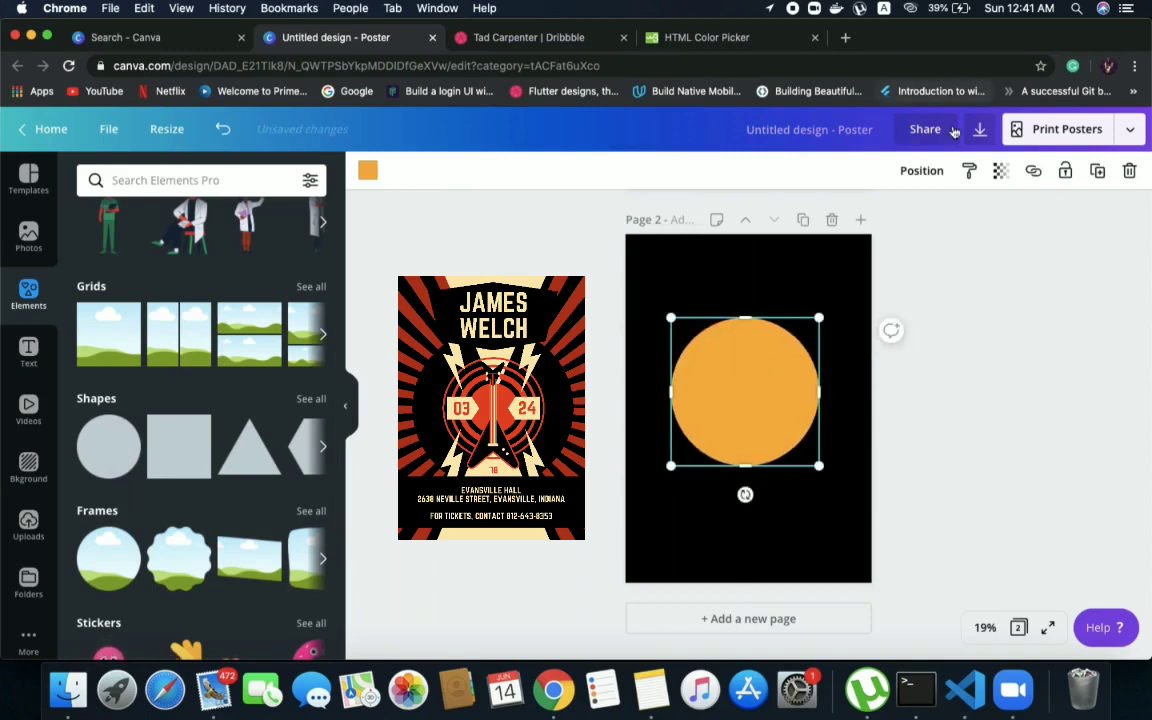
Move the new large orange circle backward in the stacking order until it lies behind all the rings
{"action": "left_click", "coordinate": [926, 178]}
{"action": "left_click", "coordinate": [865, 222]}
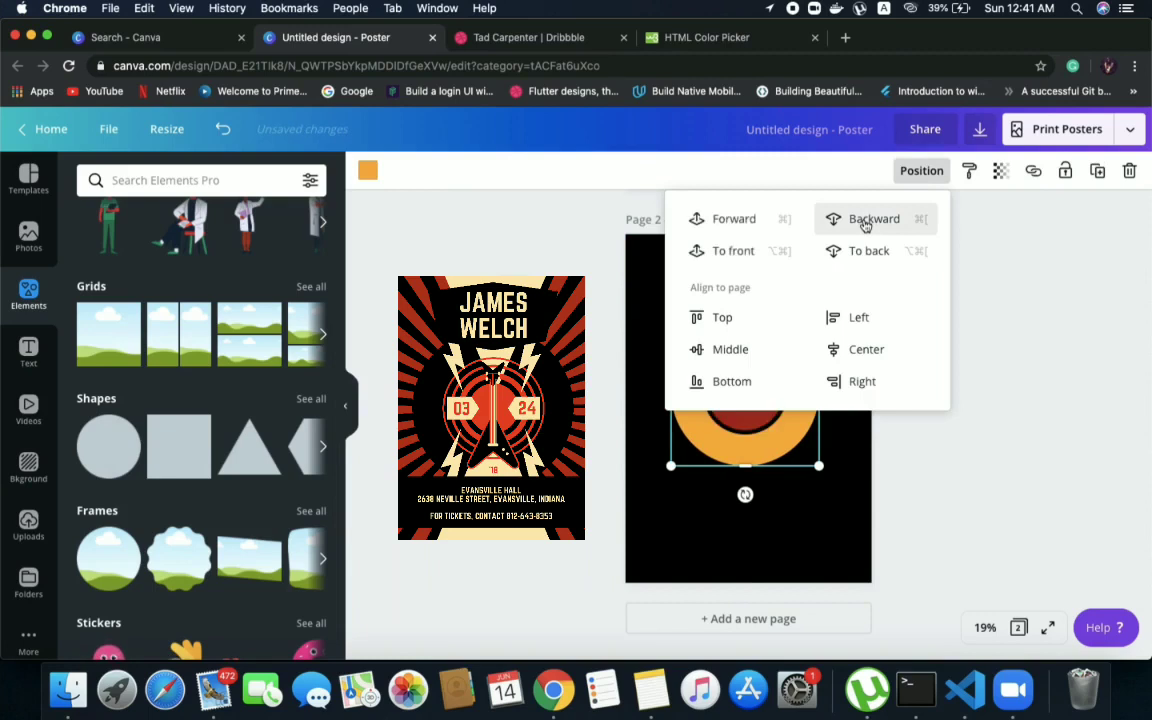
{"action": "left_click", "coordinate": [866, 222]}
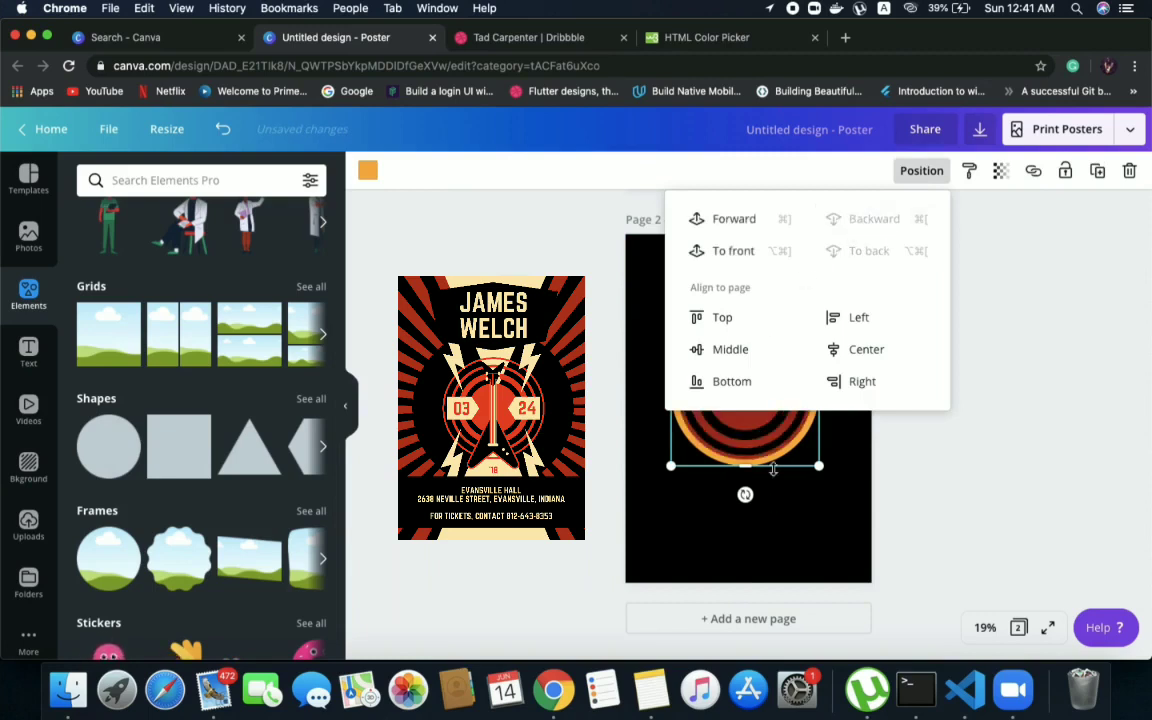
{"action": "left_click", "coordinate": [746, 521]}
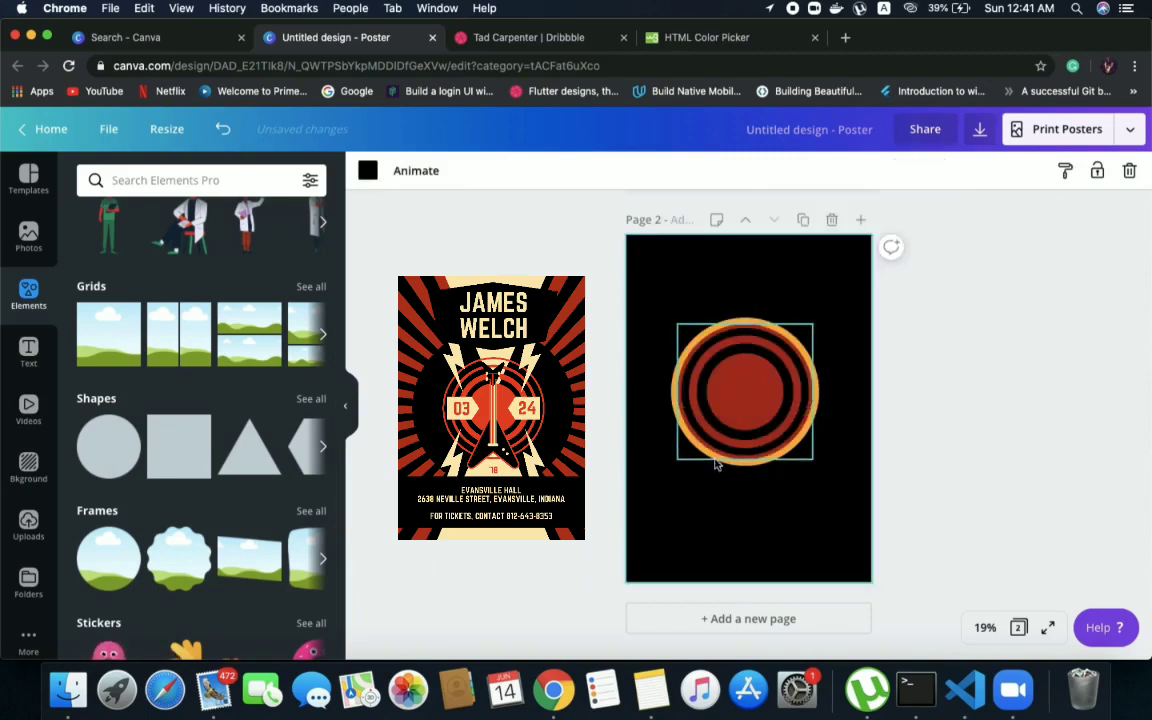
Recolour the large orange circle behind the rings, trying dark red and settling on the document's black
{"action": "left_click", "coordinate": [714, 459]}
{"action": "left_click", "coordinate": [734, 479]}
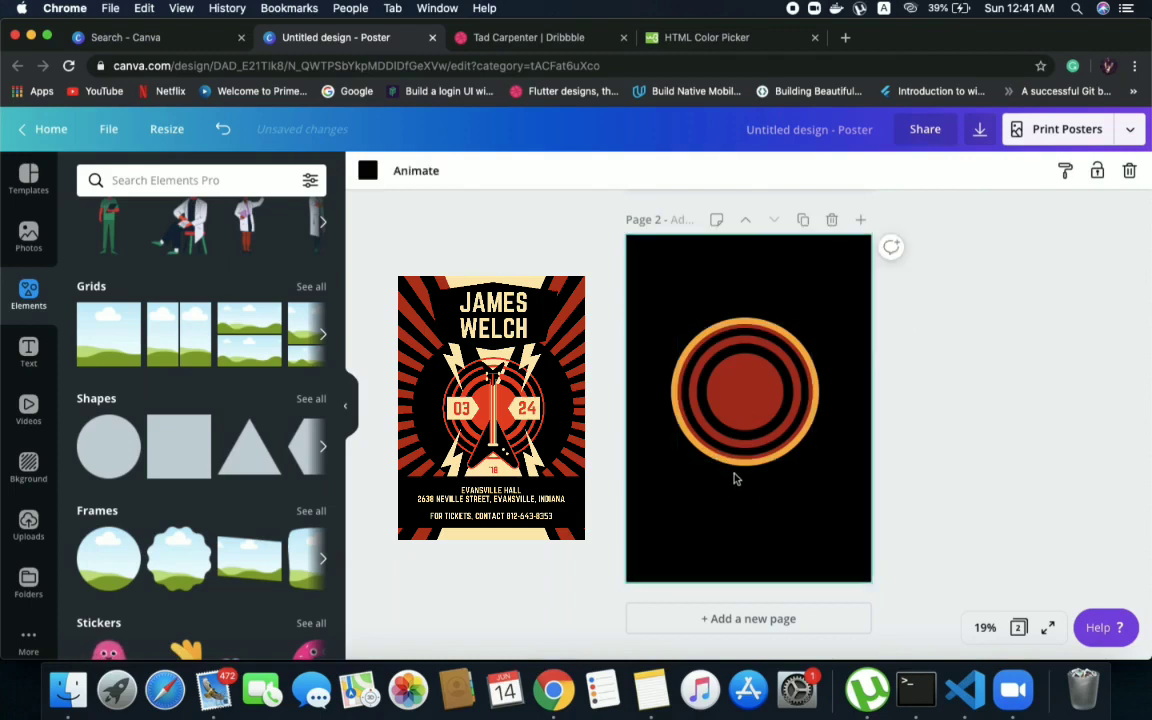
{"action": "left_click", "coordinate": [743, 470]}
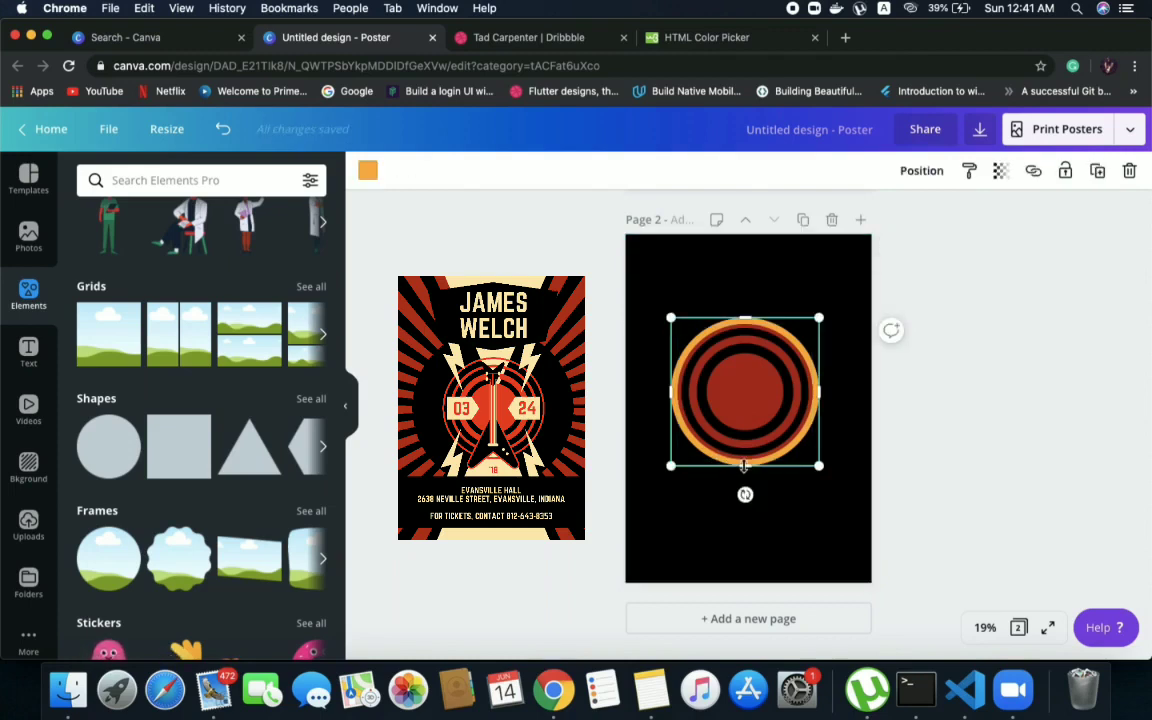
{"action": "left_click", "coordinate": [366, 171]}
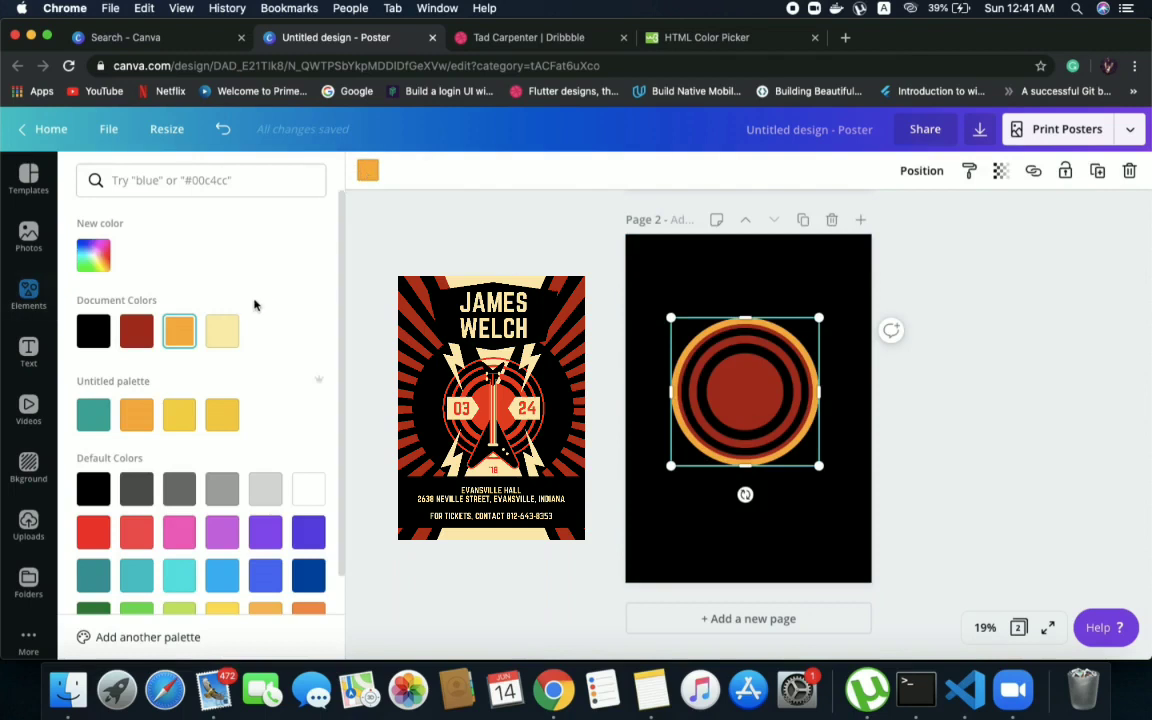
{"action": "left_click", "coordinate": [139, 347]}
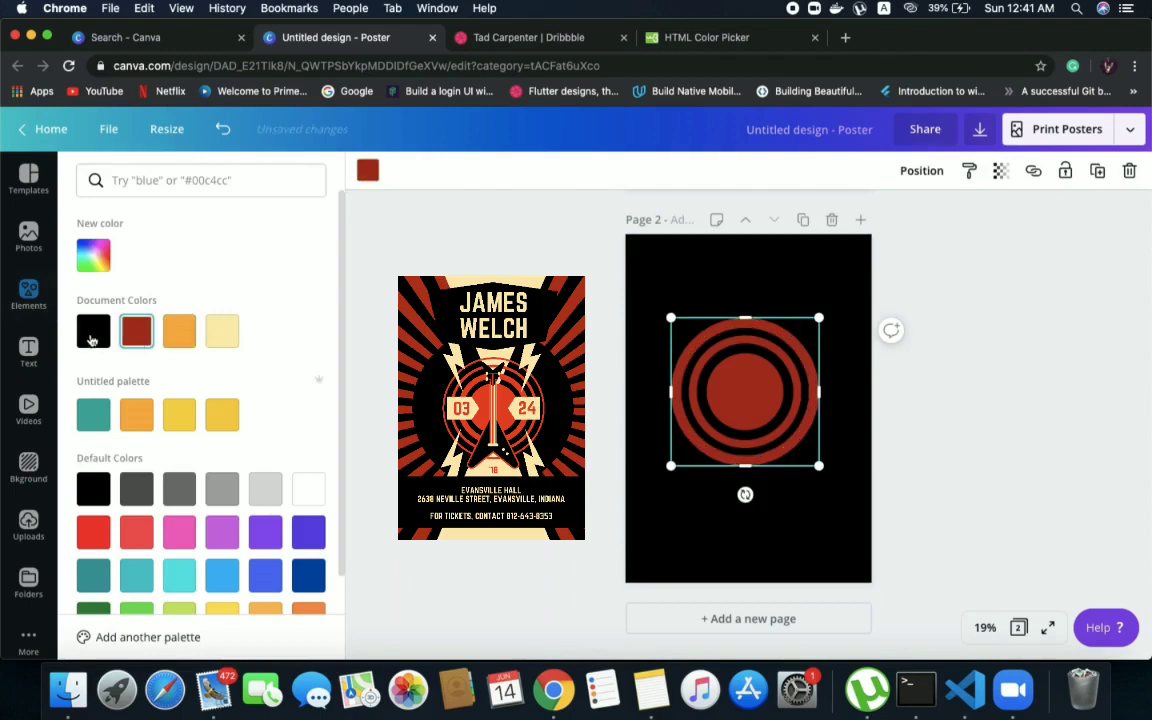
{"action": "left_click", "coordinate": [91, 340]}
{"action": "left_click", "coordinate": [738, 370]}
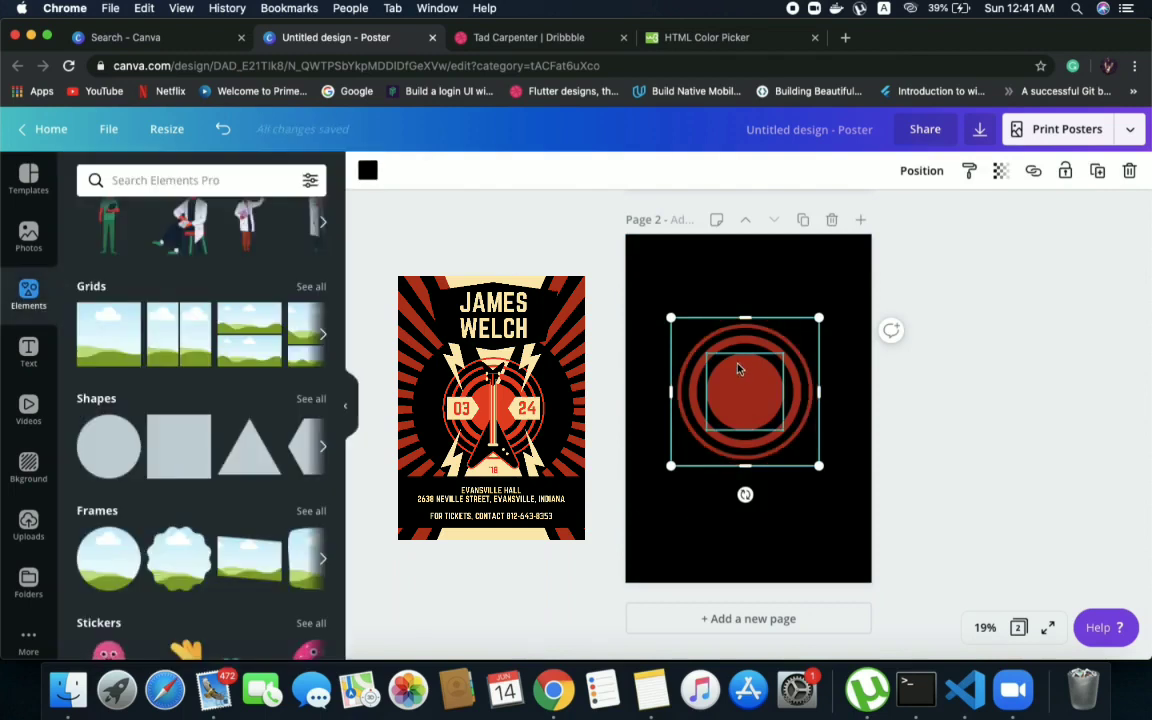
Add another circle, enlarge it beyond the black backing circle and position it around the concentric rings
{"action": "left_click_drag", "start_coordinate": [103, 437], "coordinate": [674, 327]}
{"action": "left_click_drag", "start_coordinate": [790, 425], "coordinate": [811, 447]}
{"action": "left_click_drag", "start_coordinate": [753, 368], "coordinate": [766, 392]}
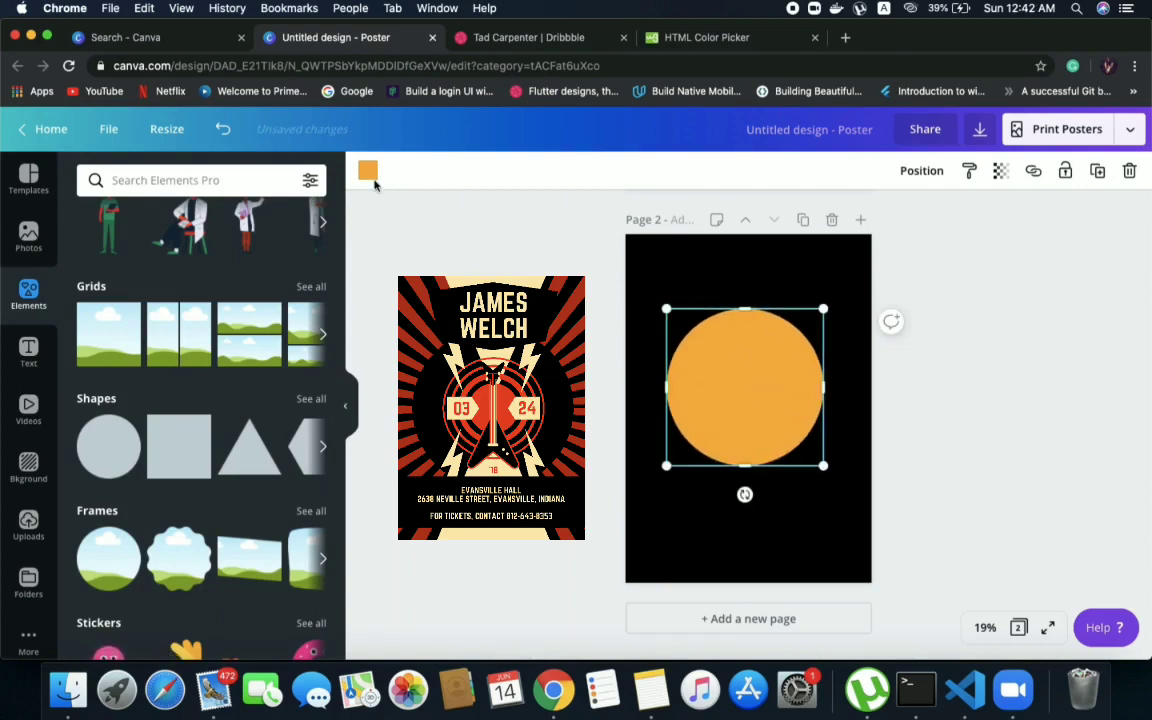
Recolour the new large circle with the document's dark red and move it backward behind all the rings
{"action": "left_click", "coordinate": [367, 171]}
{"action": "left_click", "coordinate": [136, 331]}
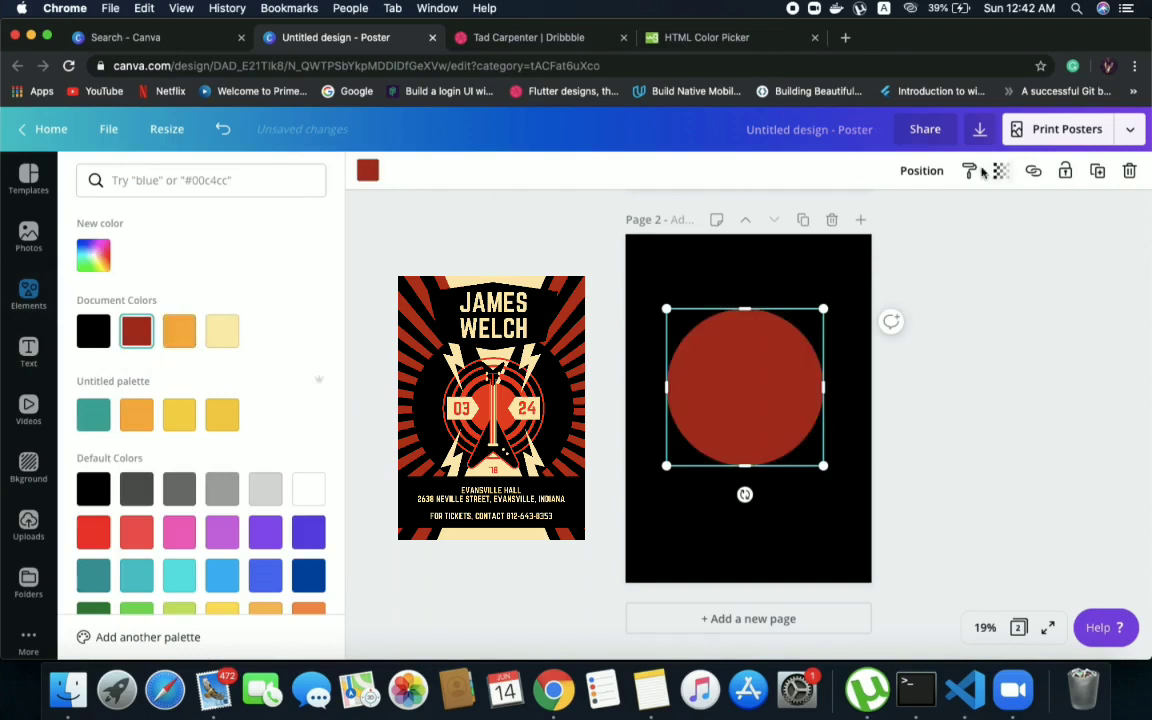
{"action": "left_click", "coordinate": [915, 176]}
{"action": "left_click", "coordinate": [866, 231]}
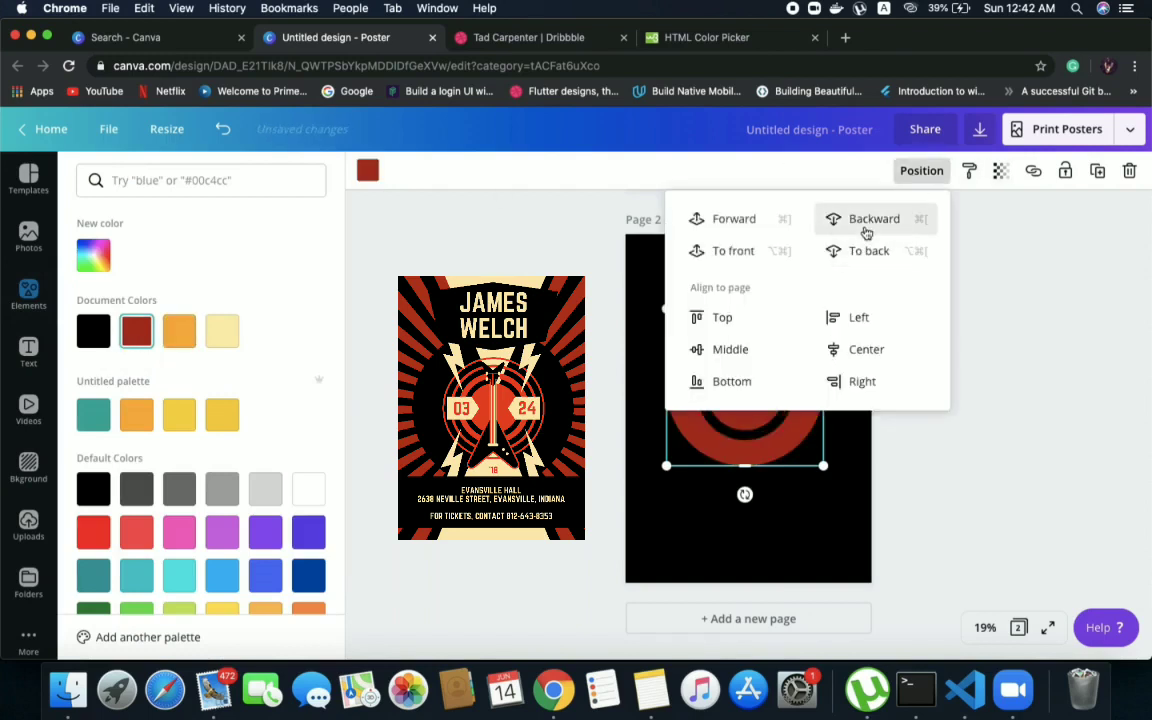
{"action": "left_click", "coordinate": [866, 231]}
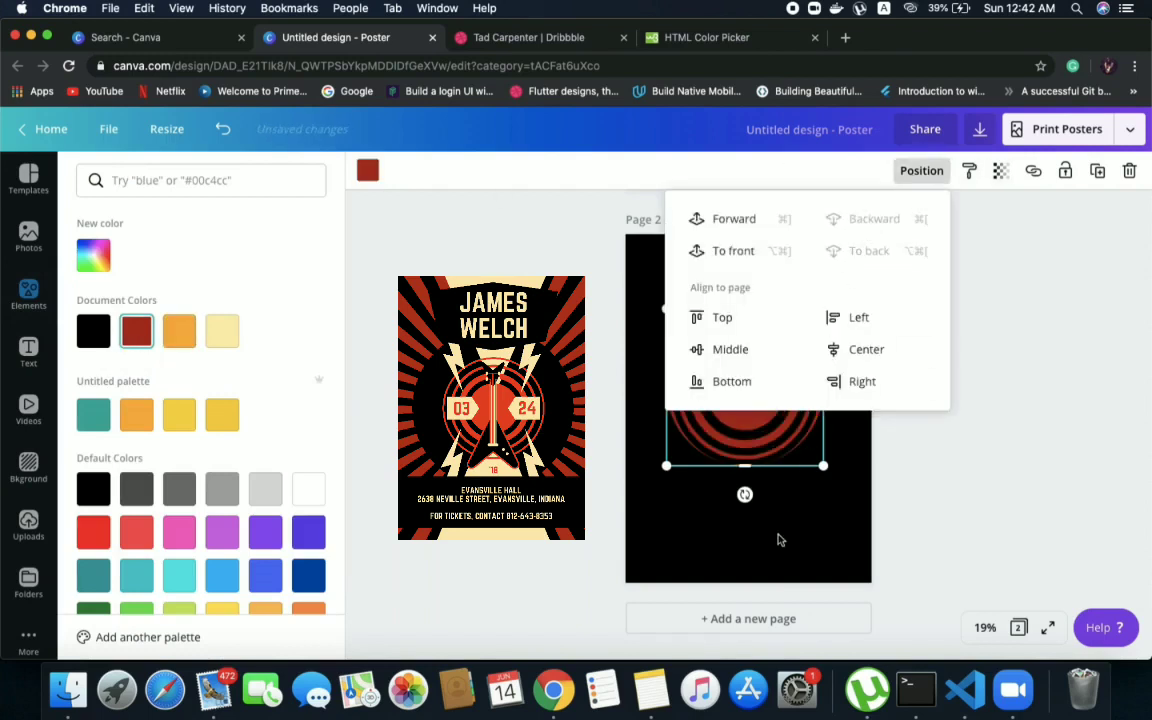
{"action": "left_click", "coordinate": [780, 540]}
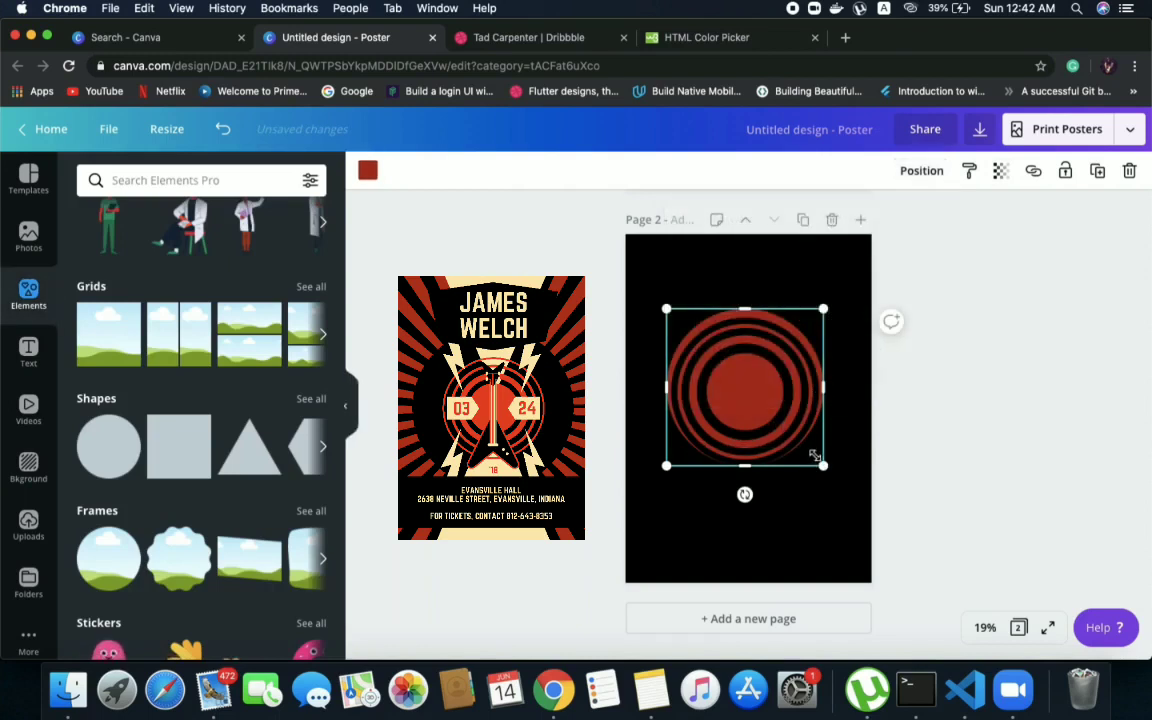
Select the outermost dark red circle and nudge its top edge slightly down to even out the outer ring
{"action": "left_click", "coordinate": [642, 329]}
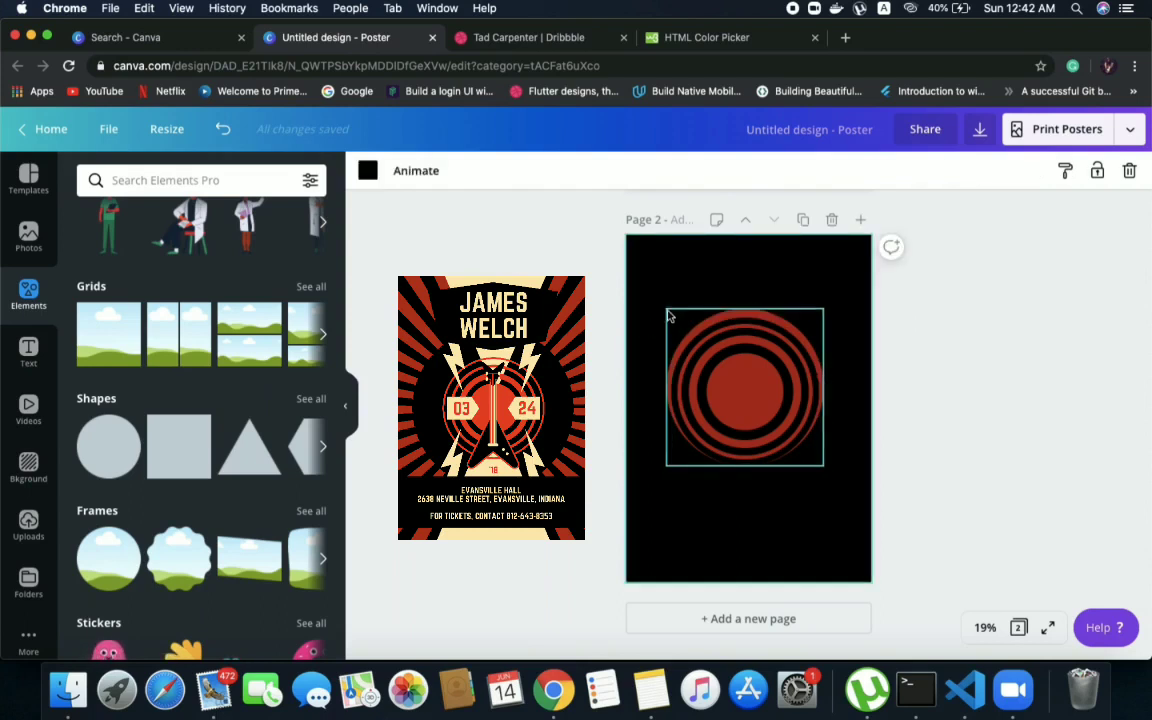
{"action": "left_click", "coordinate": [669, 316]}
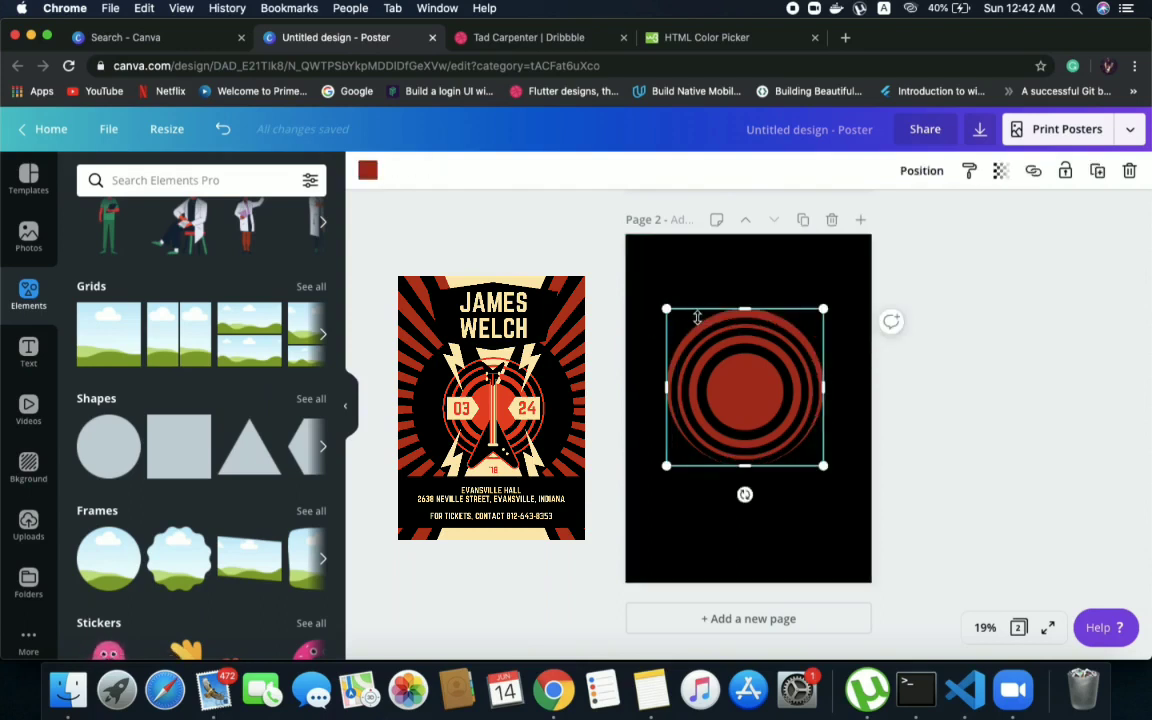
{"action": "left_click_drag", "start_coordinate": [670, 309], "coordinate": [731, 313]}
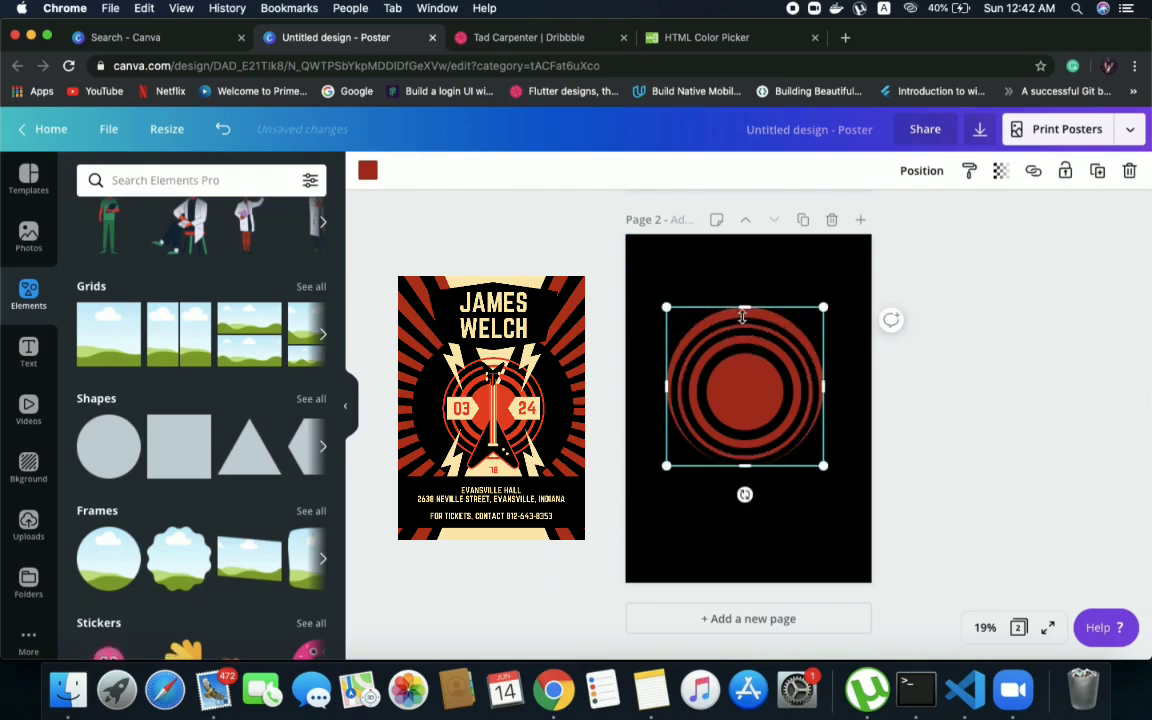
{"action": "left_click_drag", "start_coordinate": [741, 304], "coordinate": [737, 312]}
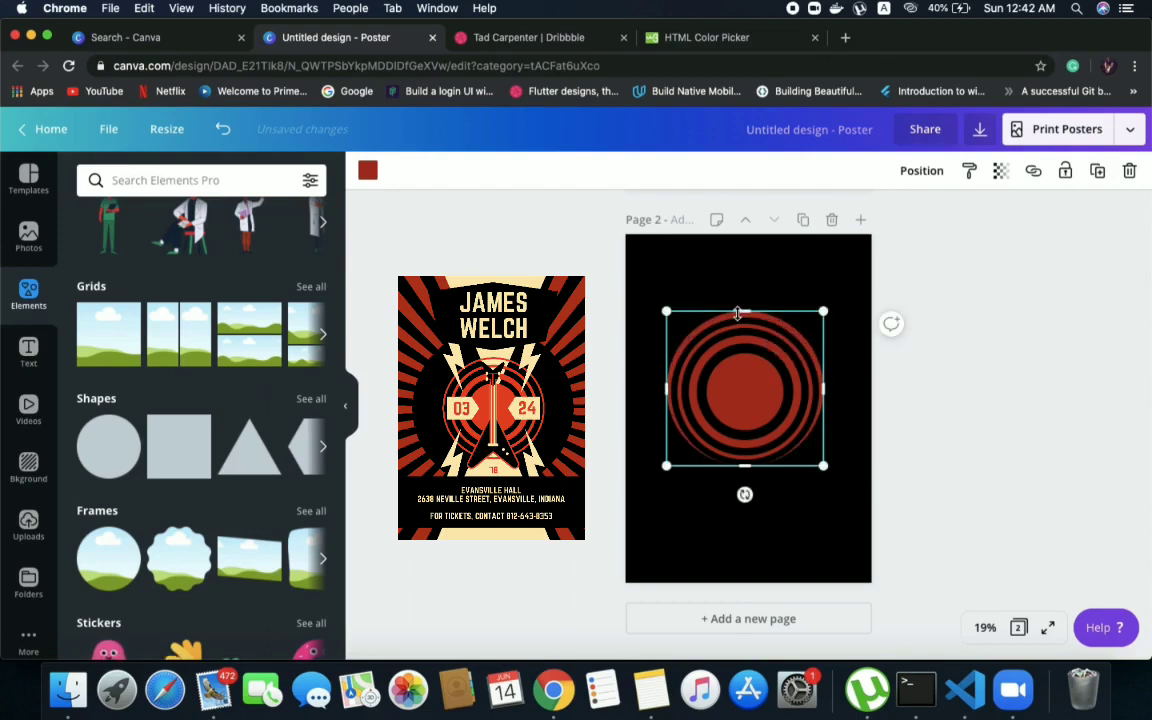
Bring the outermost dark red circle forward, shift it slightly down to centre it on the rings, and send it behind them again
{"action": "left_click", "coordinate": [922, 171]}
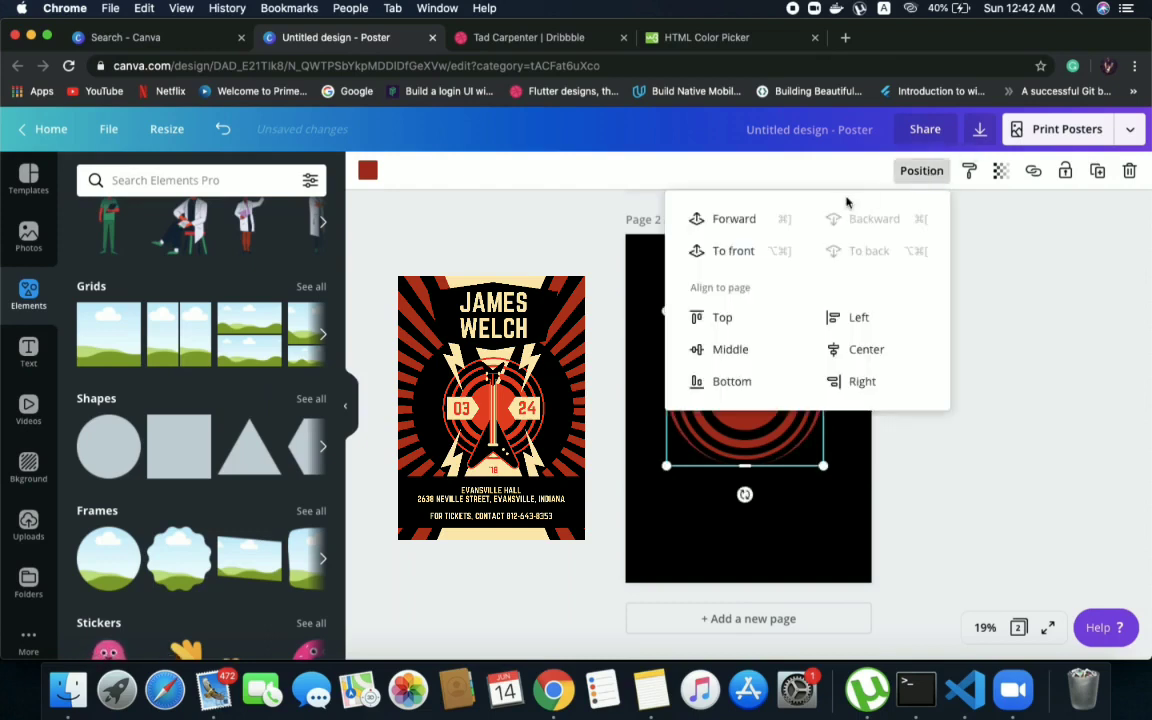
{"action": "left_click", "coordinate": [730, 223]}
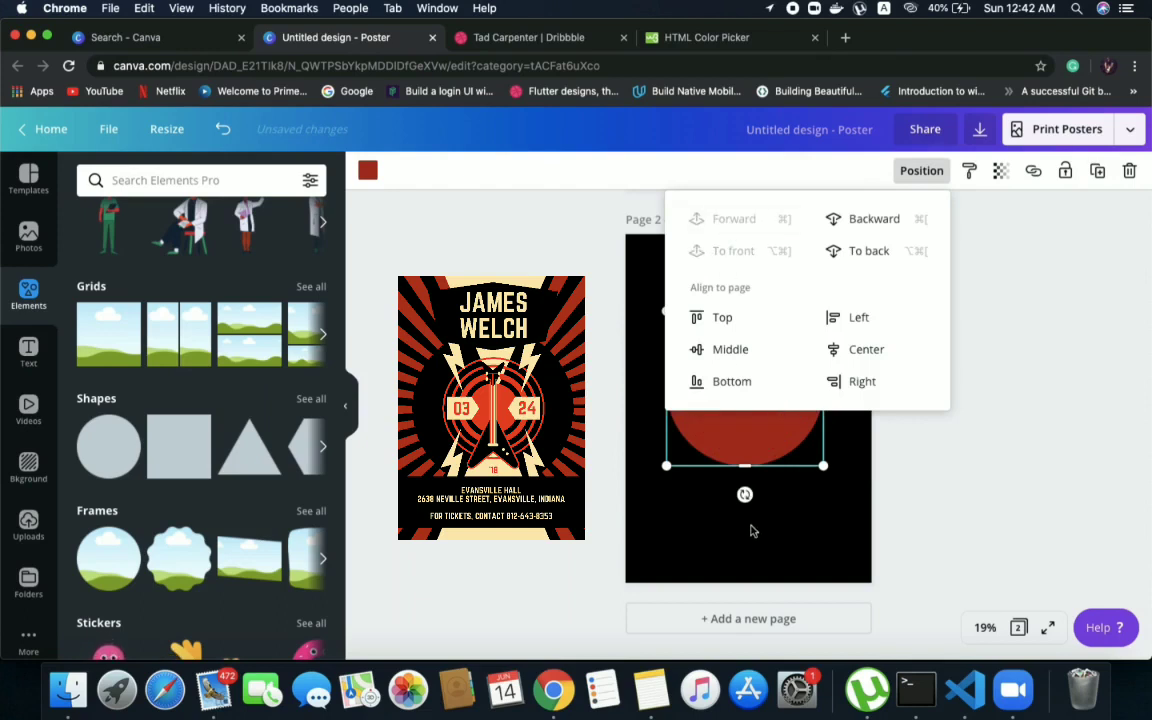
{"action": "left_click", "coordinate": [751, 527]}
{"action": "left_click", "coordinate": [742, 399]}
{"action": "left_click_drag", "start_coordinate": [742, 399], "coordinate": [742, 401]}
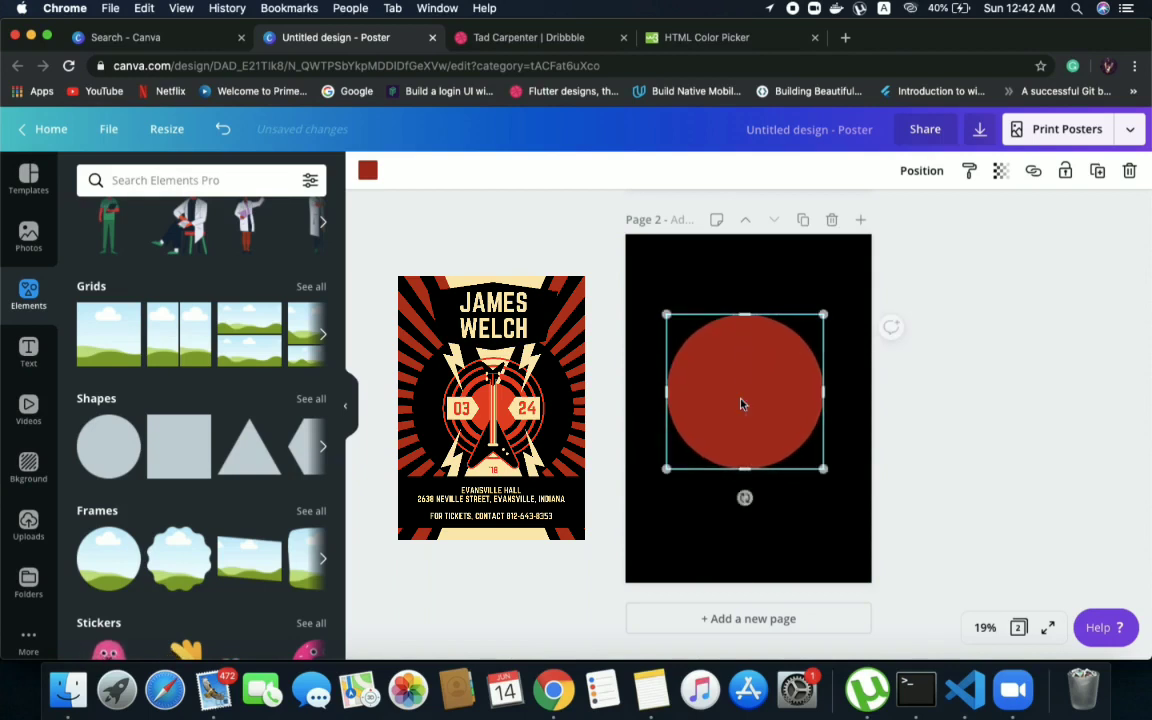
{"action": "left_click", "coordinate": [921, 170]}
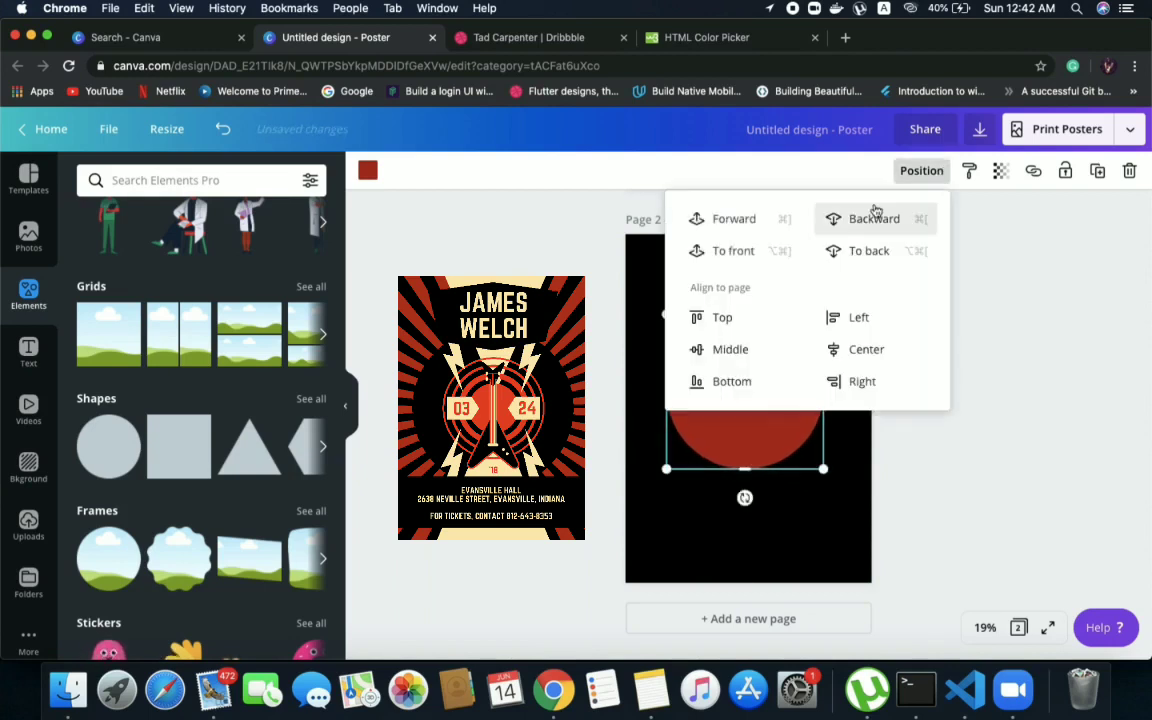
{"action": "left_click", "coordinate": [875, 212]}
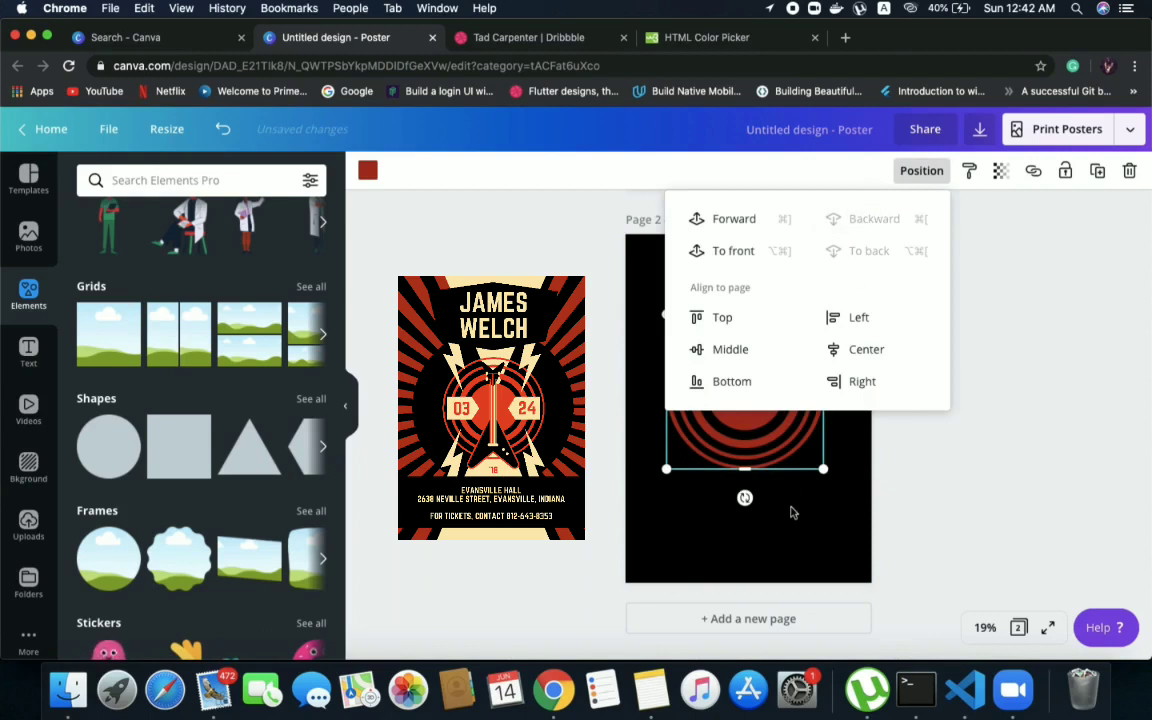
{"action": "left_click", "coordinate": [791, 512]}
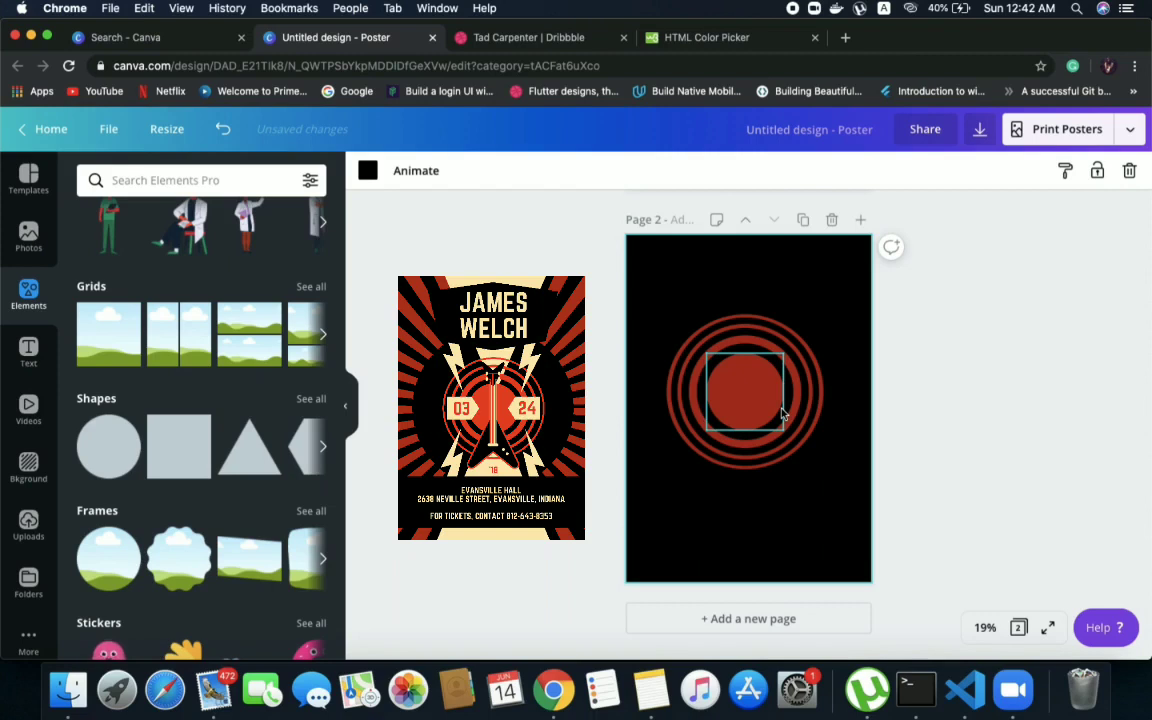
{"action": "left_click_drag", "start_coordinate": [751, 399], "coordinate": [756, 309]}
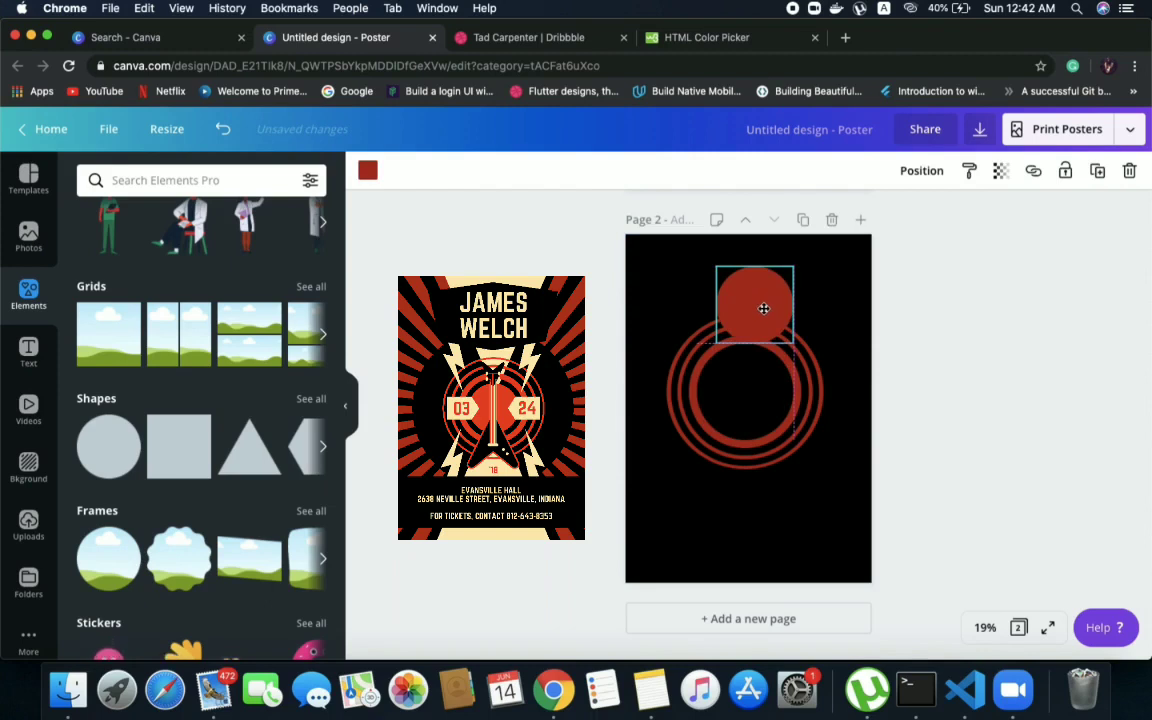
{"action": "key", "text": "ctrl+z"}
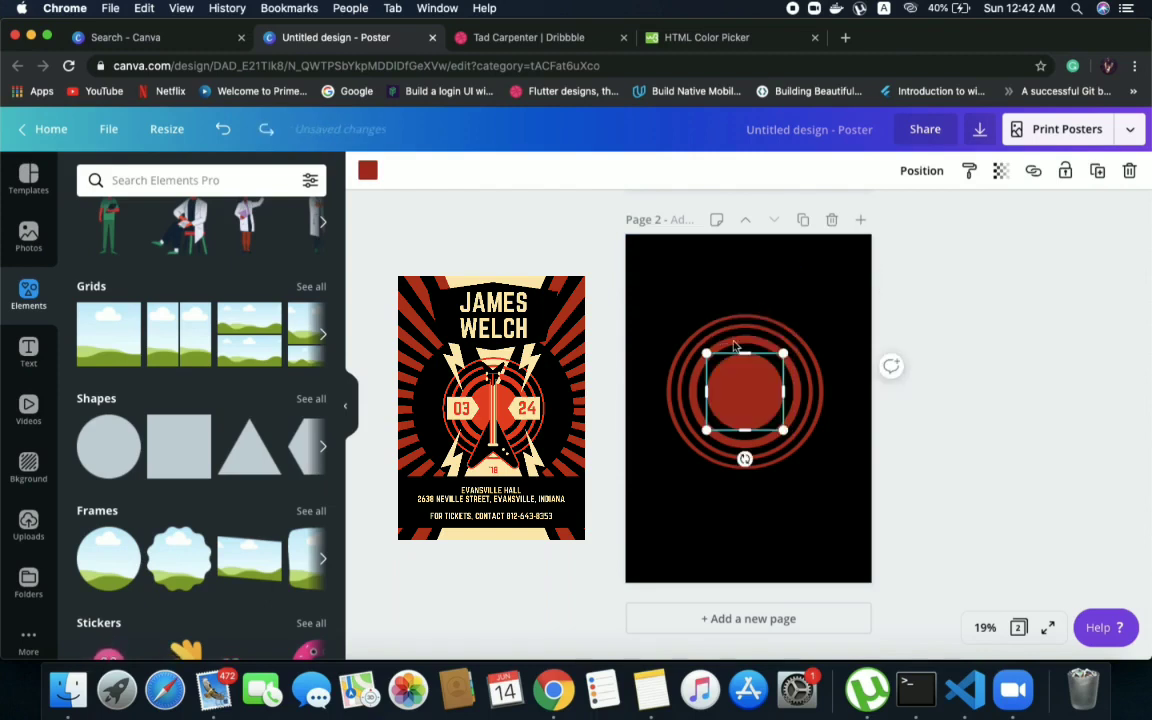
{"action": "left_click", "coordinate": [702, 306]}
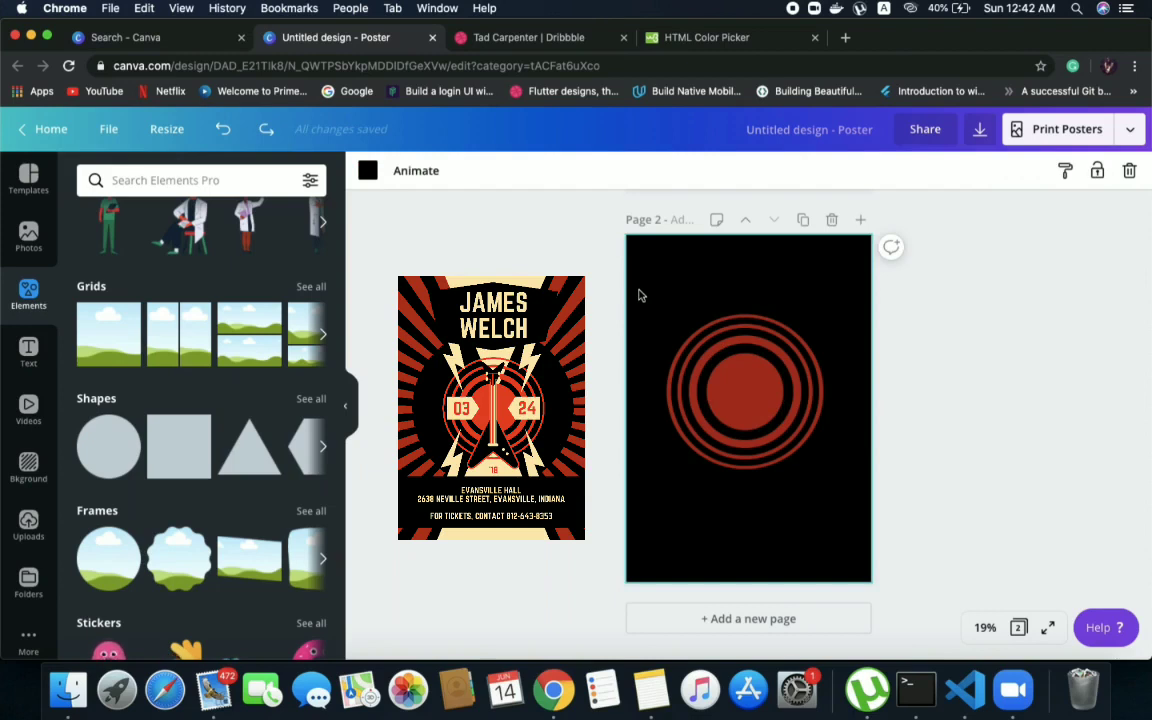
Group all the concentric circles on page 2 and move the group slightly up the page
{"action": "left_click_drag", "start_coordinate": [638, 290], "coordinate": [843, 502]}
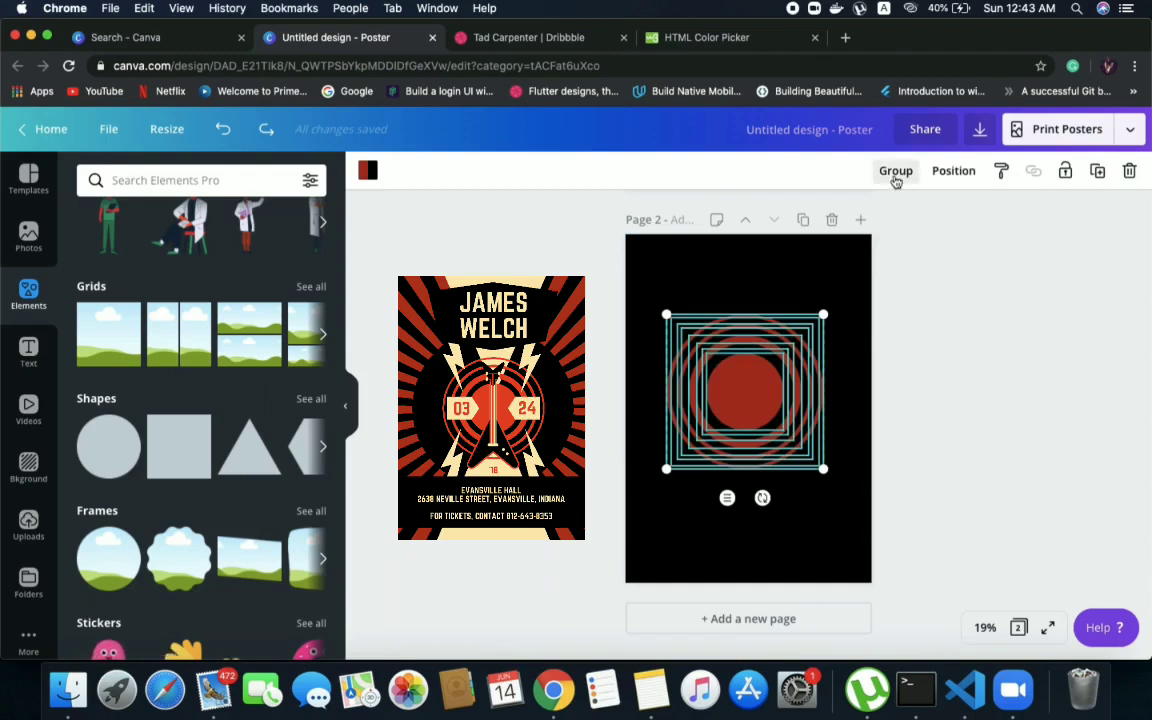
{"action": "left_click", "coordinate": [896, 174]}
{"action": "left_click", "coordinate": [712, 300]}
{"action": "left_click_drag", "start_coordinate": [722, 368], "coordinate": [766, 299]}
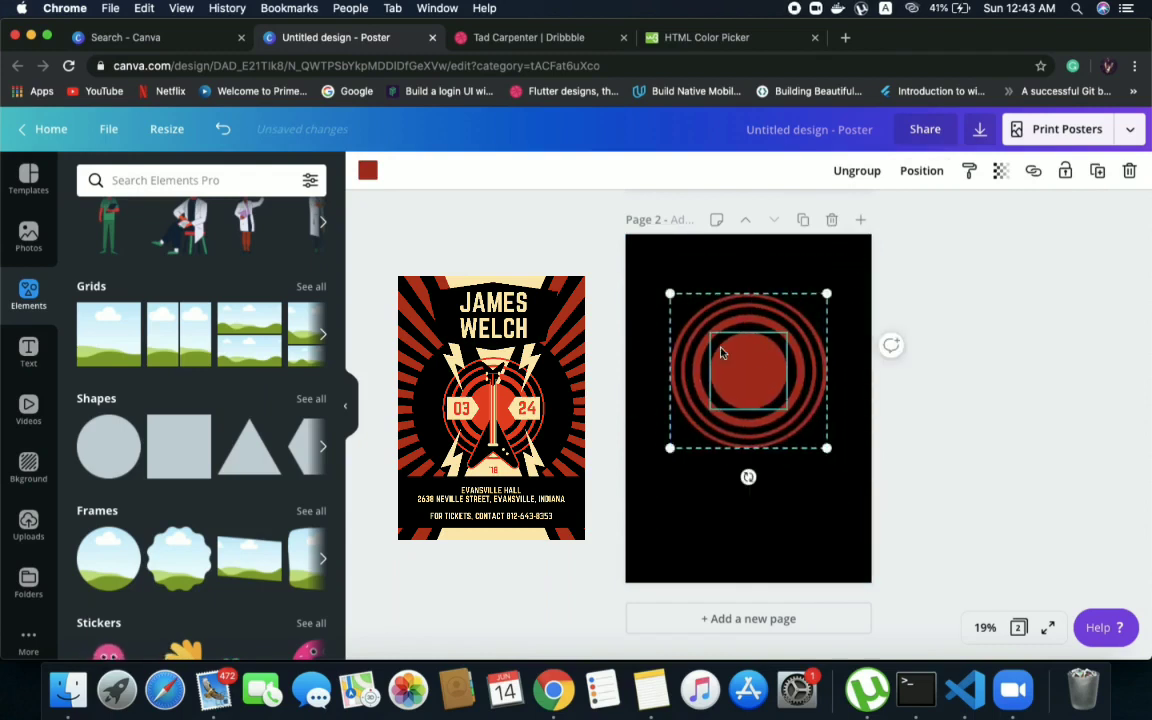
Copy the grouped concentric rings from page 2 and paste them onto the sunburst on page 1
{"action": "right_click", "coordinate": [720, 320]}
{"action": "left_click", "coordinate": [738, 338]}
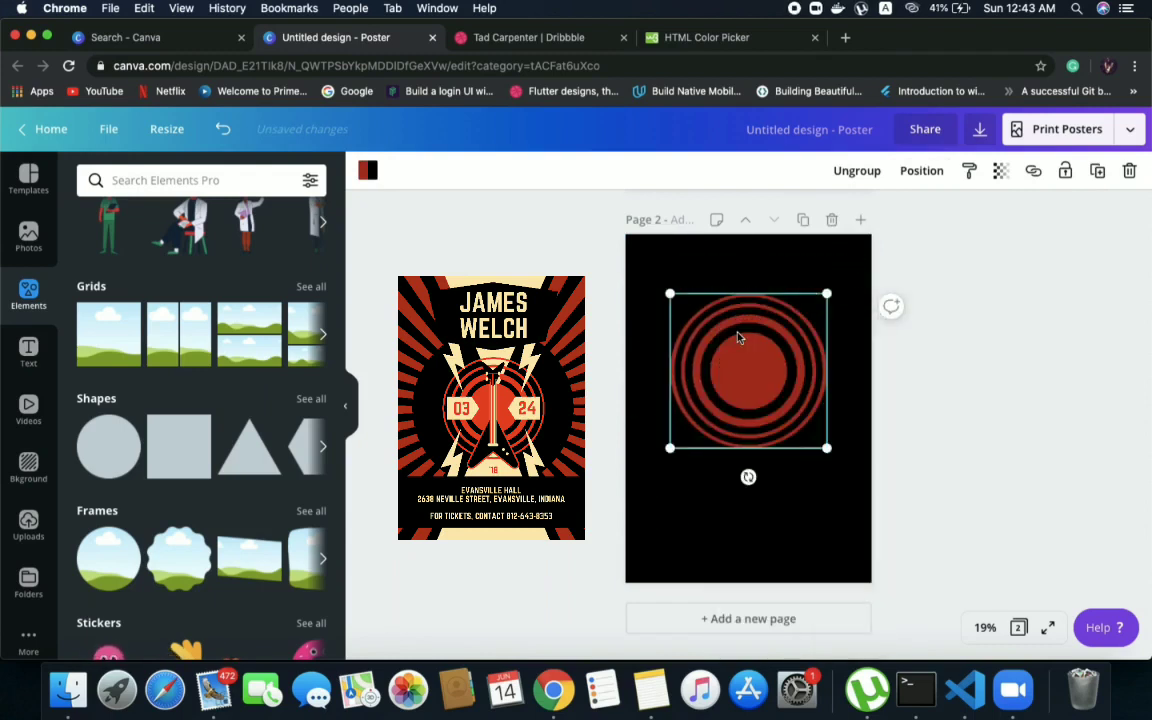
{"action": "scroll", "coordinate": [738, 338], "scroll_direction": "up", "scroll_amount": 5}
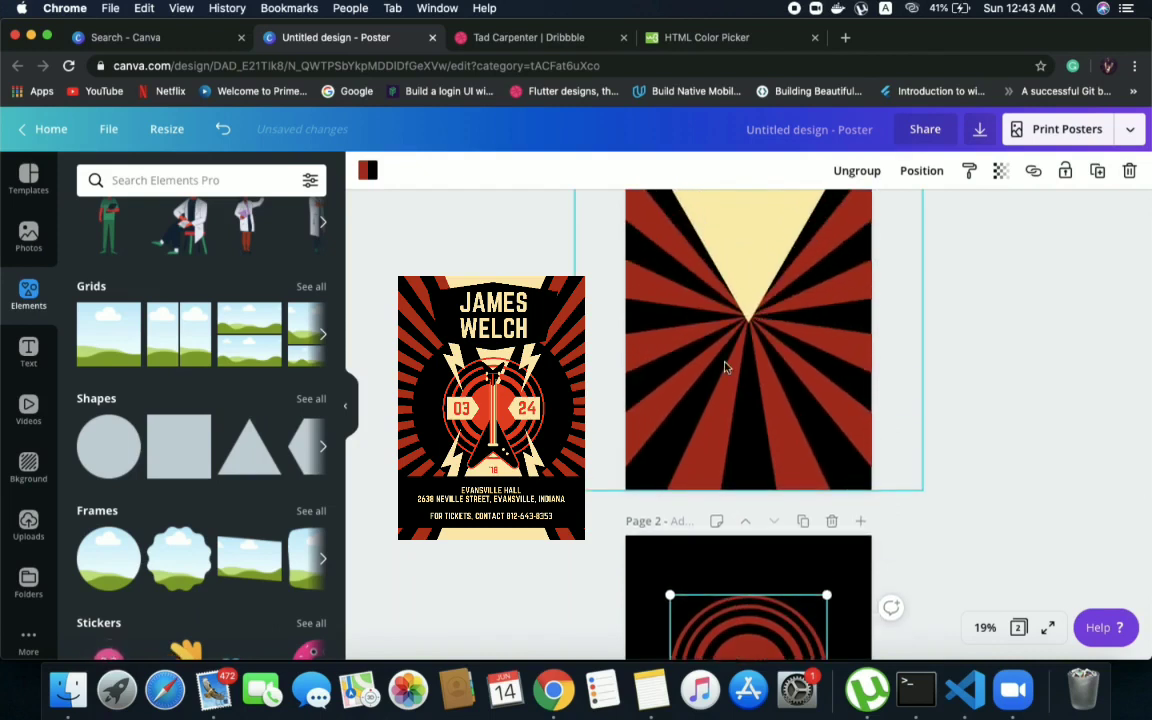
{"action": "right_click", "coordinate": [726, 367]}
{"action": "left_click", "coordinate": [762, 410]}
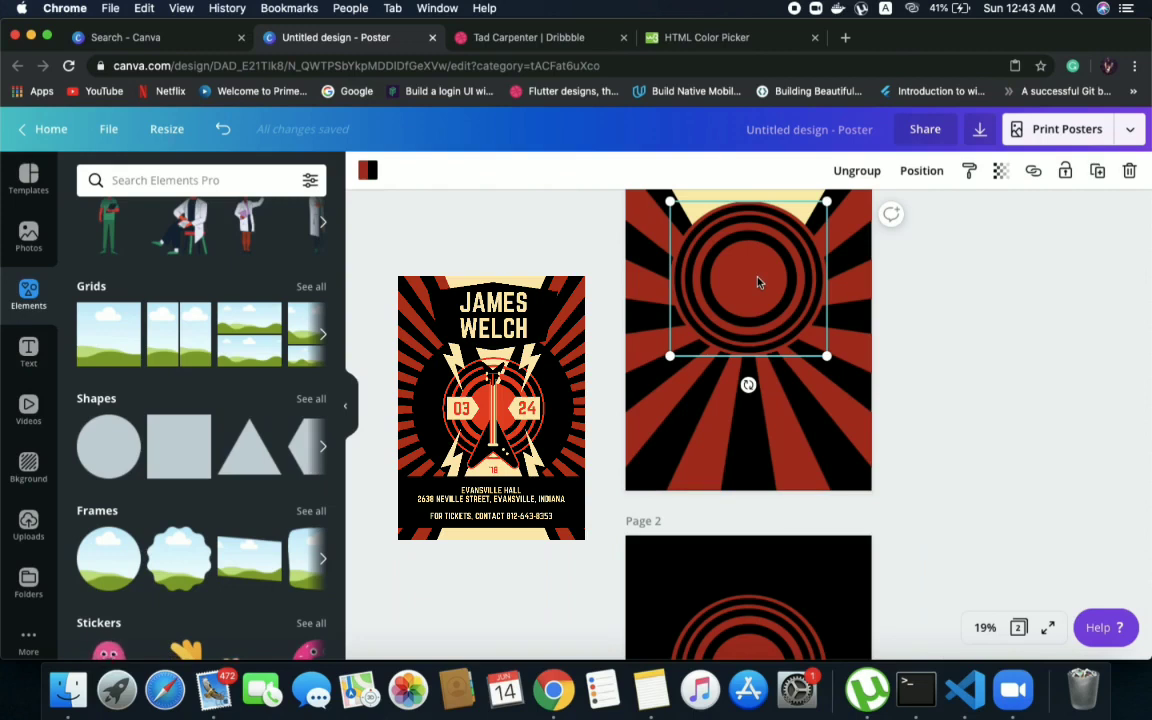
Move the pasted ring group down on page 1 and centre it on the point where the sunburst rays meet
{"action": "left_click_drag", "start_coordinate": [758, 282], "coordinate": [760, 316]}
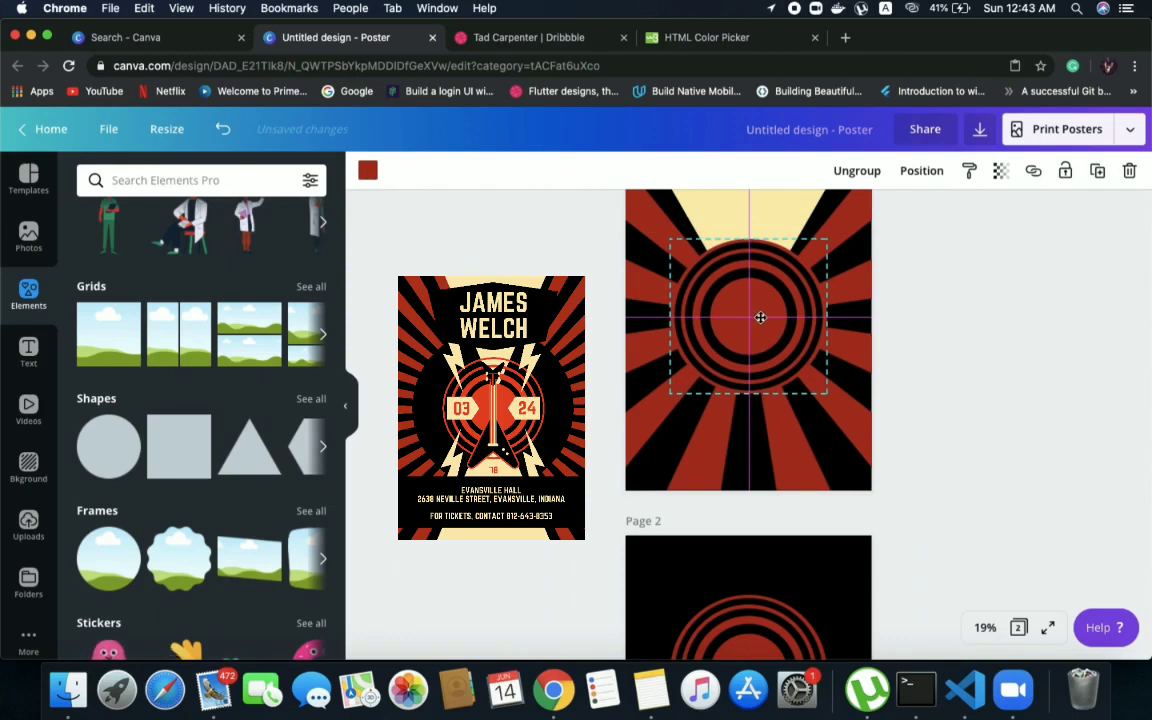
{"action": "left_click_drag", "start_coordinate": [760, 317], "coordinate": [760, 318]}
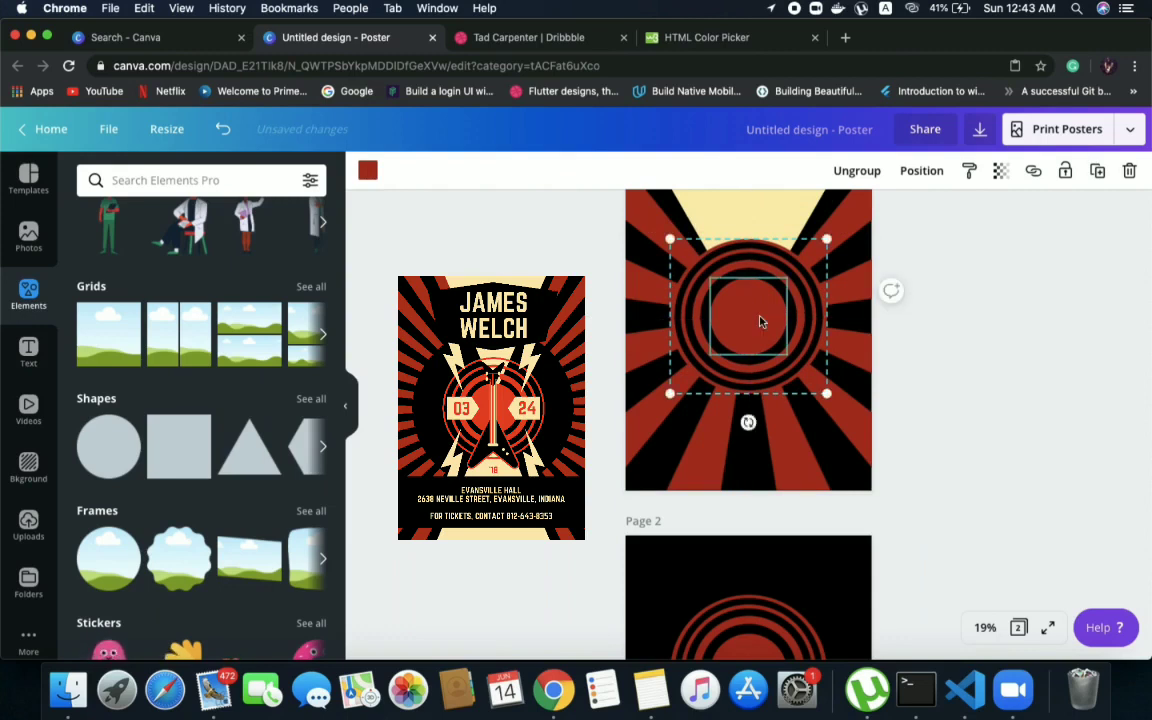
{"action": "left_click", "coordinate": [1004, 243]}
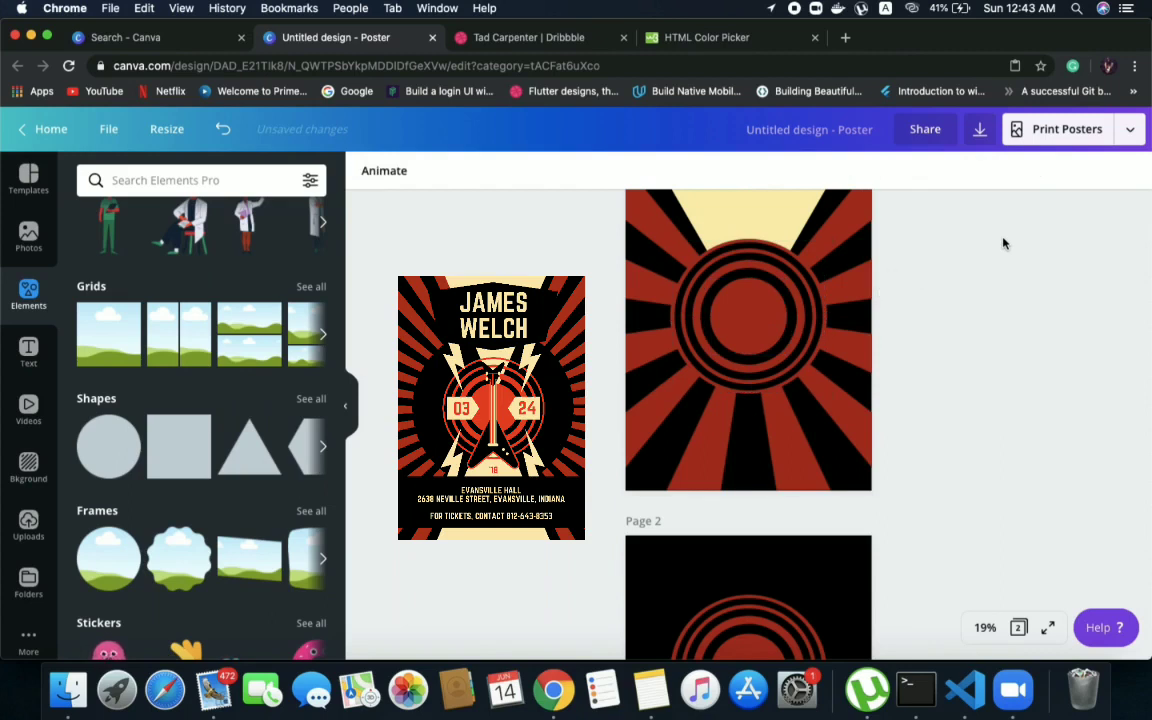
Bring the cream triangle on page 1 forward so that it overlaps the concentric rings
{"action": "left_click", "coordinate": [722, 208]}
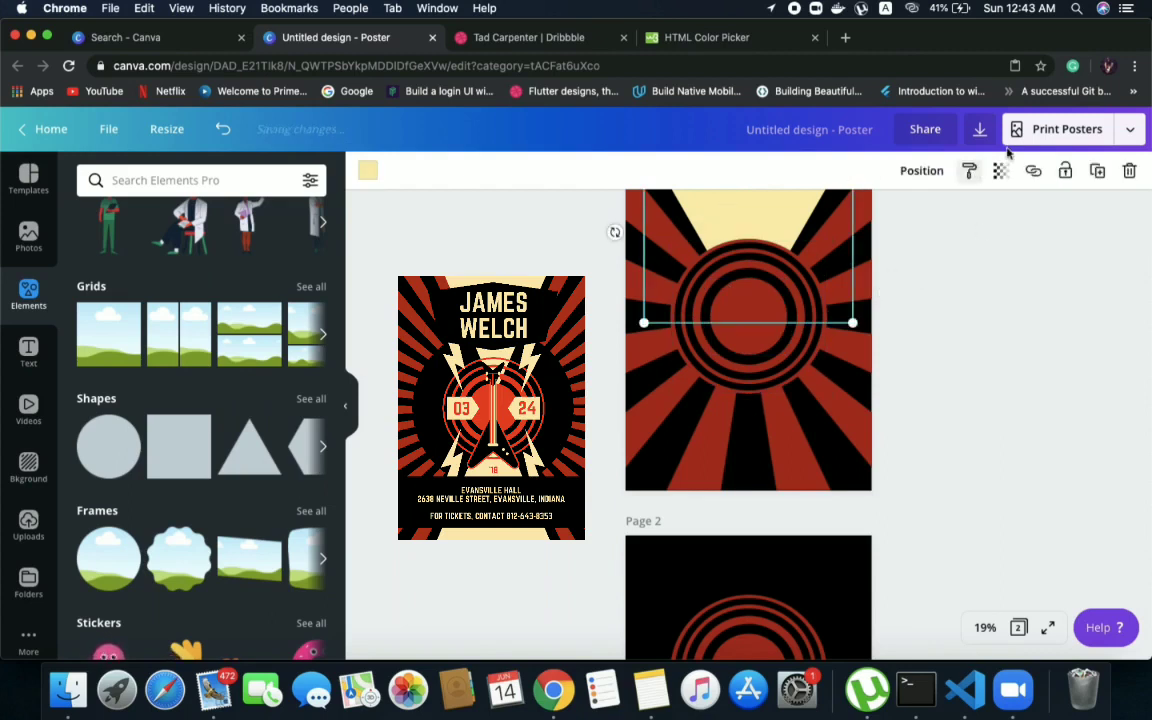
{"action": "left_click", "coordinate": [932, 172]}
{"action": "left_click", "coordinate": [733, 230]}
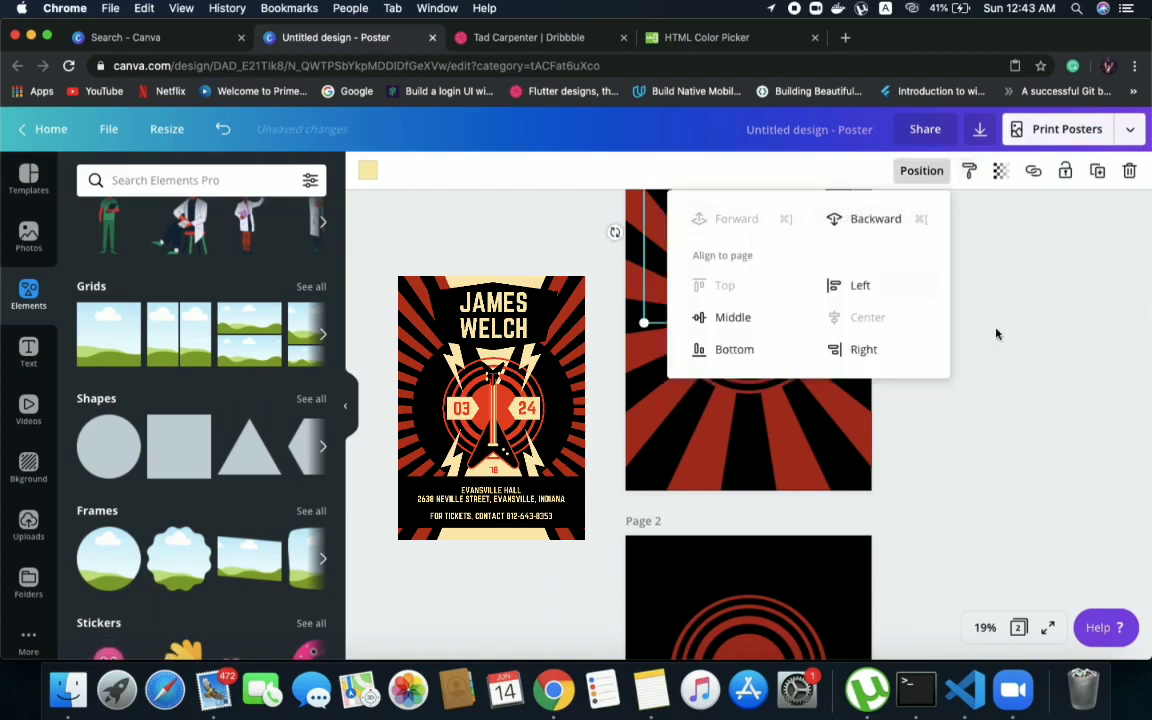
{"action": "left_click", "coordinate": [1058, 353]}
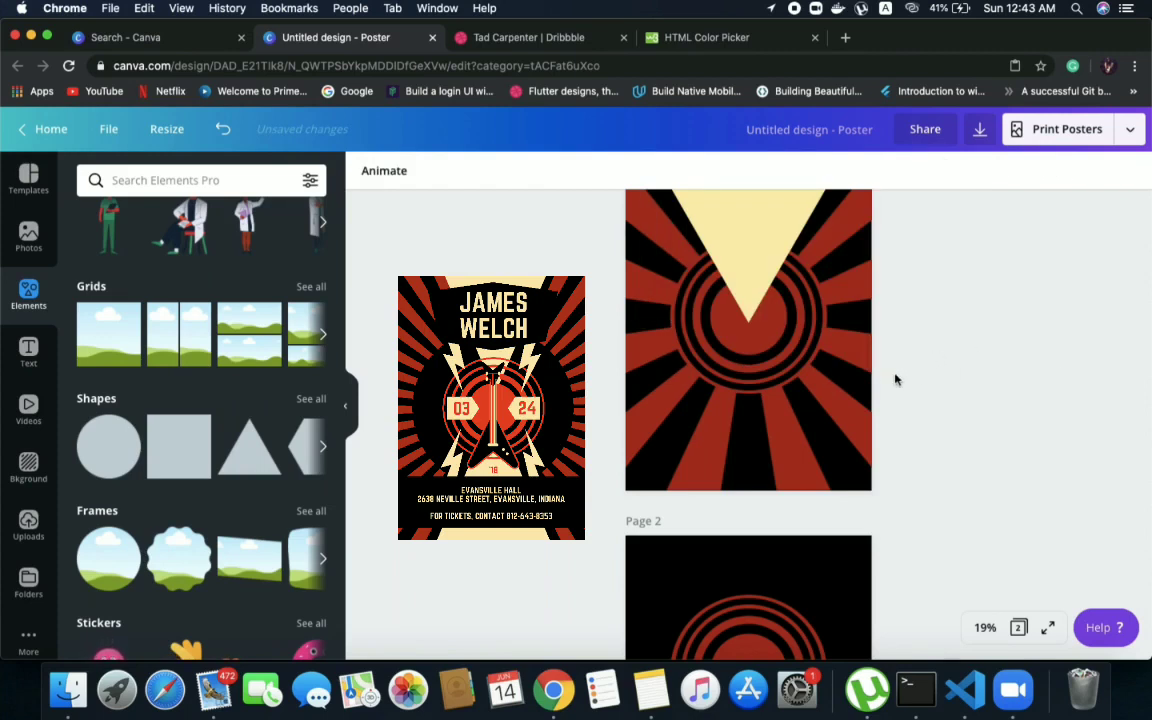
Enlarge the ring group on page 1 in two passes, re-centring it horizontally under the cream triangle each time
{"action": "left_click", "coordinate": [775, 348]}
{"action": "left_click_drag", "start_coordinate": [775, 348], "coordinate": [775, 354]}
{"action": "left_click_drag", "start_coordinate": [836, 407], "coordinate": [843, 416]}
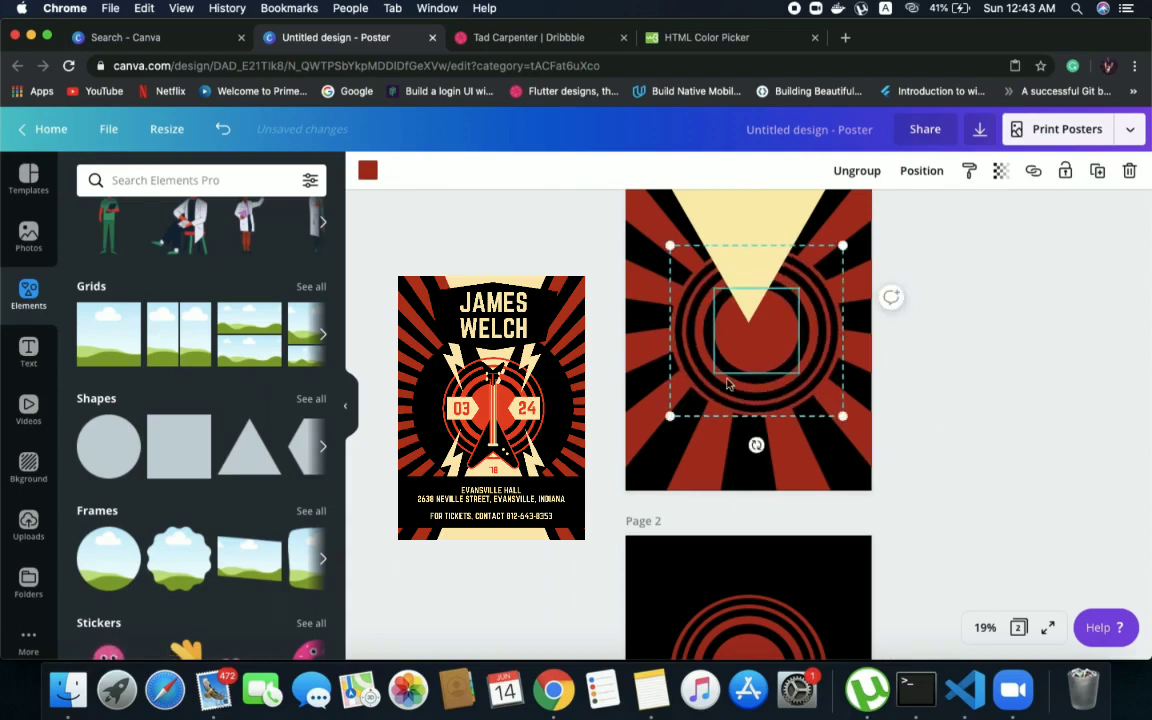
{"action": "left_click_drag", "start_coordinate": [718, 392], "coordinate": [710, 393]}
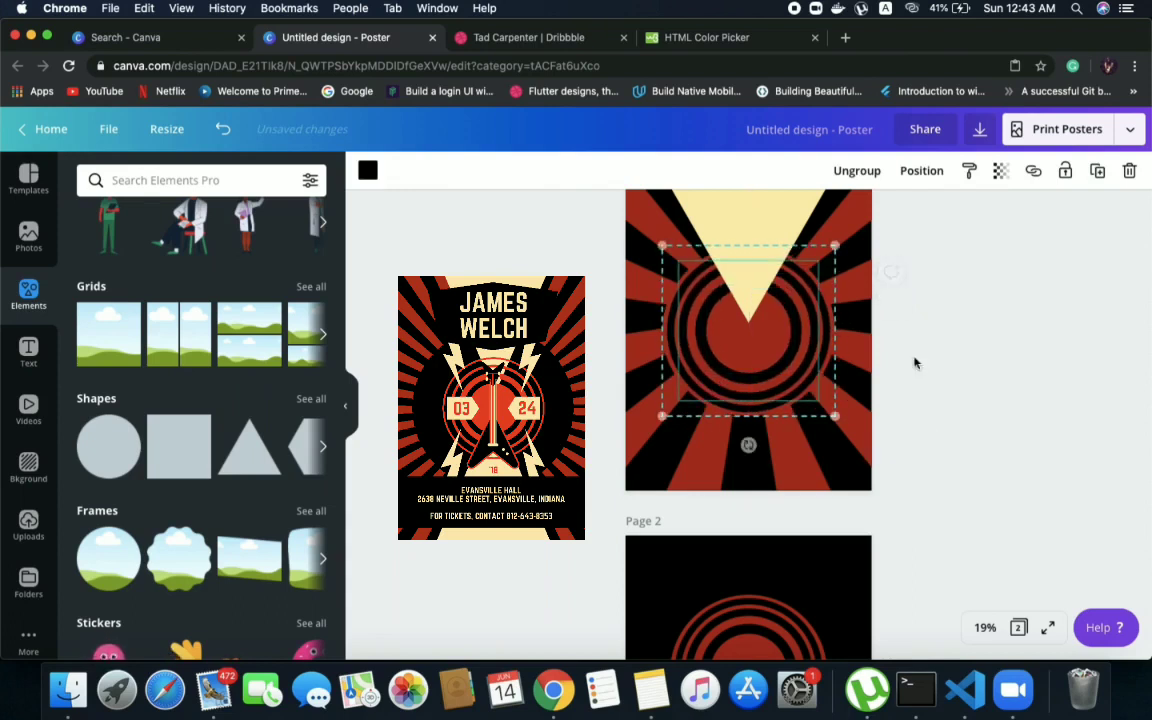
{"action": "left_click", "coordinate": [1005, 342]}
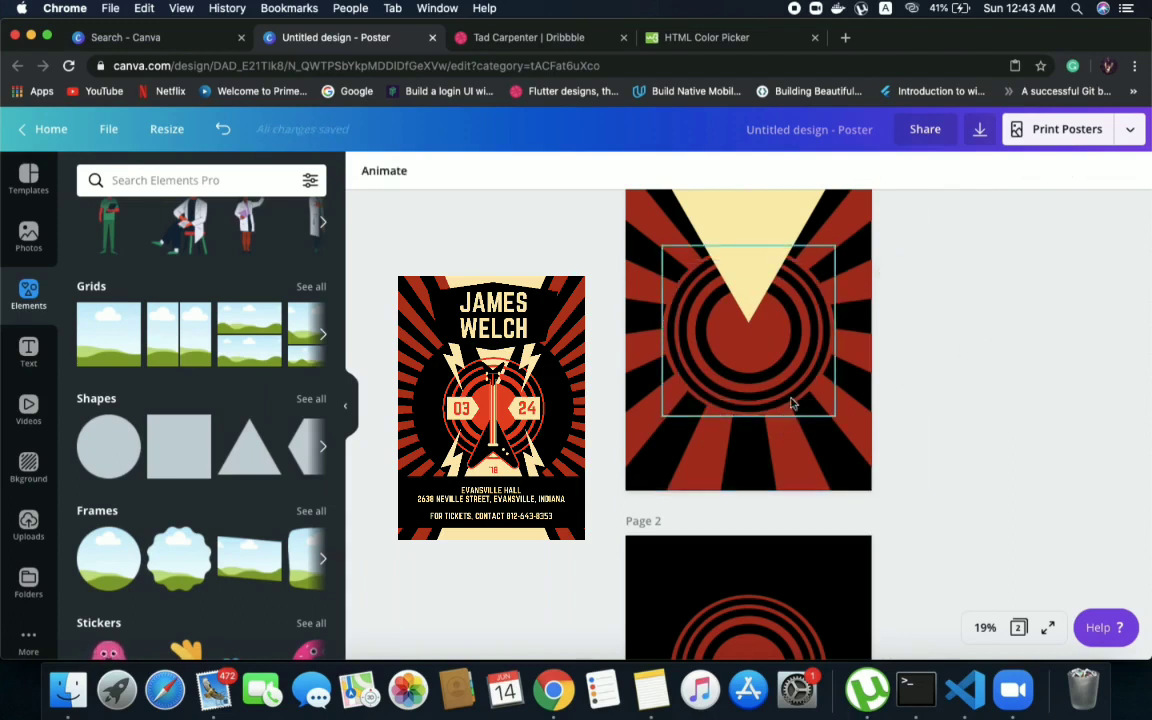
{"action": "left_click", "coordinate": [745, 370]}
{"action": "left_click_drag", "start_coordinate": [834, 412], "coordinate": [851, 429]}
{"action": "left_click_drag", "start_coordinate": [730, 381], "coordinate": [721, 378]}
{"action": "left_click", "coordinate": [981, 397]}
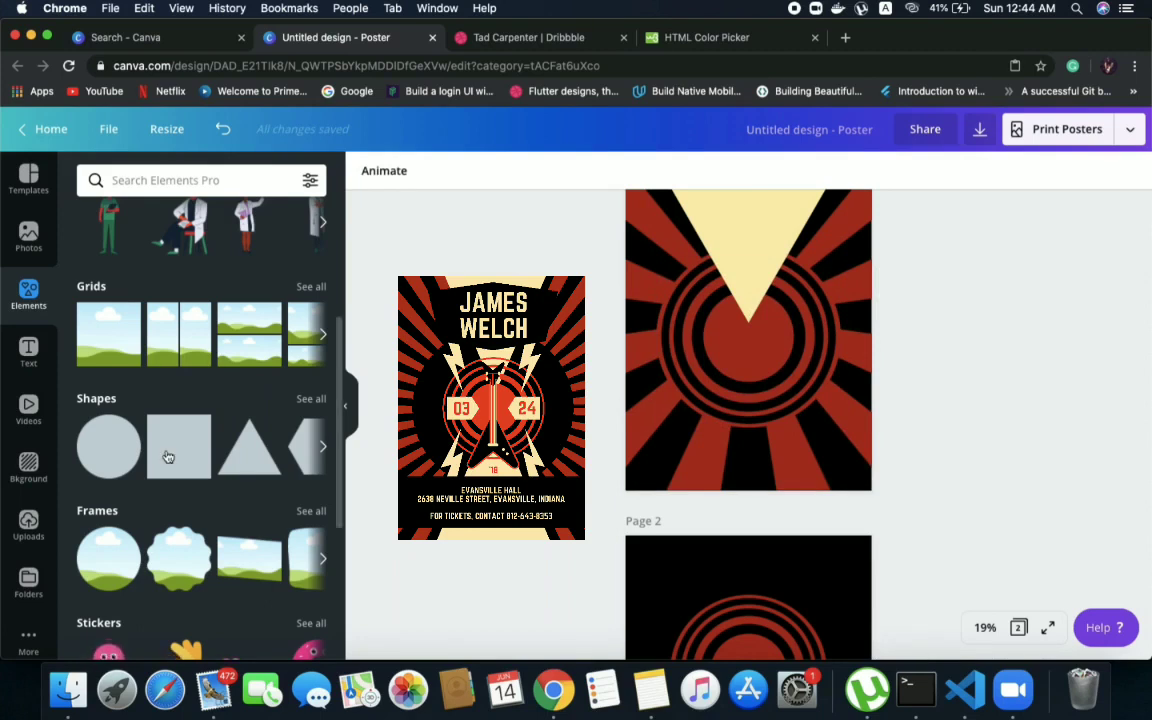
Search the elements library for "guitar"
{"action": "left_click", "coordinate": [143, 182]}
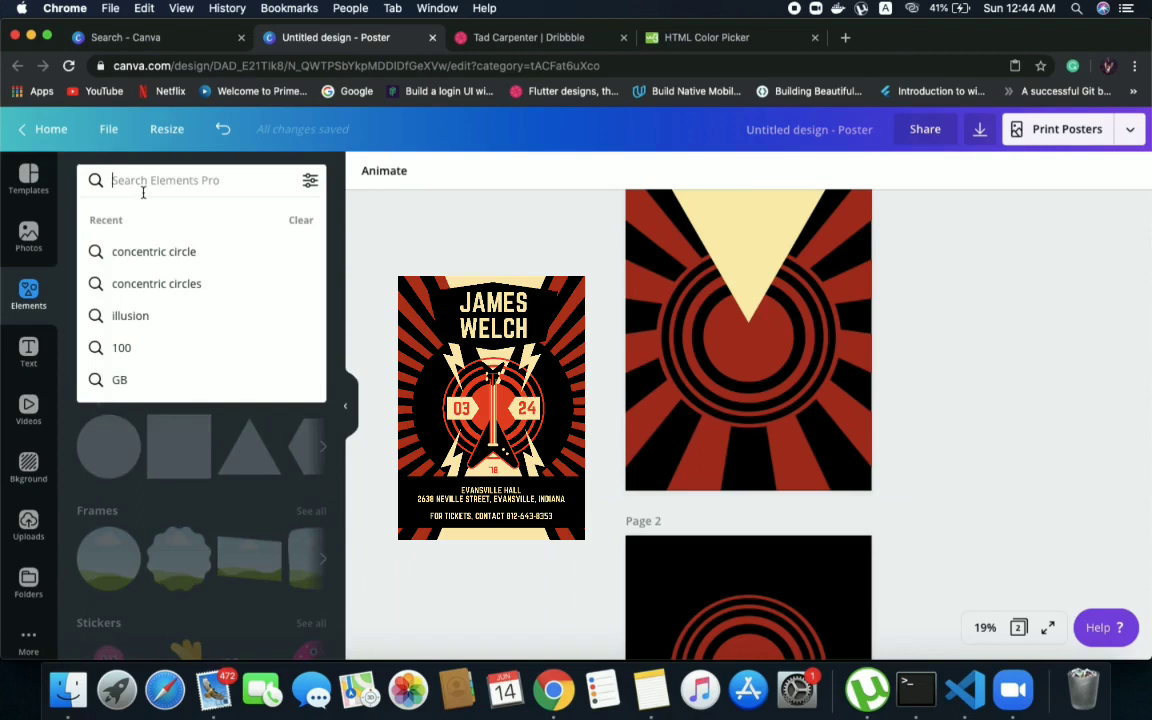
{"action": "type", "text": "guitar"}
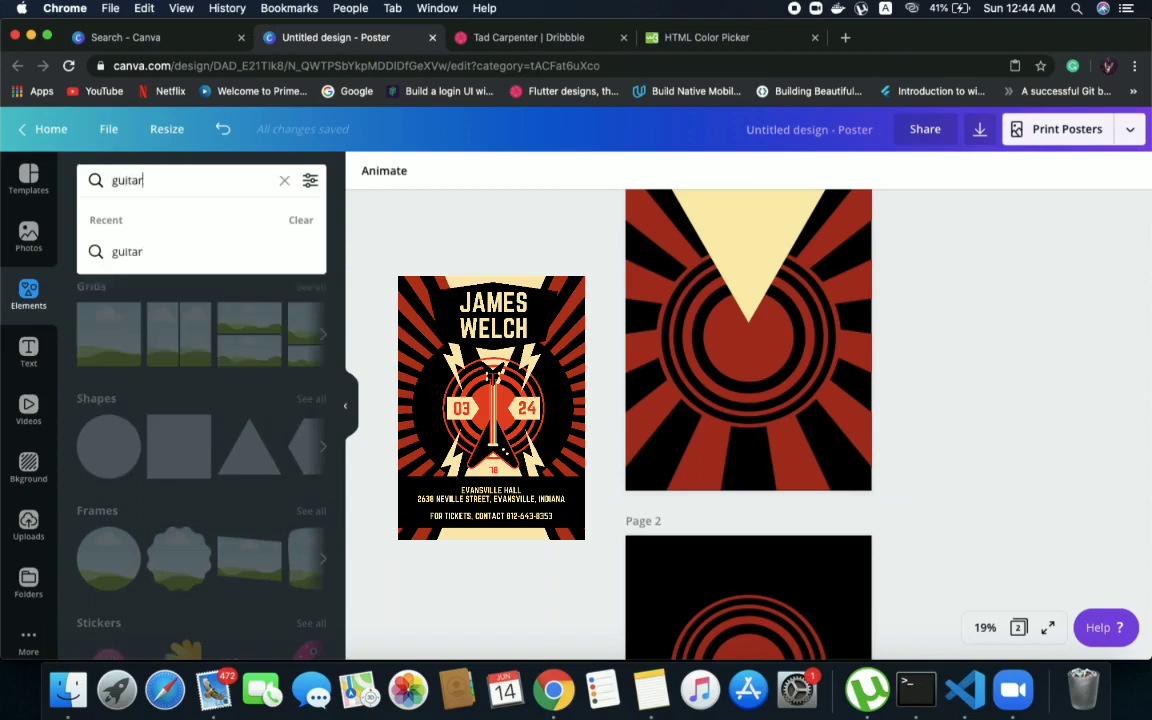
{"action": "key", "text": "Return"}
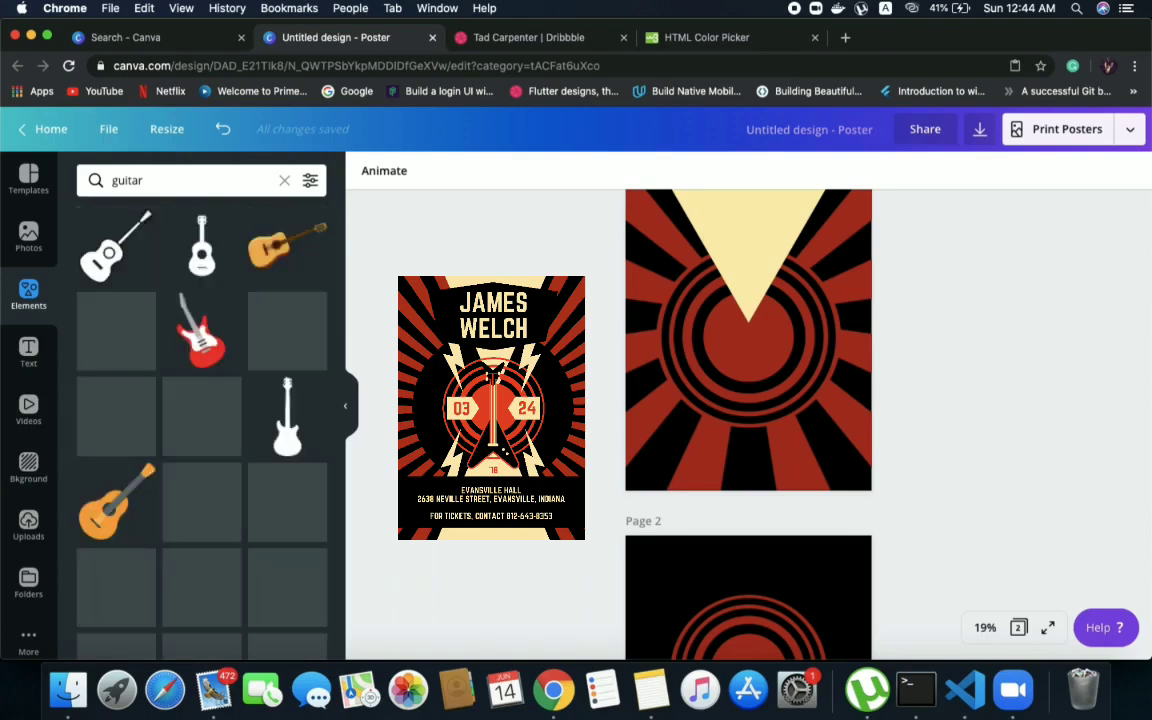
Browse the guitar results and place the free V-shaped electric guitar graphic over the concentric rings on page 1
{"action": "scroll", "coordinate": [171, 420], "scroll_direction": "down", "scroll_amount": 3}
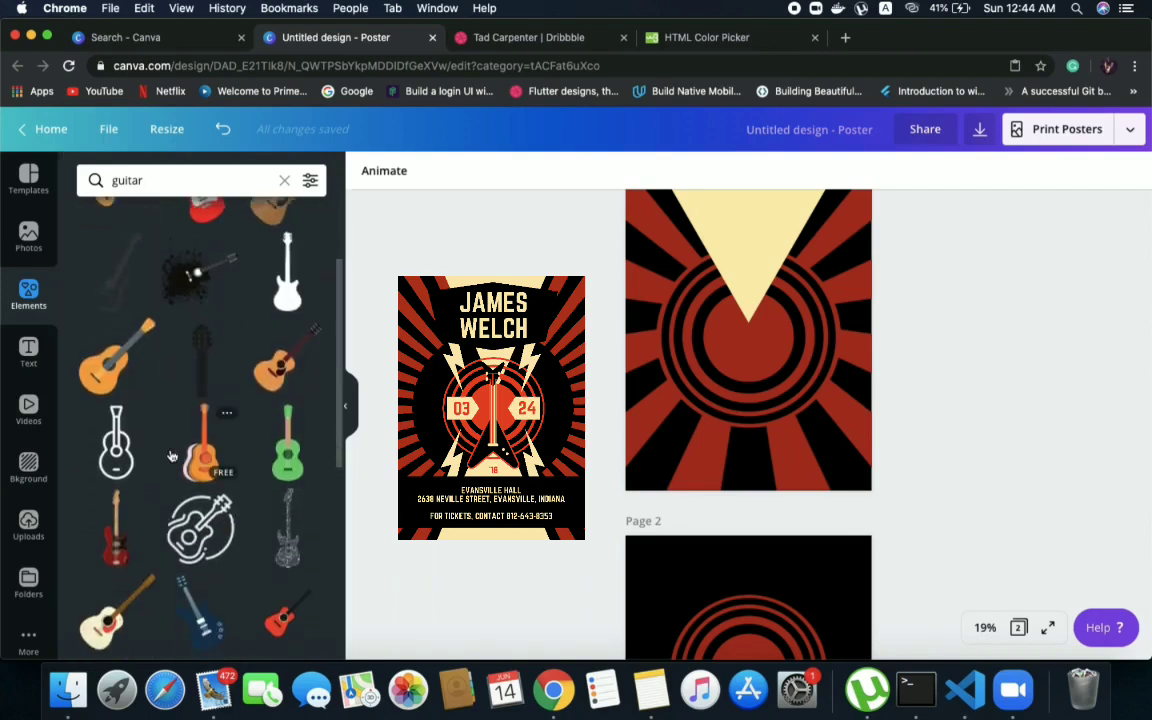
{"action": "scroll", "coordinate": [171, 456], "scroll_direction": "down", "scroll_amount": 1}
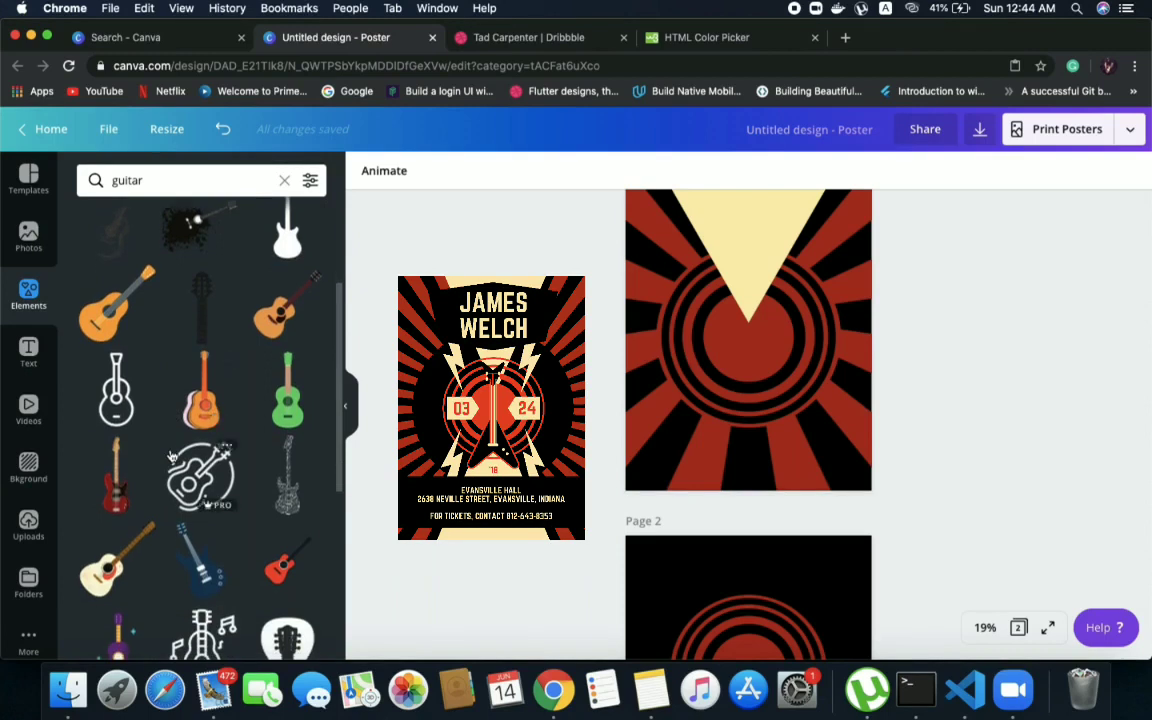
{"action": "scroll", "coordinate": [171, 456], "scroll_direction": "down", "scroll_amount": 6}
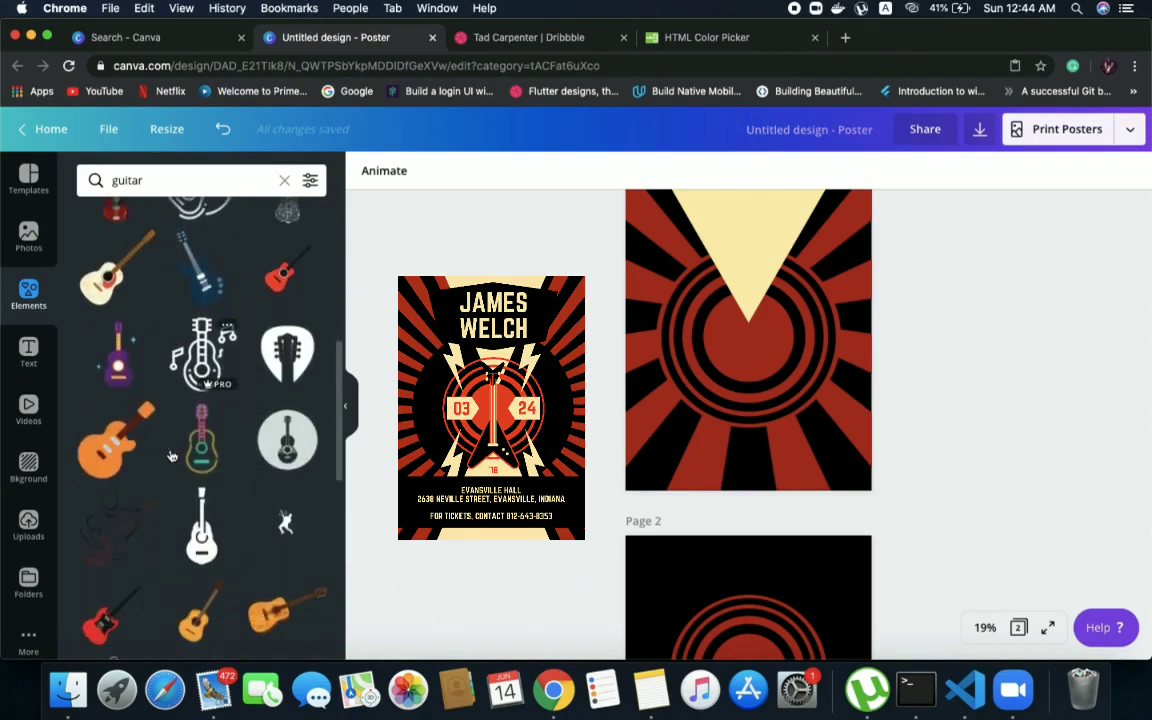
{"action": "scroll", "coordinate": [171, 456], "scroll_direction": "down", "scroll_amount": 3}
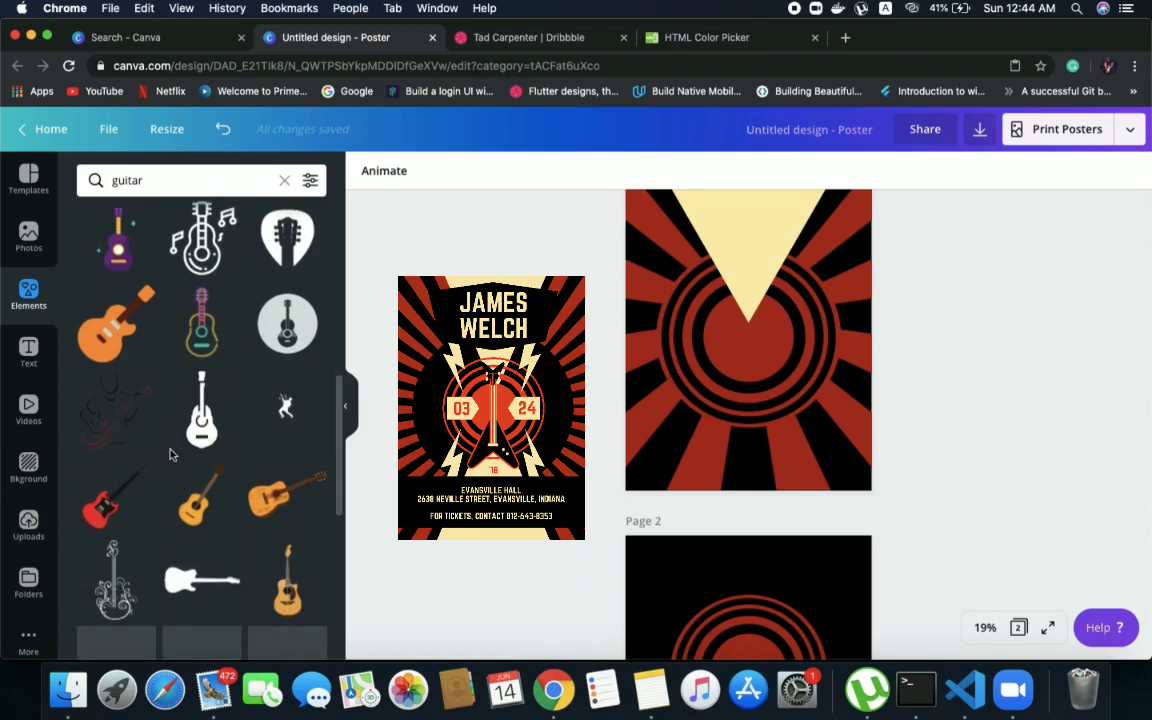
{"action": "scroll", "coordinate": [170, 455], "scroll_direction": "down", "scroll_amount": 3}
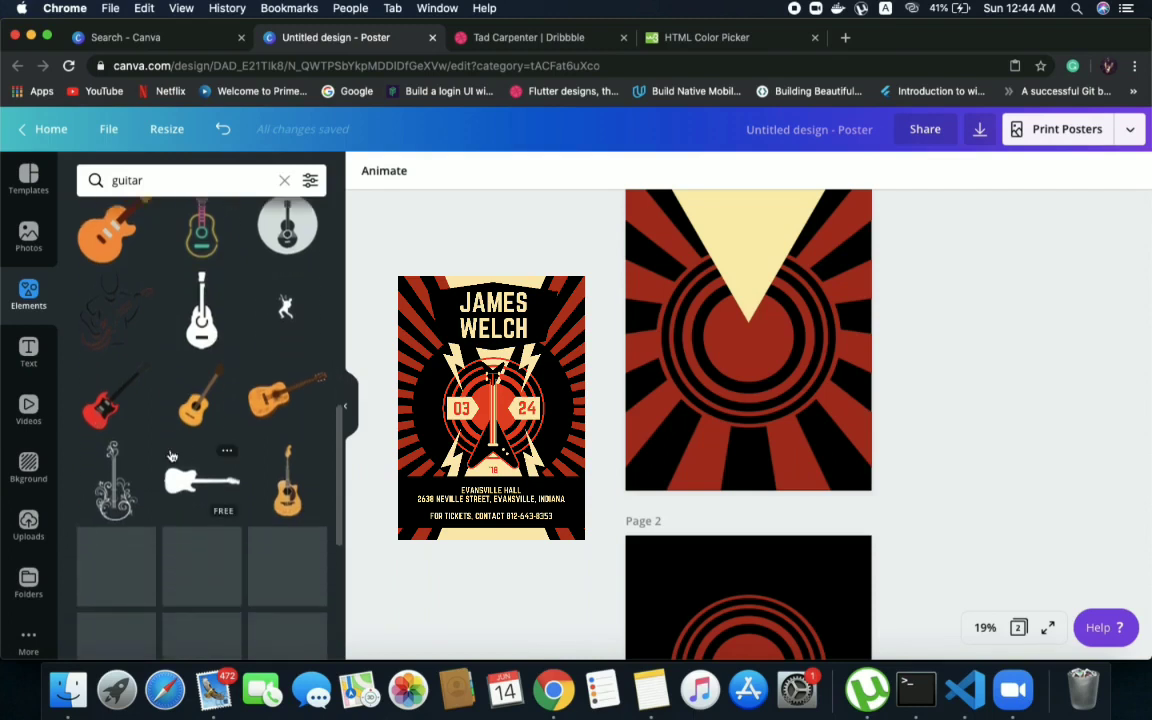
{"action": "scroll", "coordinate": [171, 456], "scroll_direction": "down", "scroll_amount": 6}
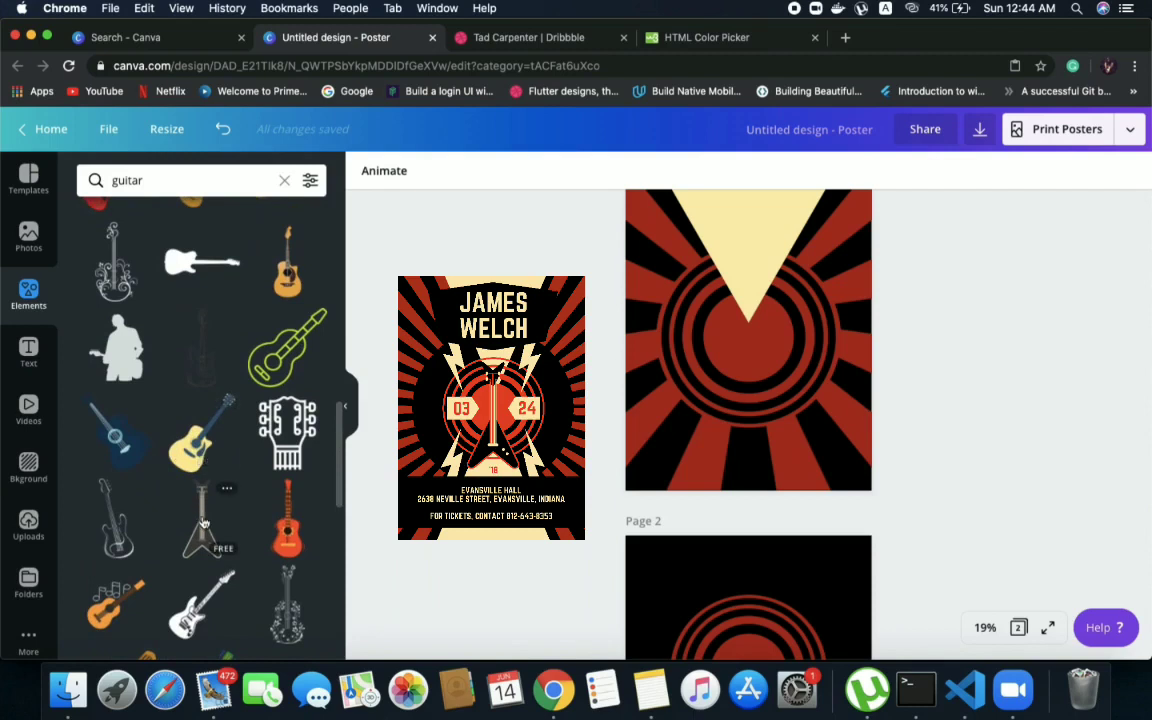
{"action": "left_click_drag", "start_coordinate": [203, 522], "coordinate": [752, 338]}
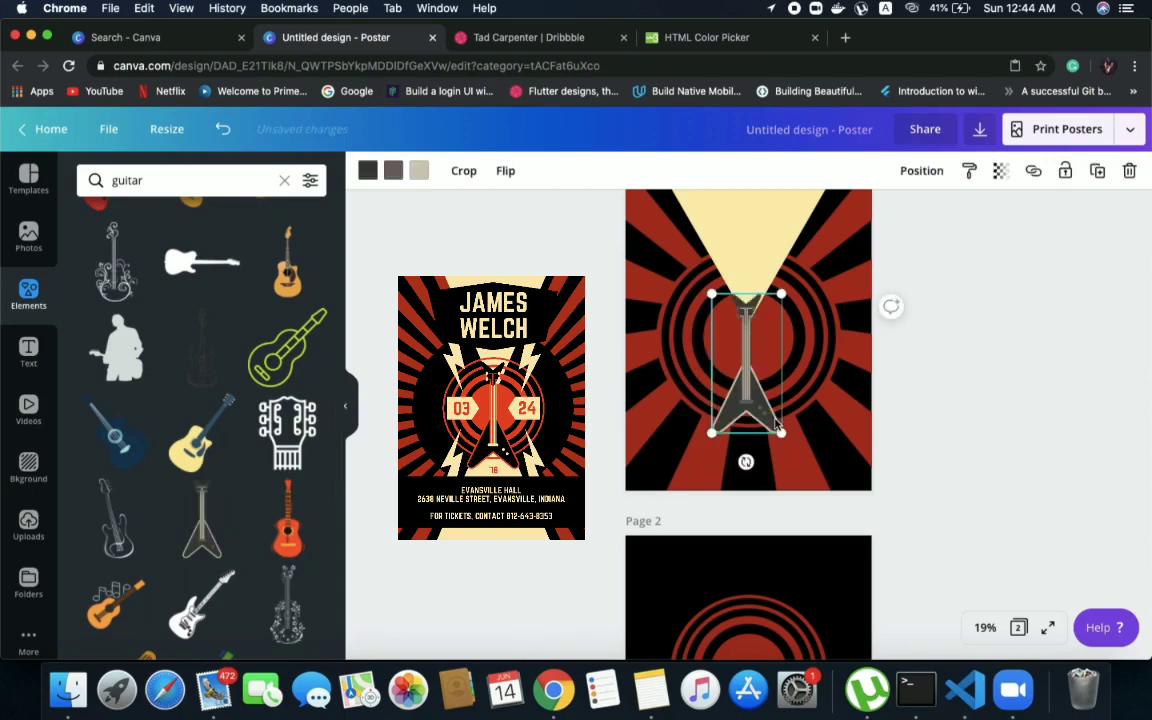
Enlarge the V-shaped guitar on page 1 and centre it on the concentric rings, overlapping the triangle's tip
{"action": "left_click_drag", "start_coordinate": [782, 434], "coordinate": [757, 403]}
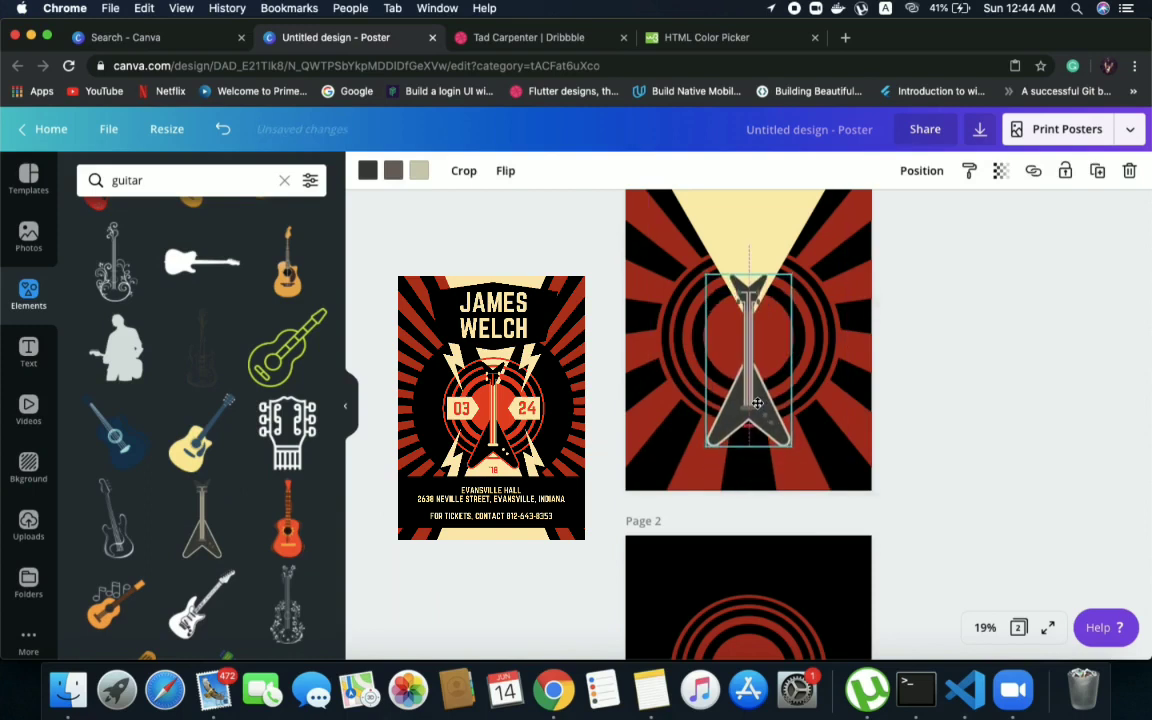
{"action": "left_click_drag", "start_coordinate": [757, 403], "coordinate": [755, 392]}
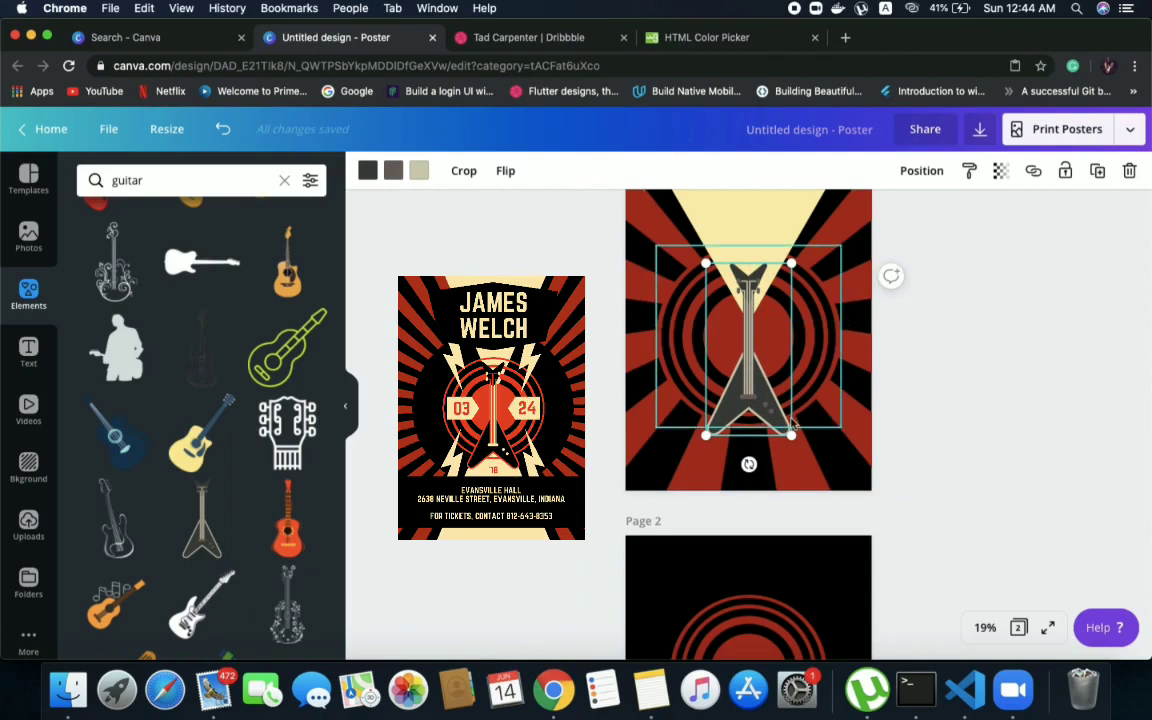
{"action": "left_click", "coordinate": [779, 467]}
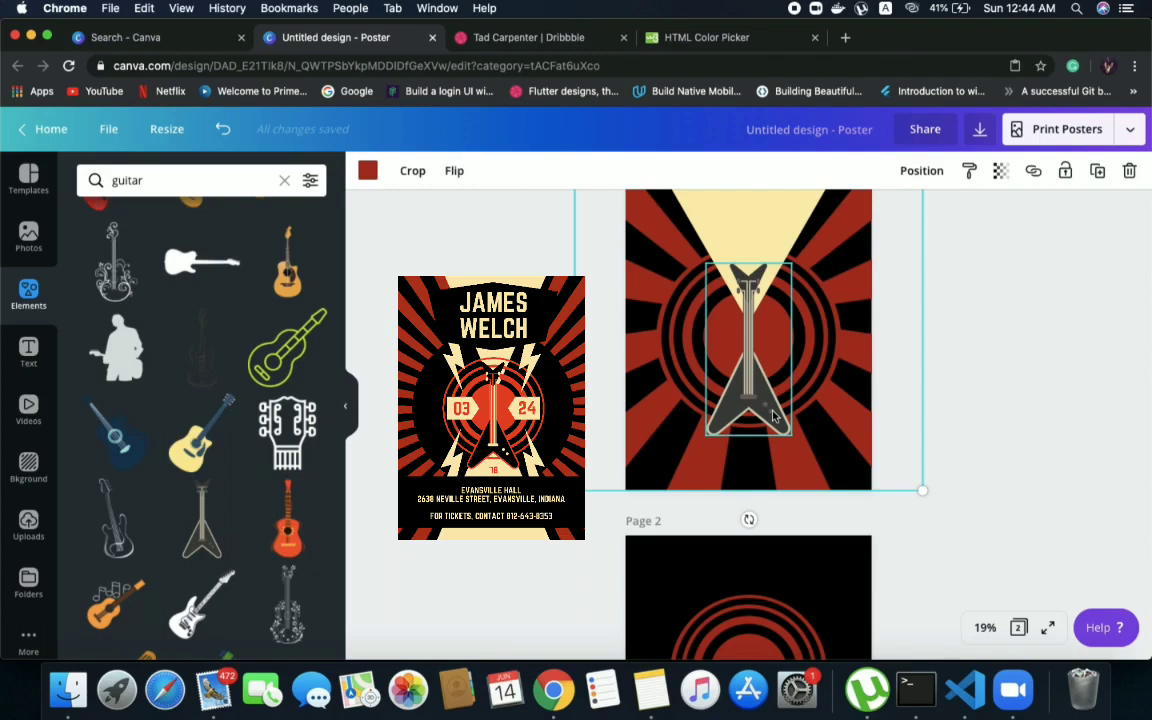
Recolour the guitar with the document colours: black for the dark grey body, dark red for the beige outline and cream for the brown details
{"action": "left_click", "coordinate": [784, 432]}
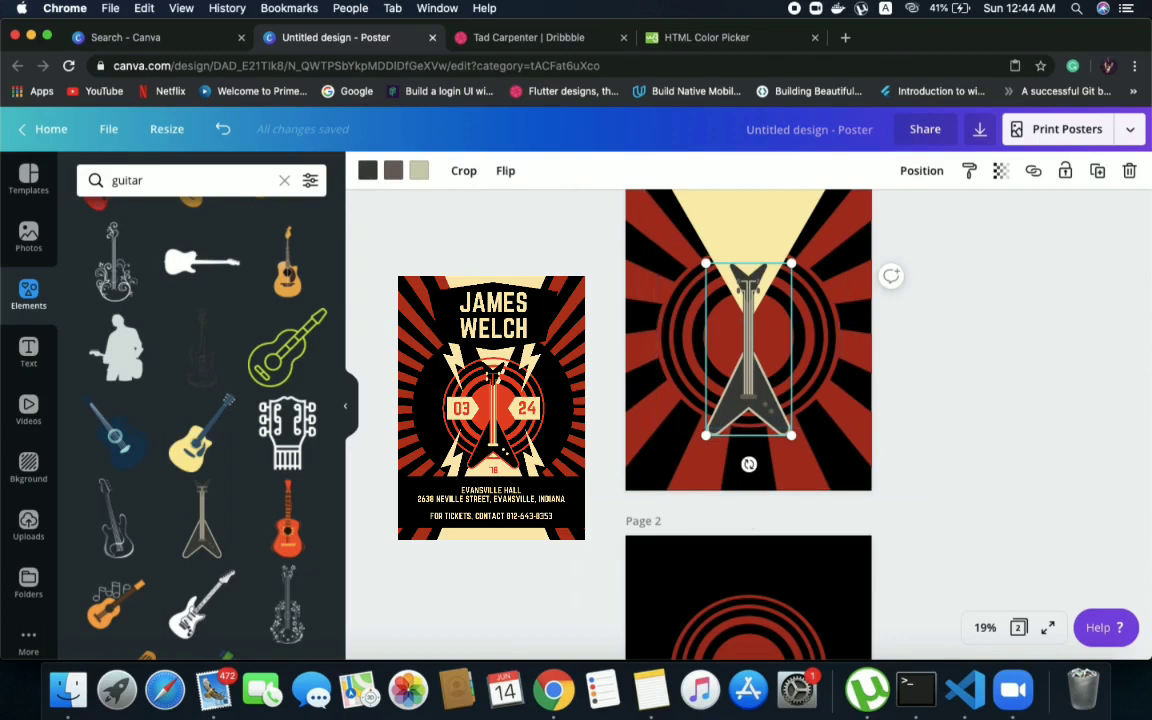
{"action": "left_click", "coordinate": [367, 176]}
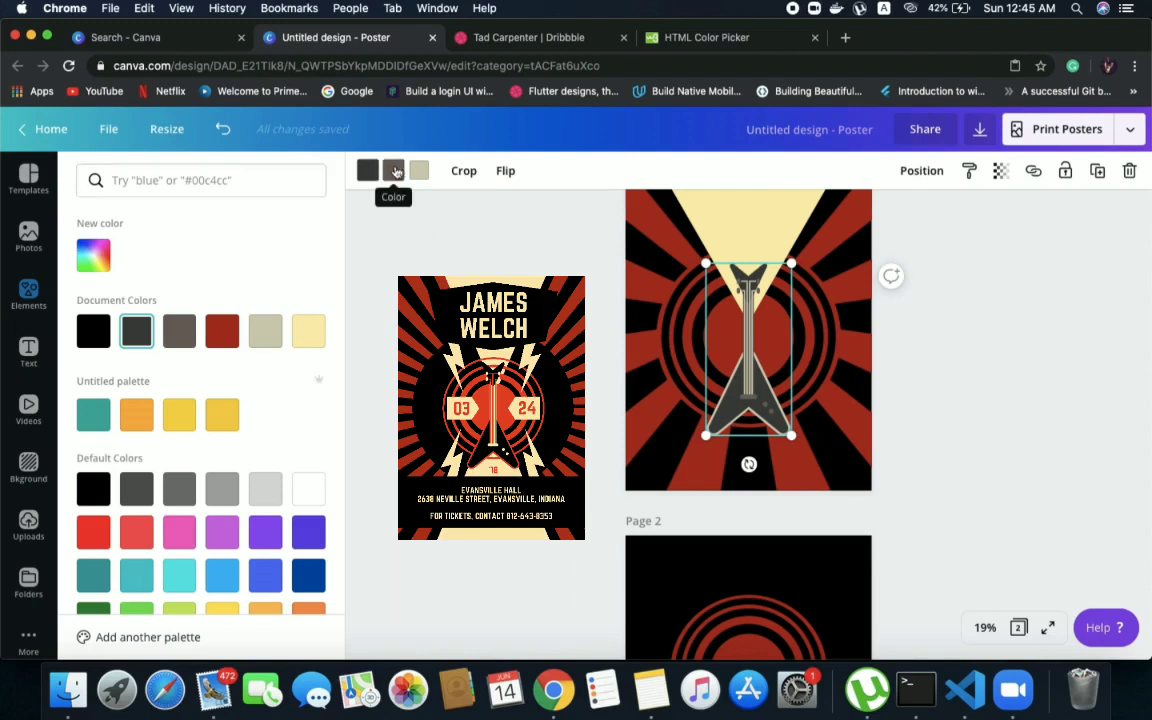
{"action": "left_click", "coordinate": [93, 330]}
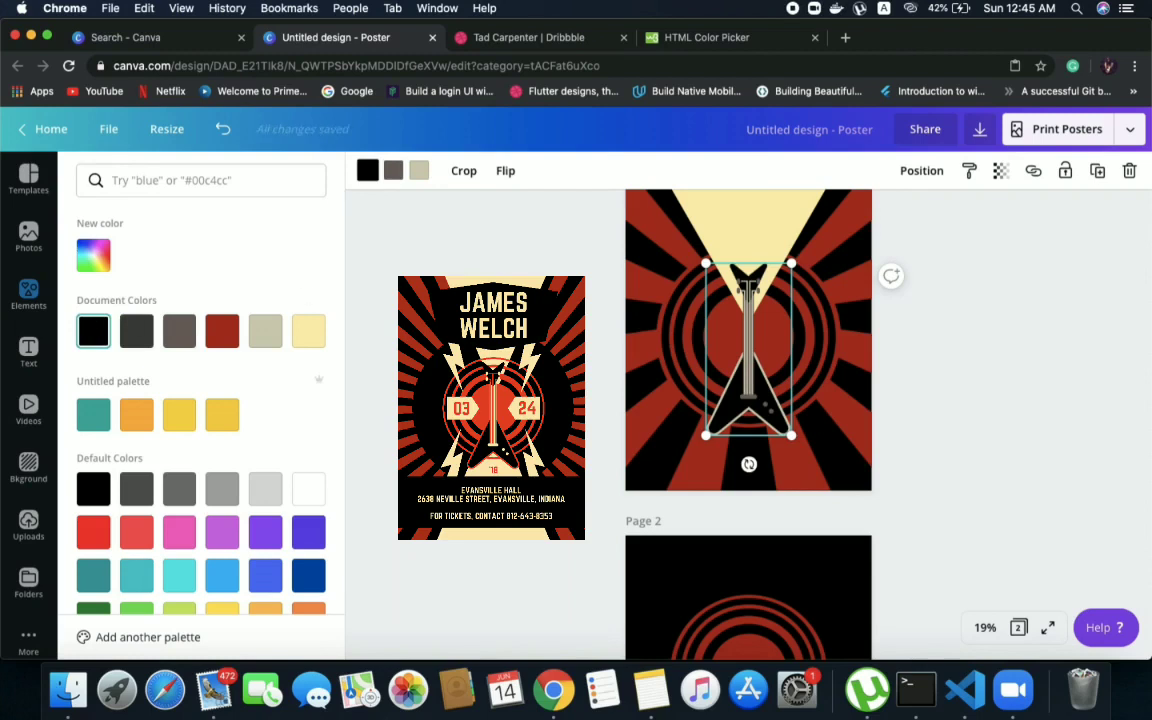
{"action": "left_click", "coordinate": [418, 172]}
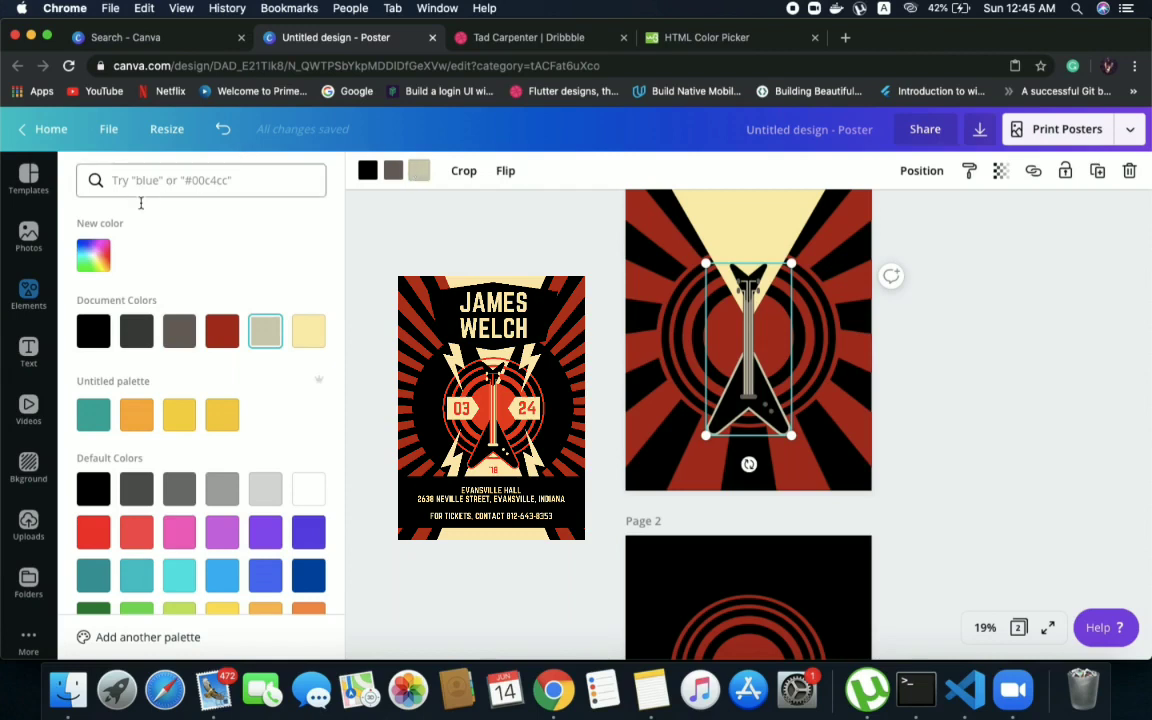
{"action": "left_click", "coordinate": [222, 330]}
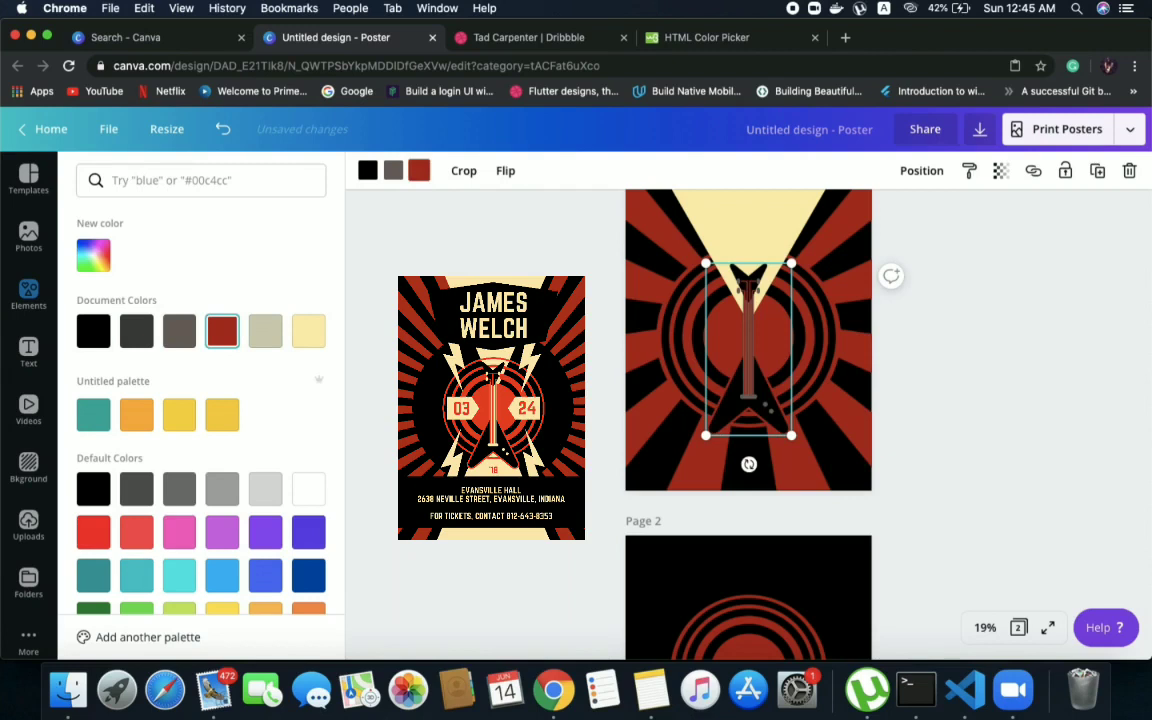
{"action": "left_click", "coordinate": [393, 171]}
{"action": "left_click", "coordinate": [312, 334]}
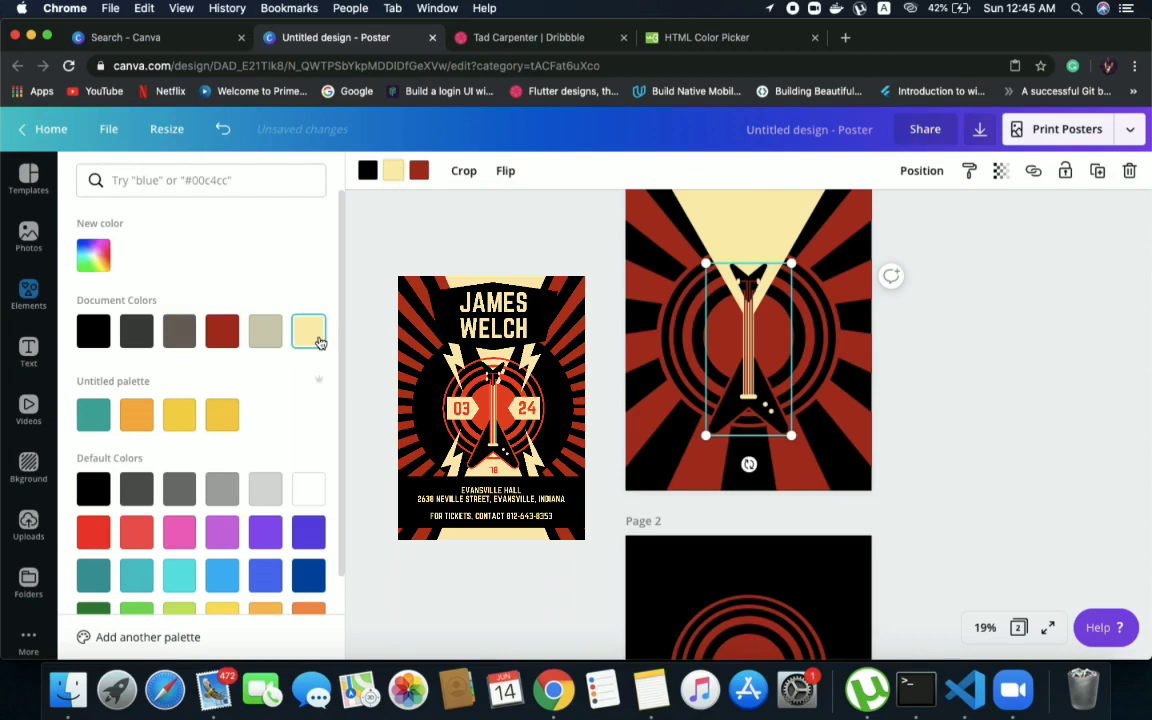
{"action": "left_click", "coordinate": [384, 329]}
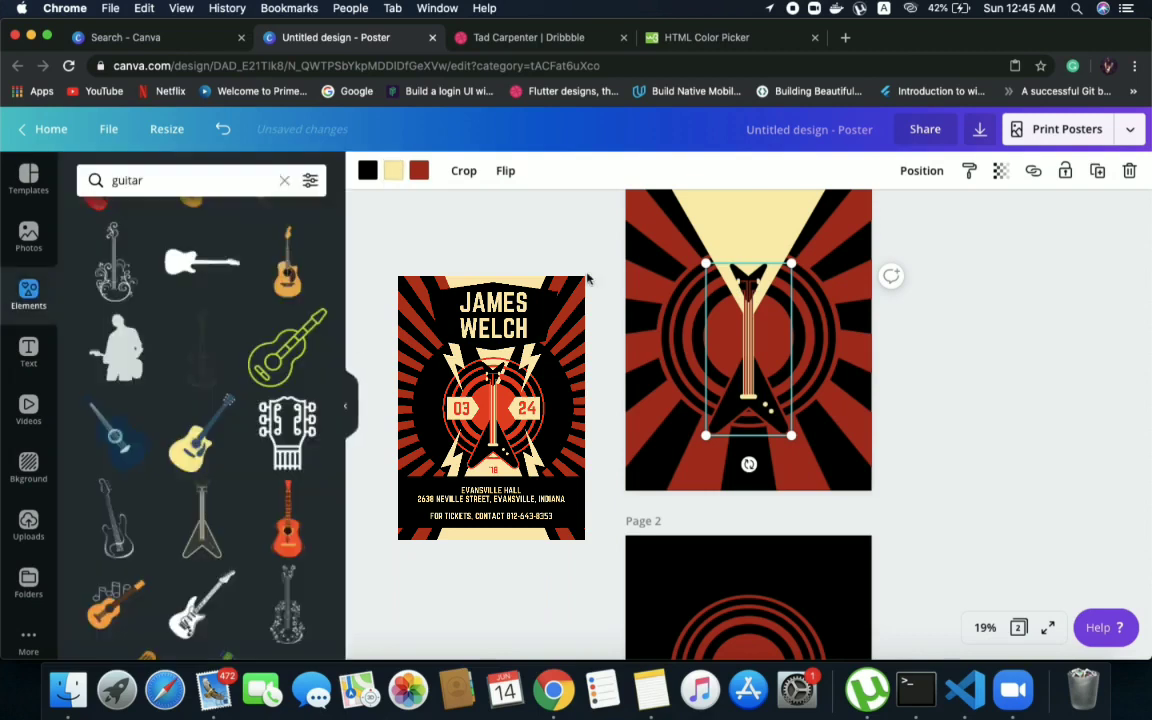
{"action": "left_click", "coordinate": [1001, 371]}
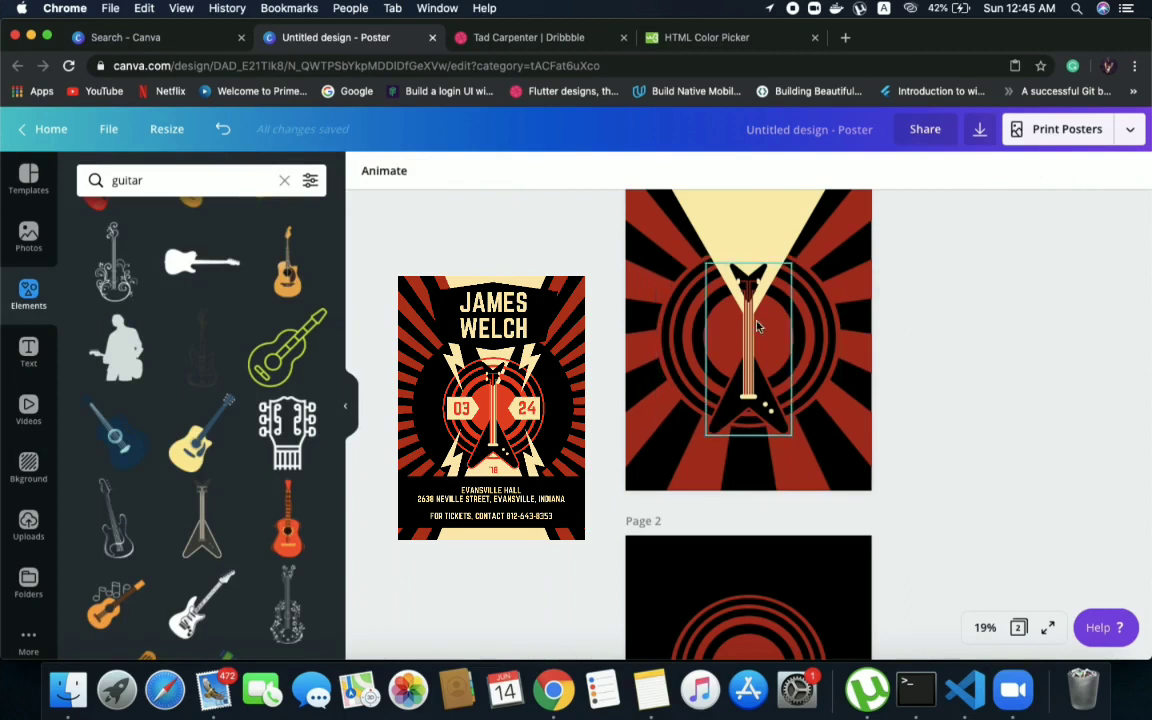
Shrink the cream triangle on page 1 slightly and re-centre it above the guitar's headstock
{"action": "left_click", "coordinate": [745, 372]}
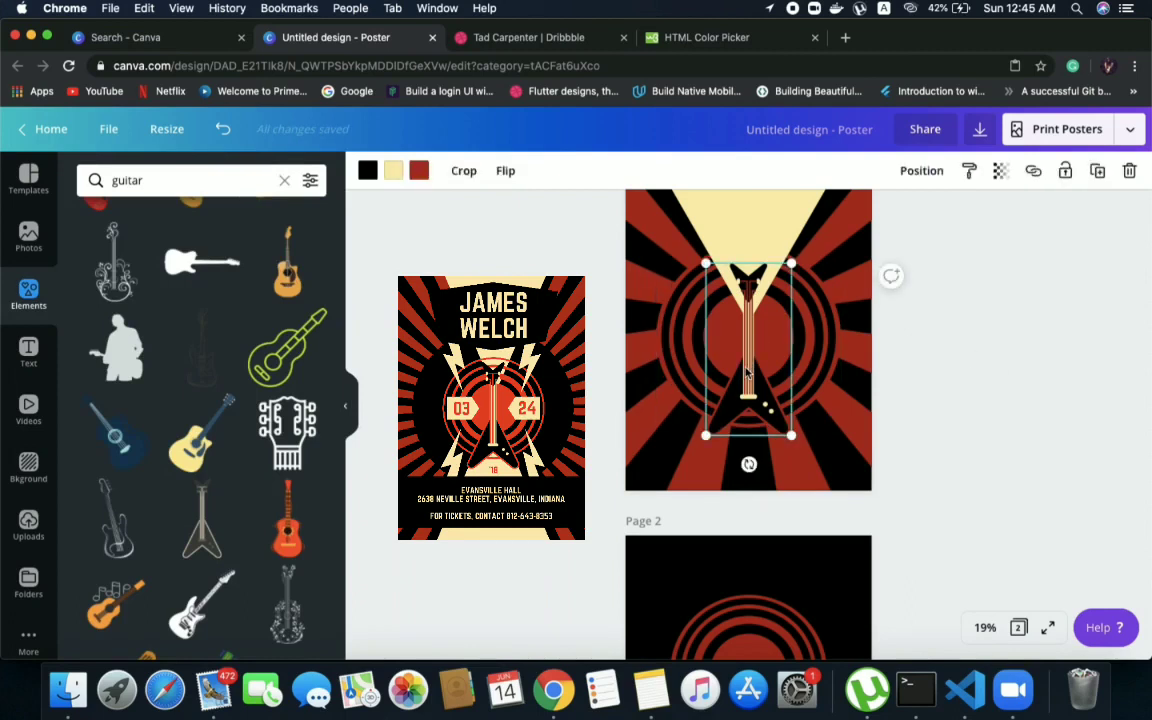
{"action": "left_click", "coordinate": [754, 236]}
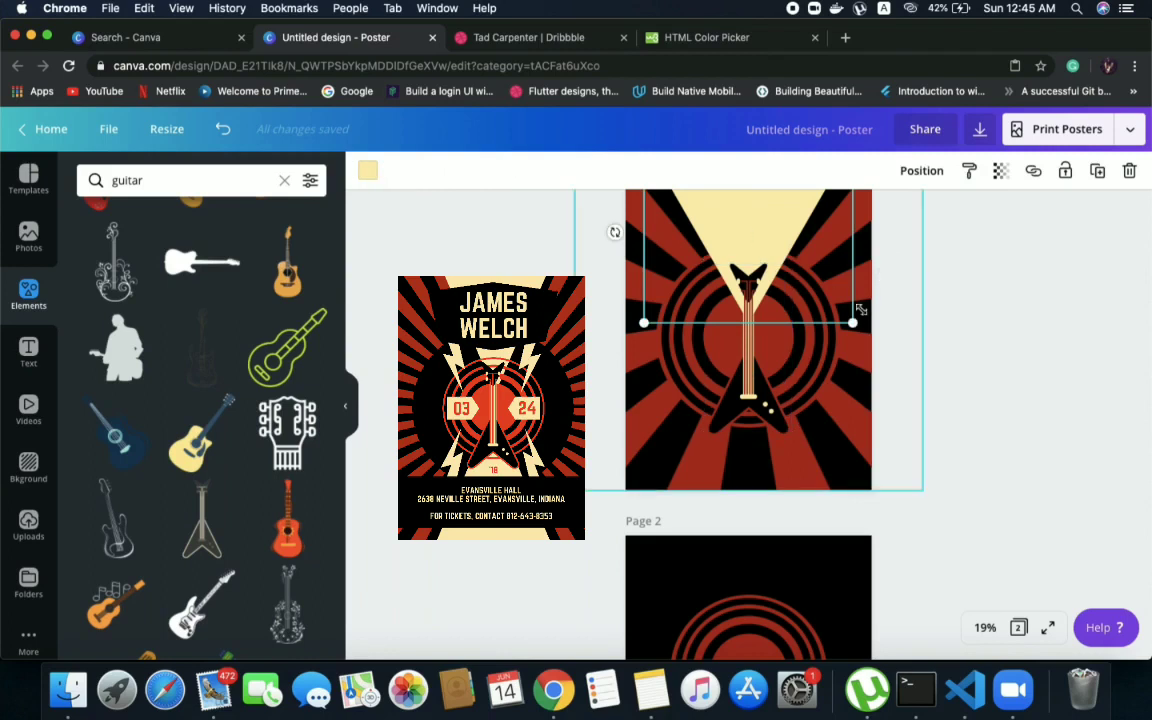
{"action": "left_click_drag", "start_coordinate": [853, 321], "coordinate": [841, 311]}
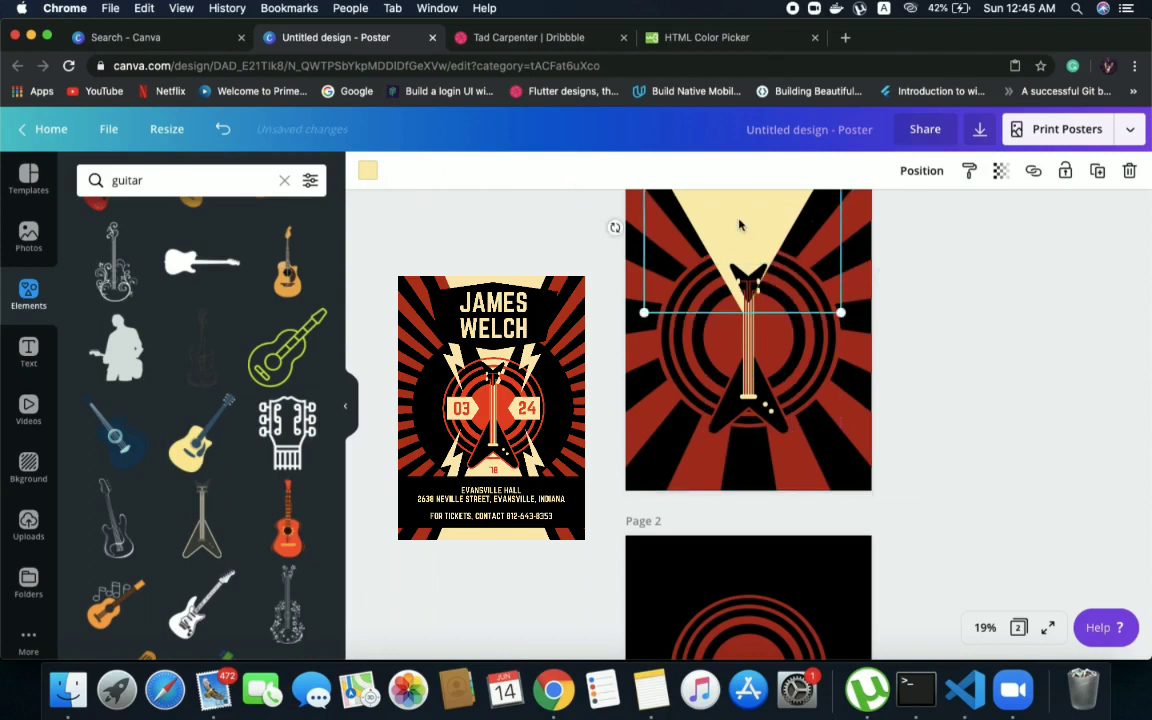
{"action": "left_click_drag", "start_coordinate": [741, 225], "coordinate": [746, 226]}
{"action": "left_click", "coordinate": [1044, 283]}
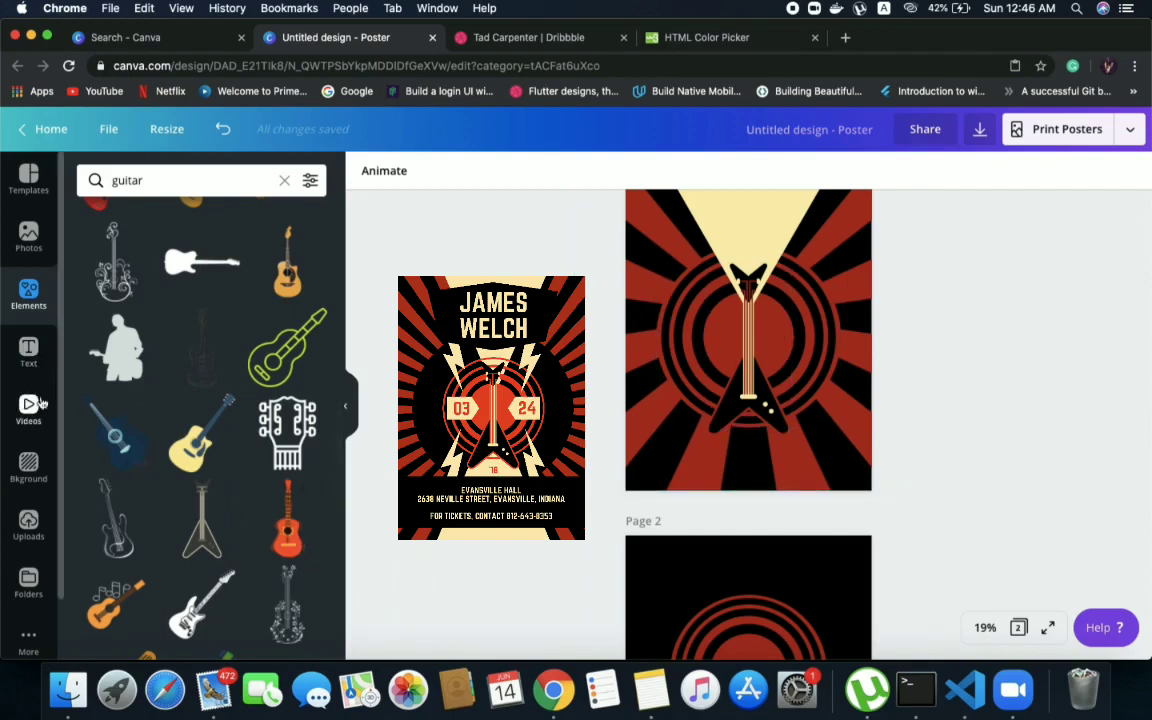
Clear the guitar search, look through the full Shapes collection and add the flat-topped hexagon to page 1
{"action": "left_click", "coordinate": [284, 180]}
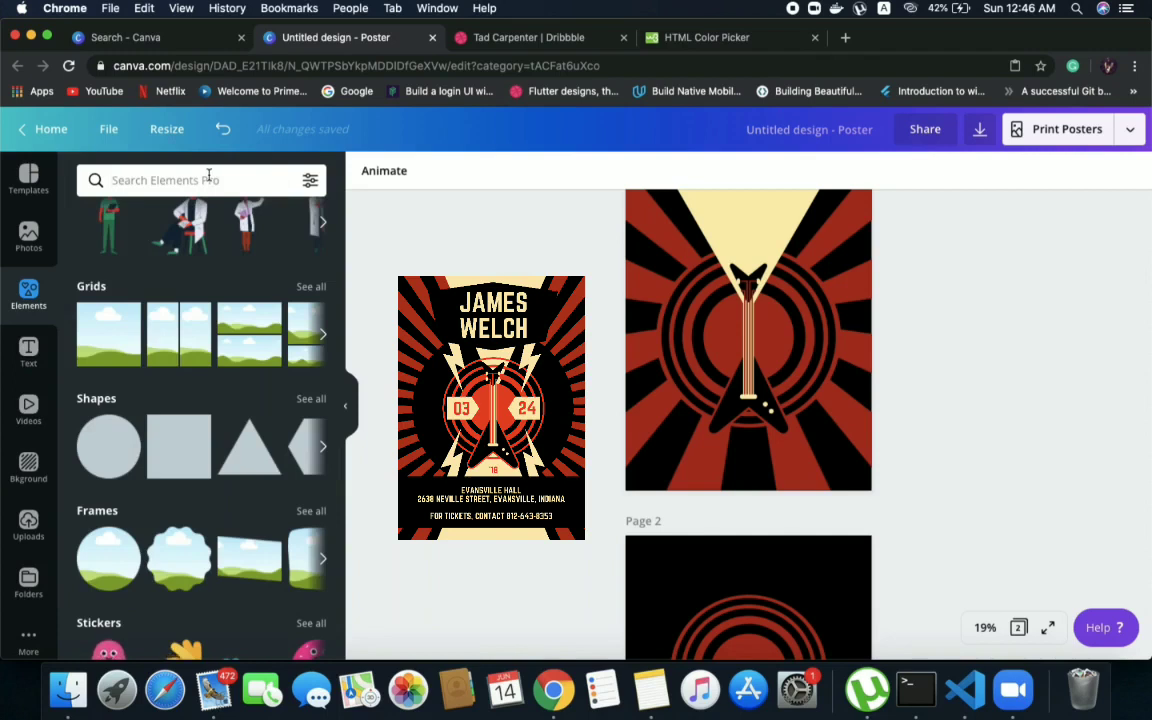
{"action": "left_click", "coordinate": [306, 399]}
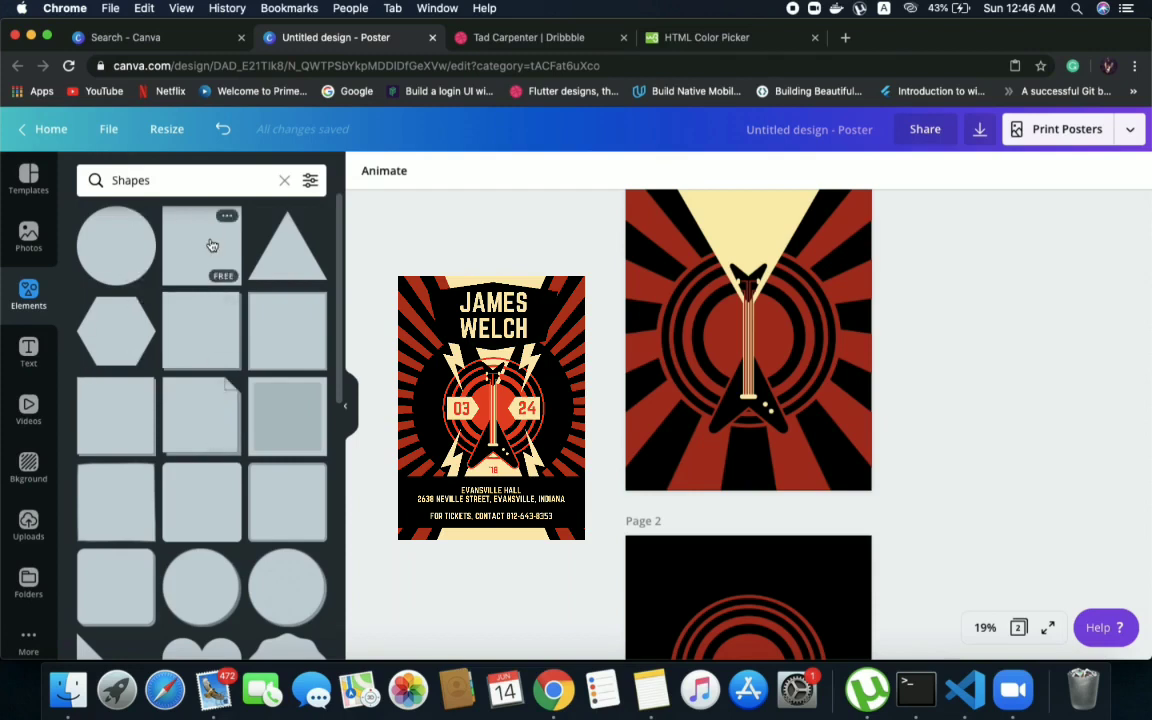
{"action": "scroll", "coordinate": [200, 410], "scroll_direction": "down", "scroll_amount": 2}
{"action": "scroll", "coordinate": [197, 415], "scroll_direction": "down", "scroll_amount": 8}
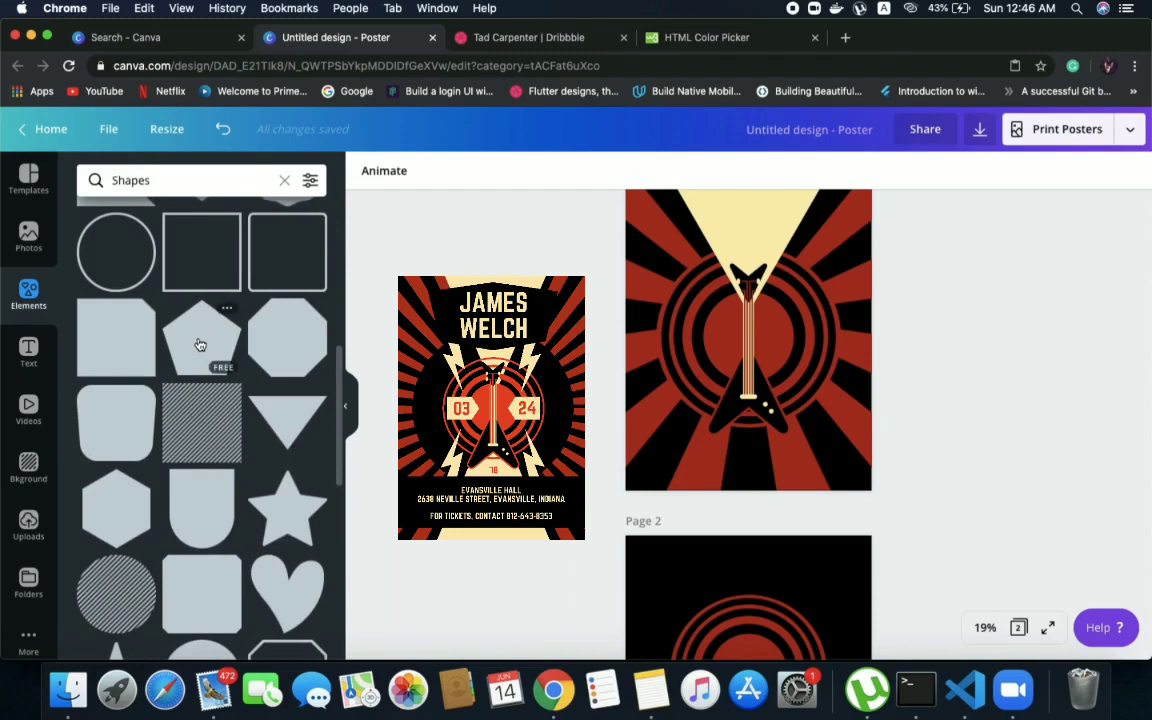
{"action": "scroll", "coordinate": [199, 343], "scroll_direction": "up", "scroll_amount": 10}
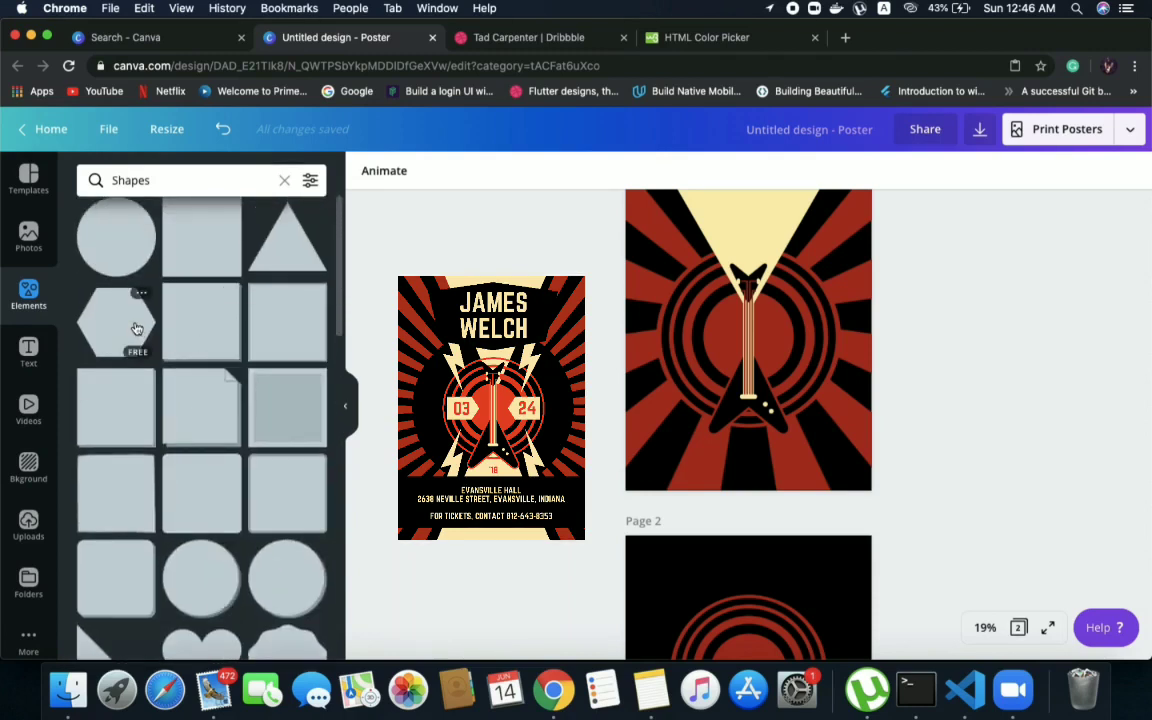
{"action": "scroll", "coordinate": [154, 360], "scroll_direction": "down", "scroll_amount": 3}
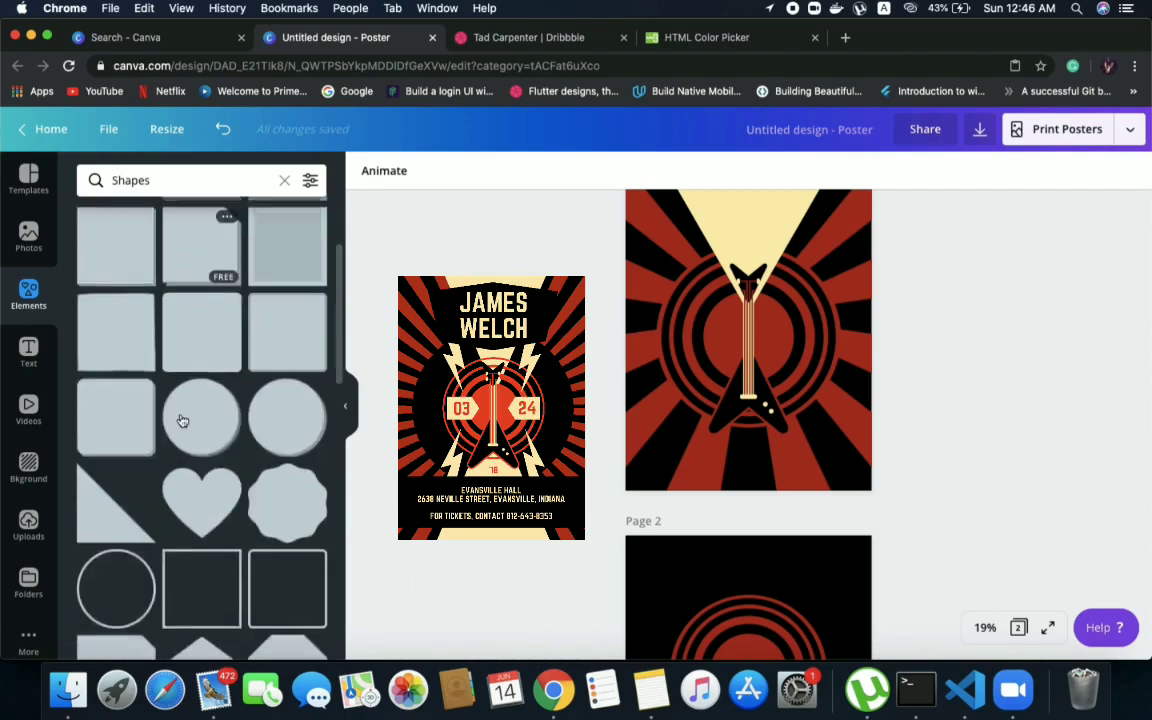
{"action": "scroll", "coordinate": [180, 419], "scroll_direction": "up", "scroll_amount": 2}
{"action": "left_click", "coordinate": [109, 263]}
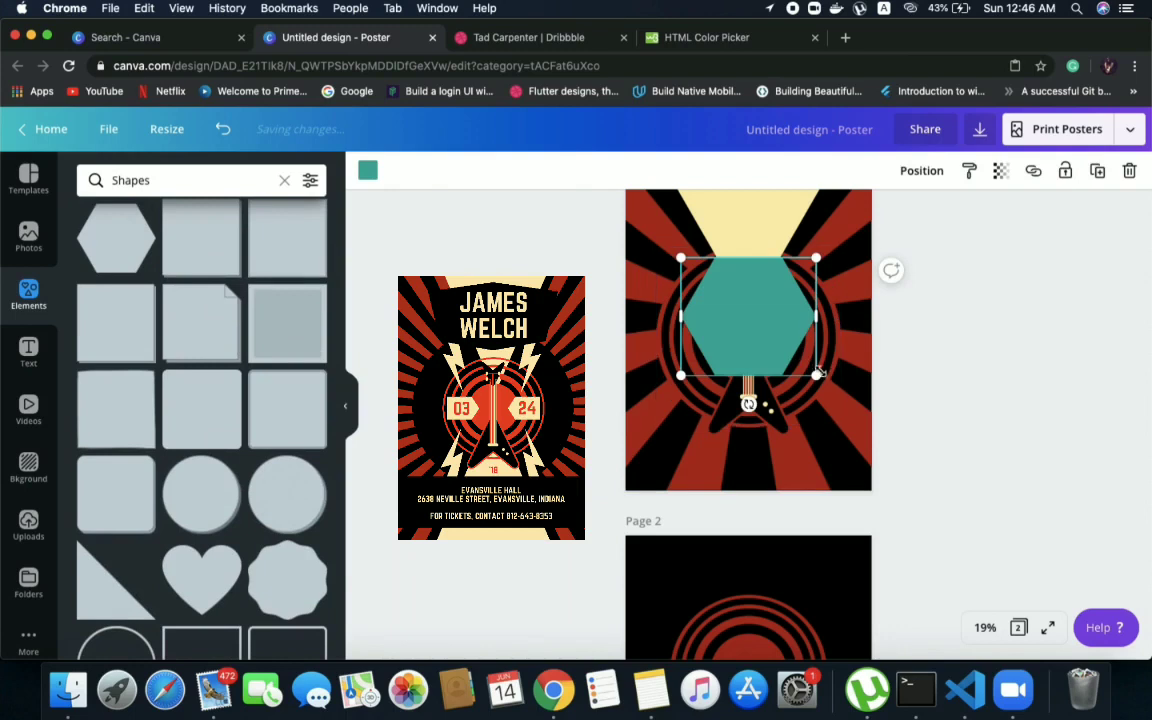
Stretch the hexagon wider, scale it down and move it up over the cream triangle above the guitar
{"action": "left_click_drag", "start_coordinate": [815, 377], "coordinate": [817, 368]}
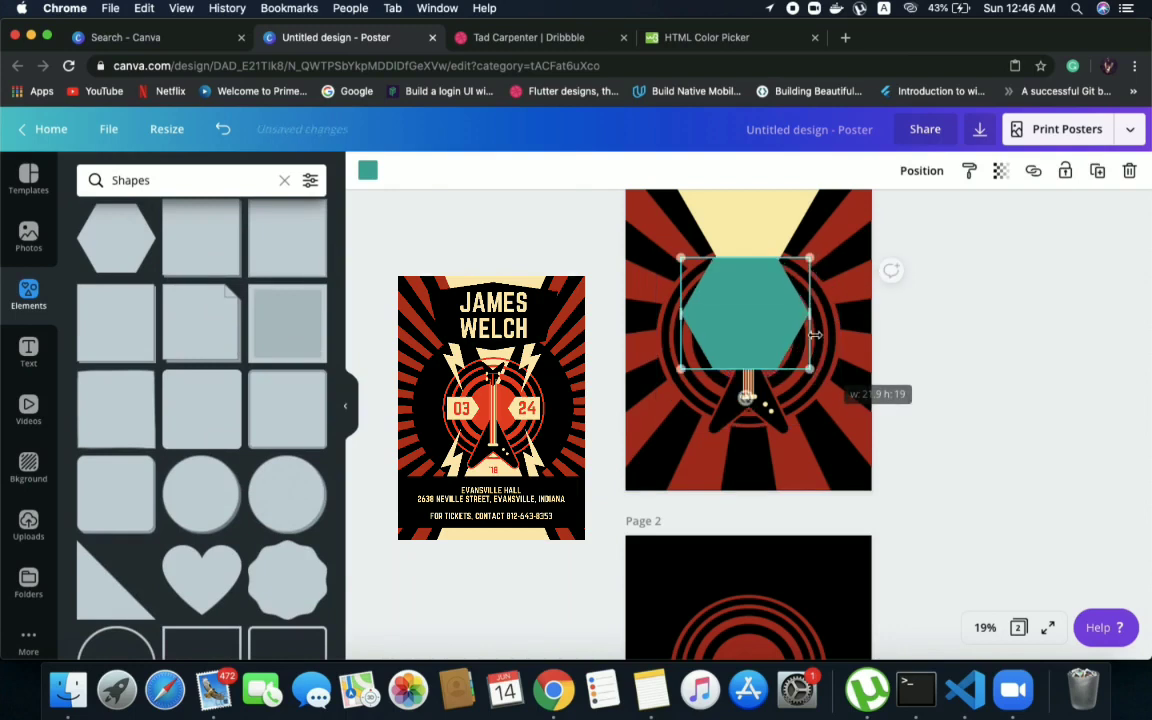
{"action": "left_click_drag", "start_coordinate": [815, 313], "coordinate": [864, 312]}
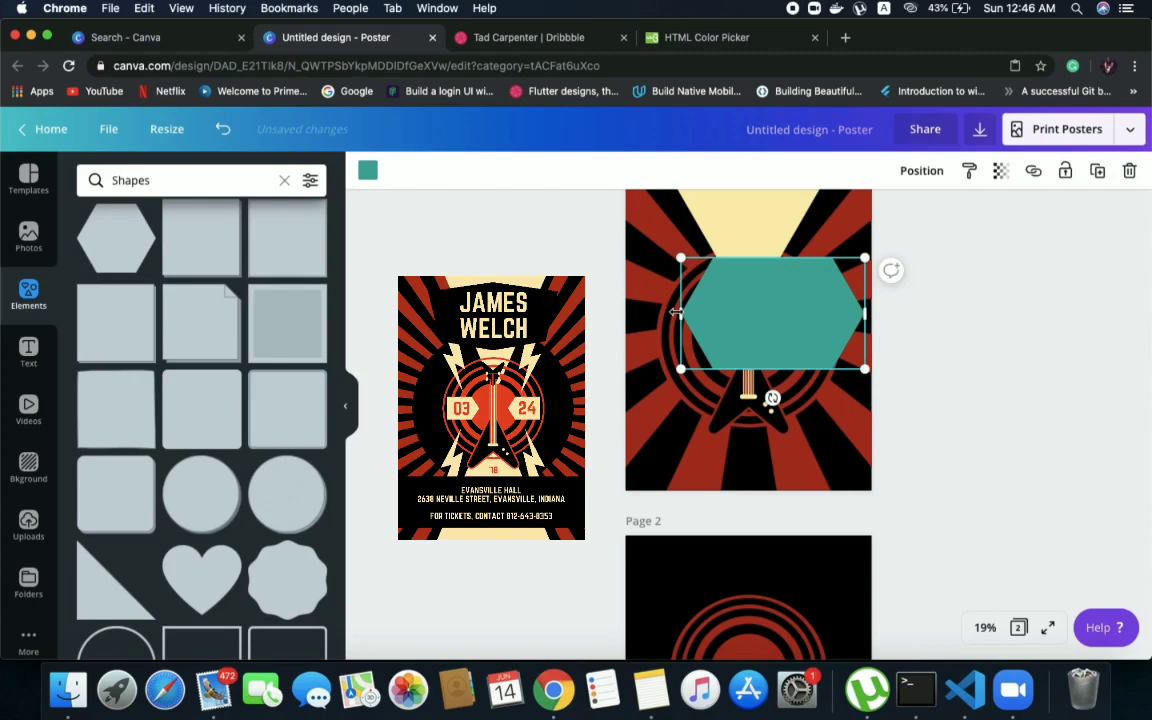
{"action": "left_click_drag", "start_coordinate": [679, 370], "coordinate": [696, 345]}
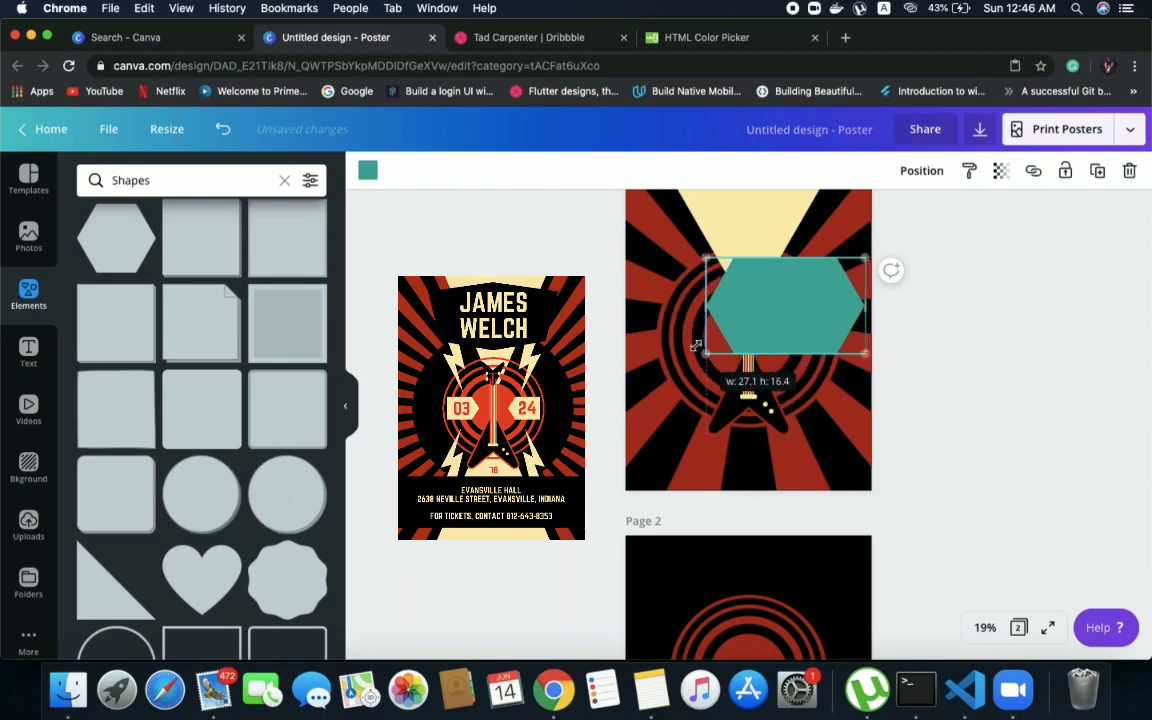
{"action": "left_click_drag", "start_coordinate": [761, 303], "coordinate": [684, 272]}
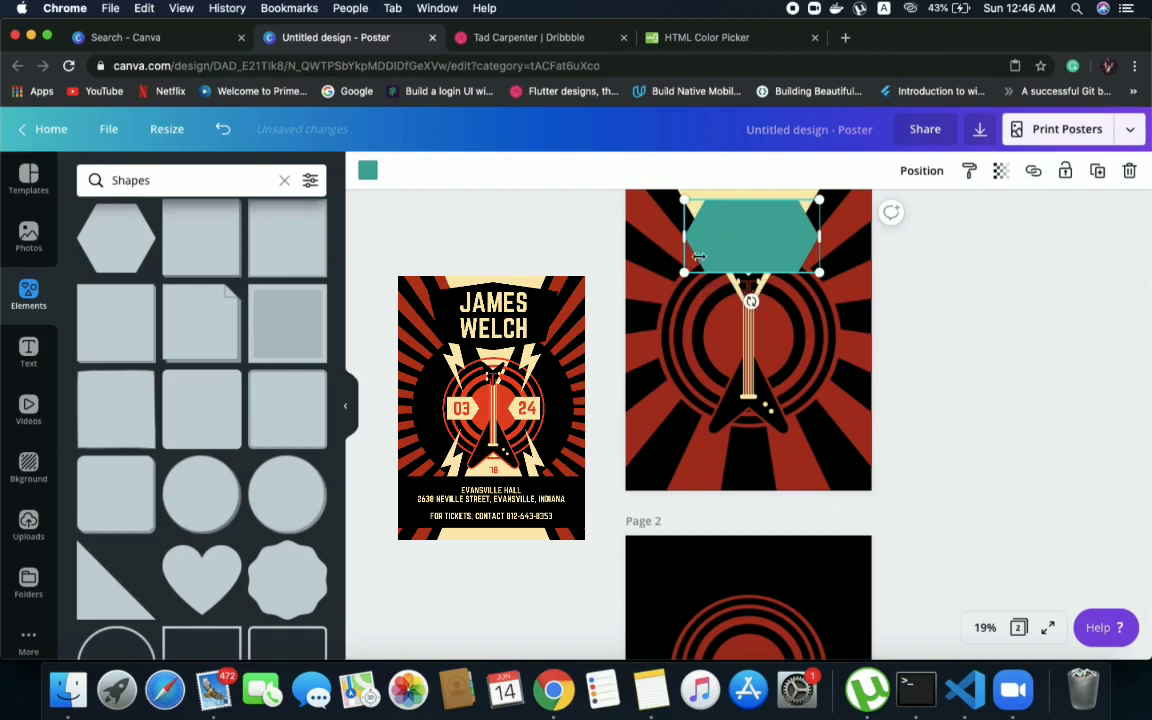
{"action": "left_click_drag", "start_coordinate": [751, 301], "coordinate": [787, 320]}
{"action": "left_click_drag", "start_coordinate": [767, 320], "coordinate": [767, 322]}
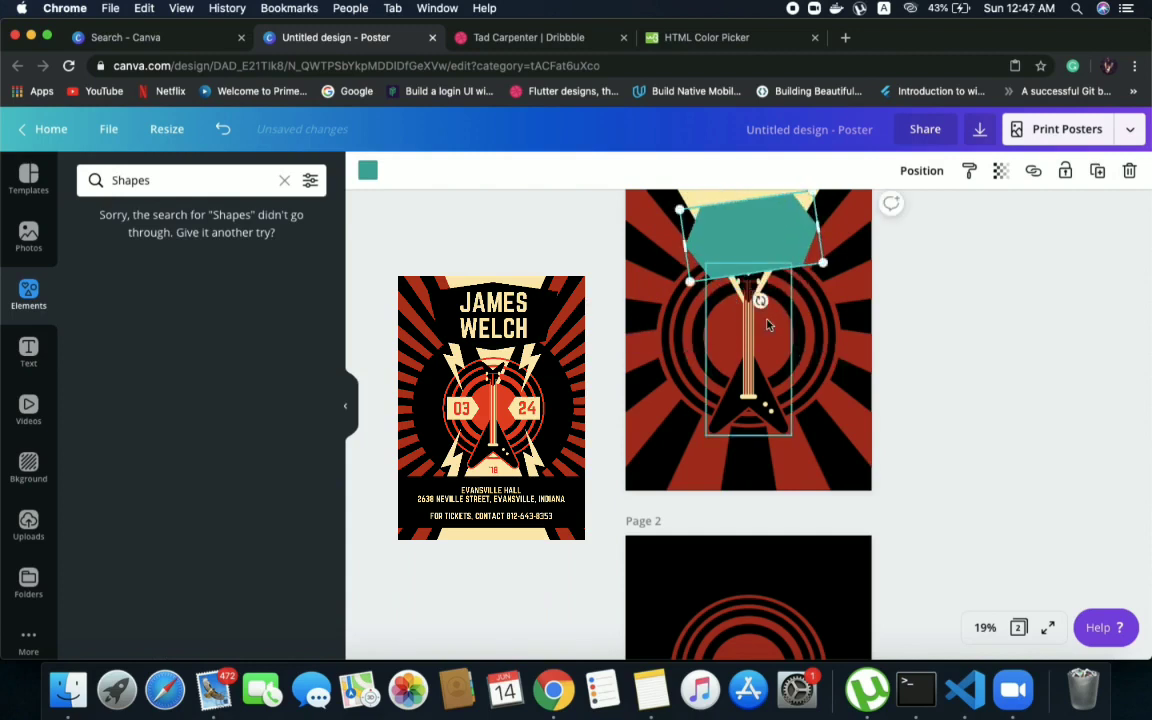
{"action": "key", "text": "super+z"}
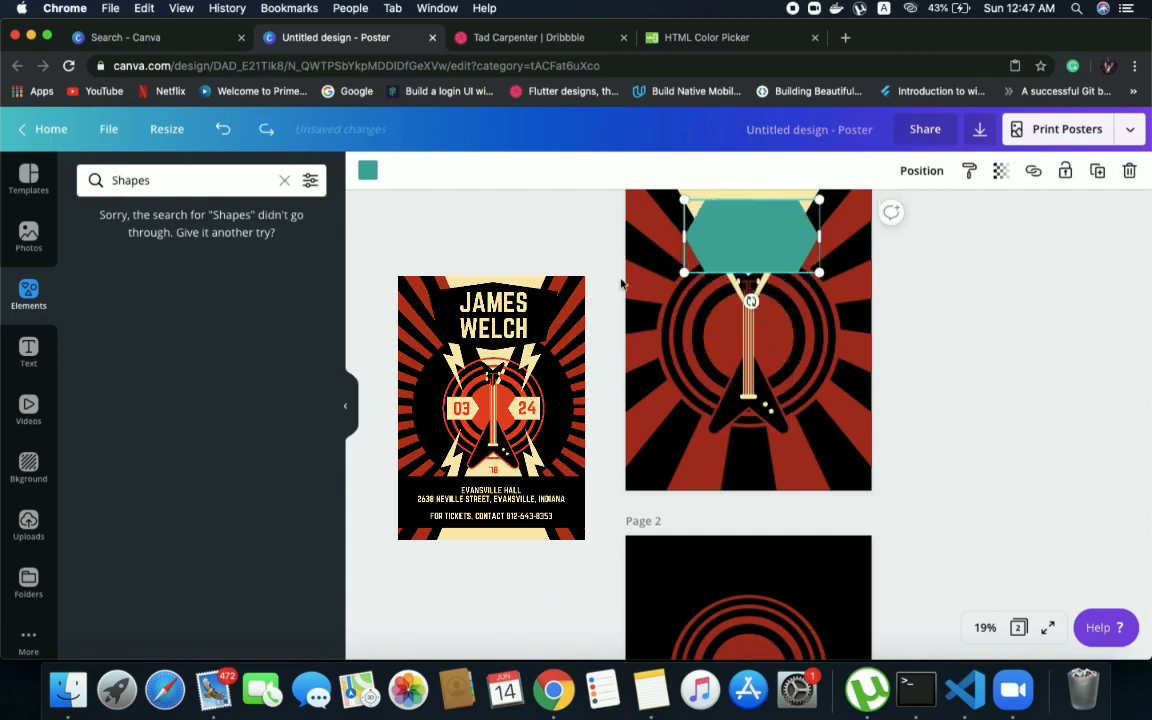
Rotate the hexagon 90° so a corner points up, resize it to about 17.4 along its stretched side and centre it over the cream triangle
{"action": "left_click_drag", "start_coordinate": [730, 245], "coordinate": [644, 270]}
{"action": "left_click_drag", "start_coordinate": [748, 205], "coordinate": [743, 251]}
{"action": "left_click_drag", "start_coordinate": [787, 344], "coordinate": [856, 358]}
{"action": "left_click_drag", "start_coordinate": [792, 301], "coordinate": [747, 265]}
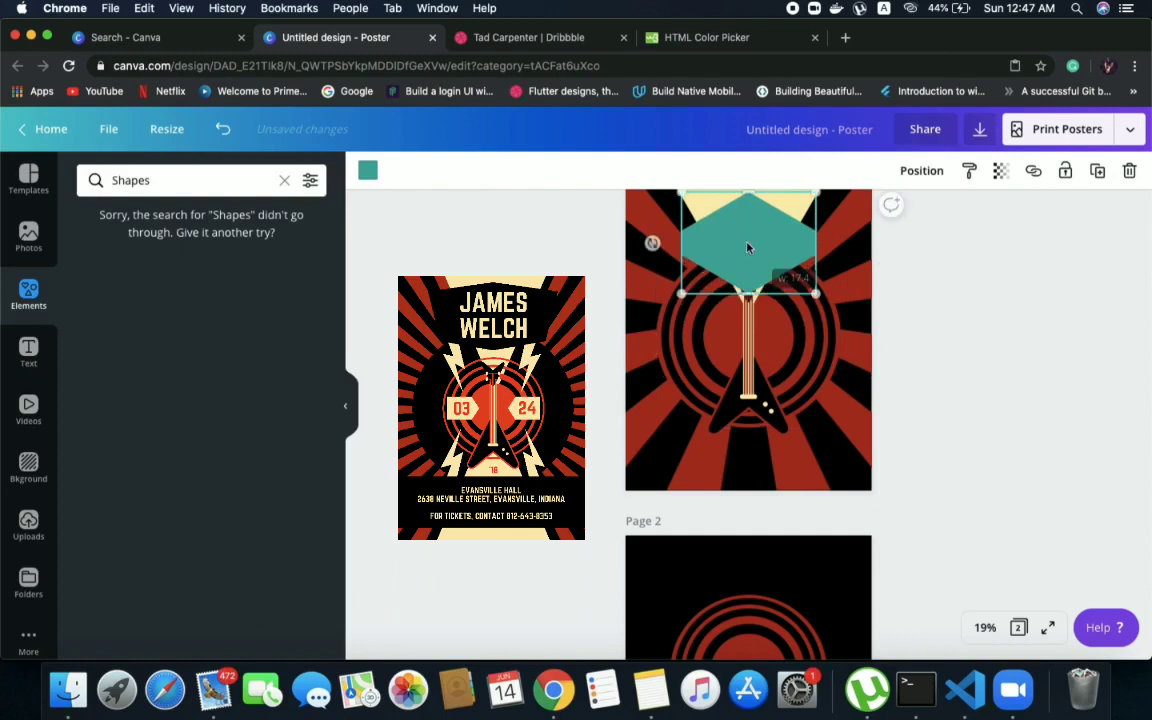
Shrink the teal hexagon on page 1 and reposition it over the cream triangle just above the guitar's headstock
{"action": "left_click_drag", "start_coordinate": [681, 296], "coordinate": [735, 215]}
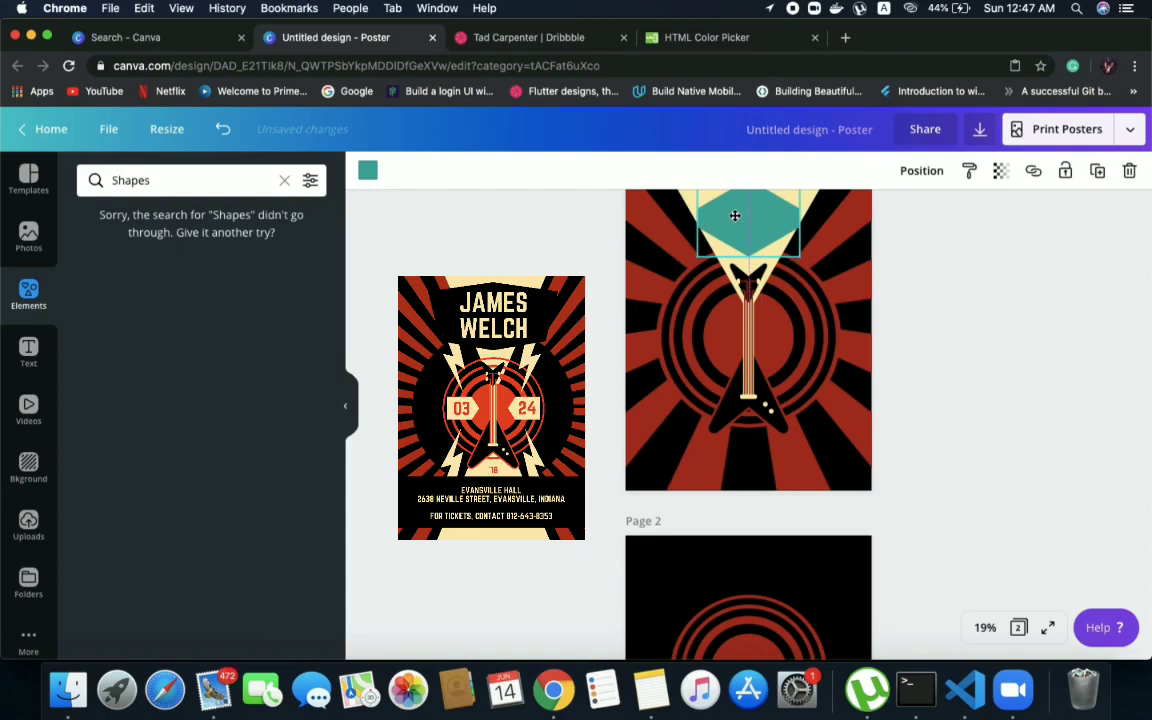
{"action": "left_click_drag", "start_coordinate": [735, 215], "coordinate": [735, 220]}
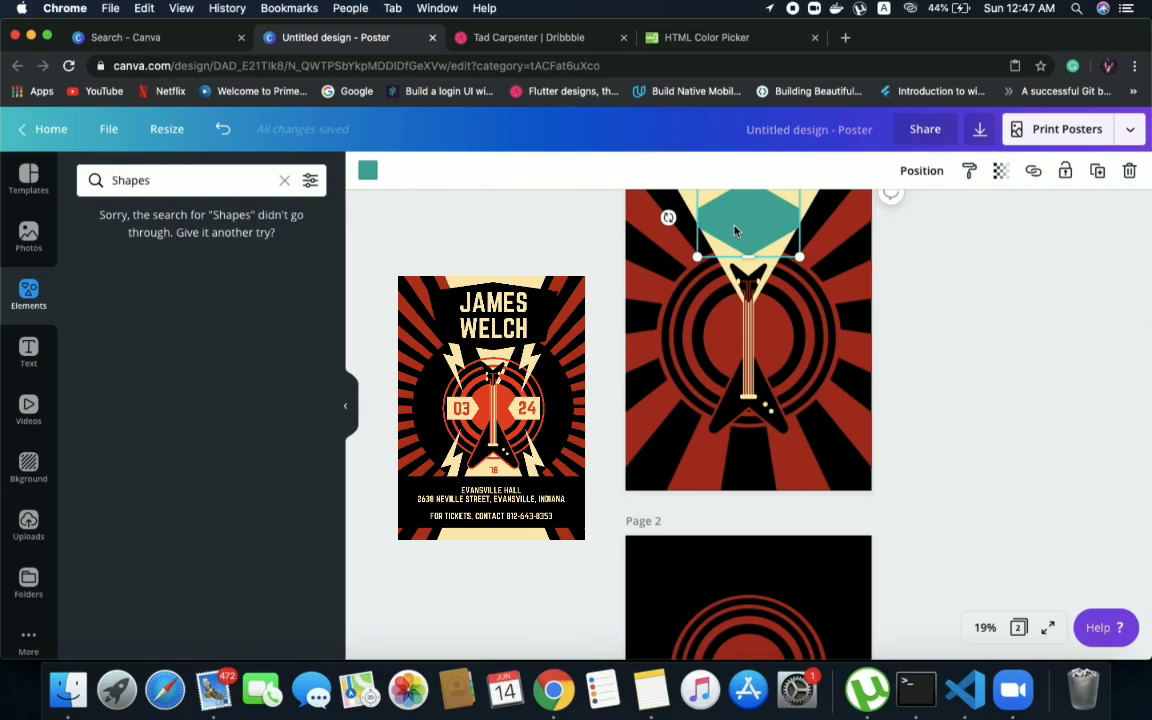
{"action": "mouse_move", "coordinate": [735, 231]}
{"action": "left_mouse_down"}
{"action": "mouse_move", "coordinate": [706, 200]}
{"action": "mouse_move", "coordinate": [723, 240]}
{"action": "left_mouse_up"}
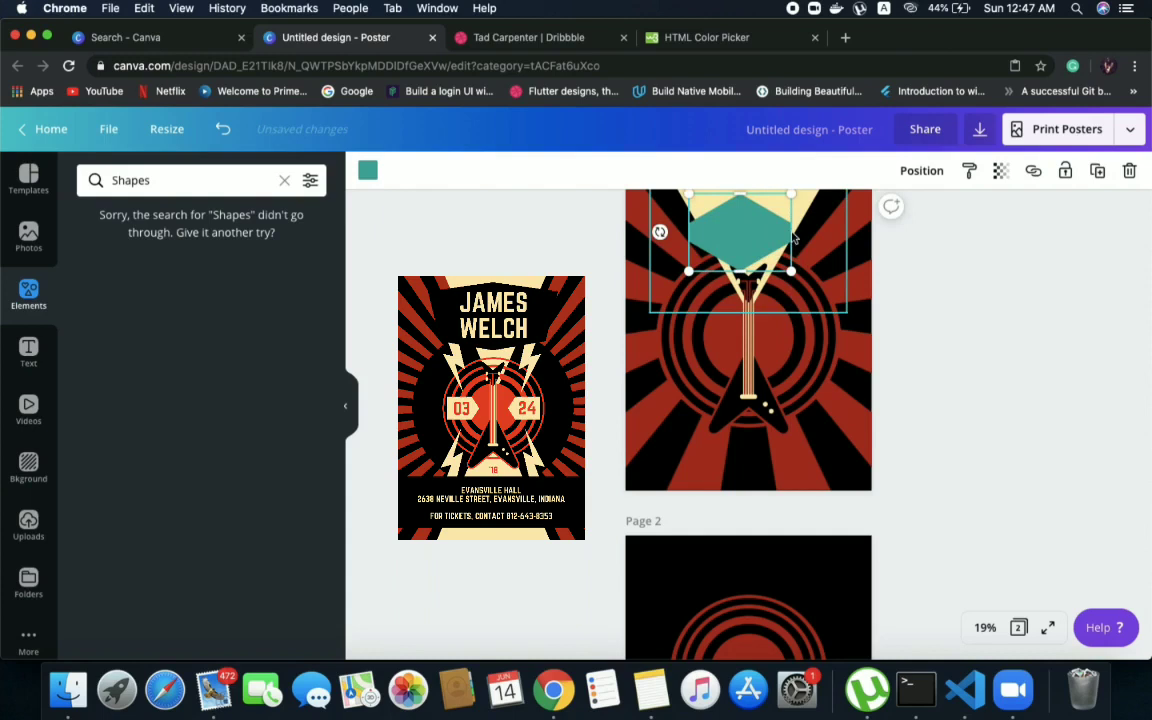
{"action": "mouse_move", "coordinate": [768, 233]}
{"action": "left_mouse_down"}
{"action": "mouse_move", "coordinate": [786, 234]}
{"action": "mouse_move", "coordinate": [774, 236]}
{"action": "left_mouse_up"}
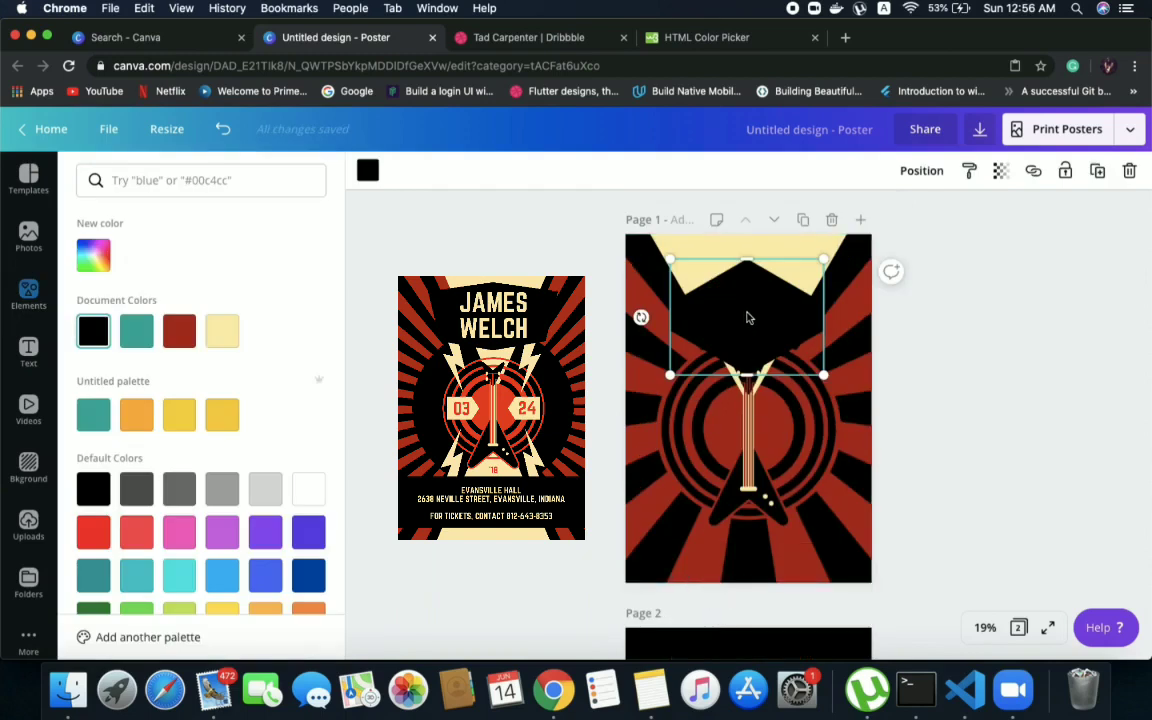
Move the black hexagon aside to page 2 and fit the black panel across the cream triangle, leaving cream showing above and below
{"action": "scroll", "coordinate": [747, 318], "scroll_direction": "down", "scroll_amount": 2}
{"action": "left_click_drag", "start_coordinate": [743, 283], "coordinate": [720, 706]}
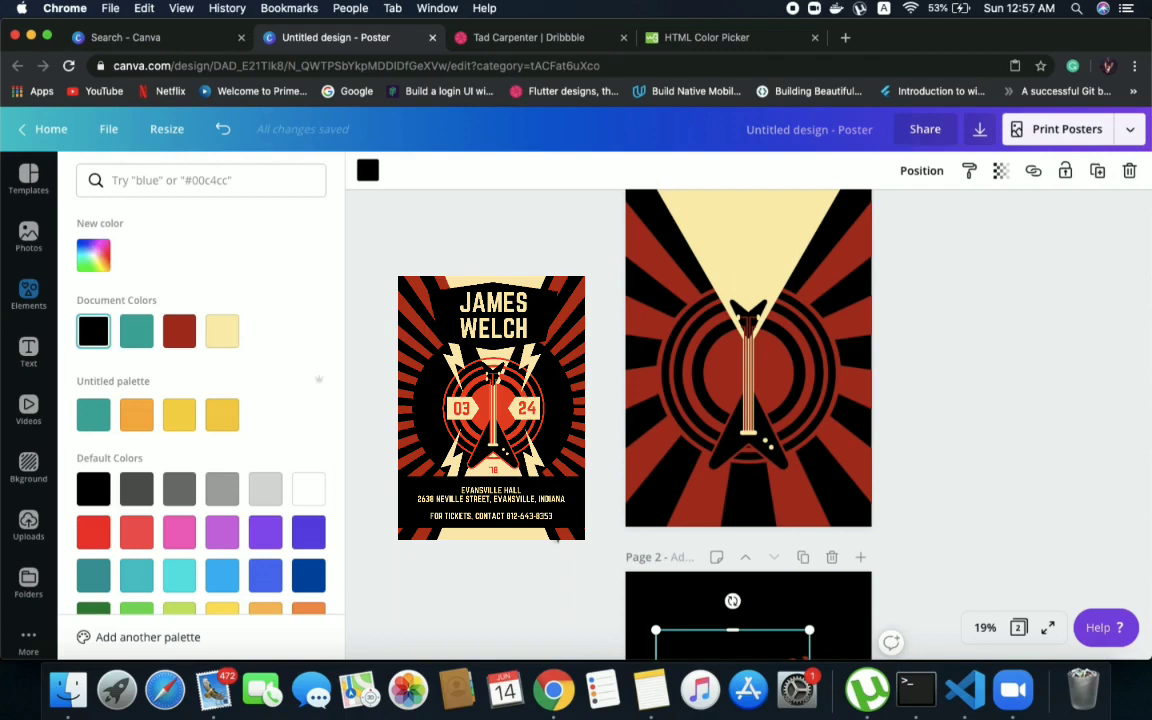
{"action": "left_click_drag", "start_coordinate": [686, 607], "coordinate": [710, 241]}
{"action": "left_click_drag", "start_coordinate": [833, 204], "coordinate": [786, 229]}
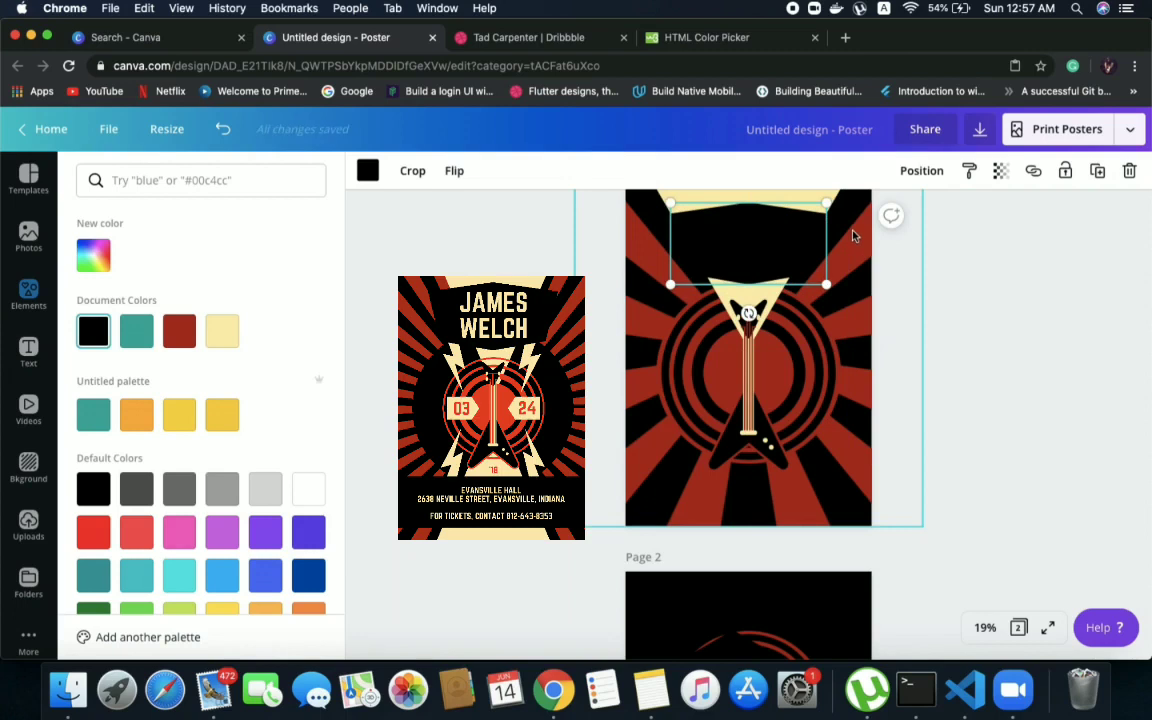
{"action": "left_click_drag", "start_coordinate": [826, 203], "coordinate": [831, 204]}
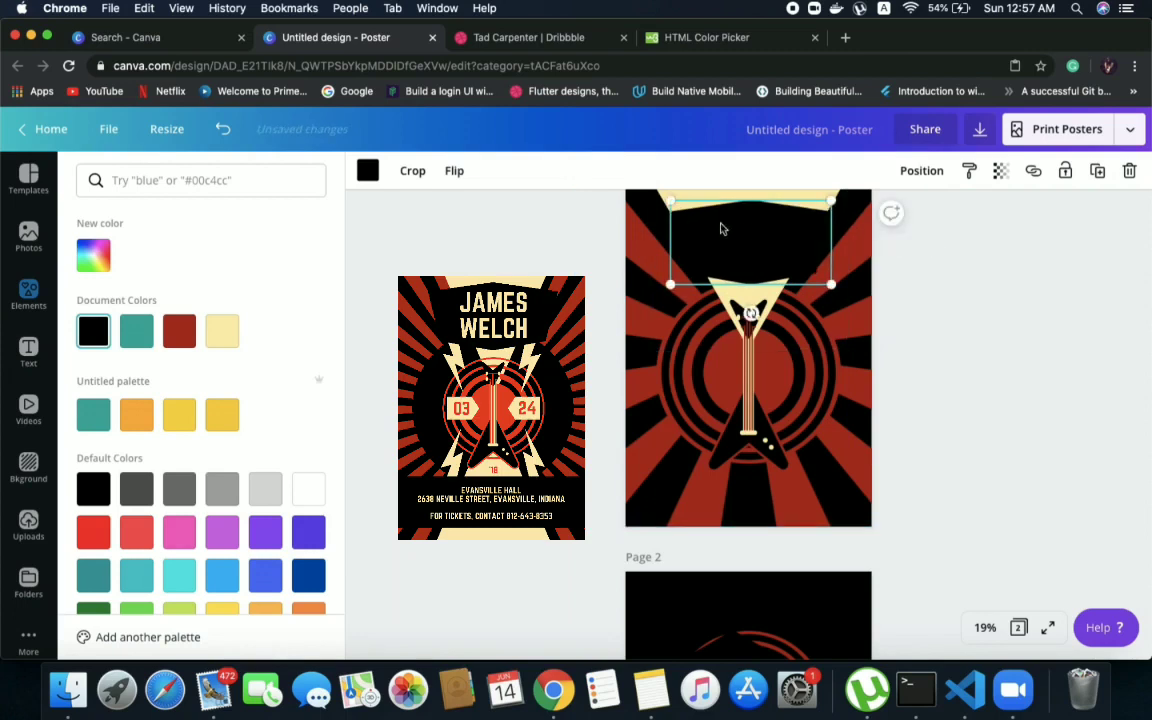
{"action": "left_click", "coordinate": [639, 208]}
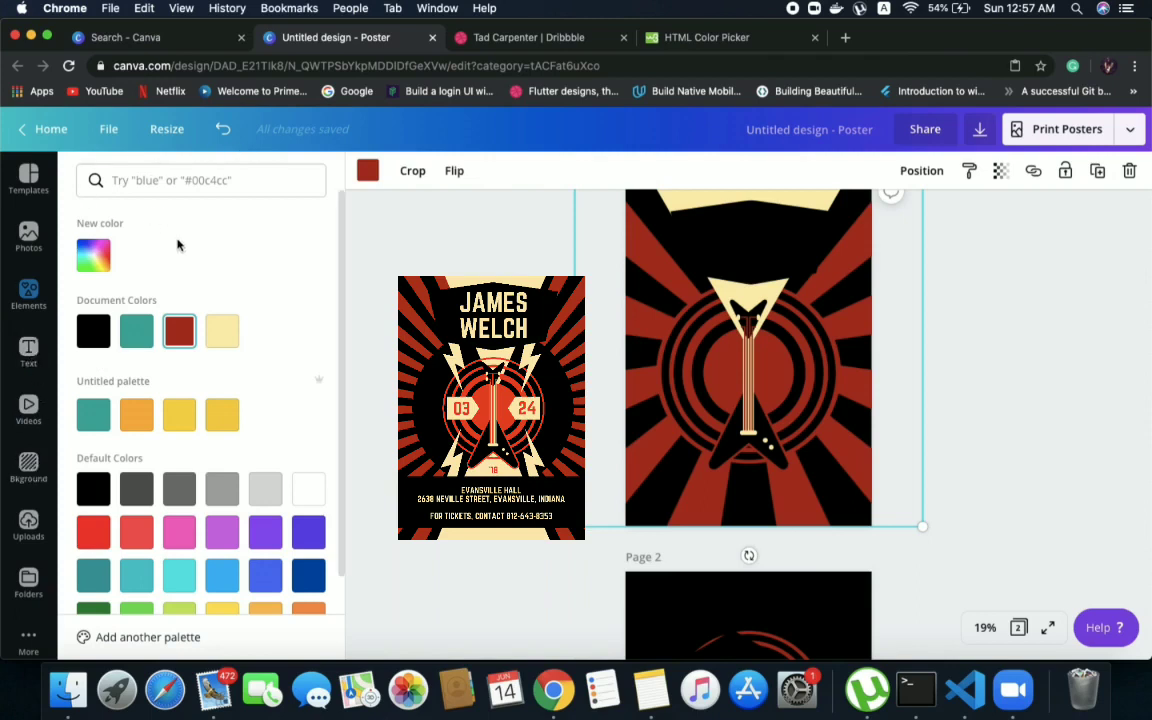
{"action": "left_click", "coordinate": [411, 214]}
Add a circle to page 1, enlarge it to nearly the page width over the rings and guitar, and colour it black
{"action": "left_click_drag", "start_coordinate": [128, 248], "coordinate": [690, 280]}
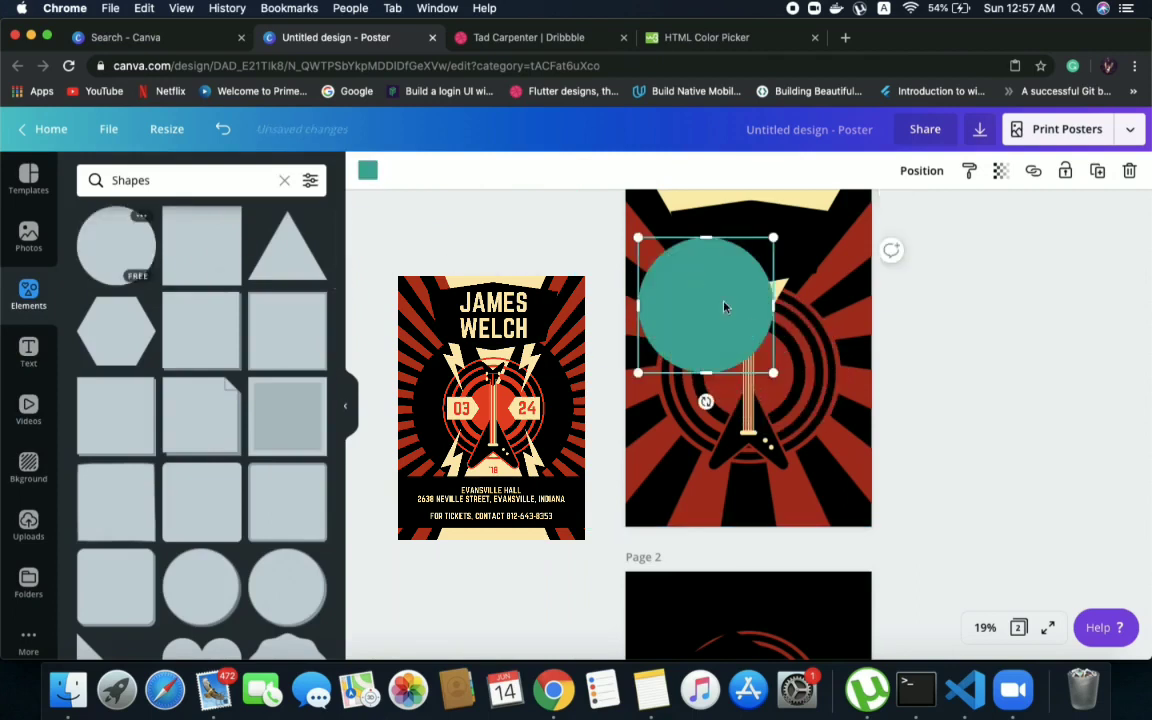
{"action": "left_click_drag", "start_coordinate": [804, 419], "coordinate": [850, 518]}
{"action": "left_click_drag", "start_coordinate": [760, 361], "coordinate": [757, 373]}
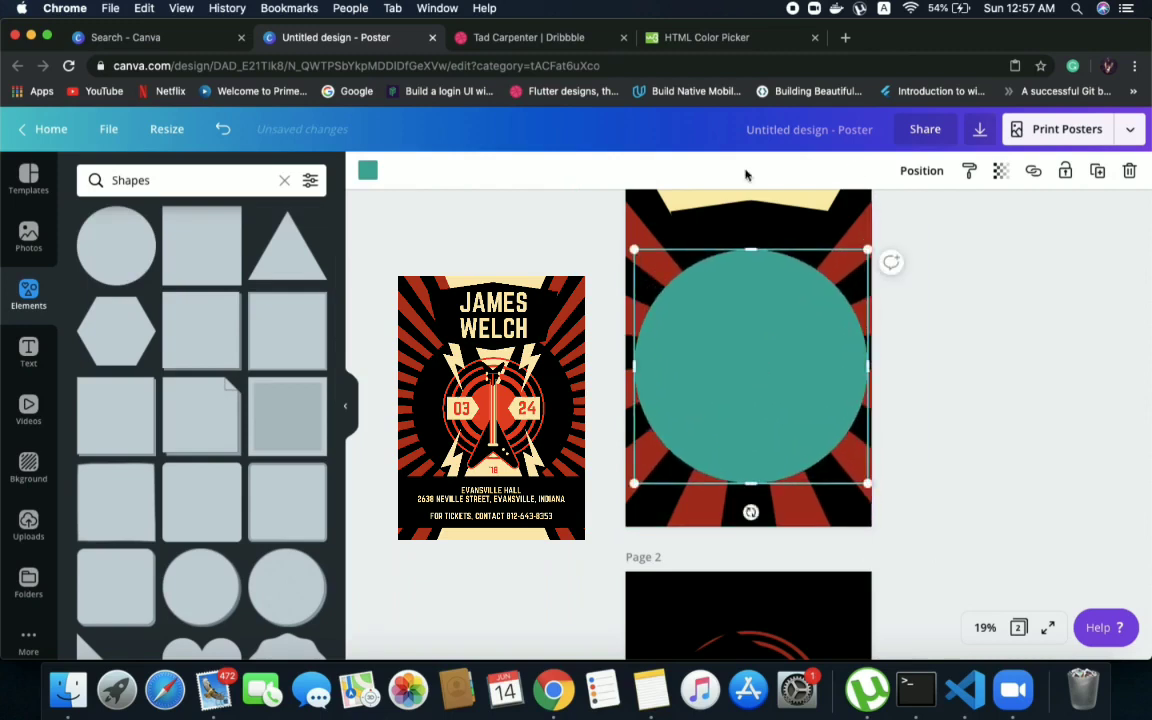
{"action": "left_click", "coordinate": [367, 170]}
{"action": "left_click", "coordinate": [93, 330]}
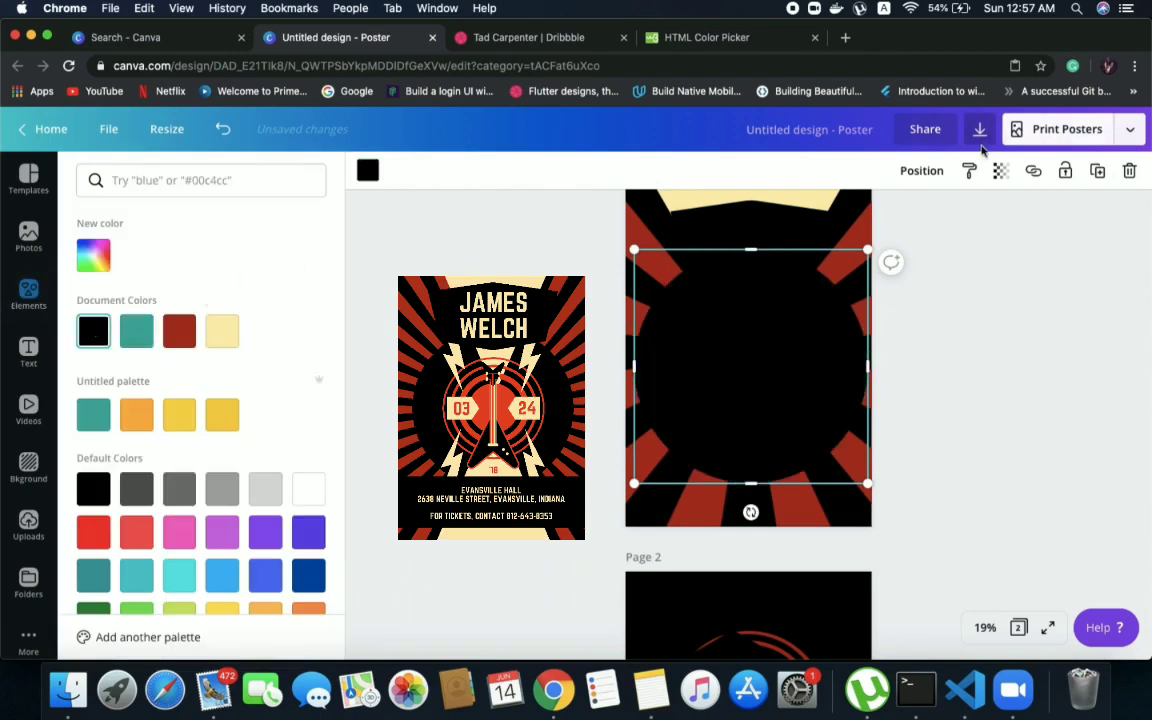
Layer the black circle behind the rings, cream triangle and guitar but in front of the red sunburst rays
{"action": "left_click", "coordinate": [923, 171]}
{"action": "left_click", "coordinate": [862, 224]}
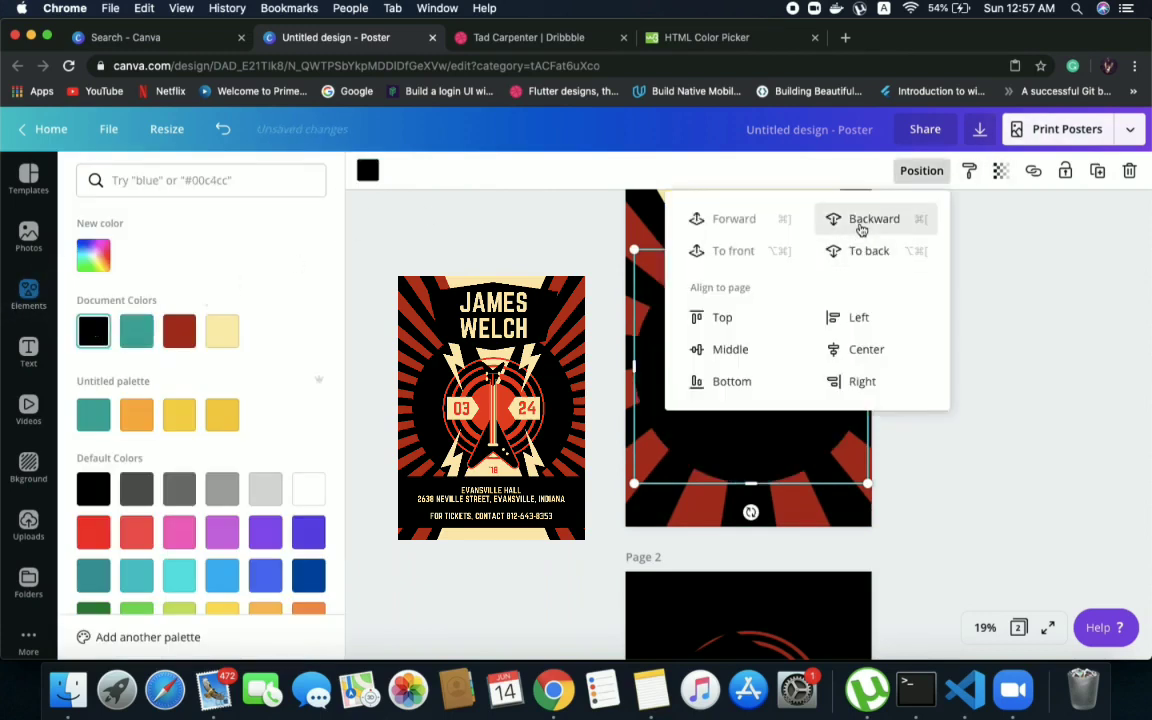
{"action": "left_click", "coordinate": [861, 229]}
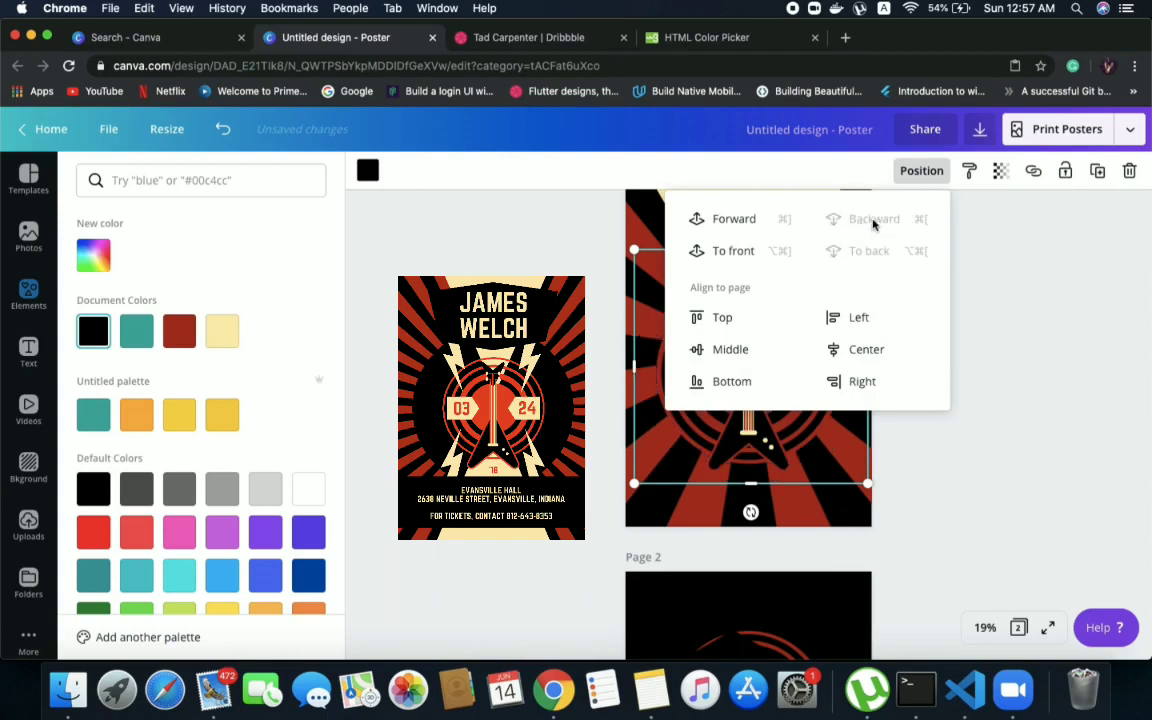
{"action": "left_click", "coordinate": [722, 220]}
{"action": "left_click", "coordinate": [1121, 331]}
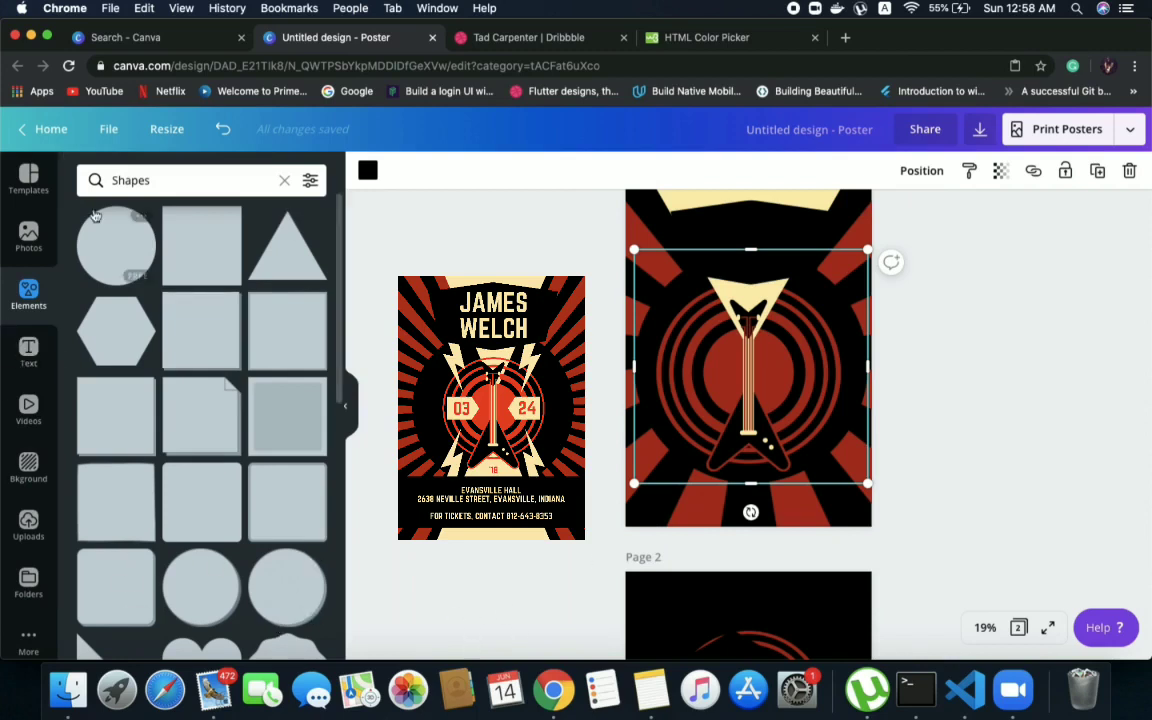
Clear the Shapes search and search the elements for "lightening"
{"action": "left_click", "coordinate": [283, 180]}
{"action": "left_click", "coordinate": [208, 179]}
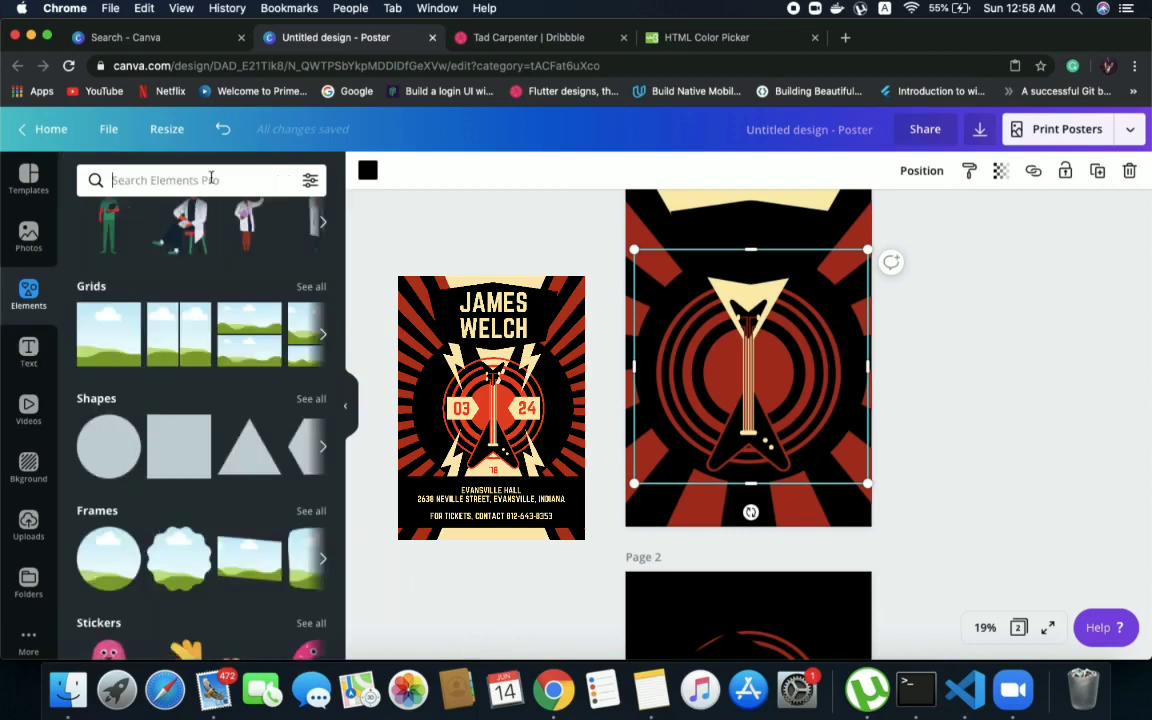
{"action": "type", "text": "lighten"}
{"action": "key", "text": "BackSpace"}
{"action": "type", "text": "ening"}
{"action": "key", "text": "Return"}
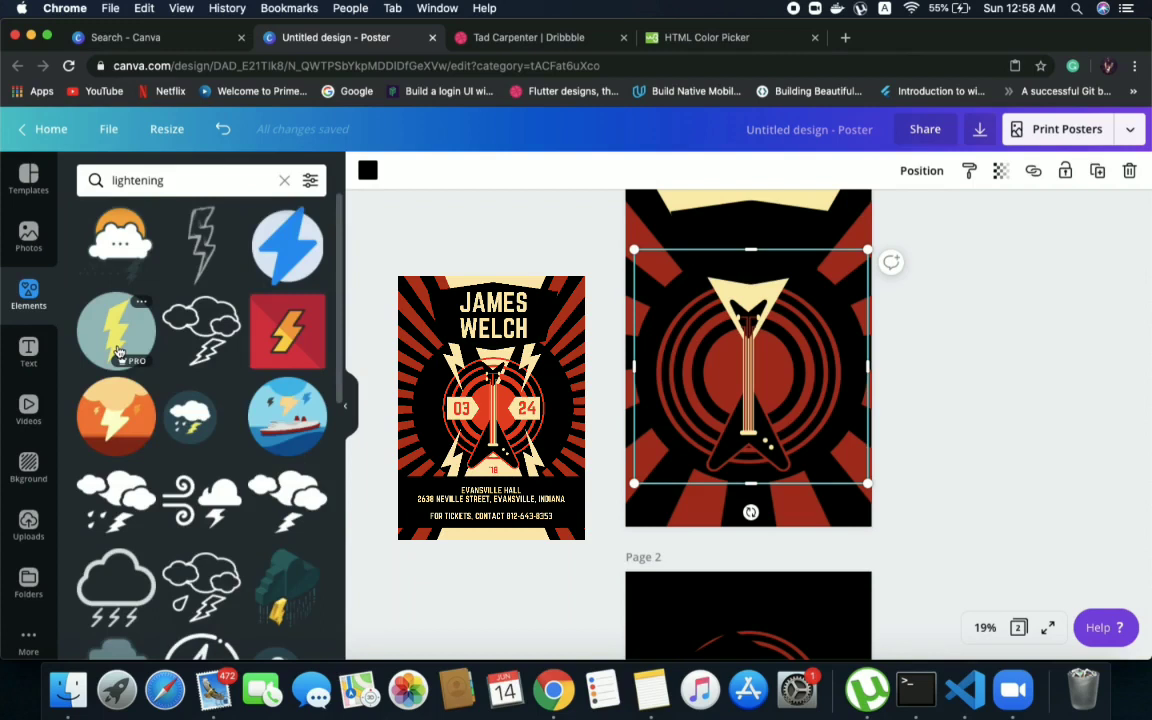
Look through the lightning results for a simple flat bolt that suits the poster
{"action": "scroll", "coordinate": [117, 352], "scroll_direction": "down", "scroll_amount": 2}
{"action": "scroll", "coordinate": [136, 416], "scroll_direction": "down", "scroll_amount": 3}
{"action": "scroll", "coordinate": [136, 414], "scroll_direction": "down", "scroll_amount": 10}
{"action": "scroll", "coordinate": [136, 412], "scroll_direction": "down", "scroll_amount": 4}
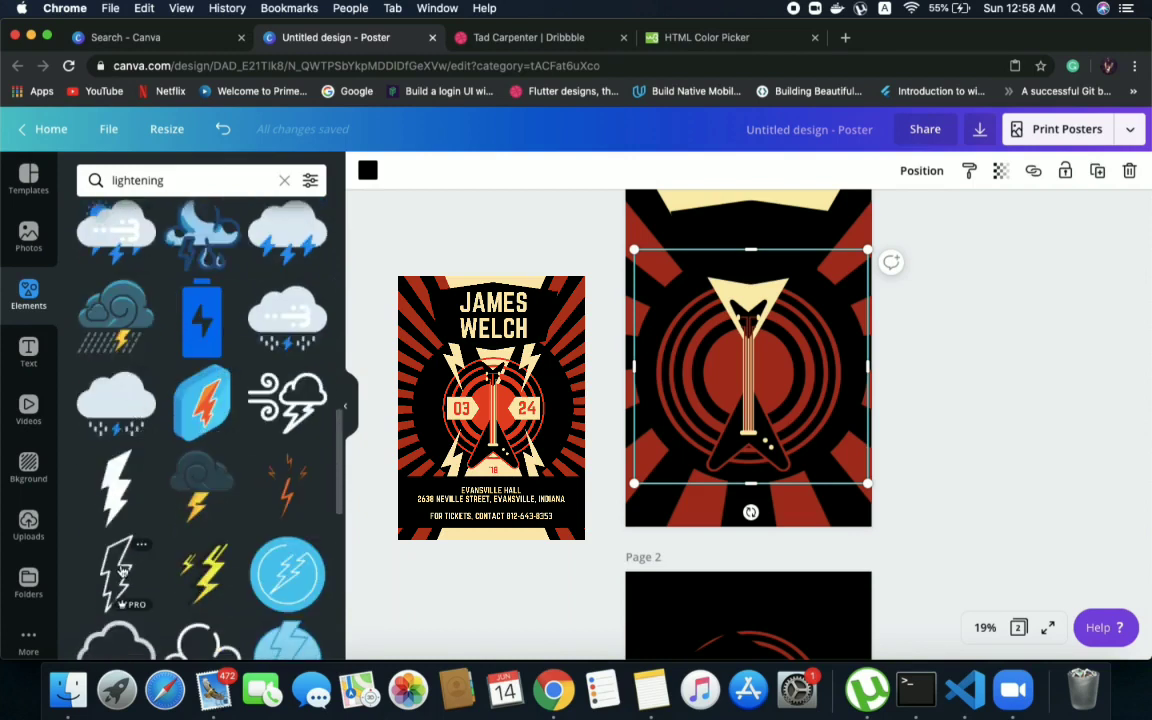
{"action": "scroll", "coordinate": [120, 568], "scroll_direction": "down", "scroll_amount": 6}
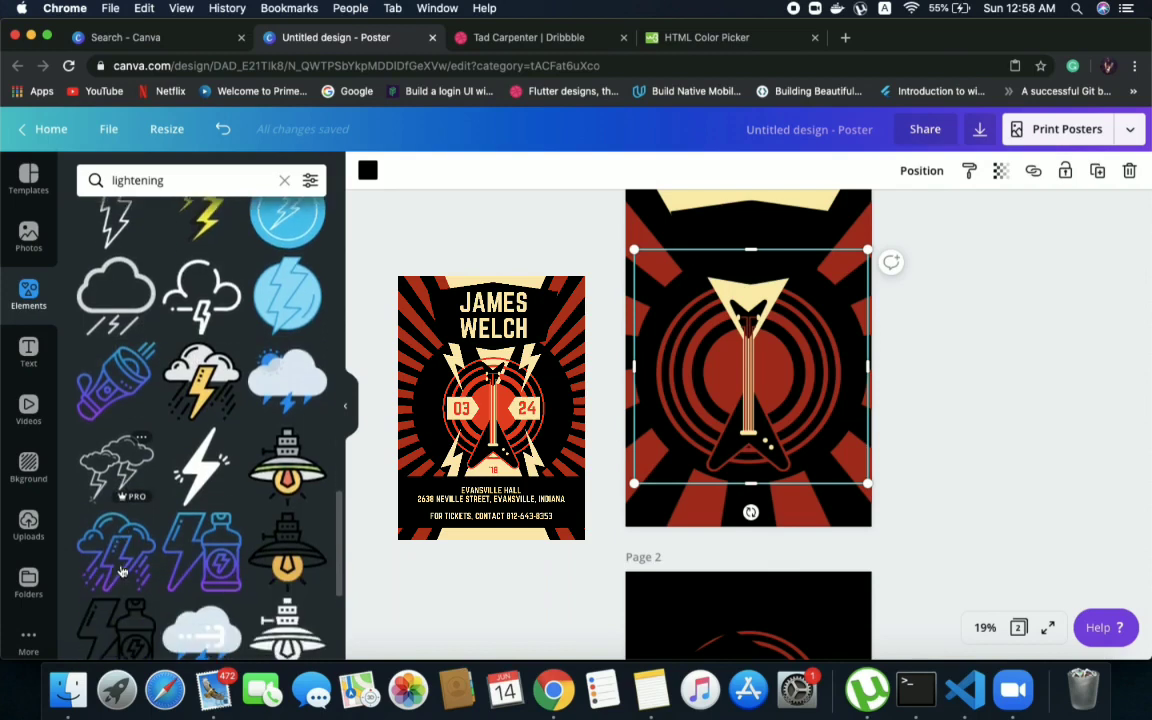
{"action": "scroll", "coordinate": [120, 572], "scroll_direction": "down", "scroll_amount": 5}
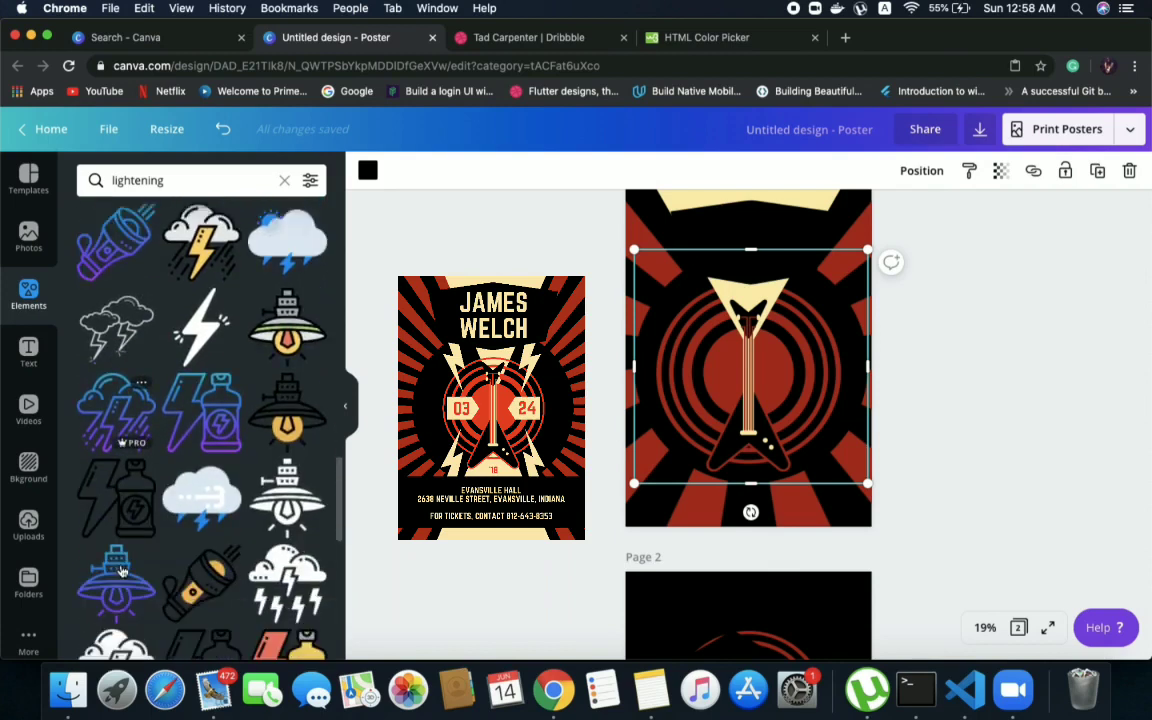
{"action": "scroll", "coordinate": [120, 570], "scroll_direction": "down", "scroll_amount": 5}
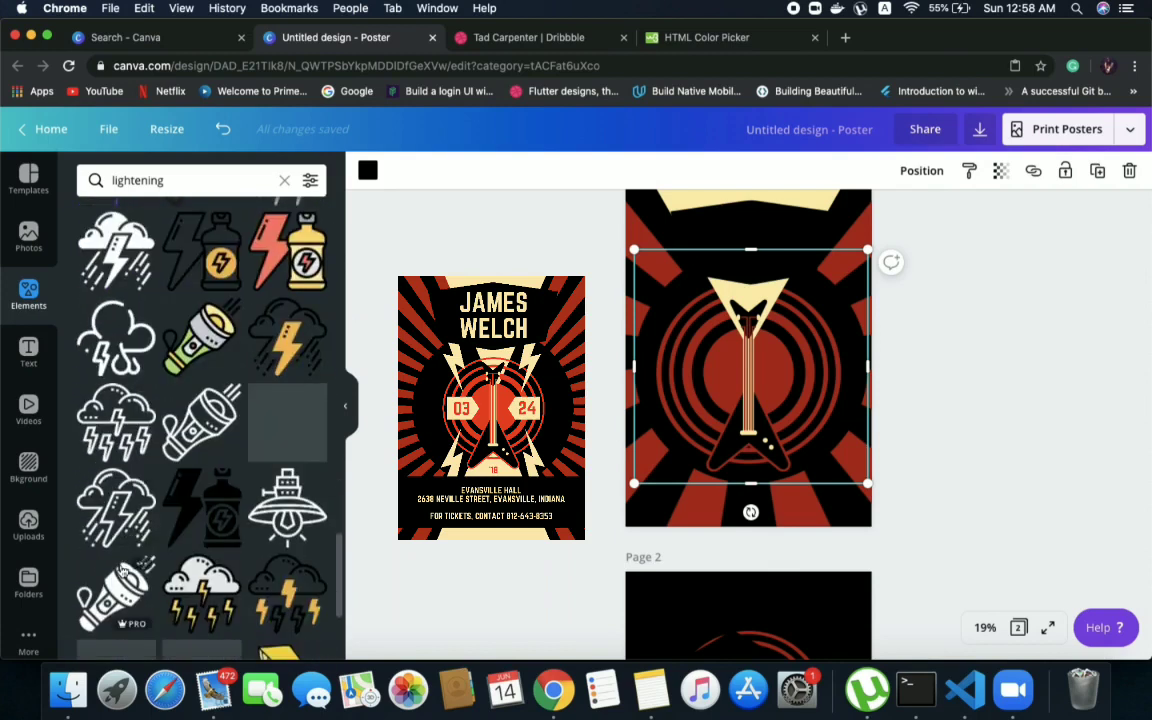
{"action": "scroll", "coordinate": [120, 572], "scroll_direction": "down", "scroll_amount": 2}
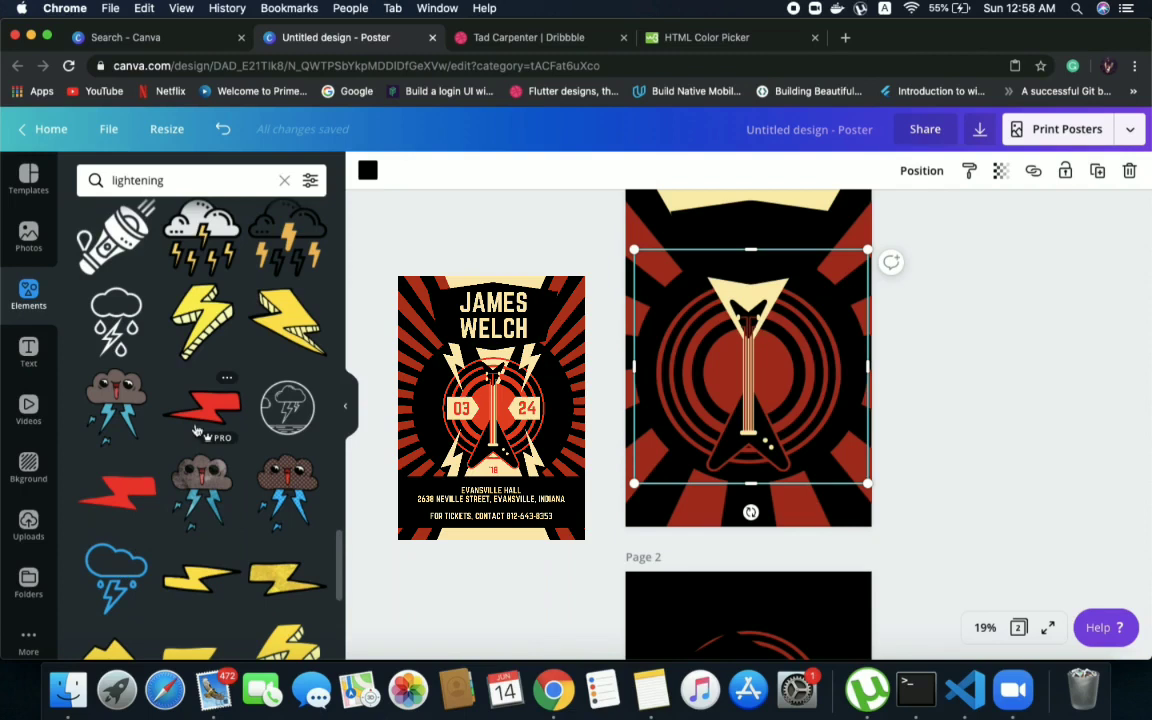
{"action": "scroll", "coordinate": [197, 415], "scroll_direction": "down", "scroll_amount": 3}
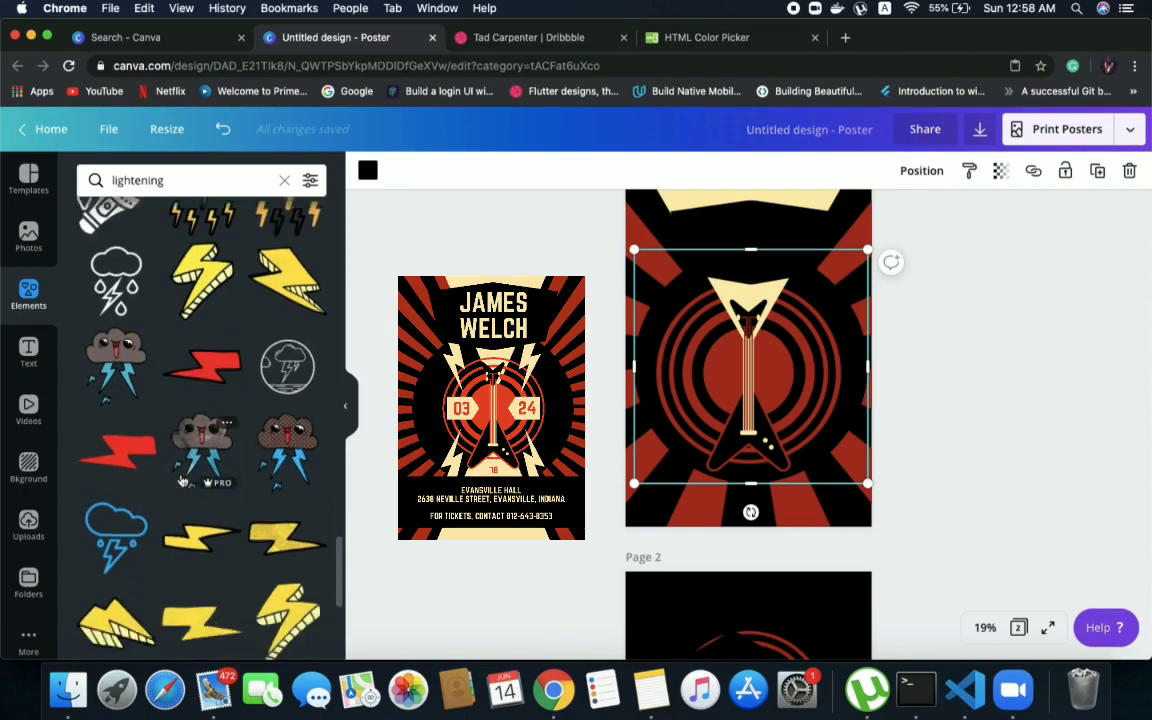
{"action": "scroll", "coordinate": [184, 475], "scroll_direction": "down", "scroll_amount": 1}
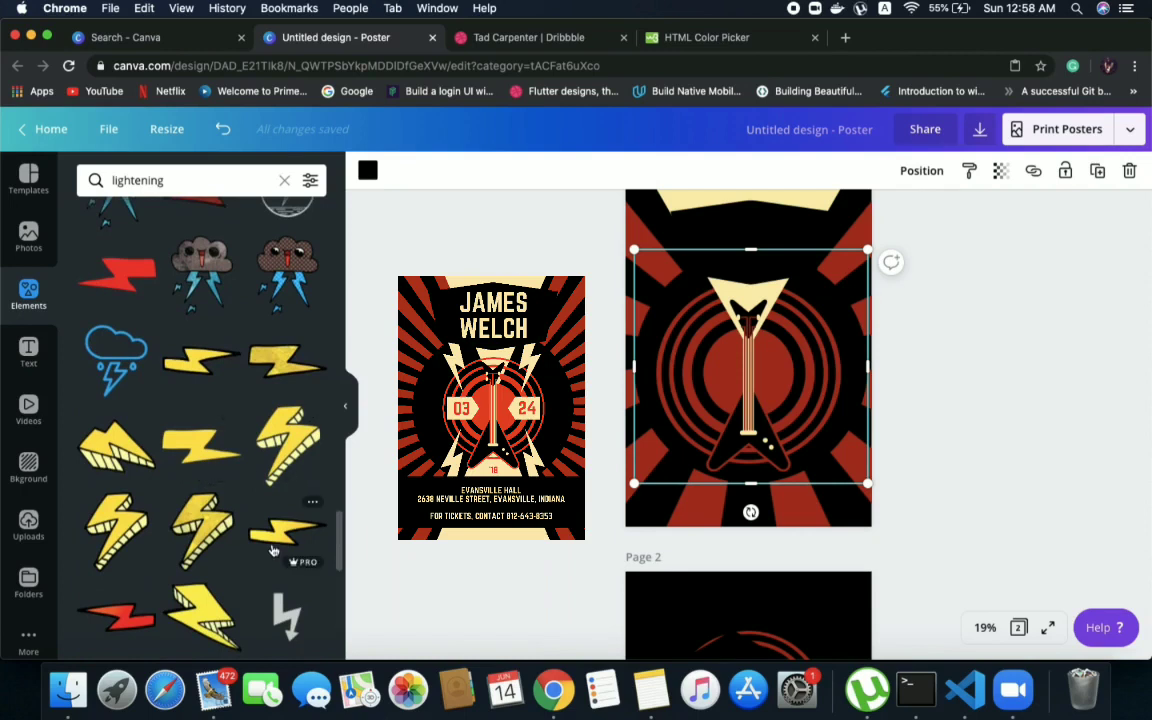
{"action": "left_click_drag", "start_coordinate": [271, 550], "coordinate": [670, 392]}
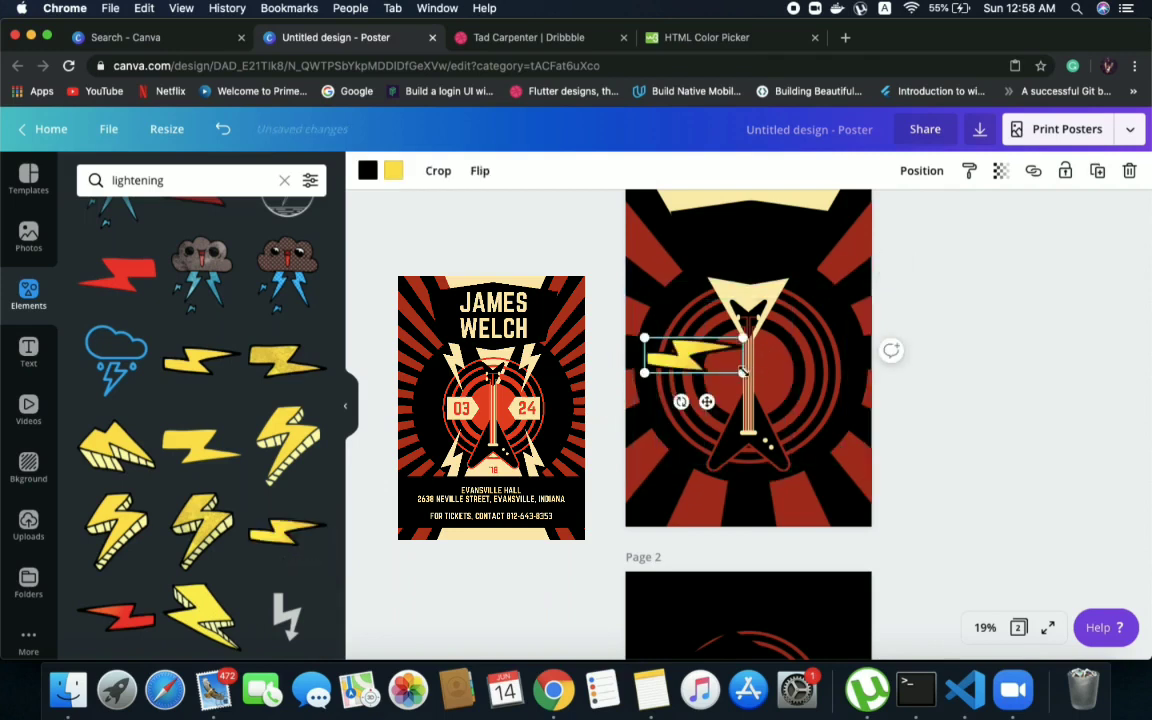
{"action": "left_click", "coordinate": [476, 171]}
{"action": "left_click", "coordinate": [490, 245]}
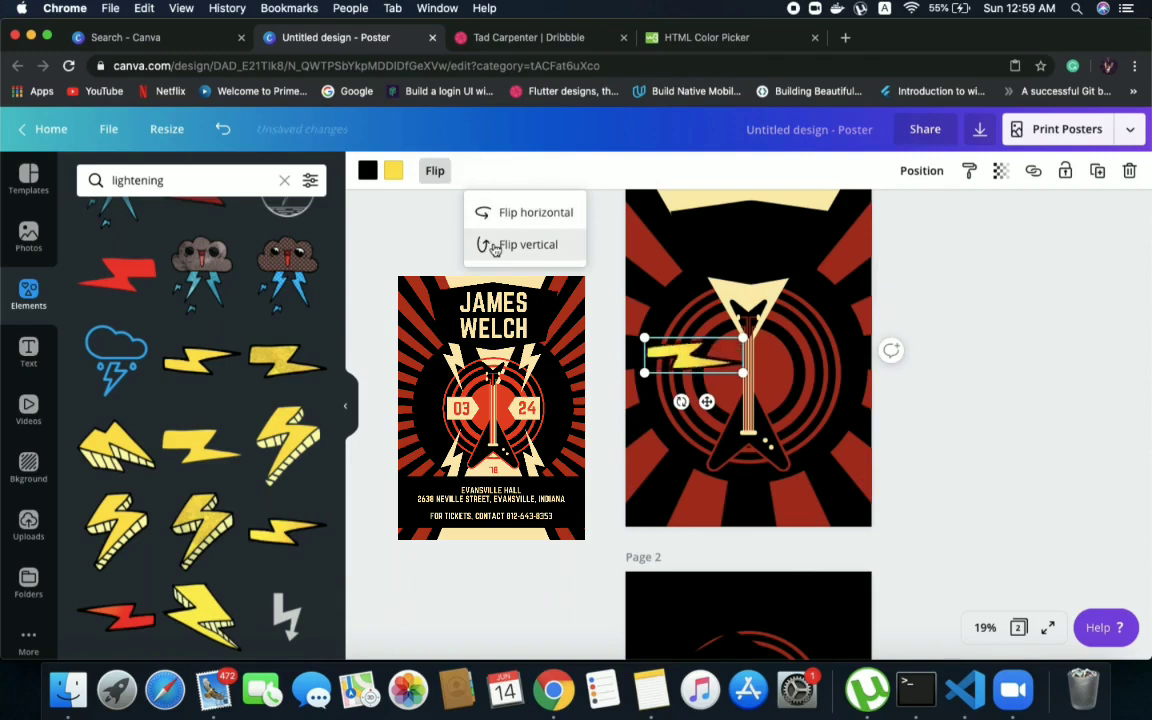
{"action": "left_click", "coordinate": [505, 213]}
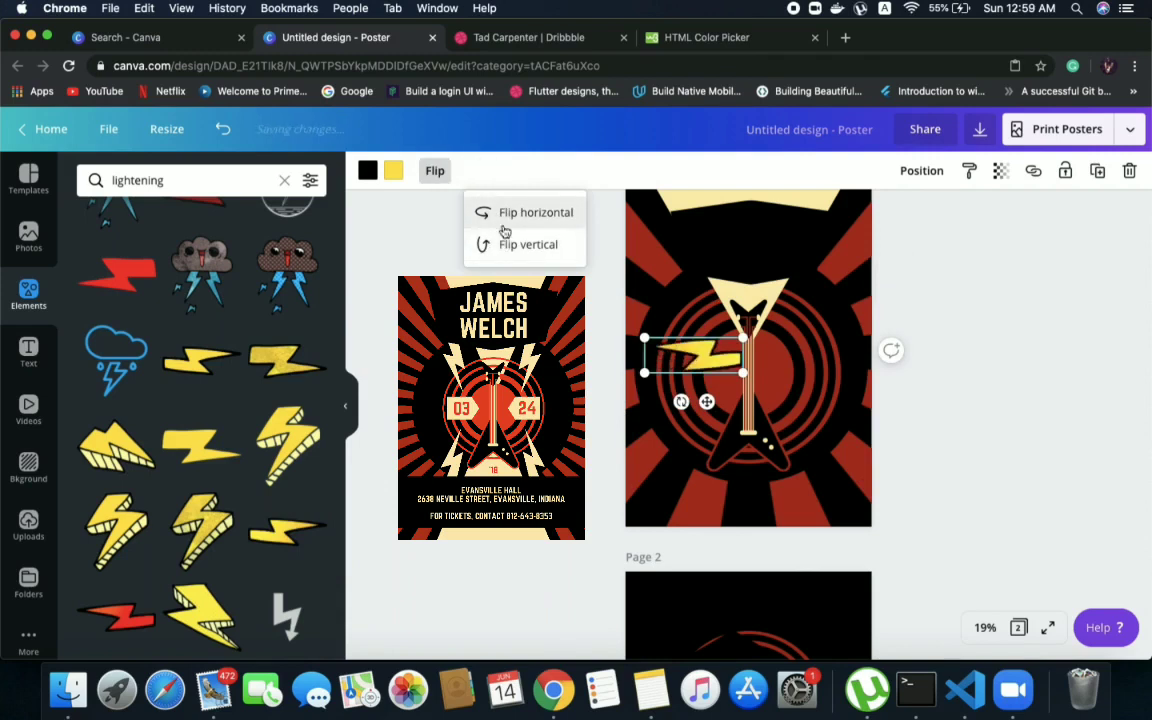
{"action": "key", "text": "super+z"}
{"action": "key", "text": "super+z"}
{"action": "key", "text": "super+z"}
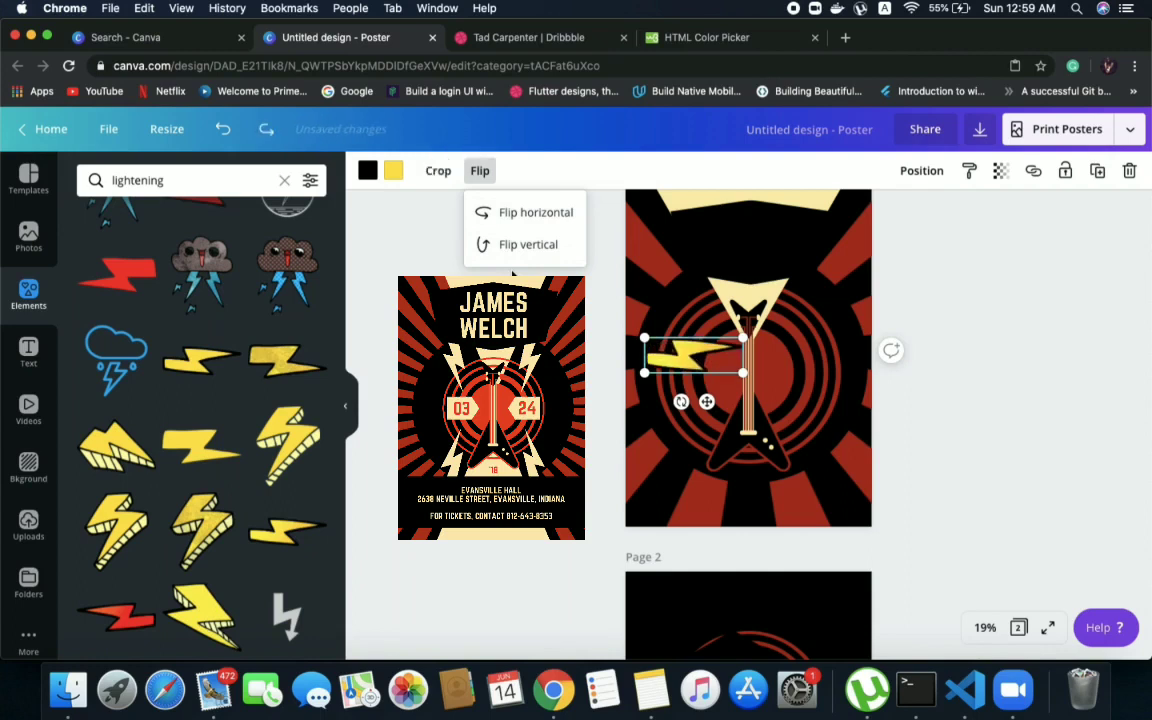
{"action": "key", "text": "super+z"}
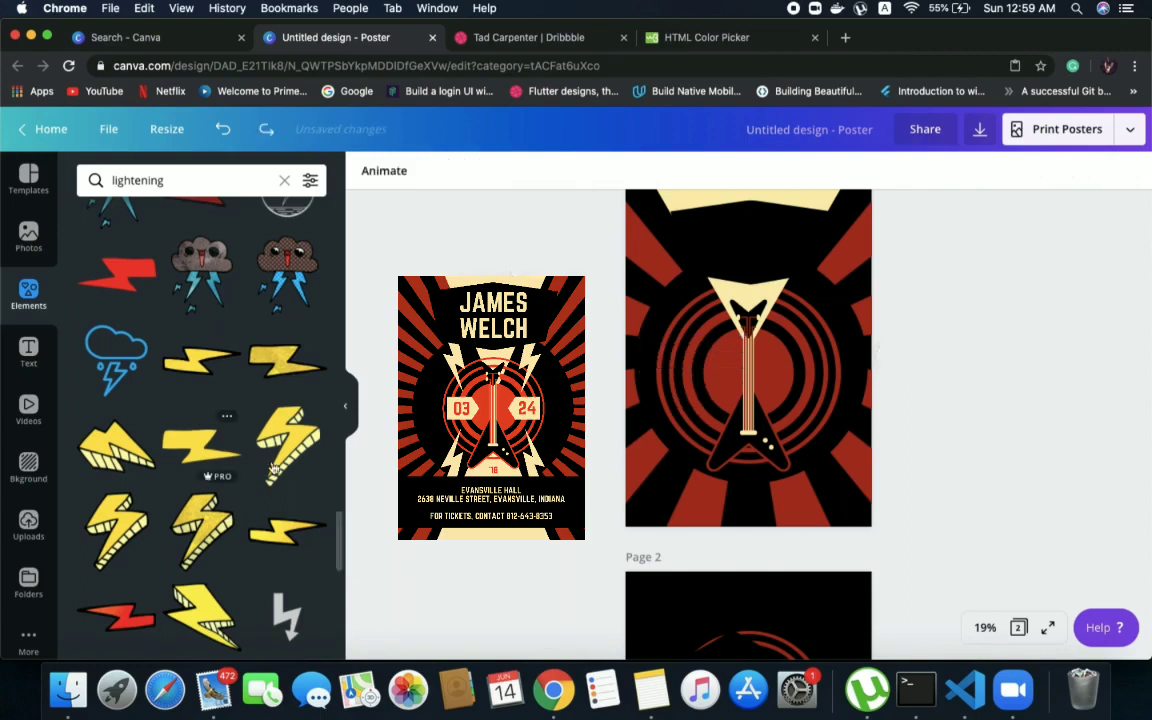
Add the thin yellow bolt with a black outline to page 1, rotate it 90° upright and shrink it beside the headstock
{"action": "left_click_drag", "start_coordinate": [287, 530], "coordinate": [675, 346]}
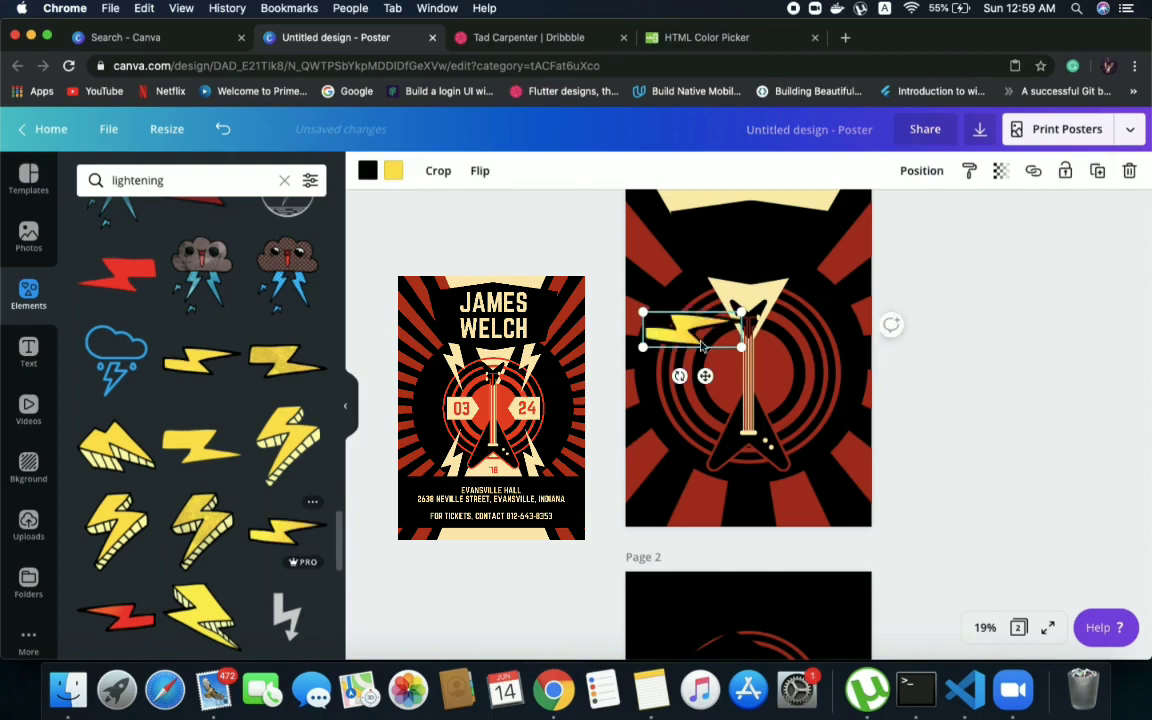
{"action": "left_click_drag", "start_coordinate": [679, 376], "coordinate": [600, 316]}
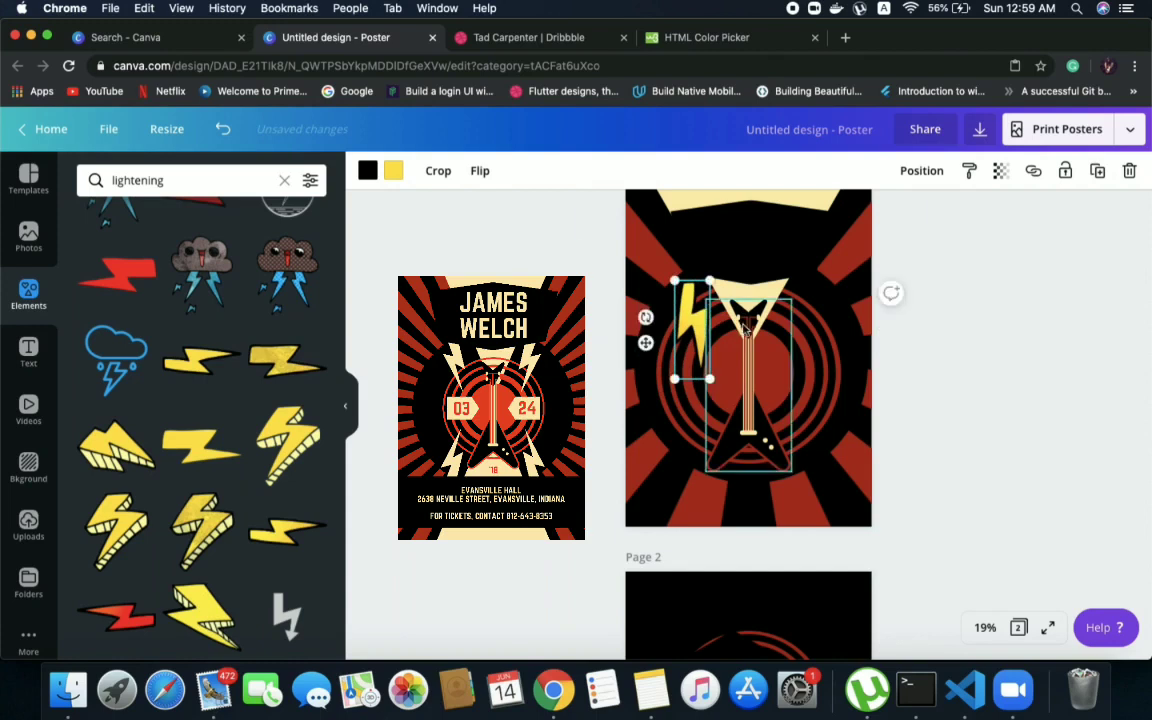
{"action": "mouse_move", "coordinate": [686, 324]}
{"action": "left_mouse_down"}
{"action": "mouse_move", "coordinate": [684, 336]}
{"action": "mouse_move", "coordinate": [700, 305]}
{"action": "mouse_move", "coordinate": [686, 309]}
{"action": "left_mouse_up"}
{"action": "left_click_drag", "start_coordinate": [698, 363], "coordinate": [697, 334]}
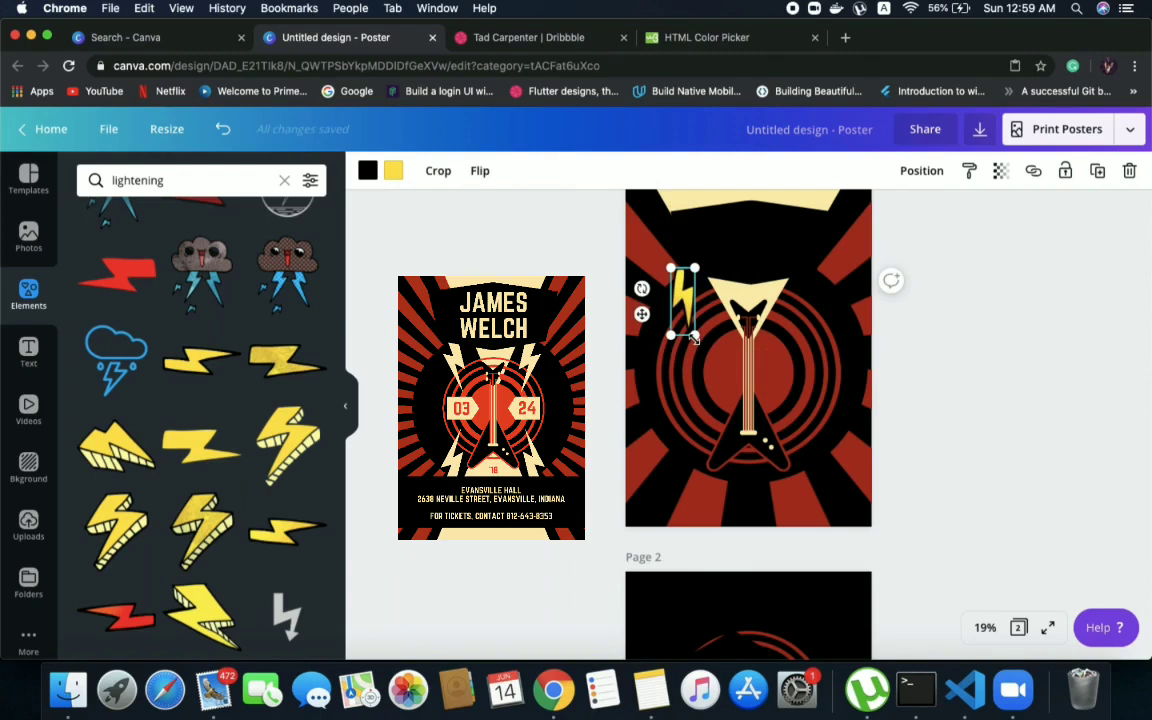
{"action": "left_click_drag", "start_coordinate": [696, 339], "coordinate": [690, 316]}
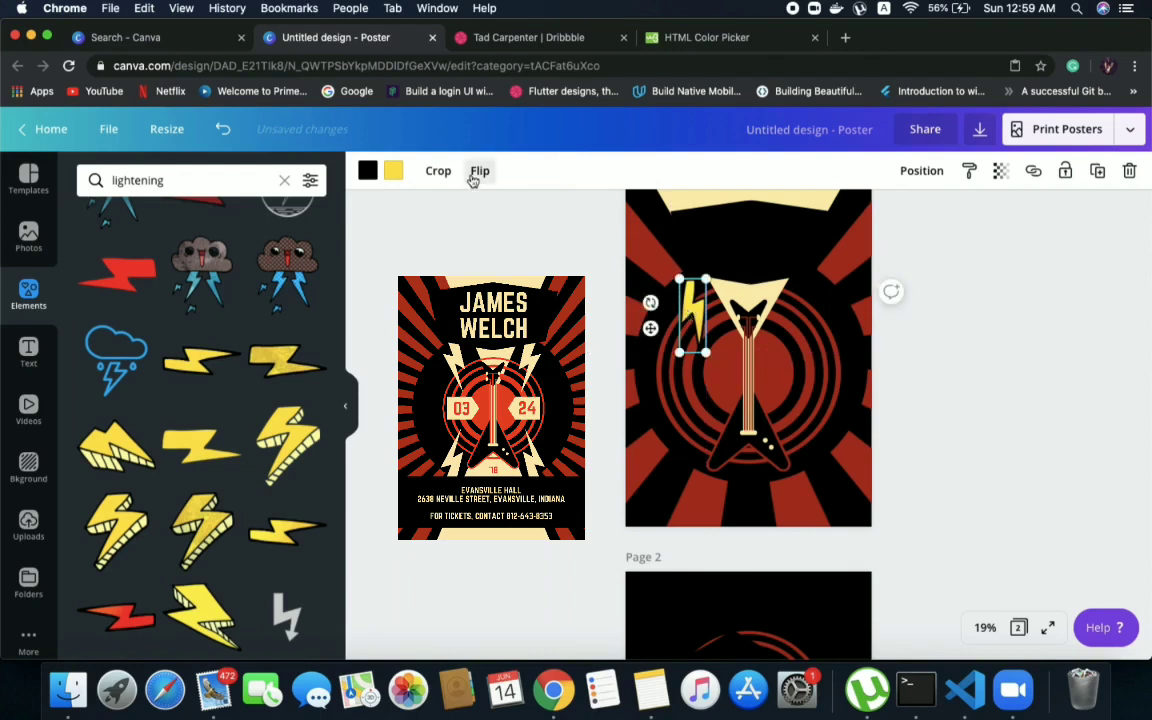
Mirror the upright lightning bolt so its wide end stays on top and its tip points down to the left
{"action": "left_click", "coordinate": [480, 171]}
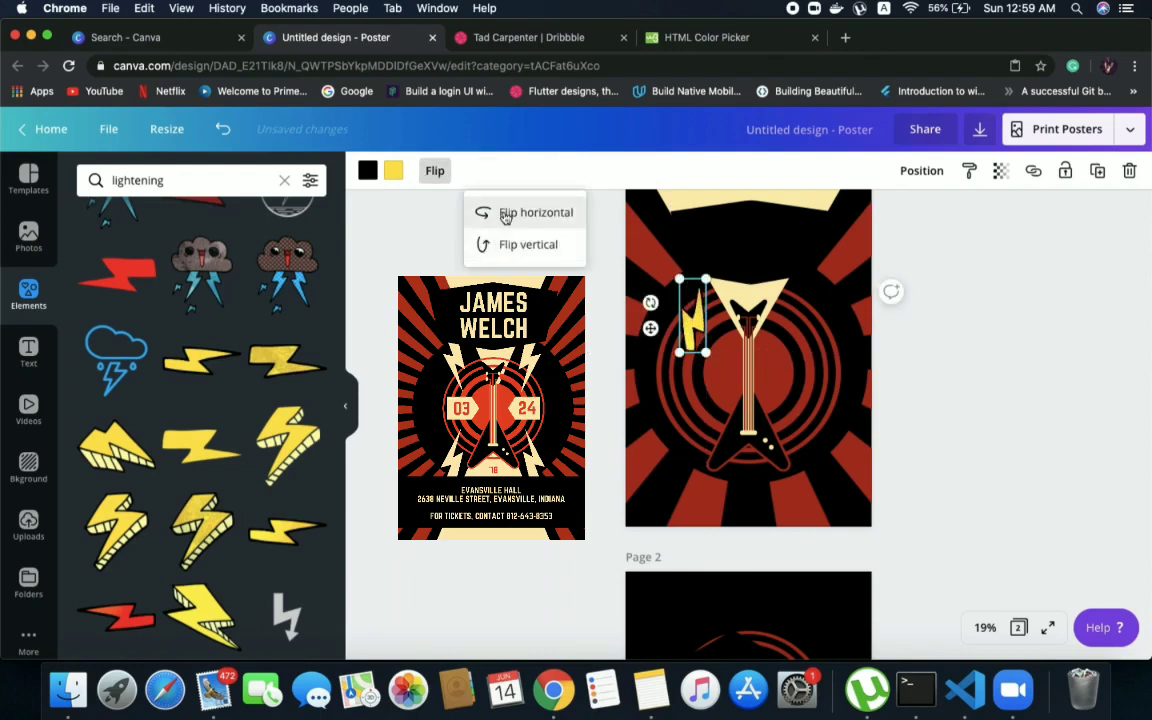
{"action": "left_click", "coordinate": [692, 320]}
{"action": "left_click", "coordinate": [700, 316]}
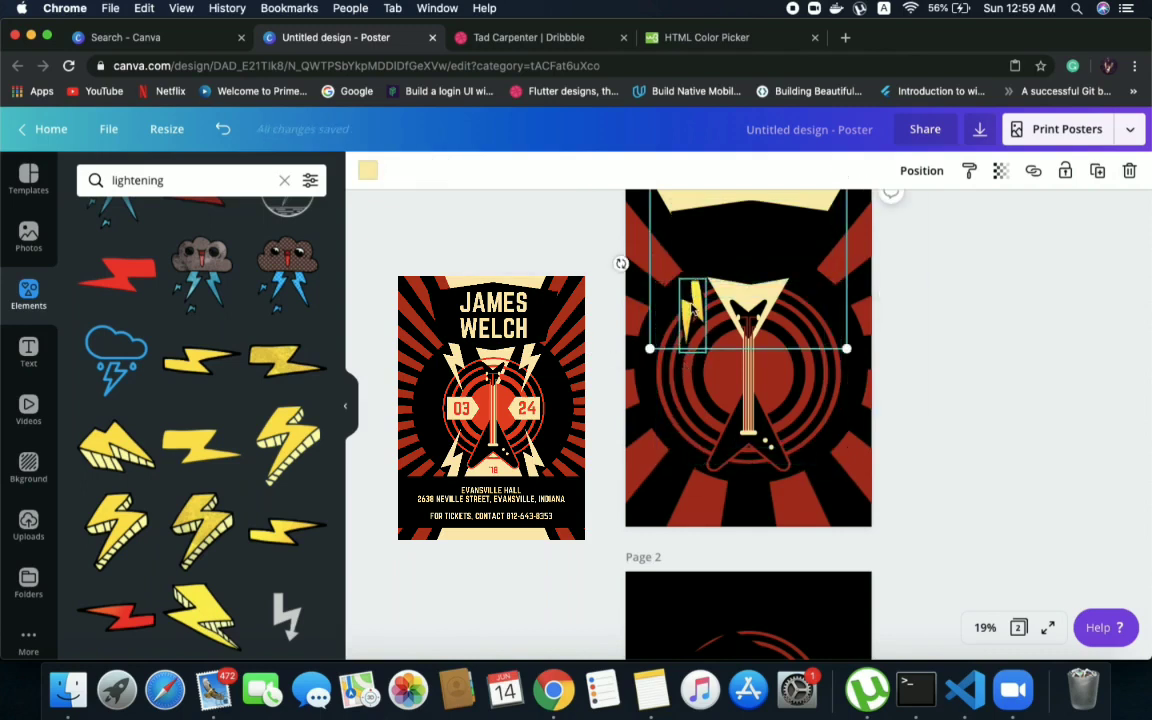
{"action": "left_click", "coordinate": [693, 310]}
{"action": "left_click_drag", "start_coordinate": [694, 309], "coordinate": [690, 312]}
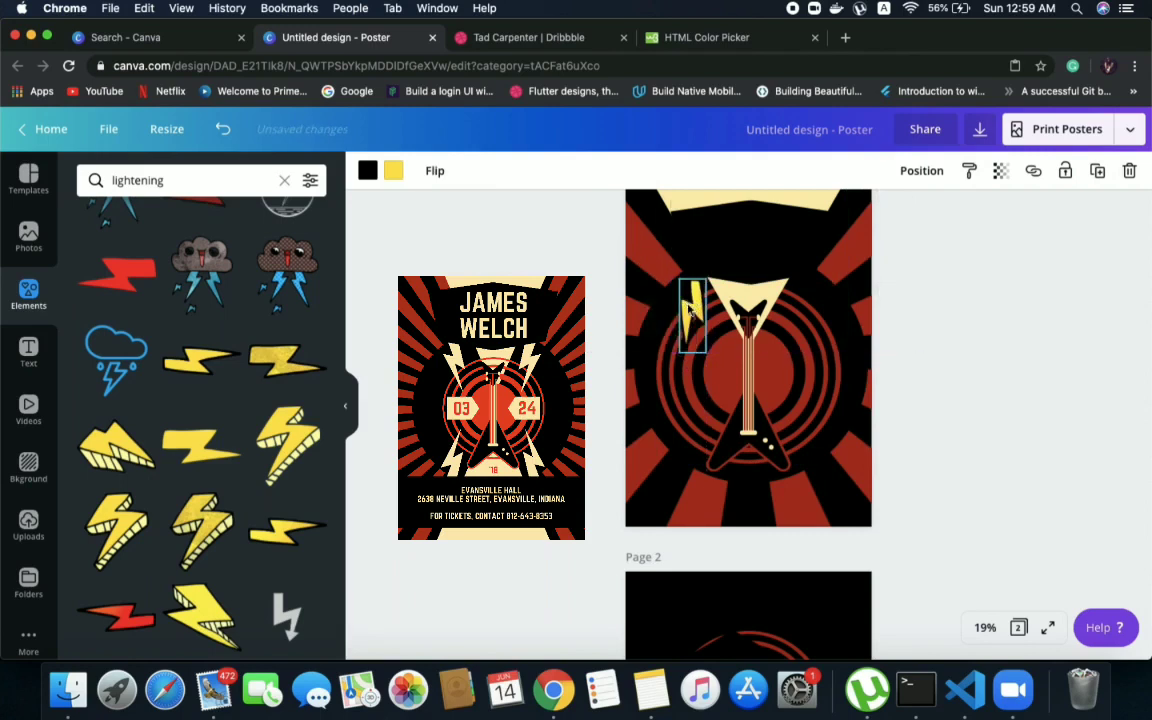
Recolour the yellow fill and the black outline of the lightning bolt beside the headstock to the poster's cream
{"action": "left_click", "coordinate": [395, 172]}
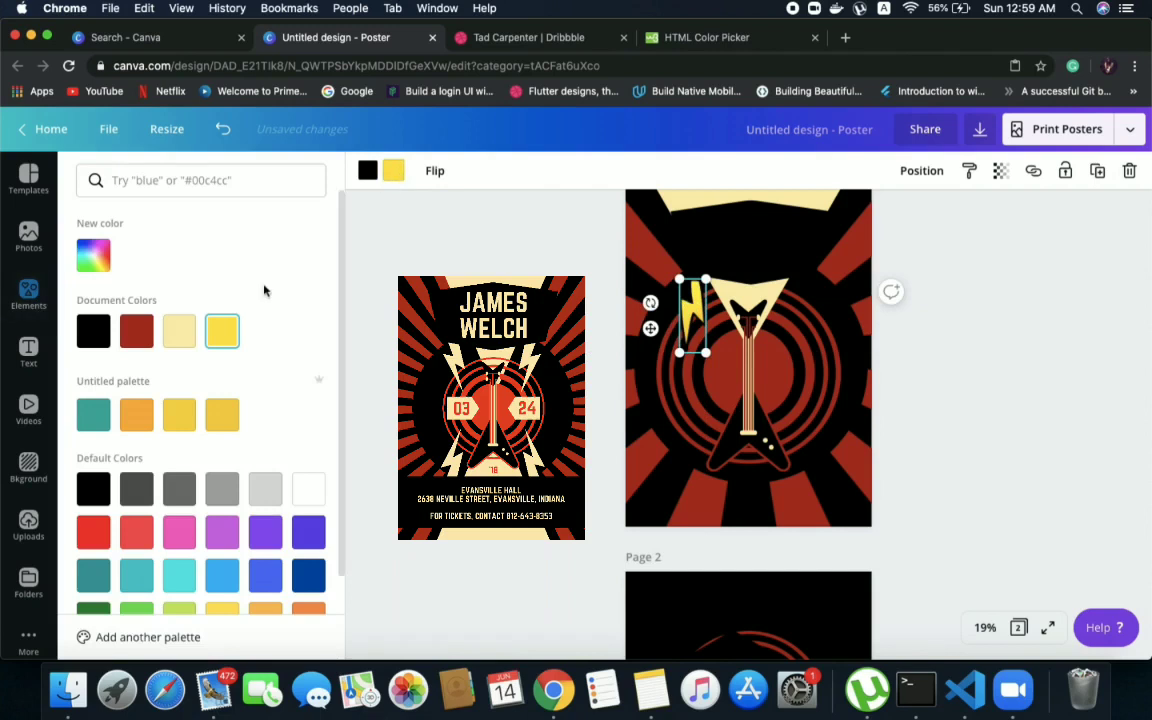
{"action": "left_click", "coordinate": [190, 338]}
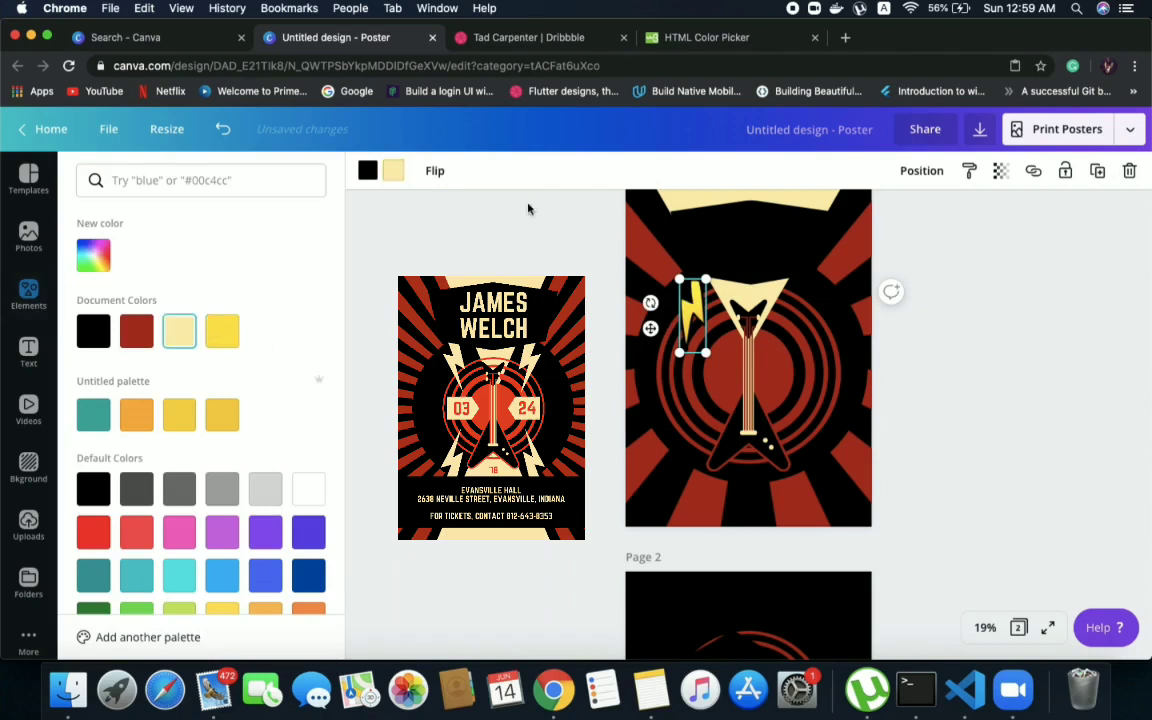
{"action": "left_click", "coordinate": [398, 179]}
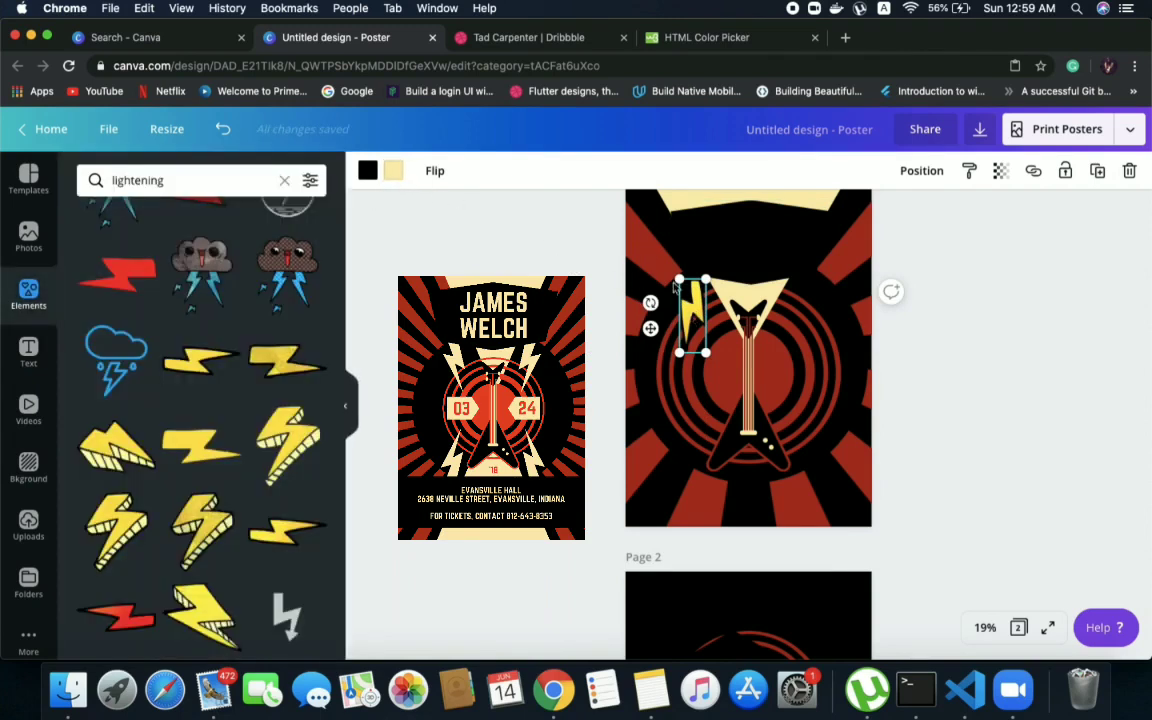
{"action": "left_click", "coordinate": [396, 170]}
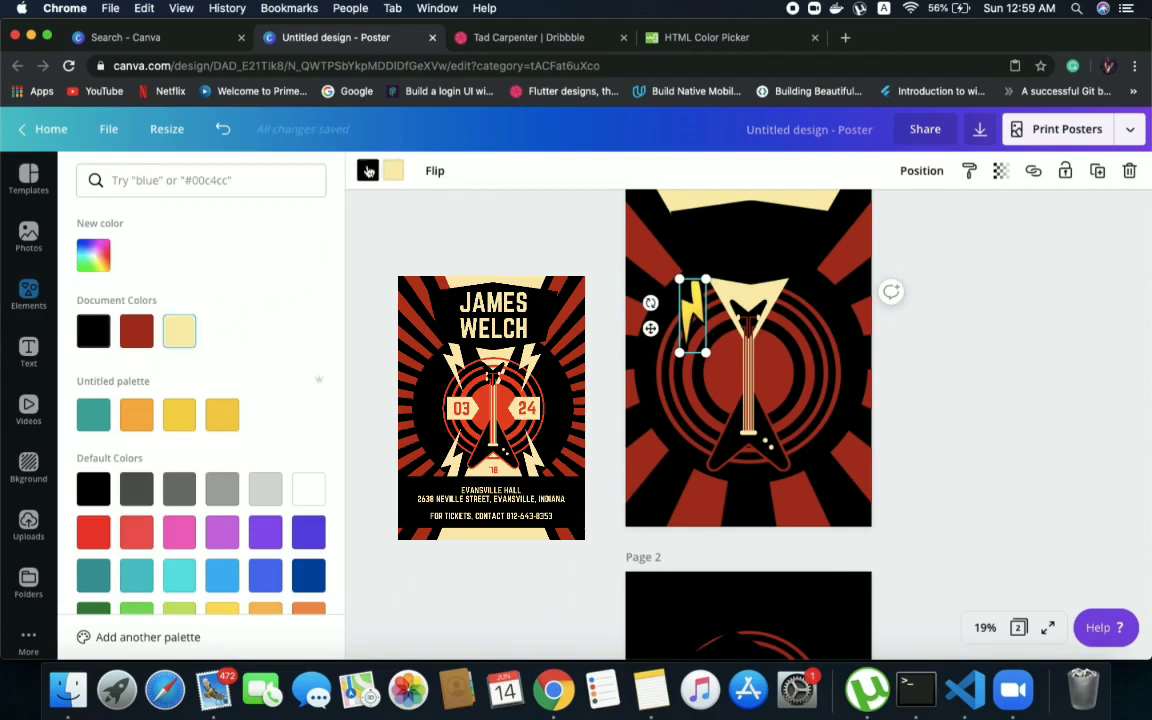
{"action": "left_click", "coordinate": [179, 331]}
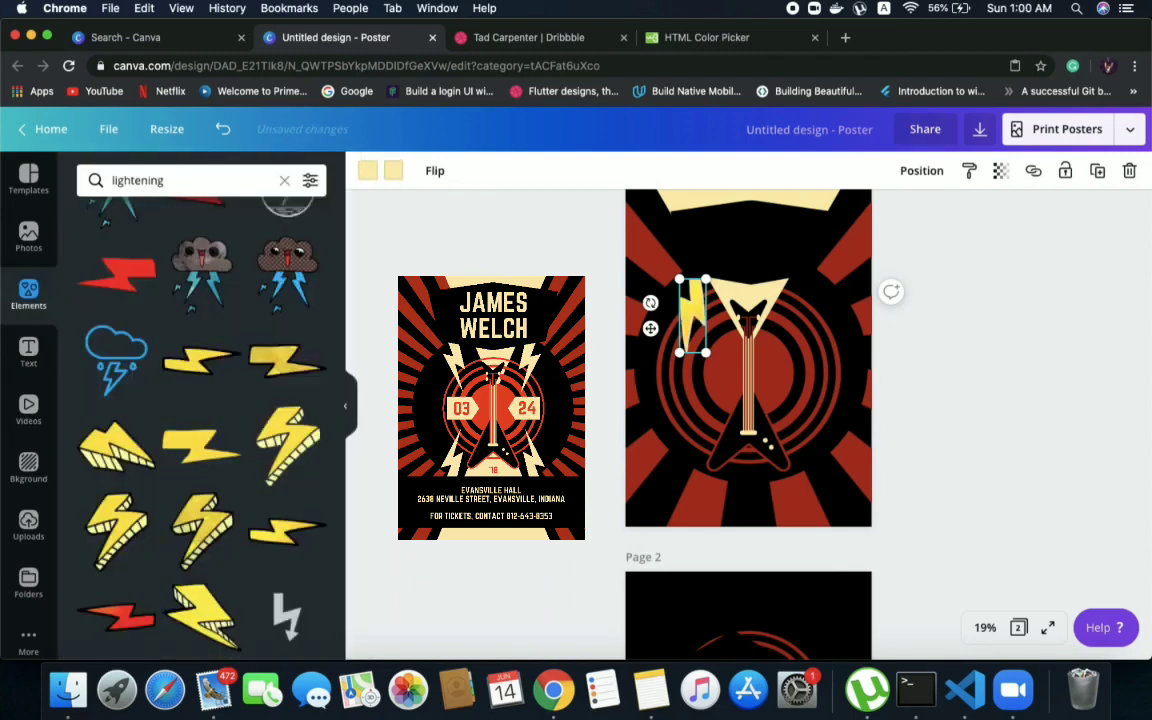
{"action": "left_click", "coordinate": [900, 322]}
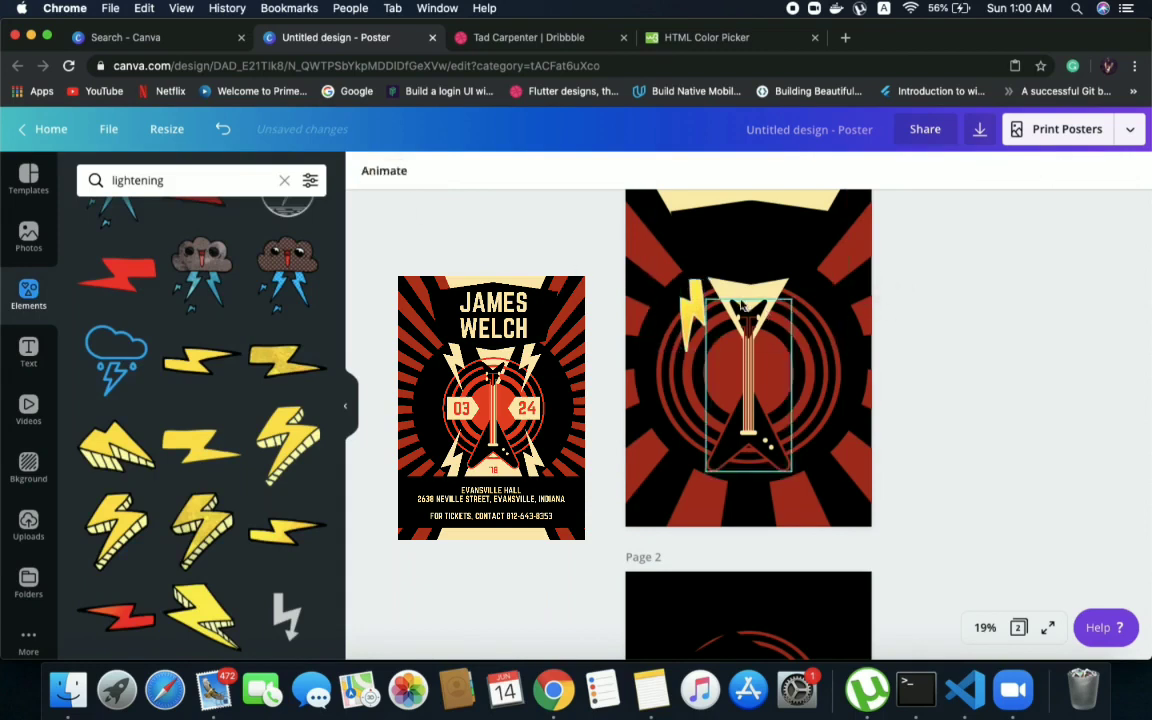
Delete the recoloured lightning bolt beside the guitar headstock on page 1
{"action": "left_click", "coordinate": [701, 308]}
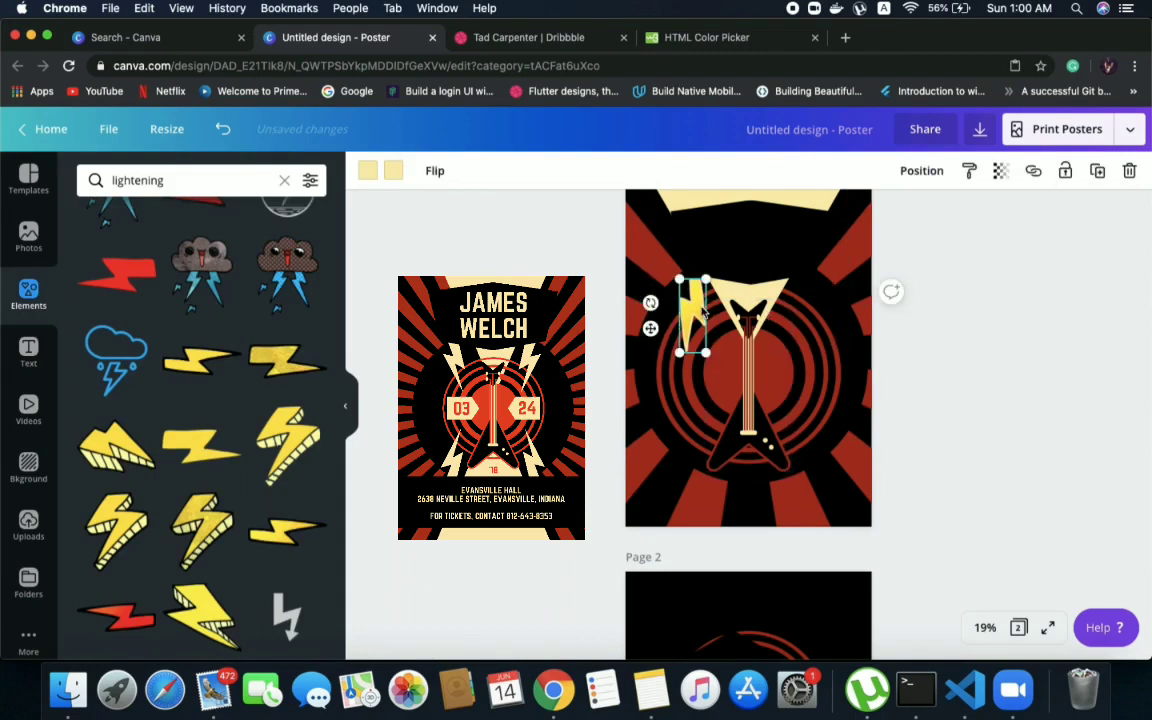
{"action": "left_click", "coordinate": [521, 253]}
{"action": "left_click", "coordinate": [698, 310]}
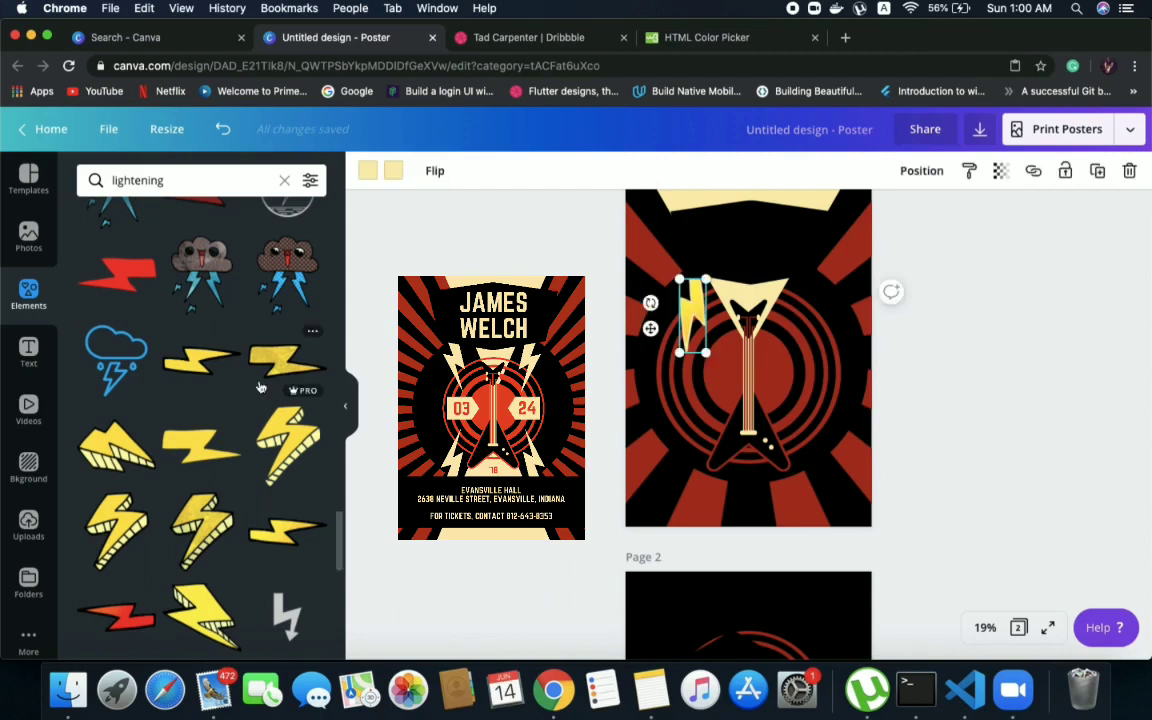
{"action": "scroll", "coordinate": [245, 483], "scroll_direction": "up", "scroll_amount": 2}
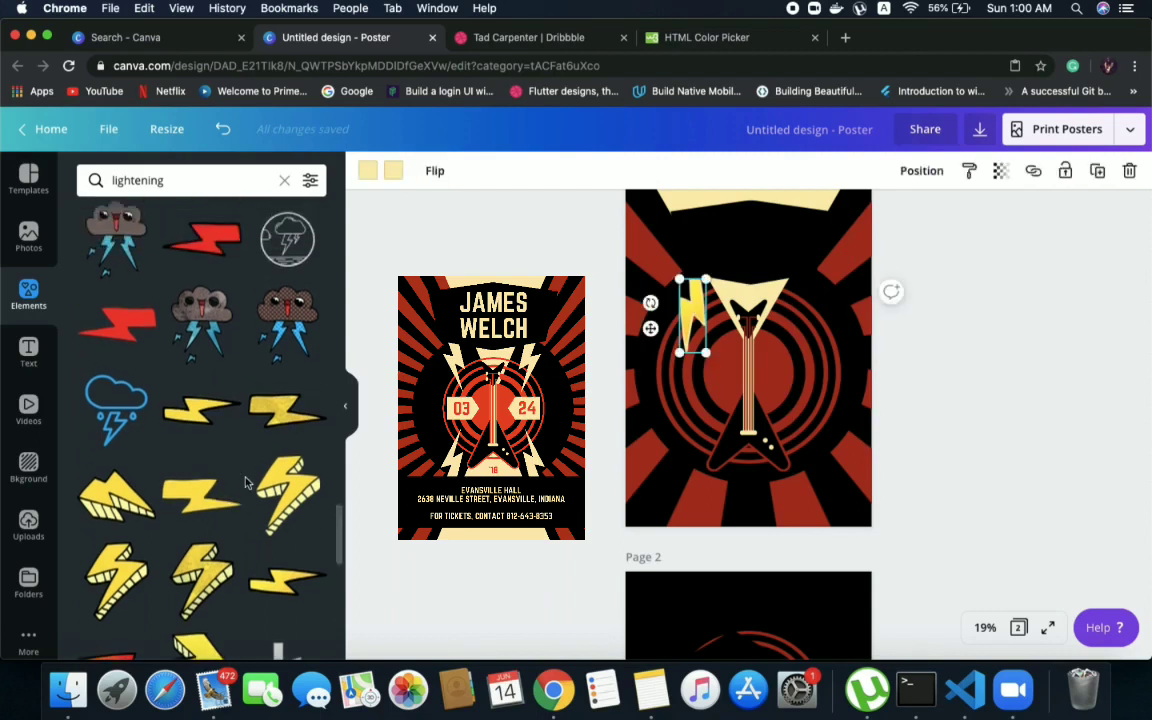
{"action": "key", "text": "Delete"}
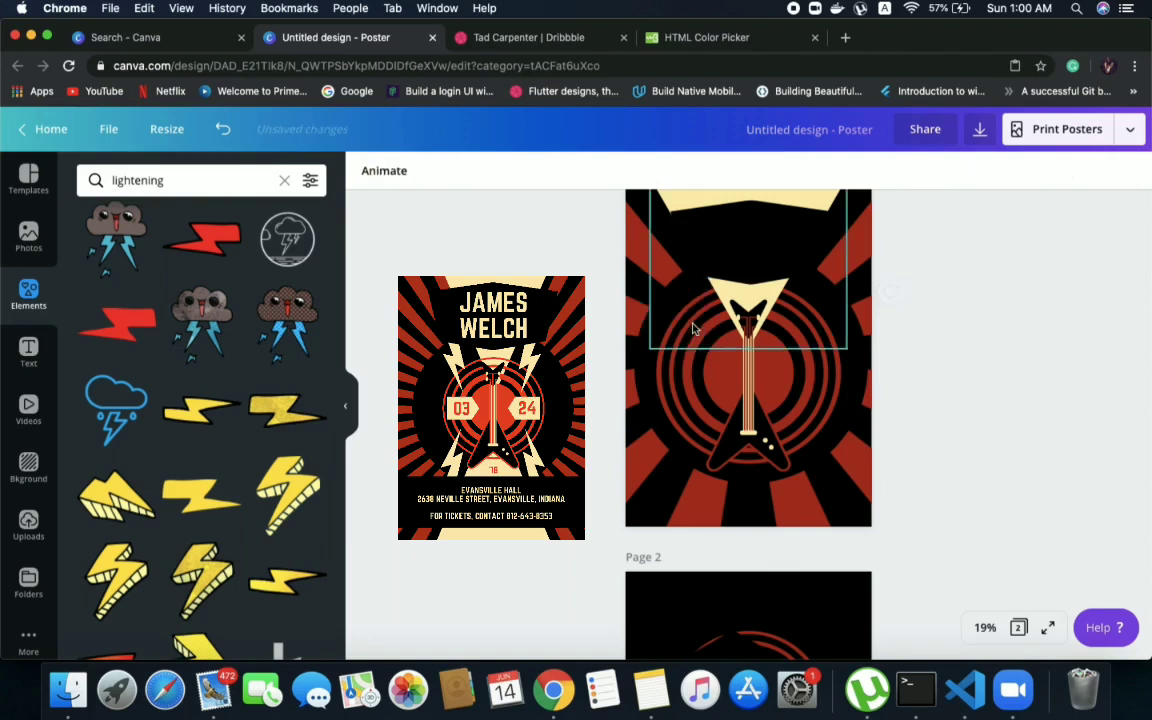
Add another thin yellow bolt with a black outline to page 1 and stand it upright beside the headstock
{"action": "left_click_drag", "start_coordinate": [196, 248], "coordinate": [370, 320]}
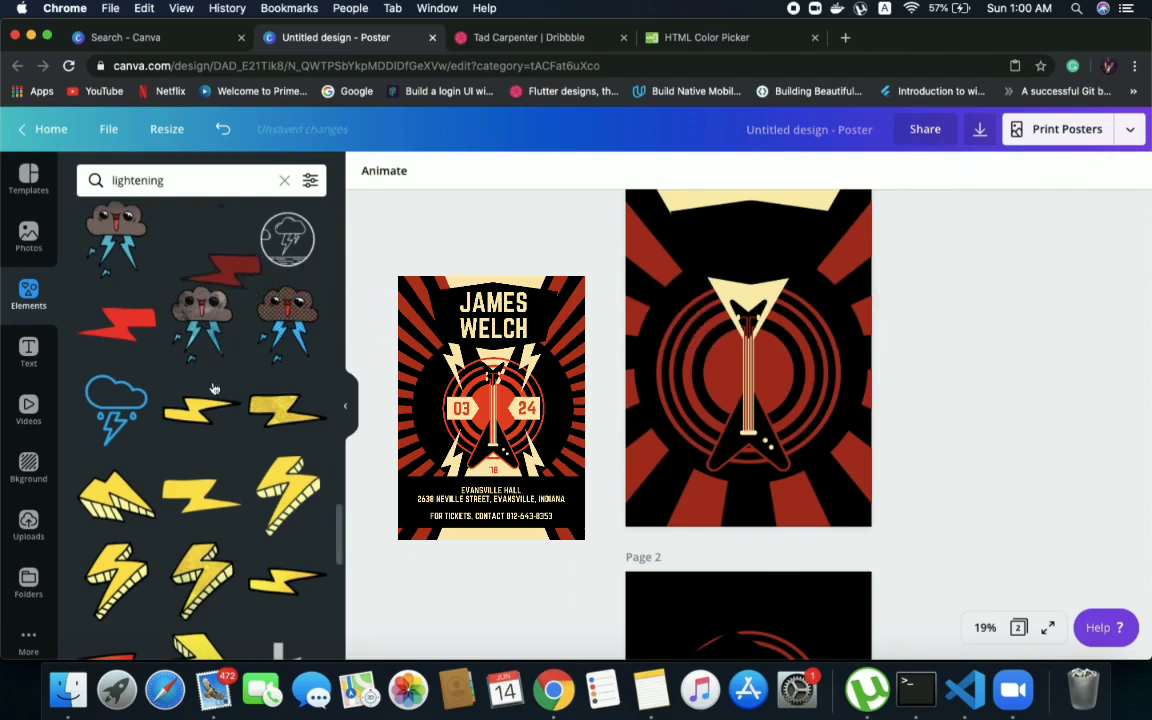
{"action": "scroll", "coordinate": [213, 388], "scroll_direction": "down", "scroll_amount": 5}
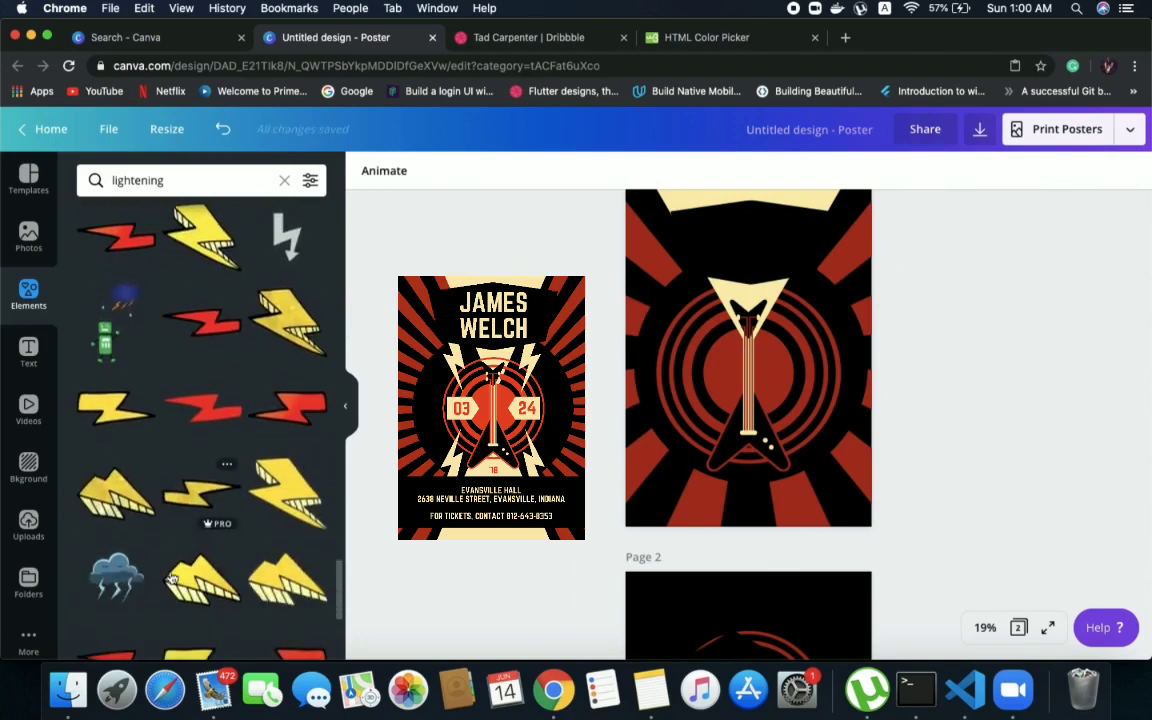
{"action": "scroll", "coordinate": [172, 579], "scroll_direction": "down", "scroll_amount": 5}
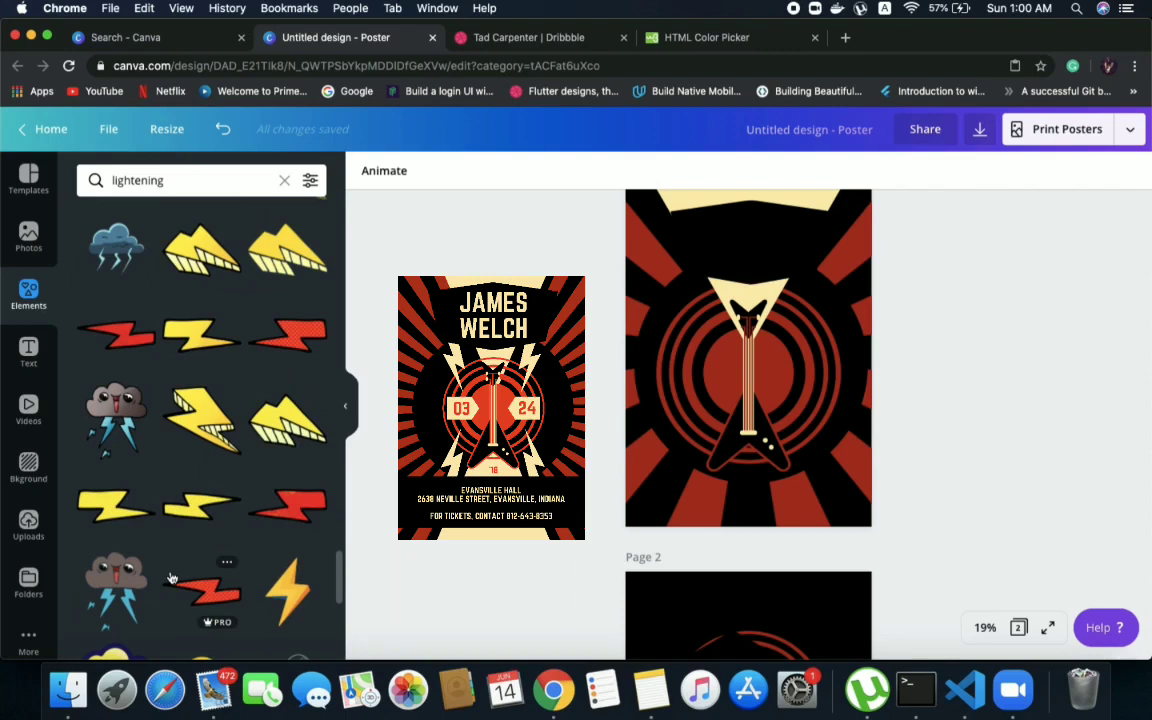
{"action": "scroll", "coordinate": [182, 500], "scroll_direction": "down", "scroll_amount": 2}
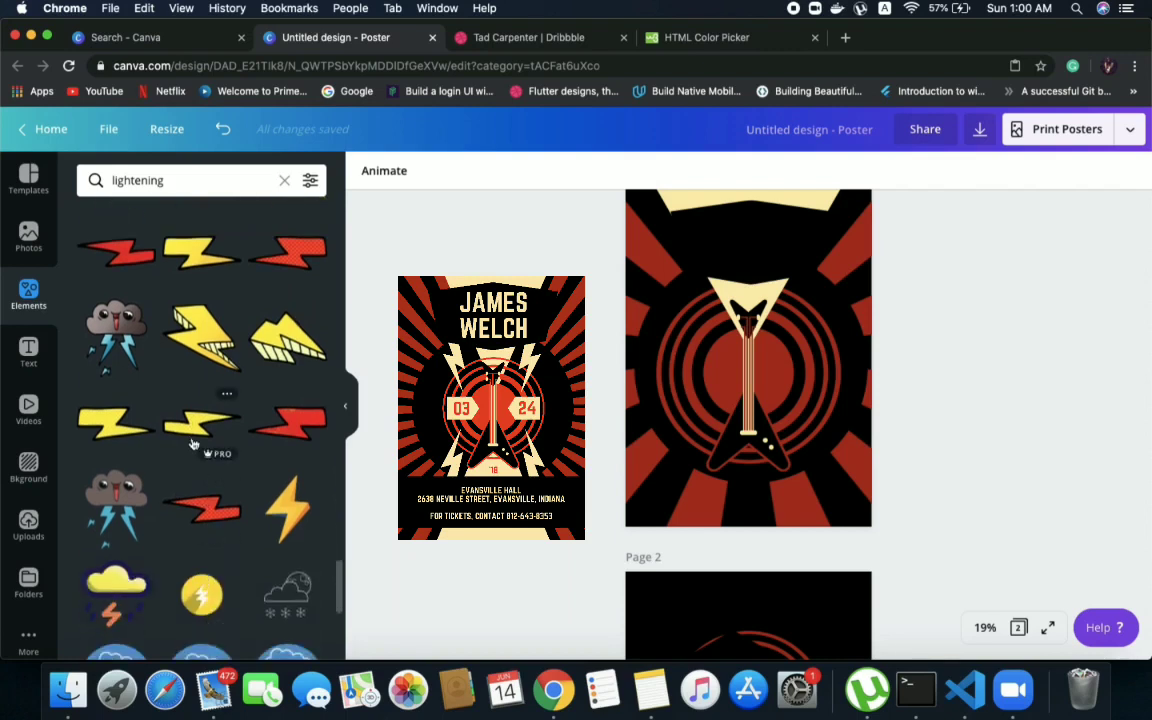
{"action": "left_click_drag", "start_coordinate": [195, 430], "coordinate": [614, 295]}
{"action": "left_click_drag", "start_coordinate": [717, 303], "coordinate": [692, 327]}
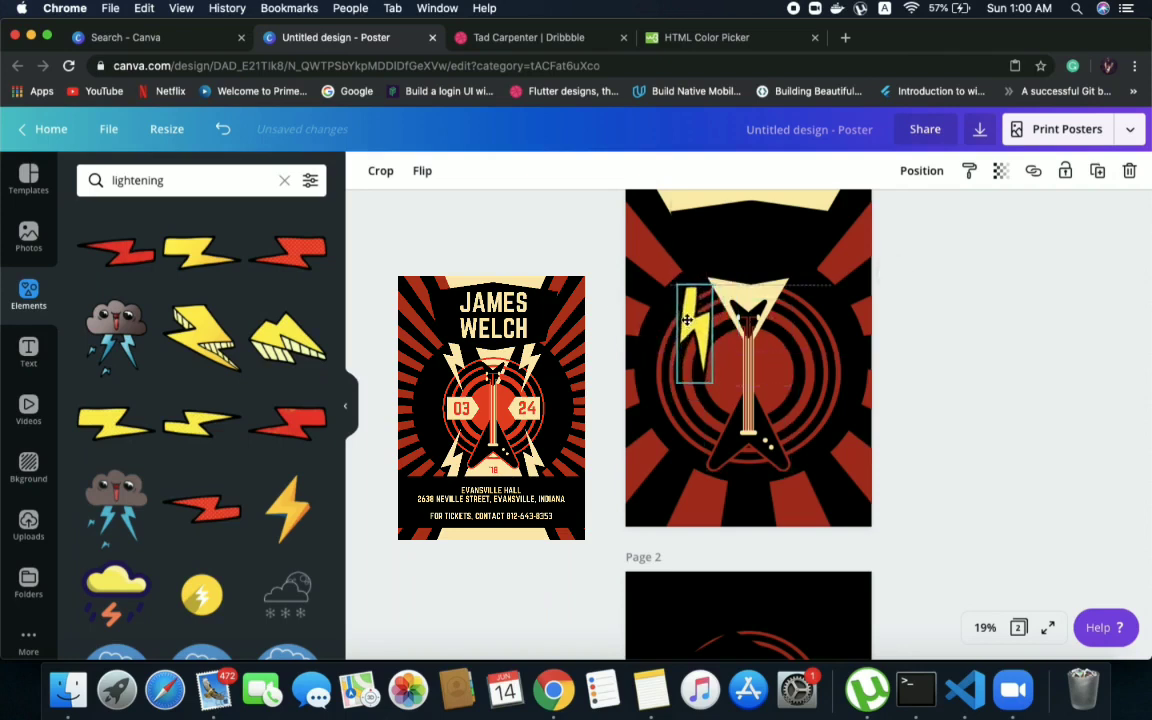
Flip the upright yellow bolt horizontally, shrink it slightly and tilt it a little counter-clockwise beside the headstock
{"action": "left_click", "coordinate": [422, 171]}
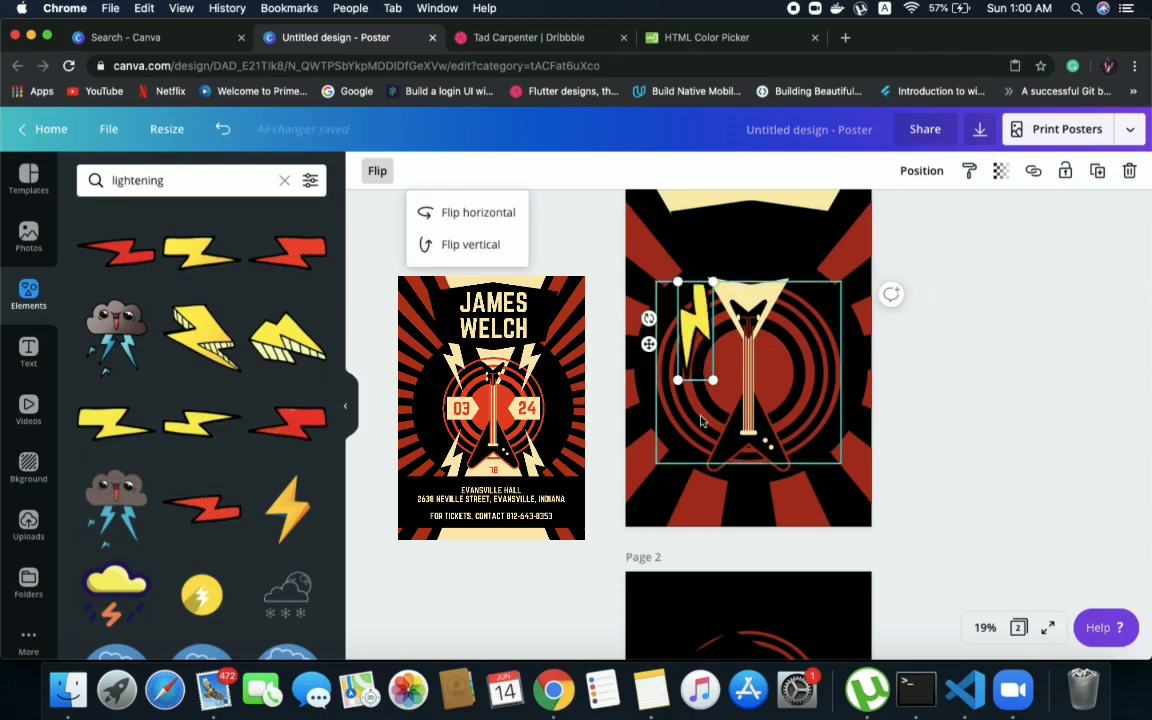
{"action": "left_click_drag", "start_coordinate": [712, 381], "coordinate": [710, 373]}
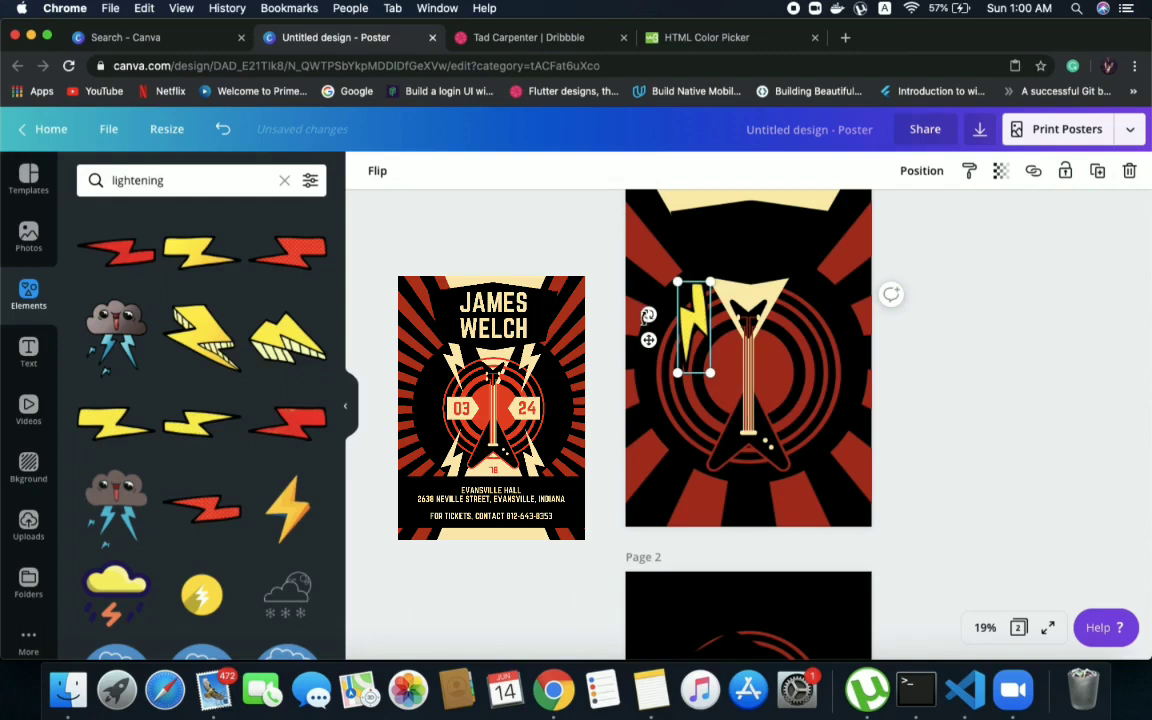
{"action": "left_click_drag", "start_coordinate": [648, 316], "coordinate": [698, 313]}
{"action": "left_click", "coordinate": [706, 323]}
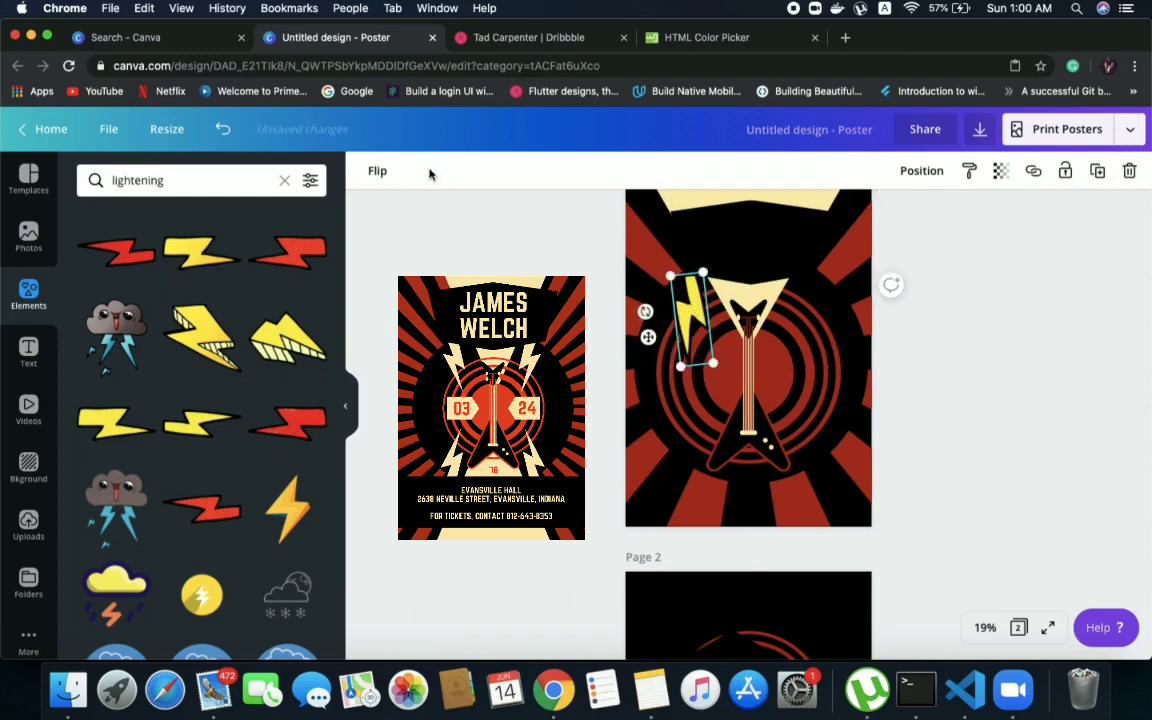
{"action": "left_click", "coordinate": [594, 329]}
{"action": "left_click", "coordinate": [697, 325]}
Look further through the lightning results for a flat bolt that can be recoloured to match the poster
{"action": "scroll", "coordinate": [303, 478], "scroll_direction": "down", "scroll_amount": 6}
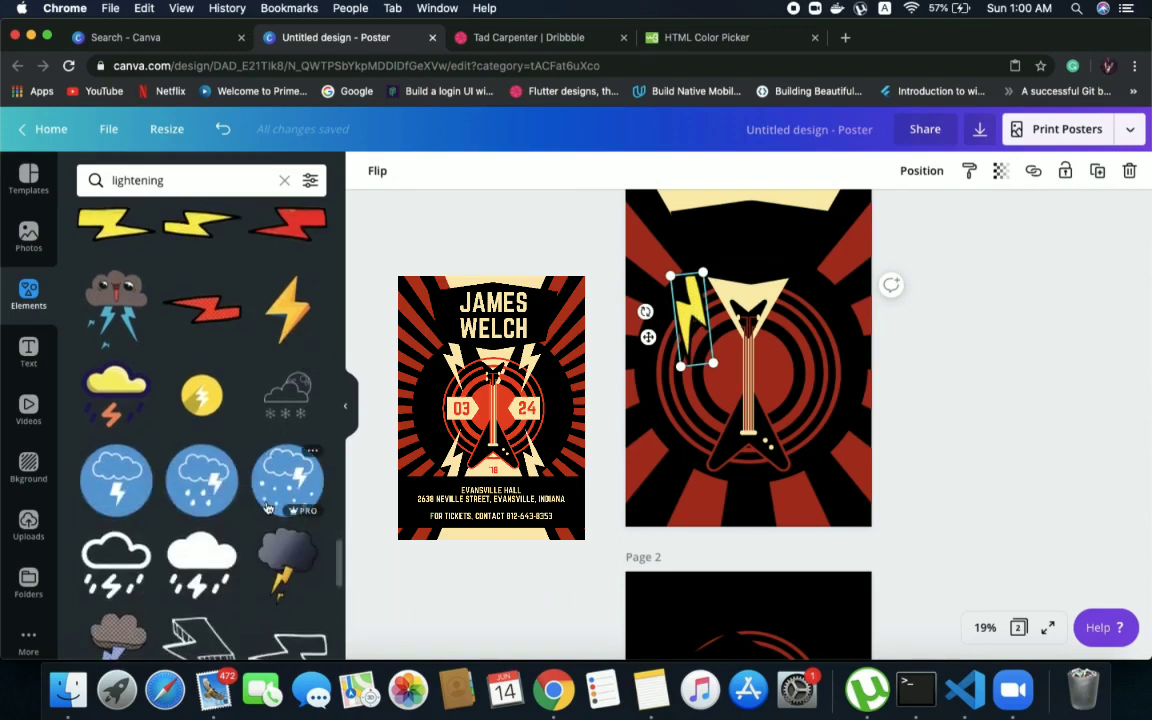
{"action": "scroll", "coordinate": [267, 509], "scroll_direction": "down", "scroll_amount": 6}
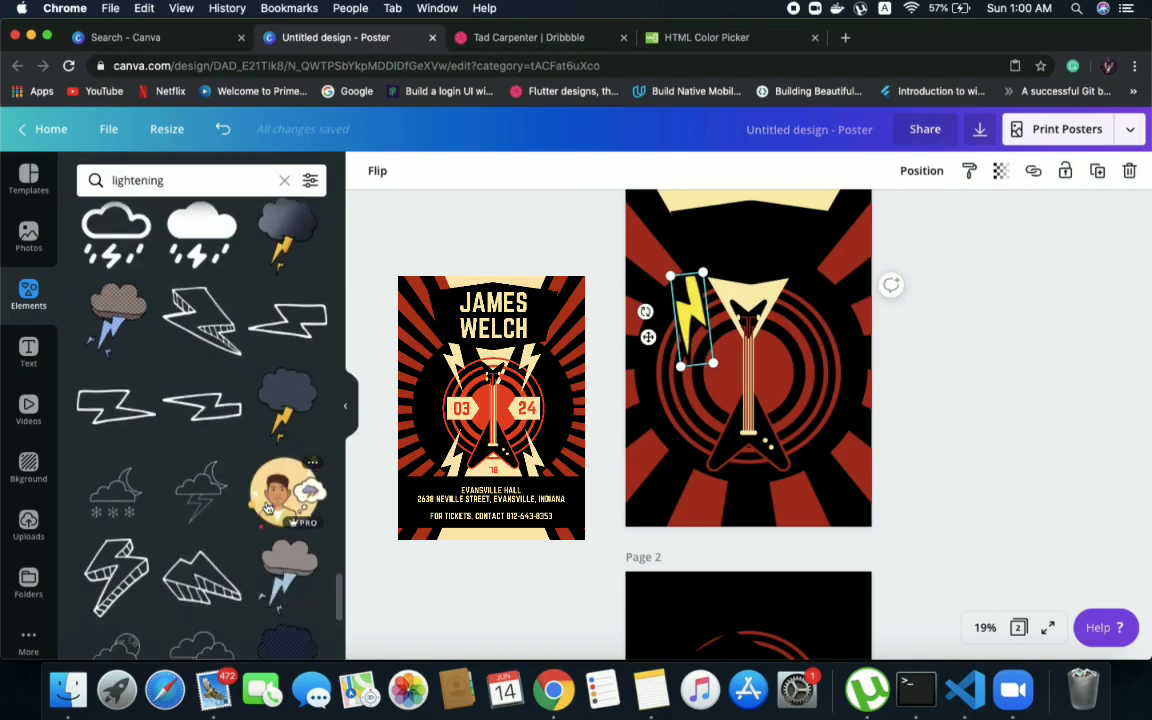
{"action": "scroll", "coordinate": [175, 522], "scroll_direction": "down", "scroll_amount": 10}
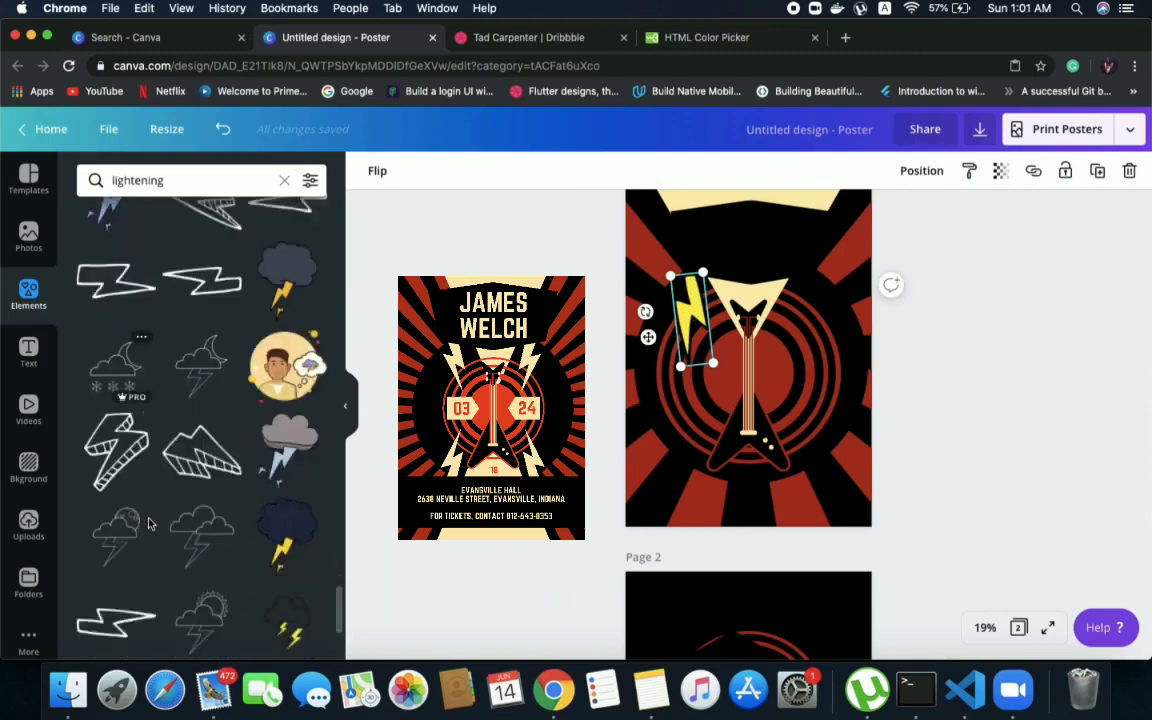
{"action": "scroll", "coordinate": [148, 524], "scroll_direction": "down", "scroll_amount": 5}
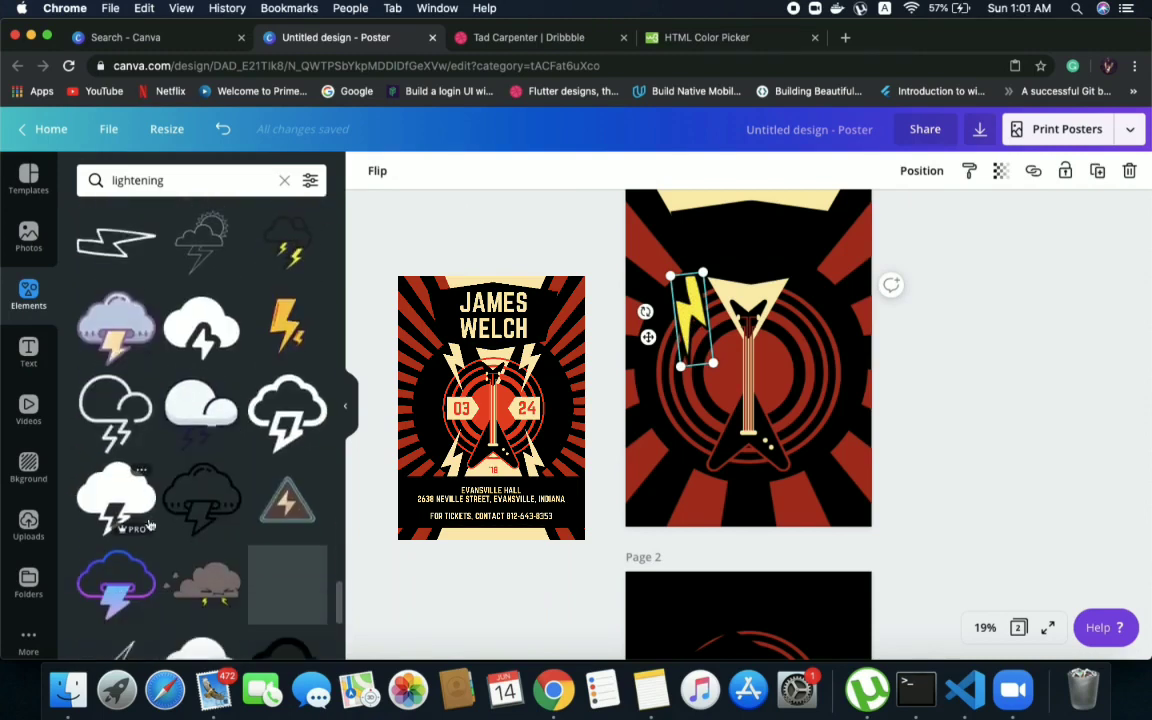
{"action": "scroll", "coordinate": [143, 516], "scroll_direction": "down", "scroll_amount": 10}
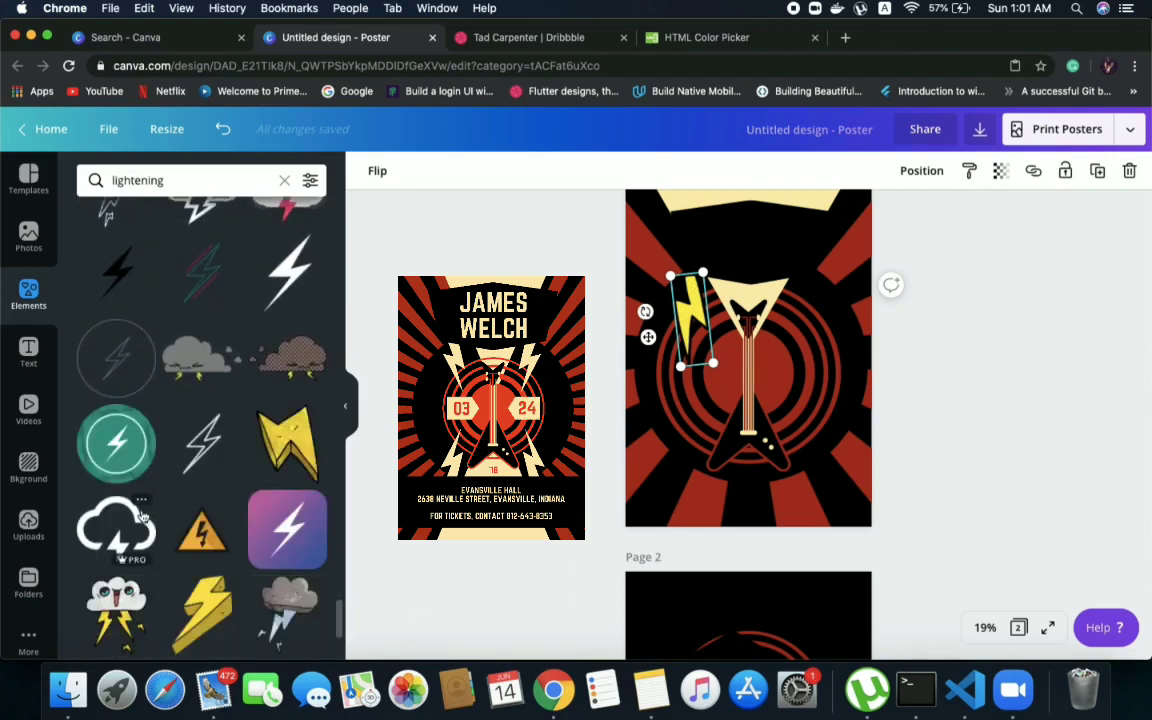
{"action": "scroll", "coordinate": [143, 516], "scroll_direction": "down", "scroll_amount": 3}
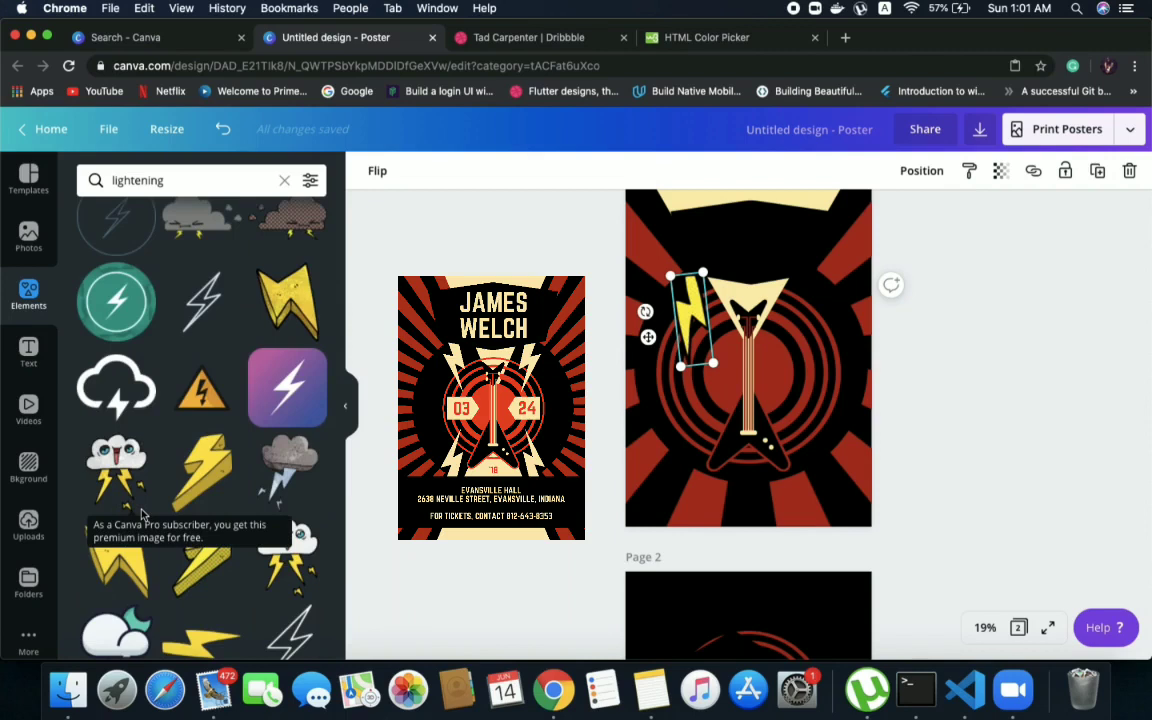
{"action": "scroll", "coordinate": [180, 520], "scroll_direction": "up", "scroll_amount": 8}
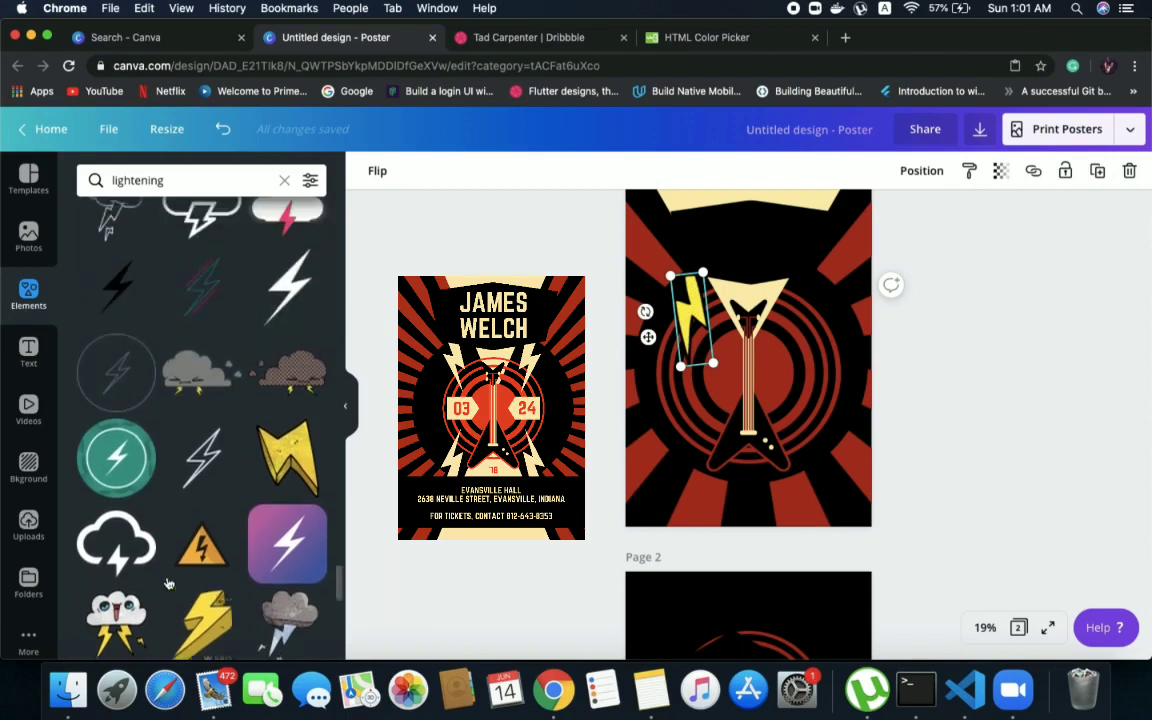
{"action": "scroll", "coordinate": [168, 583], "scroll_direction": "up", "scroll_amount": 9}
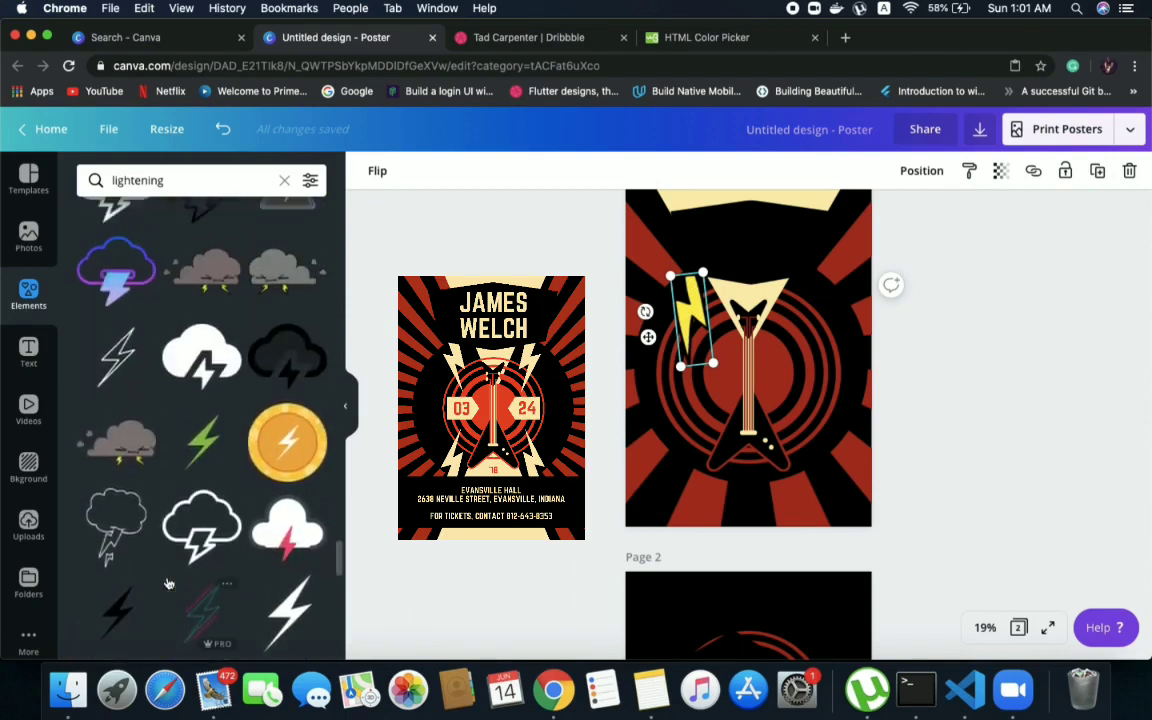
{"action": "scroll", "coordinate": [168, 585], "scroll_direction": "up", "scroll_amount": 7}
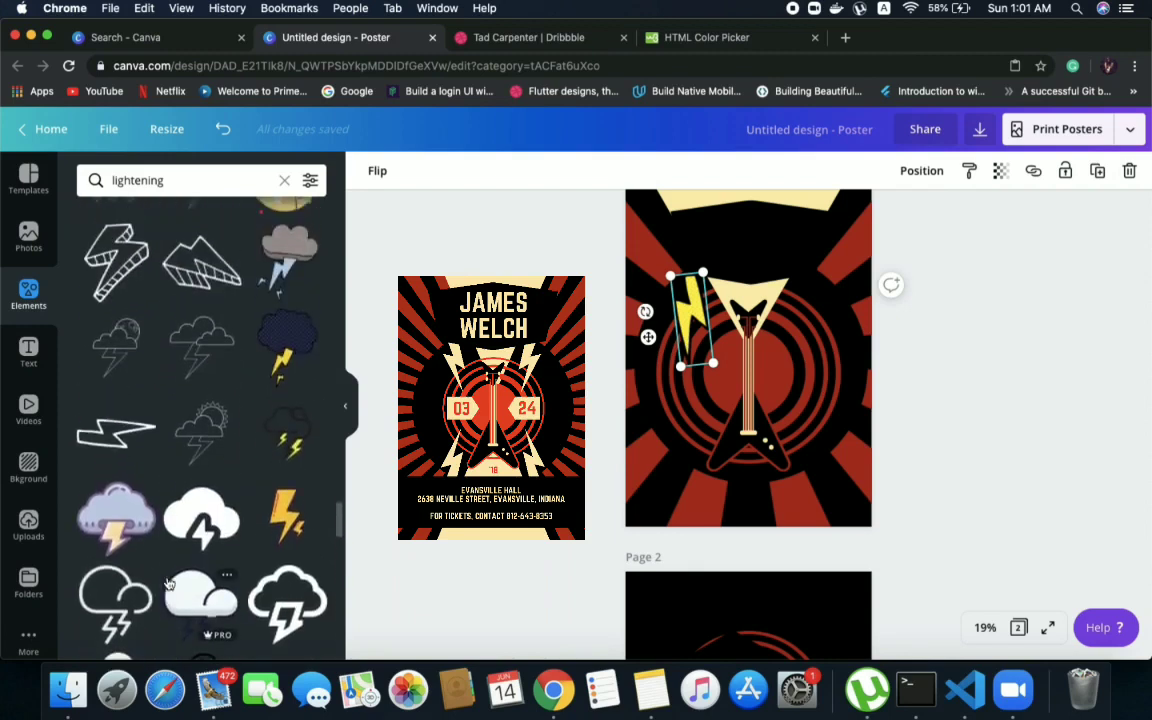
Try out the flat white outlined bolt on page 1 and remove it
{"action": "left_click_drag", "start_coordinate": [104, 446], "coordinate": [322, 395]}
{"action": "left_click_drag", "start_coordinate": [650, 420], "coordinate": [669, 491]}
{"action": "key", "text": "Delete"}
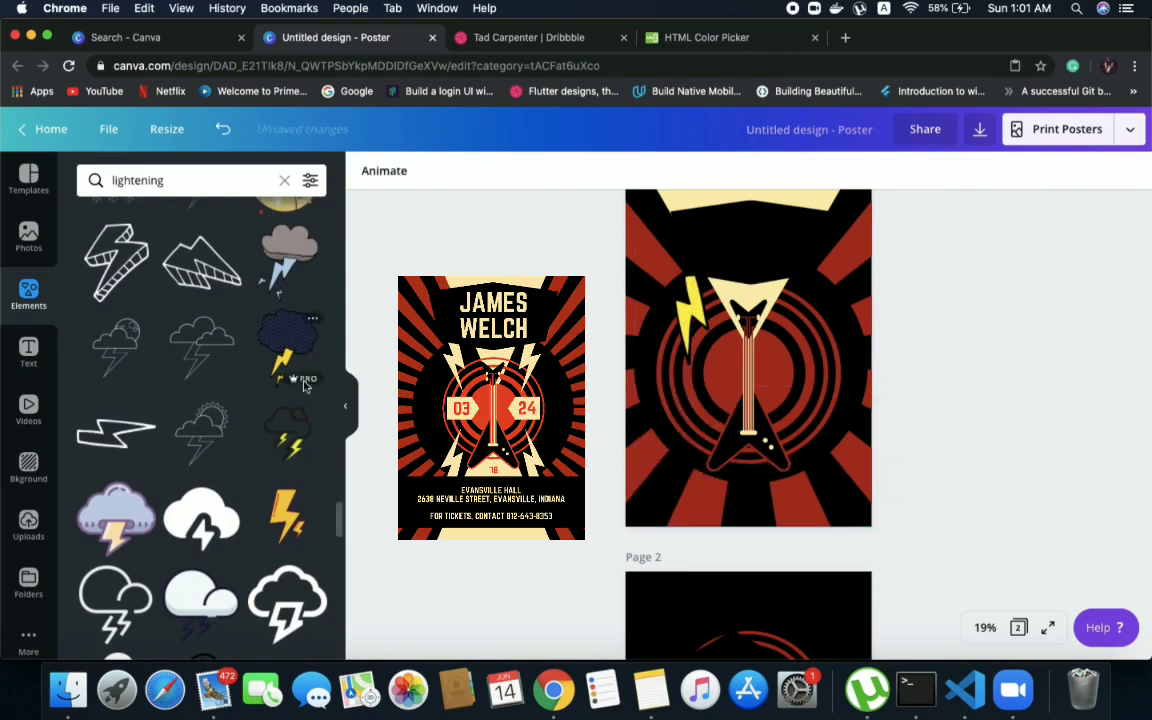
Browse the remaining lightning results for a flat, solid bolt similar to those on the reference poster
{"action": "scroll", "coordinate": [219, 504], "scroll_direction": "down", "scroll_amount": 2}
{"action": "scroll", "coordinate": [219, 504], "scroll_direction": "down", "scroll_amount": 6}
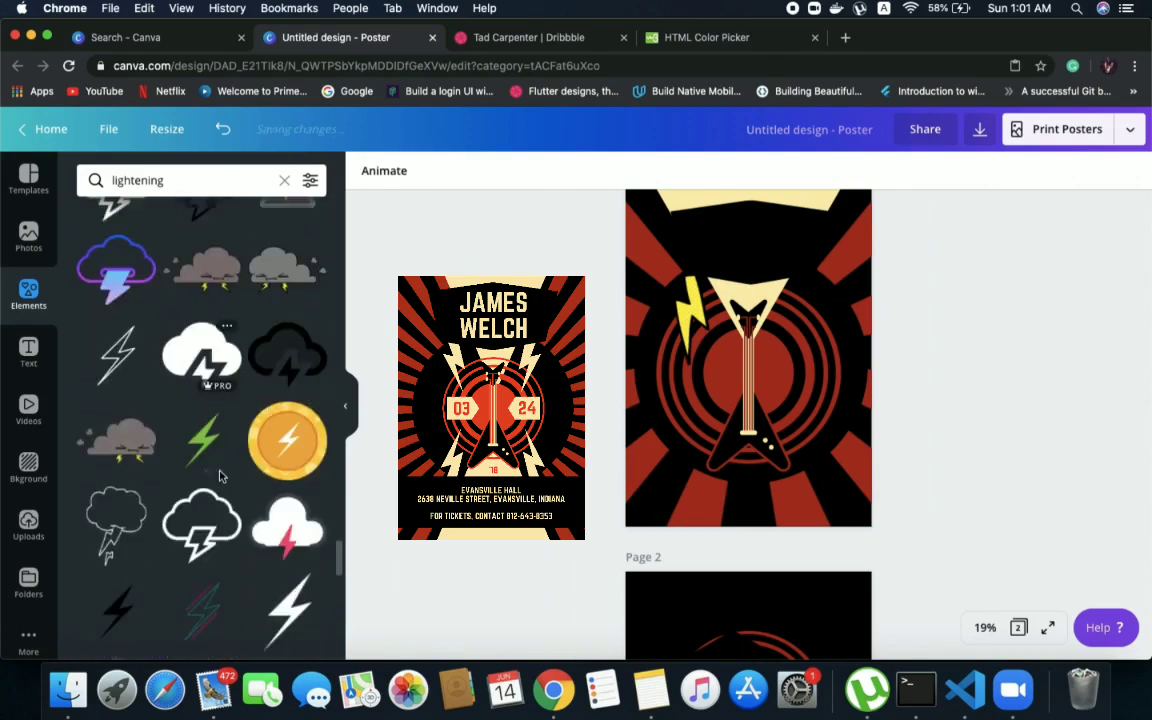
{"action": "scroll", "coordinate": [221, 478], "scroll_direction": "down", "scroll_amount": 5}
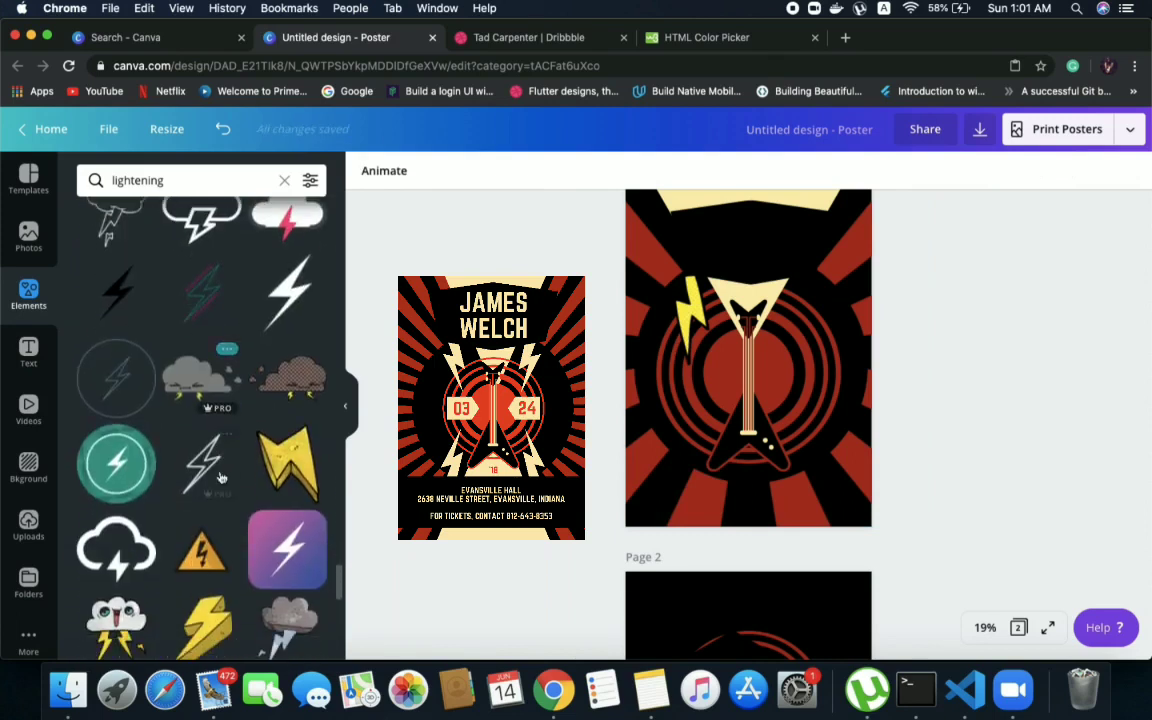
{"action": "scroll", "coordinate": [221, 478], "scroll_direction": "down", "scroll_amount": 6}
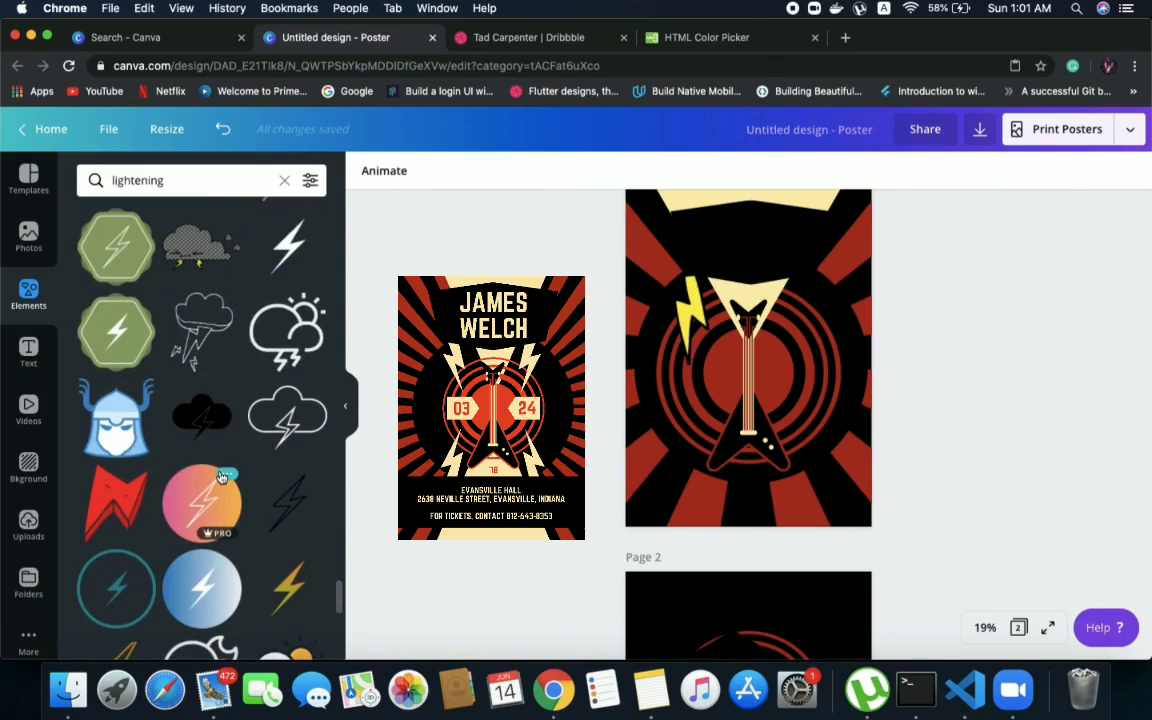
{"action": "scroll", "coordinate": [222, 476], "scroll_direction": "down", "scroll_amount": 6}
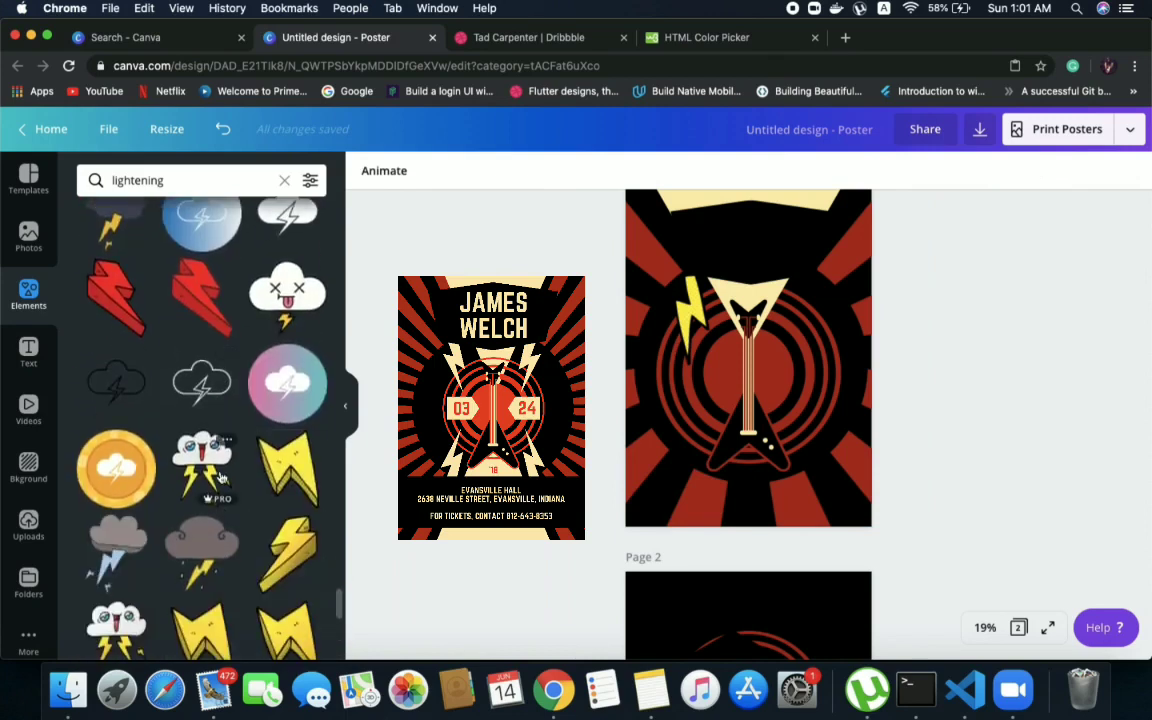
{"action": "scroll", "coordinate": [222, 477], "scroll_direction": "down", "scroll_amount": 6}
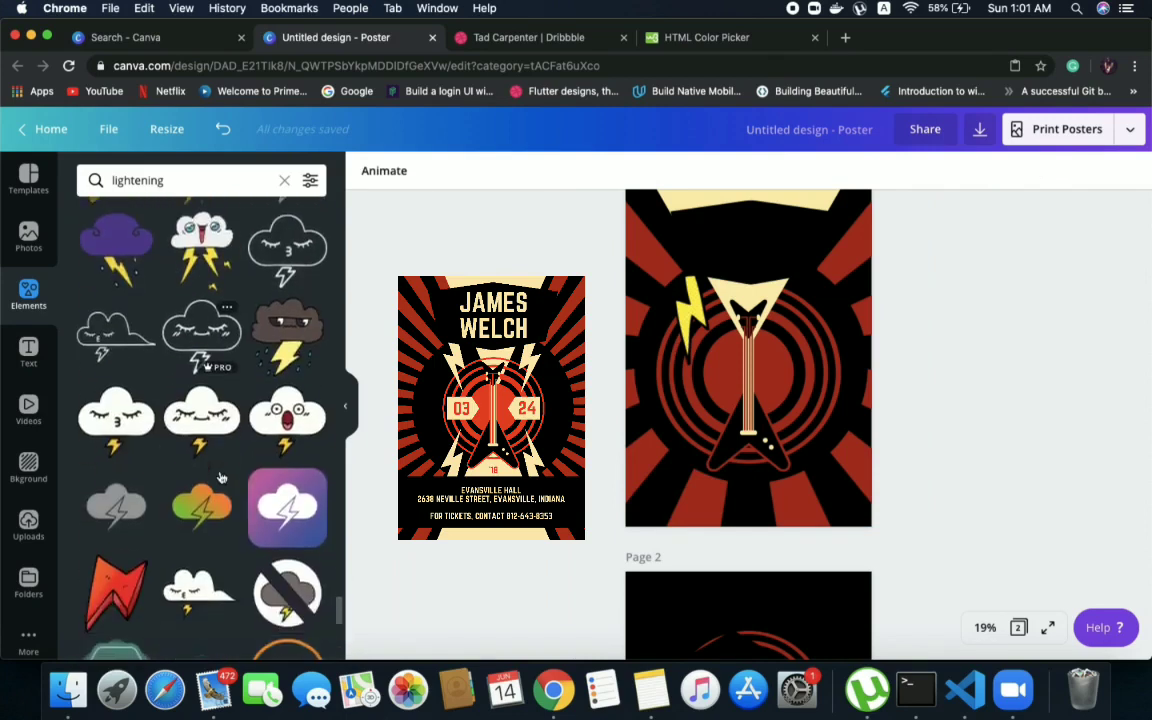
{"action": "scroll", "coordinate": [222, 477], "scroll_direction": "down", "scroll_amount": 3}
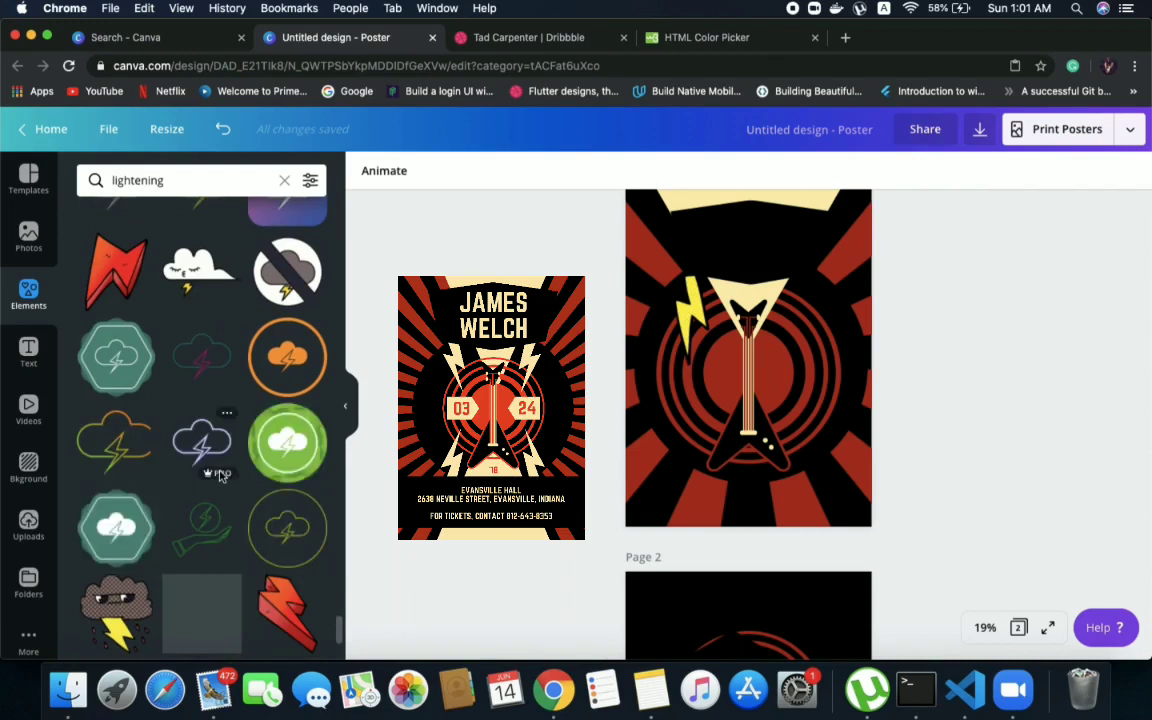
{"action": "scroll", "coordinate": [222, 477], "scroll_direction": "down", "scroll_amount": 6}
{"action": "scroll", "coordinate": [222, 477], "scroll_direction": "down", "scroll_amount": 8}
{"action": "scroll", "coordinate": [222, 477], "scroll_direction": "down", "scroll_amount": 10}
{"action": "scroll", "coordinate": [222, 477], "scroll_direction": "down", "scroll_amount": 10}
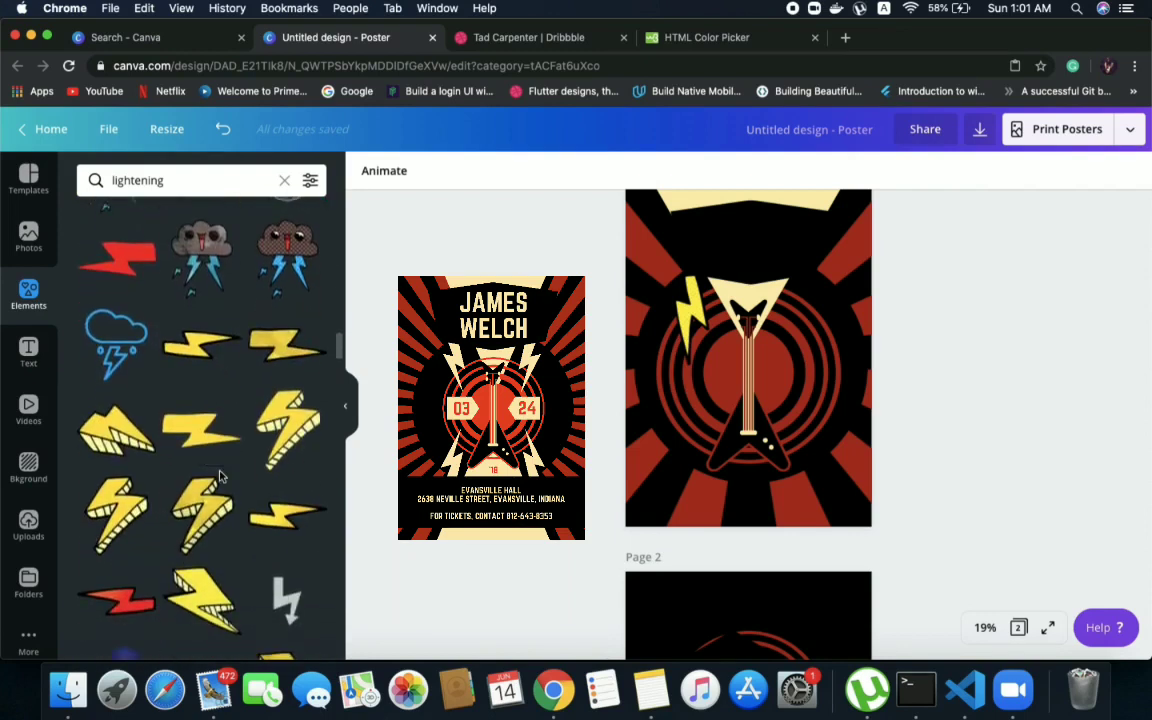
{"action": "scroll", "coordinate": [222, 477], "scroll_direction": "down", "scroll_amount": 2}
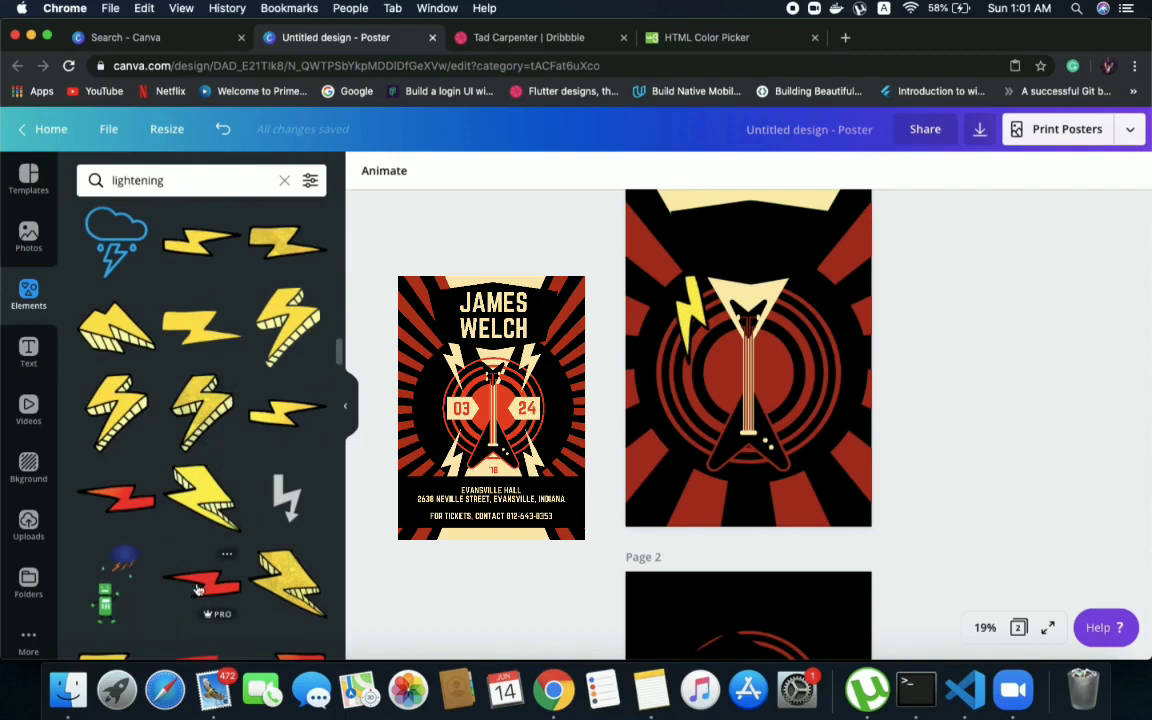
Add the thin red bolt with a black outline to page 1 and delete the tilted yellow bolt
{"action": "left_click_drag", "start_coordinate": [215, 575], "coordinate": [676, 399]}
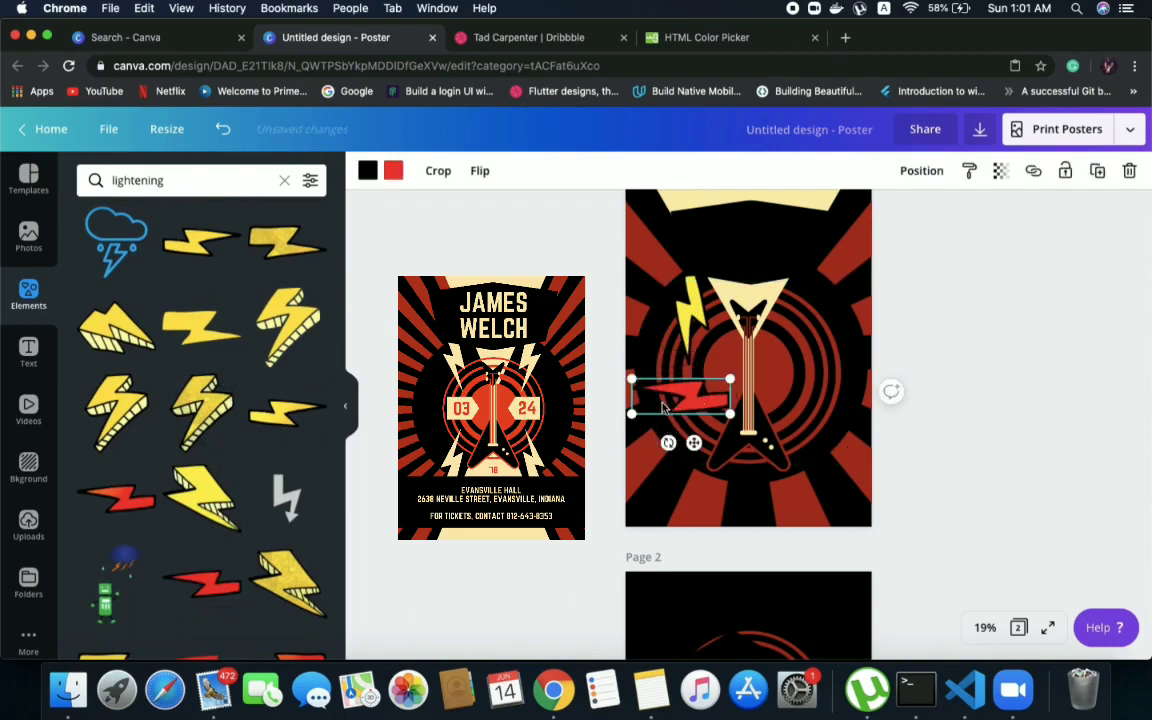
{"action": "left_click", "coordinate": [690, 312]}
{"action": "key", "text": "Delete"}
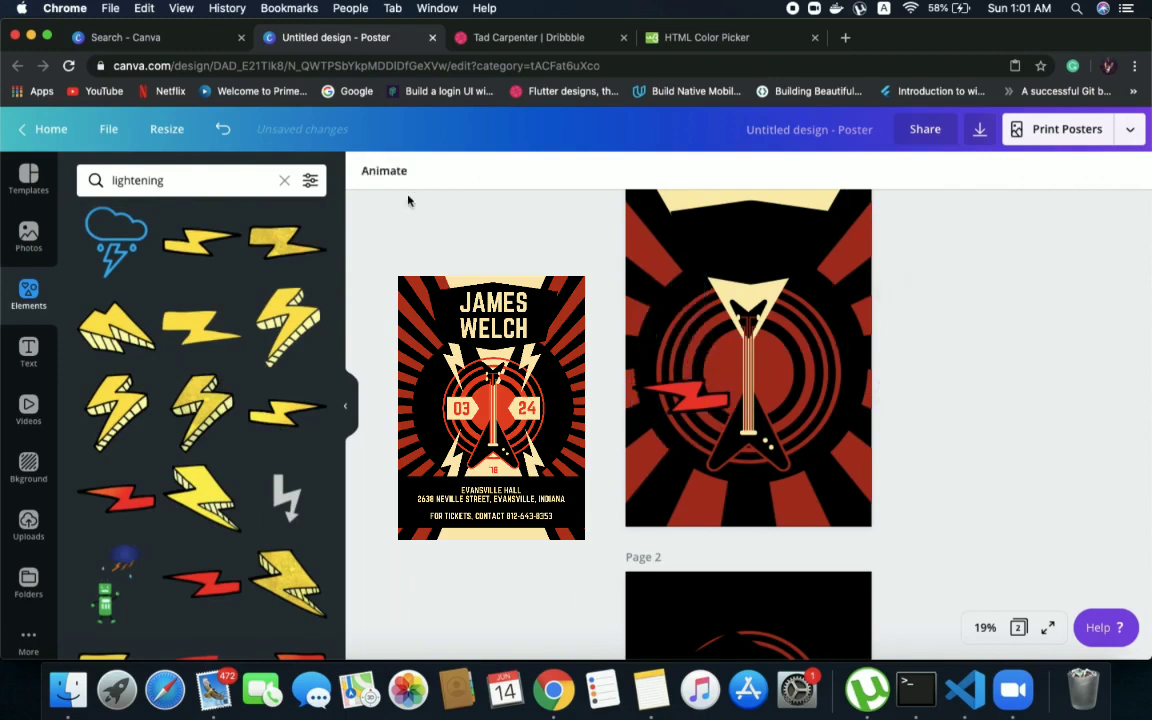
Recolour both the red fill and the black outline of the new bolt to the poster's cream
{"action": "left_click", "coordinate": [680, 398]}
{"action": "left_click", "coordinate": [393, 170]}
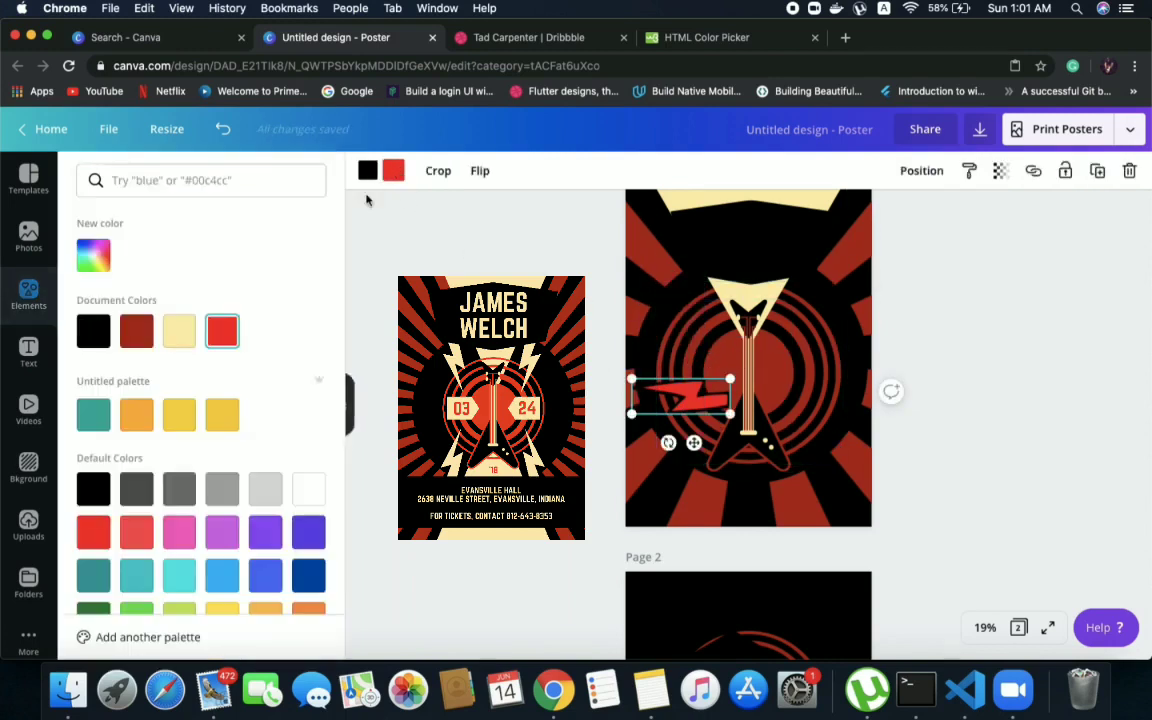
{"action": "left_click", "coordinate": [180, 333]}
{"action": "left_click", "coordinate": [366, 172]}
{"action": "left_click", "coordinate": [177, 333]}
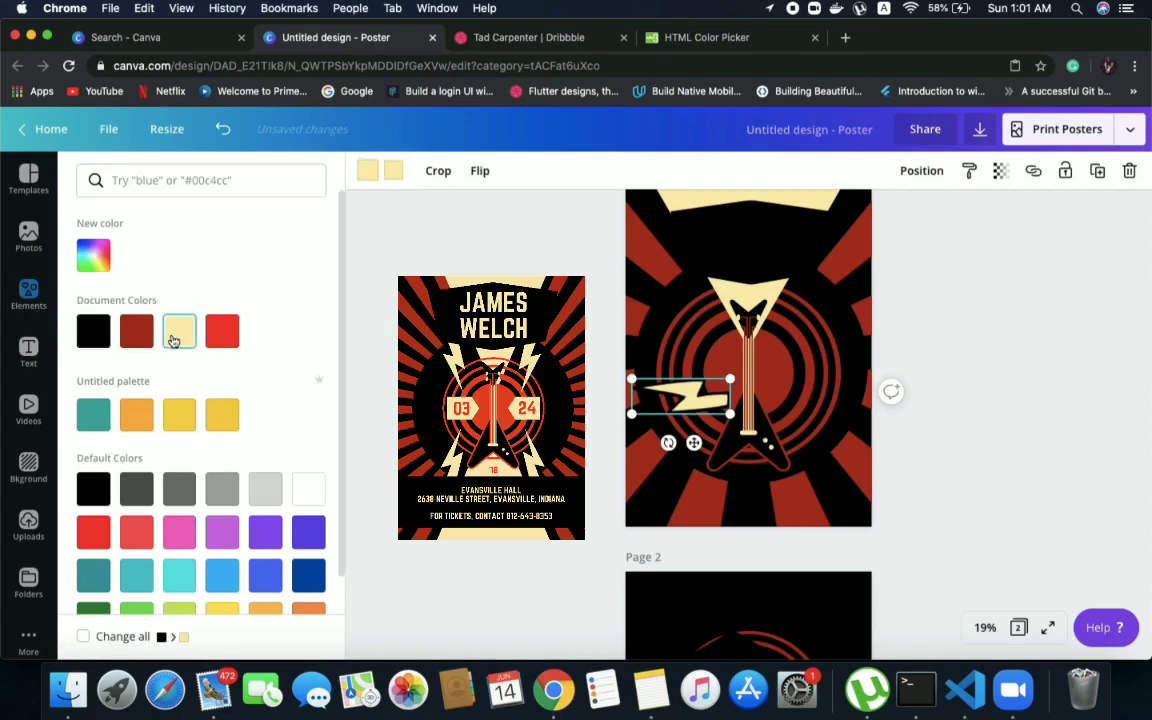
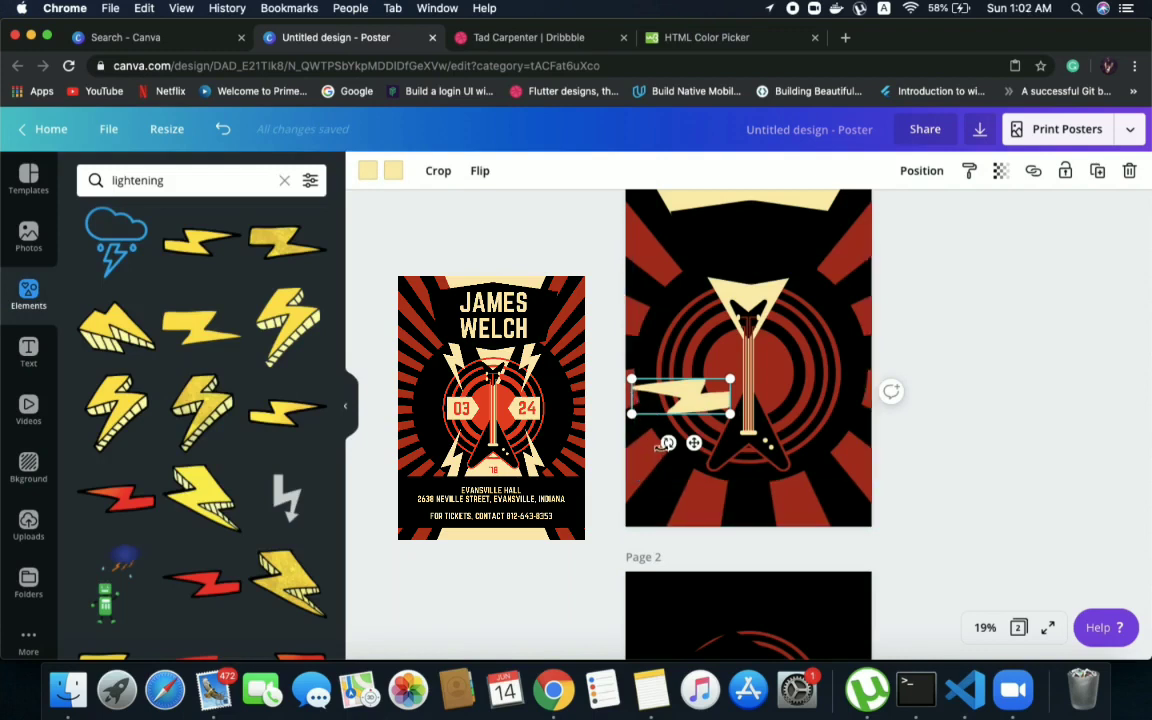
Rotate the cream bolt upright and place it just left of the guitar's head on page 1
{"action": "left_click_drag", "start_coordinate": [668, 443], "coordinate": [772, 412]}
{"action": "left_click_drag", "start_coordinate": [696, 367], "coordinate": [696, 334]}
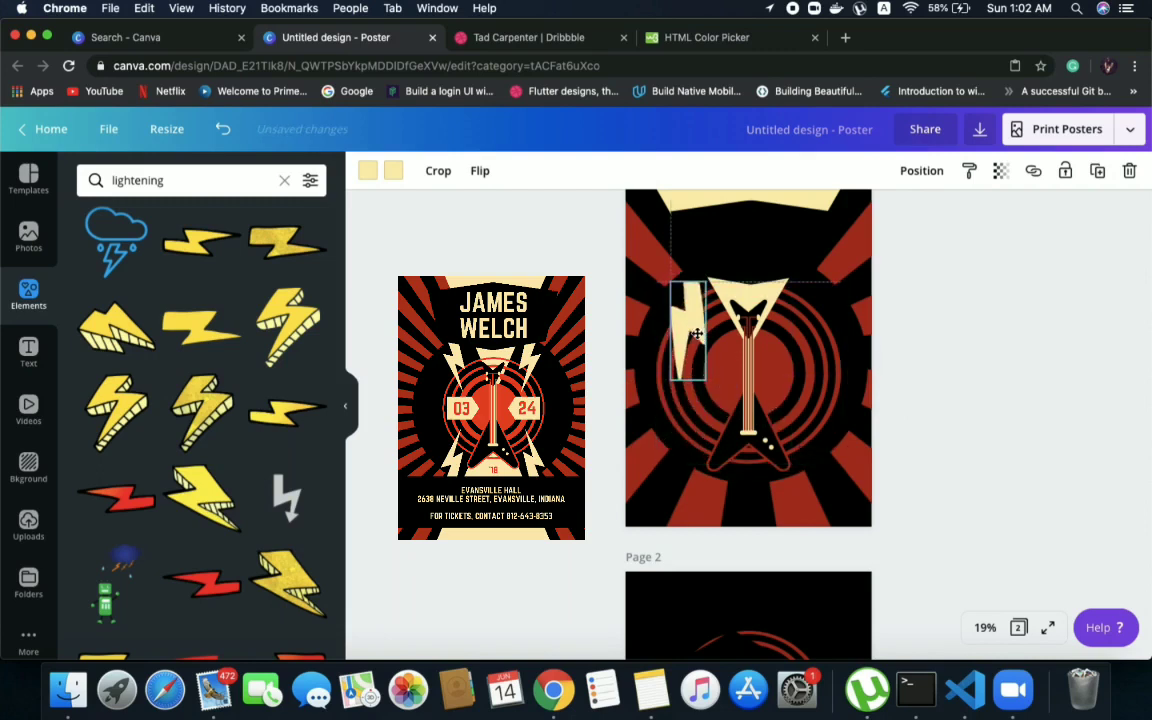
{"action": "left_click", "coordinate": [481, 173]}
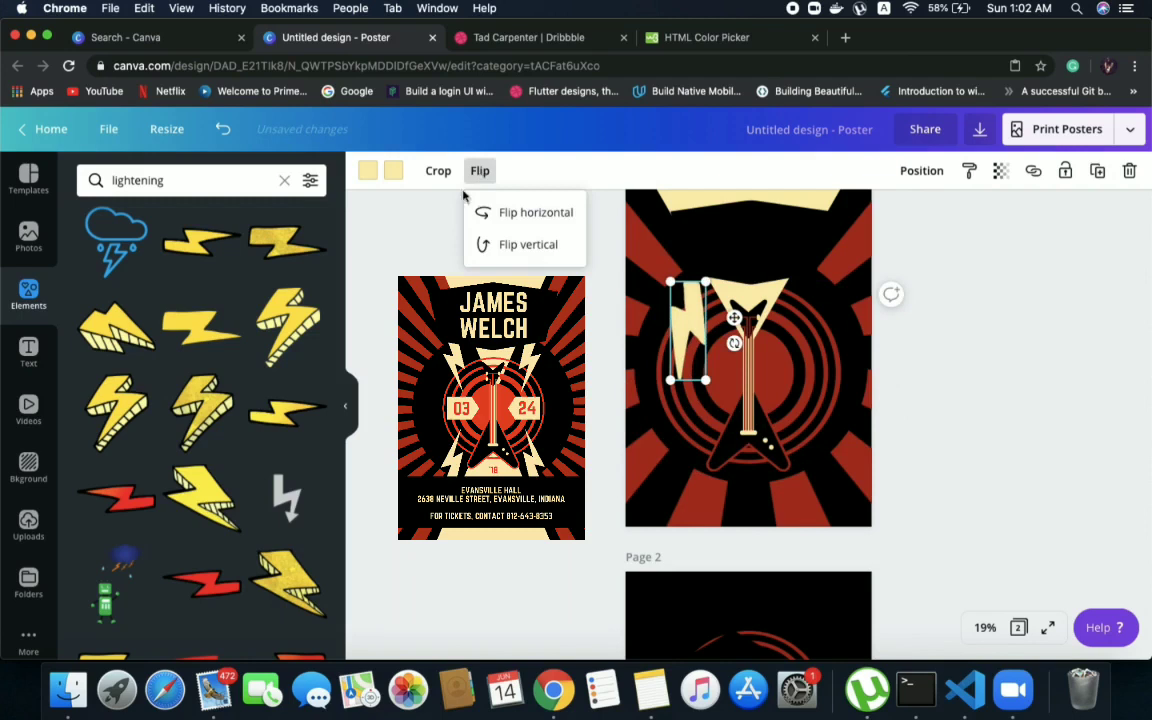
{"action": "left_click", "coordinate": [676, 311]}
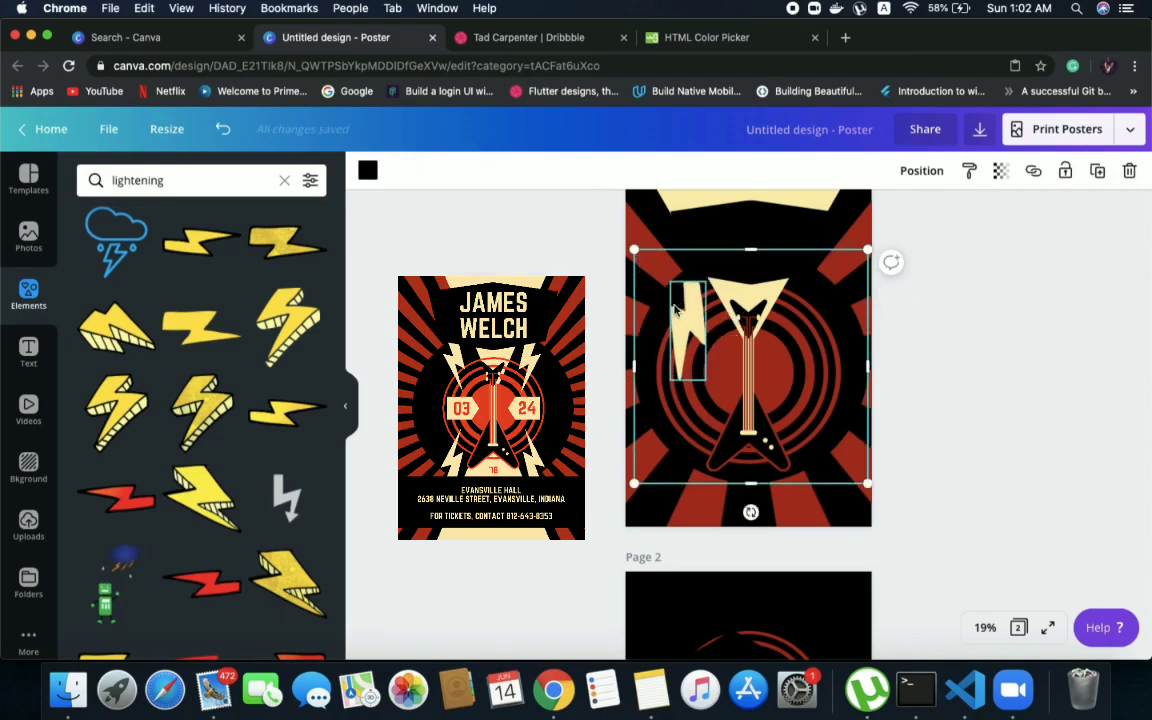
Duplicate the upright bolt to the right of the guitar's head and mirror the copy with Flip vertical
{"action": "left_click", "coordinate": [676, 311]}
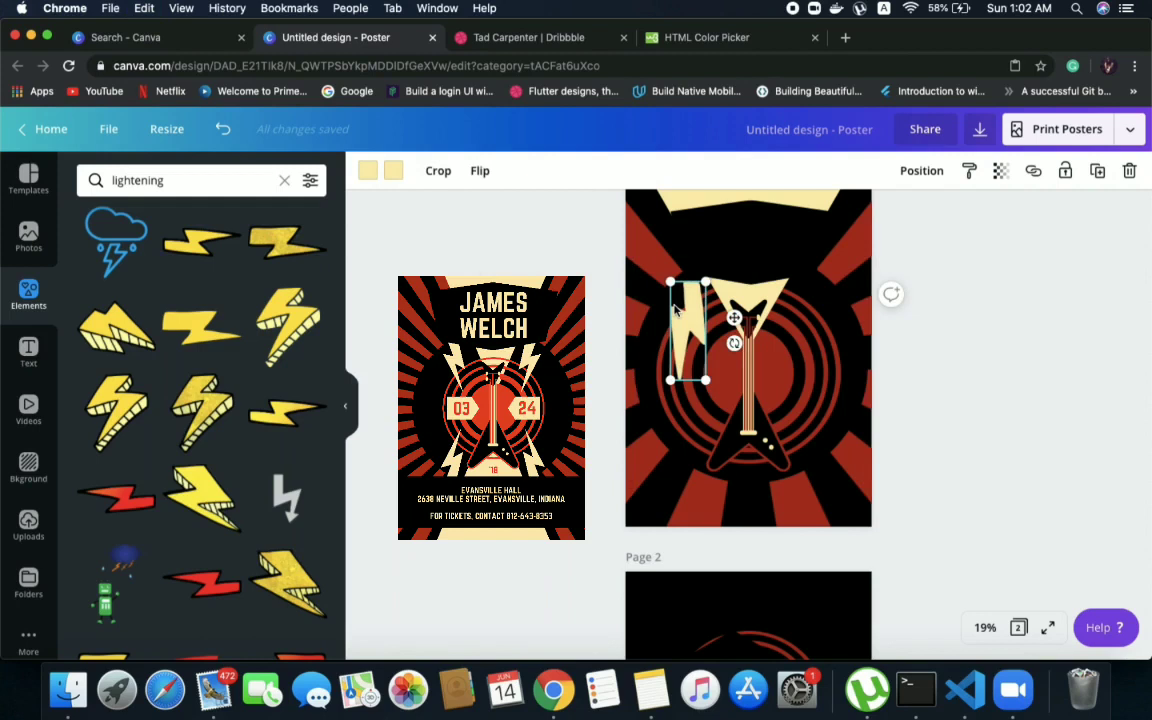
{"action": "left_click_drag", "start_coordinate": [674, 308], "coordinate": [795, 314]}
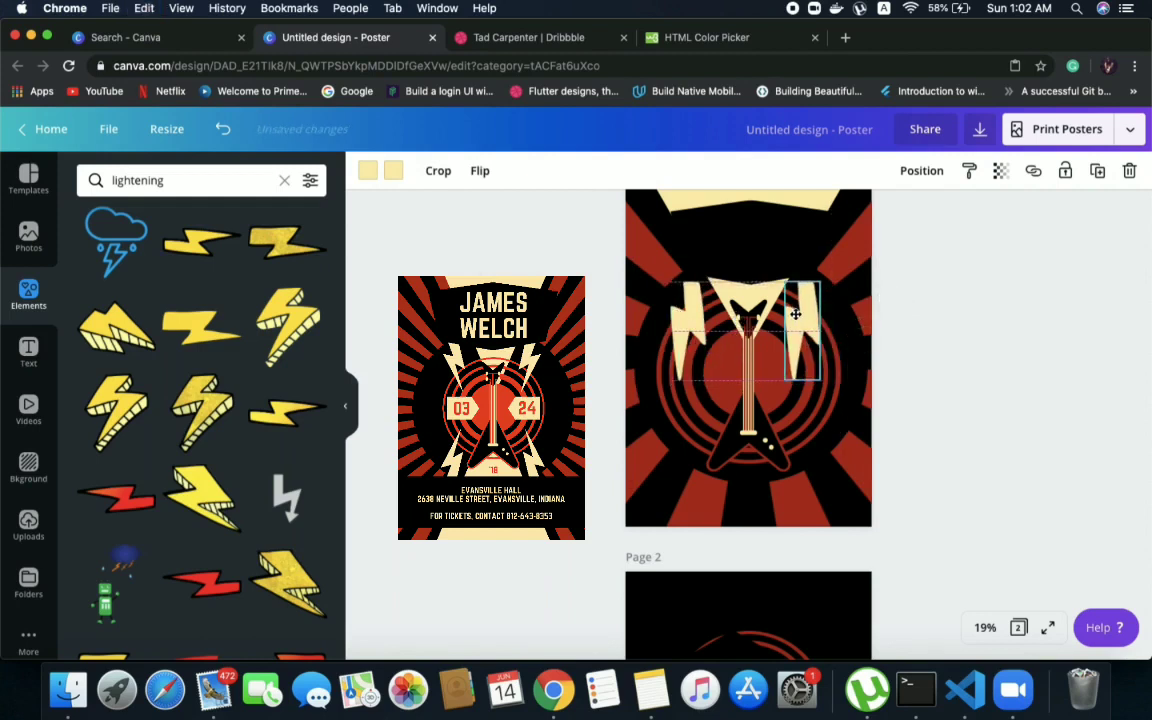
{"action": "left_click", "coordinate": [476, 171]}
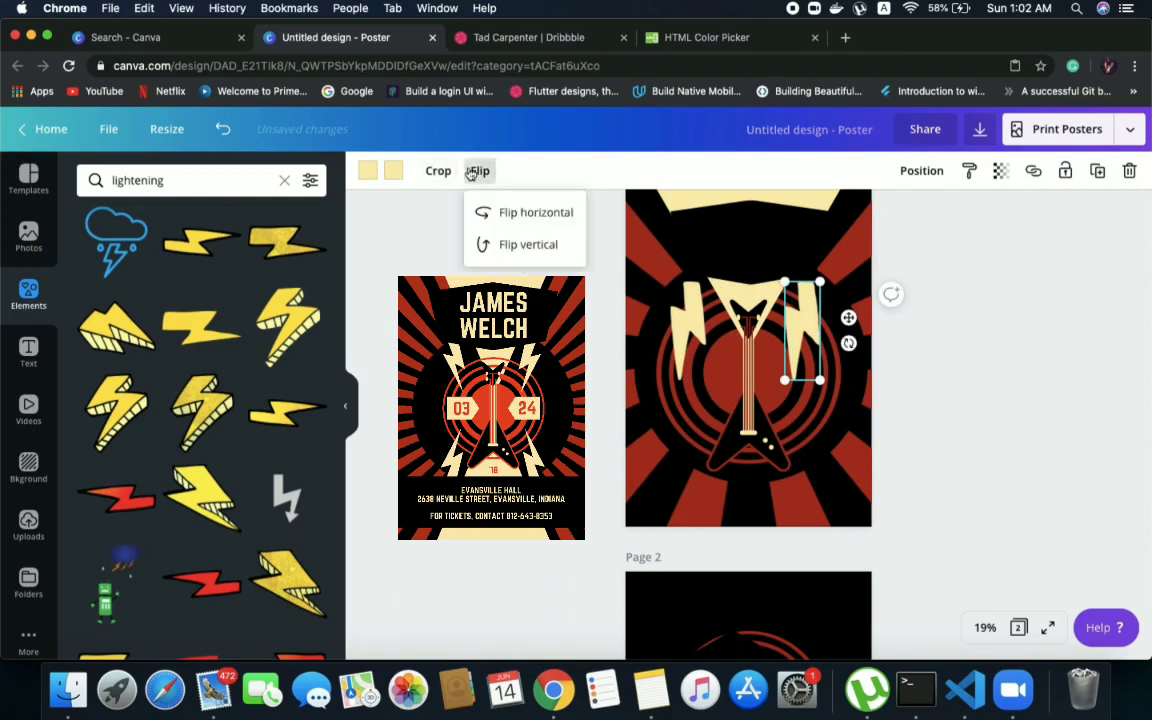
{"action": "left_click", "coordinate": [515, 248]}
{"action": "left_click", "coordinate": [887, 322]}
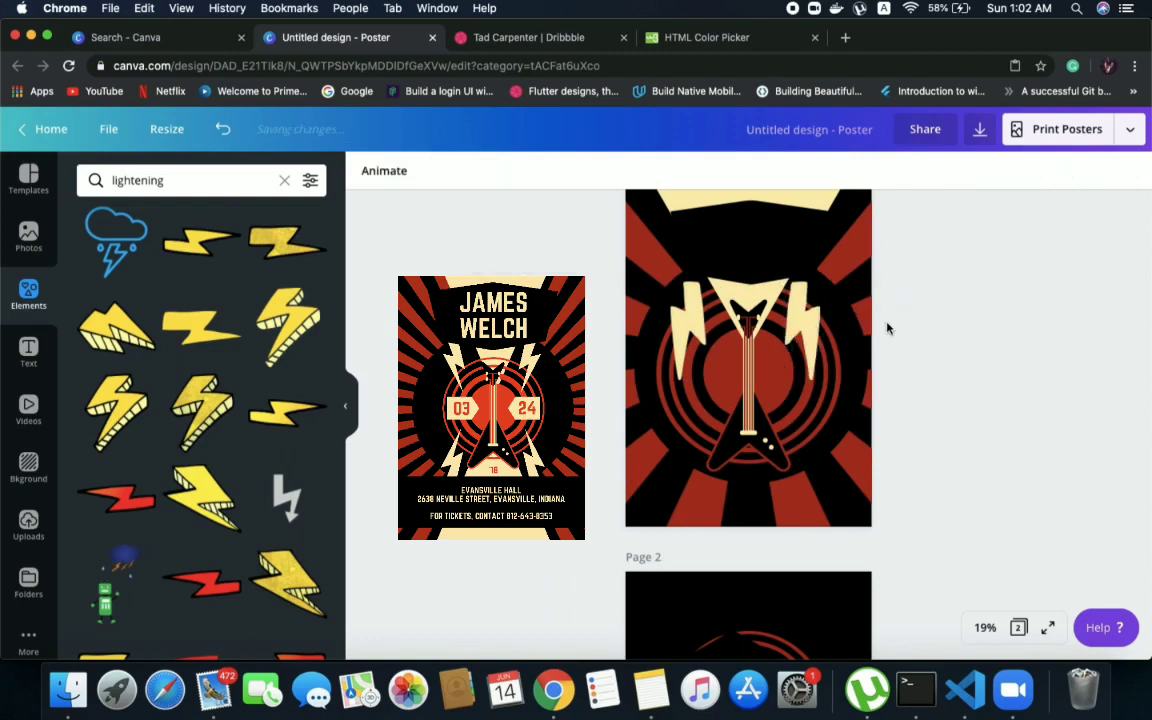
Shrink the right and left bolts to a matching smaller size beside the guitar's head
{"action": "mouse_move", "coordinate": [703, 322]}
{"action": "left_mouse_down"}
{"action": "mouse_move", "coordinate": [725, 330]}
{"action": "mouse_move", "coordinate": [700, 316]}
{"action": "left_mouse_up"}
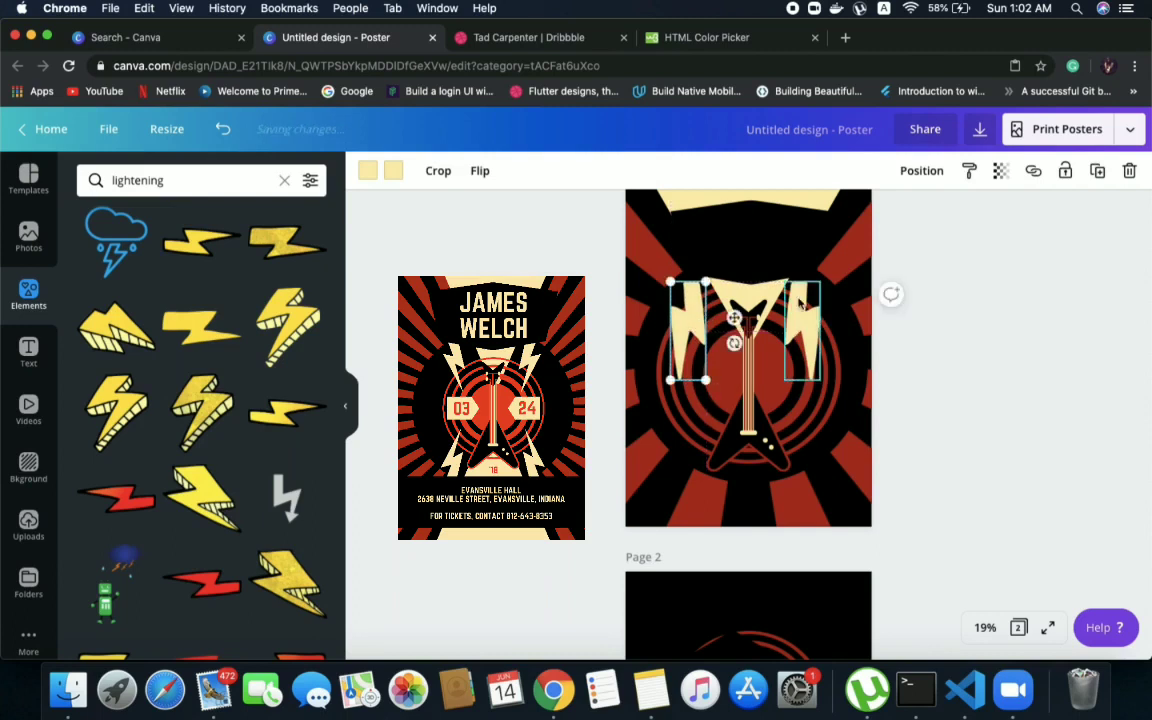
{"action": "left_click", "coordinate": [805, 370]}
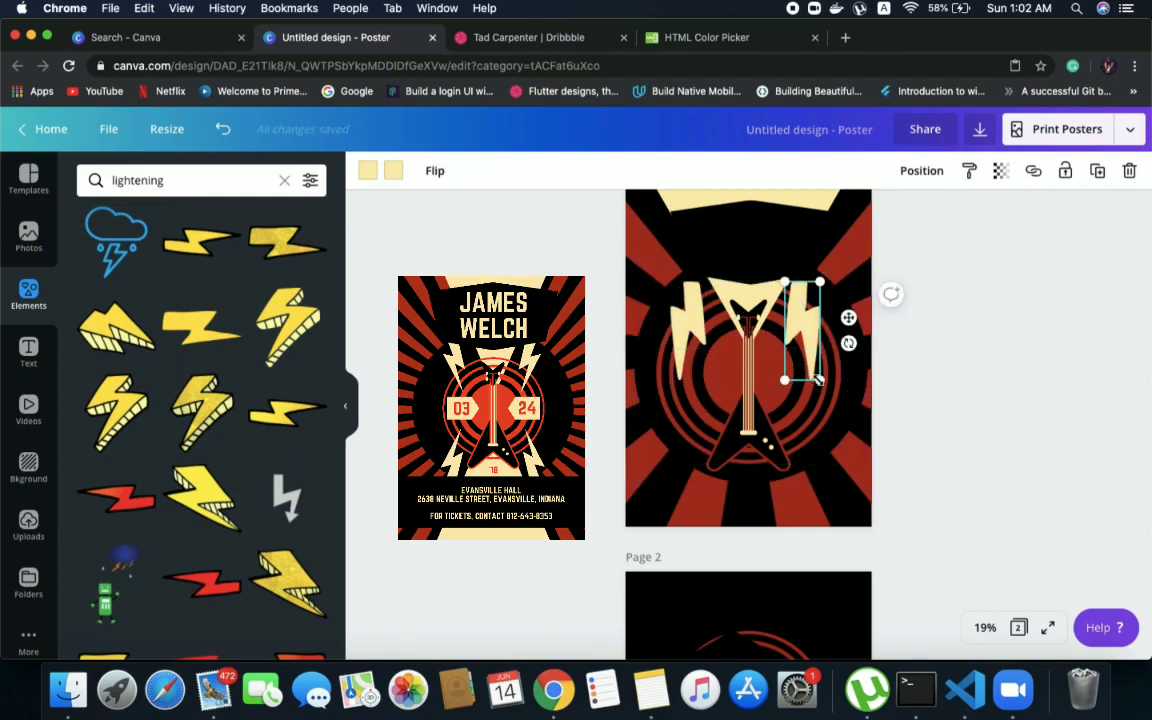
{"action": "left_click_drag", "start_coordinate": [812, 372], "coordinate": [796, 357]}
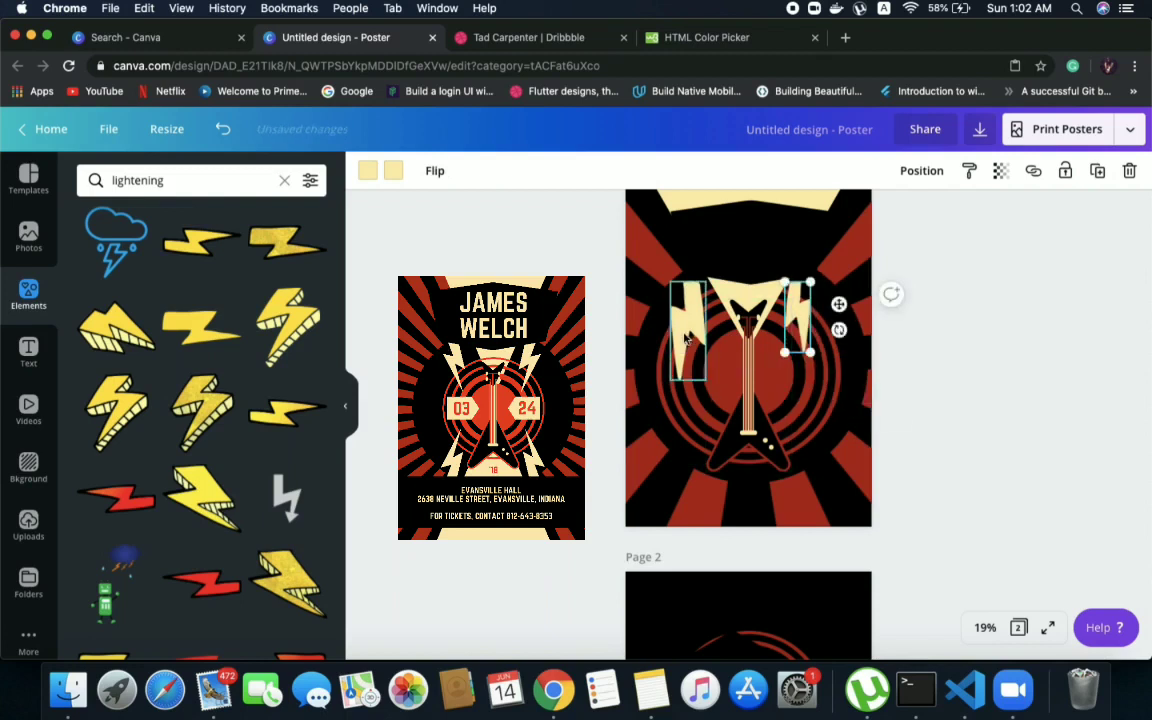
{"action": "left_click", "coordinate": [686, 335]}
{"action": "left_click_drag", "start_coordinate": [671, 380], "coordinate": [677, 349]}
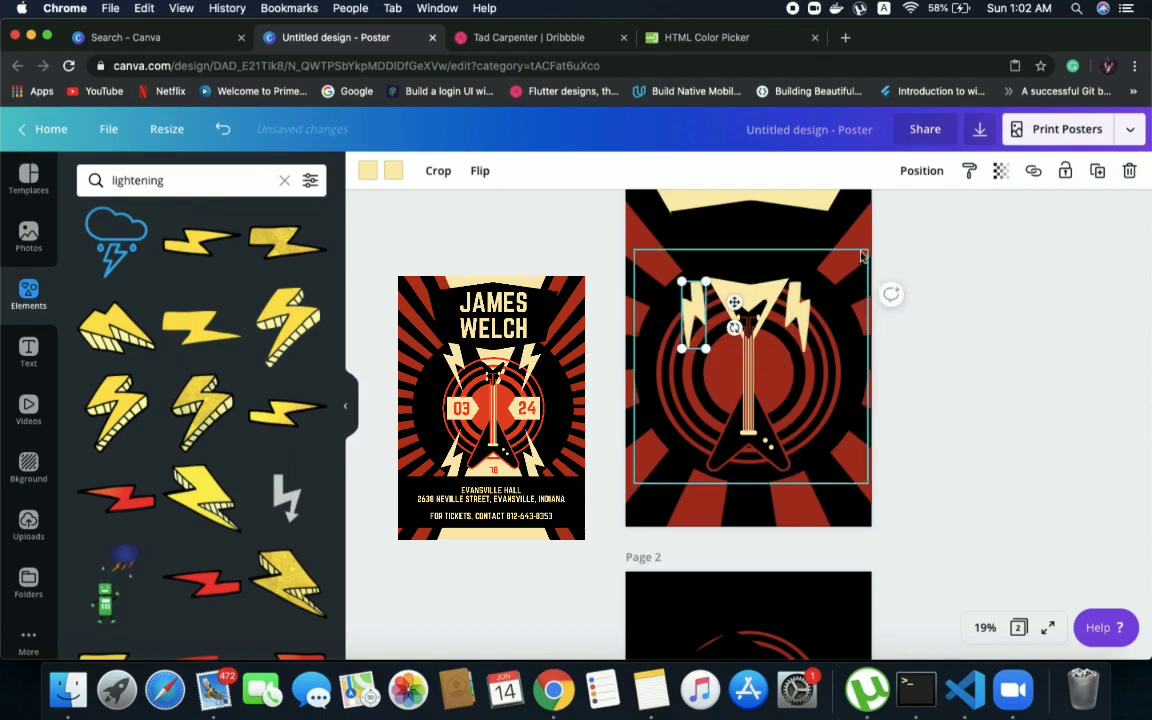
{"action": "left_click", "coordinate": [858, 236]}
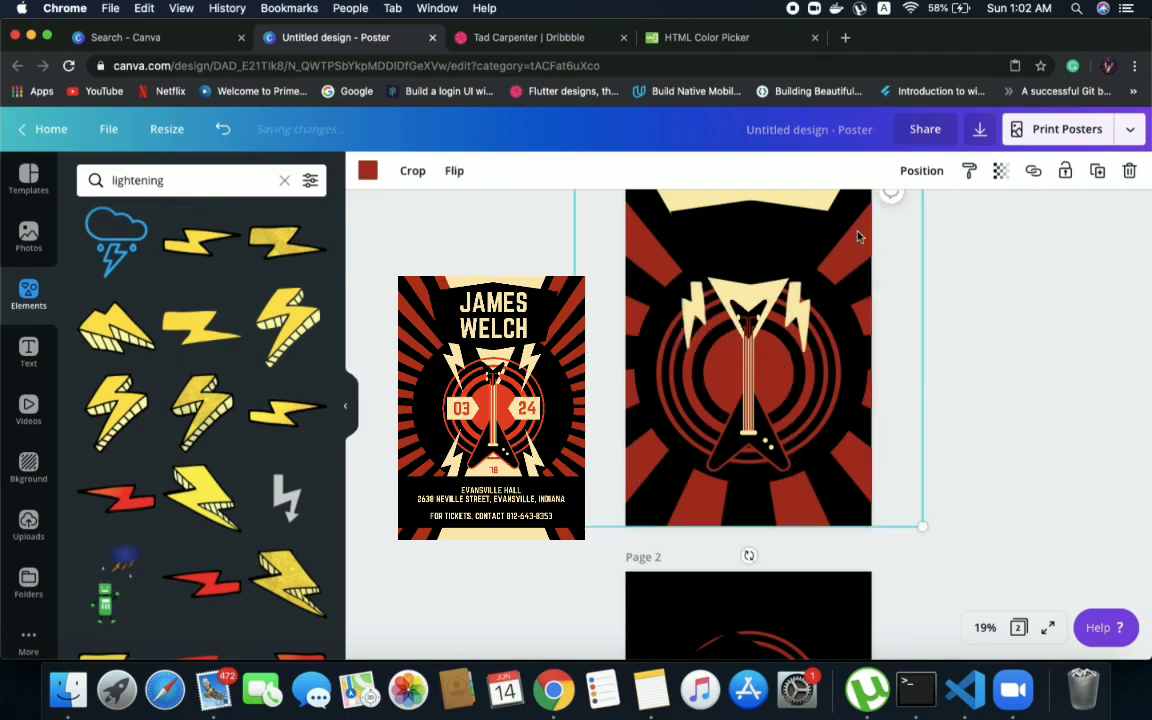
Tilt the left and right bolts slightly so their upper ends lean outward from the guitar
{"action": "left_click", "coordinate": [688, 330]}
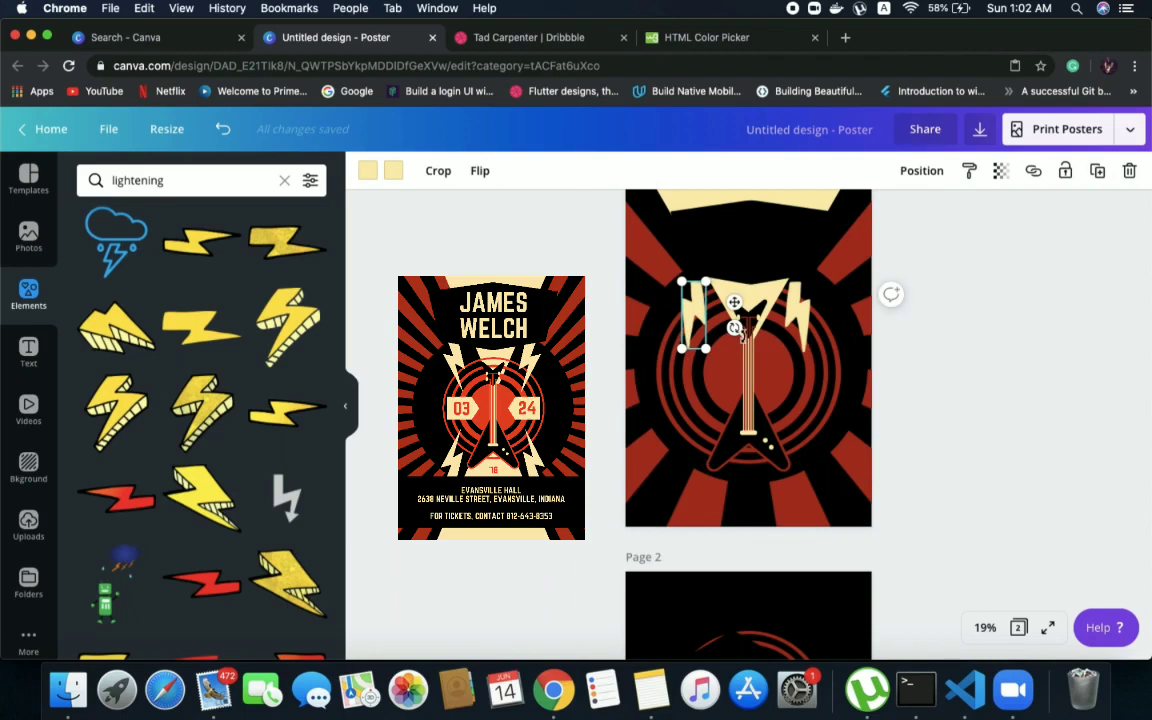
{"action": "left_click_drag", "start_coordinate": [735, 328], "coordinate": [760, 328]}
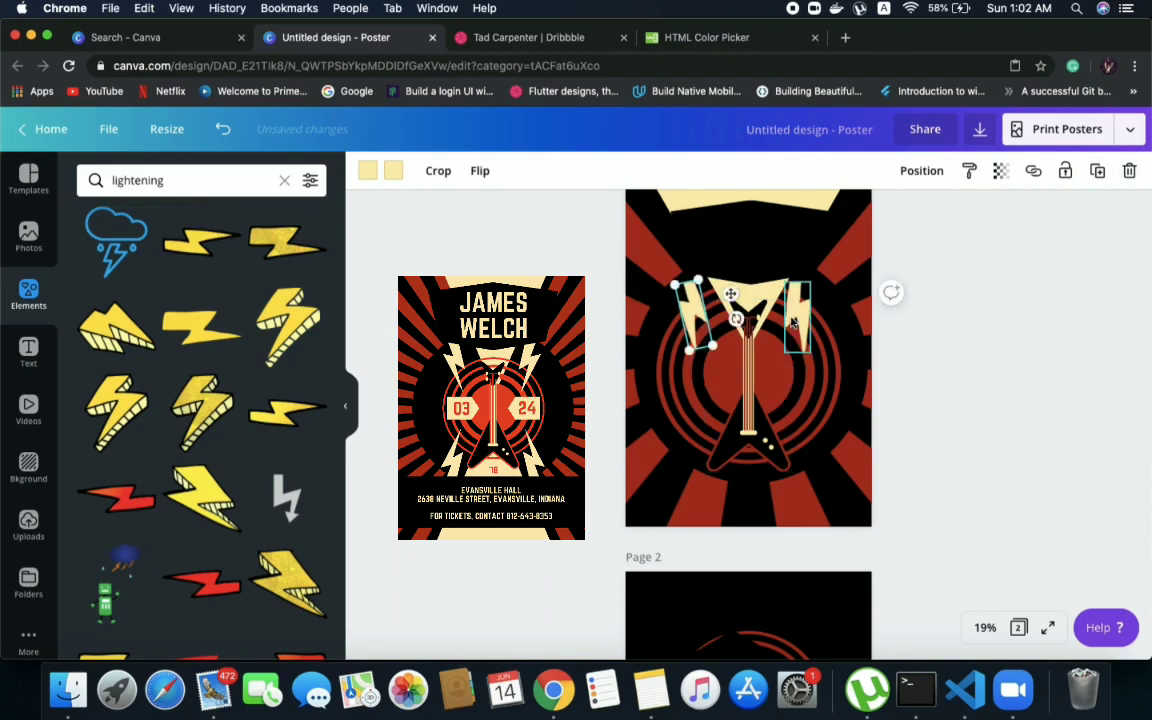
{"action": "left_click", "coordinate": [798, 316]}
{"action": "left_click_drag", "start_coordinate": [838, 330], "coordinate": [837, 336]}
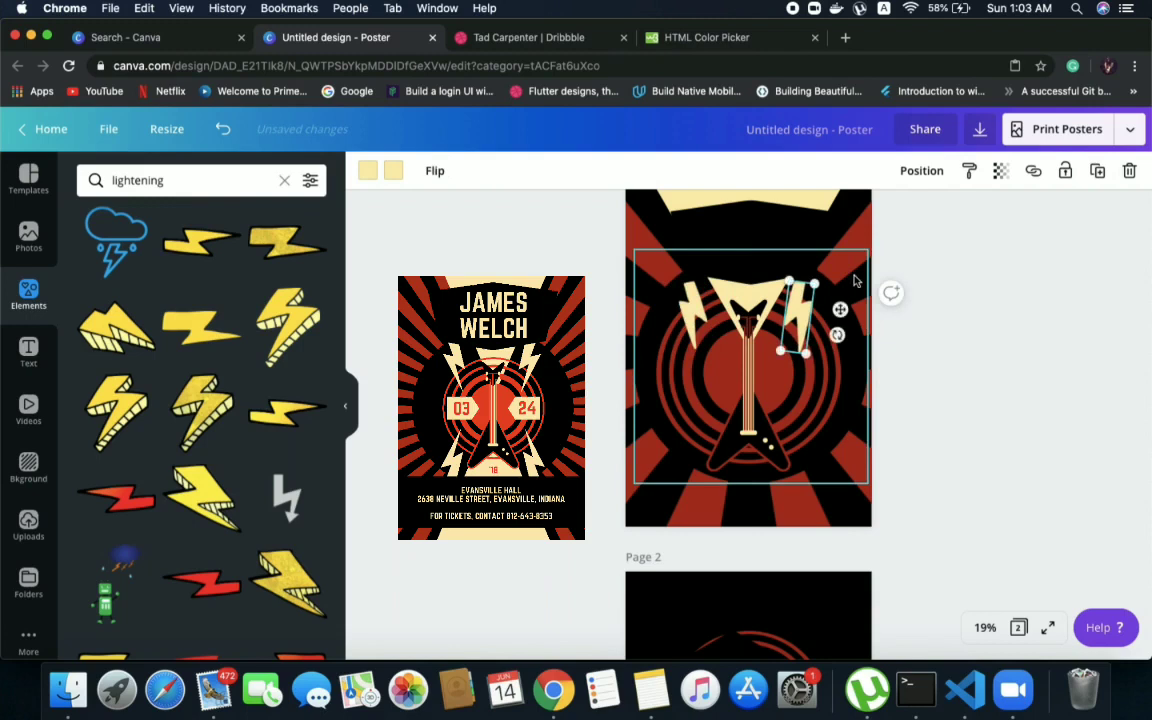
{"action": "left_click", "coordinate": [855, 279]}
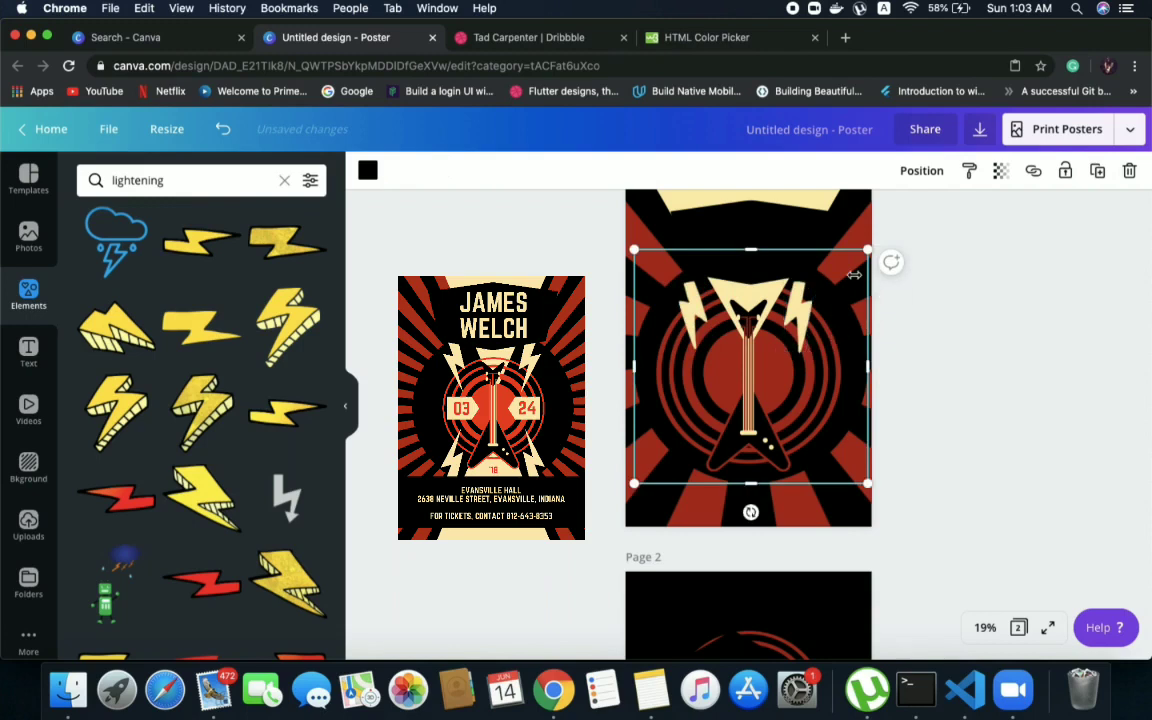
{"action": "left_click", "coordinate": [1008, 402]}
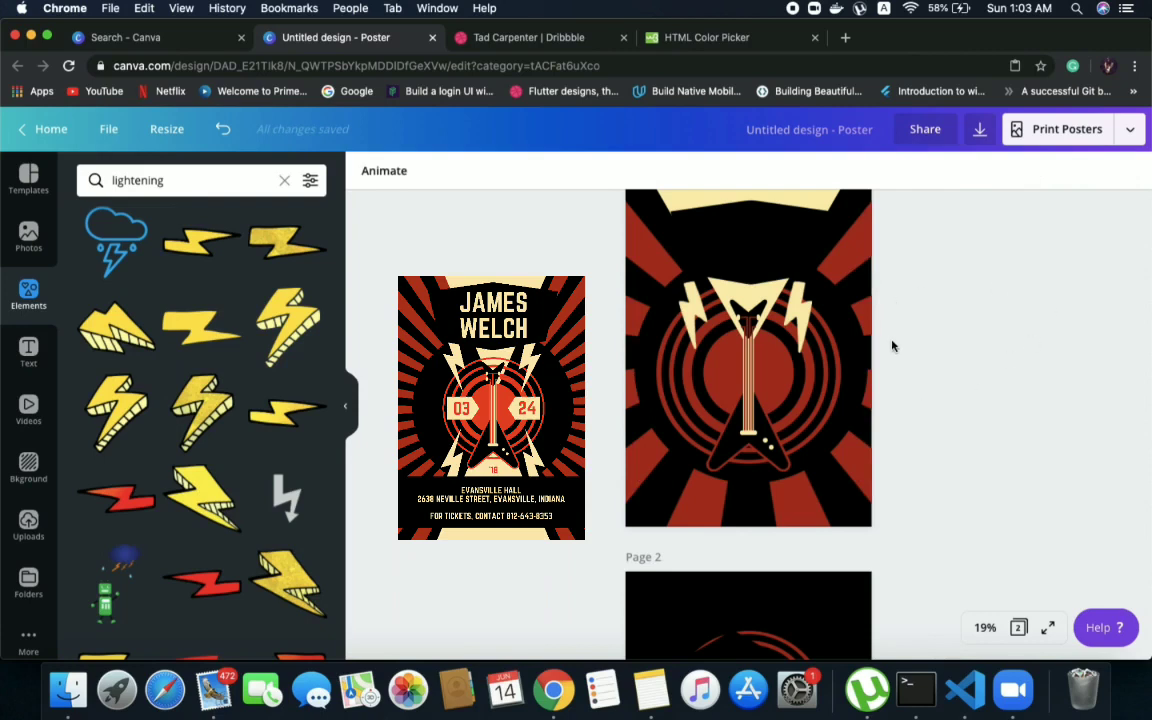
Nudge the black shape below the cream header and the guitar slightly upward on page 1
{"action": "scroll", "coordinate": [802, 310], "scroll_direction": "up", "scroll_amount": 2}
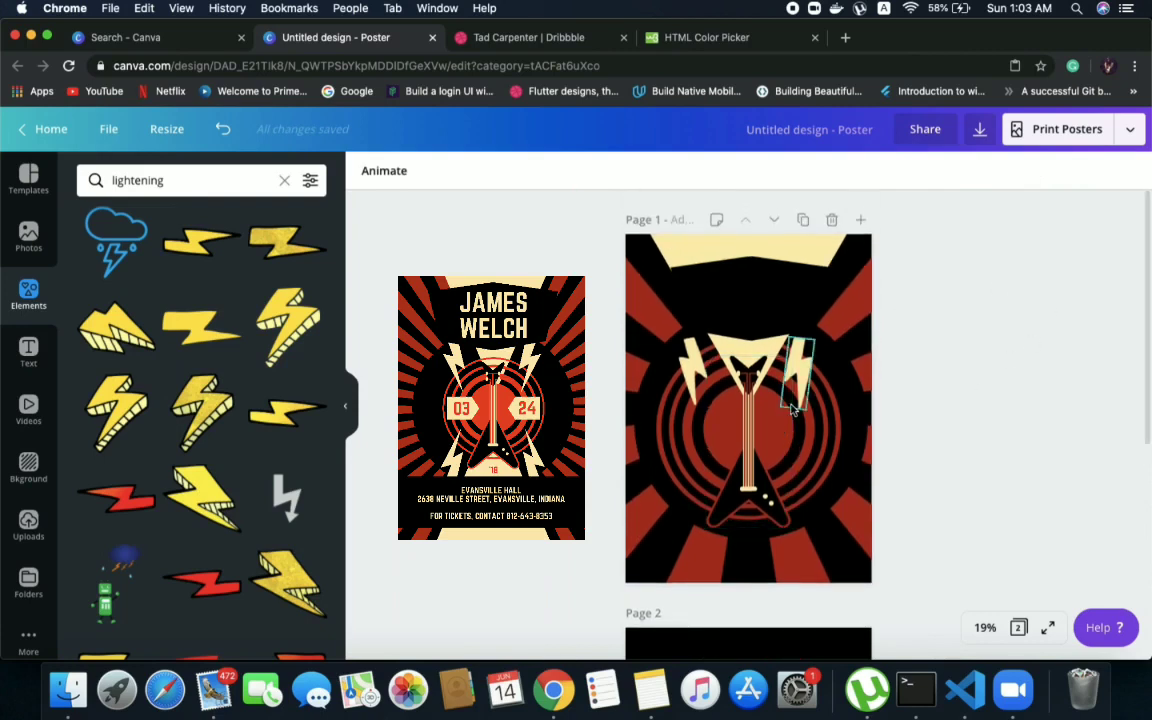
{"action": "left_click_drag", "start_coordinate": [768, 307], "coordinate": [766, 296]}
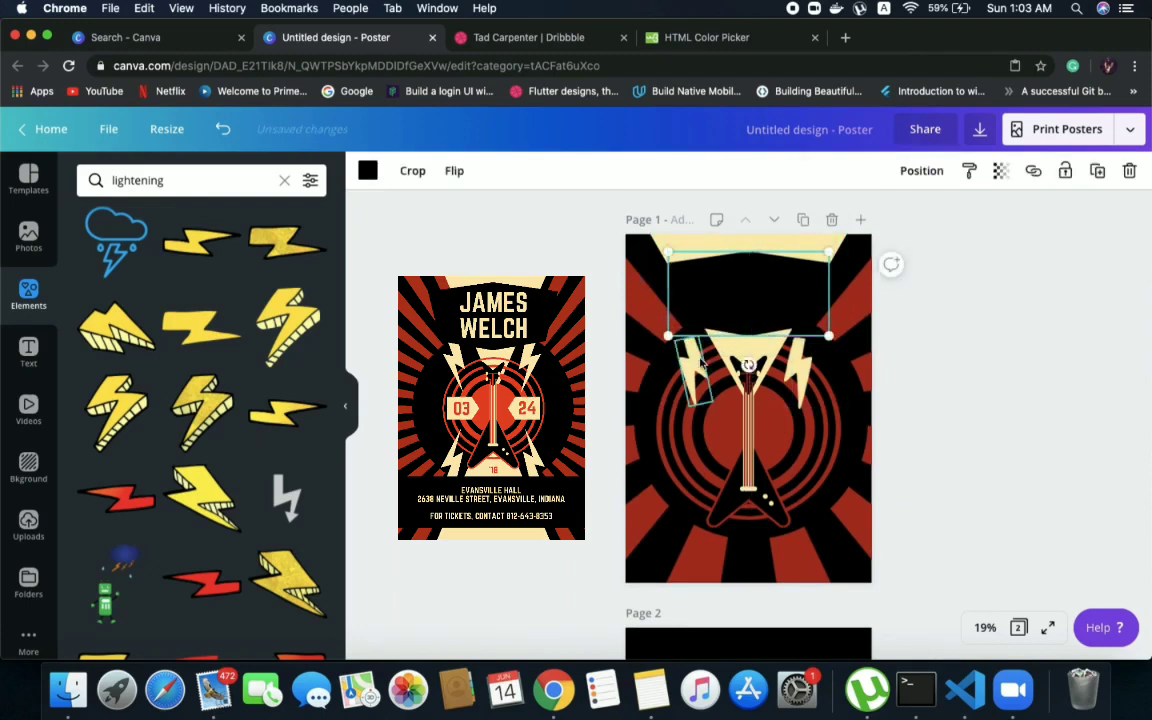
{"action": "left_click_drag", "start_coordinate": [746, 433], "coordinate": [746, 411]}
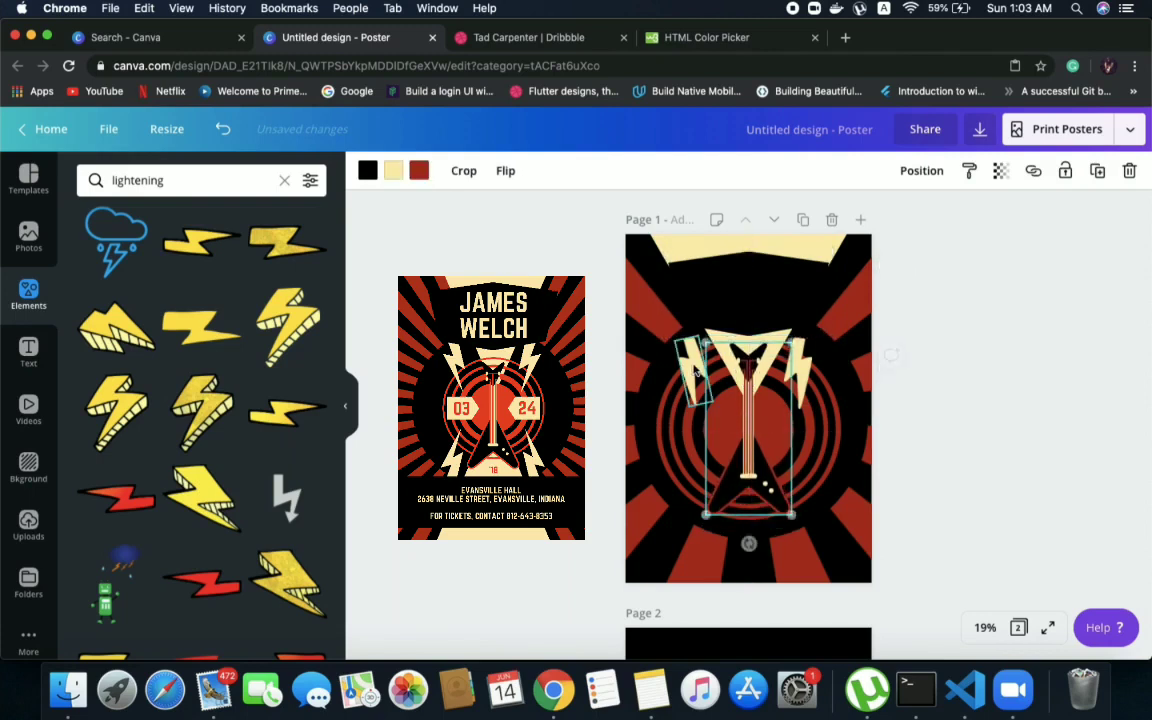
Reposition the two small bolts slightly up and to the right to sit evenly beside the raised guitar head
{"action": "left_click", "coordinate": [693, 368]}
{"action": "left_click_drag", "start_coordinate": [692, 366], "coordinate": [697, 363]}
{"action": "left_click", "coordinate": [801, 354]}
{"action": "left_click_drag", "start_coordinate": [801, 354], "coordinate": [803, 349]}
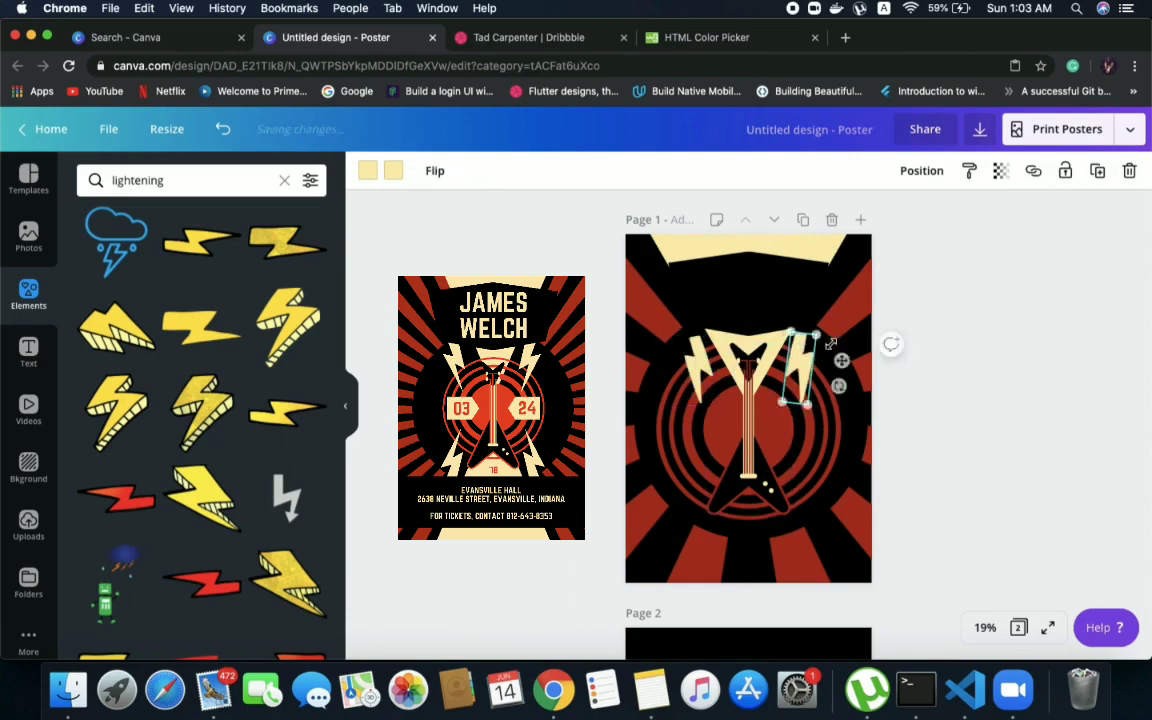
{"action": "left_click", "coordinate": [1007, 295]}
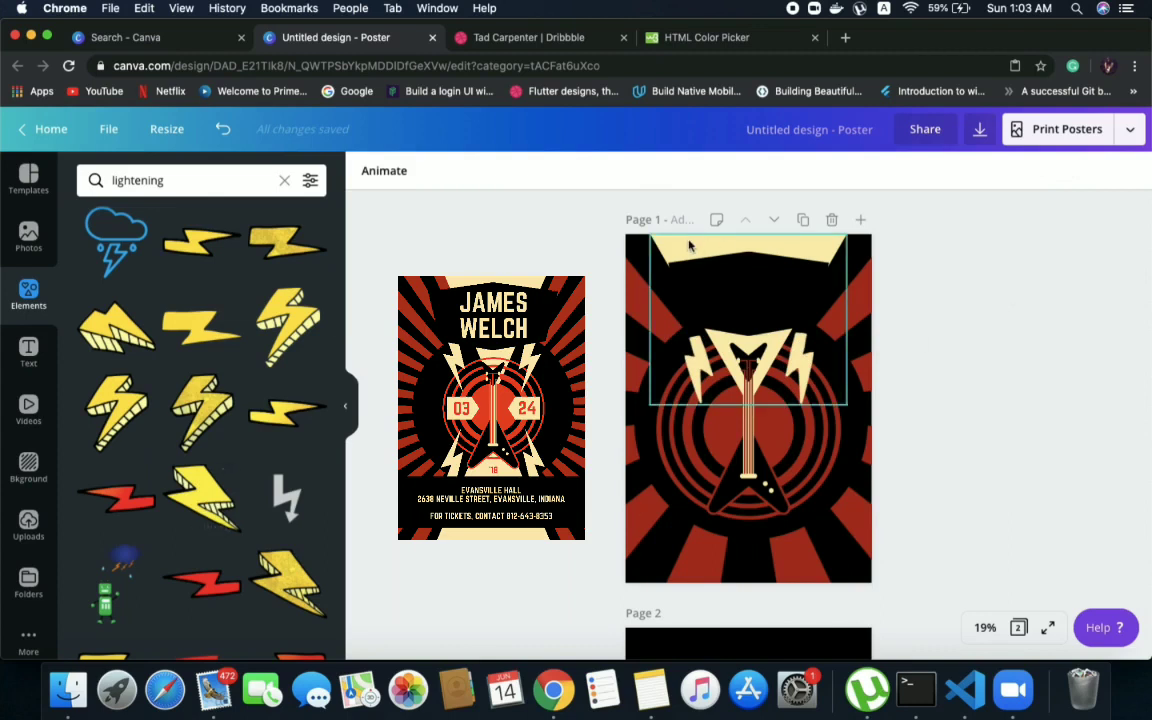
Paste another full-size cream bolt left of the guitar and duplicate the large cream triangle from the page's top
{"action": "key", "text": "super+v"}
{"action": "left_click_drag", "start_coordinate": [677, 245], "coordinate": [687, 372]}
{"action": "key", "text": "super+z"}
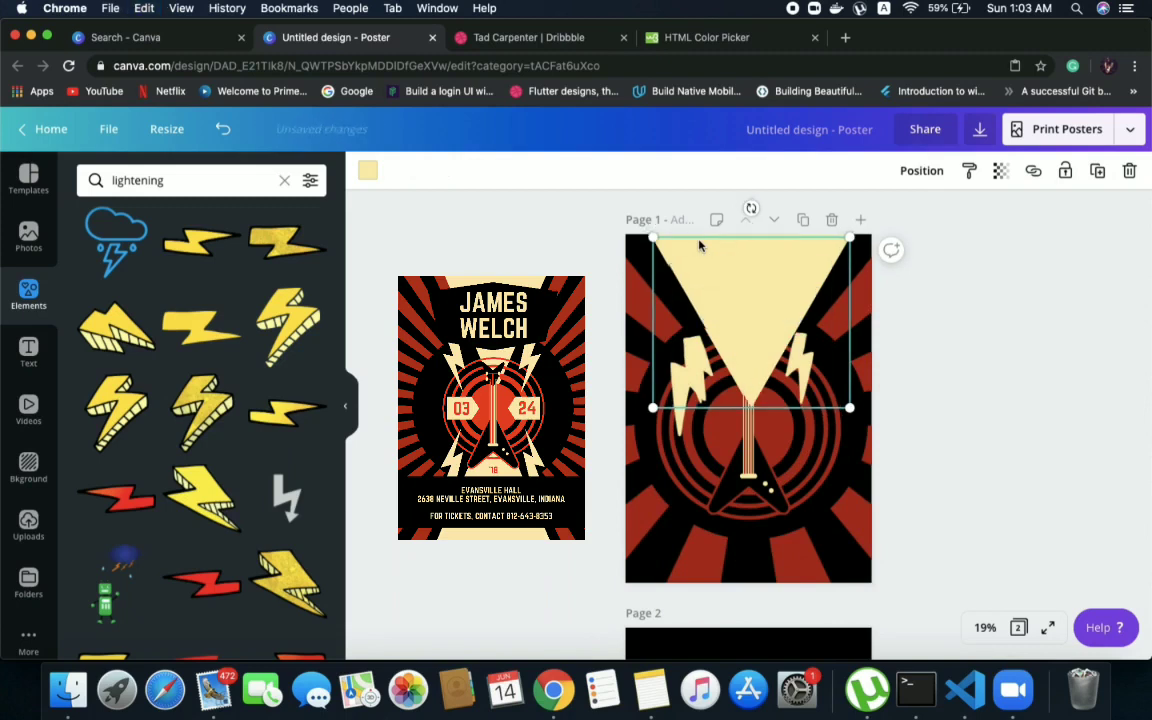
Move the cream triangle copy to the foot of page 1 and rotate it to point upward, centred under the guitar
{"action": "left_click_drag", "start_coordinate": [713, 296], "coordinate": [710, 466]}
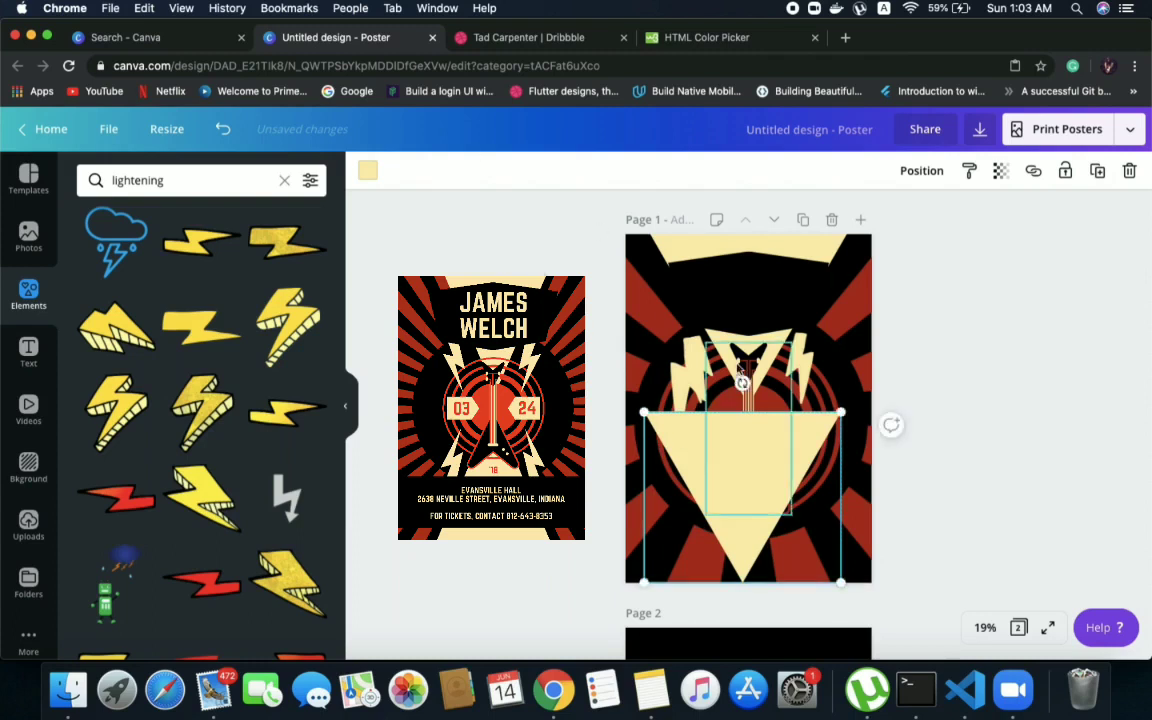
{"action": "left_click", "coordinate": [612, 402]}
{"action": "left_click", "coordinate": [711, 486]}
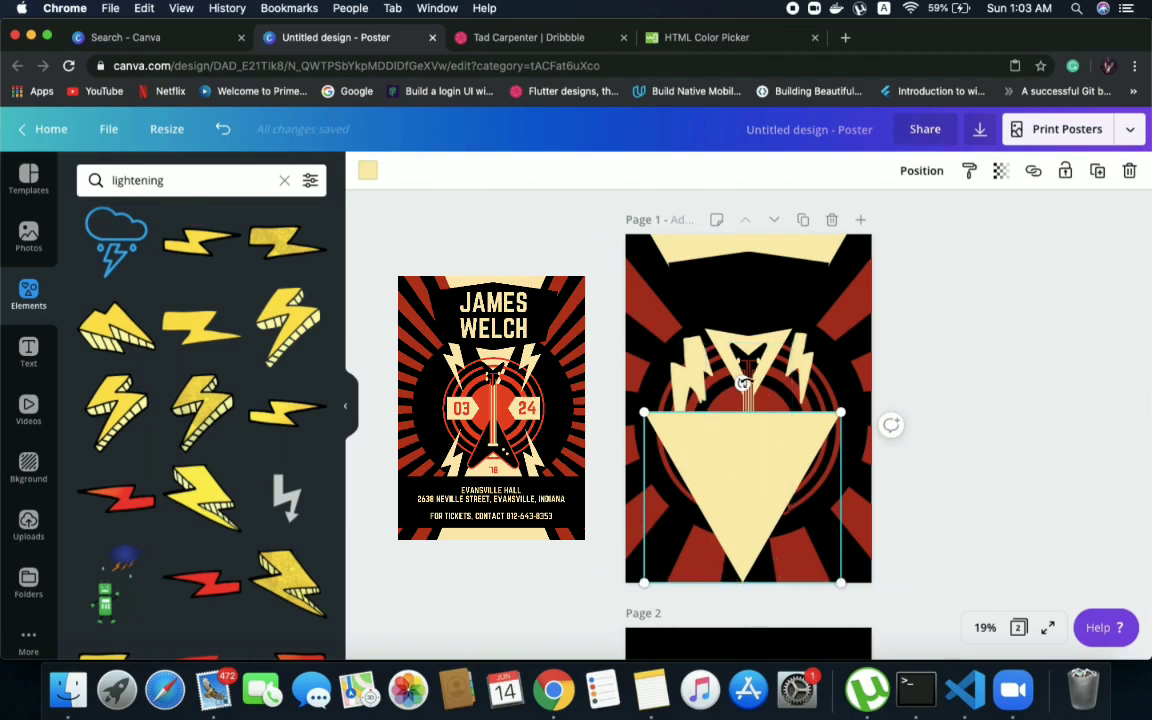
{"action": "left_click_drag", "start_coordinate": [742, 383], "coordinate": [755, 544]}
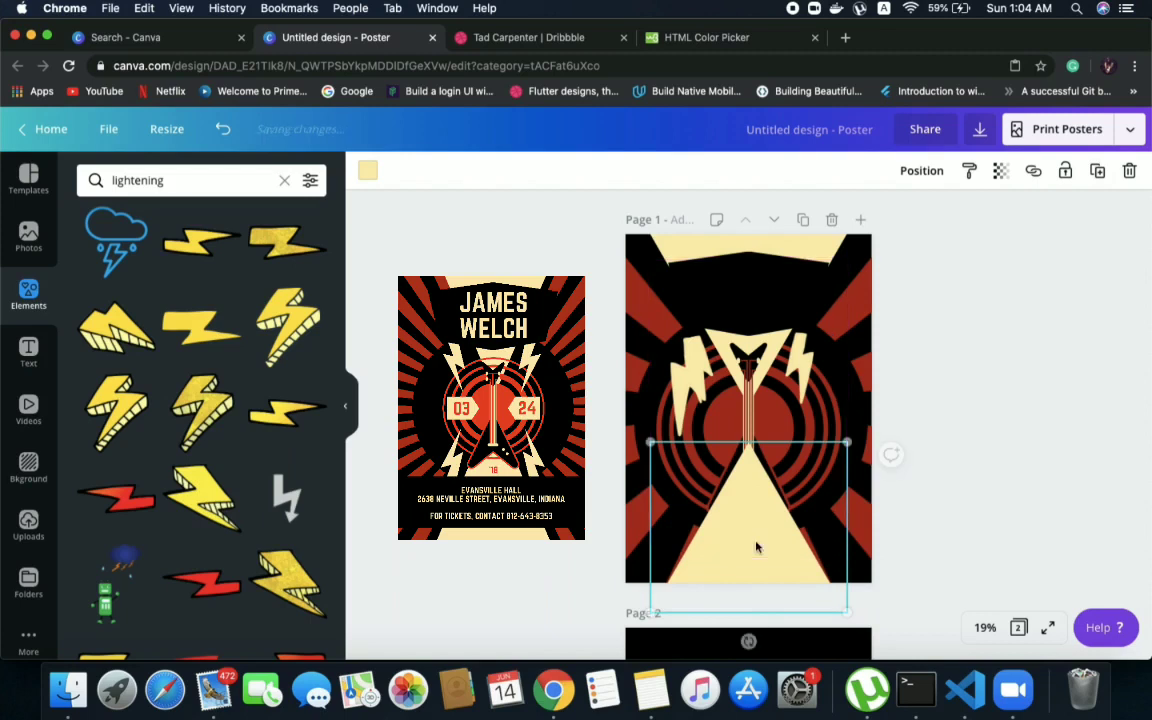
Send the bottom cream triangle backward so it sits behind the guitar
{"action": "left_click", "coordinate": [921, 171]}
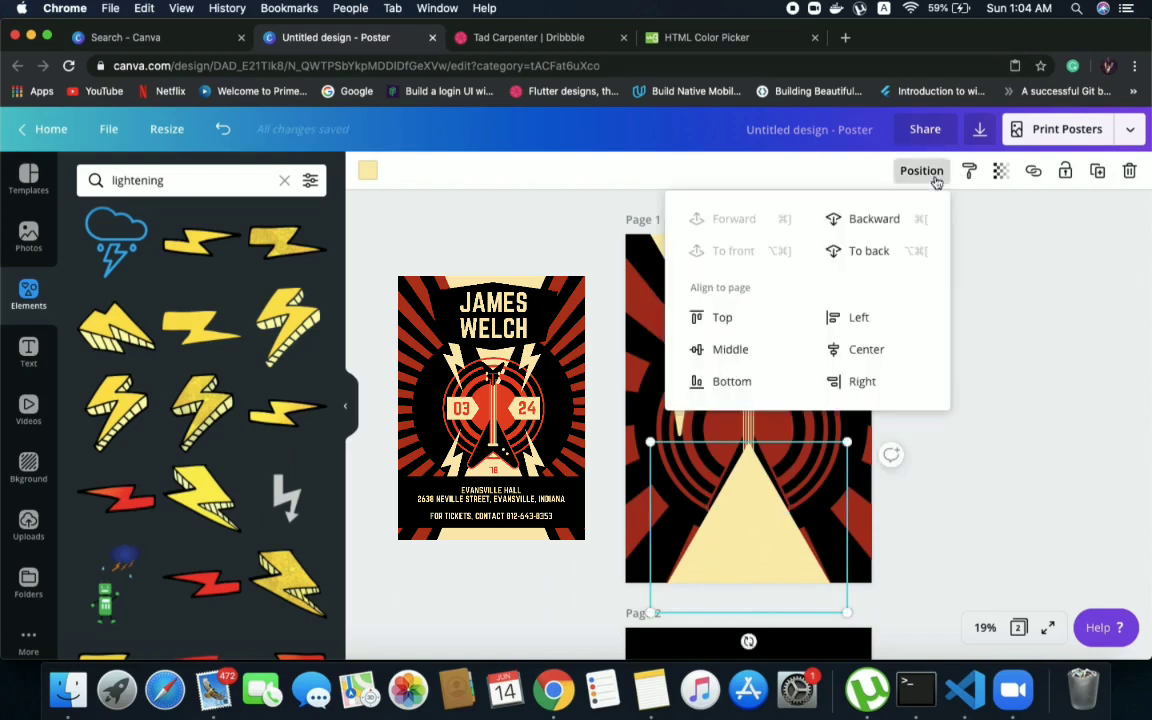
{"action": "left_click", "coordinate": [874, 220]}
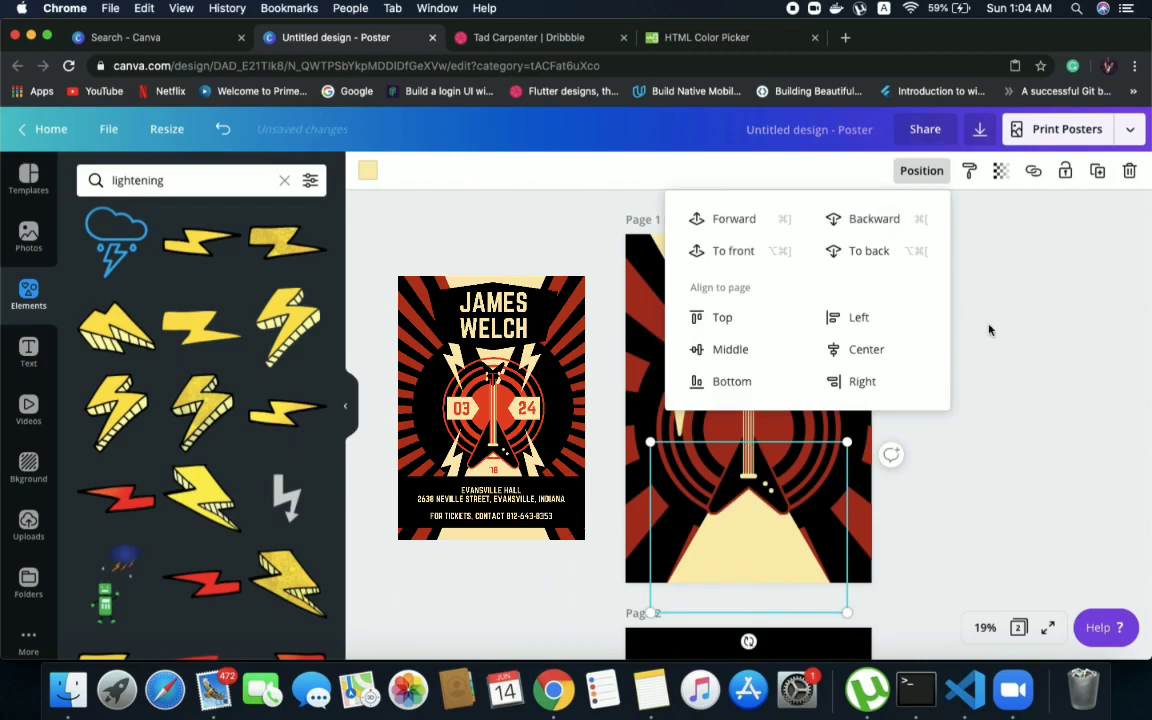
{"action": "left_click", "coordinate": [1097, 395]}
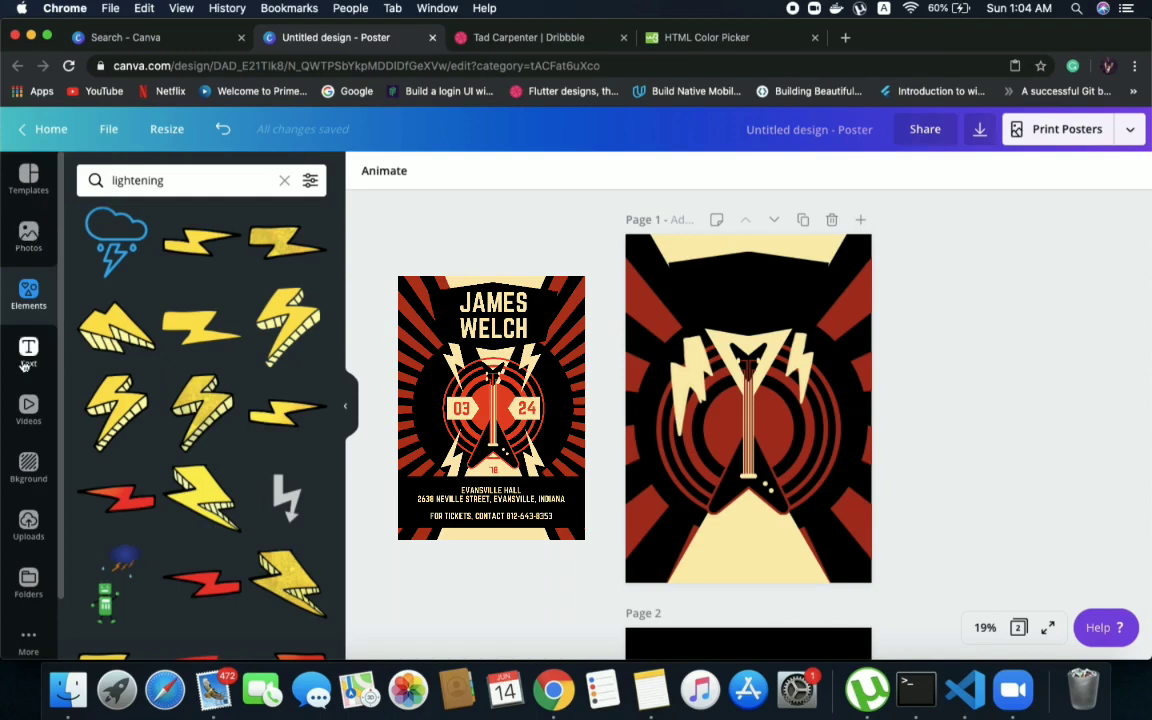
Add a square shape and stretch it into a full-width band across the lower part of page 1, below the guitar
{"action": "left_click", "coordinate": [284, 180]}
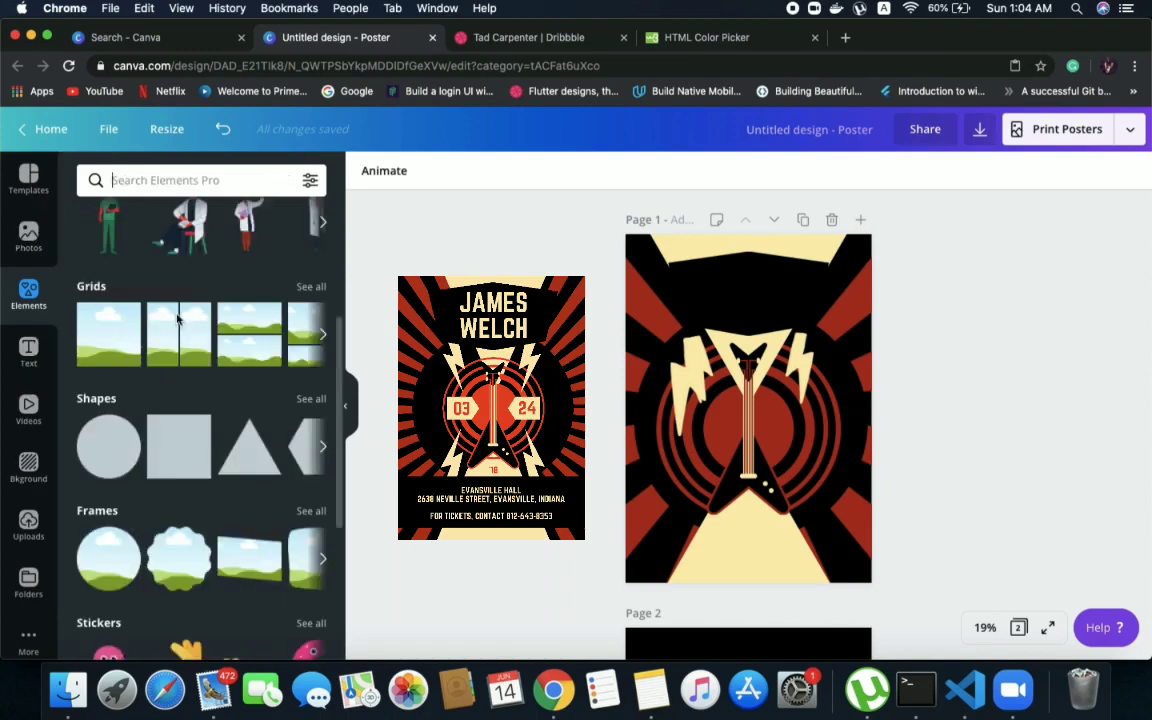
{"action": "left_click", "coordinate": [155, 442]}
{"action": "left_click_drag", "start_coordinate": [747, 478], "coordinate": [687, 545]}
{"action": "left_click_drag", "start_coordinate": [758, 546], "coordinate": [872, 540]}
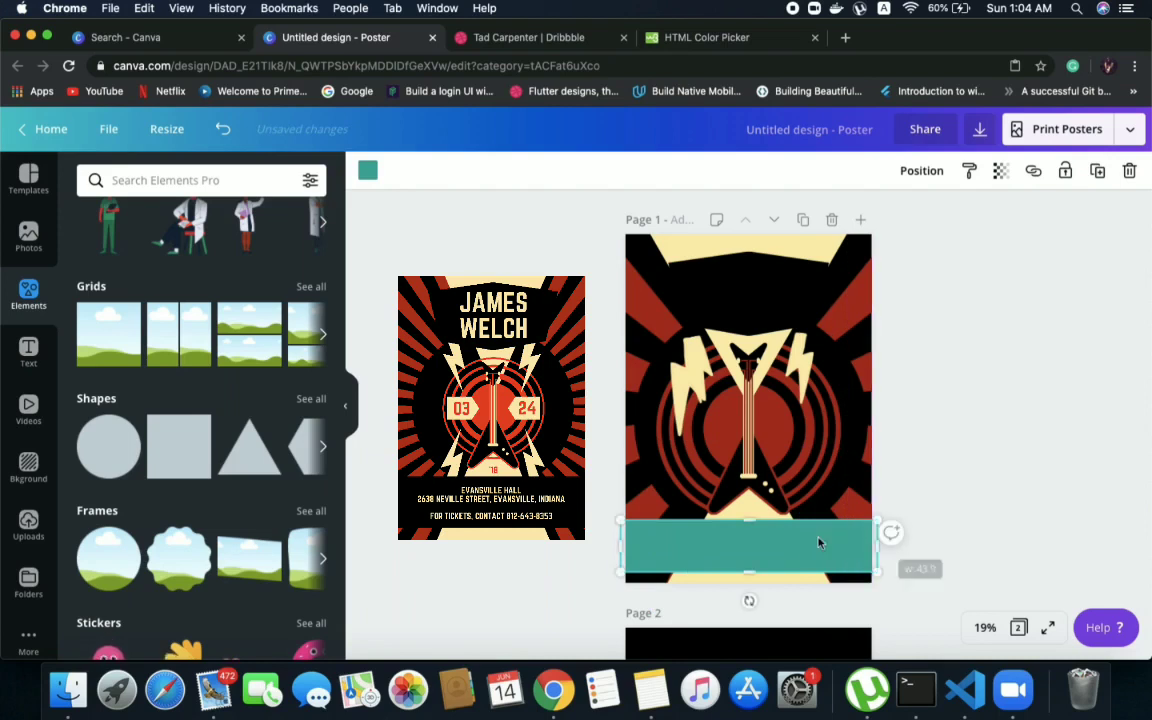
Recolour the teal band black using the document colours
{"action": "left_click", "coordinate": [367, 170]}
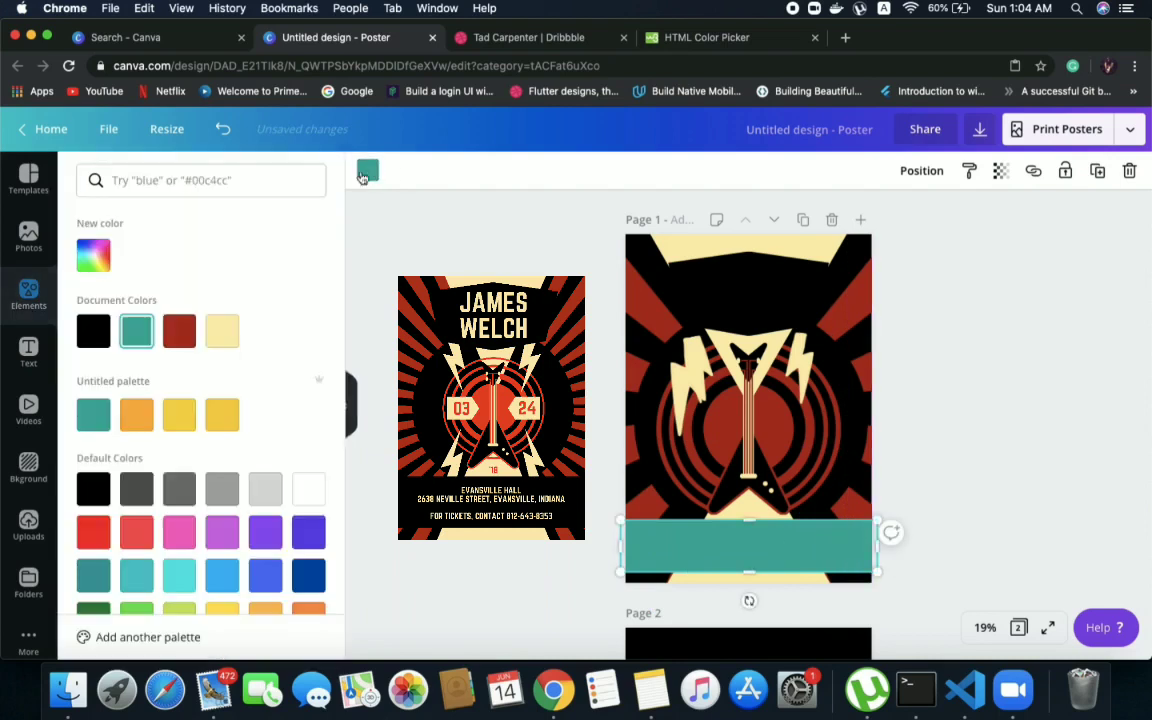
{"action": "left_click", "coordinate": [108, 333]}
{"action": "key", "text": "Escape"}
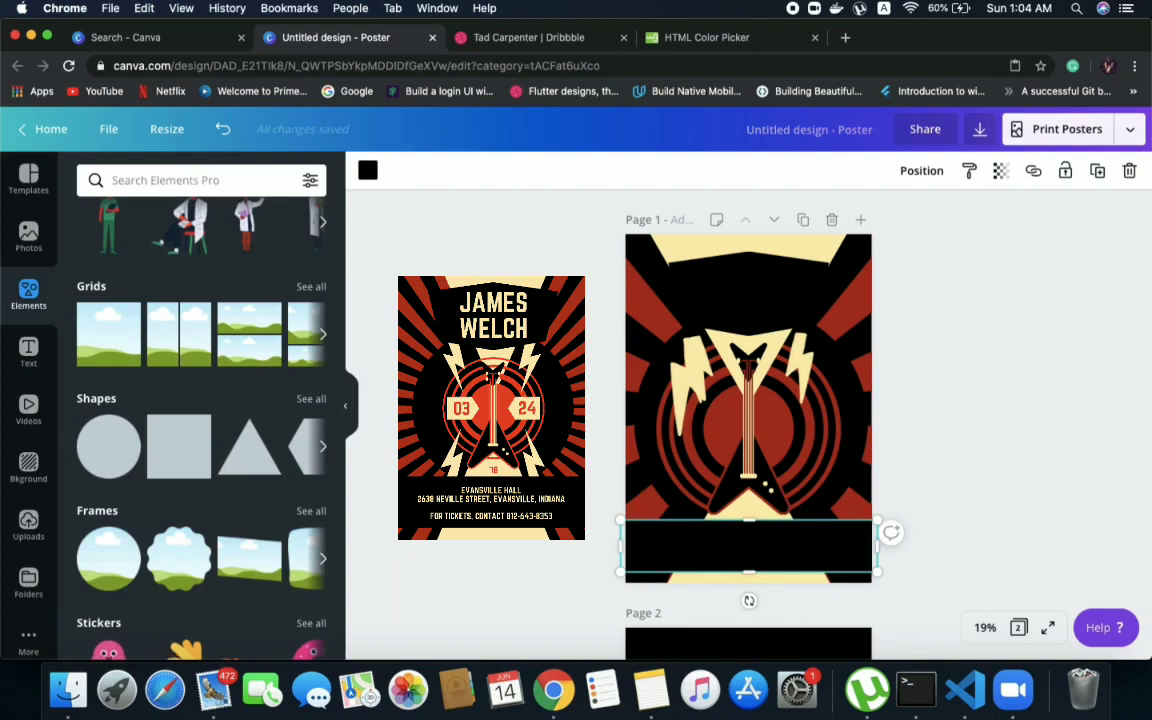
{"action": "left_click", "coordinate": [1078, 332]}
Move the full-size bolt to the lower left of the guitar and flip it so its narrow tip points up
{"action": "left_click_drag", "start_coordinate": [678, 392], "coordinate": [667, 479]}
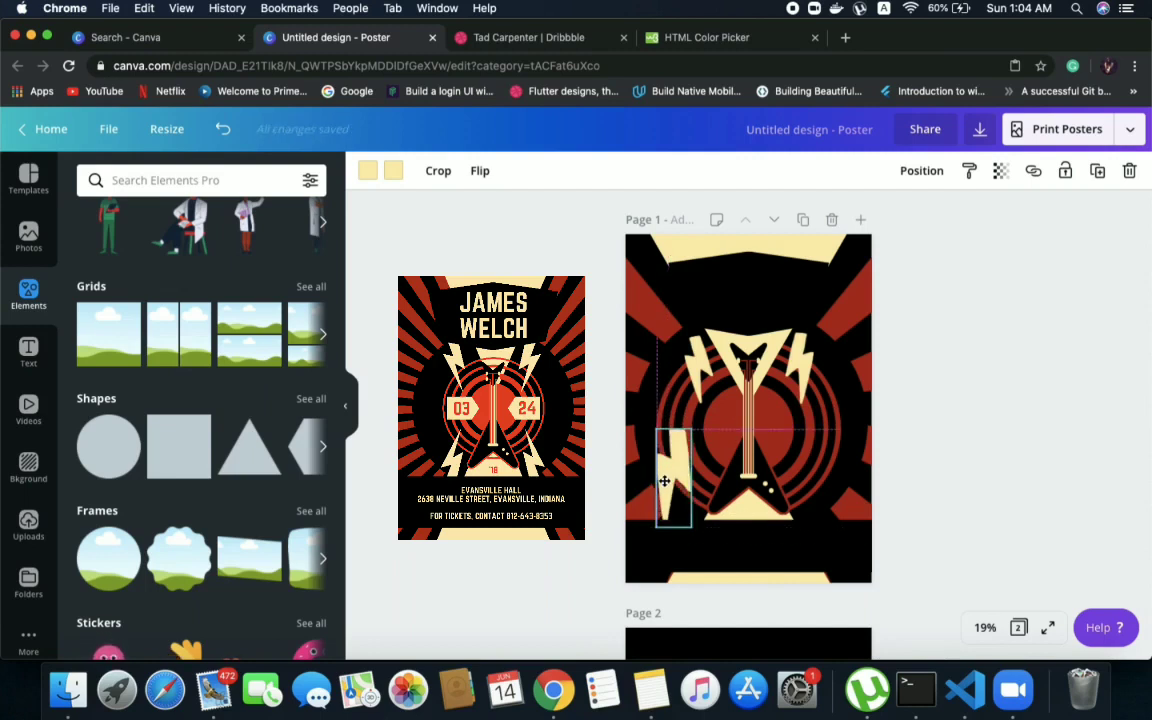
{"action": "left_click", "coordinate": [481, 172]}
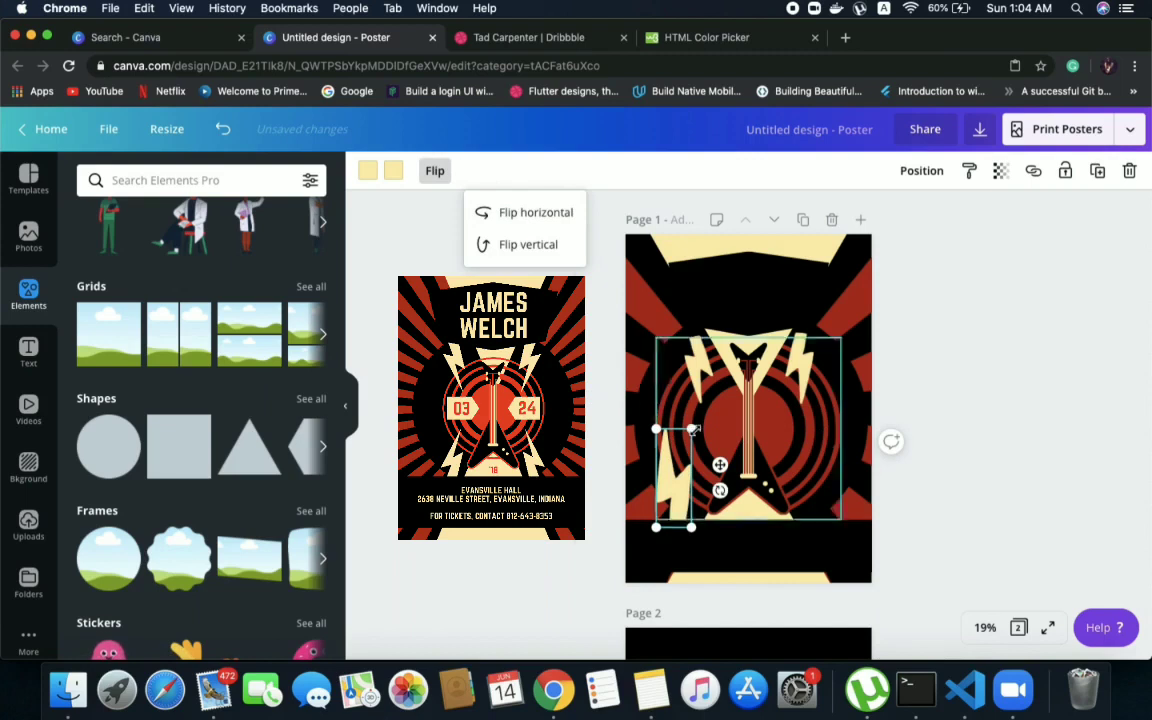
Shrink the lower-left bolt, then place a matching copy at the guitar's lower right and flip it horizontally as its mirror image
{"action": "left_click_drag", "start_coordinate": [692, 430], "coordinate": [811, 489]}
{"action": "left_click", "coordinate": [437, 172]}
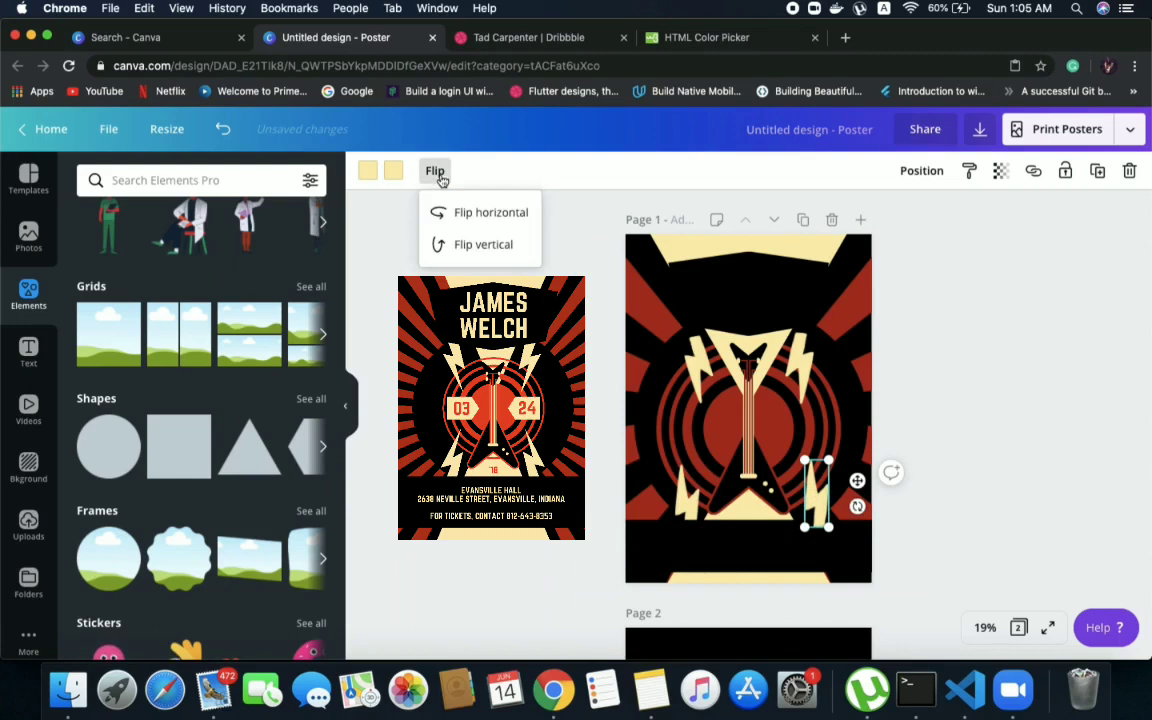
{"action": "left_click", "coordinate": [480, 221]}
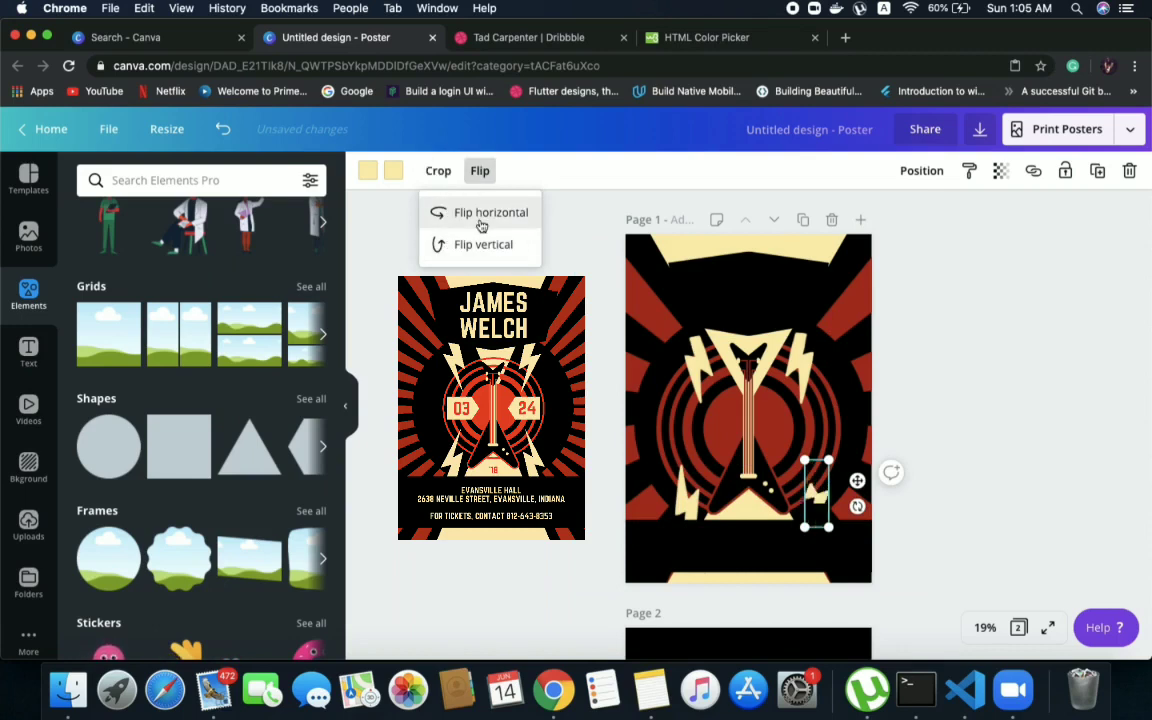
{"action": "left_click", "coordinate": [480, 221]}
{"action": "left_click", "coordinate": [475, 255]}
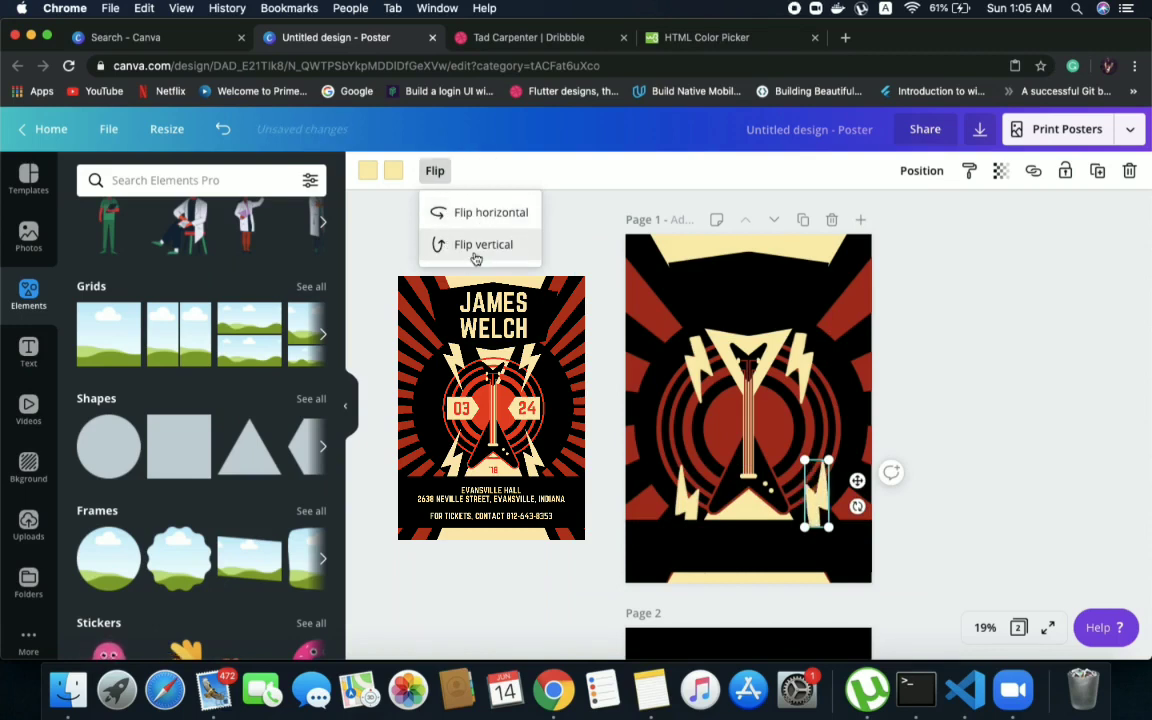
{"action": "left_click", "coordinate": [1052, 371]}
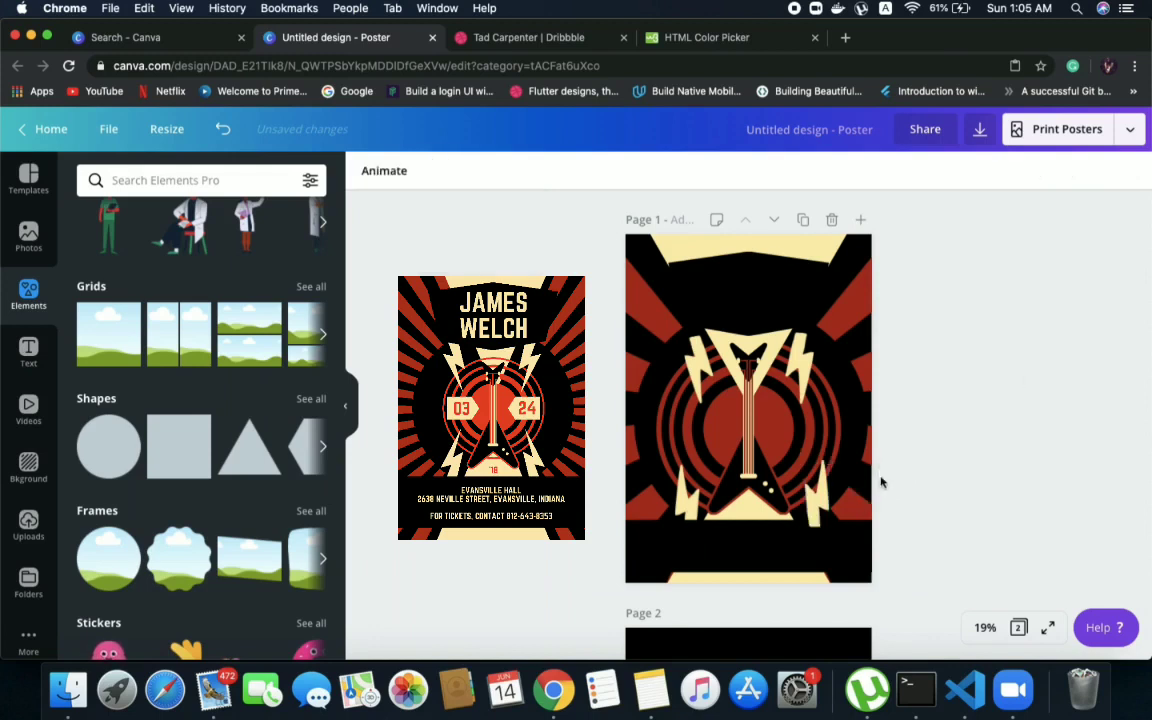
Nudge the lower-right bolt slightly down and send it backward so its base sits behind the black band
{"action": "left_click", "coordinate": [811, 503]}
{"action": "mouse_move", "coordinate": [811, 503]}
{"action": "left_mouse_down"}
{"action": "mouse_move", "coordinate": [800, 516]}
{"action": "mouse_move", "coordinate": [811, 510]}
{"action": "left_mouse_up"}
{"action": "left_click", "coordinate": [1023, 465]}
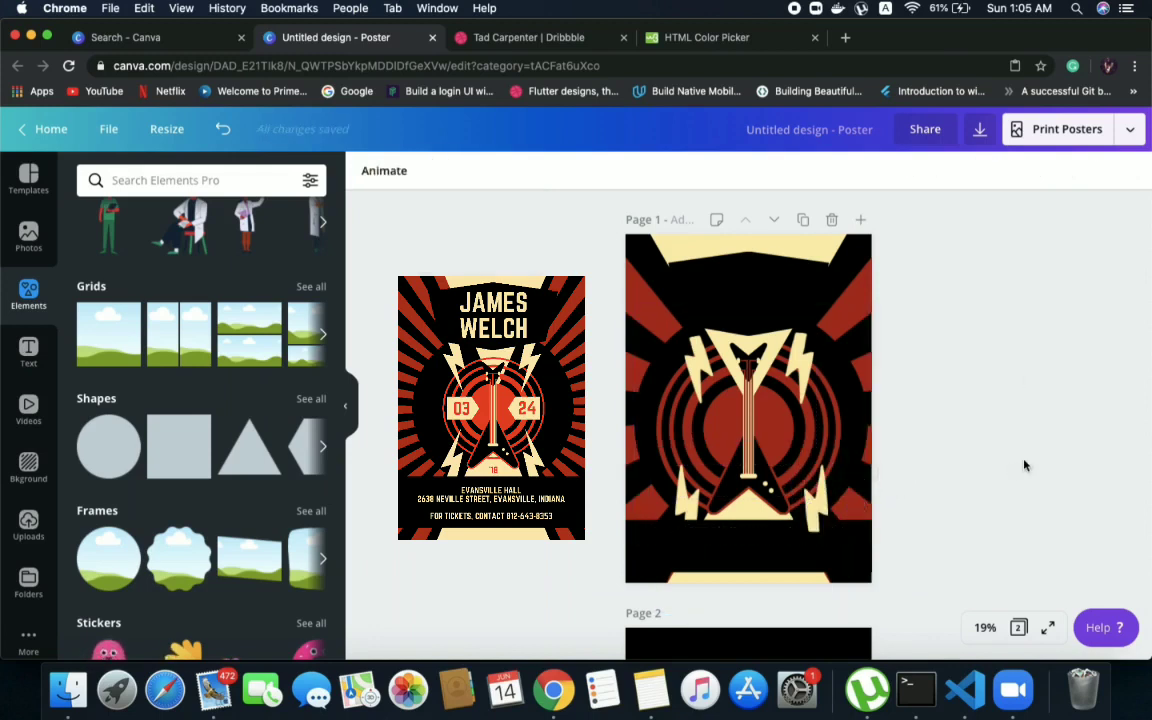
{"action": "left_click", "coordinate": [827, 485]}
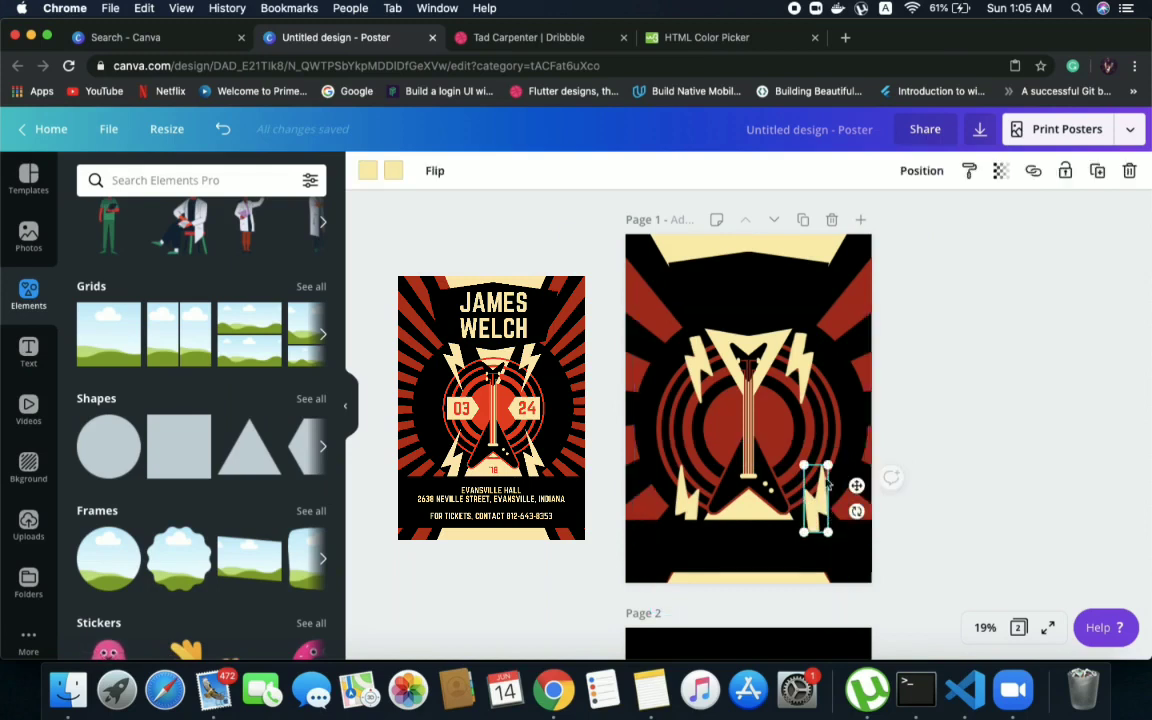
{"action": "left_click", "coordinate": [925, 171]}
{"action": "left_click", "coordinate": [853, 222]}
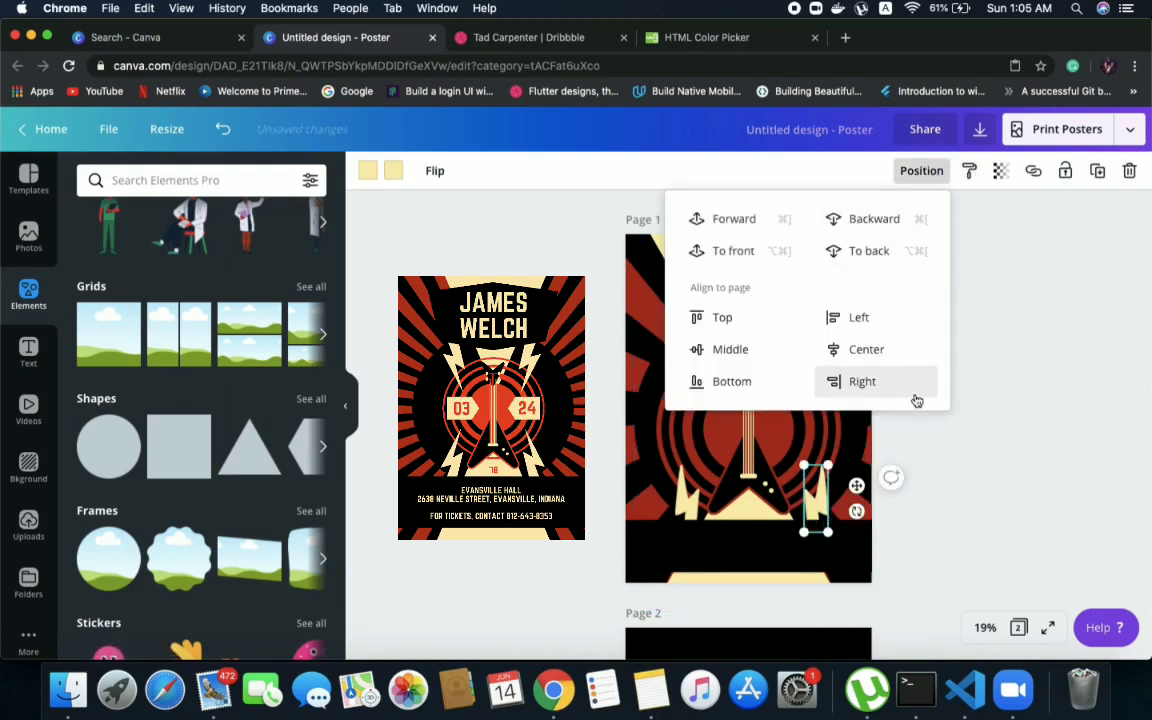
{"action": "left_click", "coordinate": [1000, 491]}
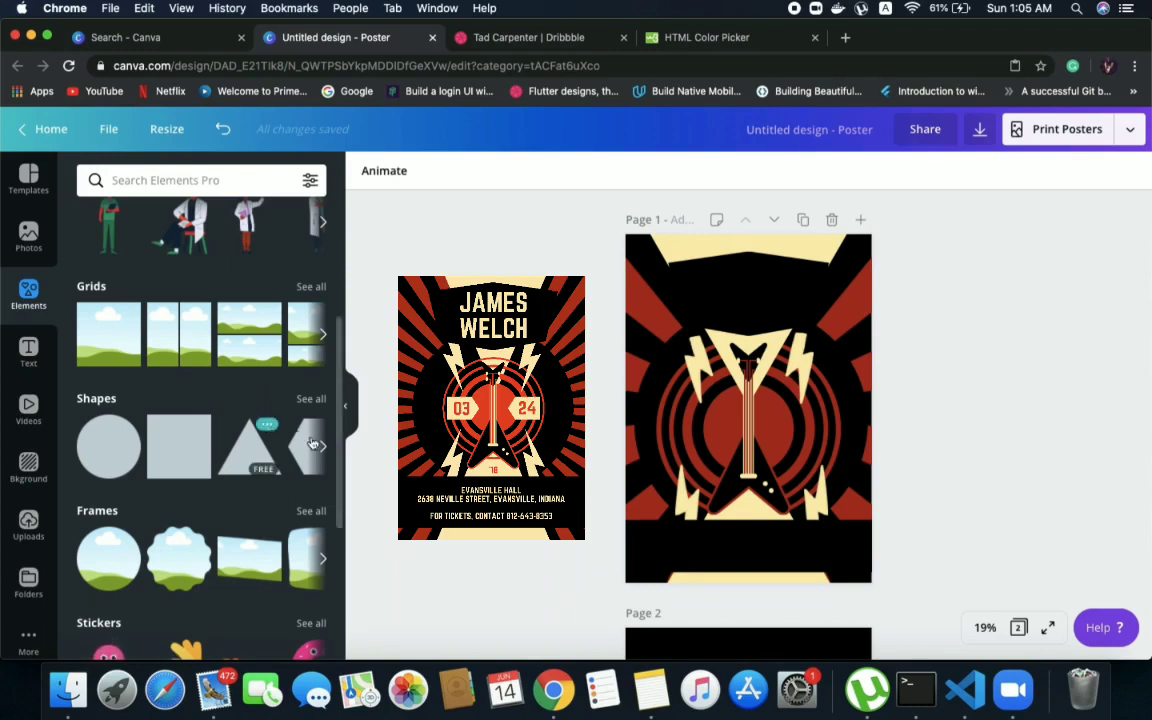
Delete the leftover element from page 2, keeping the red rings
{"action": "scroll", "coordinate": [604, 456], "scroll_direction": "down", "scroll_amount": 5}
{"action": "left_click", "coordinate": [734, 333]}
{"action": "key", "text": "Delete"}
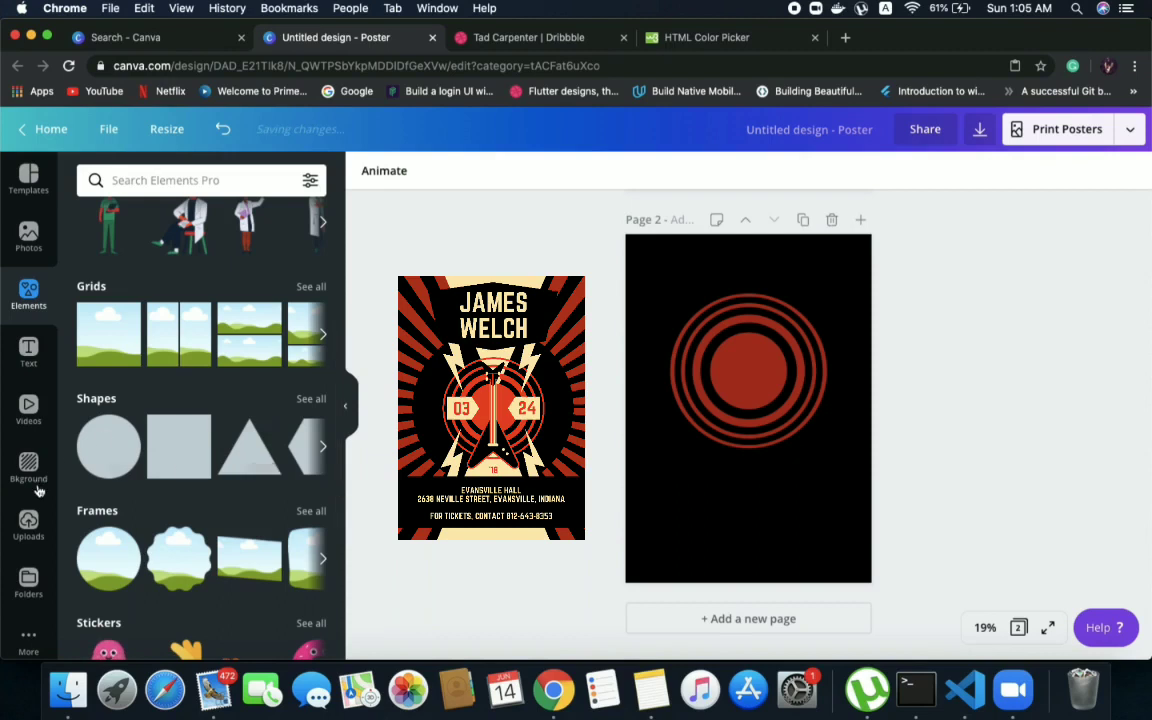
Browse the full shapes collection, add a plain square to page 2 and size it small near the lower-left corner
{"action": "left_click", "coordinate": [311, 399]}
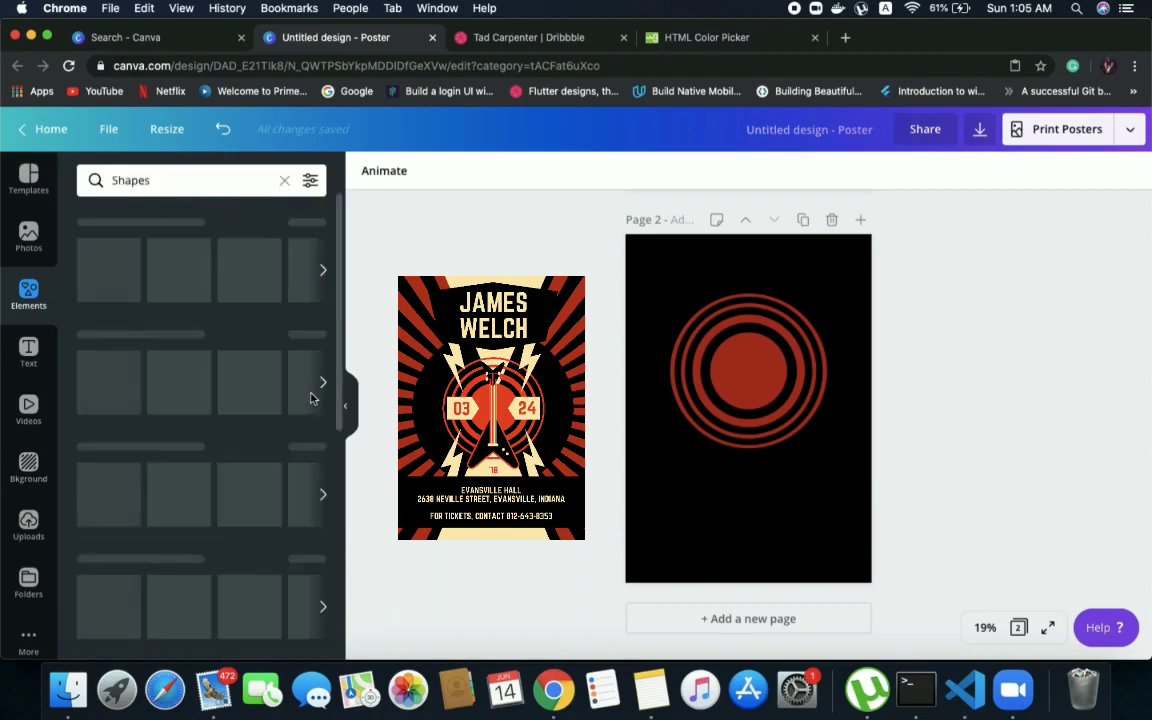
{"action": "scroll", "coordinate": [226, 390], "scroll_direction": "down", "scroll_amount": 3}
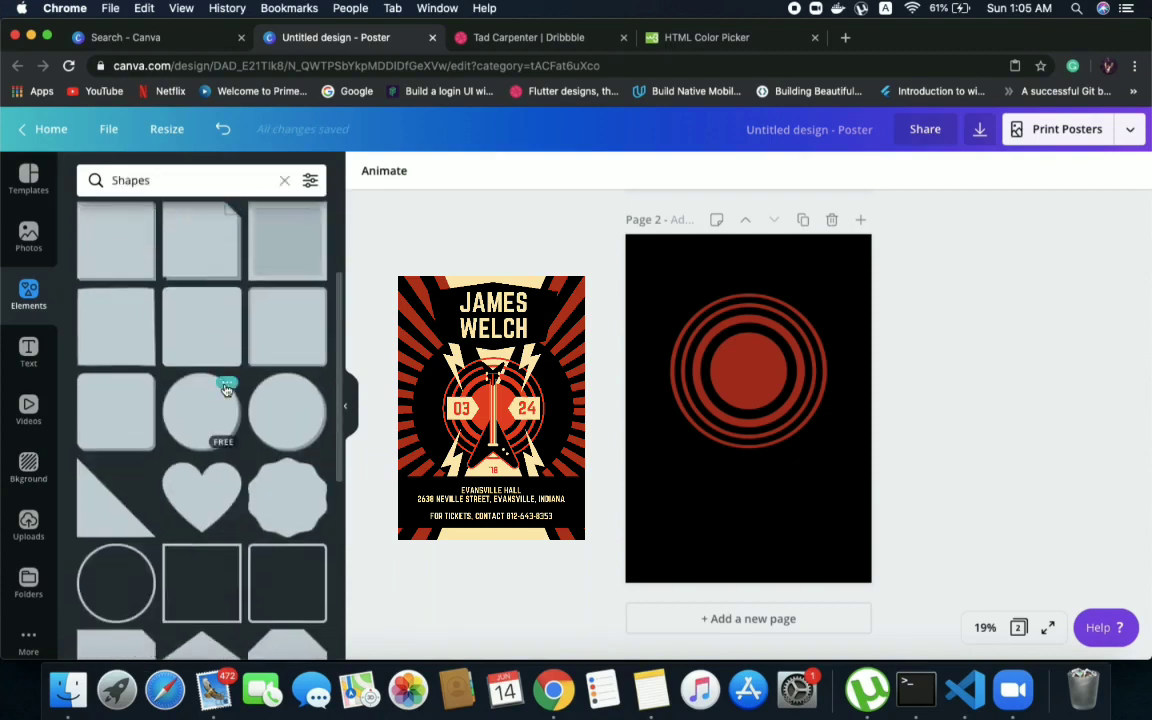
{"action": "scroll", "coordinate": [226, 390], "scroll_direction": "down", "scroll_amount": 3}
{"action": "scroll", "coordinate": [226, 390], "scroll_direction": "up", "scroll_amount": 1}
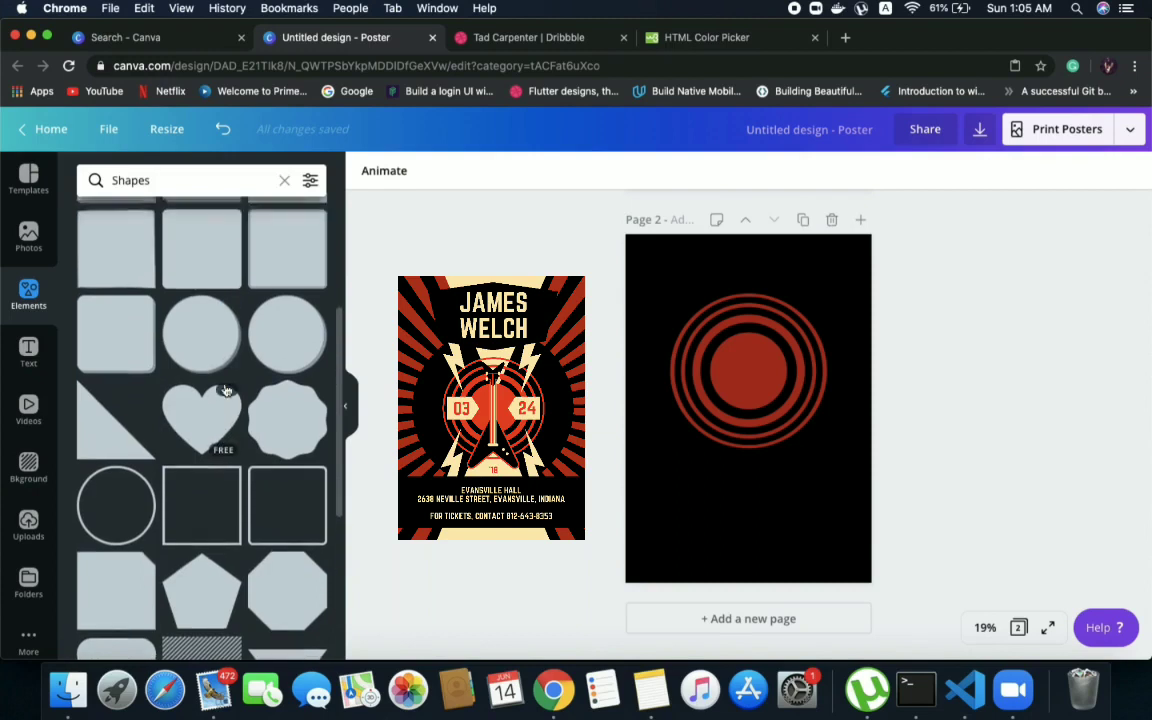
{"action": "scroll", "coordinate": [226, 390], "scroll_direction": "down", "scroll_amount": 2}
{"action": "scroll", "coordinate": [226, 390], "scroll_direction": "up", "scroll_amount": 1}
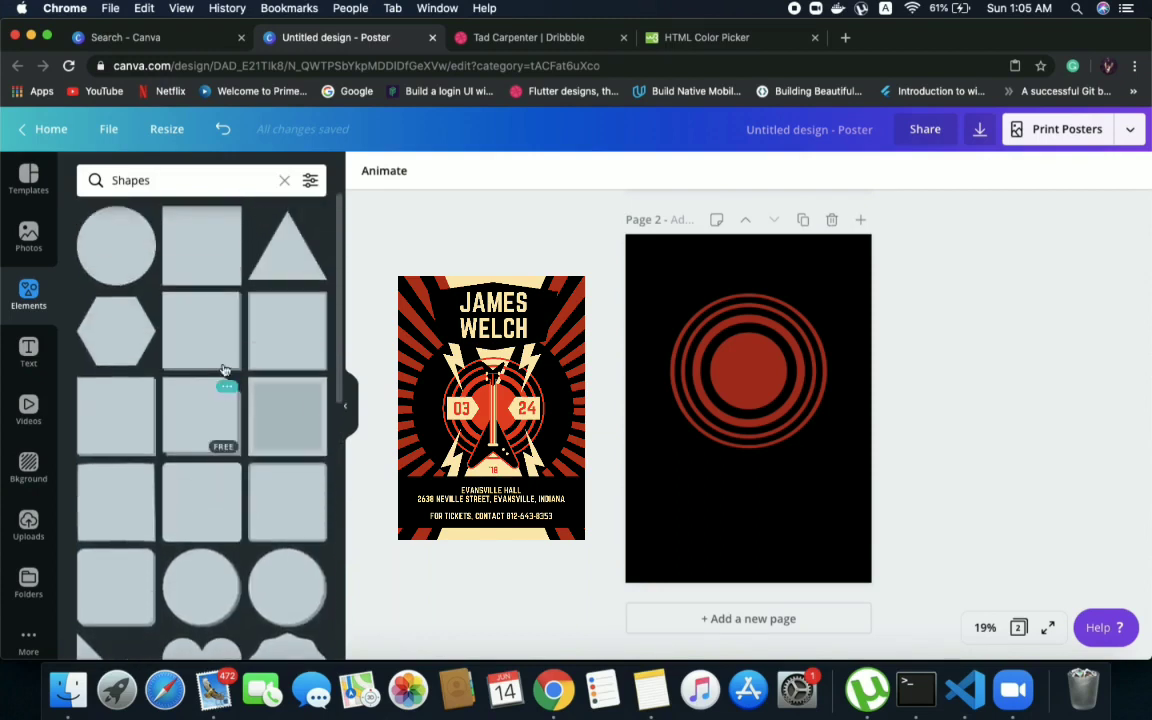
{"action": "left_click_drag", "start_coordinate": [205, 272], "coordinate": [716, 545]}
{"action": "left_click_drag", "start_coordinate": [779, 439], "coordinate": [678, 517]}
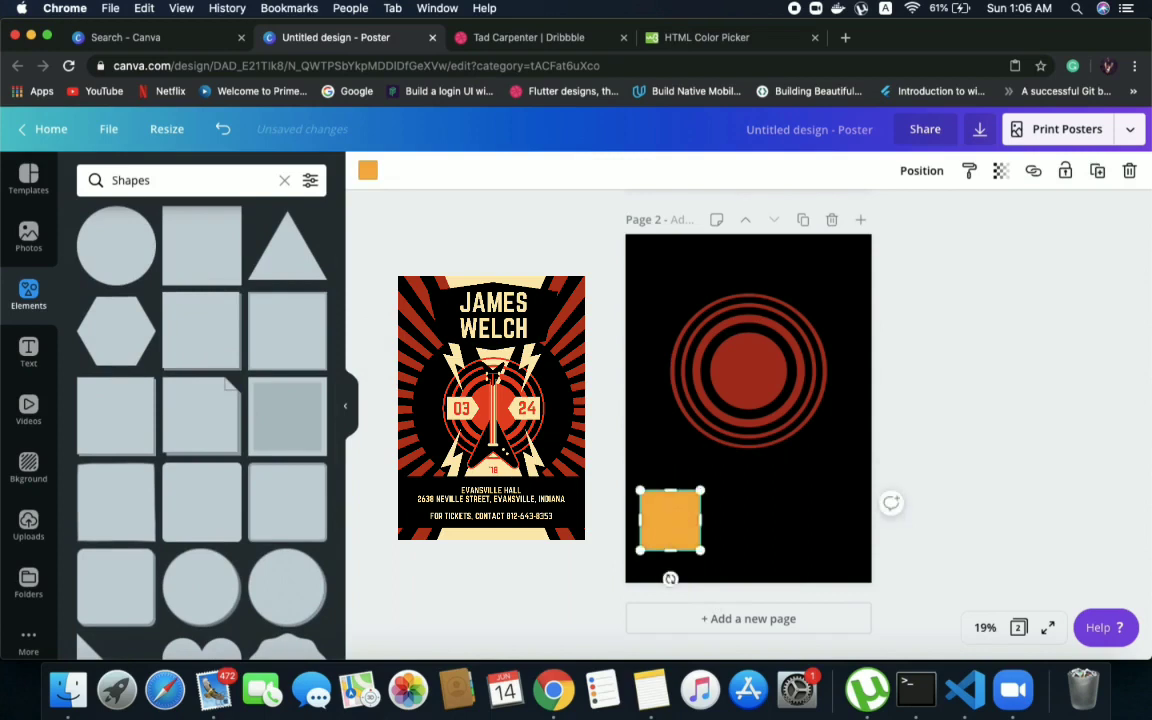
Add a triangle, rotate it to point right, scale it to the square's height and attach it to the square's right edge
{"action": "left_click_drag", "start_coordinate": [287, 245], "coordinate": [728, 476]}
{"action": "left_click_drag", "start_coordinate": [772, 552], "coordinate": [684, 466]}
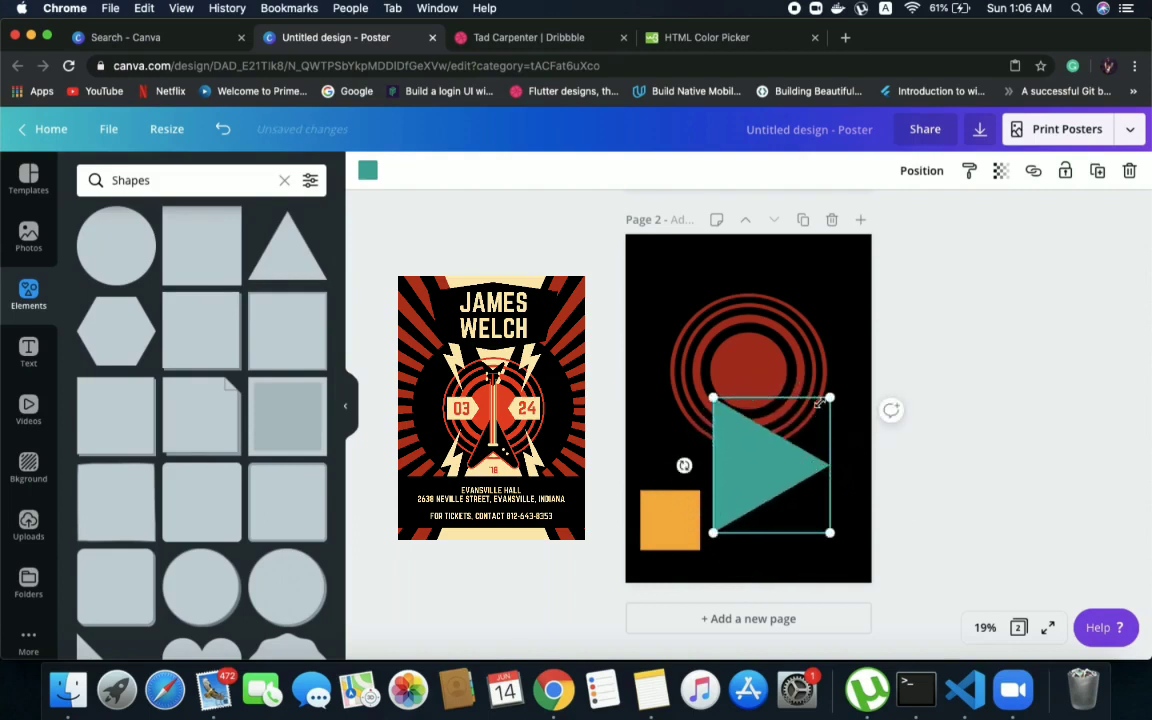
{"action": "left_click_drag", "start_coordinate": [830, 398], "coordinate": [774, 463]}
{"action": "left_click_drag", "start_coordinate": [729, 505], "coordinate": [717, 526]}
{"action": "left_click_drag", "start_coordinate": [761, 480], "coordinate": [751, 490]}
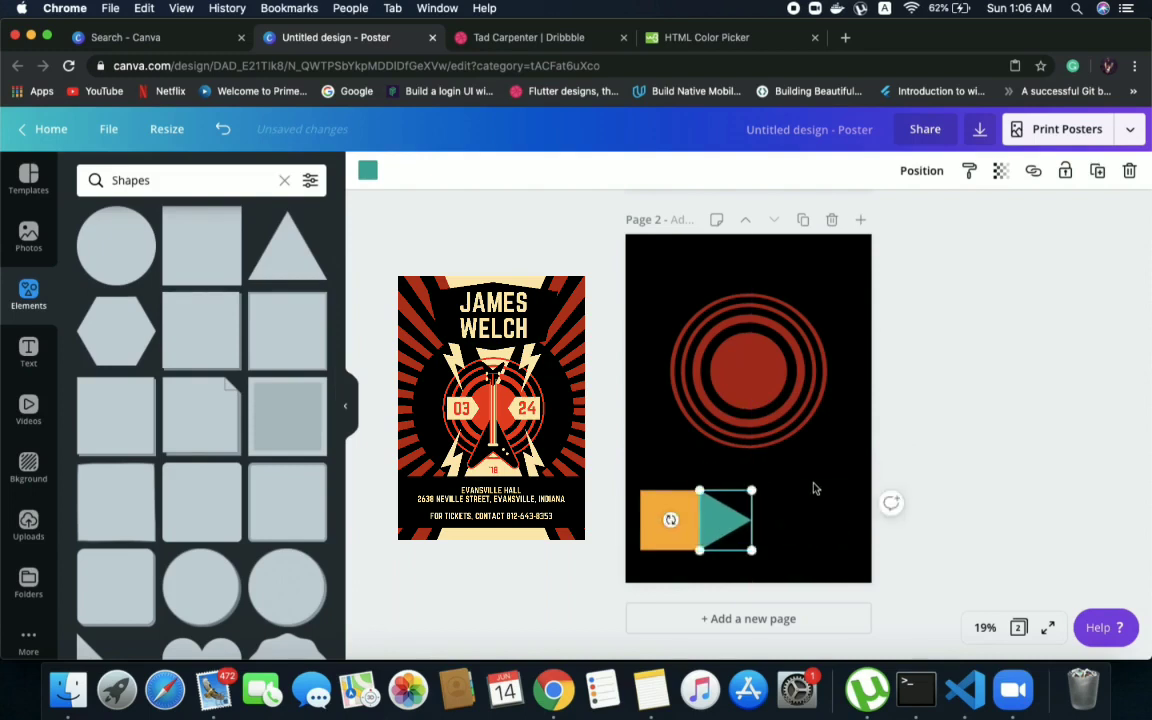
{"action": "left_click", "coordinate": [813, 488]}
Recolour both the triangle and the square with the cream document colour
{"action": "left_click", "coordinate": [712, 520]}
{"action": "left_click", "coordinate": [369, 172]}
{"action": "left_click", "coordinate": [265, 330]}
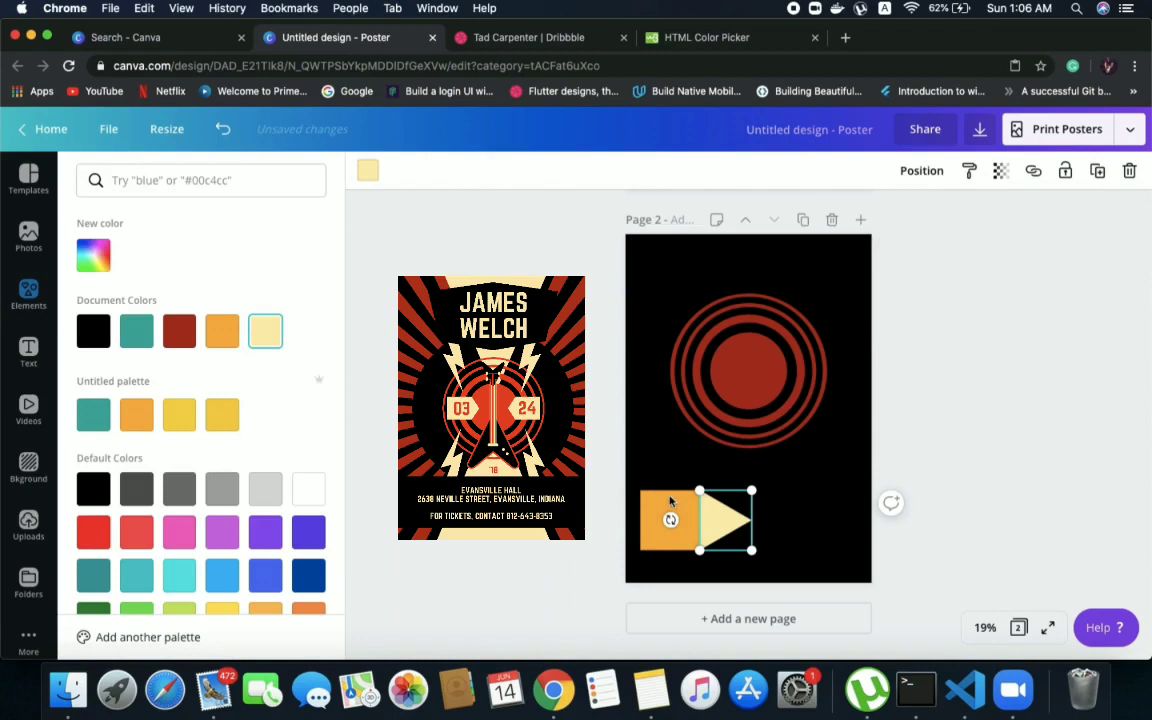
{"action": "left_click", "coordinate": [670, 518]}
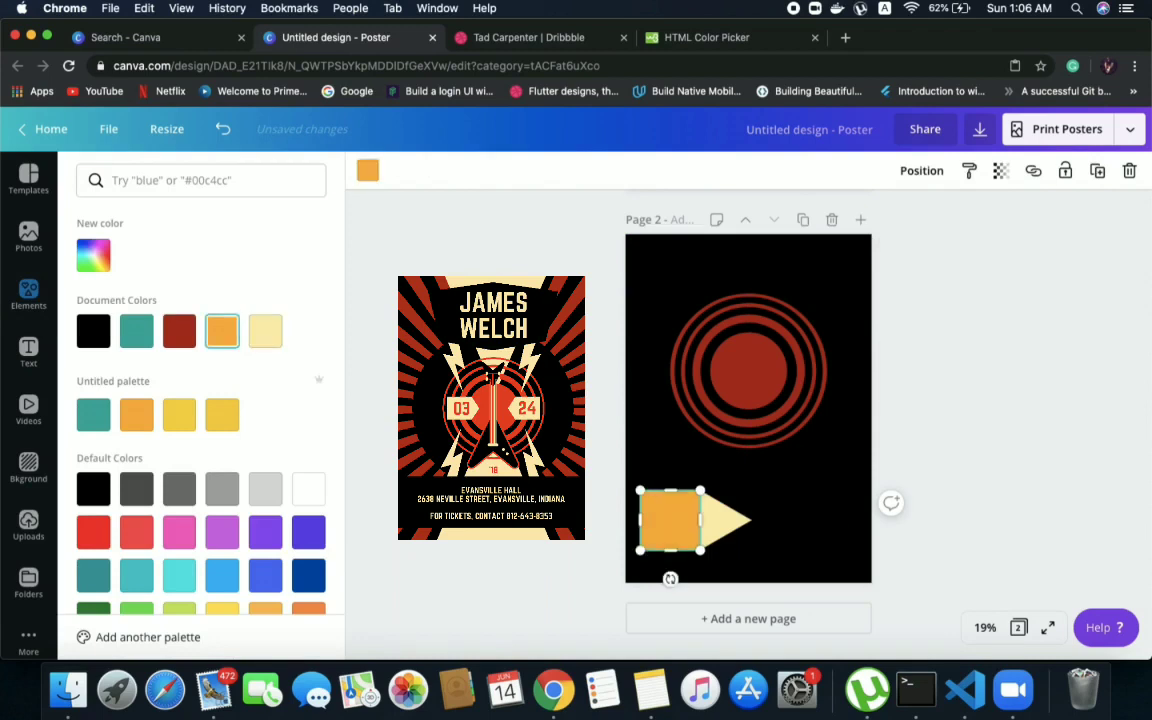
{"action": "left_click", "coordinate": [362, 173]}
{"action": "left_click", "coordinate": [364, 171]}
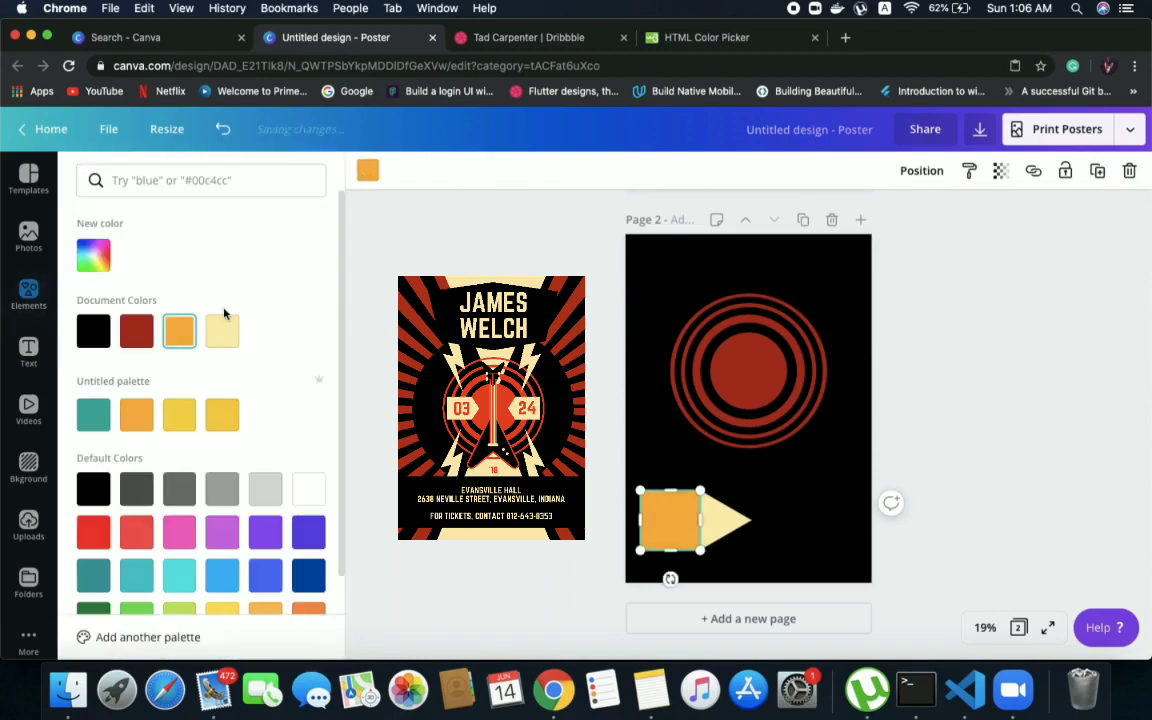
{"action": "left_click", "coordinate": [222, 328]}
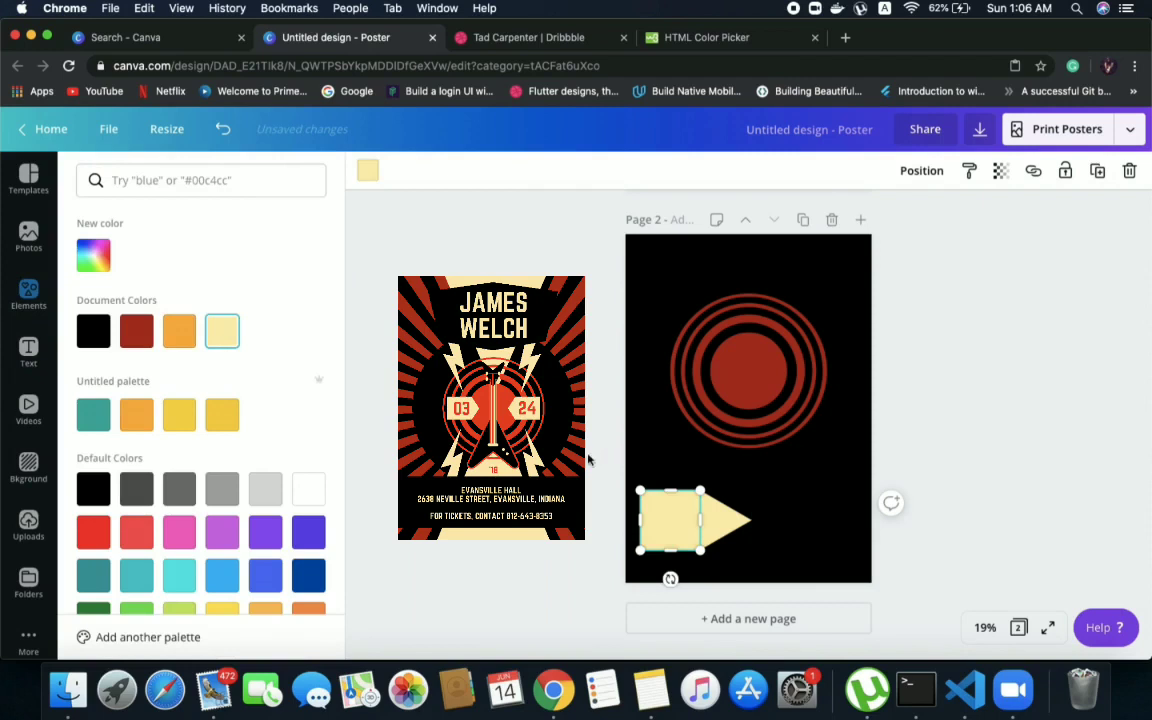
Group the cream square and triangle into one arrow shape and shrink it to less than half its size
{"action": "left_click", "coordinate": [646, 472]}
{"action": "left_click_drag", "start_coordinate": [634, 481], "coordinate": [762, 558]}
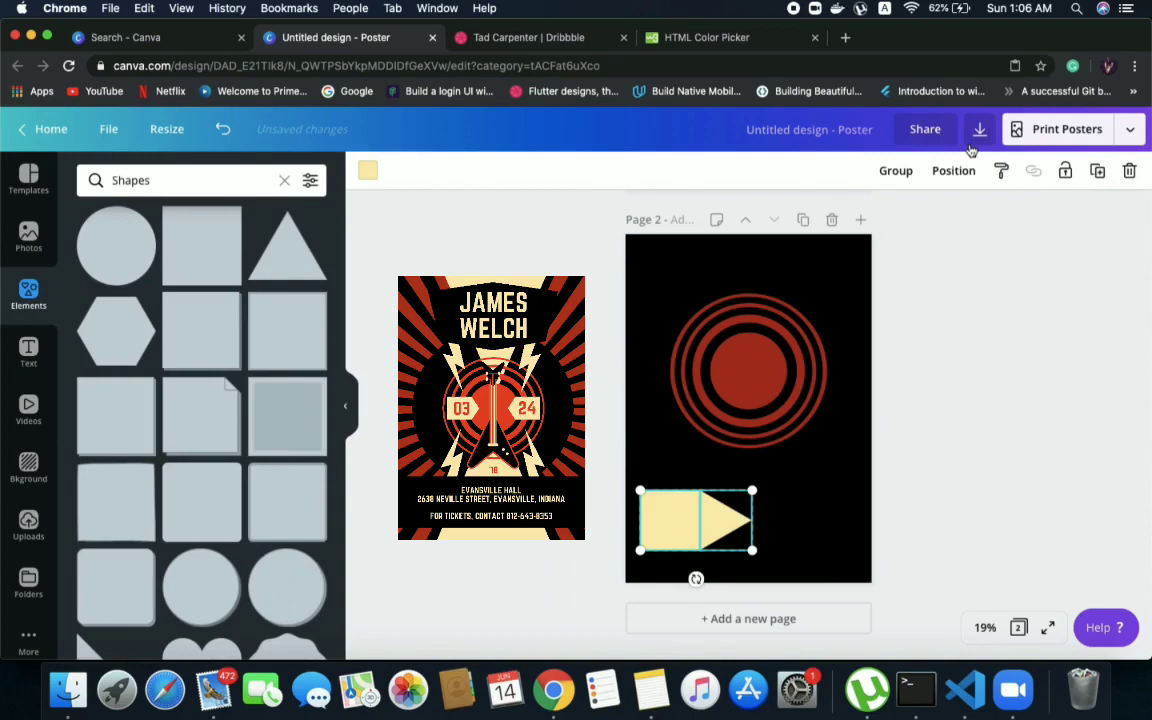
{"action": "left_click", "coordinate": [897, 171]}
{"action": "left_click", "coordinate": [906, 404]}
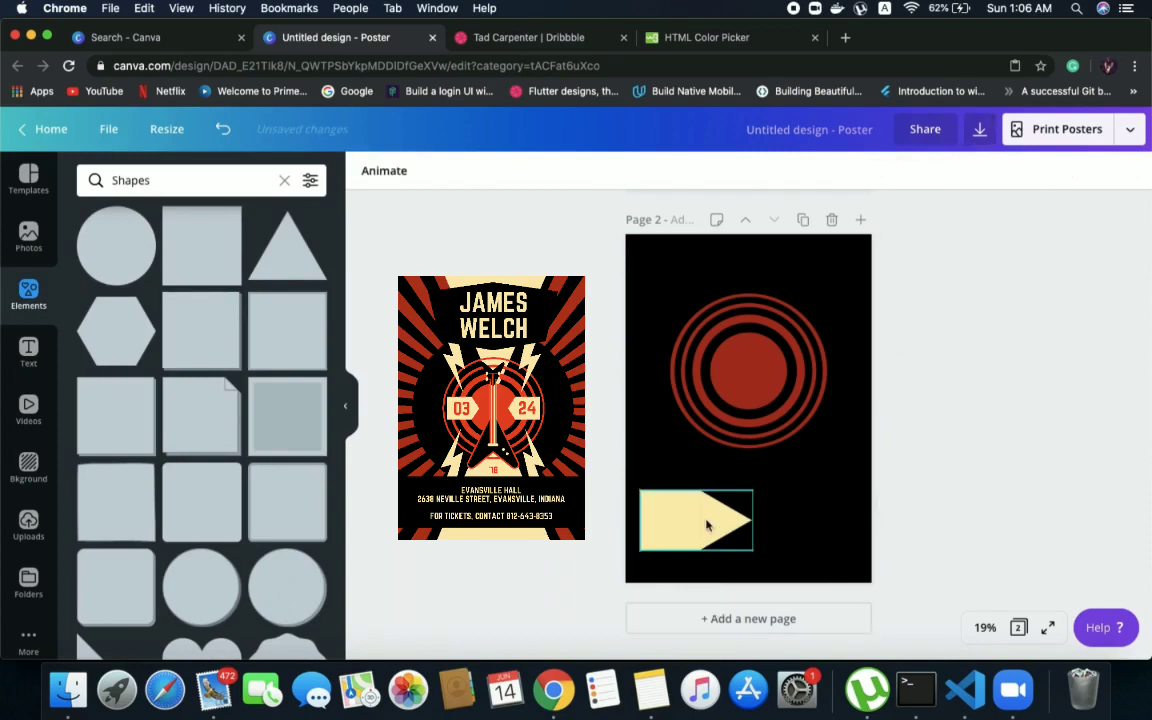
{"action": "left_click", "coordinate": [645, 540]}
{"action": "left_click_drag", "start_coordinate": [650, 545], "coordinate": [700, 514]}
{"action": "left_click", "coordinate": [668, 535]}
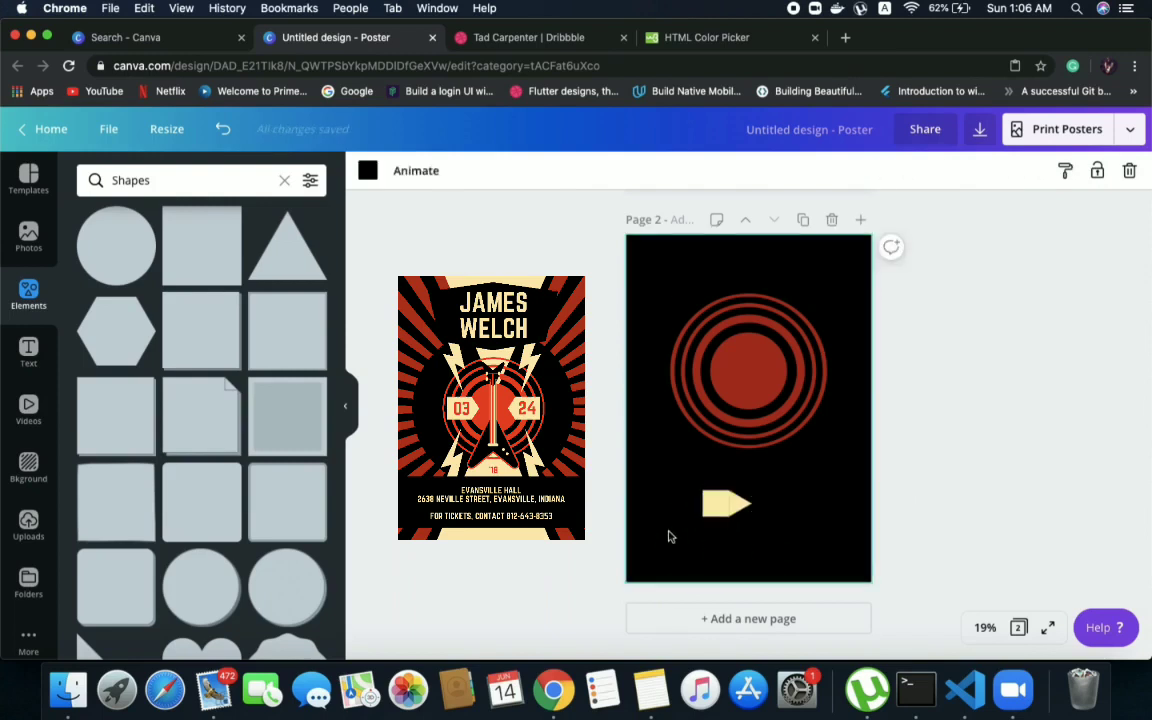
Copy the cream arrow to page 1 and place it left of the guitar across the red rings, pointing inward
{"action": "left_click", "coordinate": [720, 498]}
{"action": "key", "text": "super+c"}
{"action": "scroll", "coordinate": [718, 495], "scroll_direction": "up", "scroll_amount": 5}
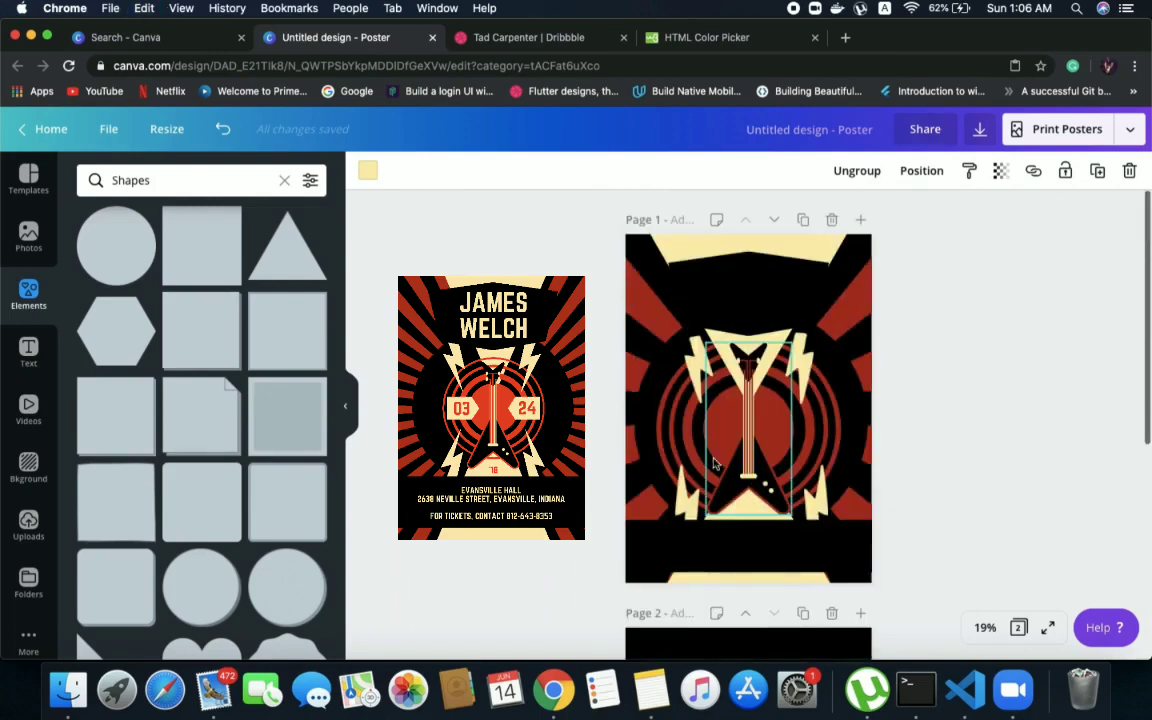
{"action": "left_click", "coordinate": [641, 415]}
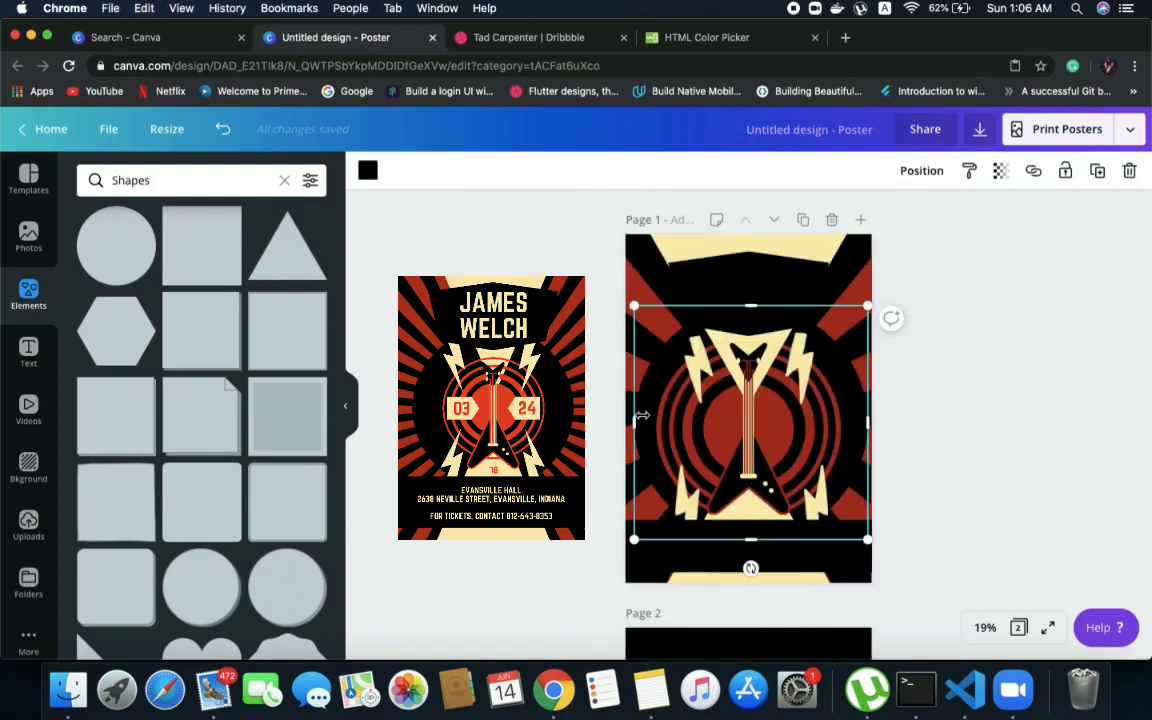
{"action": "key", "text": "super+v"}
{"action": "left_click_drag", "start_coordinate": [719, 505], "coordinate": [672, 430]}
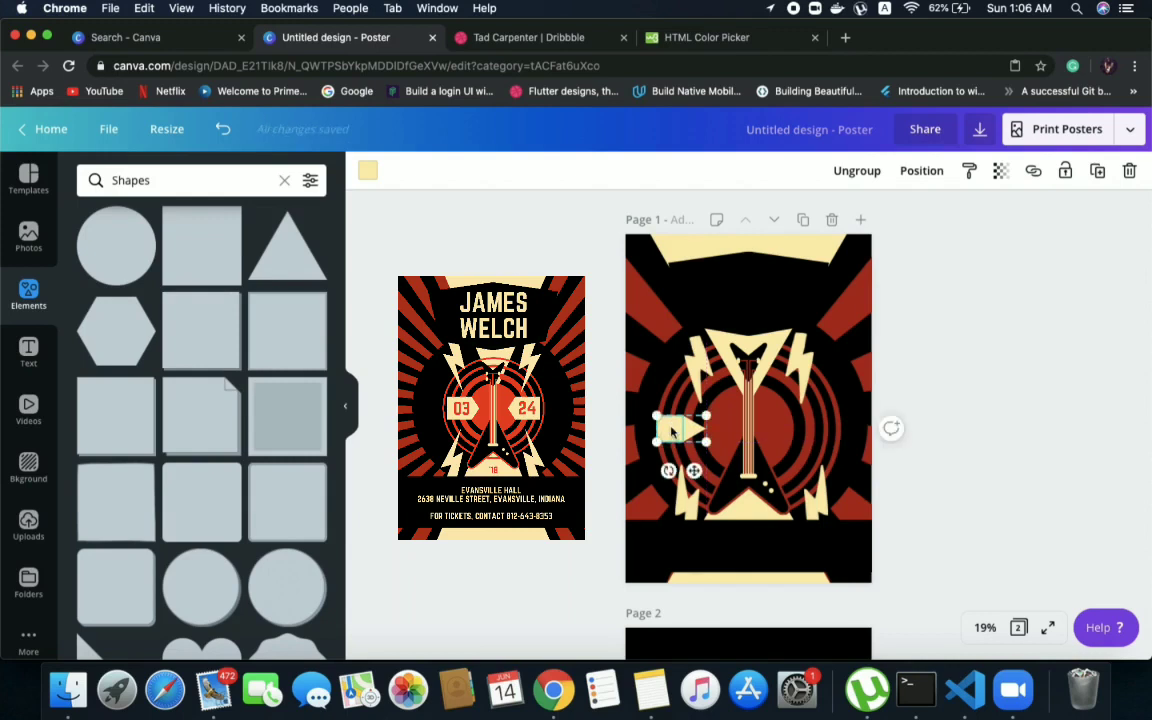
Duplicate the cream arrow, move the copy to the guitar's right side and rotate it 180° to point left
{"action": "key", "text": "super+d"}
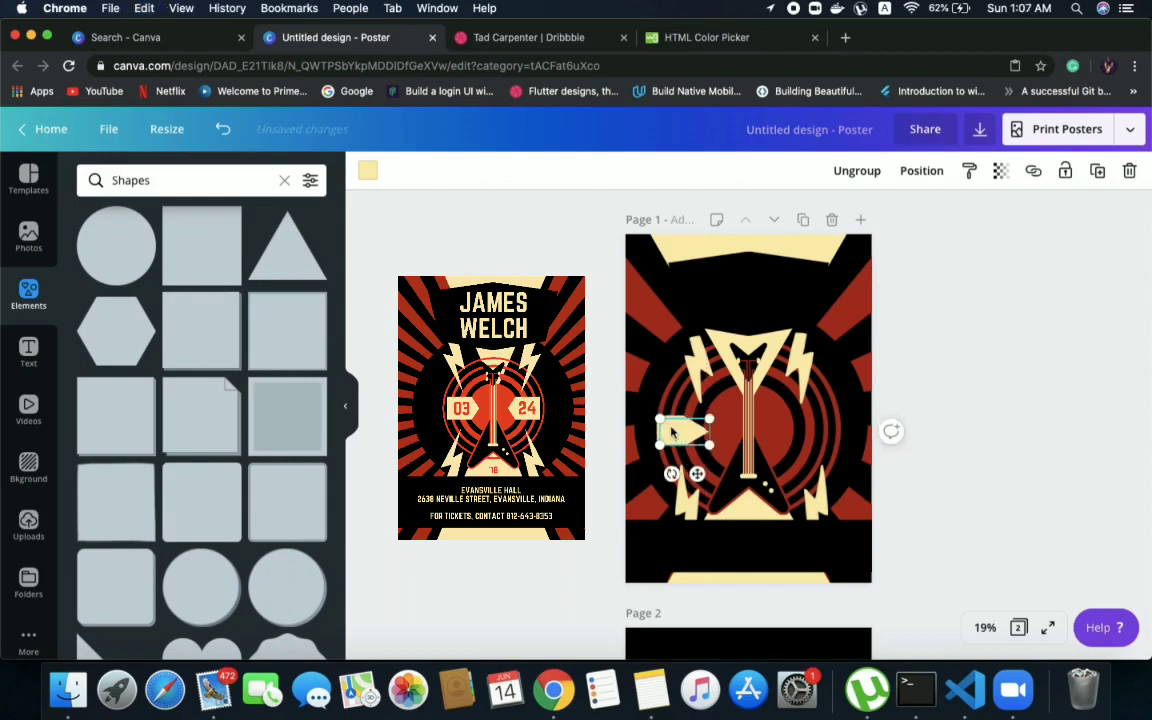
{"action": "left_click_drag", "start_coordinate": [672, 430], "coordinate": [800, 428]}
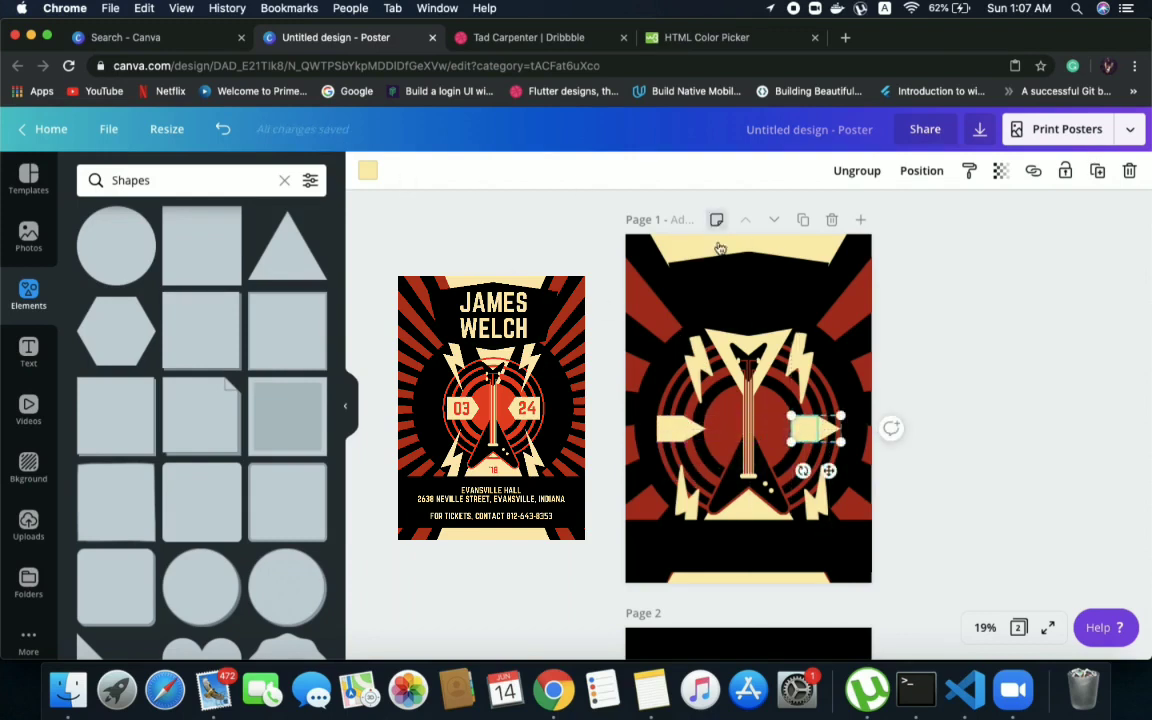
{"action": "left_click_drag", "start_coordinate": [803, 470], "coordinate": [830, 420]}
{"action": "left_click", "coordinate": [1005, 383]}
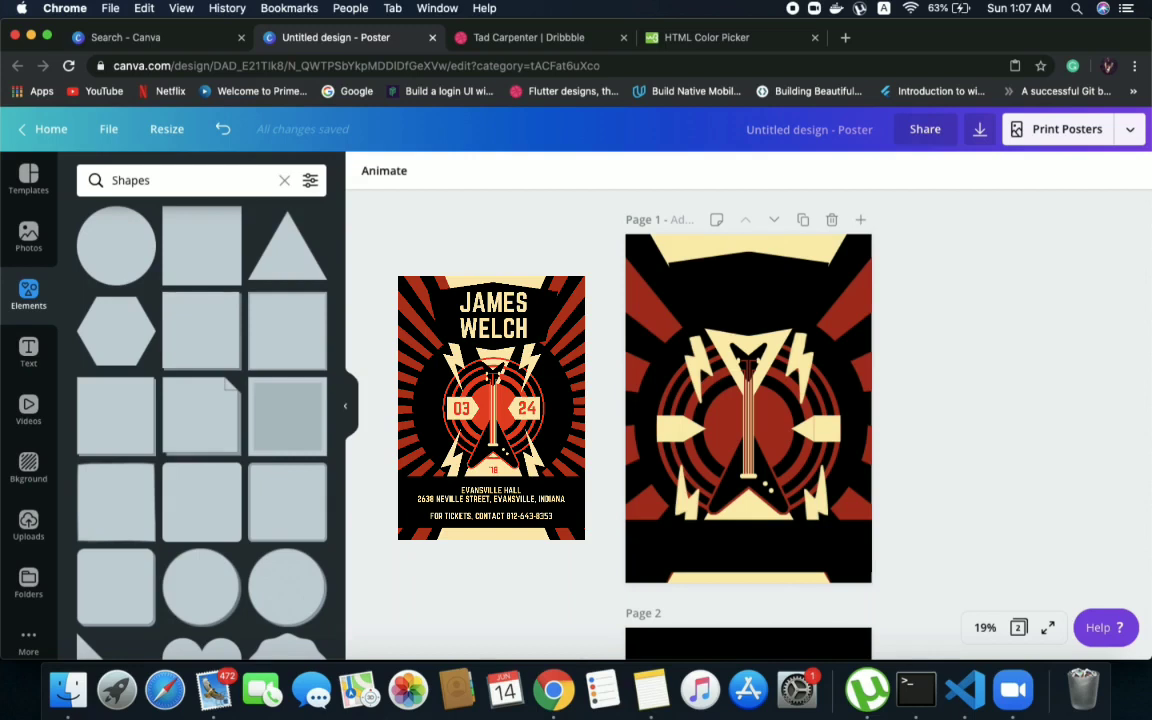
Add a heading text box to page 1 and move it into the black area above the guitar
{"action": "left_click", "coordinate": [26, 350]}
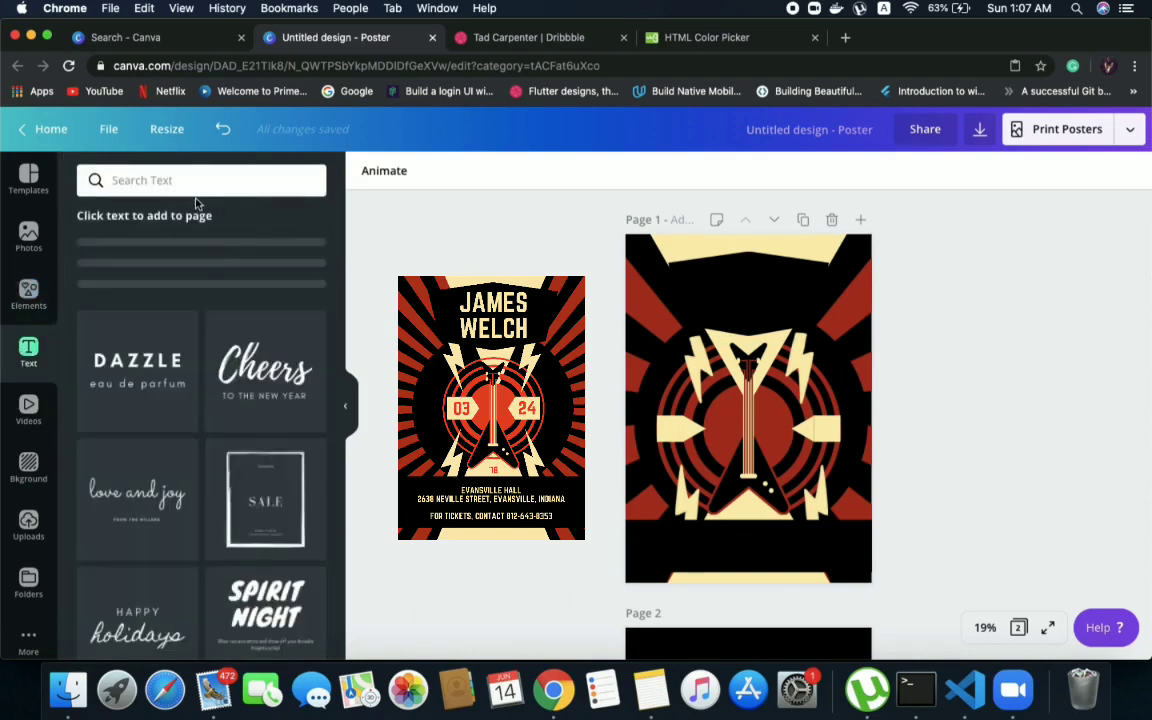
{"action": "left_click", "coordinate": [207, 263]}
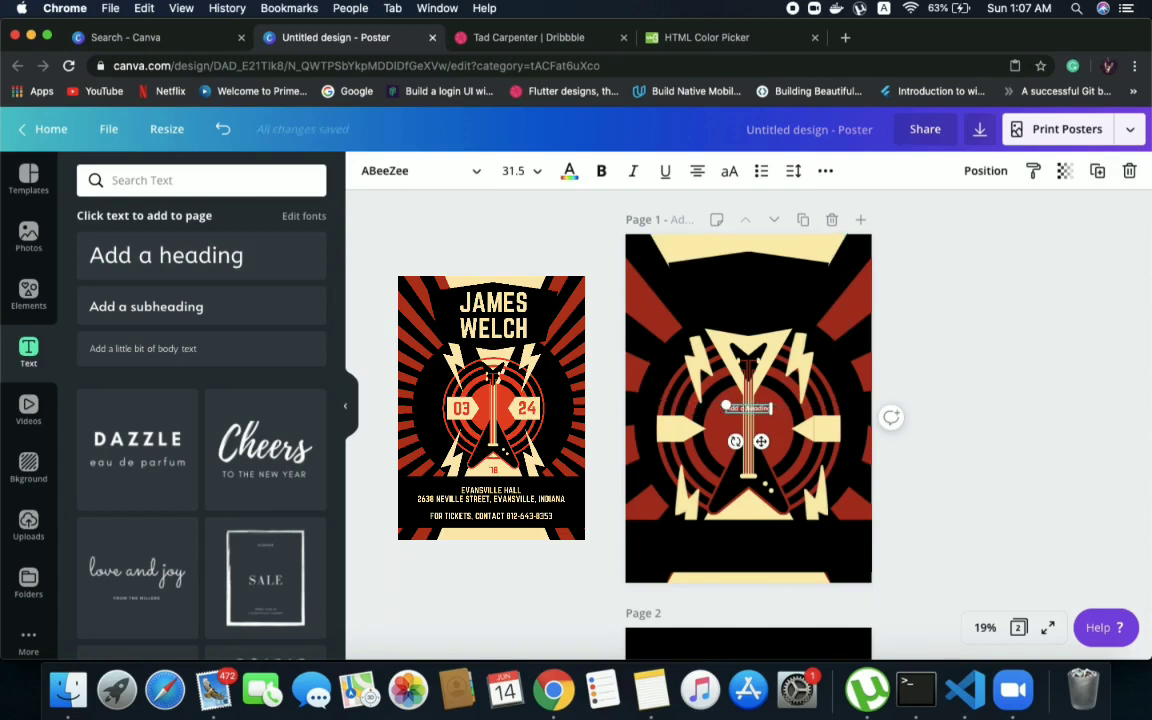
{"action": "left_click", "coordinate": [609, 408]}
{"action": "left_click_drag", "start_coordinate": [760, 413], "coordinate": [748, 295]}
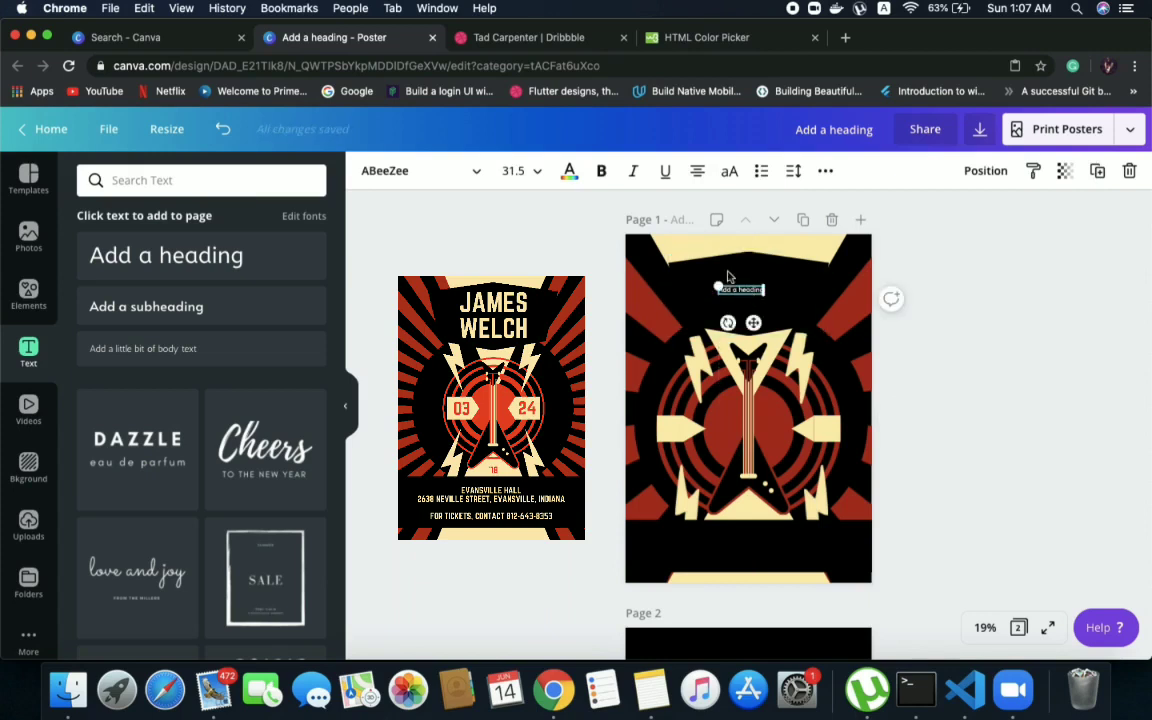
Set the font size of the heading placeholder above the guitar to 88
{"action": "left_click", "coordinate": [526, 171]}
{"action": "scroll", "coordinate": [543, 300], "scroll_direction": "down", "scroll_amount": 10}
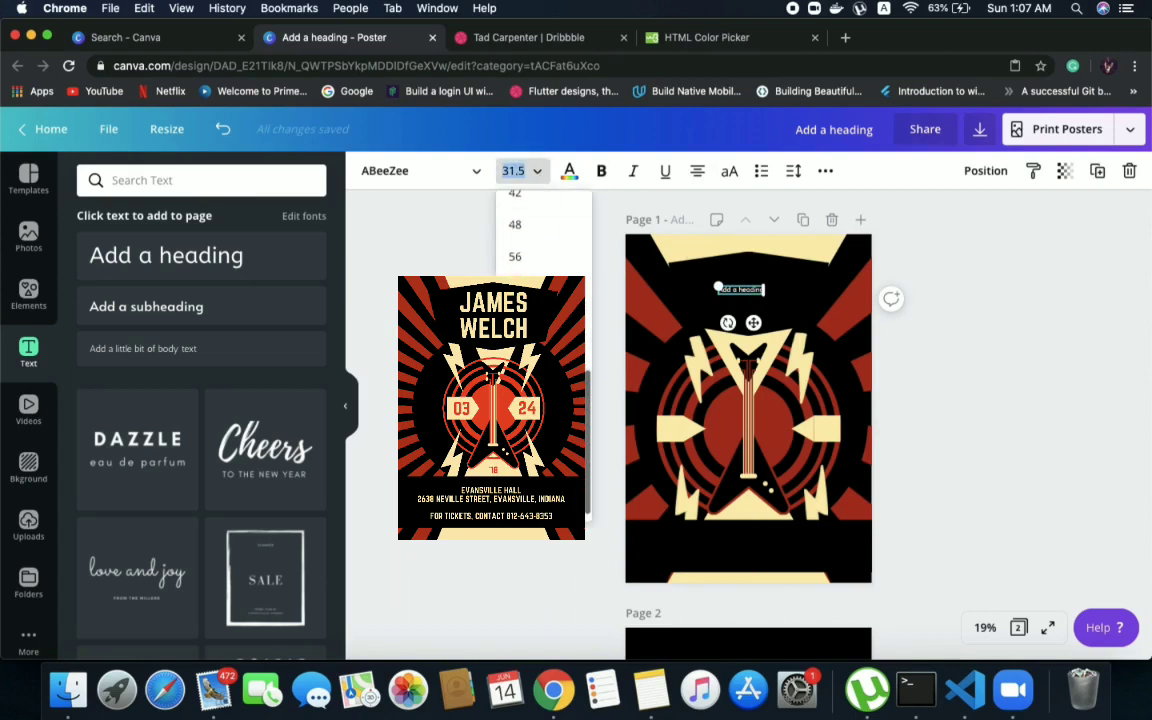
{"action": "type", "text": "88"}
{"action": "key", "text": "Return"}
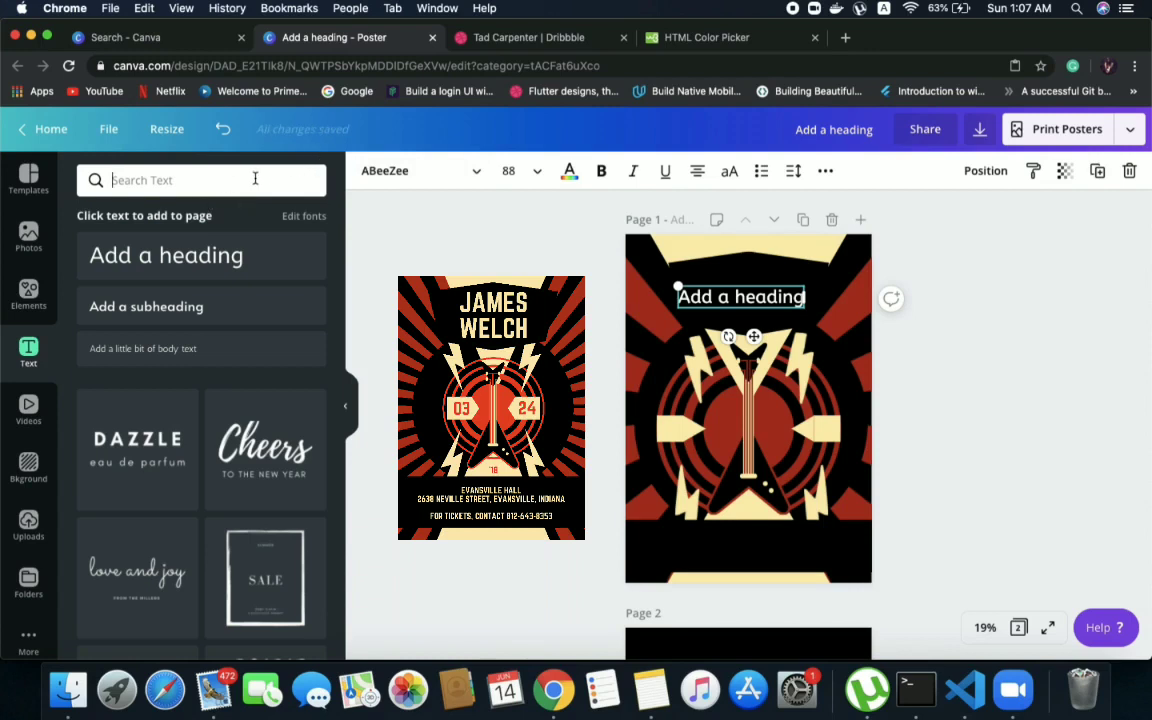
Browse the Corporate font category for a bold condensed typeface that matches the reference poster's title
{"action": "left_click", "coordinate": [453, 179]}
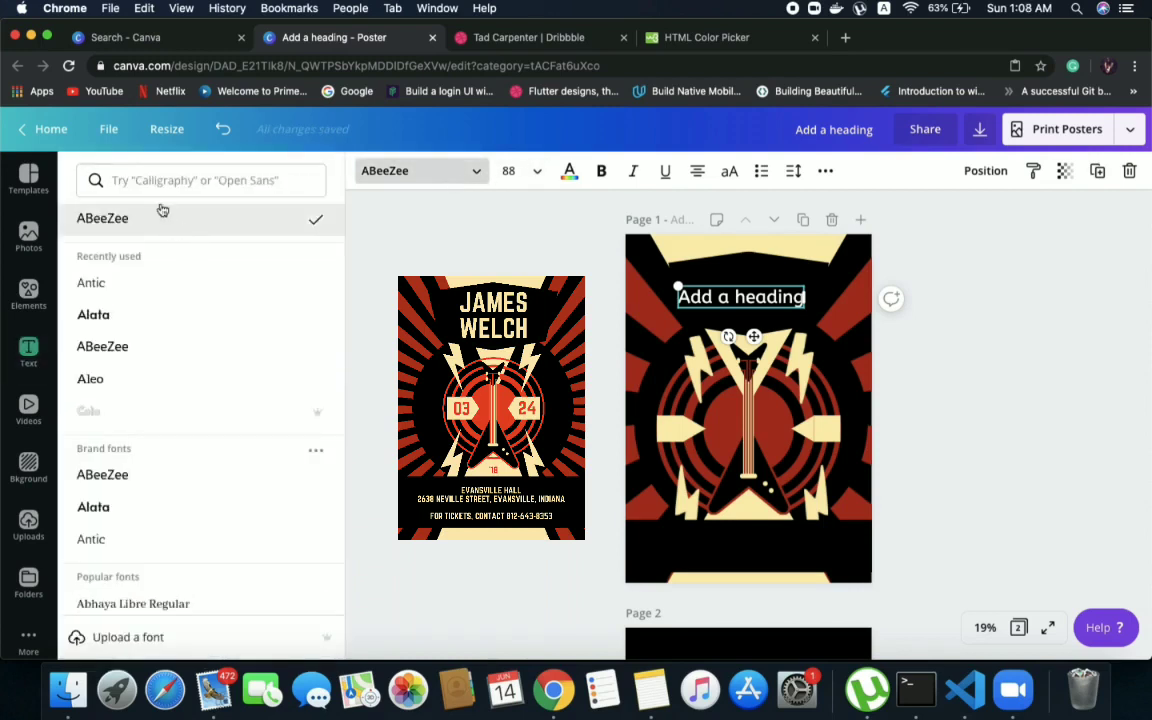
{"action": "left_click", "coordinate": [191, 176]}
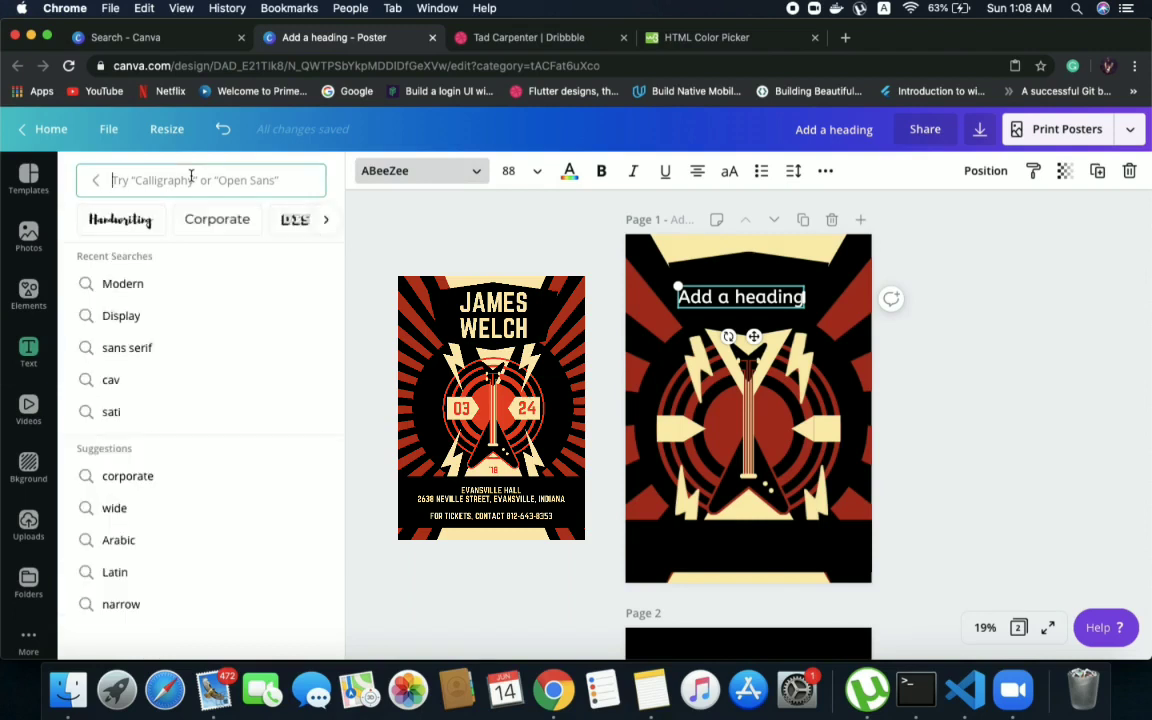
{"action": "left_click", "coordinate": [226, 228]}
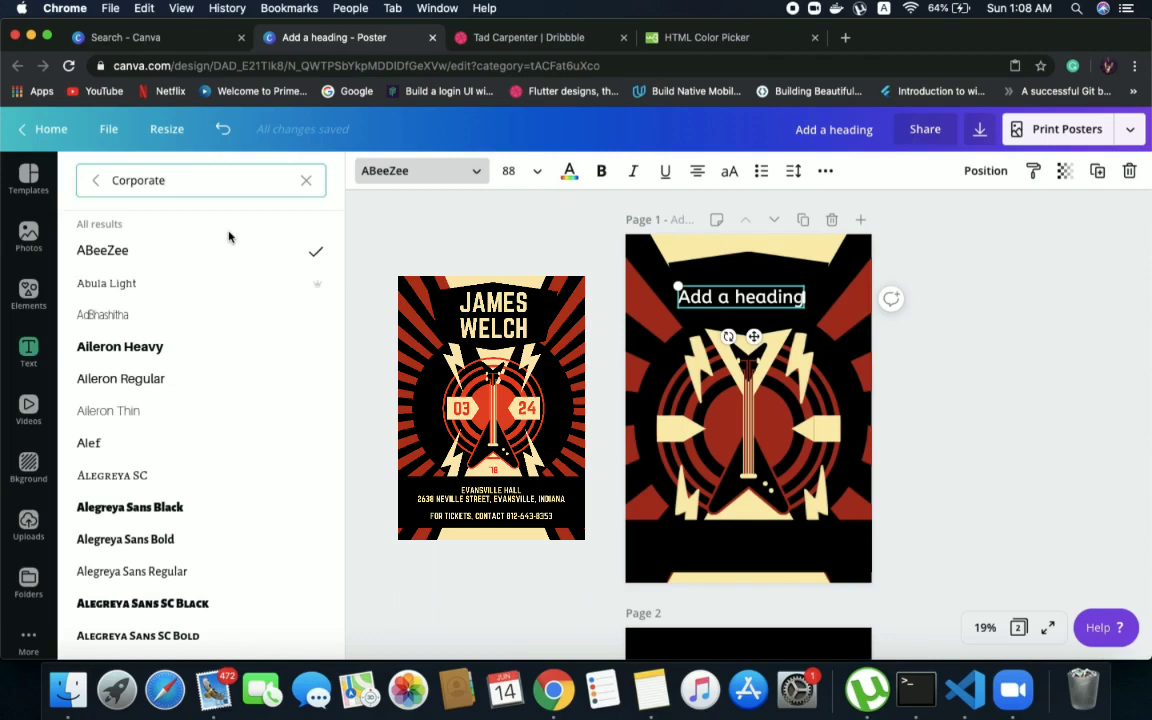
{"action": "scroll", "coordinate": [170, 419], "scroll_direction": "down", "scroll_amount": 5}
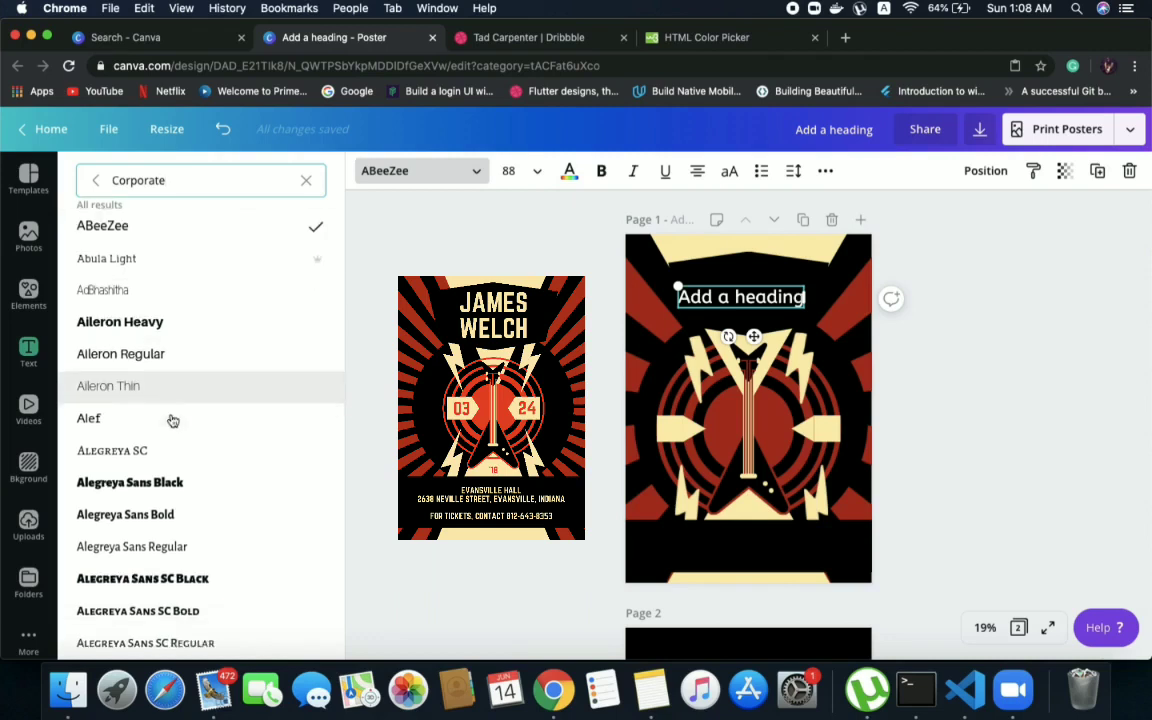
{"action": "scroll", "coordinate": [172, 420], "scroll_direction": "down", "scroll_amount": 5}
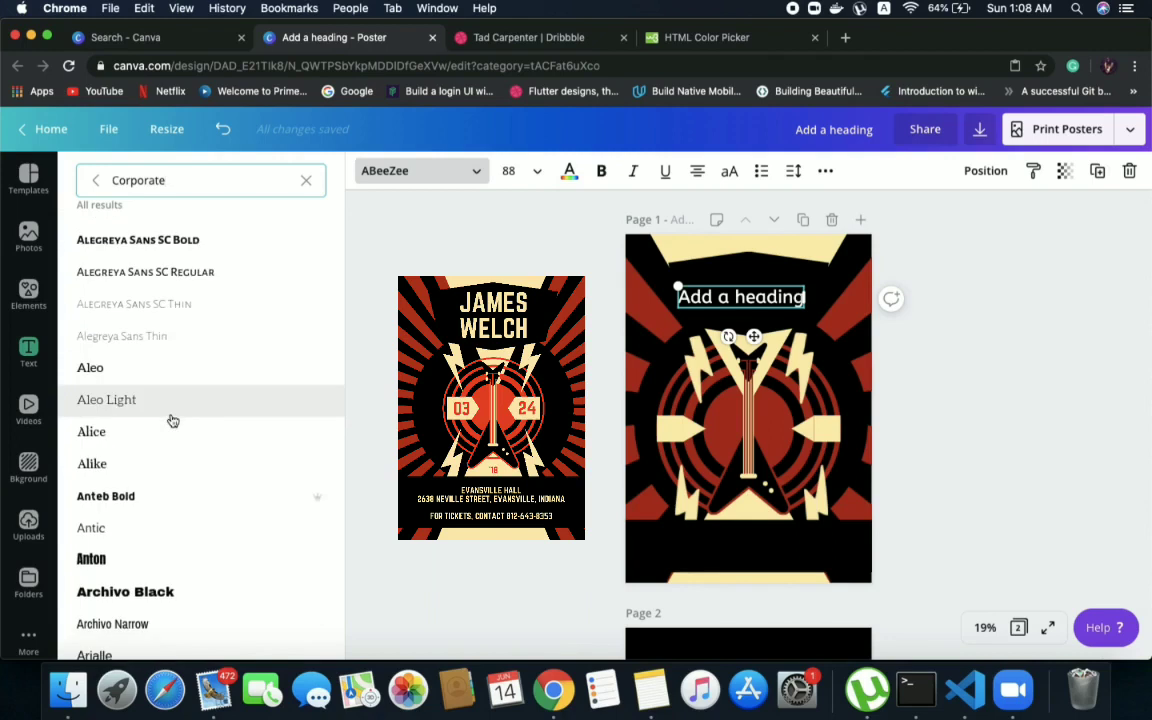
{"action": "scroll", "coordinate": [172, 420], "scroll_direction": "down", "scroll_amount": 10}
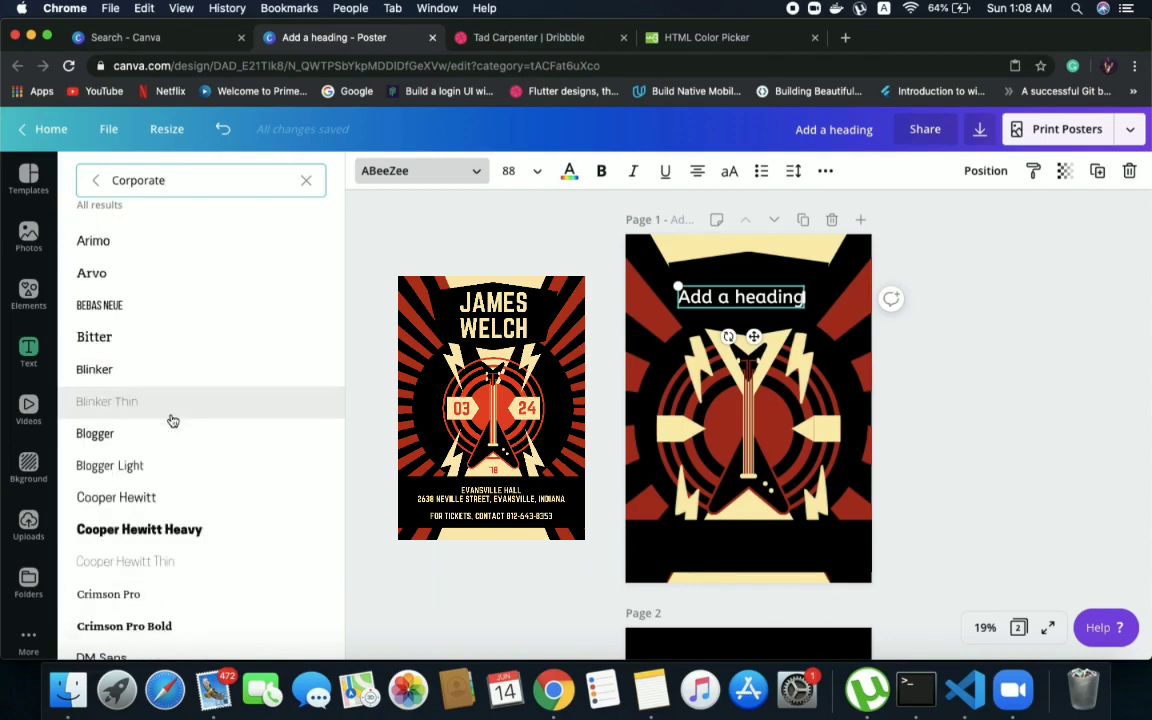
{"action": "scroll", "coordinate": [172, 420], "scroll_direction": "down", "scroll_amount": 5}
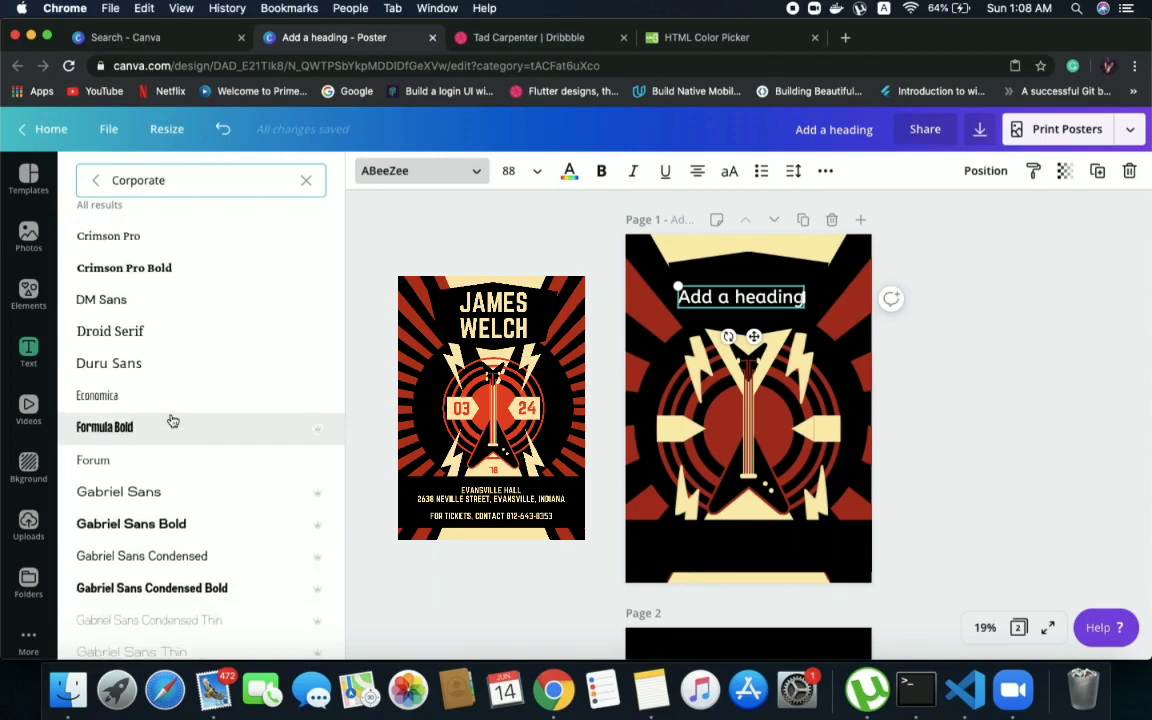
{"action": "scroll", "coordinate": [172, 420], "scroll_direction": "down", "scroll_amount": 8}
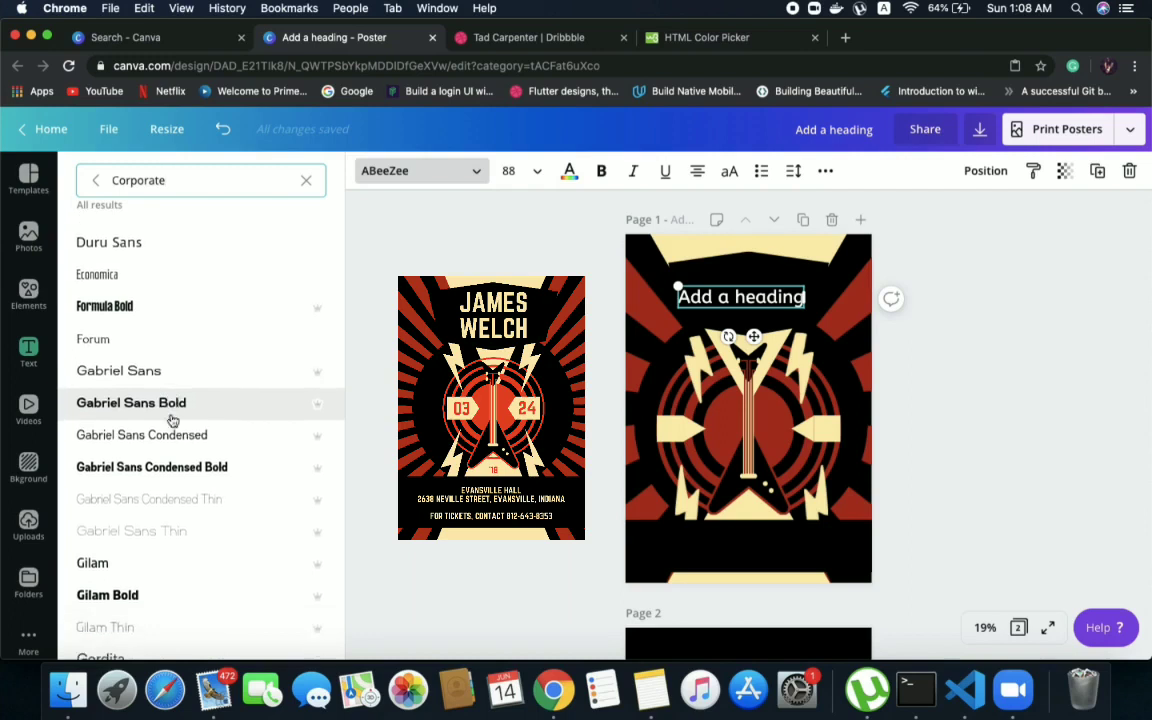
{"action": "scroll", "coordinate": [172, 420], "scroll_direction": "down", "scroll_amount": 10}
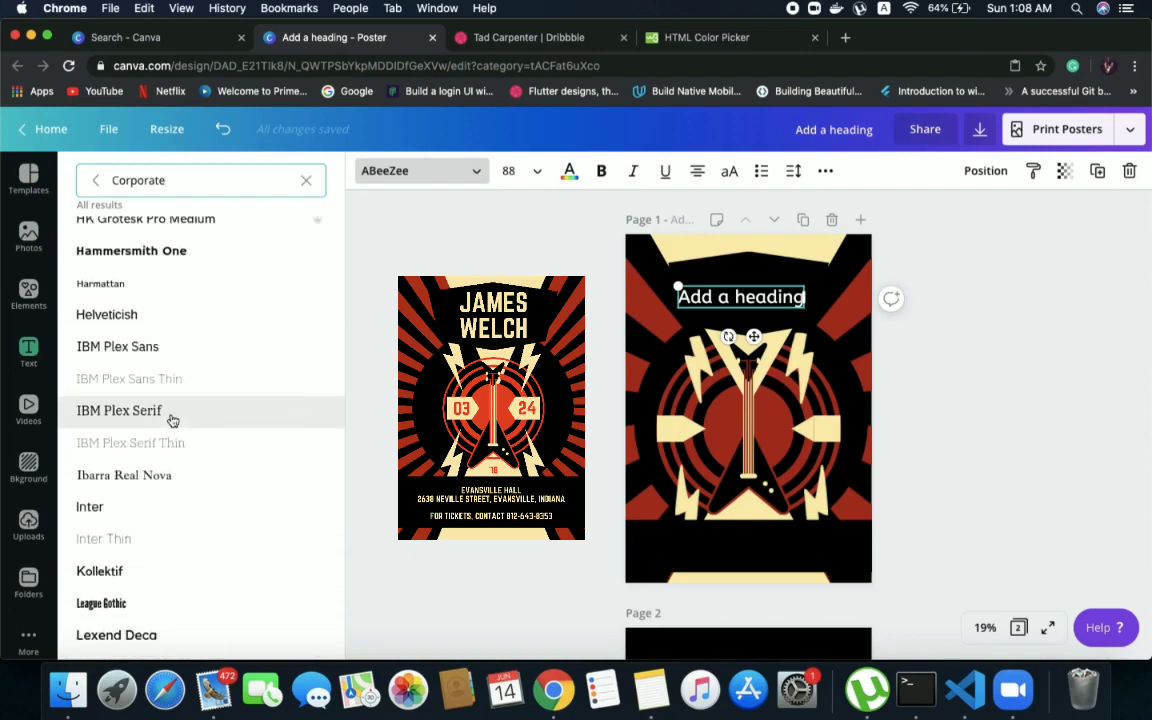
{"action": "scroll", "coordinate": [172, 420], "scroll_direction": "down", "scroll_amount": 10}
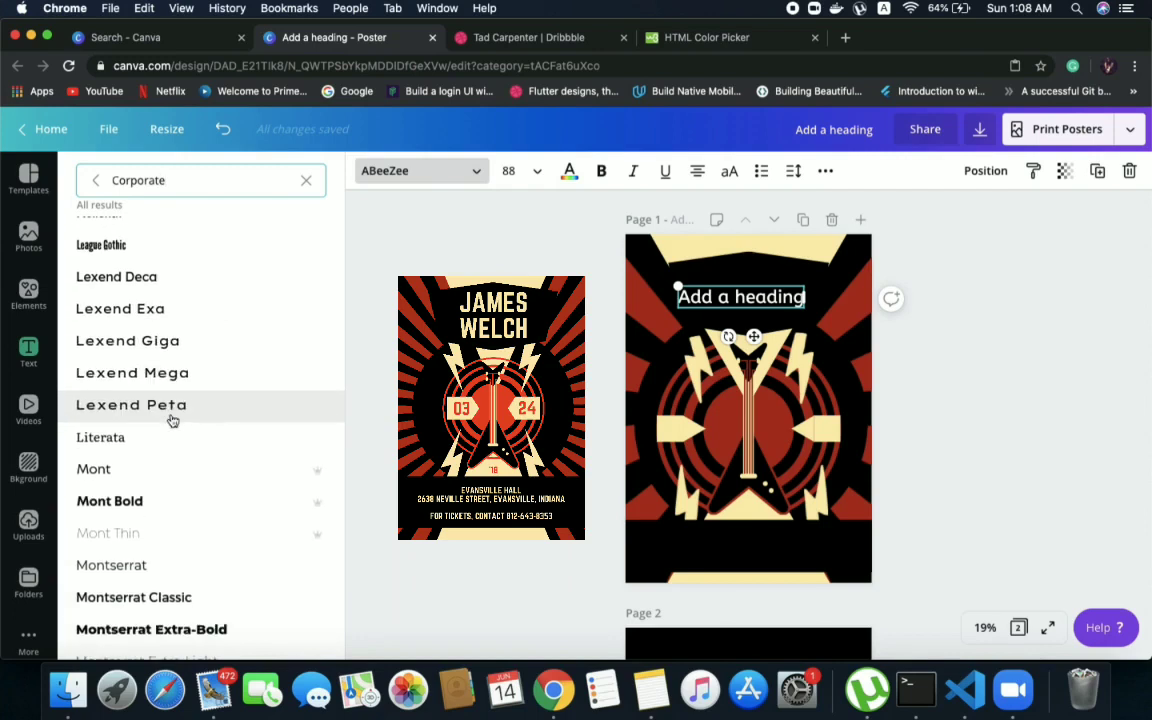
{"action": "scroll", "coordinate": [172, 420], "scroll_direction": "down", "scroll_amount": 10}
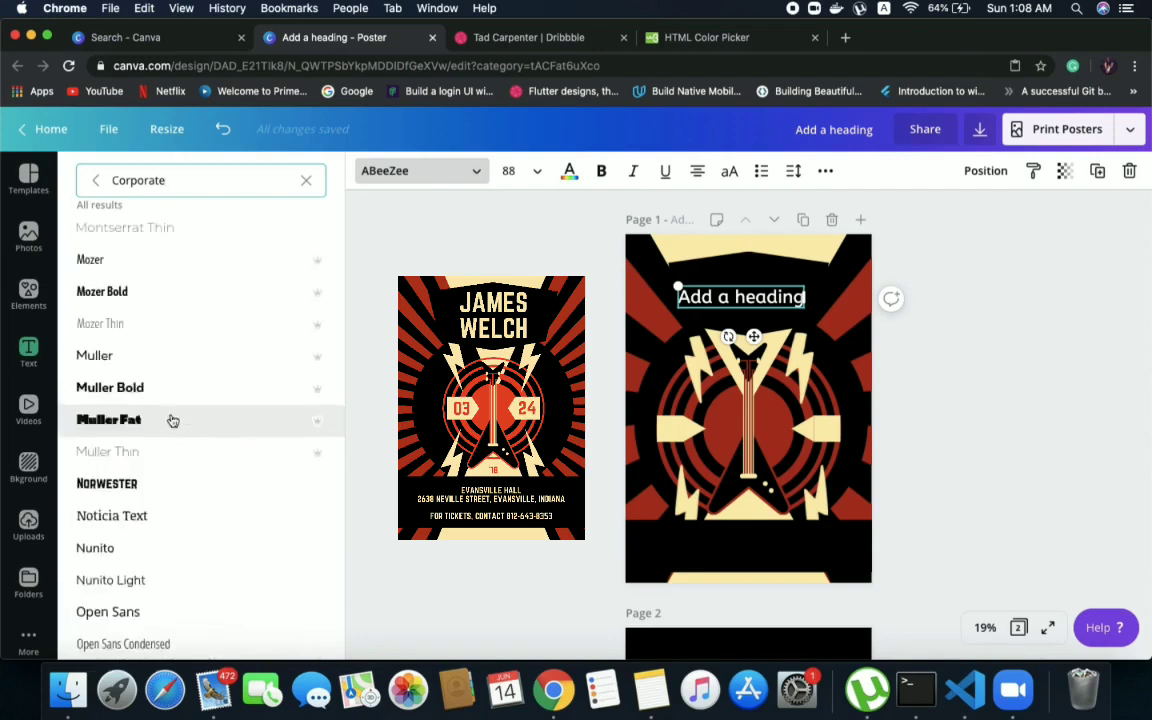
{"action": "left_click", "coordinate": [303, 182]}
{"action": "left_click", "coordinate": [326, 219]}
{"action": "left_click", "coordinate": [326, 219]}
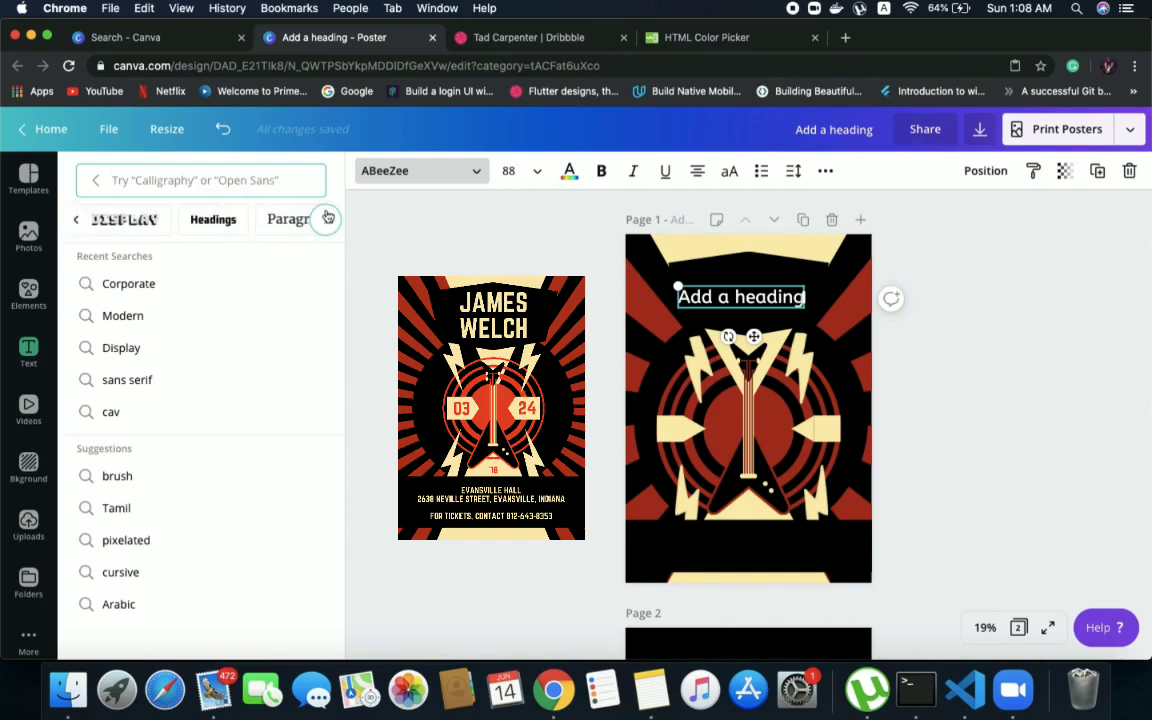
{"action": "left_click", "coordinate": [326, 219]}
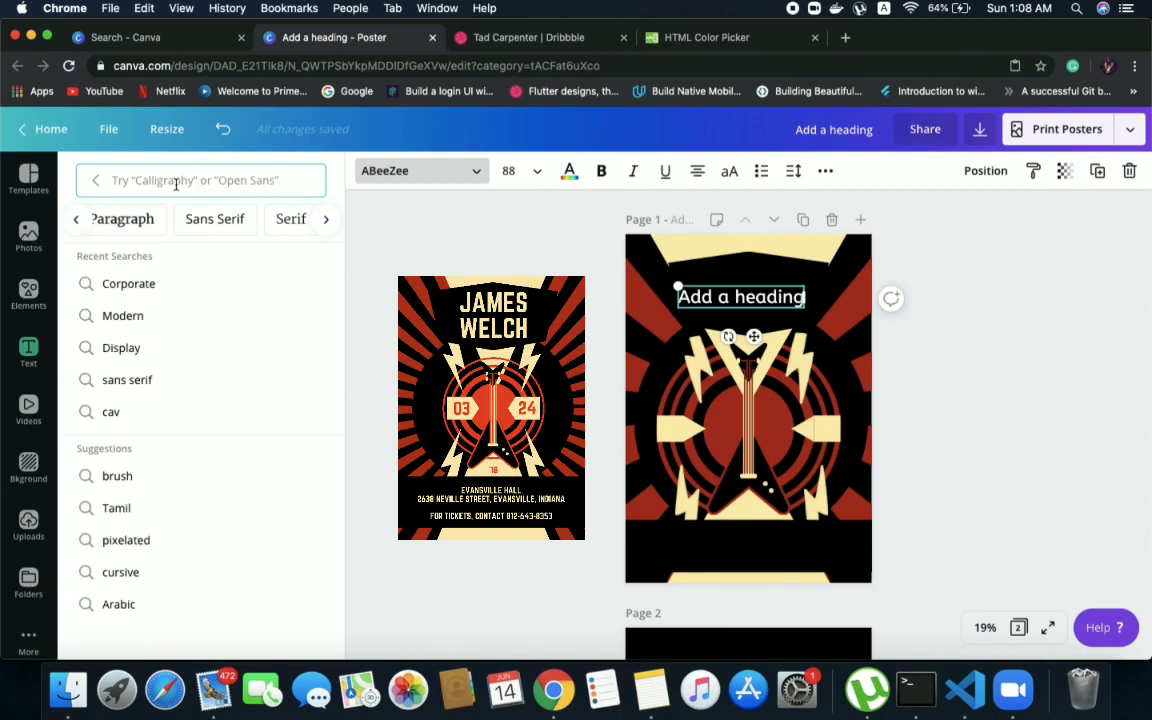
{"action": "type", "text": "j"}
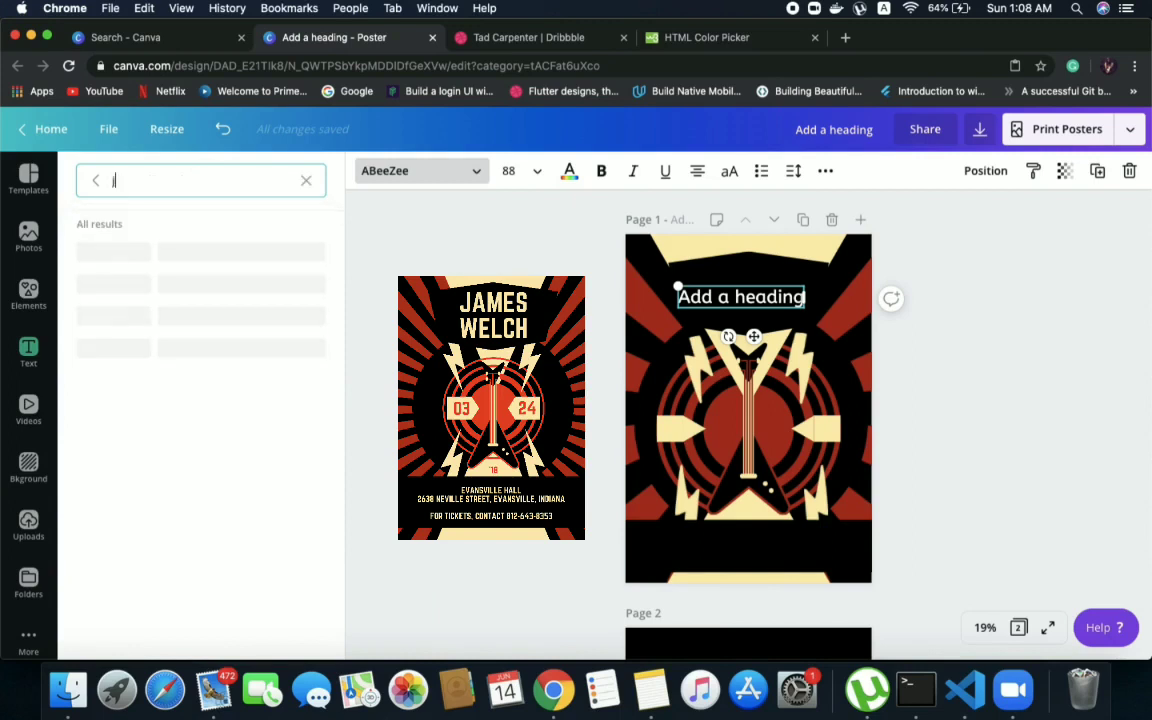
{"action": "type", "text": "ames"}
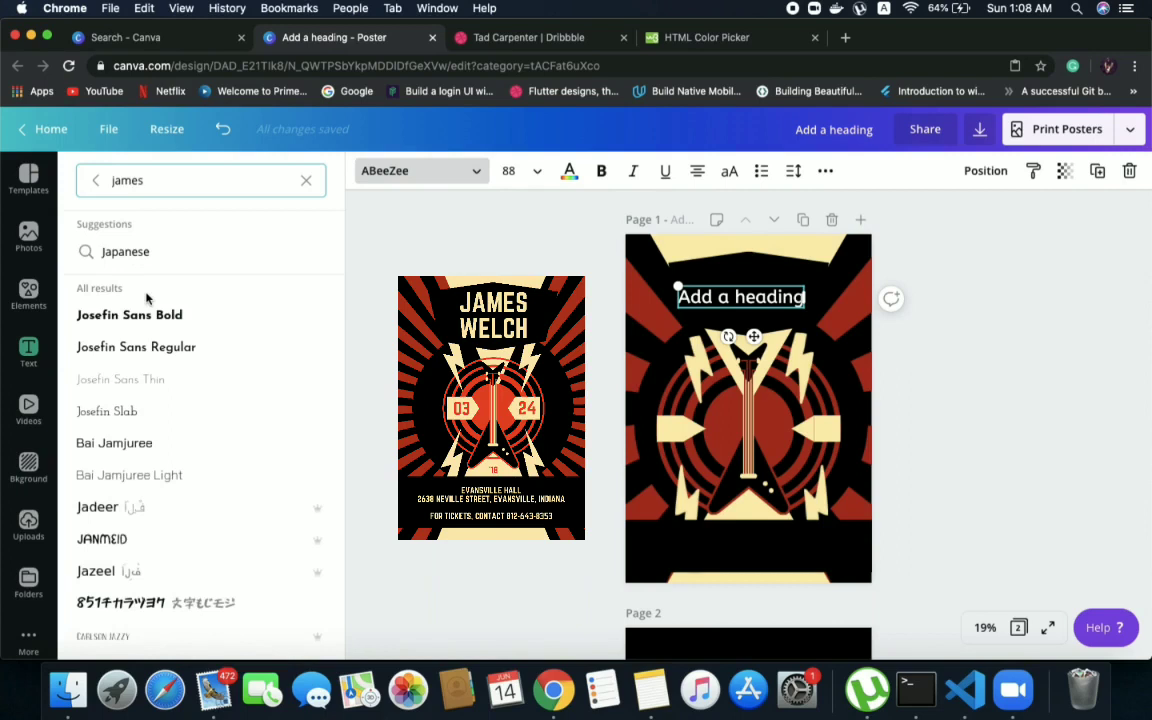
{"action": "key", "text": "BackSpace"}
{"action": "key", "text": "BackSpace"}
{"action": "key", "text": "BackSpace"}
{"action": "key", "text": "BackSpace"}
{"action": "key", "text": "BackSpace"}
{"action": "key", "text": "BackSpace"}
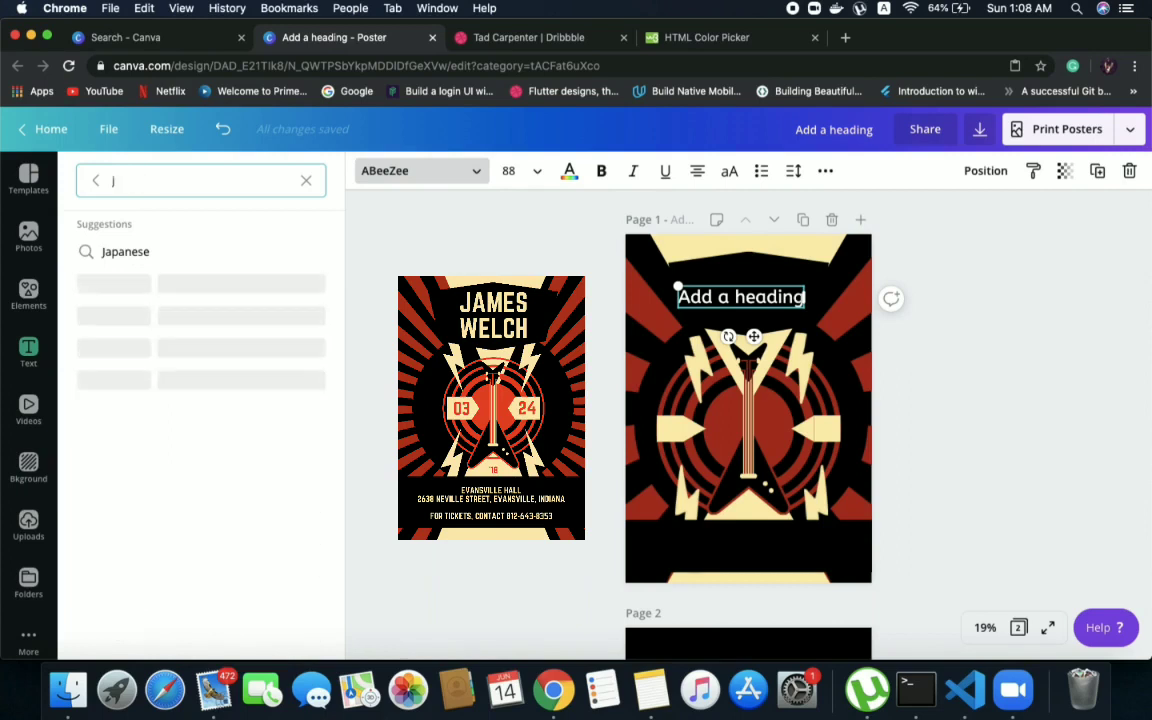
Search the fonts for "norwest" and apply Norwester to the heading
{"action": "type", "text": "norwest"}
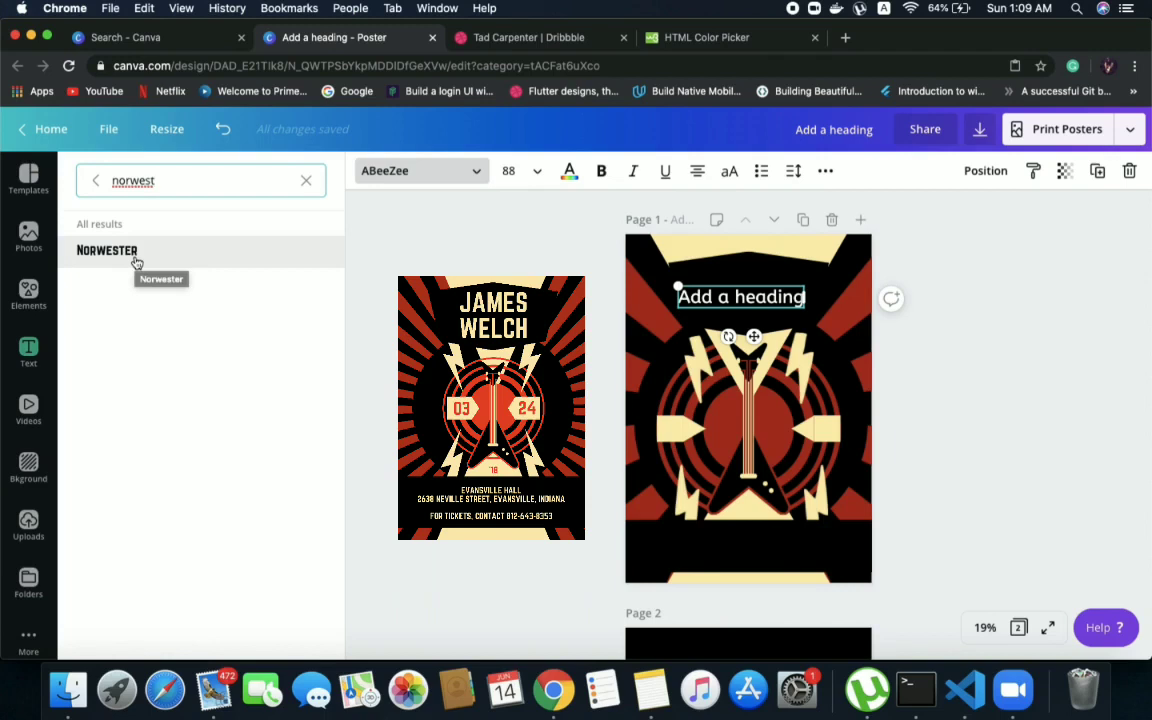
{"action": "left_click", "coordinate": [137, 258]}
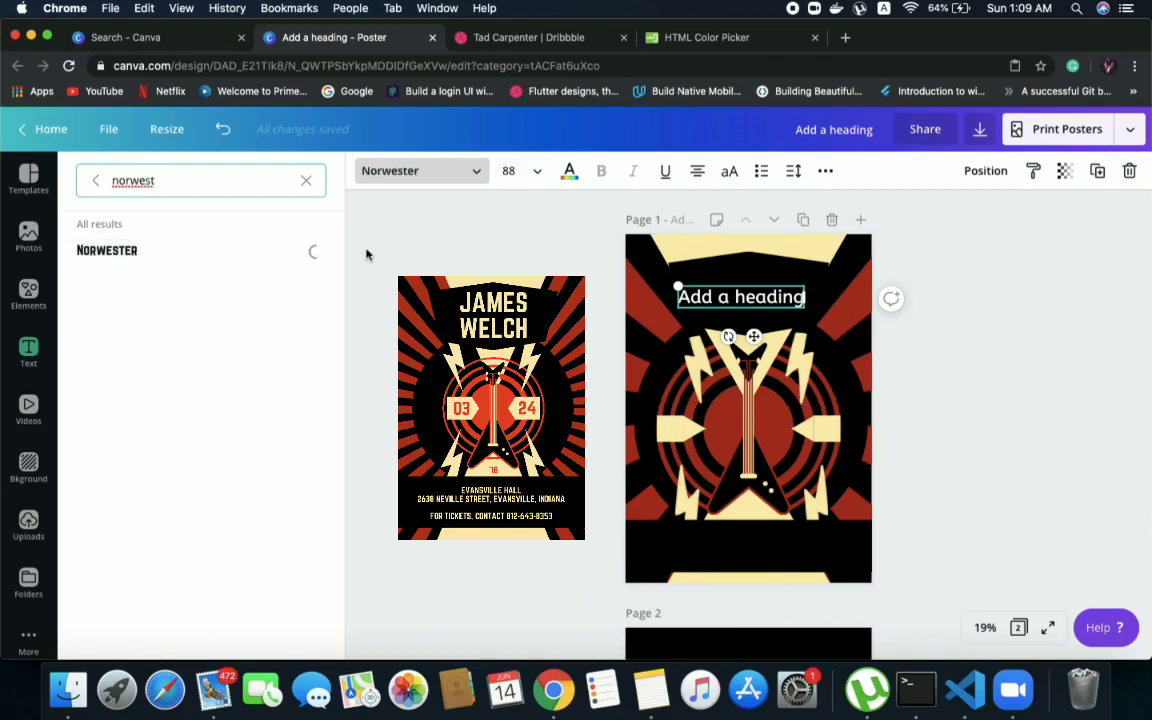
Replace the heading placeholder text with the artist's first name in capitals, as on the reference poster
{"action": "double_click", "coordinate": [736, 293]}
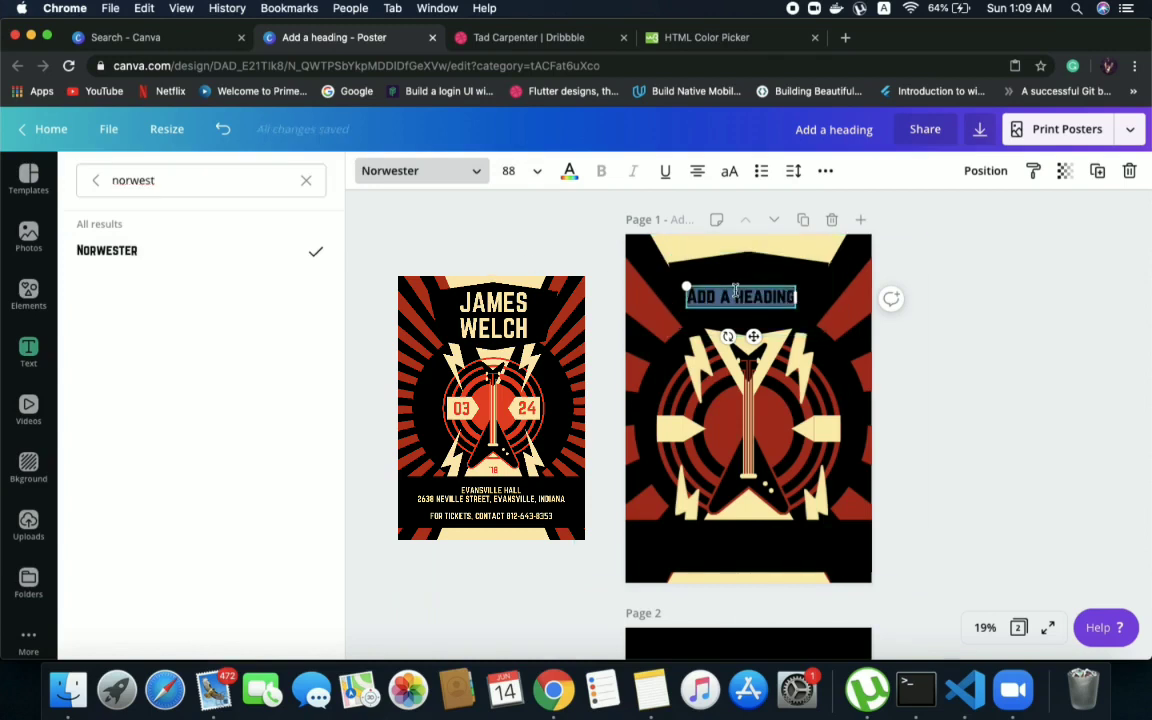
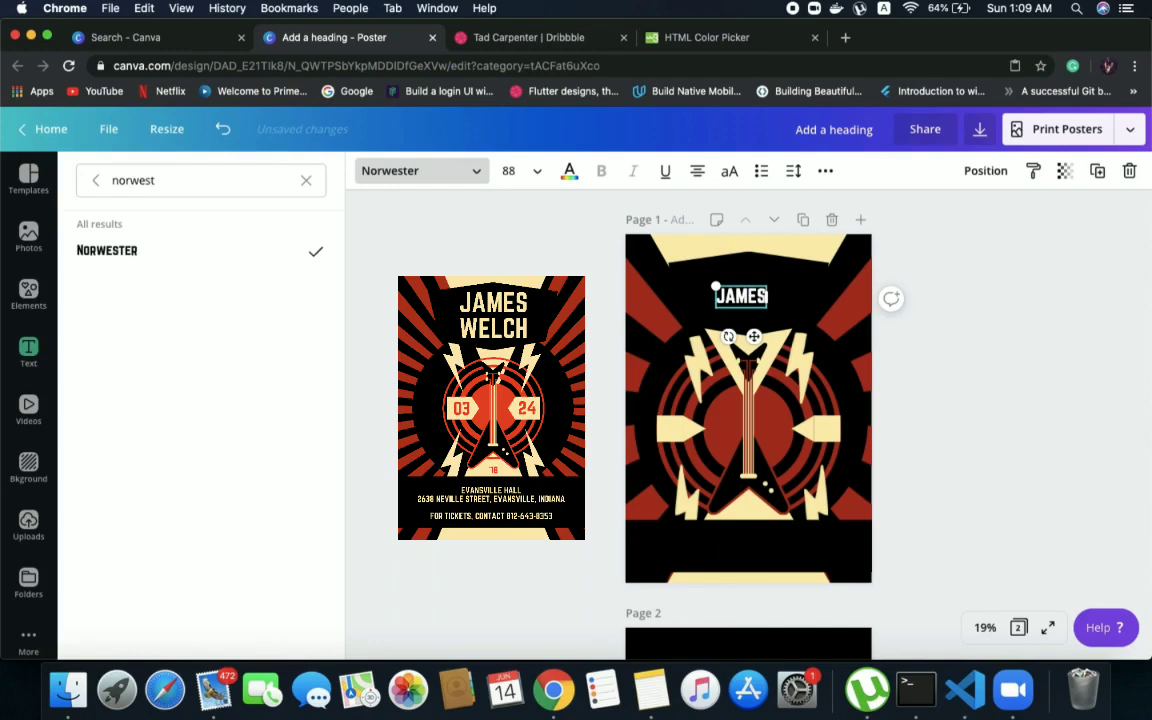
{"action": "key", "text": "Return"}
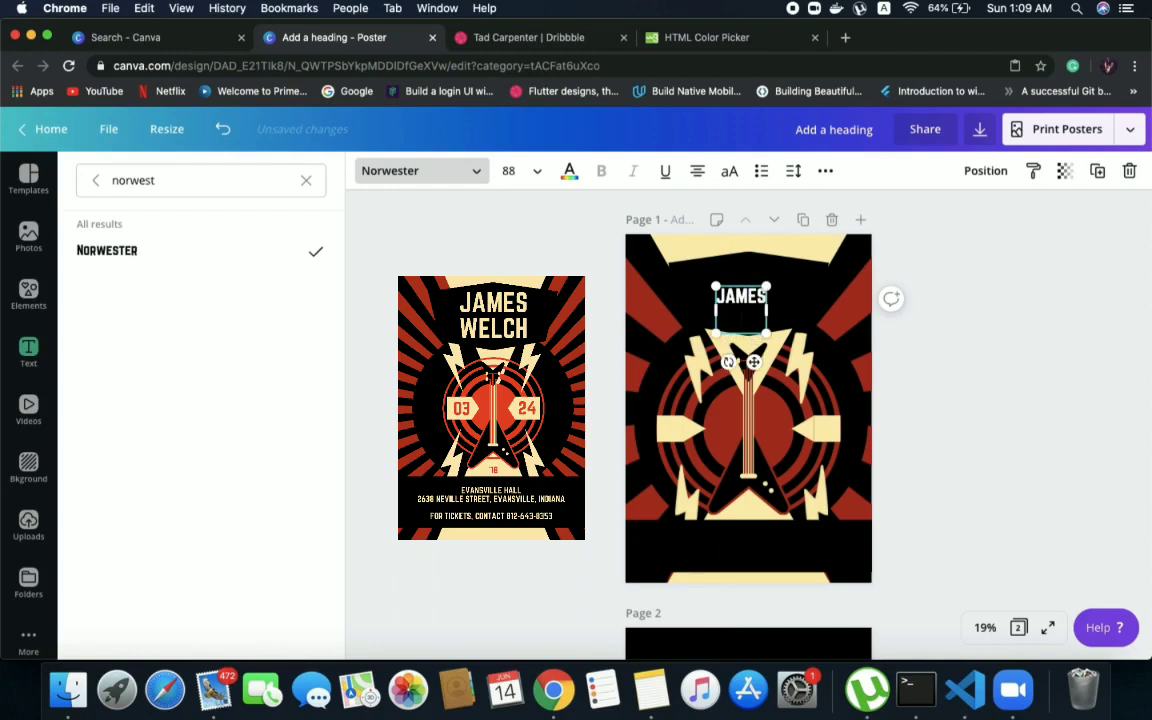
{"action": "left_click", "coordinate": [757, 292]}
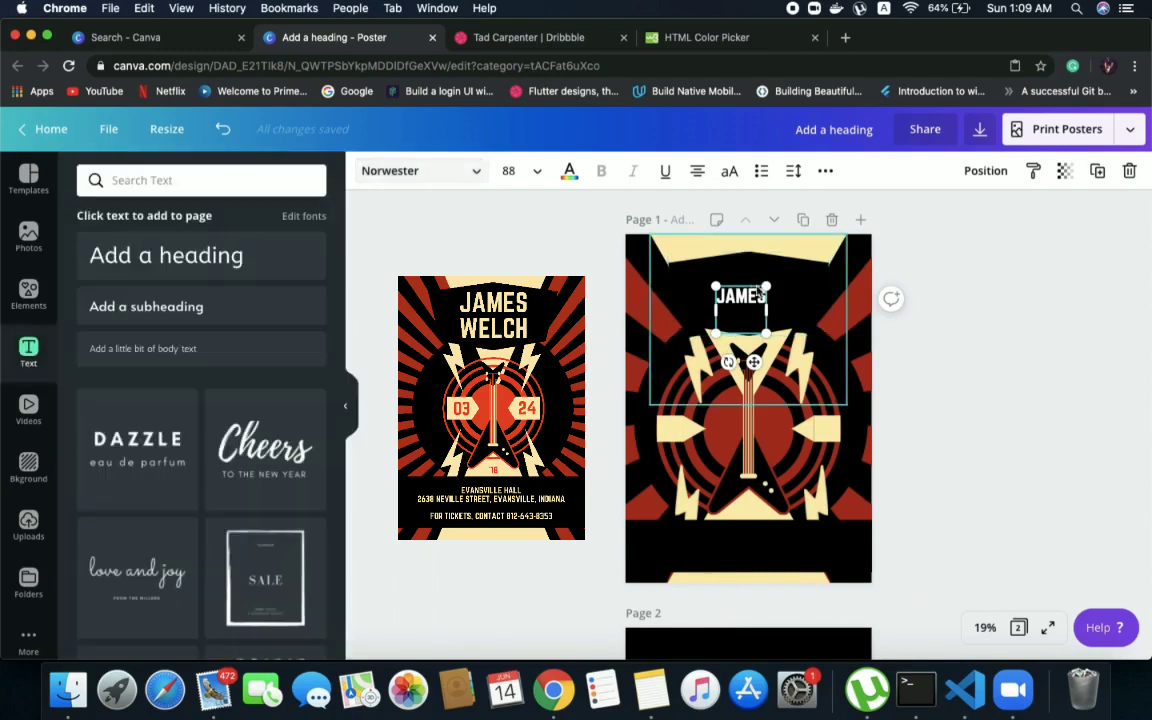
{"action": "left_click", "coordinate": [674, 288]}
Duplicate the first-name text, place the copy directly below it and change the copy to the artist's last name in capitals
{"action": "left_click", "coordinate": [734, 301]}
{"action": "key", "text": "super+c"}
{"action": "key", "text": "super+v"}
{"action": "left_click_drag", "start_coordinate": [733, 311], "coordinate": [733, 359]}
{"action": "double_click", "coordinate": [738, 328]}
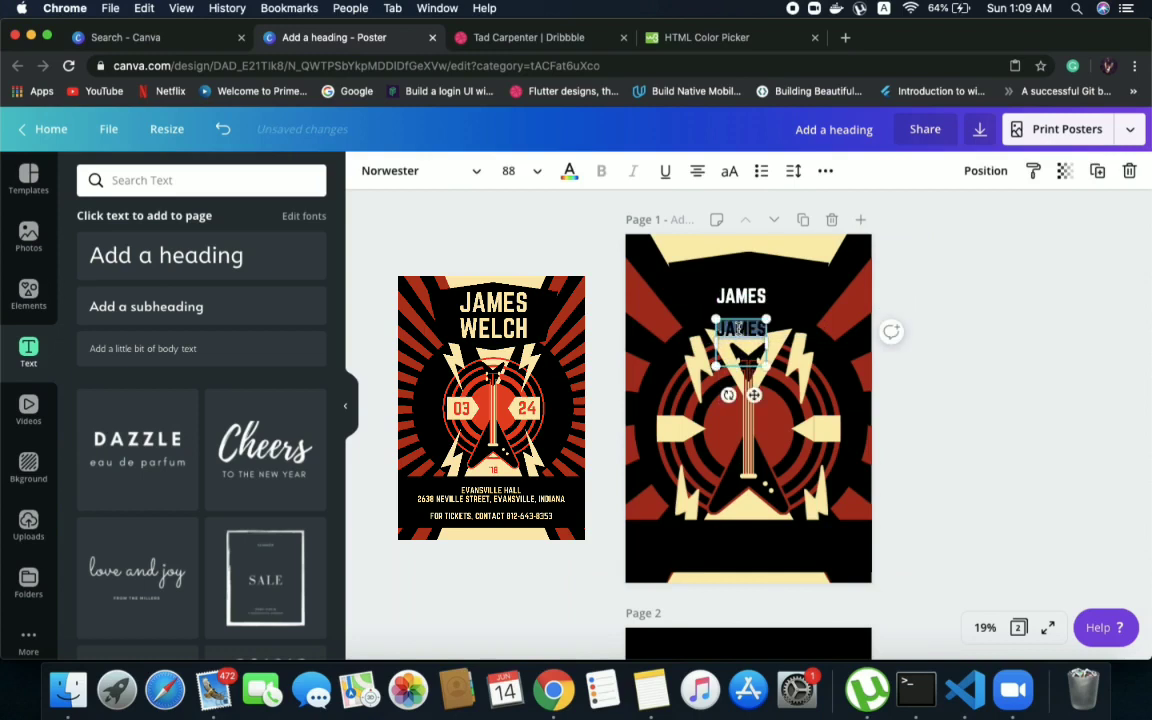
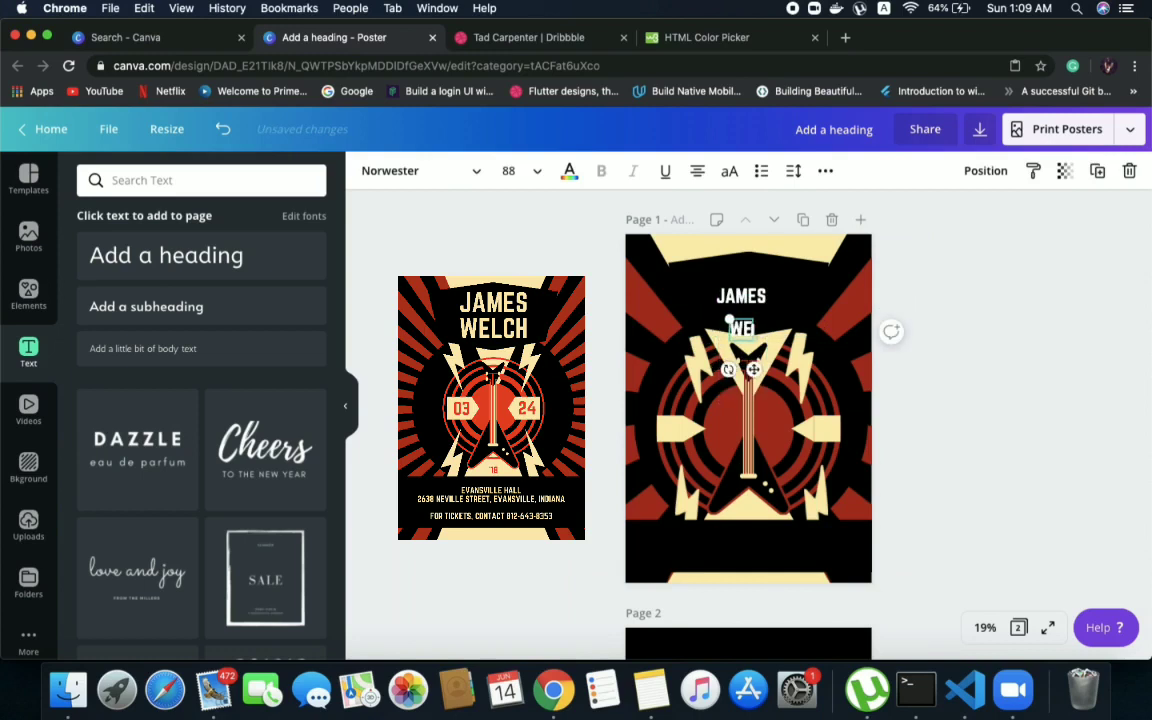
{"action": "left_click", "coordinate": [1075, 265]}
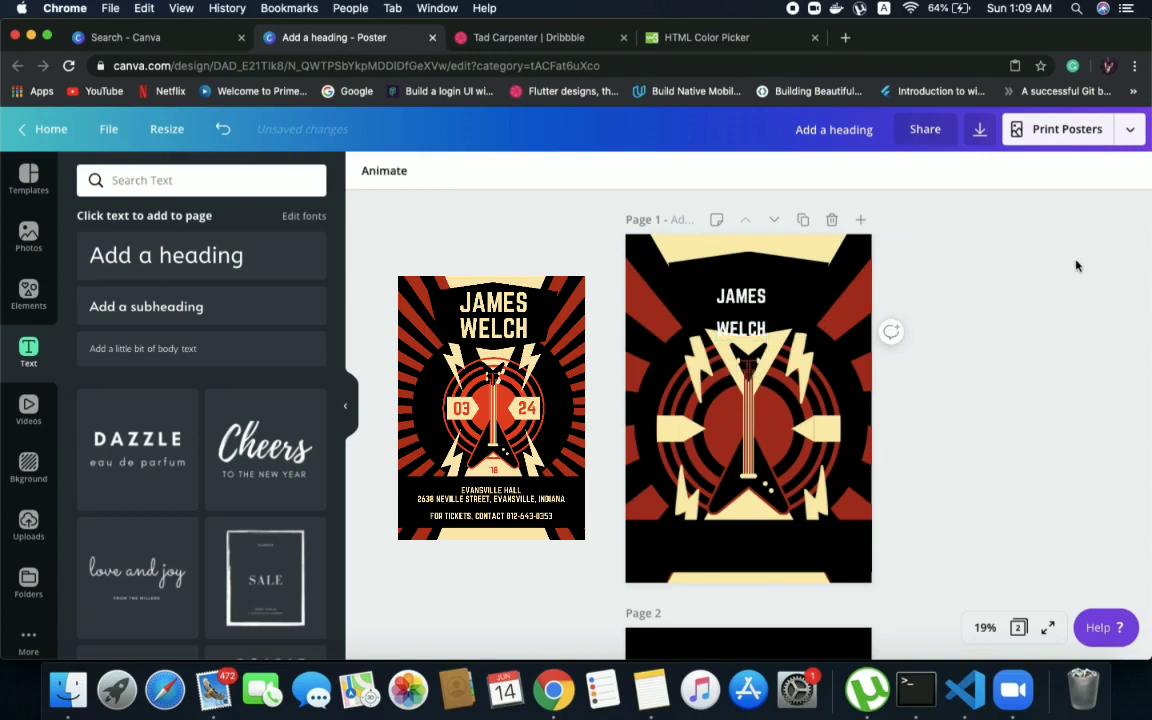
Enlarge the artist's first name to font size 144 and move it up beneath the cream shape at the poster's top
{"action": "left_click_drag", "start_coordinate": [757, 289], "coordinate": [764, 272]}
{"action": "left_click_drag", "start_coordinate": [724, 317], "coordinate": [736, 303]}
{"action": "double_click", "coordinate": [749, 284]}
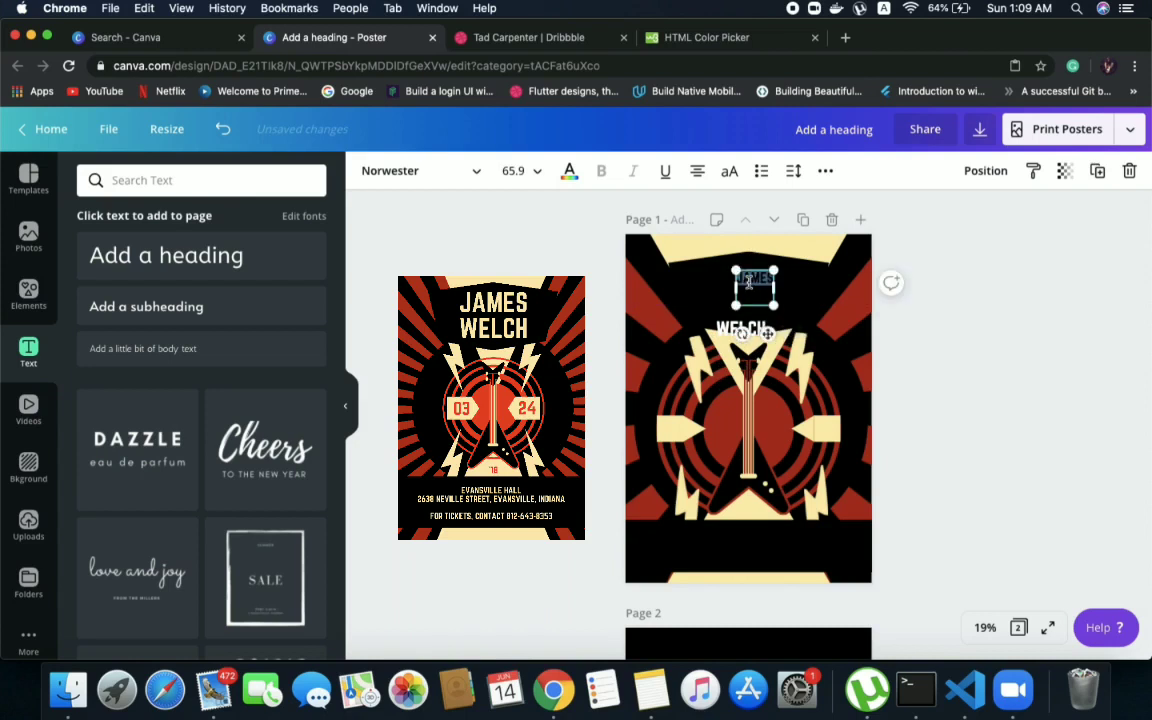
{"action": "left_click", "coordinate": [537, 176]}
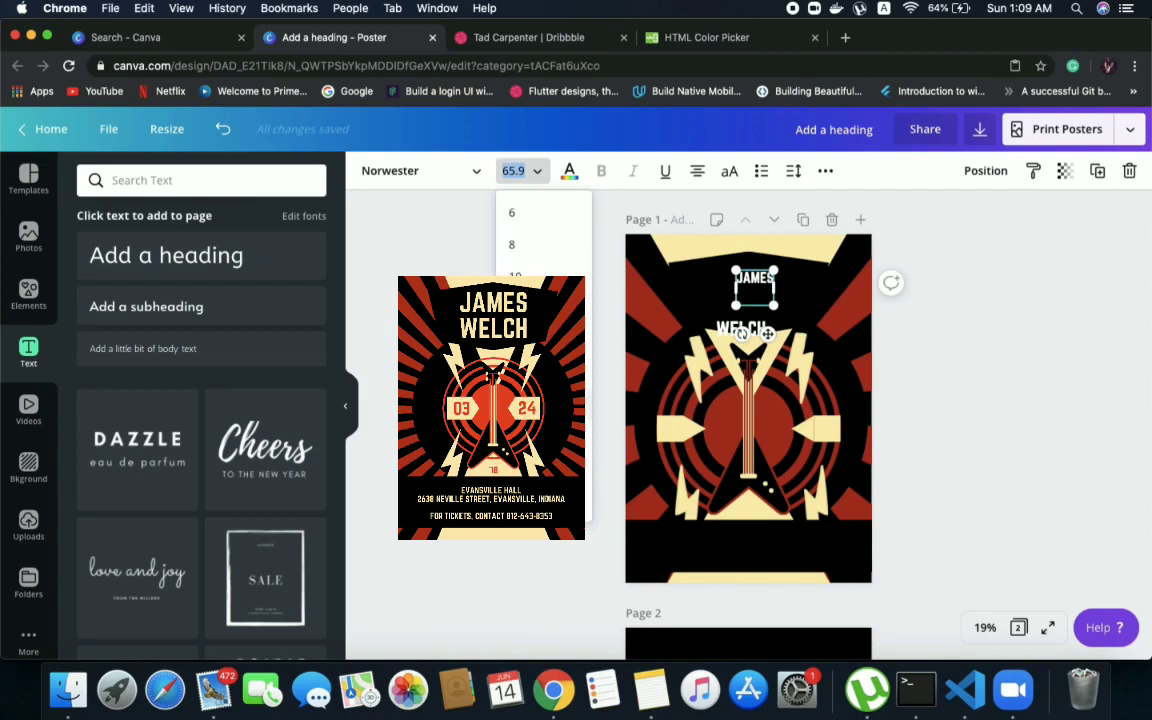
{"action": "scroll", "coordinate": [530, 390], "scroll_direction": "down", "scroll_amount": 5}
{"action": "scroll", "coordinate": [530, 390], "scroll_direction": "down", "scroll_amount": 2}
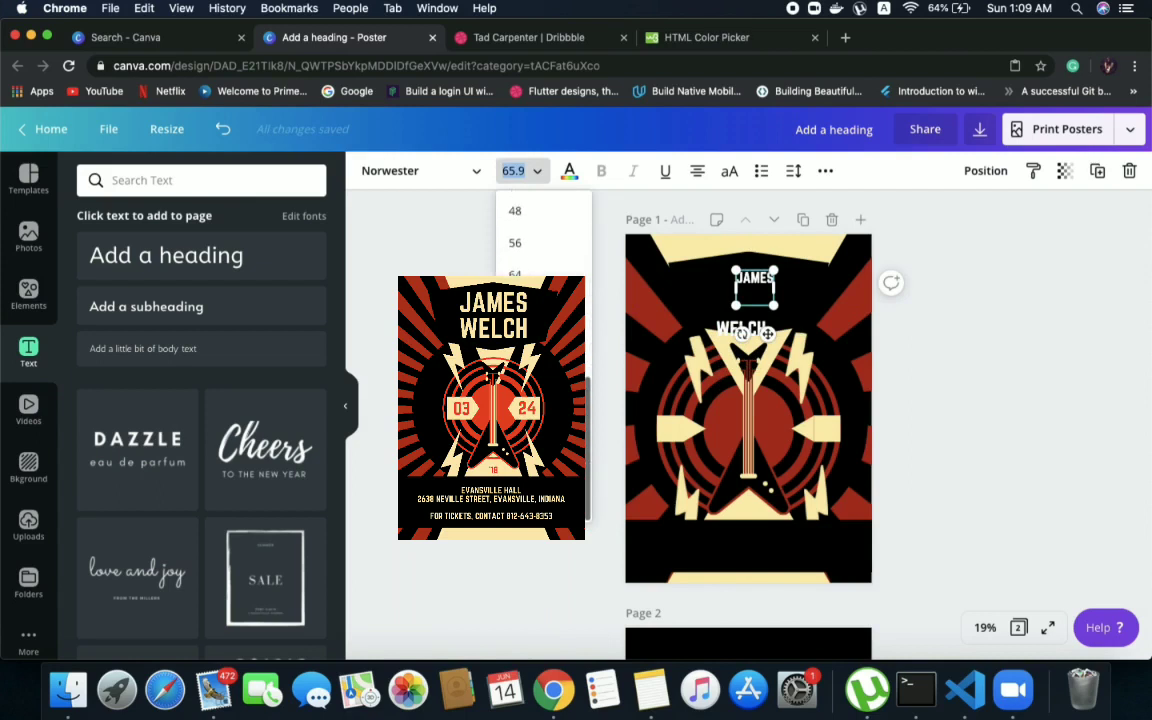
{"action": "type", "text": "120"}
{"action": "left_click", "coordinate": [537, 171]}
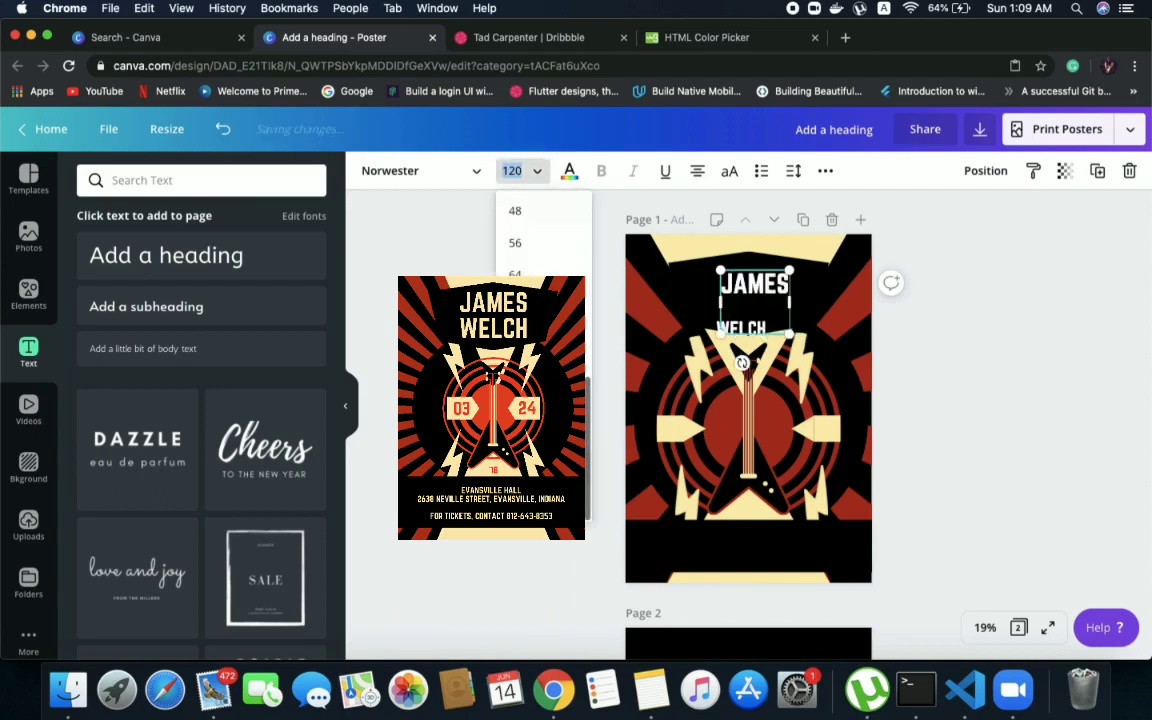
{"action": "type", "text": "144"}
{"action": "left_click", "coordinate": [941, 375]}
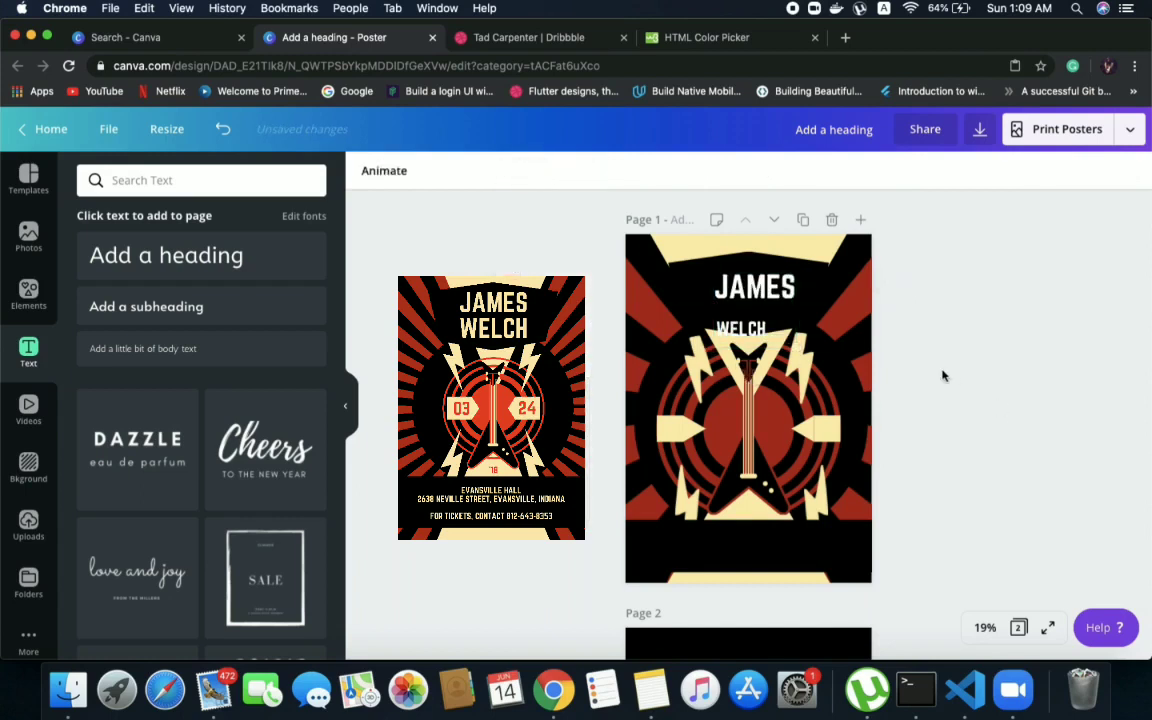
{"action": "left_click", "coordinate": [771, 287]}
{"action": "left_click_drag", "start_coordinate": [771, 287], "coordinate": [765, 277]}
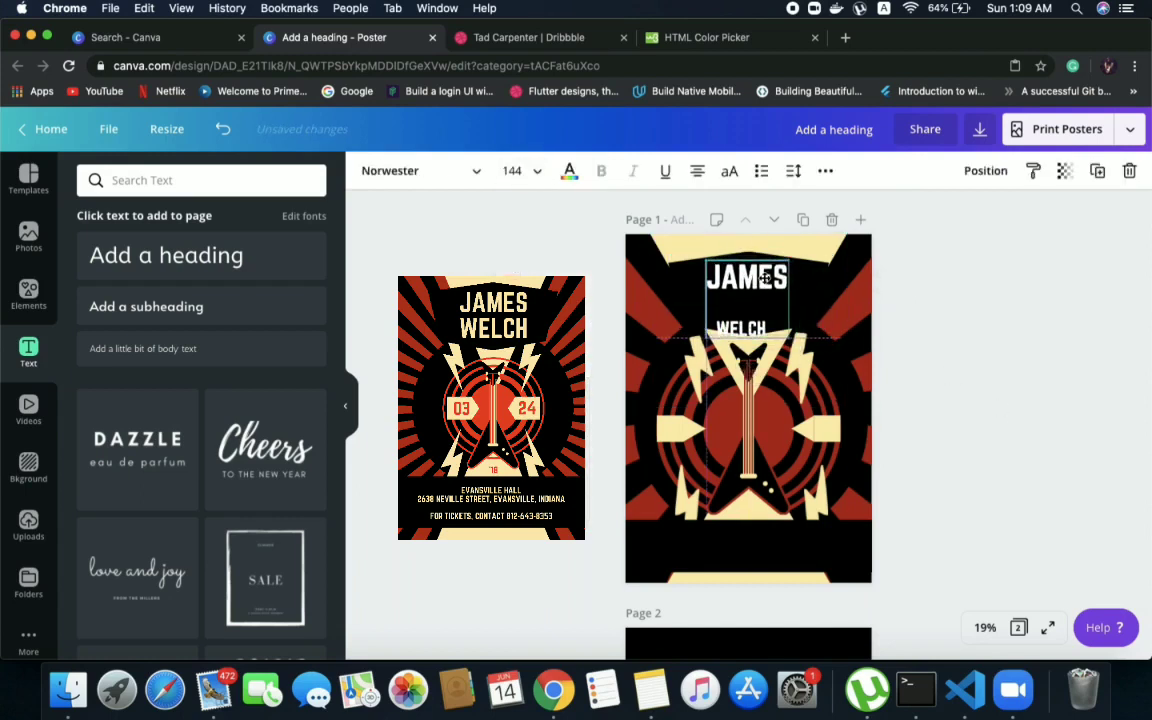
Enlarge the artist's last name to font size 144 and move it directly beneath the first name
{"action": "left_click", "coordinate": [738, 340]}
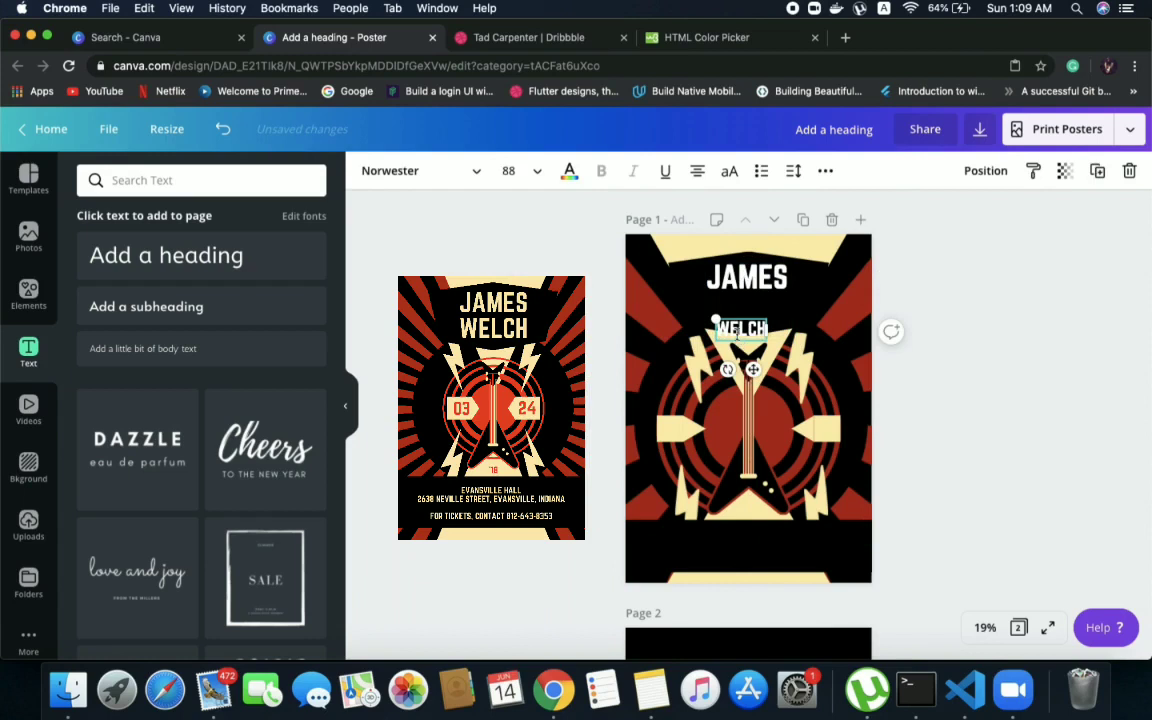
{"action": "left_click", "coordinate": [530, 171]}
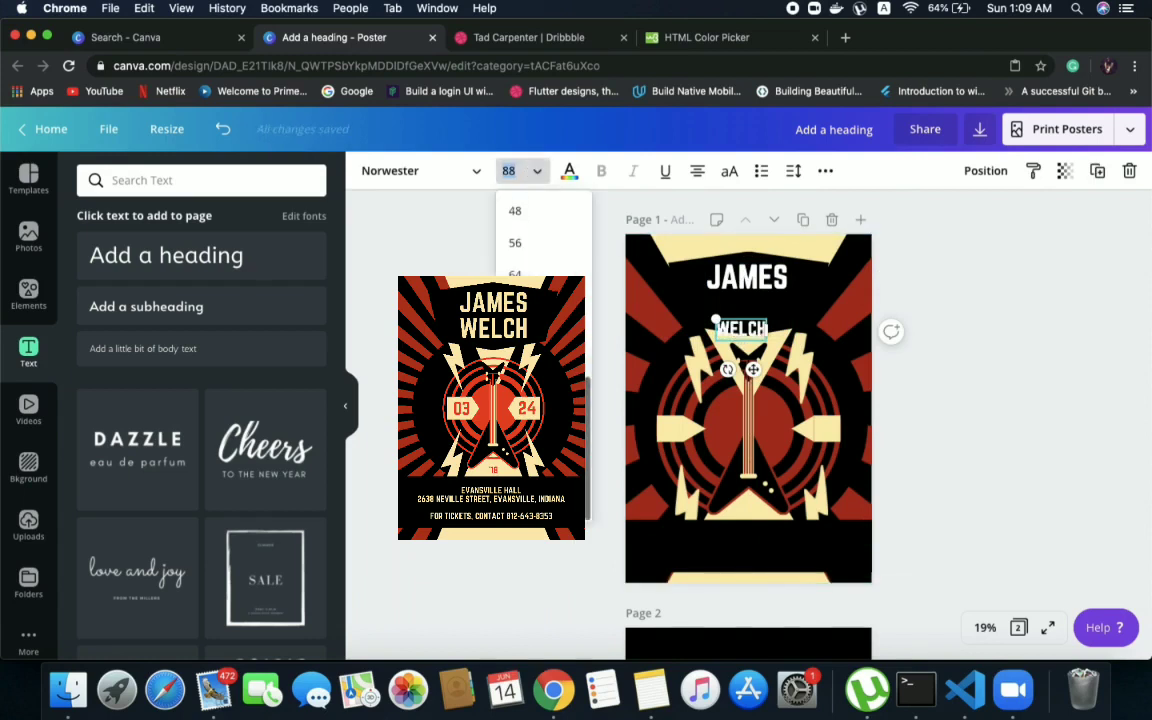
{"action": "type", "text": "144"}
{"action": "key", "text": "Return"}
{"action": "left_click", "coordinate": [1030, 294]}
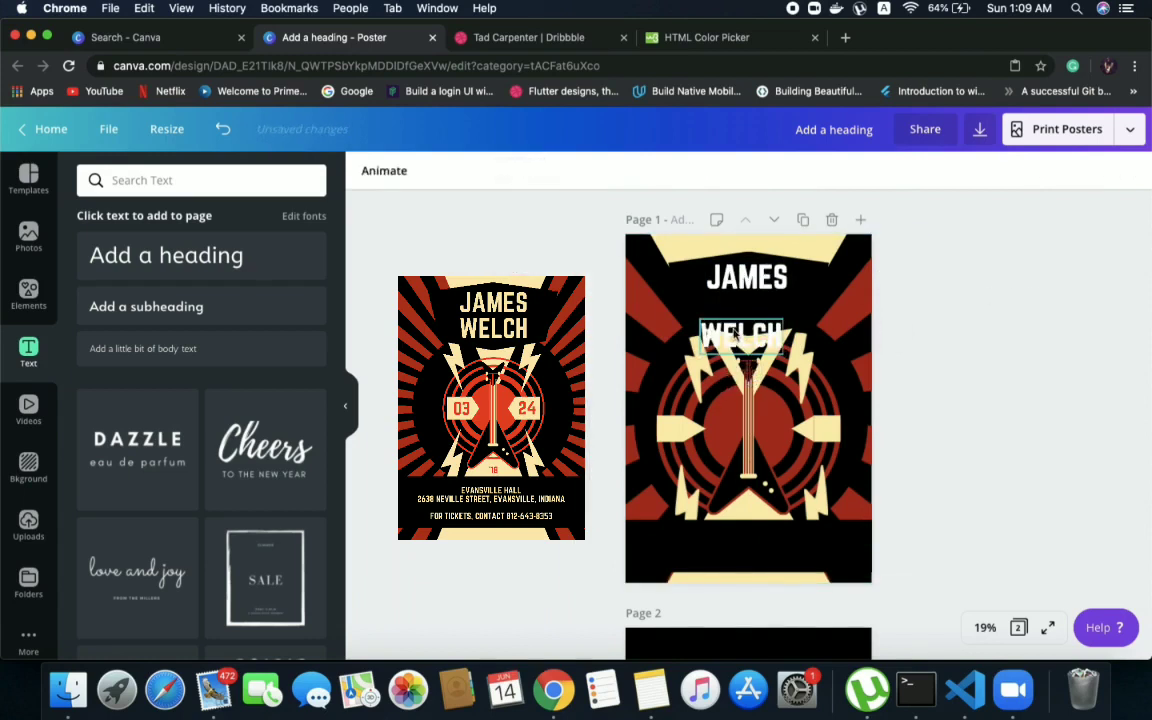
{"action": "left_click_drag", "start_coordinate": [738, 338], "coordinate": [740, 306]}
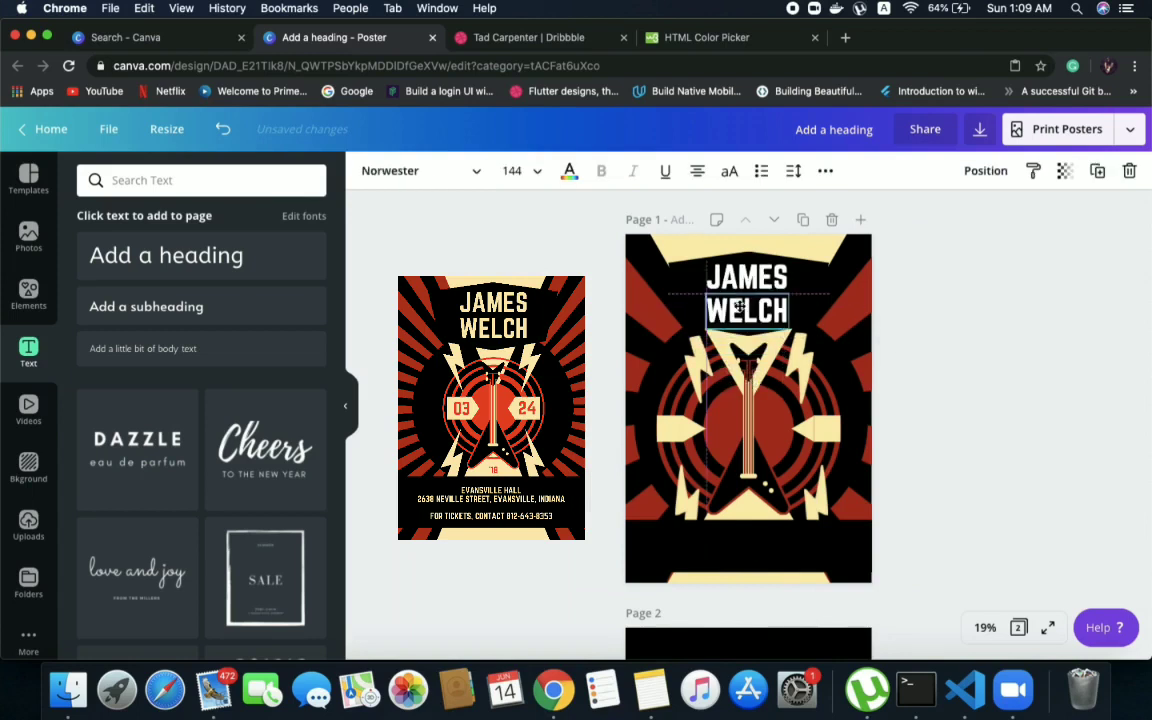
{"action": "left_click", "coordinate": [1060, 243]}
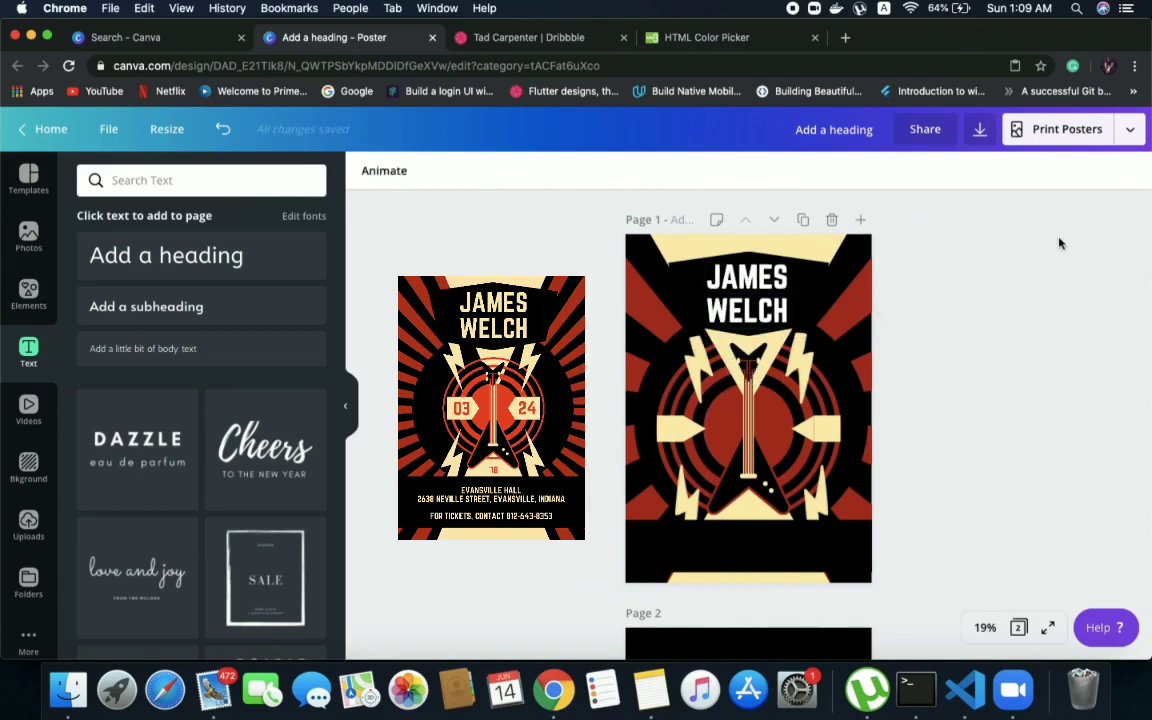
Recolour both lines of the artist's name with the cream document colour
{"action": "left_click", "coordinate": [770, 277]}
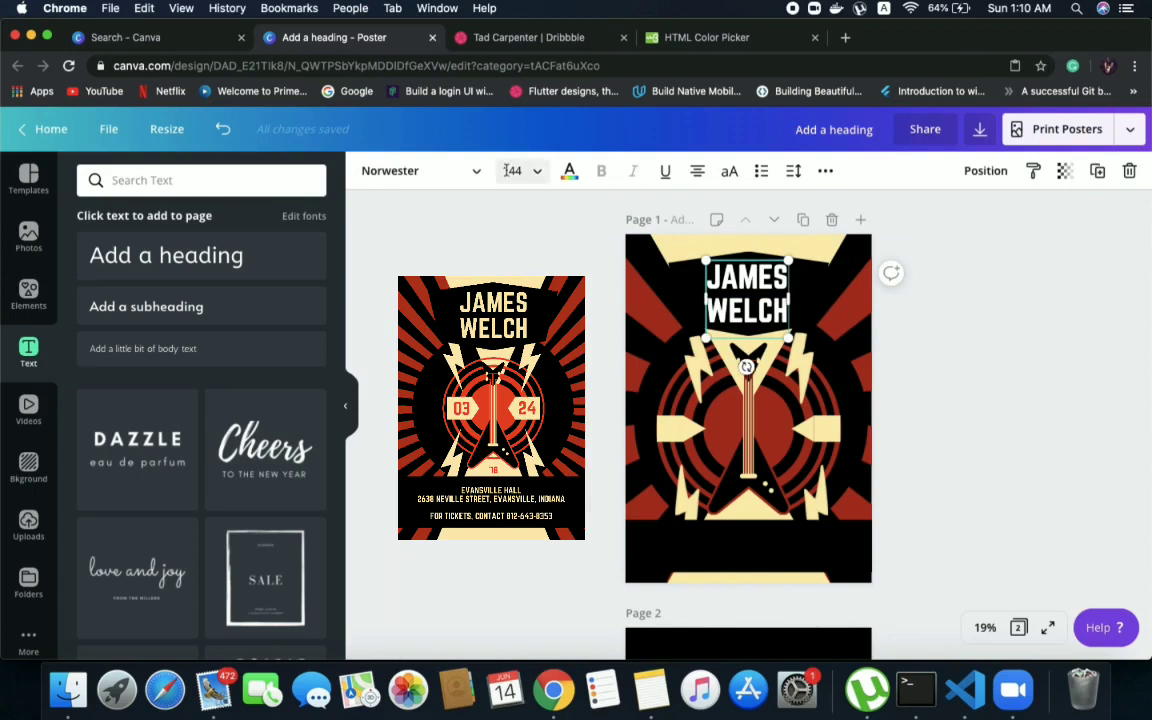
{"action": "left_click", "coordinate": [569, 171]}
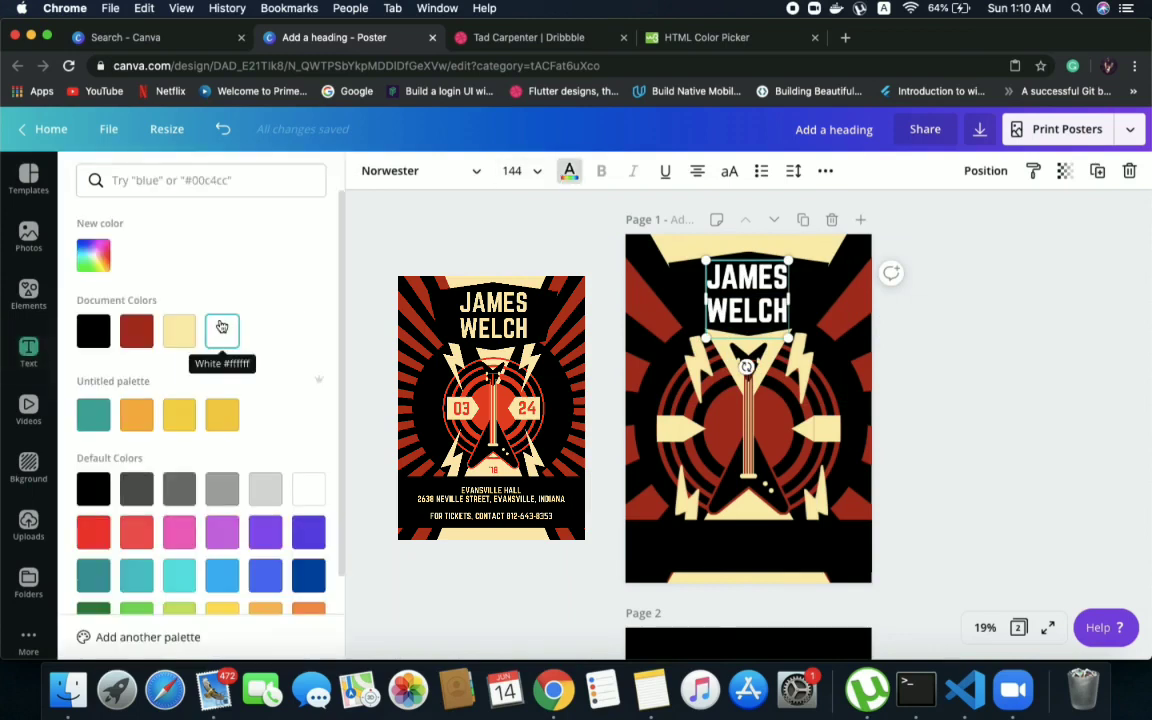
{"action": "left_click", "coordinate": [179, 330]}
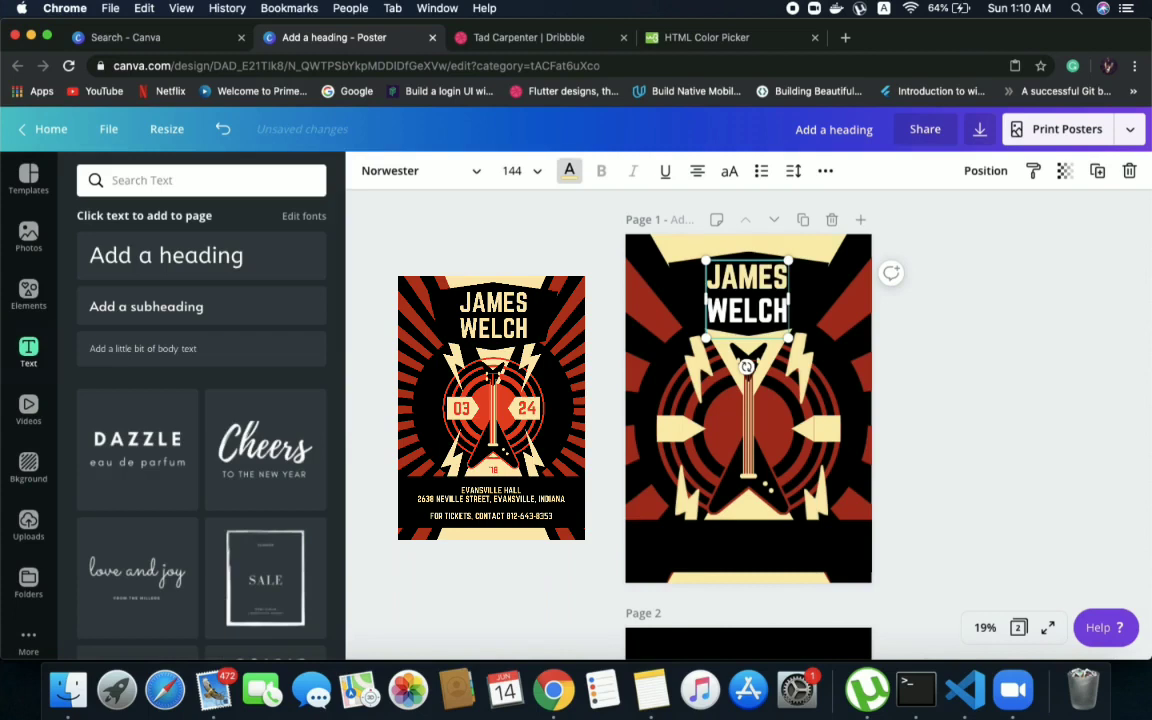
{"action": "left_click", "coordinate": [746, 311]}
{"action": "left_click", "coordinate": [513, 170]}
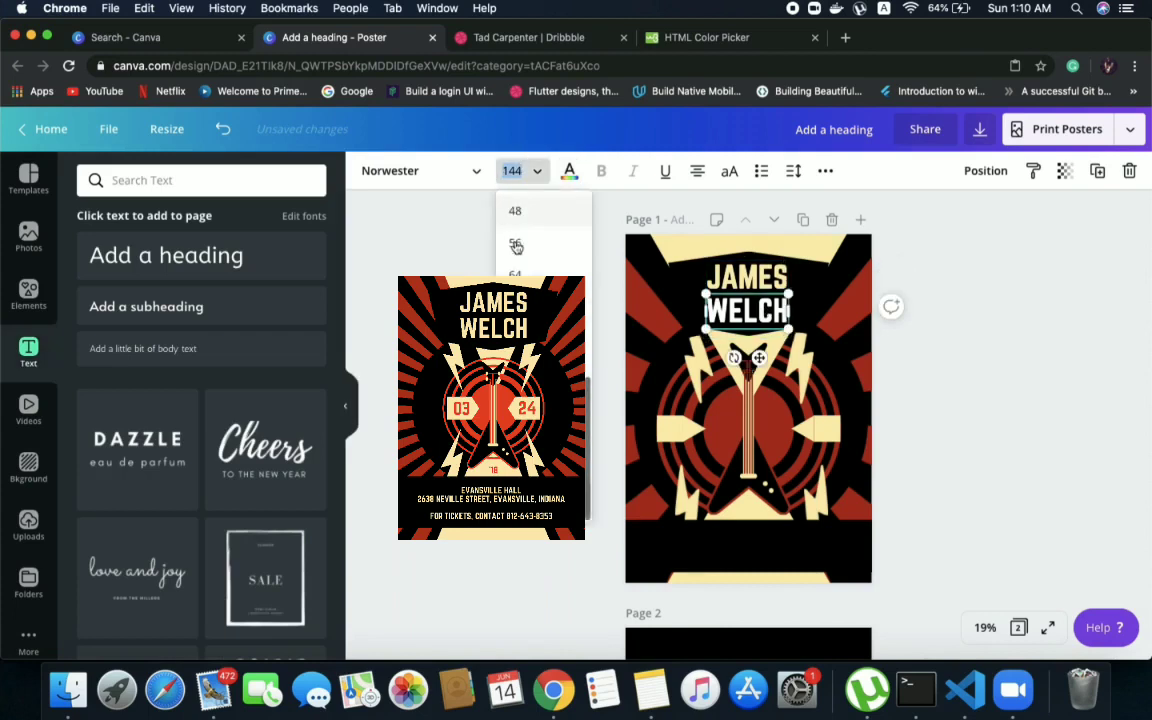
{"action": "left_click", "coordinate": [569, 170]}
{"action": "left_click", "coordinate": [195, 340]}
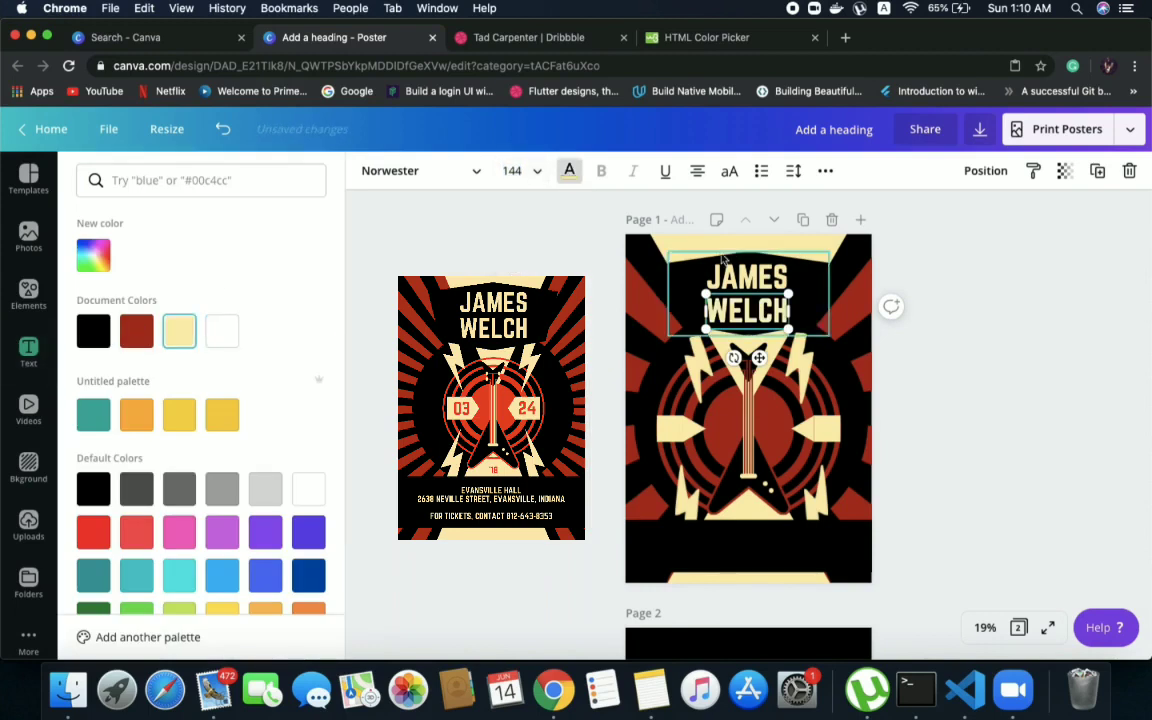
Set the font size of both the artist's first name and last name to 159
{"action": "left_click", "coordinate": [520, 170]}
{"action": "type", "text": "1"}
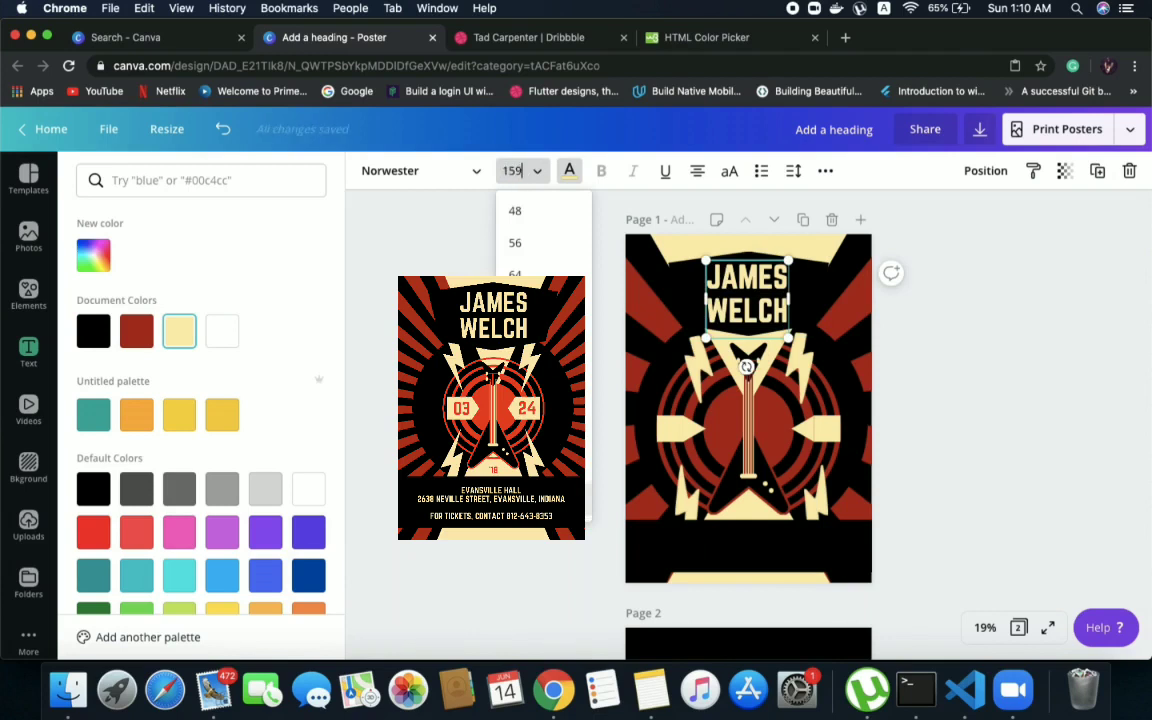
{"action": "type", "text": "59"}
{"action": "key", "text": "Return"}
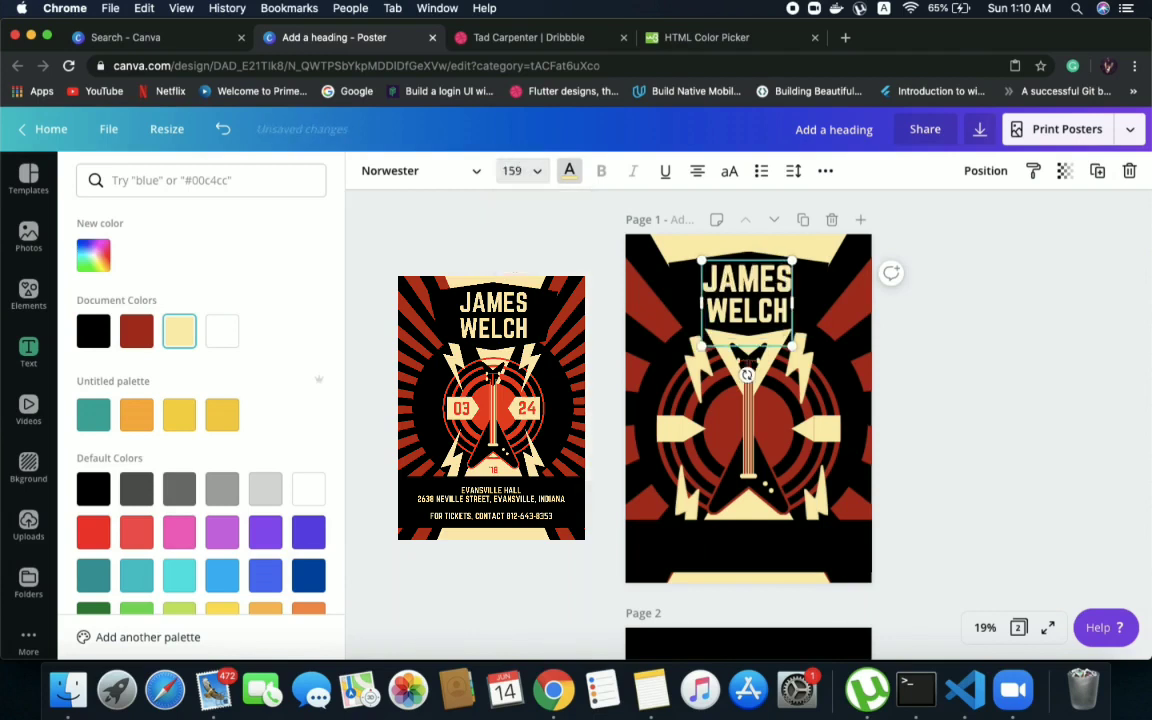
{"action": "key", "text": "super+z"}
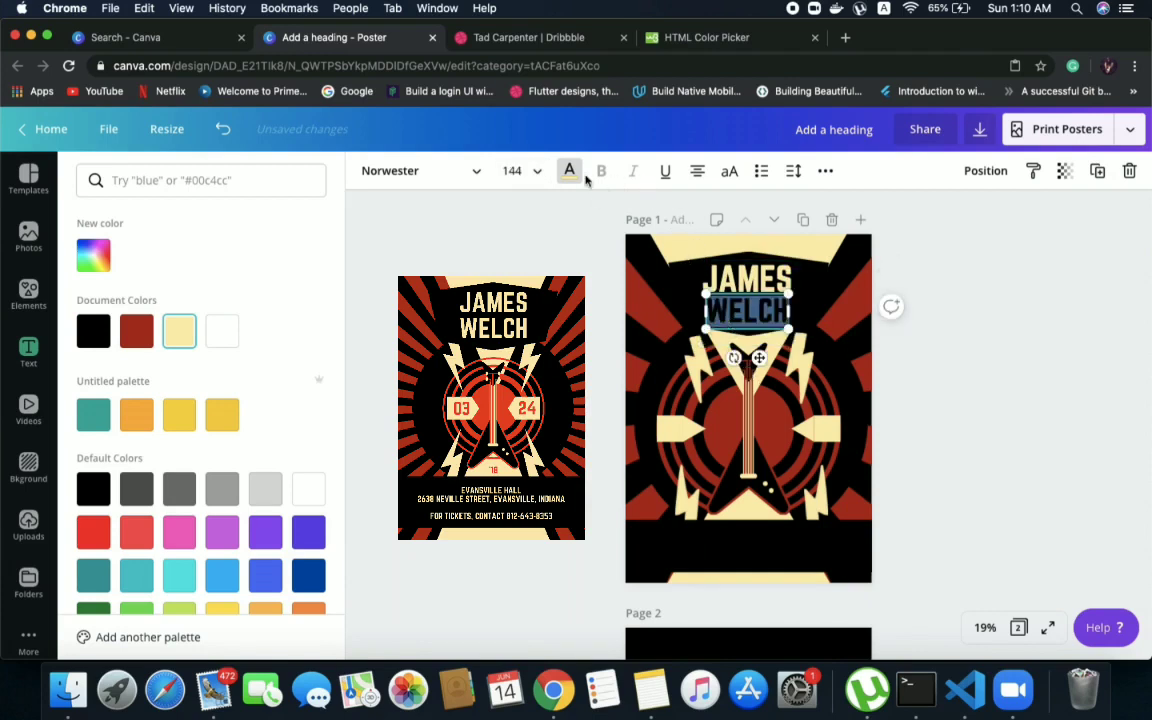
{"action": "left_click", "coordinate": [533, 172]}
{"action": "type", "text": "159"}
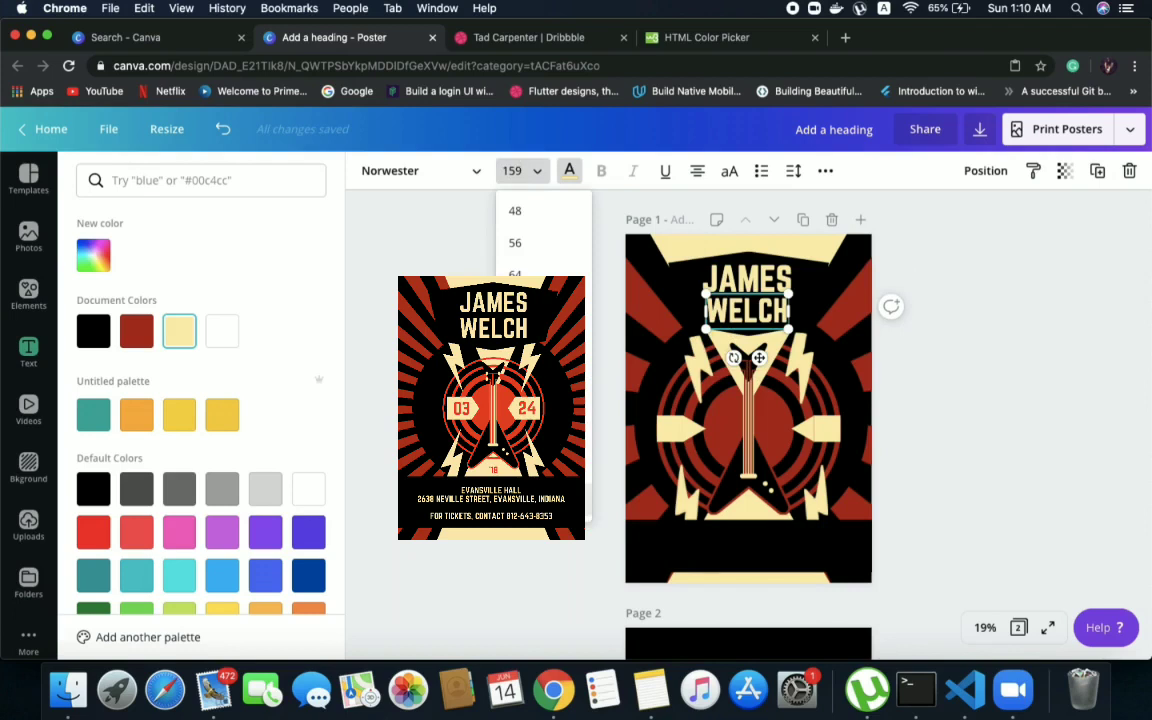
{"action": "key", "text": "Return"}
{"action": "left_click", "coordinate": [1019, 387]}
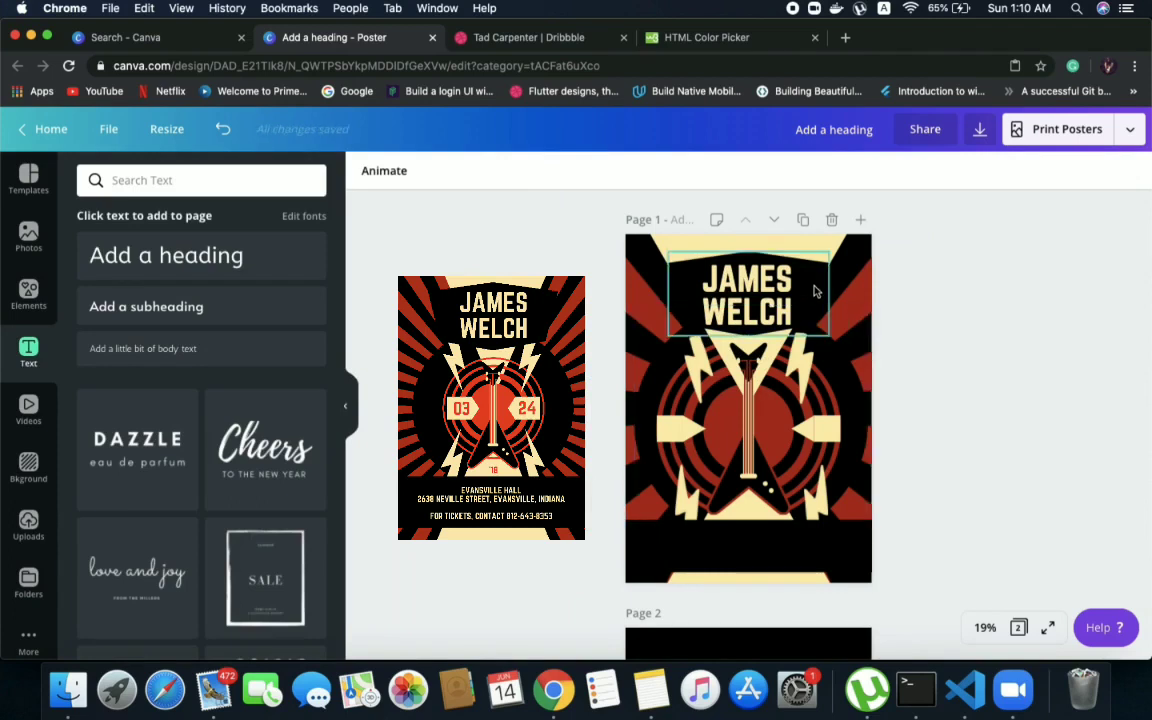
{"action": "left_click", "coordinate": [628, 380]}
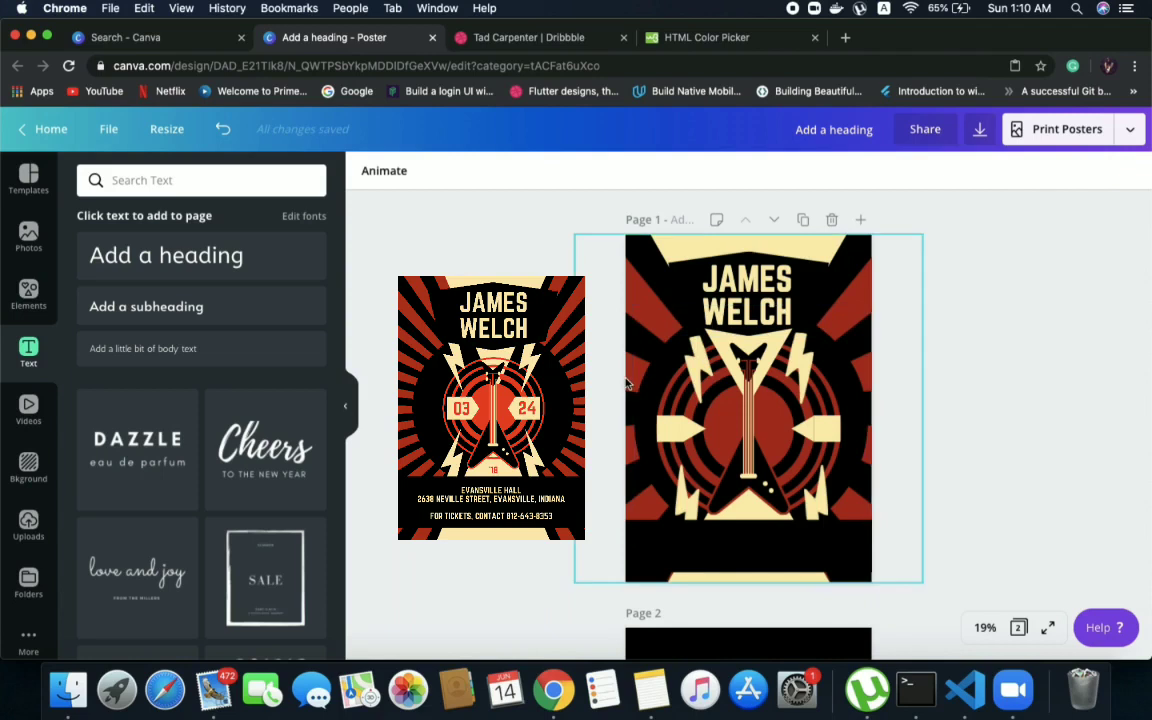
{"action": "mouse_move", "coordinate": [628, 380]}
{"action": "left_mouse_down"}
{"action": "mouse_move", "coordinate": [631, 358]}
{"action": "mouse_move", "coordinate": [620, 393]}
{"action": "mouse_move", "coordinate": [624, 380]}
{"action": "left_mouse_up"}
{"action": "key", "text": "super+z"}
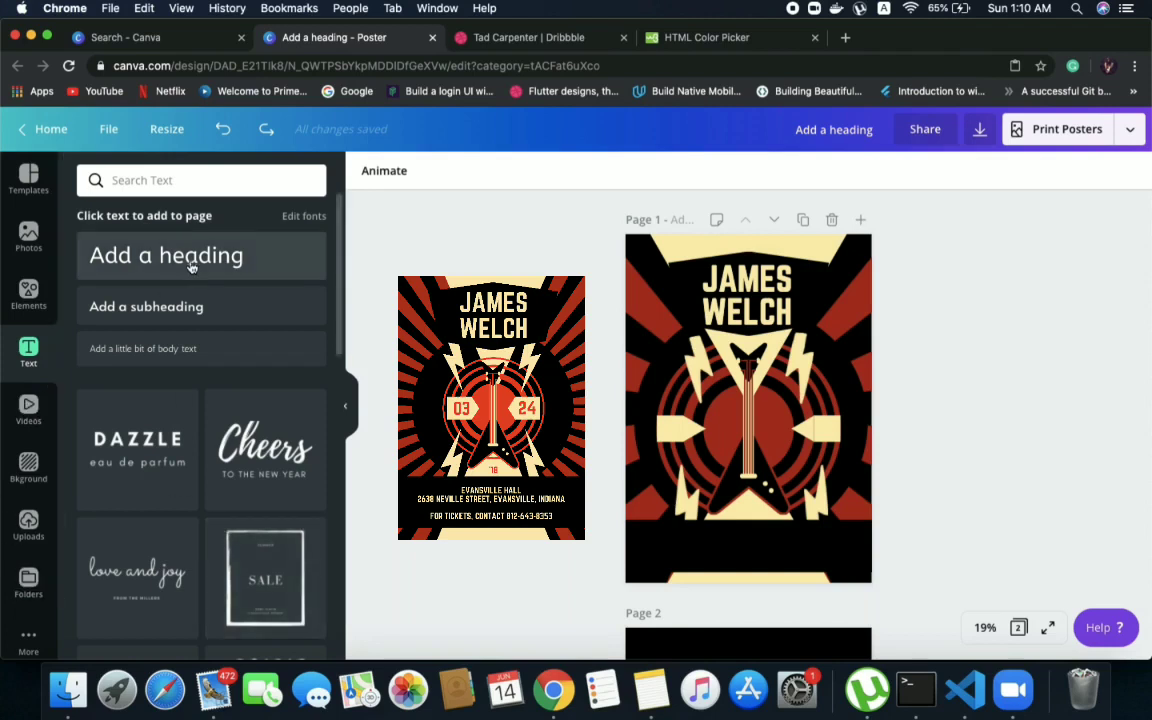
Add a subheading, move it into the black band at the poster's bottom and set its font size to 88
{"action": "left_click", "coordinate": [170, 301]}
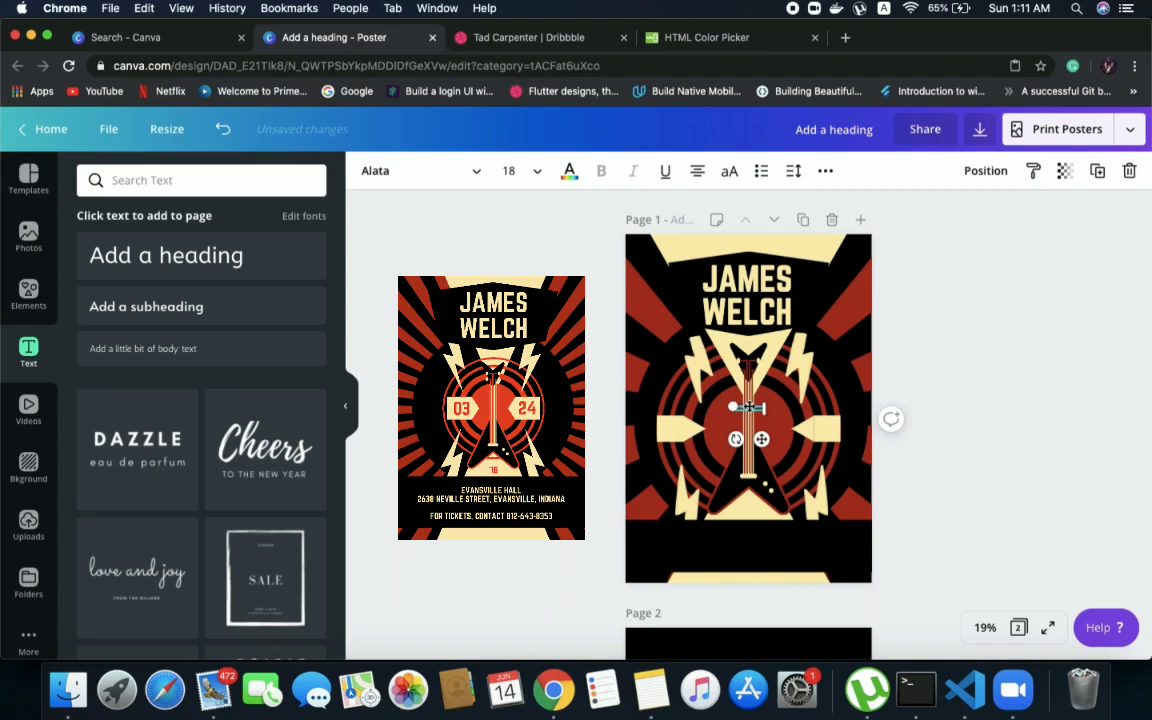
{"action": "left_click_drag", "start_coordinate": [748, 407], "coordinate": [732, 546]}
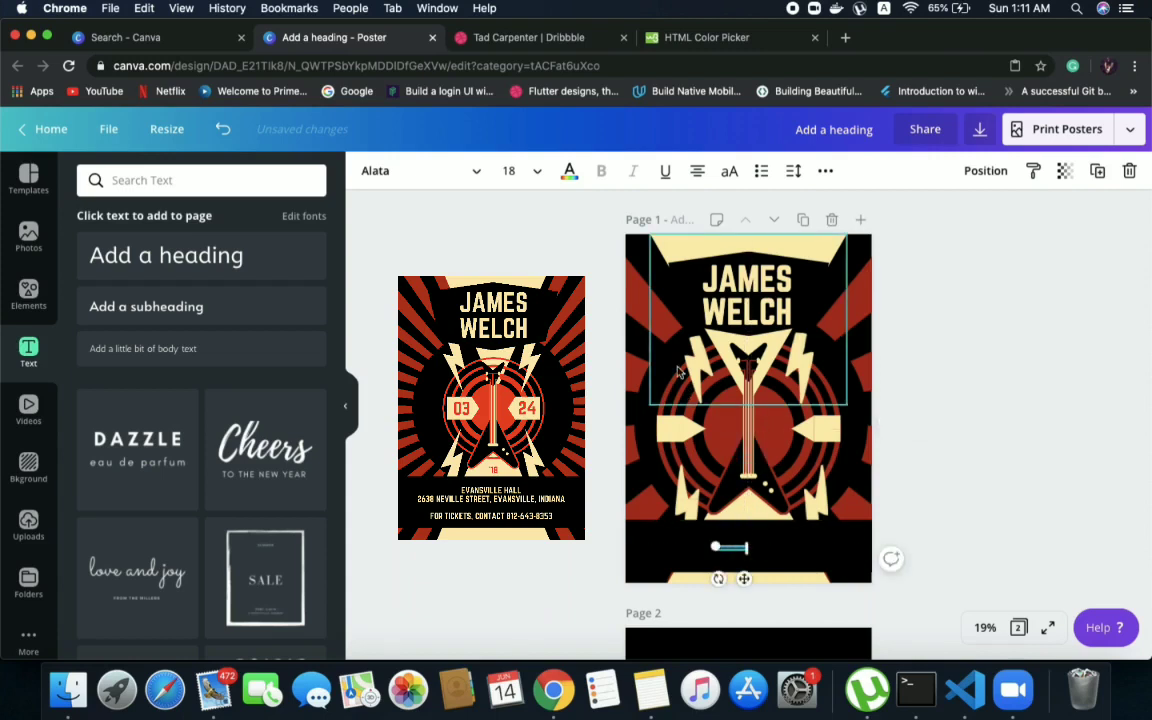
{"action": "left_click", "coordinate": [505, 170]}
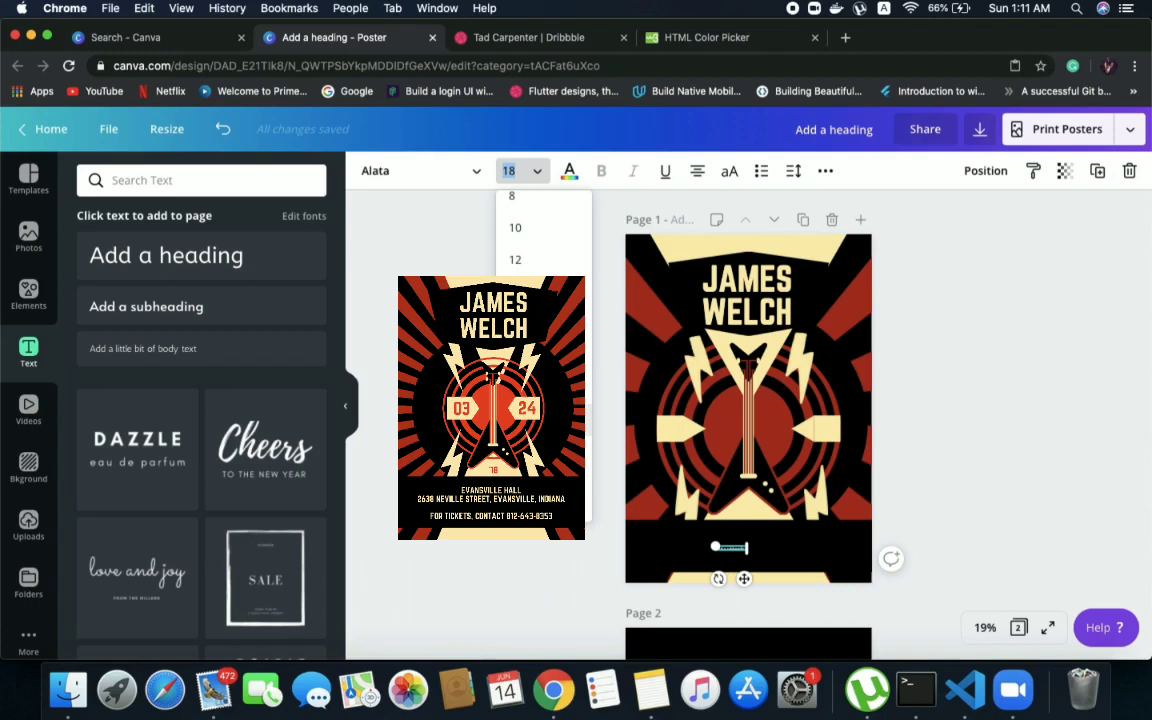
{"action": "scroll", "coordinate": [543, 240], "scroll_direction": "down", "scroll_amount": 3}
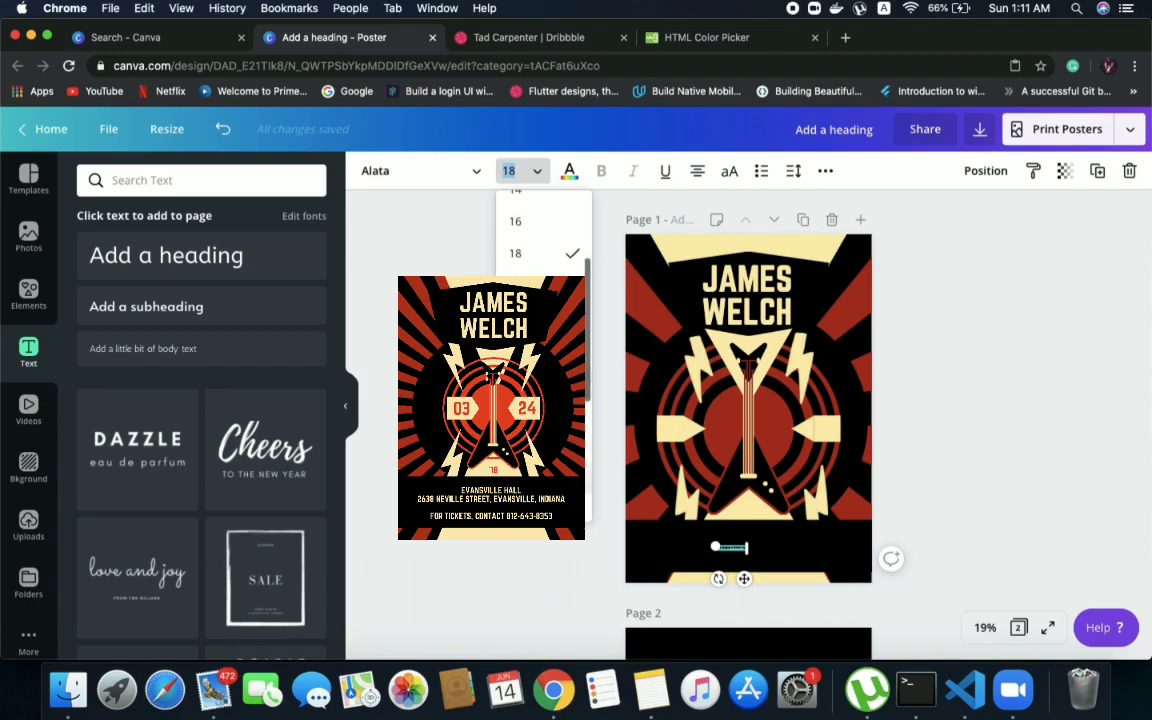
{"action": "scroll", "coordinate": [543, 356], "scroll_direction": "down", "scroll_amount": 4}
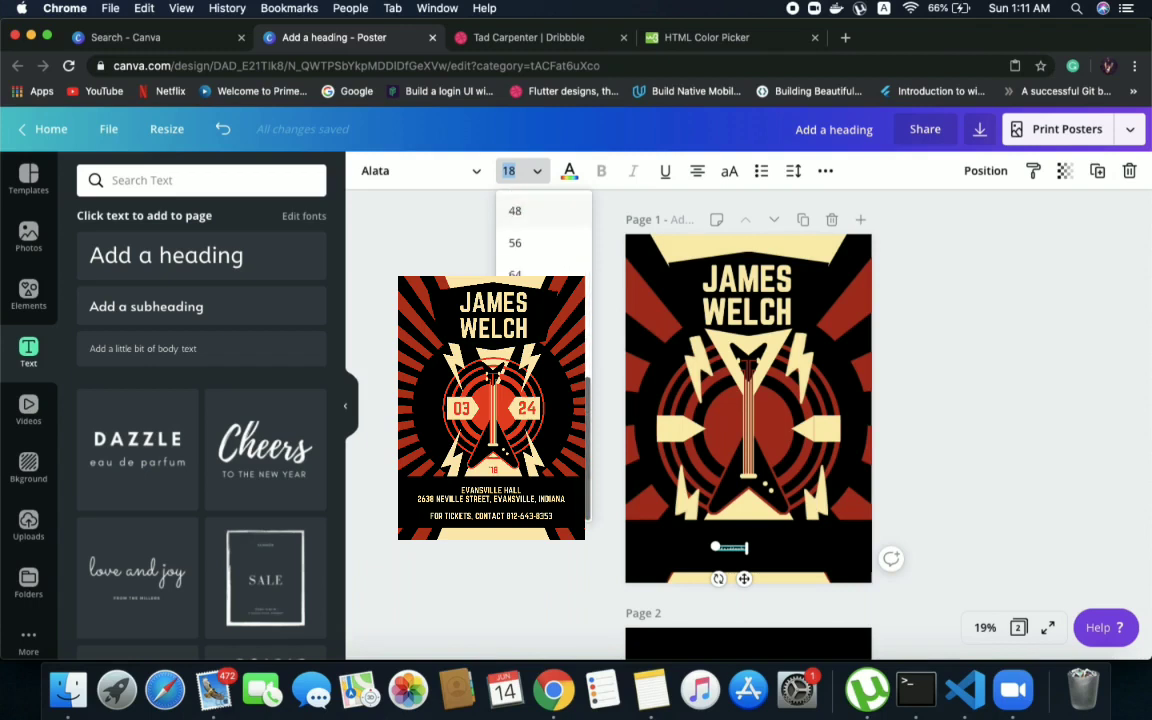
{"action": "left_click", "coordinate": [541, 435]}
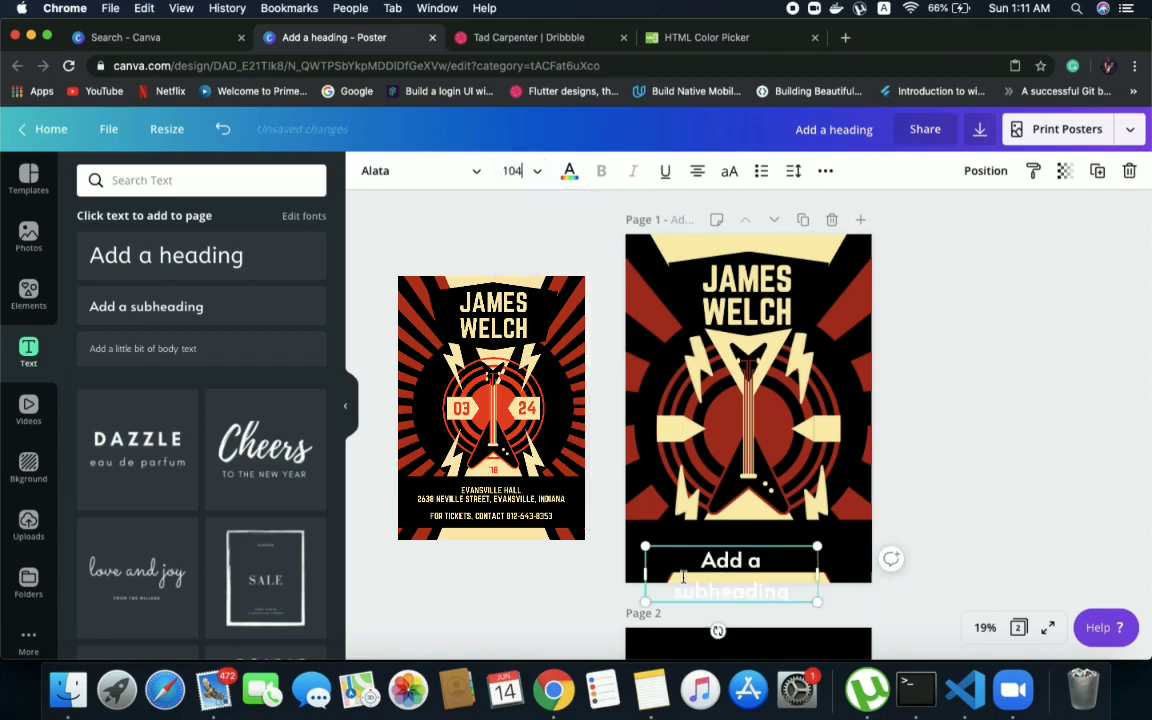
{"action": "left_click", "coordinate": [512, 171]}
{"action": "left_click", "coordinate": [541, 371]}
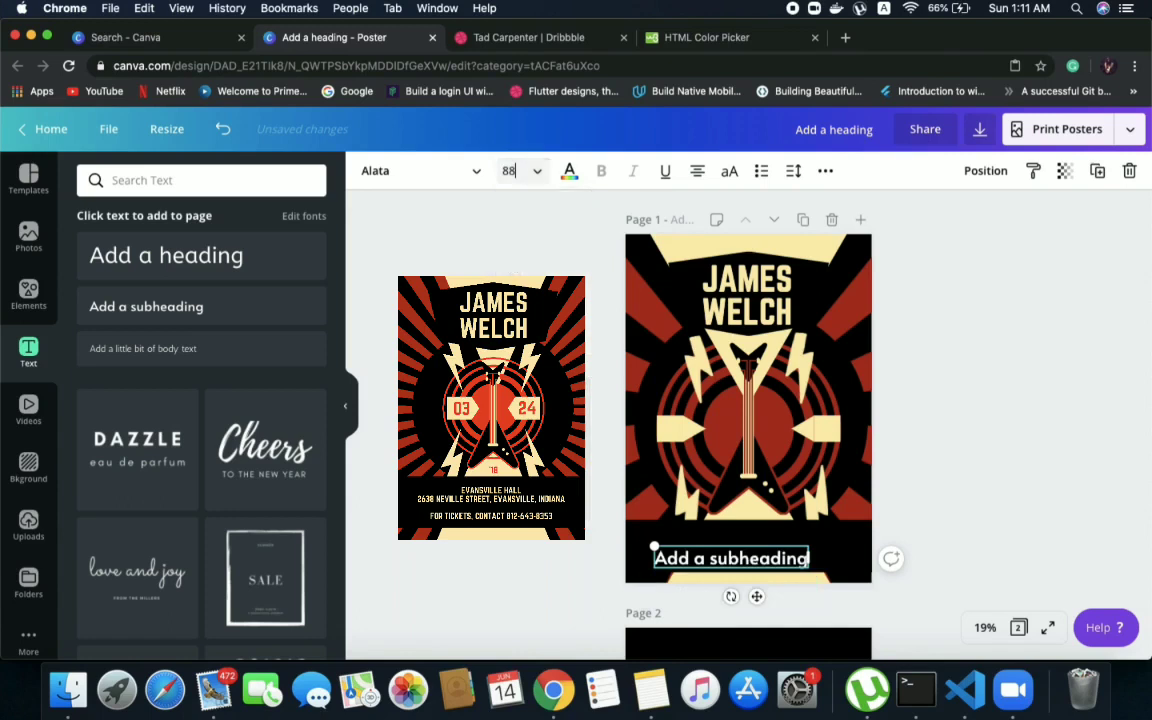
Replace the subheading placeholder with "EVANSVILLE HALL" and shift it slightly up, centred in the black band
{"action": "double_click", "coordinate": [697, 551]}
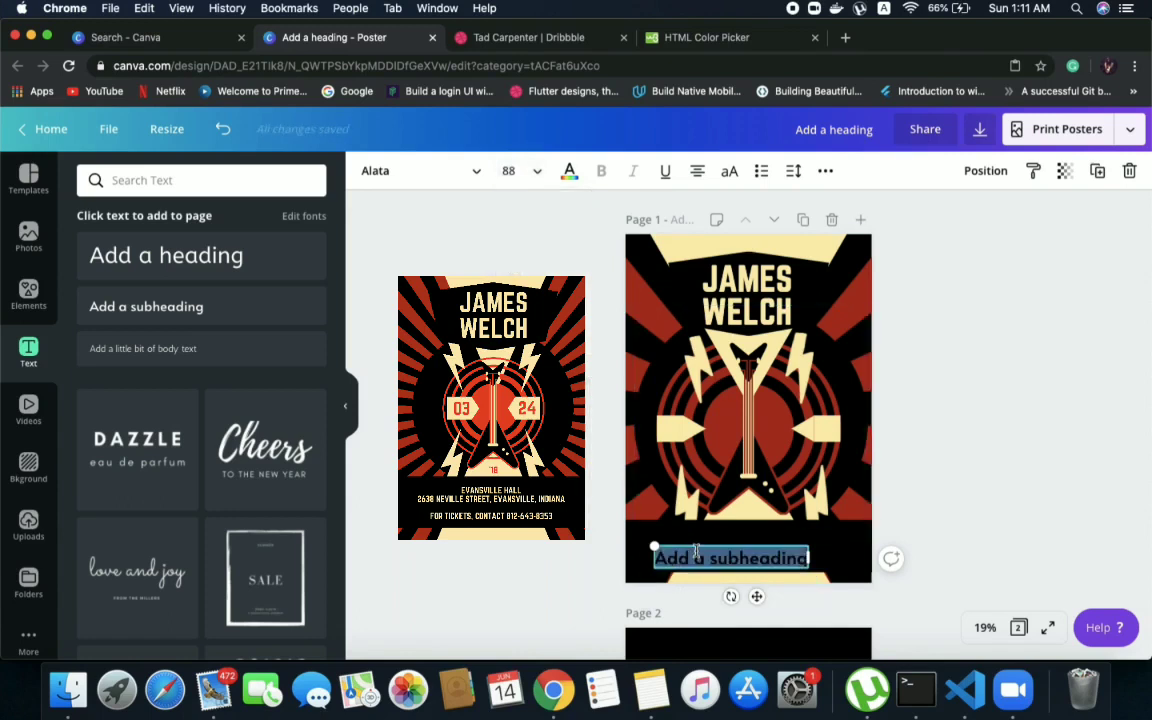
{"action": "type", "text": "EVAN"}
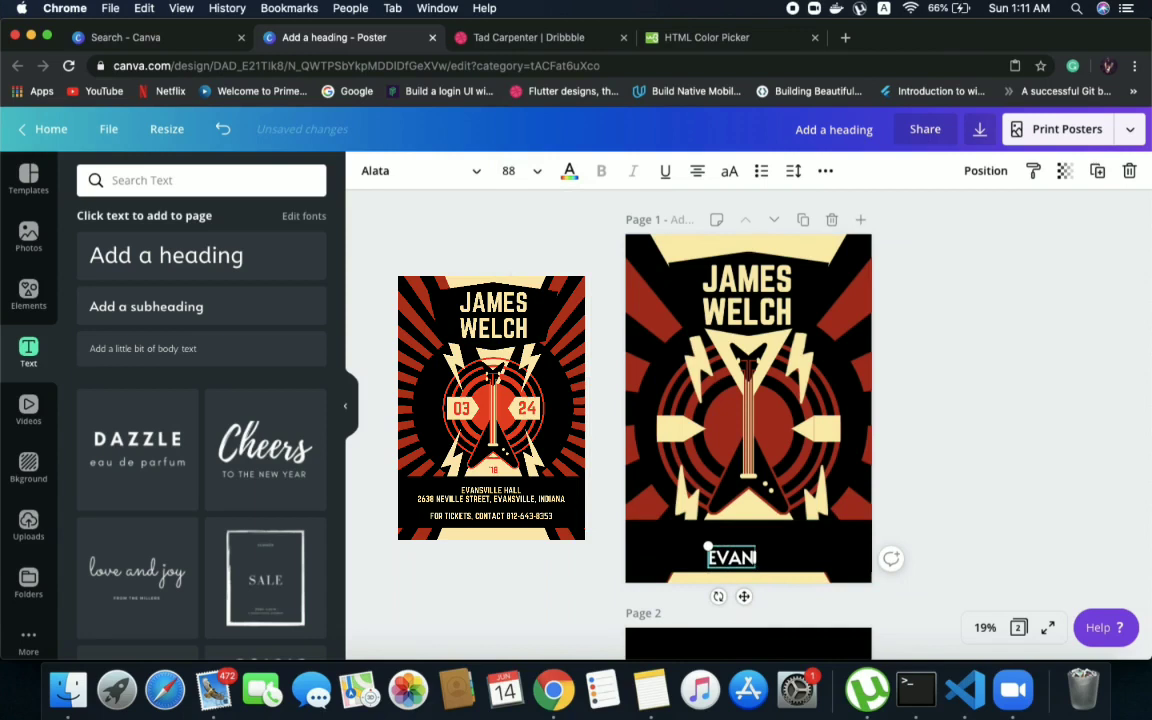
{"action": "type", "text": "SVILLE"}
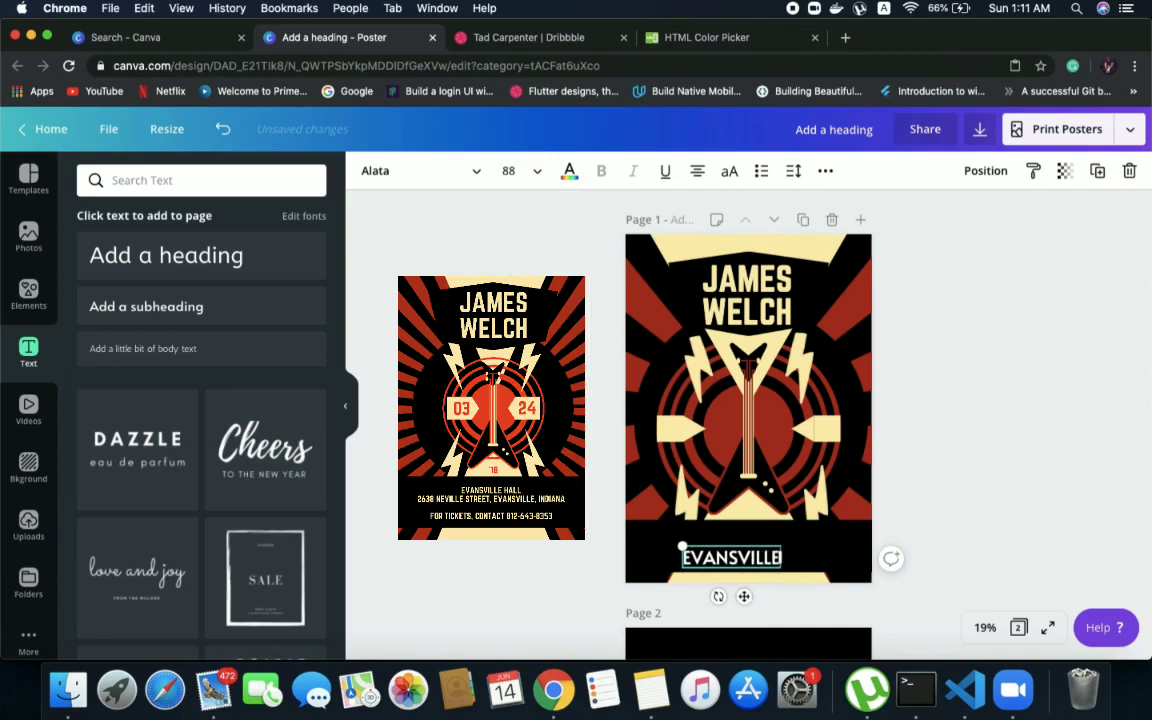
{"action": "type", "text": " HALL"}
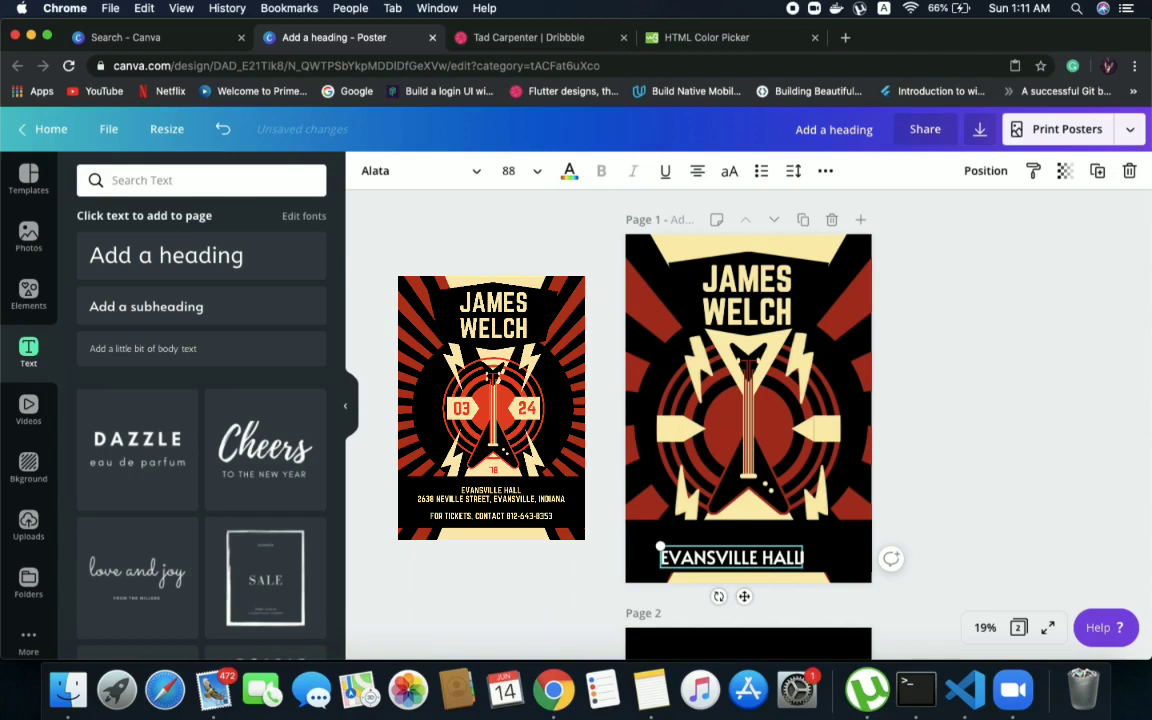
{"action": "left_click_drag", "start_coordinate": [735, 557], "coordinate": [765, 545]}
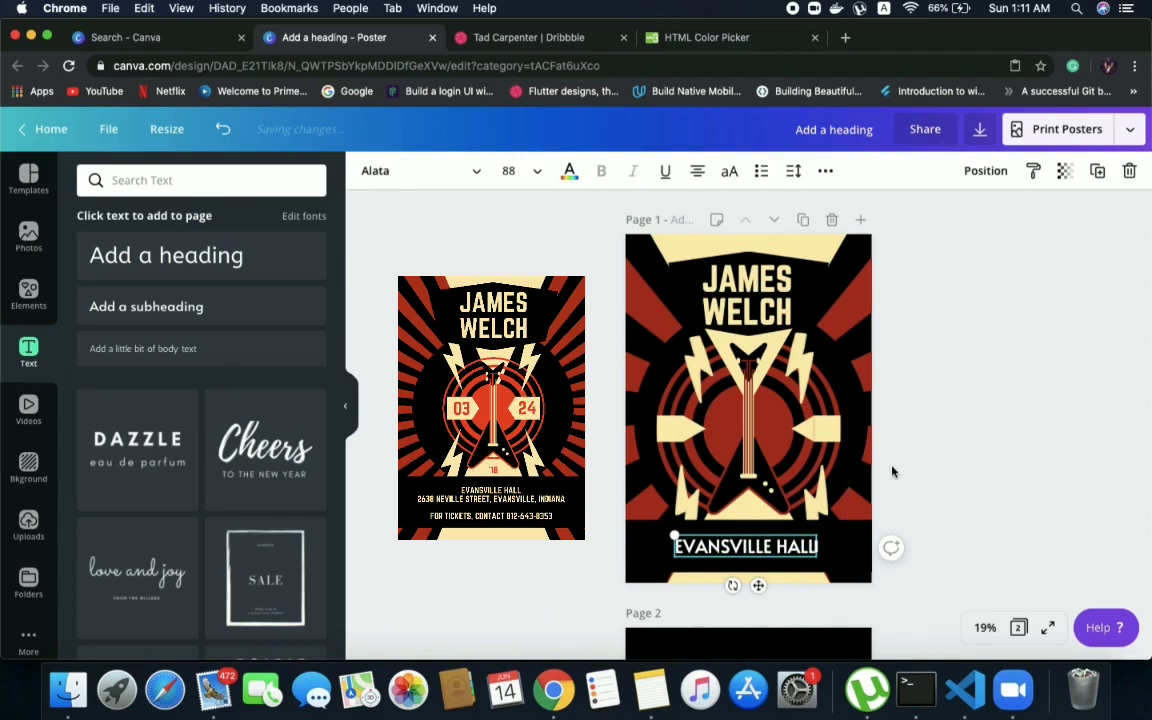
{"action": "left_click", "coordinate": [1095, 446]}
Duplicate the "EVANSVILLE HALL" text and replace the copy's wording with the venue's full address as on the reference poster
{"action": "left_click", "coordinate": [754, 548]}
{"action": "left_click_drag", "start_coordinate": [748, 550], "coordinate": [792, 533]}
{"action": "triple_click", "coordinate": [792, 533]}
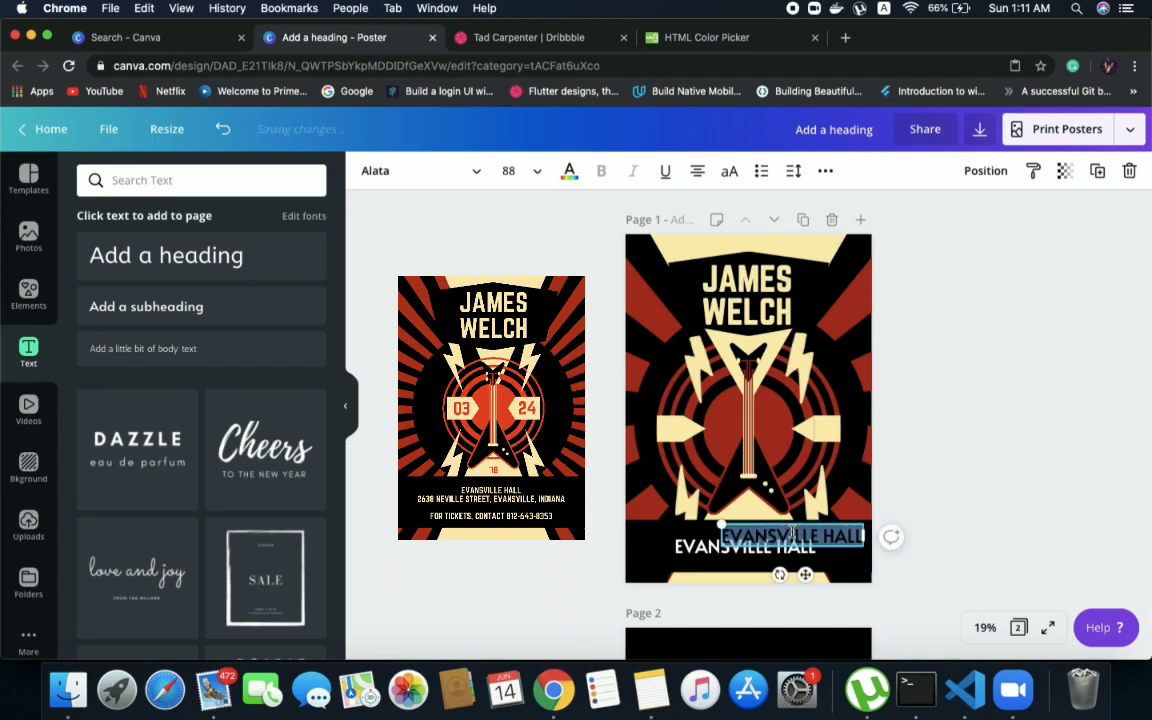
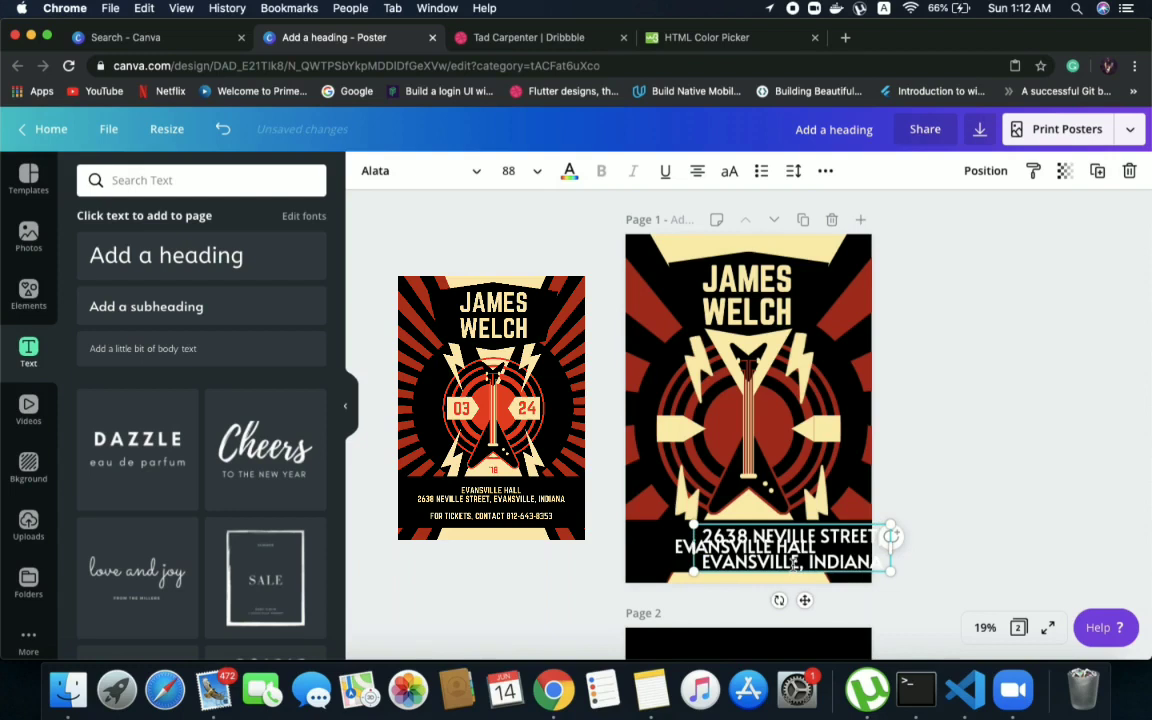
{"action": "left_click", "coordinate": [899, 393]}
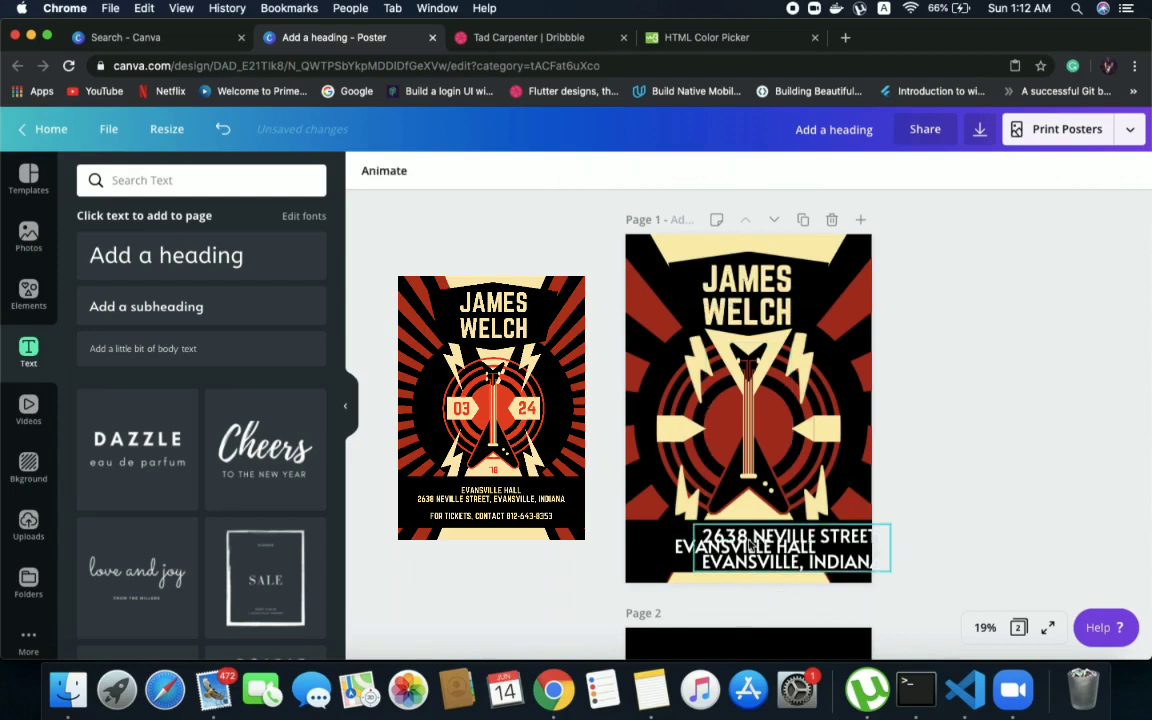
Duplicate the address text and replace the copy's wording with "FOR TICKETS, CONTACT" followed by the ticket phone number
{"action": "left_click", "coordinate": [763, 540]}
{"action": "left_click_drag", "start_coordinate": [751, 545], "coordinate": [721, 524]}
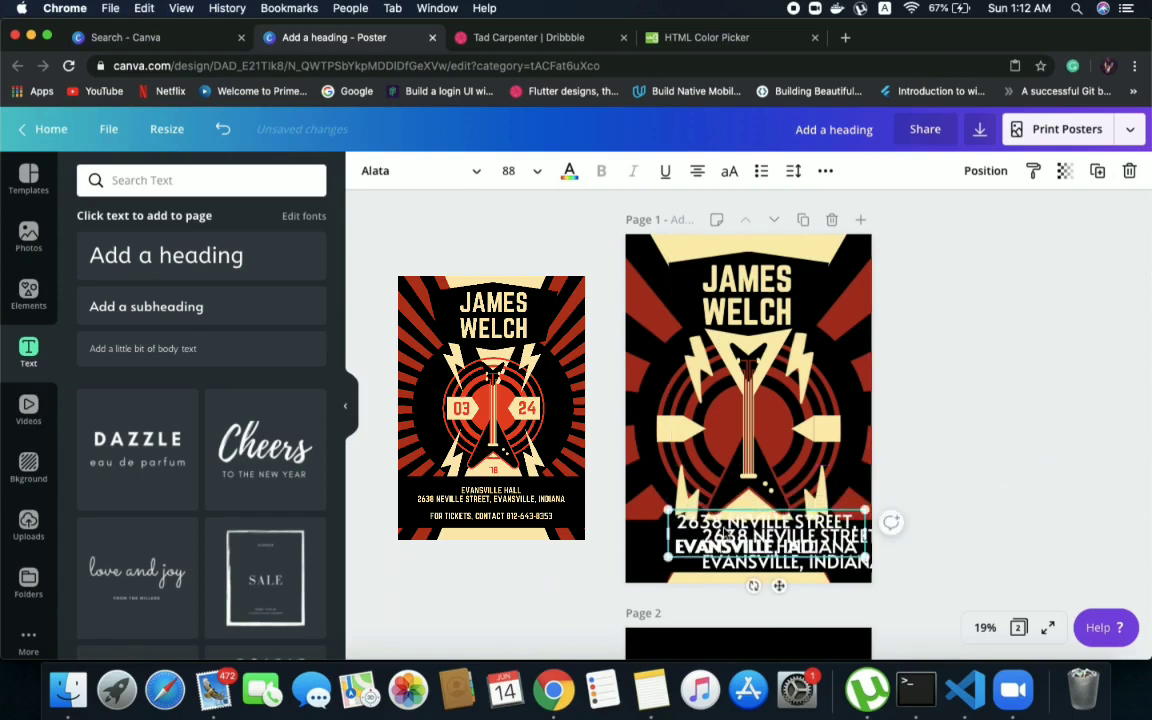
{"action": "double_click", "coordinate": [725, 528]}
{"action": "type", "text": "FOR T"}
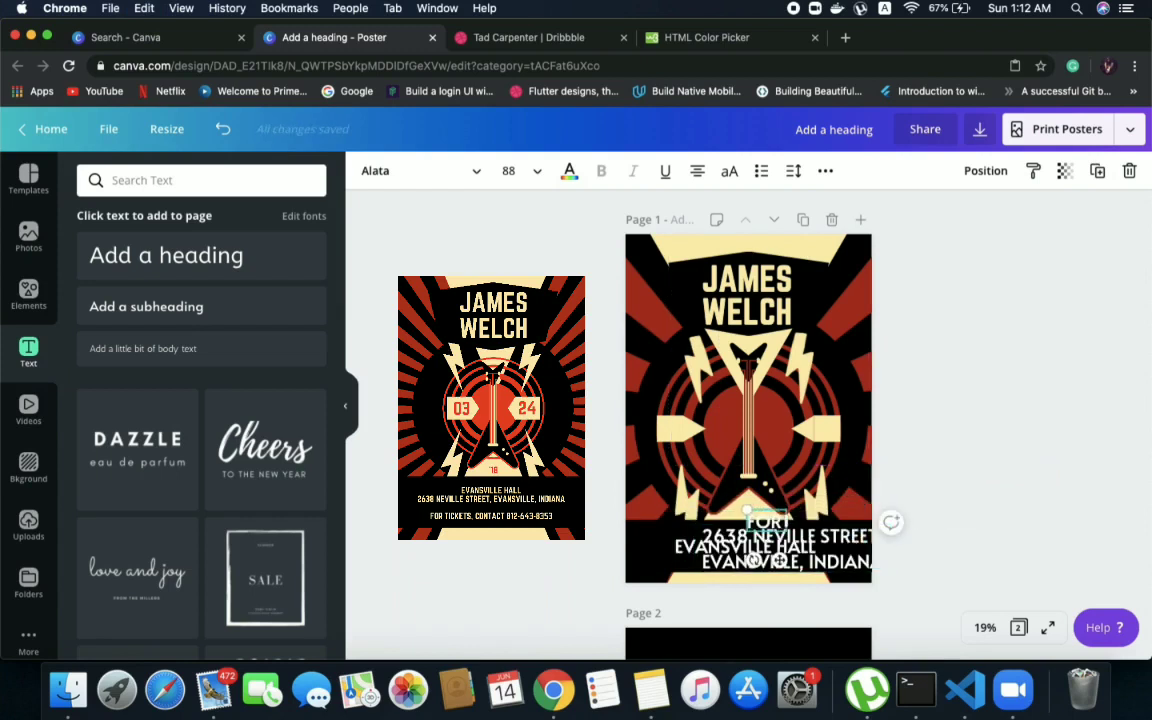
{"action": "type", "text": "ICKETS, CON"}
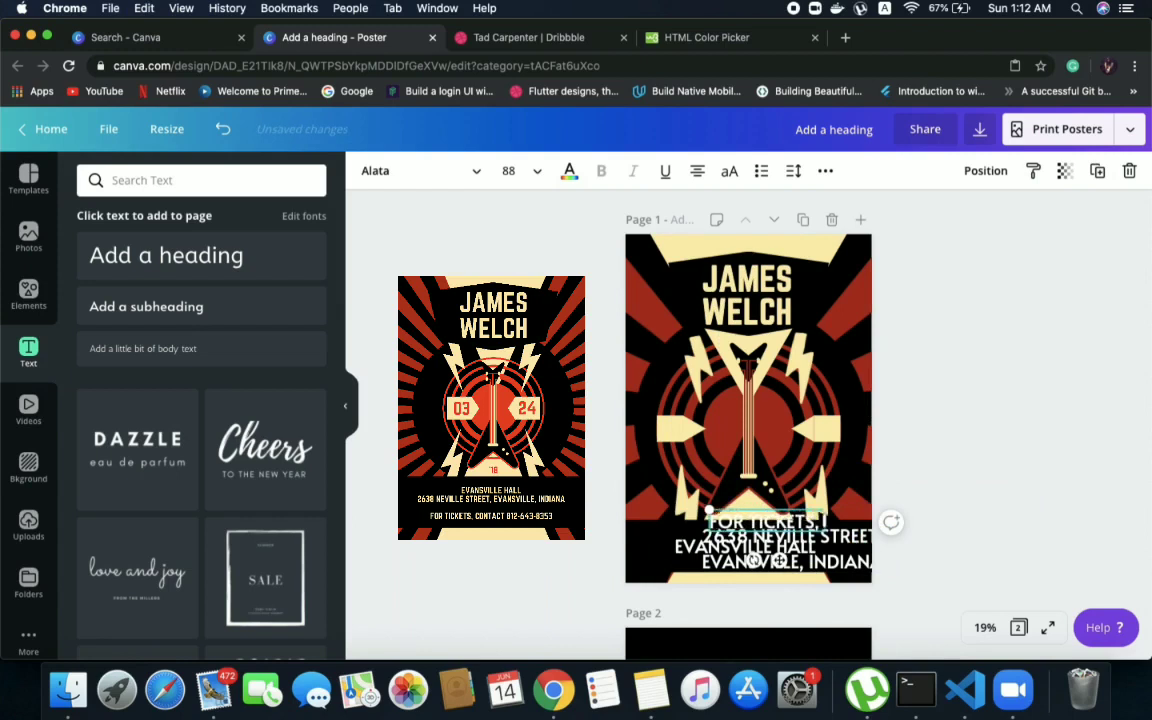
{"action": "type", "text": "TACT"}
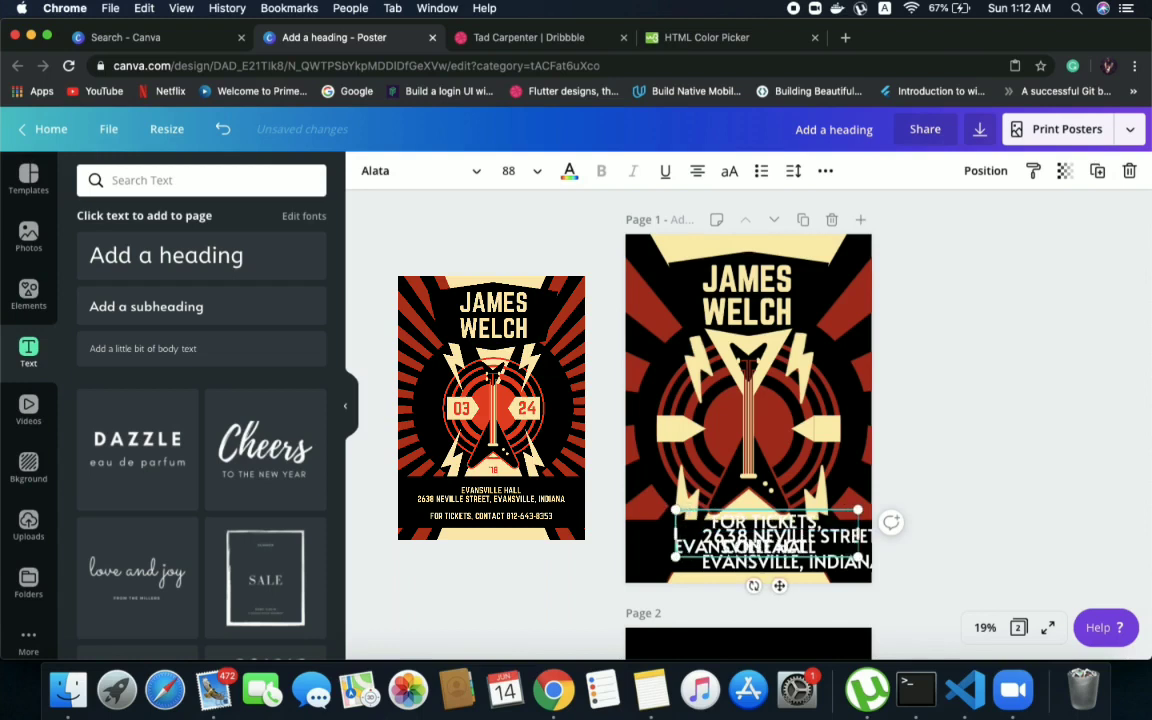
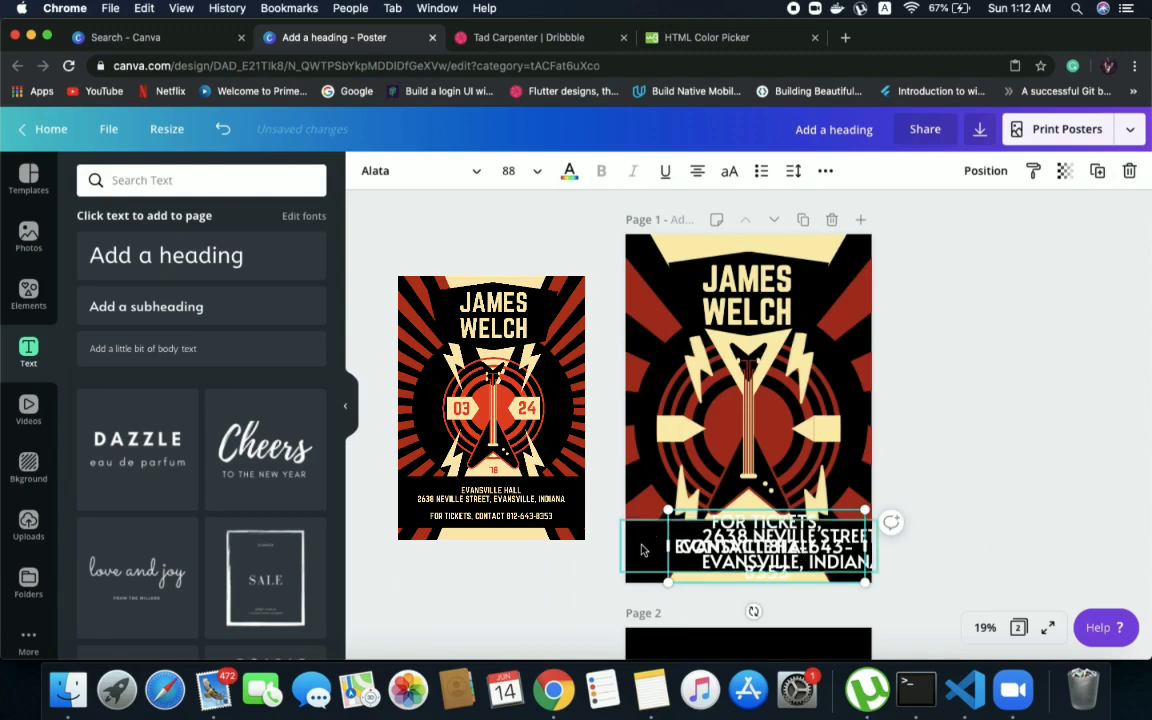
Separate the overlapping ticket and address texts from "EVANSVILLE HALL" and set the hall name's font size to 64
{"action": "left_click", "coordinate": [643, 549]}
{"action": "left_click_drag", "start_coordinate": [690, 553], "coordinate": [696, 609]}
{"action": "left_click_drag", "start_coordinate": [769, 559], "coordinate": [857, 591]}
{"action": "double_click", "coordinate": [720, 546]}
{"action": "left_click", "coordinate": [510, 171]}
{"action": "type", "text": "64"}
{"action": "key", "text": "Return"}
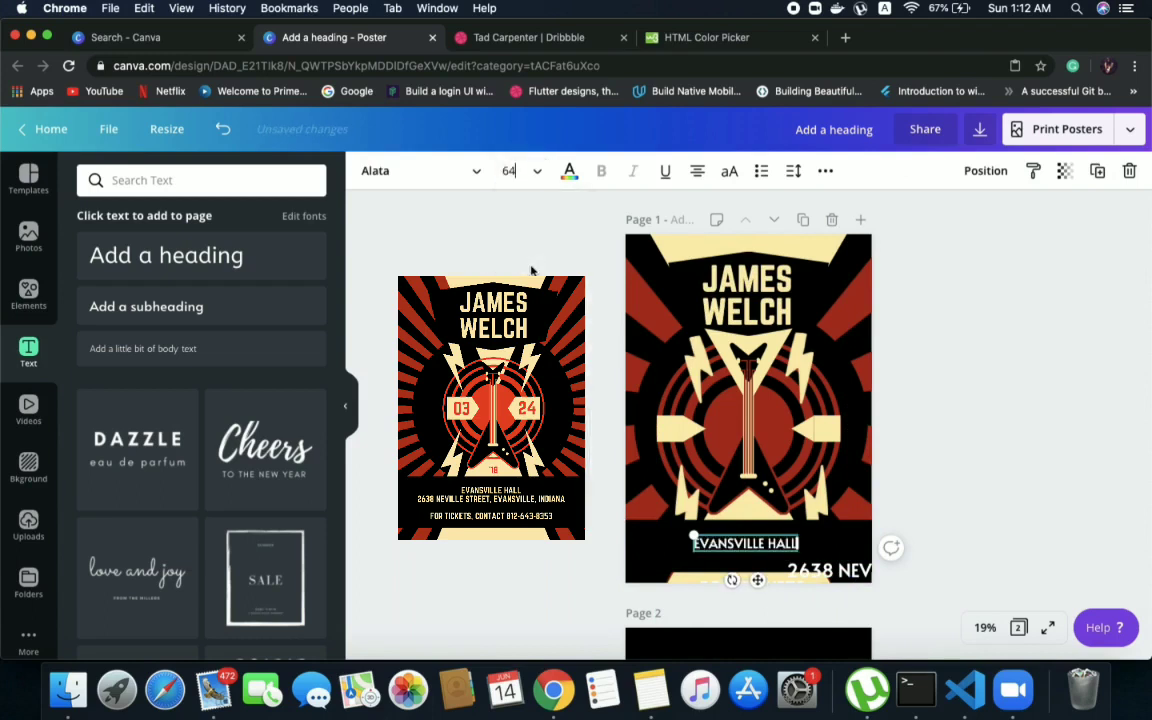
Centre "EVANSVILLE HALL" near the black band's upper edge and move the address text beneath it
{"action": "left_click", "coordinate": [624, 482]}
{"action": "left_click_drag", "start_coordinate": [724, 544], "coordinate": [729, 532]}
{"action": "left_click", "coordinate": [827, 576]}
{"action": "left_click_drag", "start_coordinate": [825, 575], "coordinate": [727, 555]}
Set the address text's font size to 64 and widen its text box to nearly the full poster width
{"action": "double_click", "coordinate": [727, 553]}
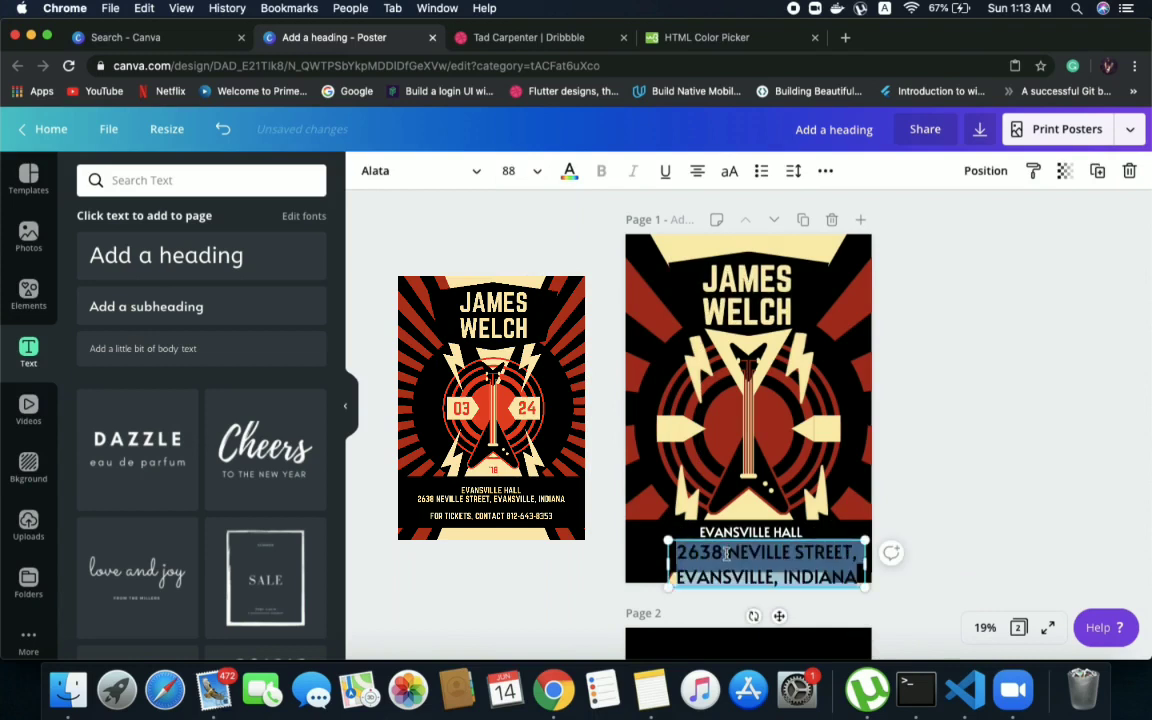
{"action": "left_click", "coordinate": [515, 172]}
{"action": "type", "text": "64"}
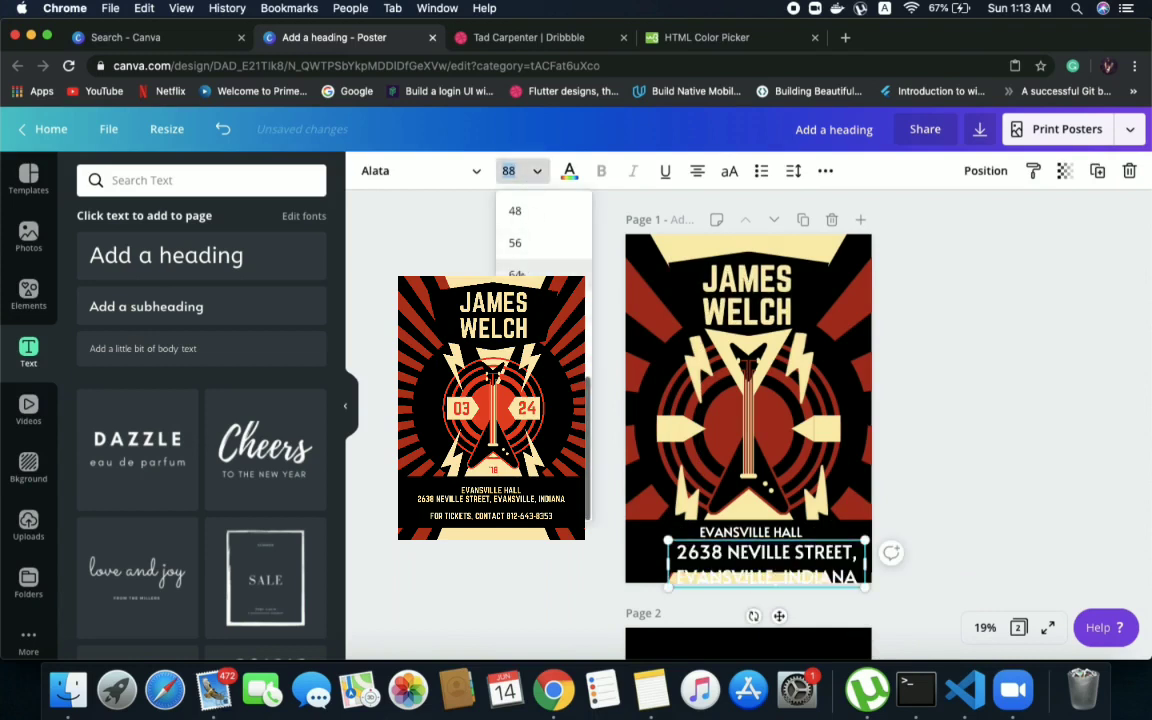
{"action": "key", "text": "Return"}
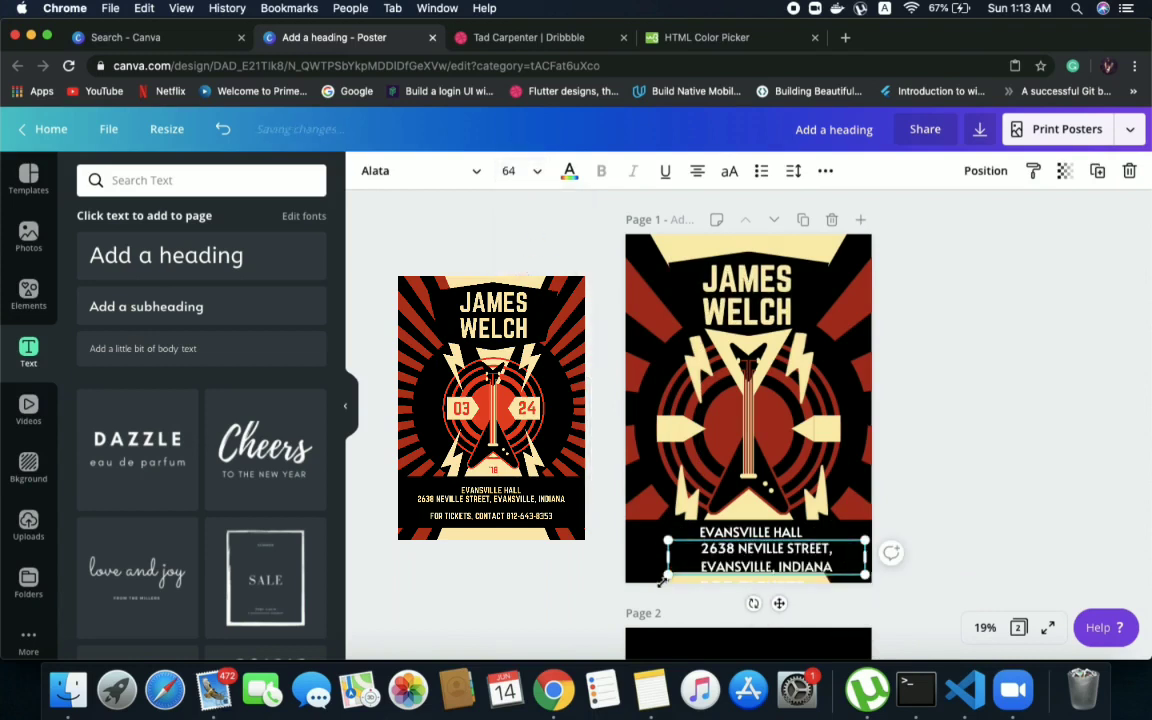
{"action": "left_click_drag", "start_coordinate": [663, 557], "coordinate": [628, 555]}
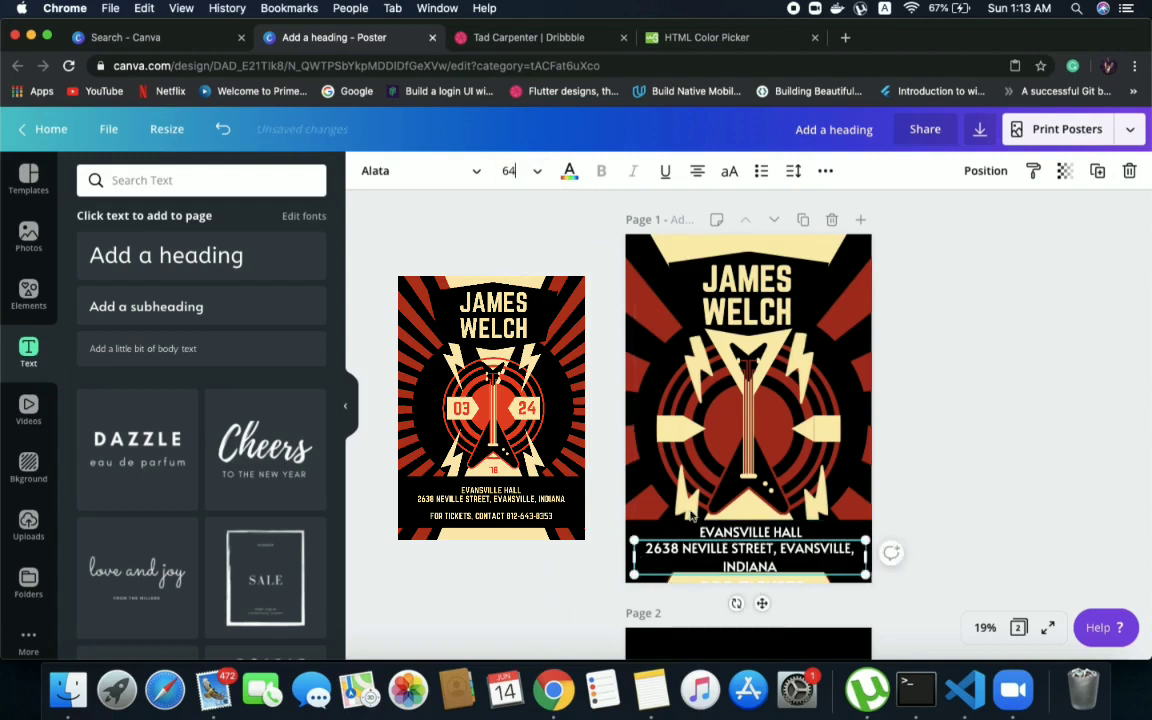
Set the font size of both the address line and "EVANSVILLE HALL" to 48
{"action": "left_click", "coordinate": [537, 174]}
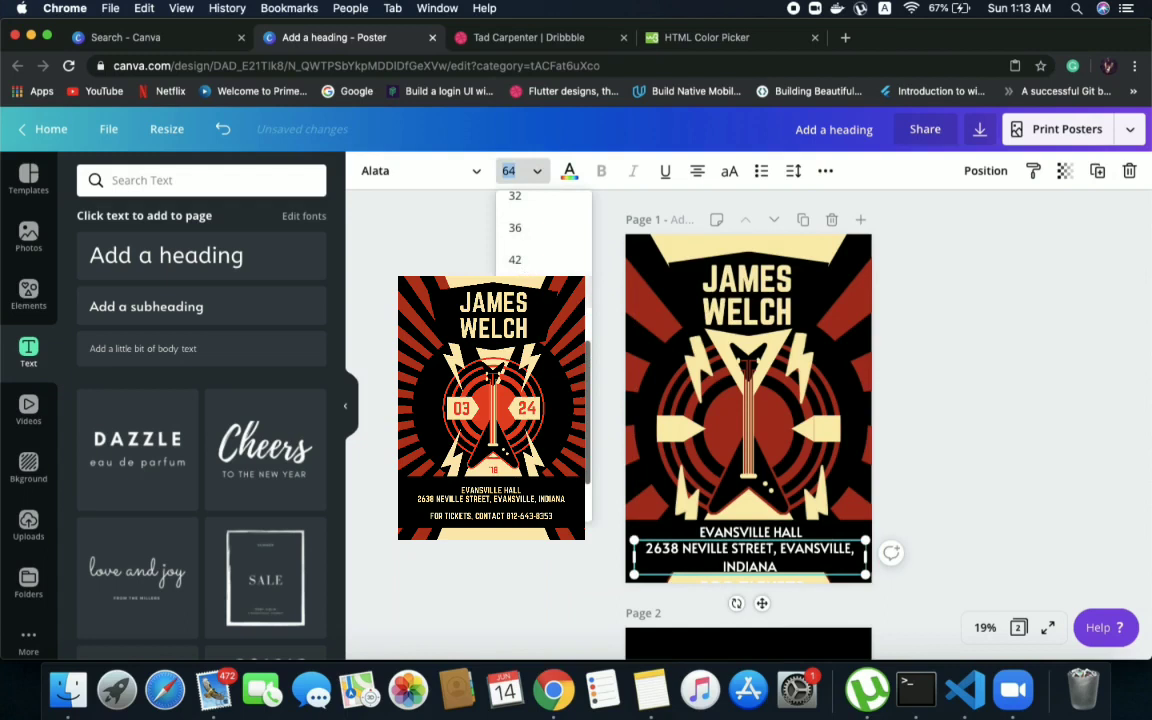
{"action": "type", "text": "48"}
{"action": "key", "text": "Return"}
{"action": "left_click", "coordinate": [582, 577]}
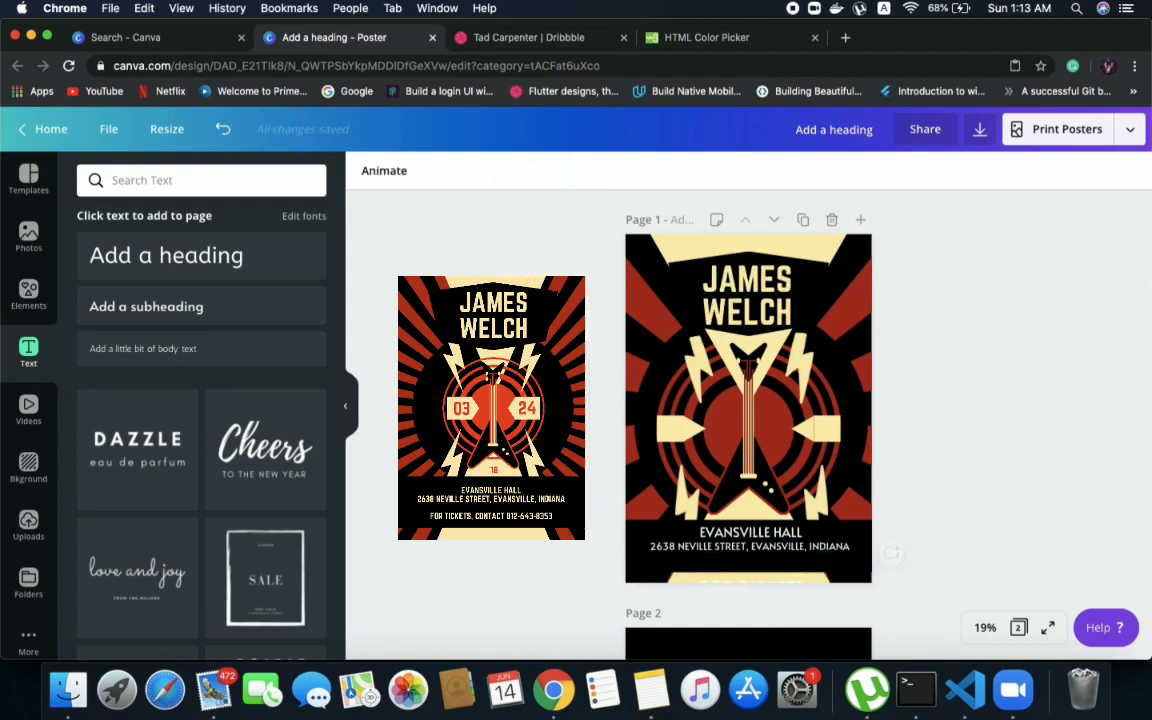
{"action": "left_click", "coordinate": [726, 532]}
{"action": "left_click", "coordinate": [508, 171]}
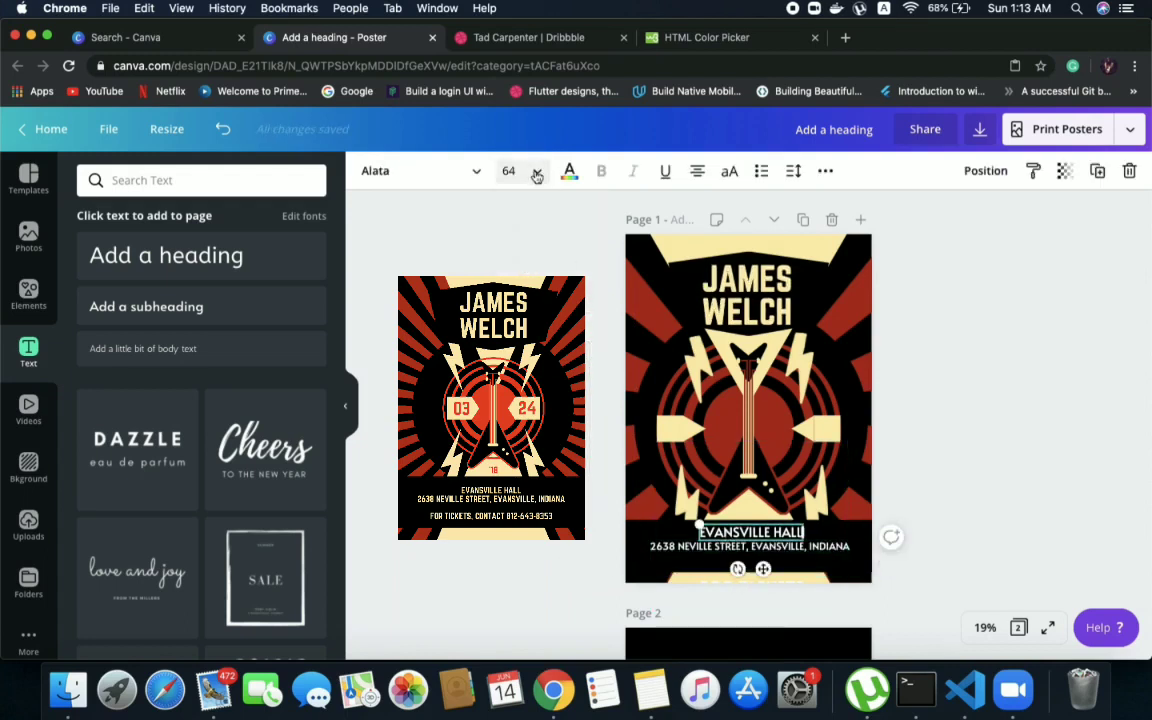
{"action": "type", "text": "48"}
{"action": "key", "text": "Return"}
Move the address line slightly up so it sits close beneath "EVANSVILLE HALL"
{"action": "left_click", "coordinate": [748, 550]}
{"action": "left_click_drag", "start_coordinate": [748, 553], "coordinate": [752, 550]}
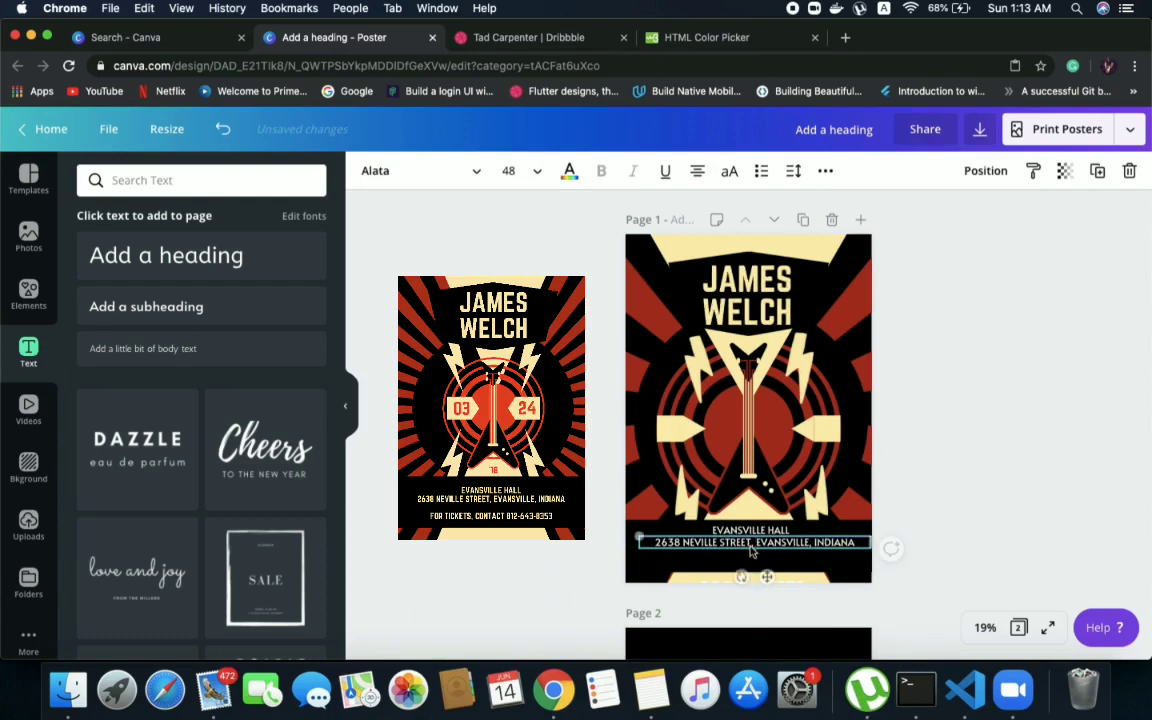
{"action": "left_click", "coordinate": [933, 463]}
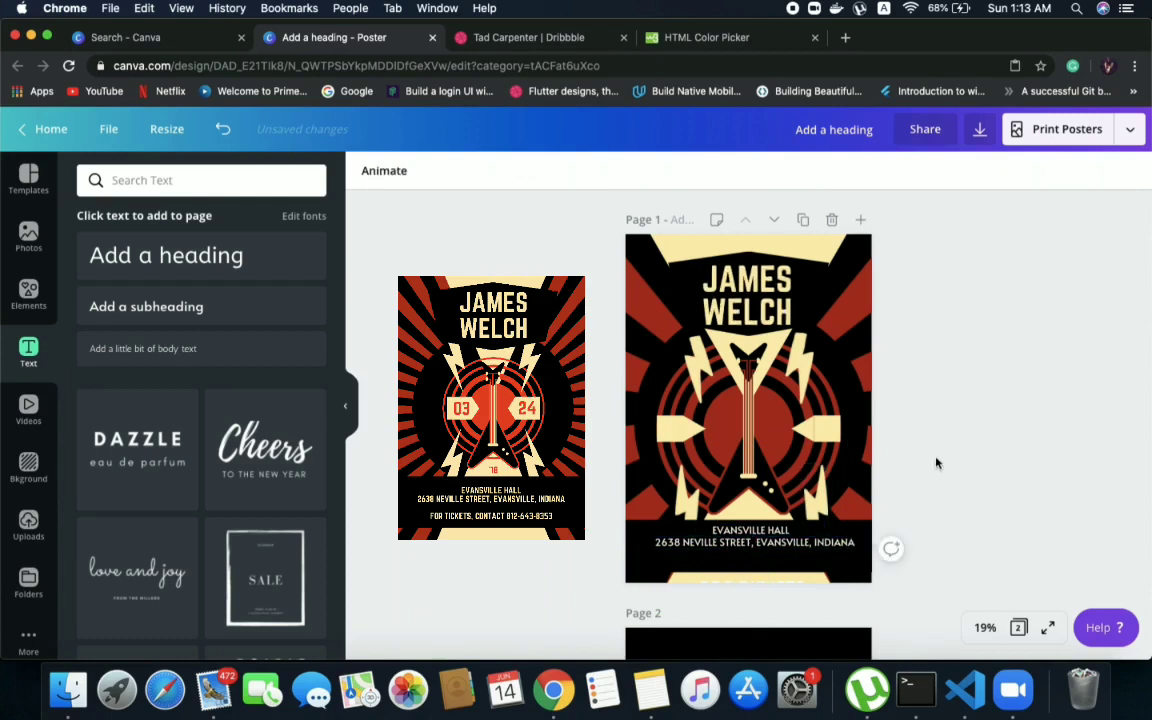
Move the ticket contact text below the address, set its font size to 48 and widen its box to fit one line
{"action": "left_click_drag", "start_coordinate": [698, 590], "coordinate": [707, 551]}
{"action": "double_click", "coordinate": [717, 564]}
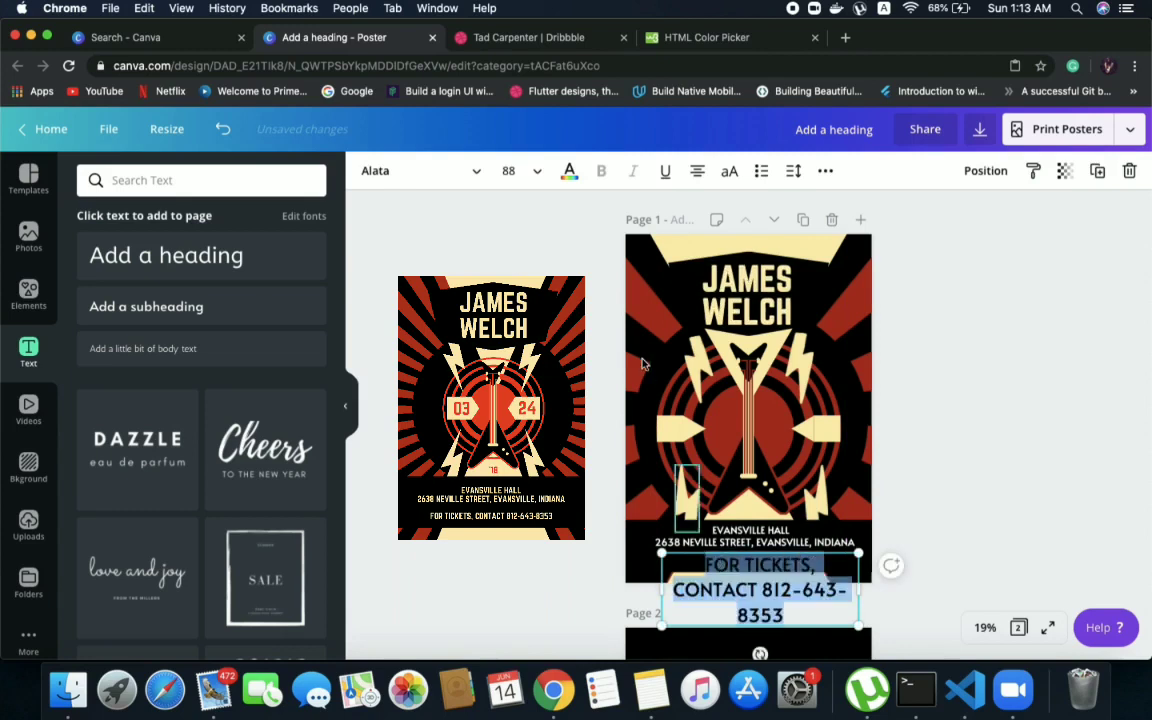
{"action": "left_click", "coordinate": [537, 171]}
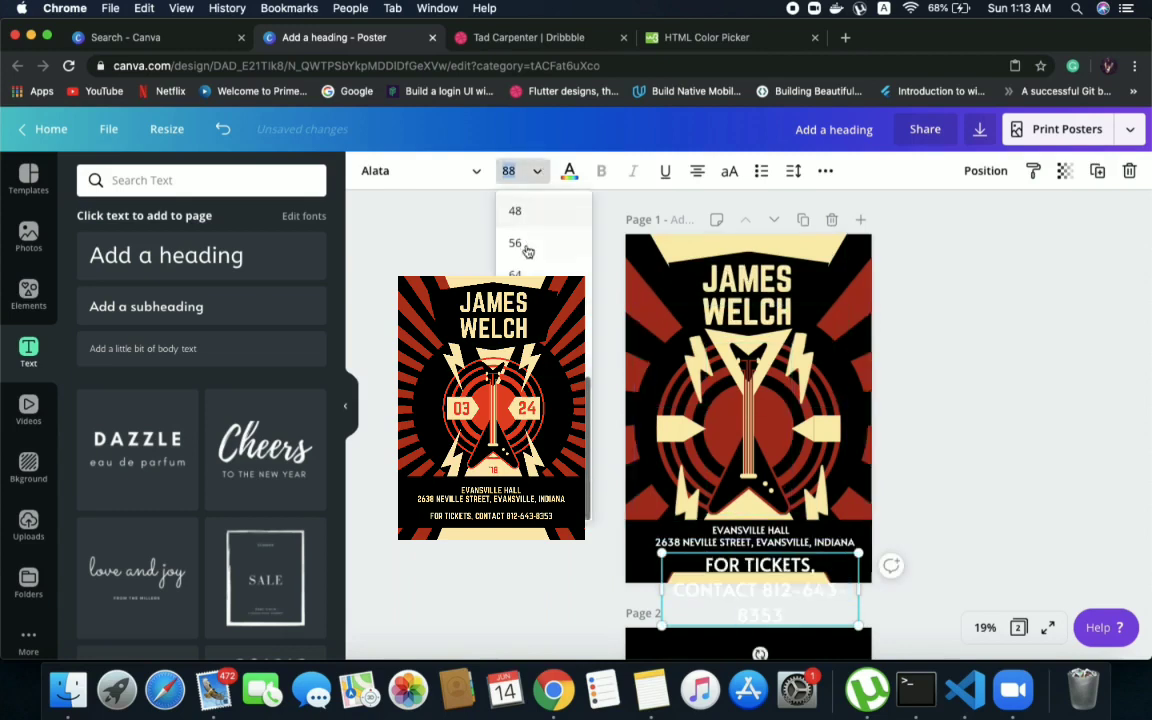
{"action": "left_click", "coordinate": [515, 210]}
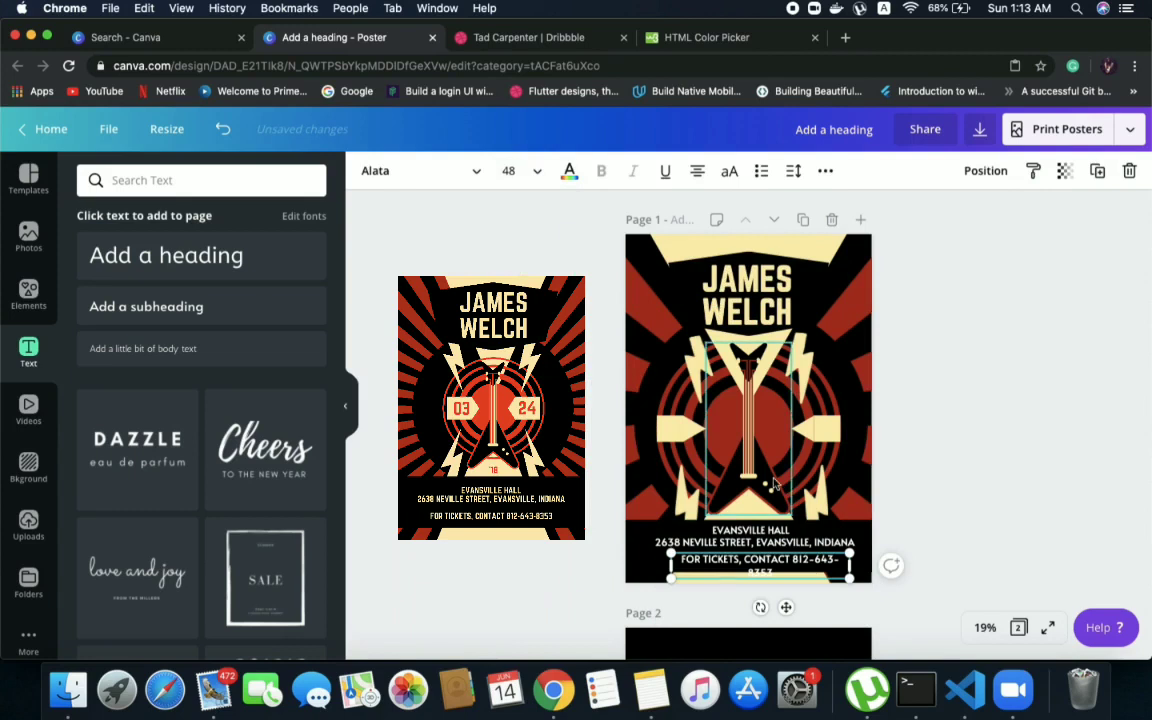
{"action": "left_click_drag", "start_coordinate": [849, 565], "coordinate": [865, 572]}
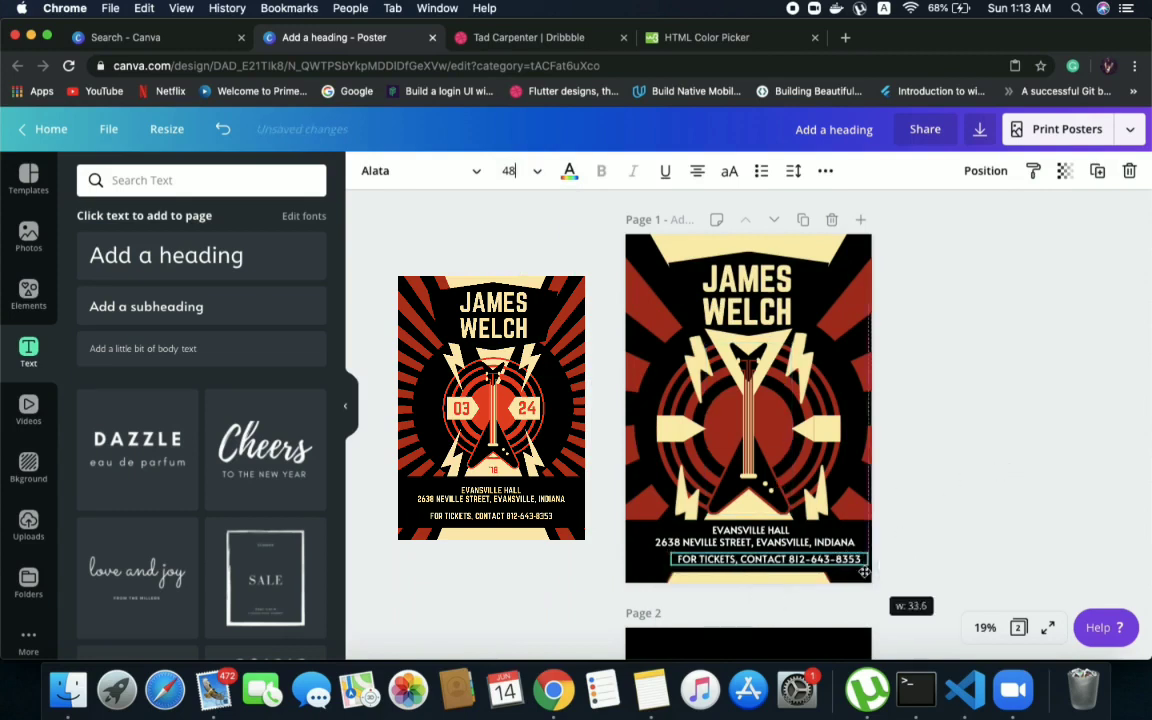
Centre the ticket contact line in the lower part of the black band, leaving a gap below the address
{"action": "left_click", "coordinate": [1023, 499]}
{"action": "left_click_drag", "start_coordinate": [790, 565], "coordinate": [776, 567]}
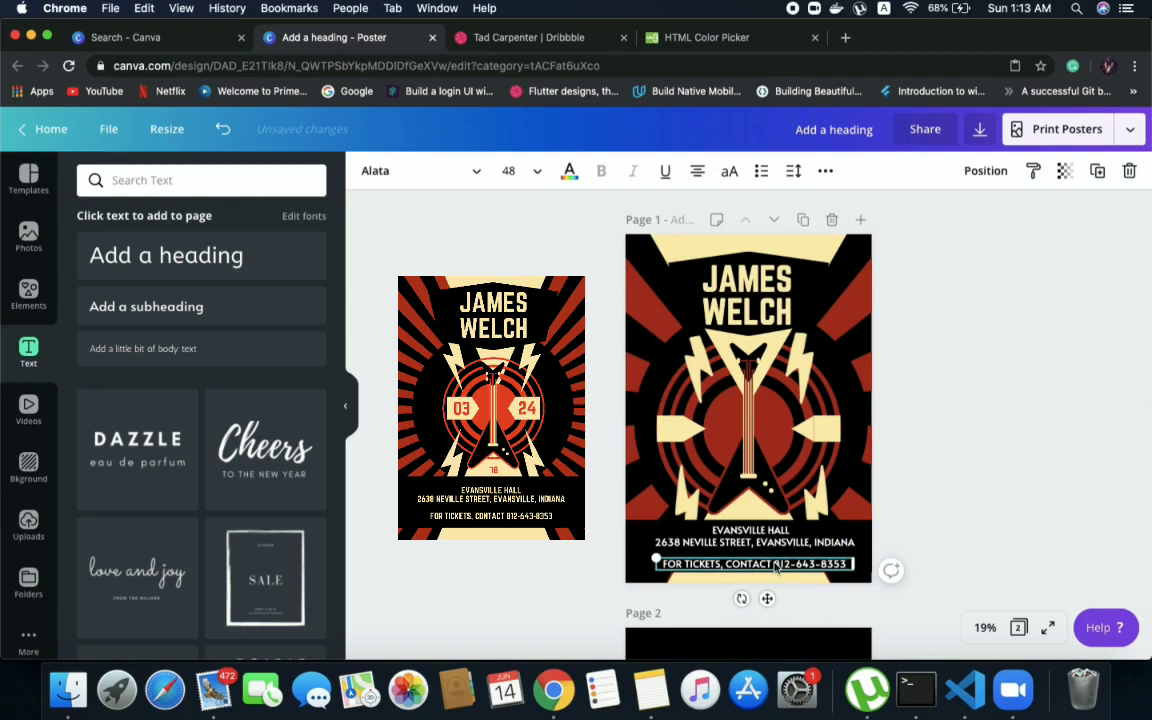
{"action": "key", "text": "Up"}
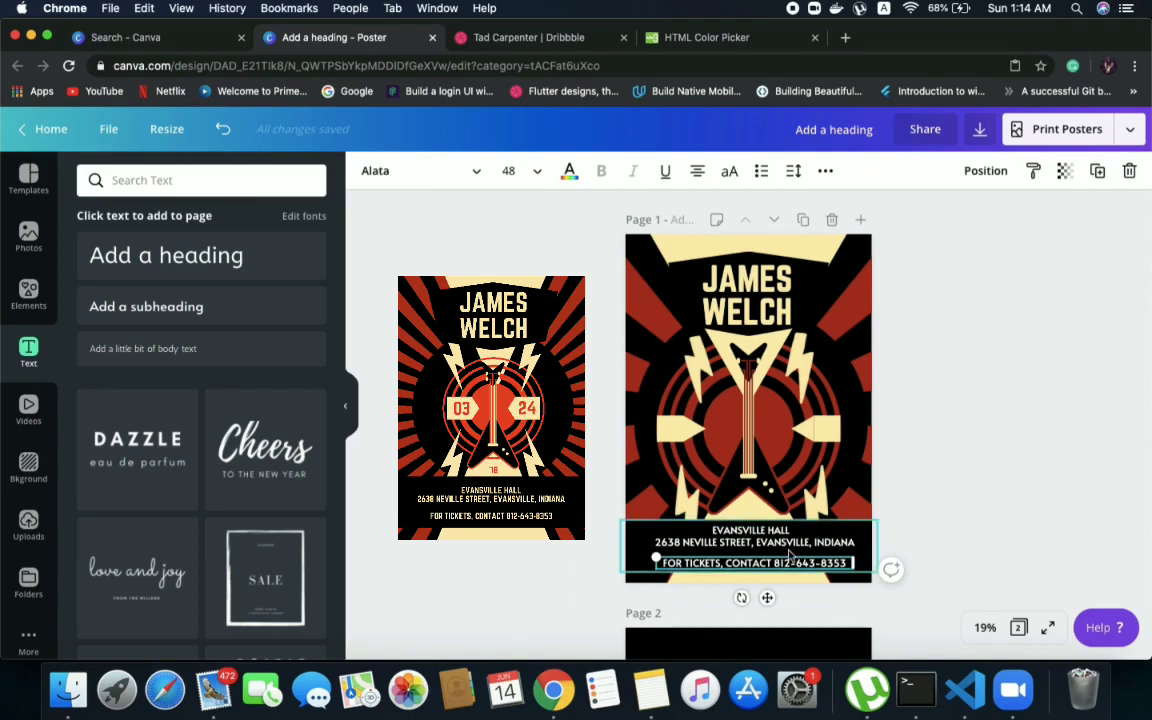
Recolour the "EVANSVILLE HALL", address and ticket contact lines in the cream document colour
{"action": "left_click", "coordinate": [728, 533]}
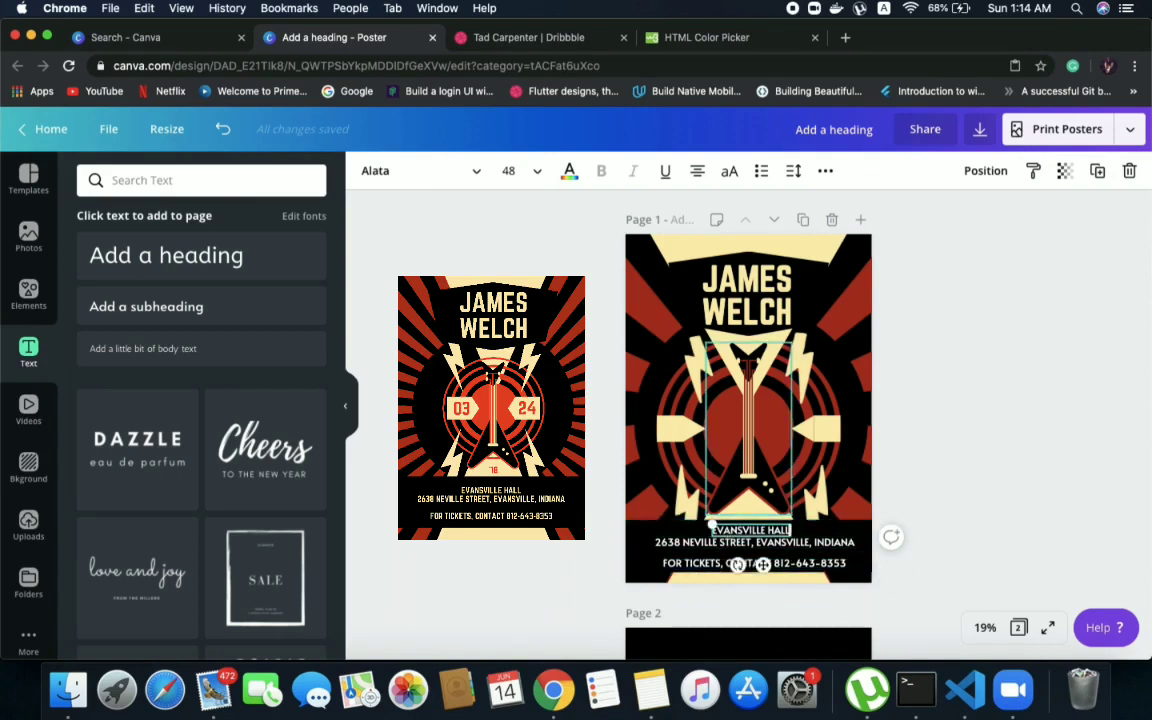
{"action": "left_click", "coordinate": [568, 172]}
{"action": "left_click", "coordinate": [179, 331]}
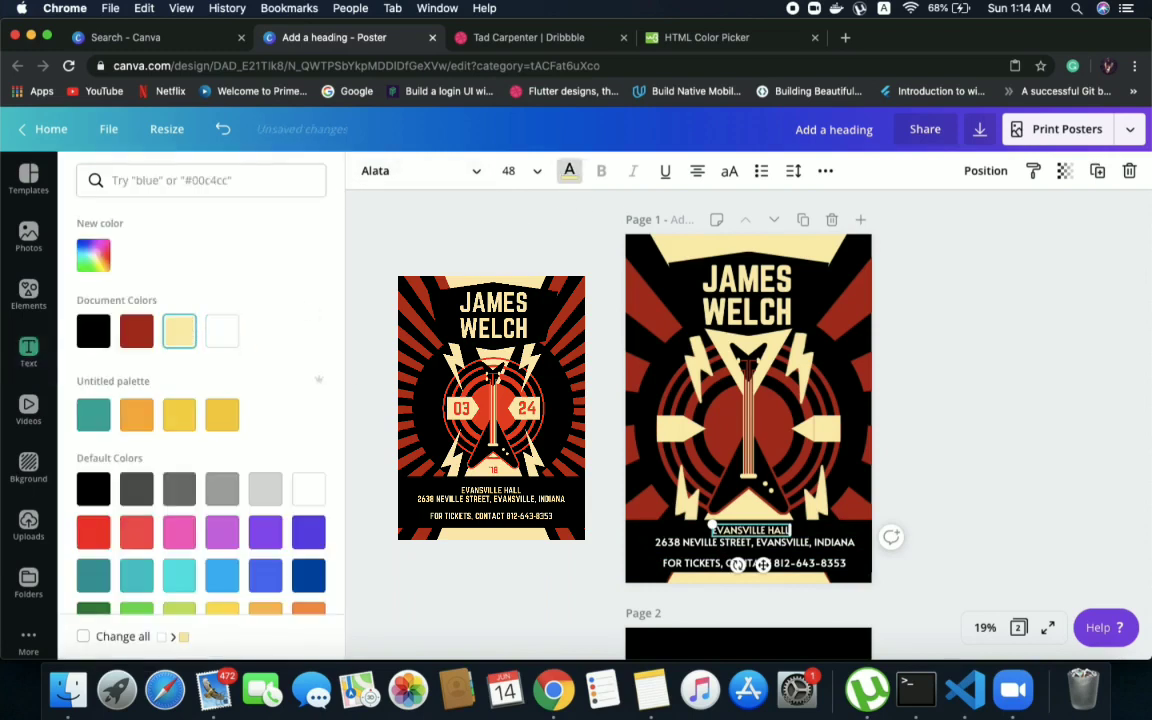
{"action": "left_click", "coordinate": [676, 542]}
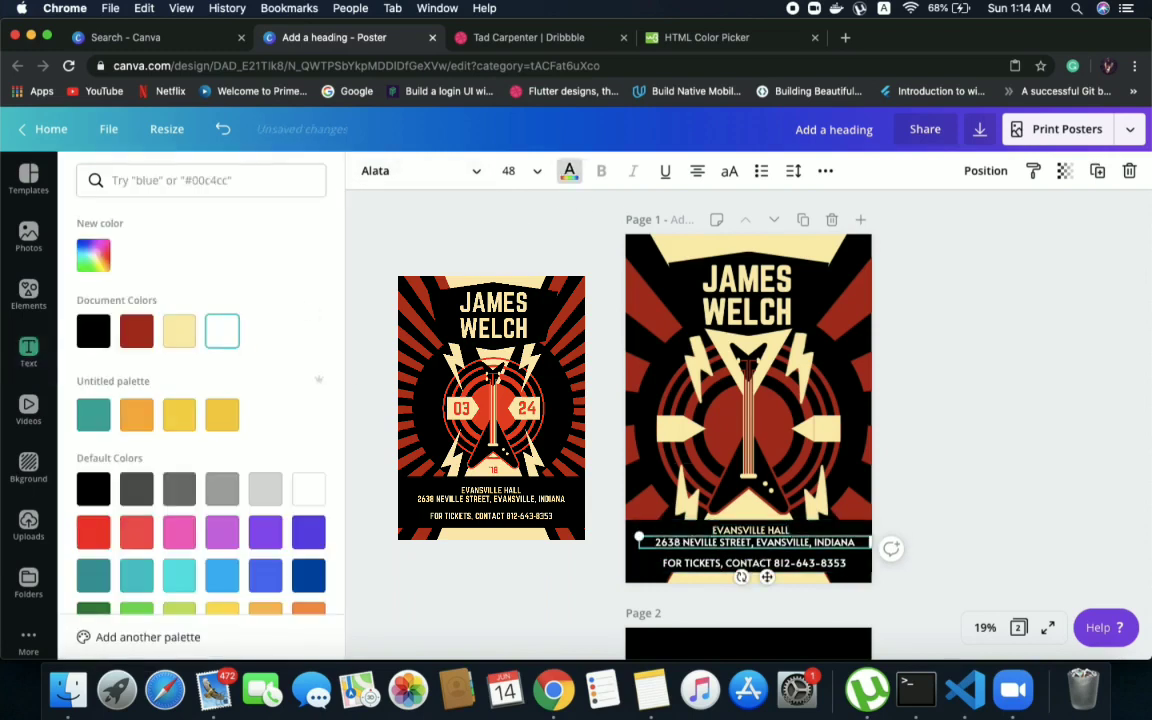
{"action": "left_click", "coordinate": [189, 340]}
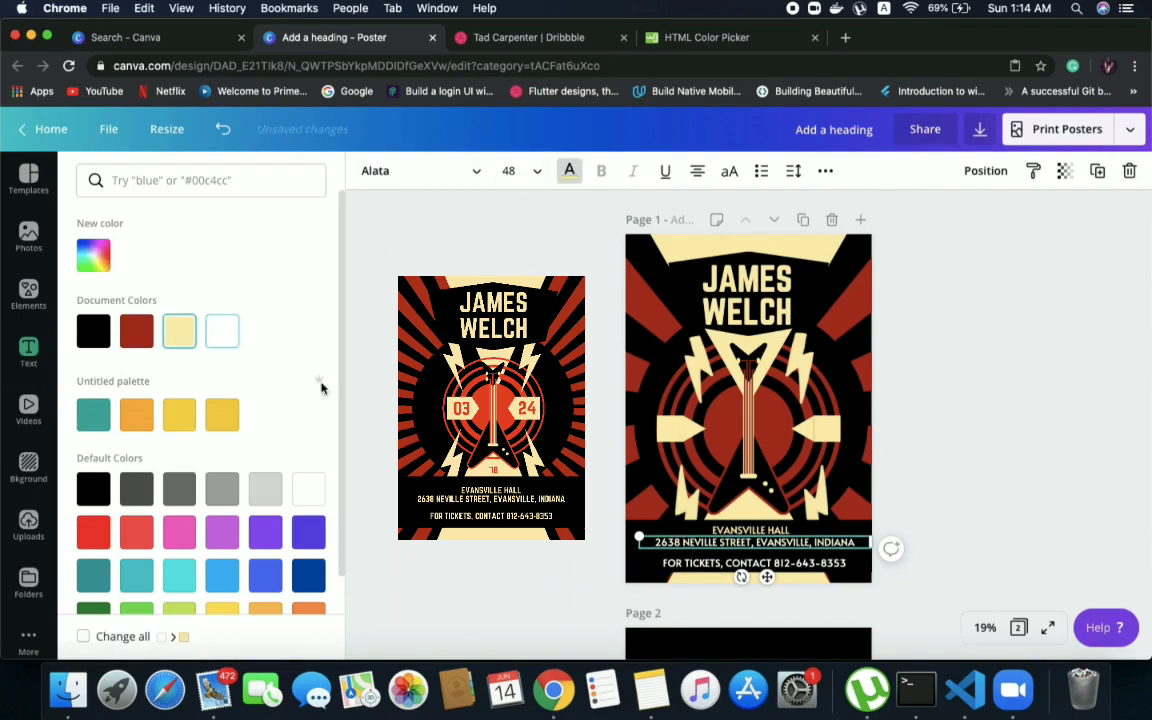
{"action": "left_click", "coordinate": [700, 563]}
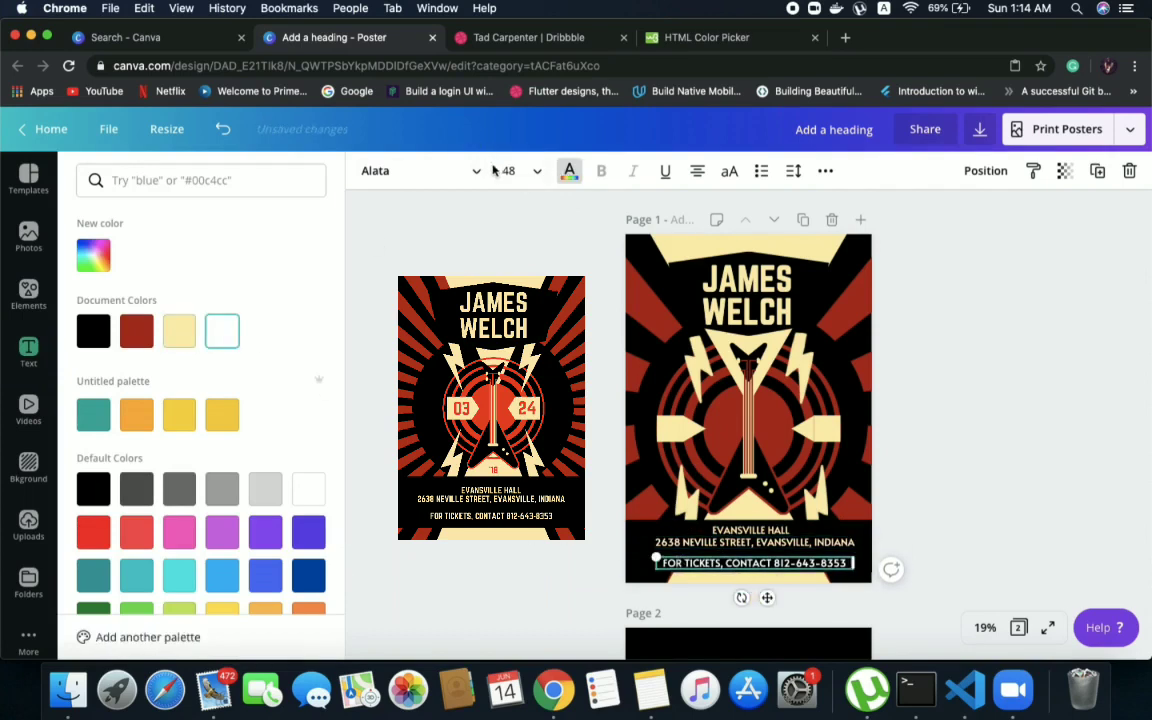
{"action": "left_click", "coordinate": [188, 341]}
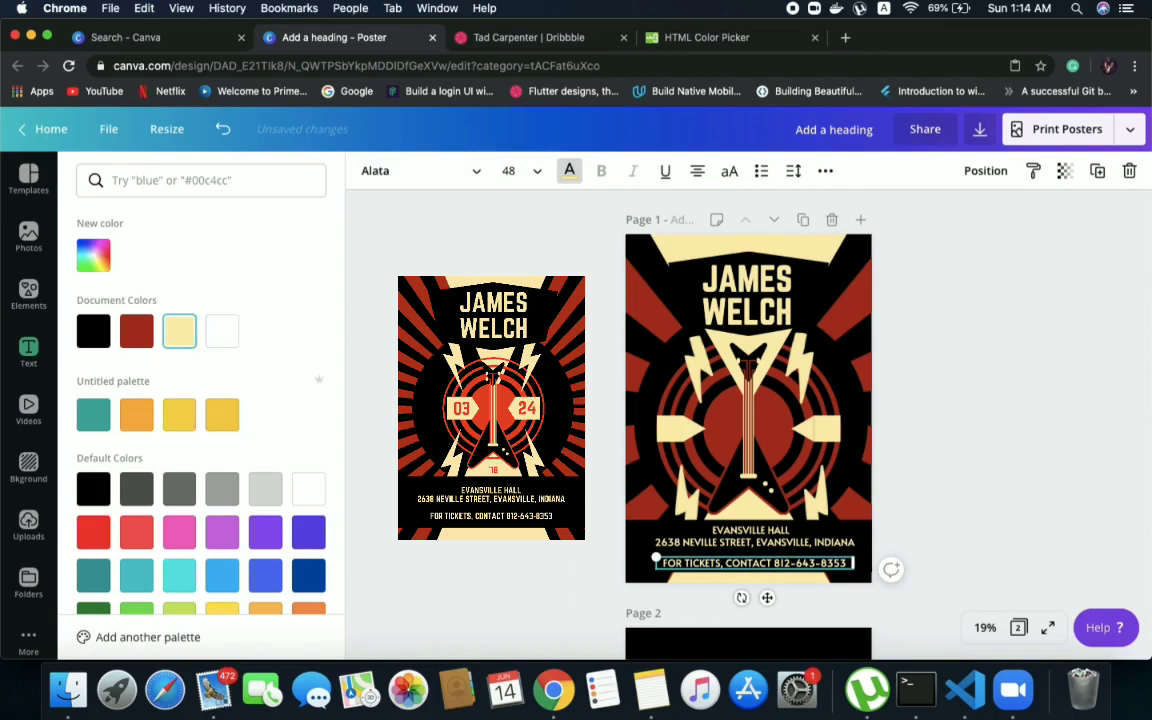
{"action": "left_click", "coordinate": [1001, 404]}
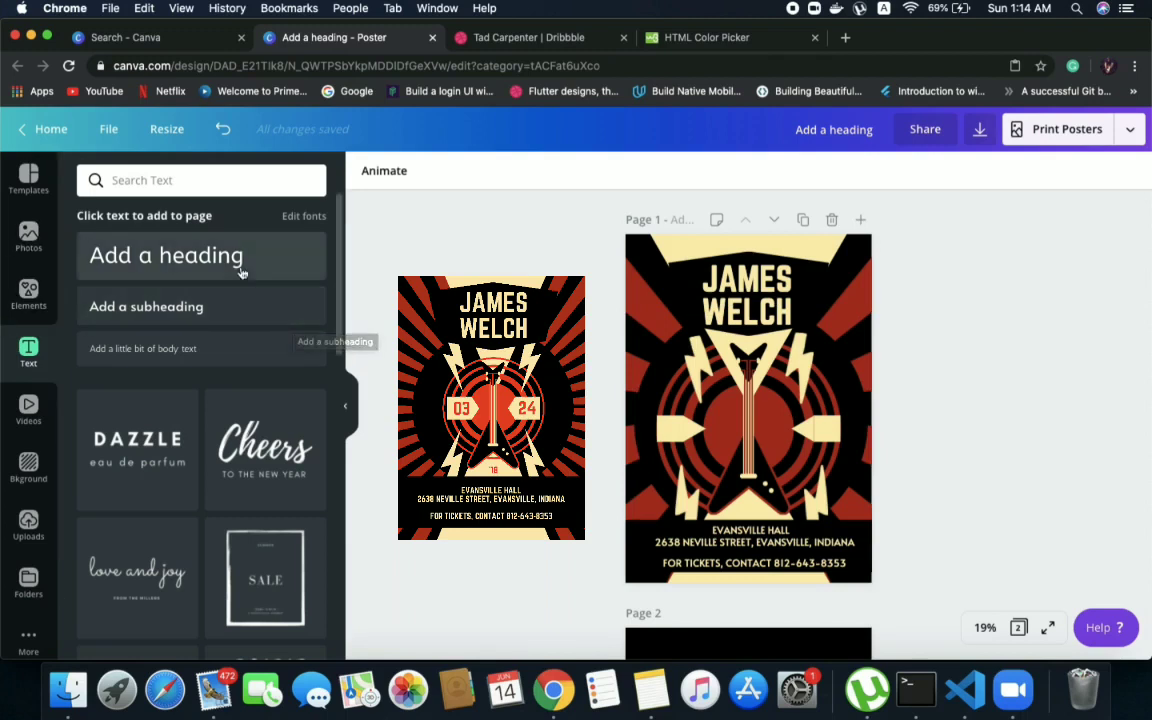
Add a subheading text to the poster, set its font size to 104 and replace its wording with "03"
{"action": "left_click", "coordinate": [221, 301]}
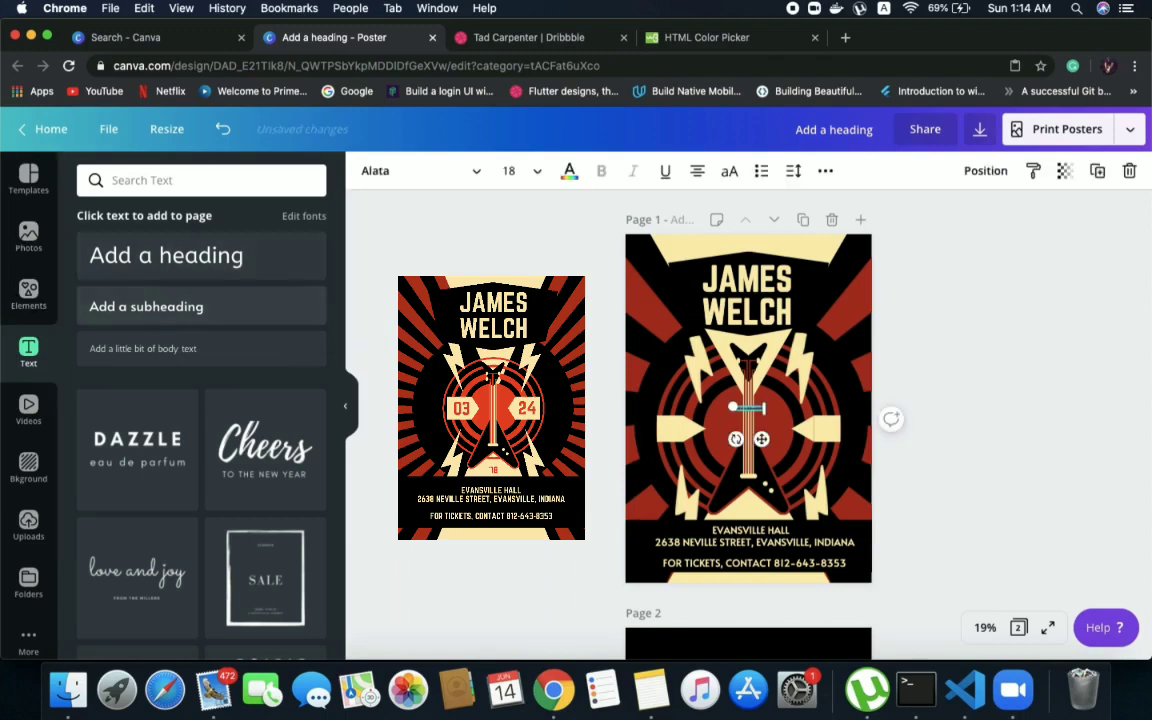
{"action": "left_click", "coordinate": [509, 171]}
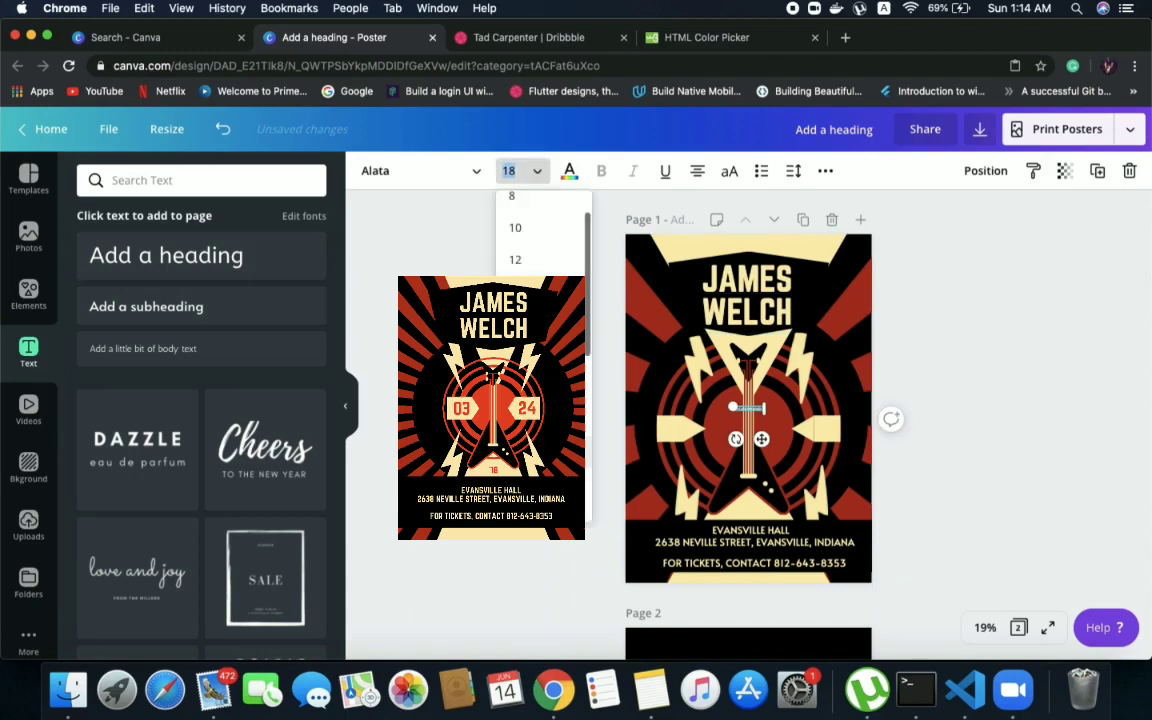
{"action": "type", "text": "36"}
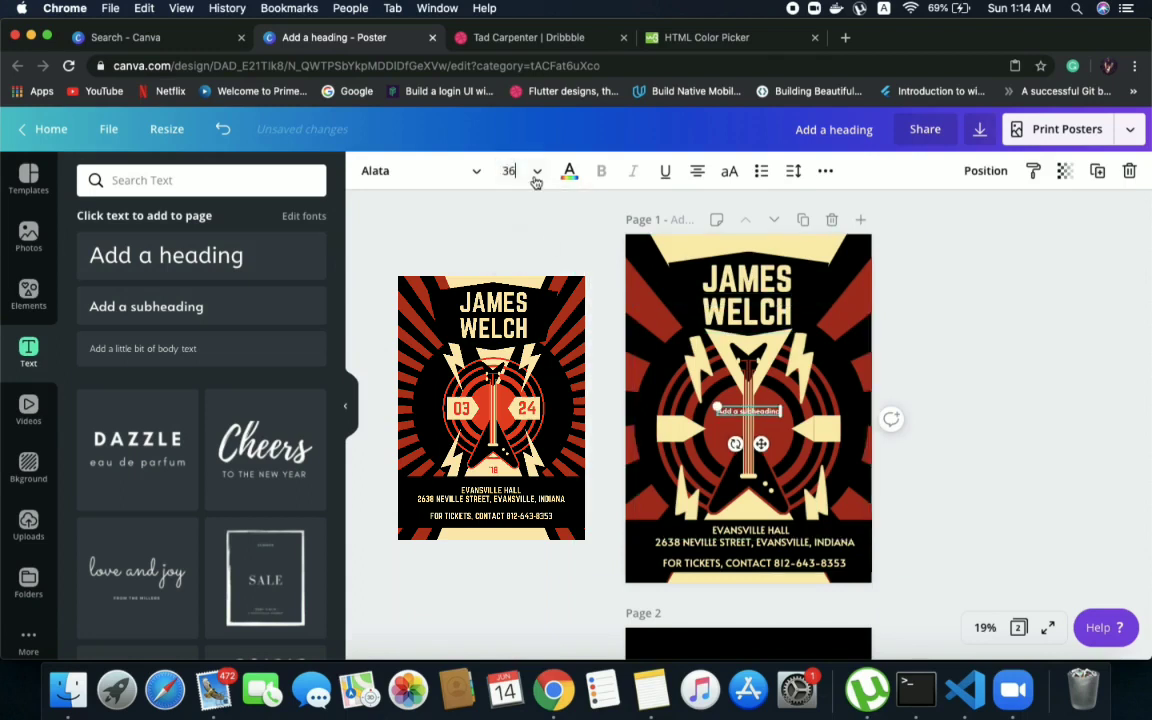
{"action": "left_click", "coordinate": [534, 177]}
{"action": "scroll", "coordinate": [532, 256], "scroll_direction": "down", "scroll_amount": 4}
{"action": "type", "text": "104"}
{"action": "key", "text": "Return"}
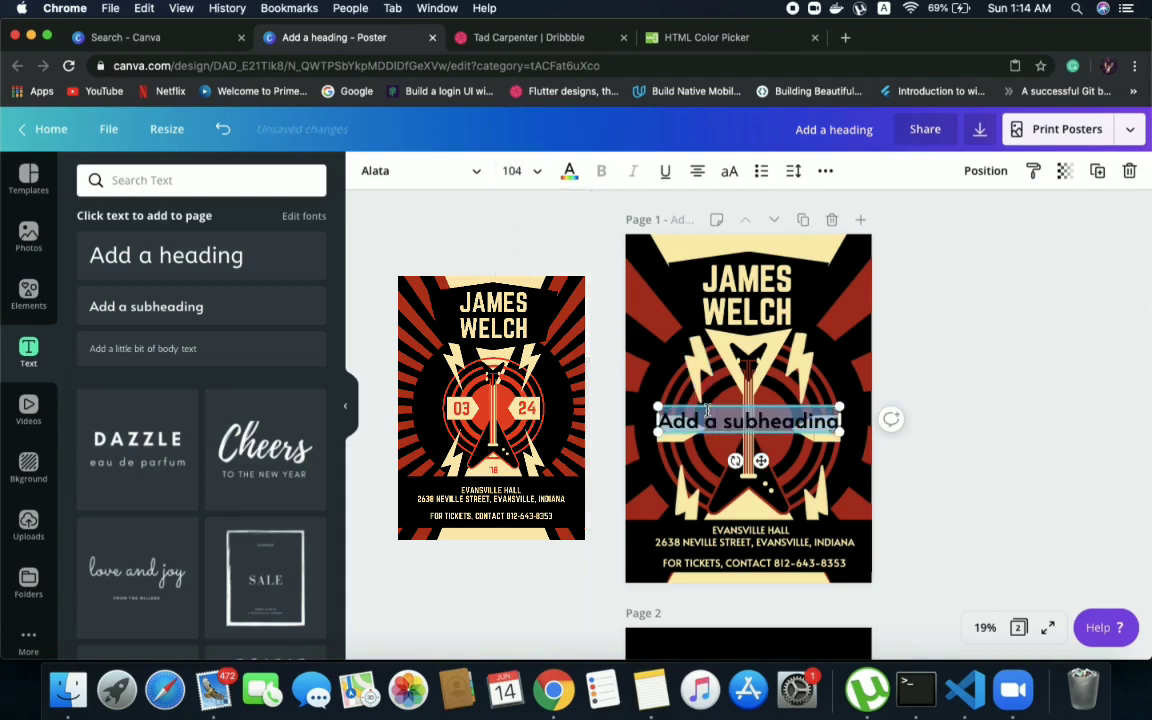
{"action": "key", "text": "BackSpace"}
{"action": "type", "text": "03"}
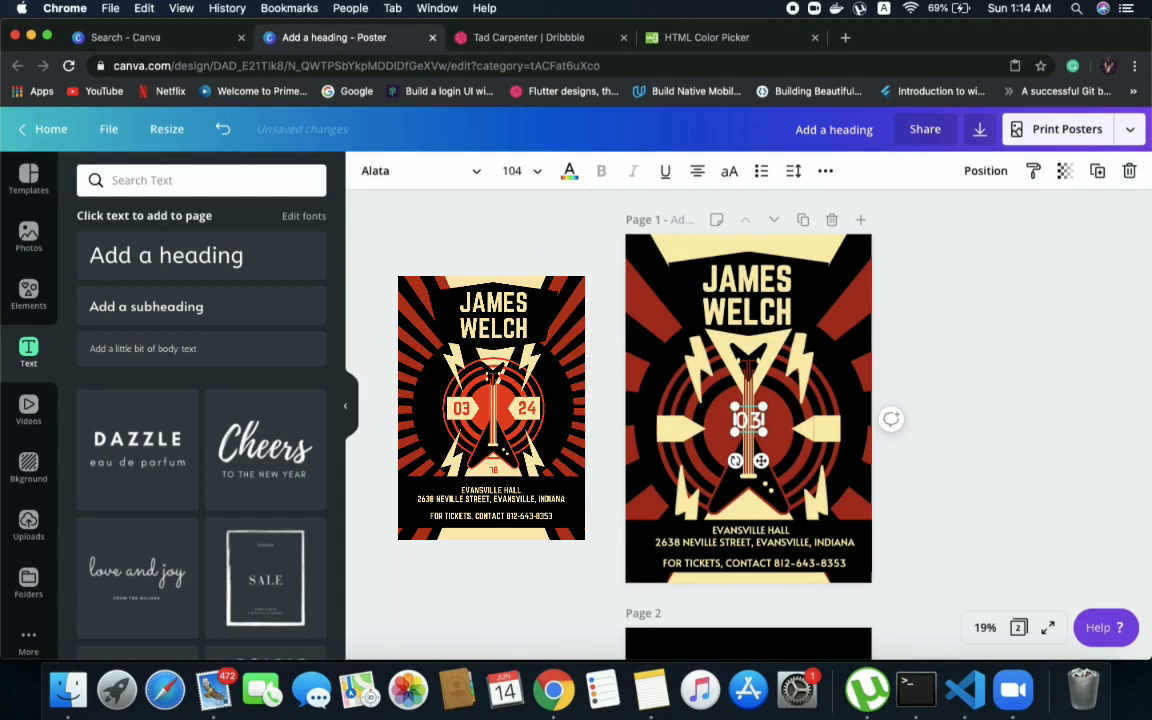
Colour the "03" text in the poster's dark red and place it on the cream arrow left of the guitar
{"action": "left_click", "coordinate": [570, 170]}
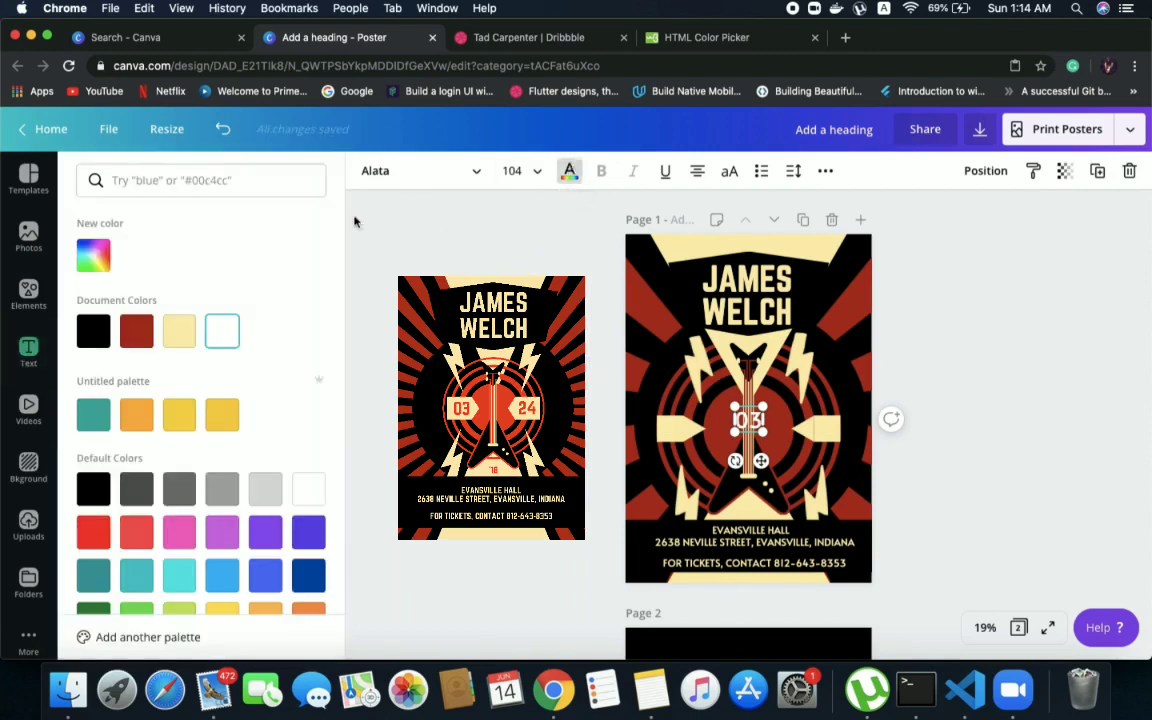
{"action": "left_click", "coordinate": [132, 324]}
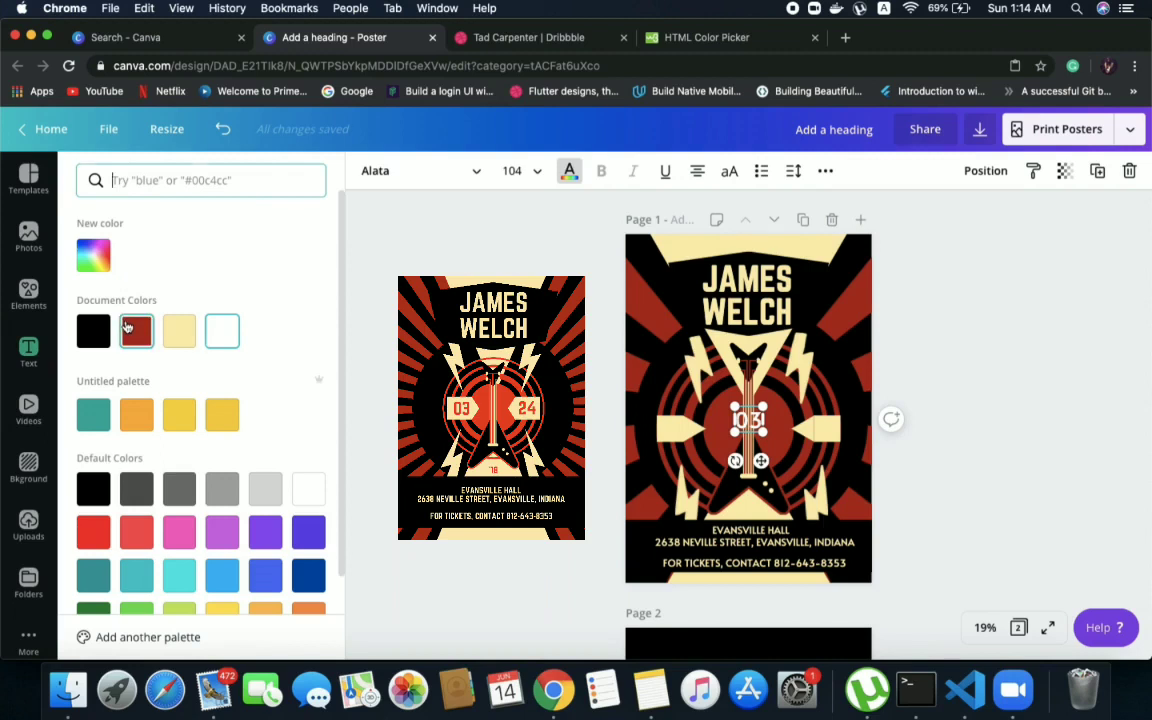
{"action": "left_click", "coordinate": [750, 419]}
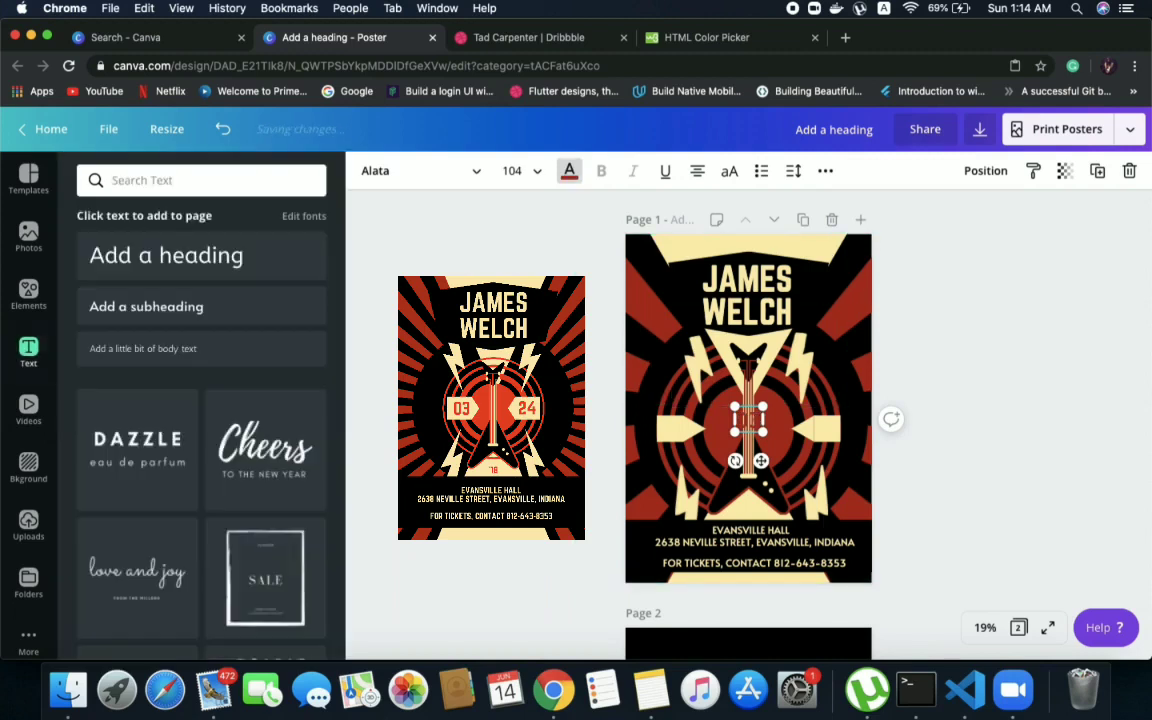
{"action": "left_click_drag", "start_coordinate": [750, 419], "coordinate": [673, 428]}
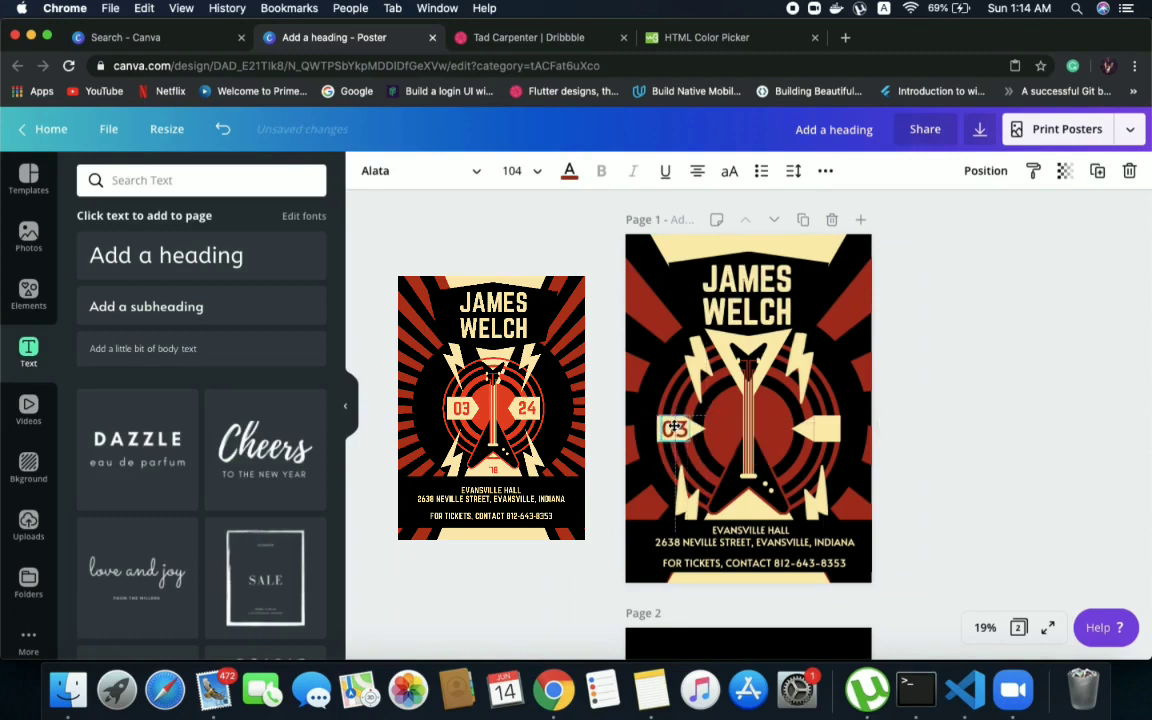
{"action": "key", "text": "Escape"}
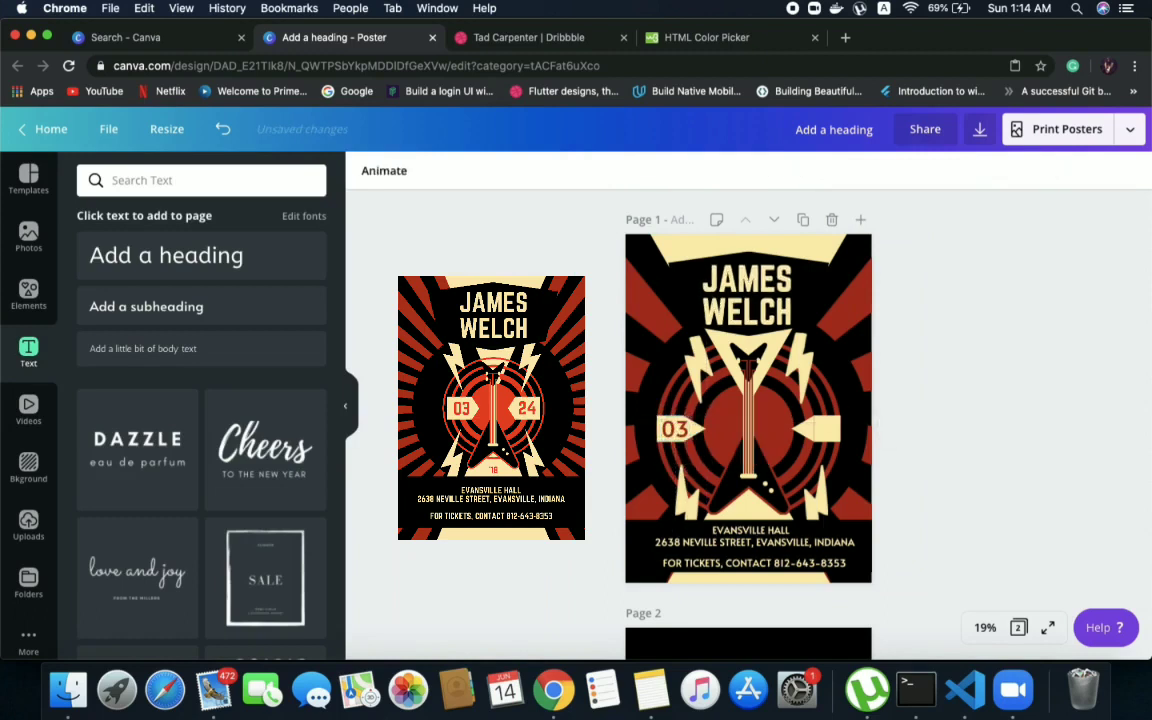
Change the font of the "03" text to Norwester
{"action": "left_click", "coordinate": [678, 428]}
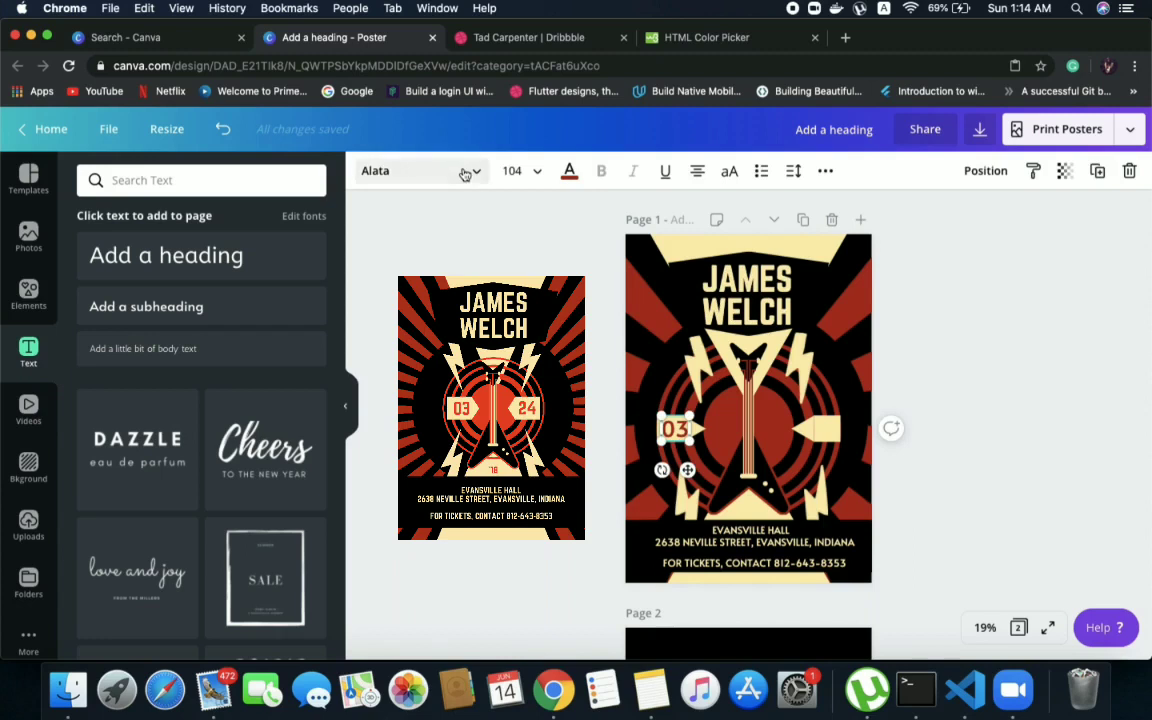
{"action": "left_click", "coordinate": [425, 171]}
{"action": "left_click", "coordinate": [139, 248]}
{"action": "key", "text": "Escape"}
{"action": "key", "text": "Escape"}
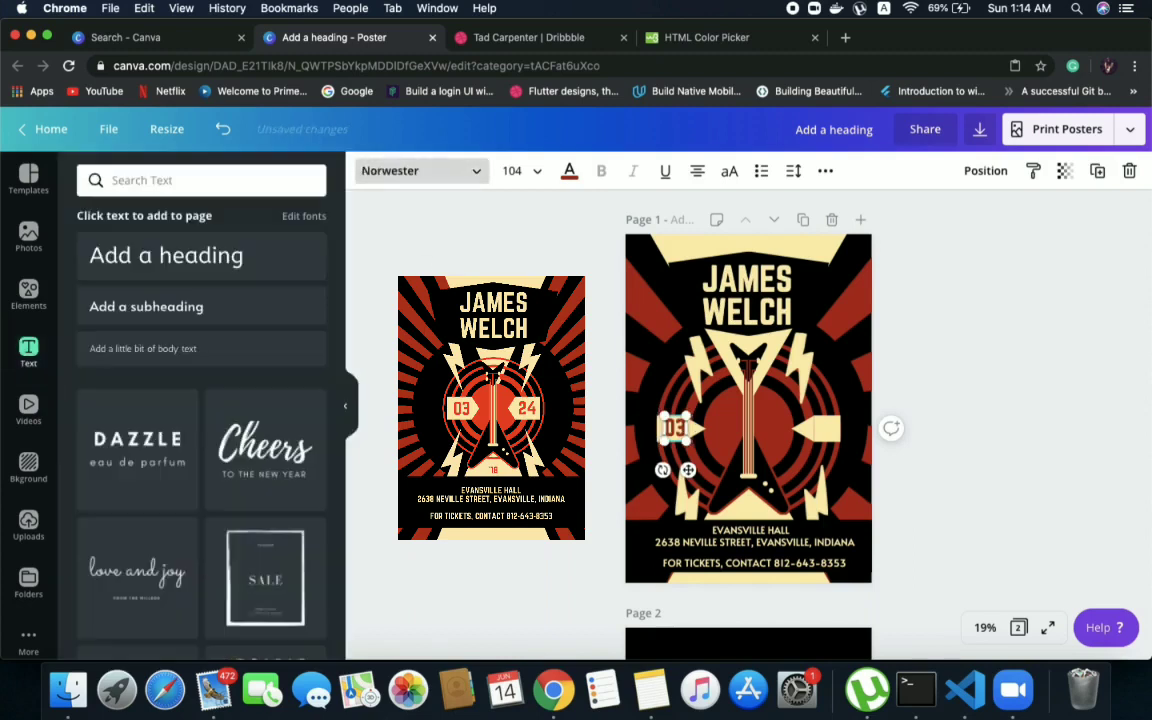
Copy the "03" text onto the cream arrow right of the guitar and change the copy to "24"
{"action": "left_click", "coordinate": [678, 430]}
{"action": "left_click_drag", "start_coordinate": [677, 432], "coordinate": [824, 428]}
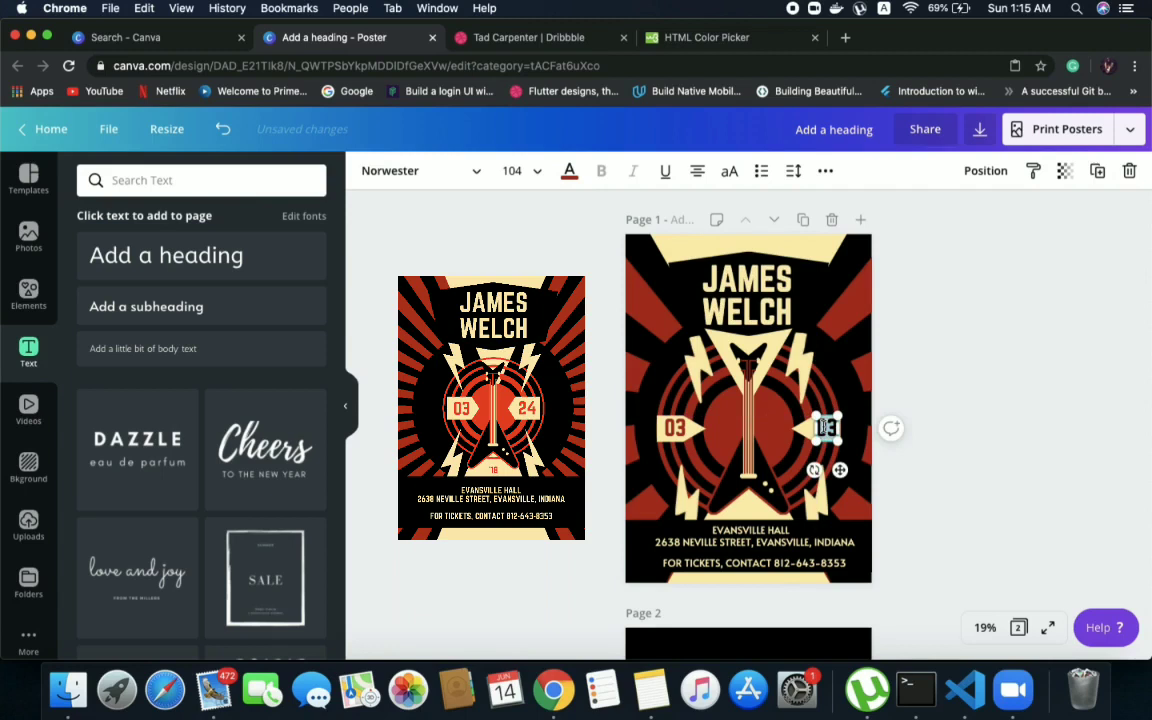
{"action": "type", "text": "24"}
{"action": "left_click", "coordinate": [1039, 420]}
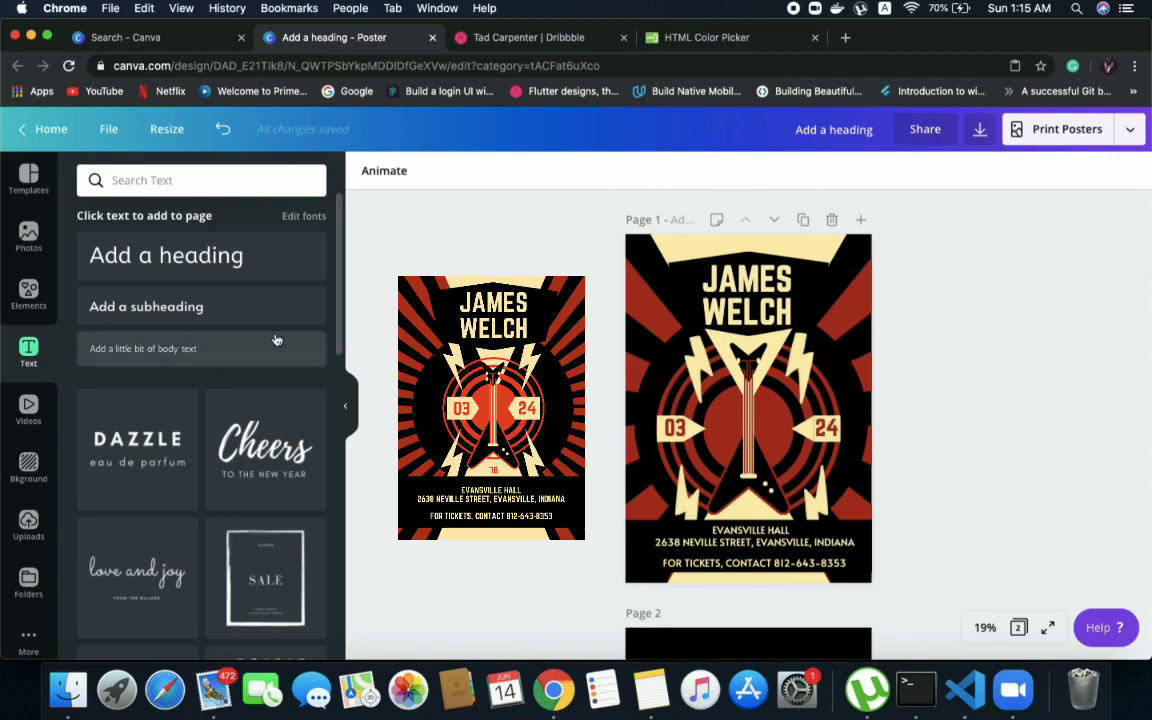
Copy the "03" text into the cream triangle at the guitar's base and change the copy to "'18"
{"action": "left_click", "coordinate": [677, 428]}
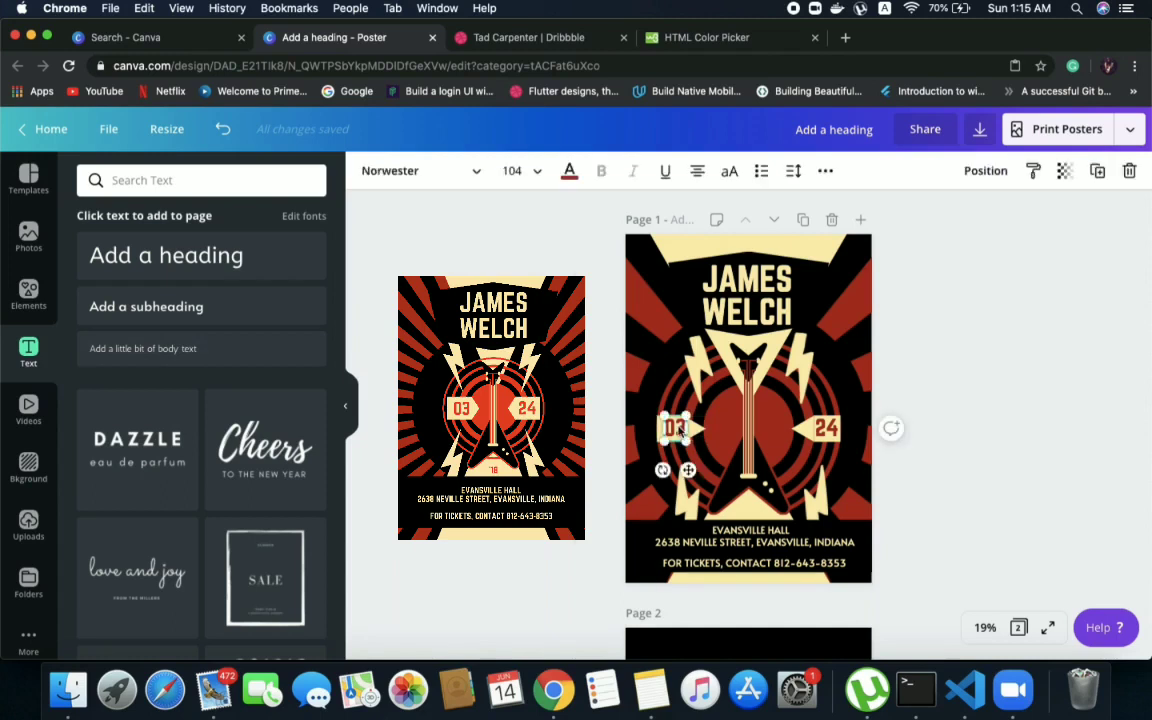
{"action": "left_click_drag", "start_coordinate": [680, 431], "coordinate": [750, 509]}
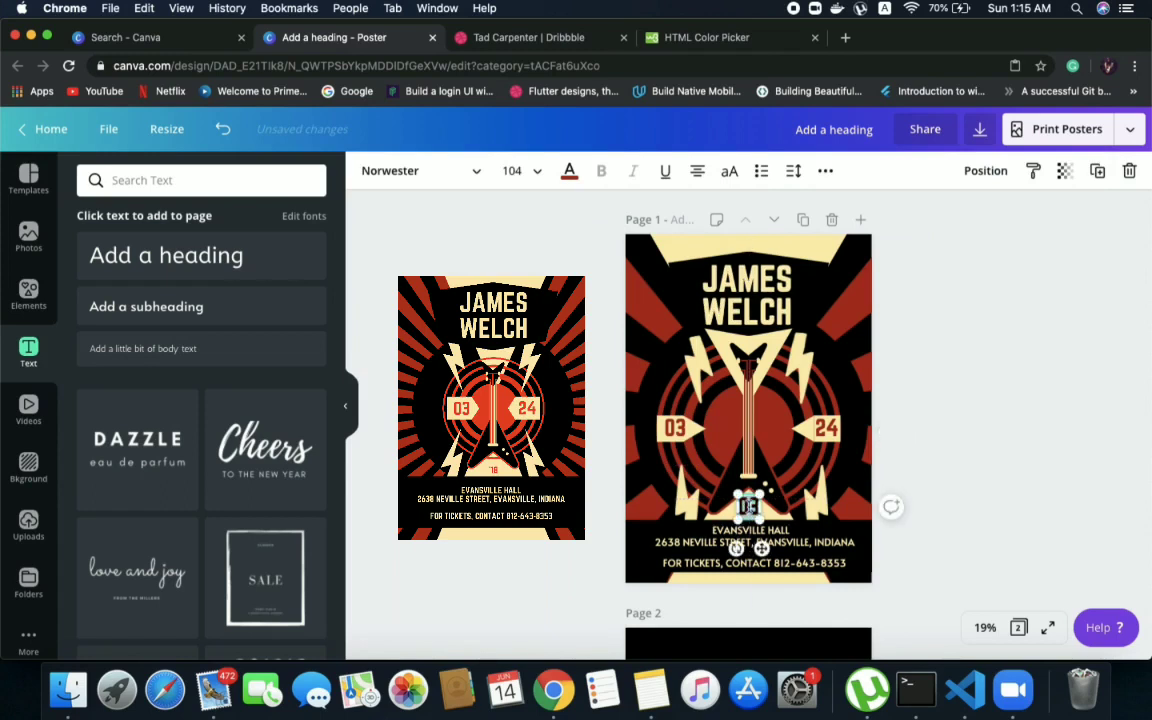
{"action": "key", "text": "BackSpace"}
{"action": "type", "text": "18"}
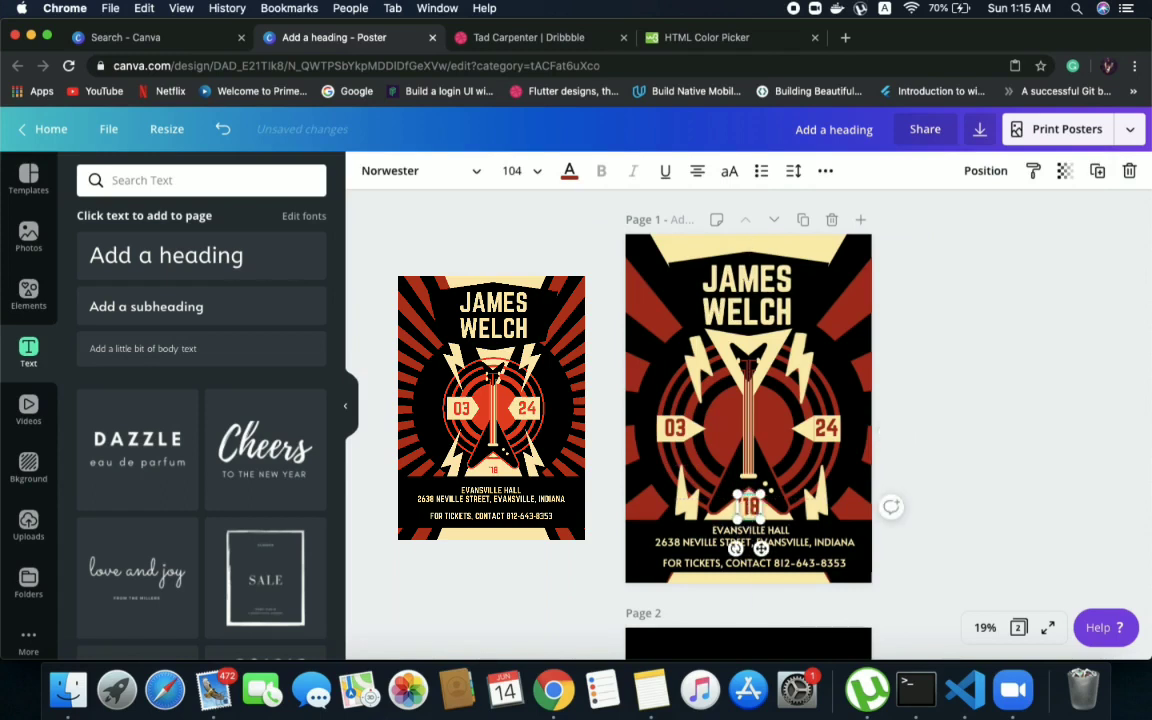
Set the font size of the "'18" text to 72 and move it slightly down inside the cream triangle
{"action": "left_click", "coordinate": [515, 171]}
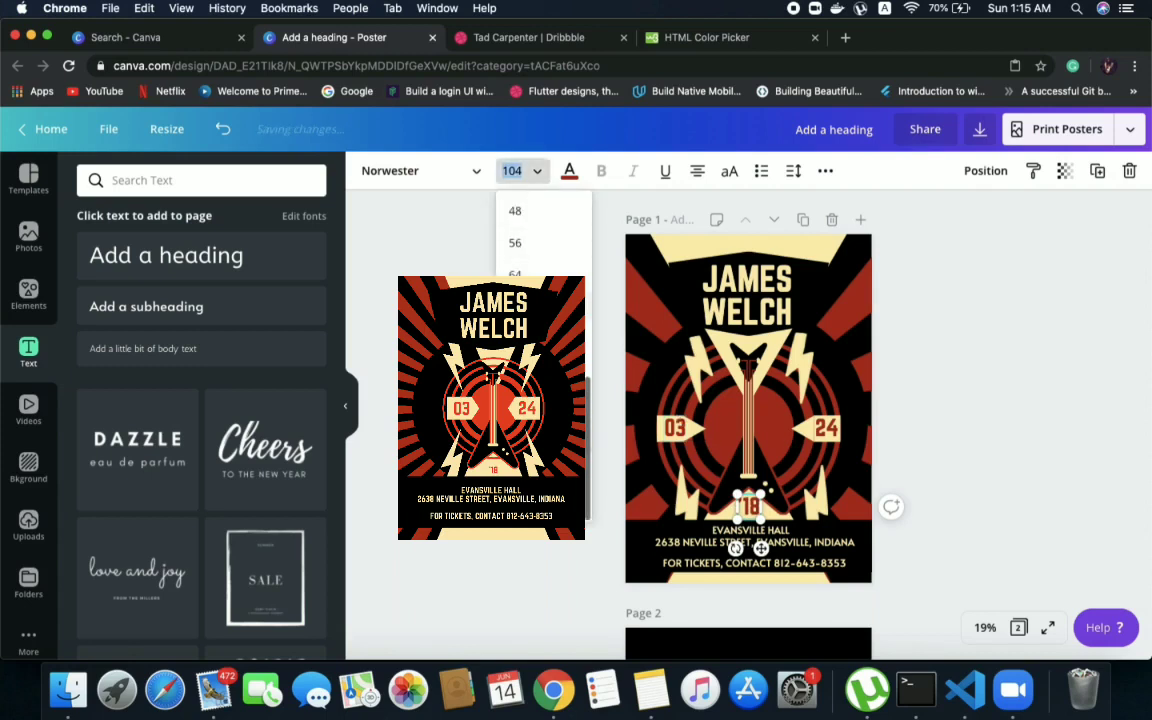
{"action": "type", "text": "72"}
{"action": "key", "text": "Return"}
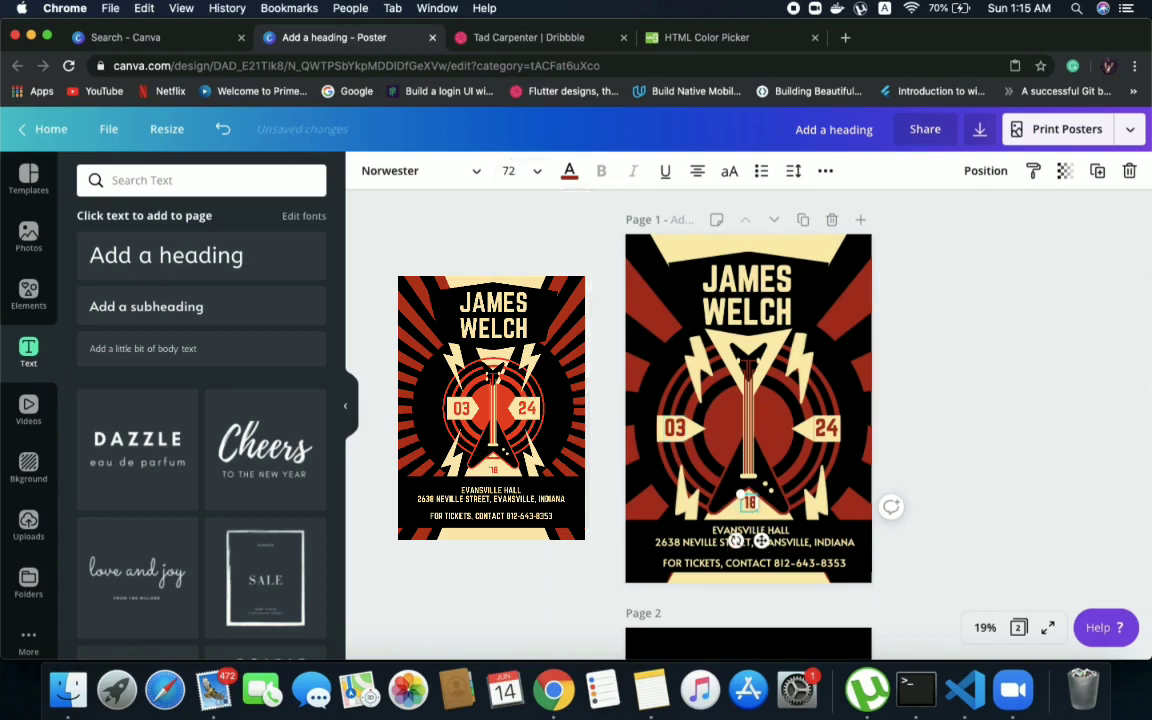
{"action": "left_click", "coordinate": [1013, 330]}
{"action": "left_click_drag", "start_coordinate": [749, 502], "coordinate": [751, 506]}
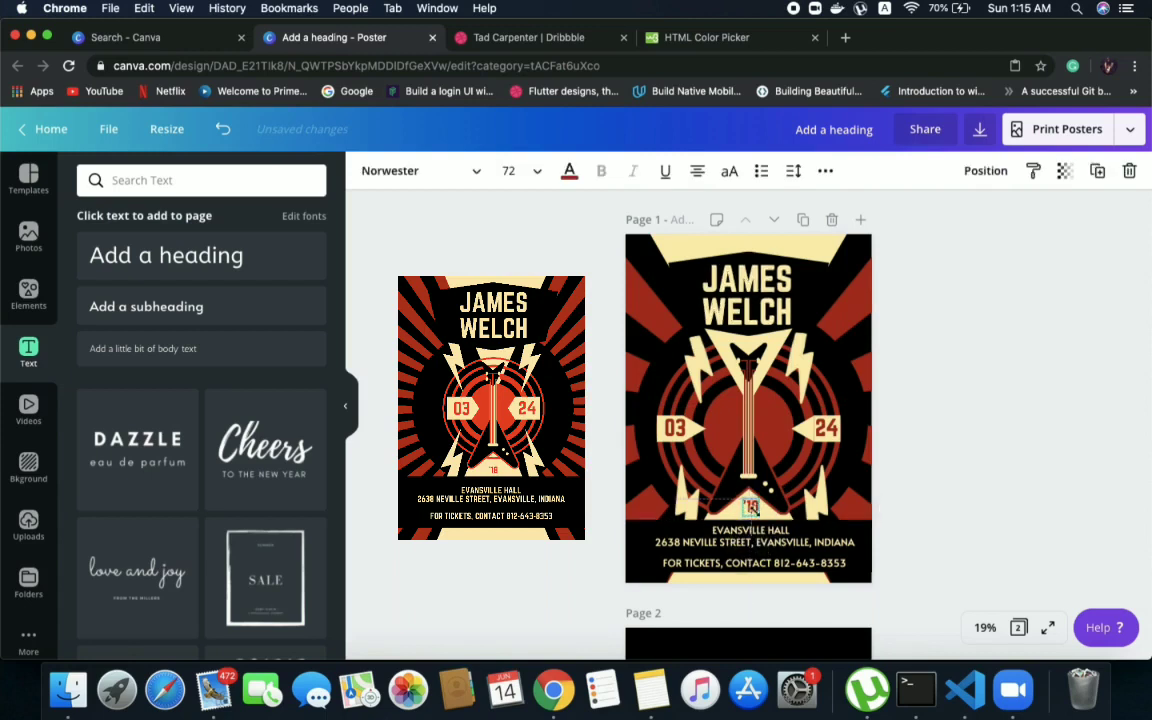
Try font sizes 36 and 48 on the "'18" text and settle on 56
{"action": "left_click", "coordinate": [530, 171]}
{"action": "left_click", "coordinate": [530, 197]}
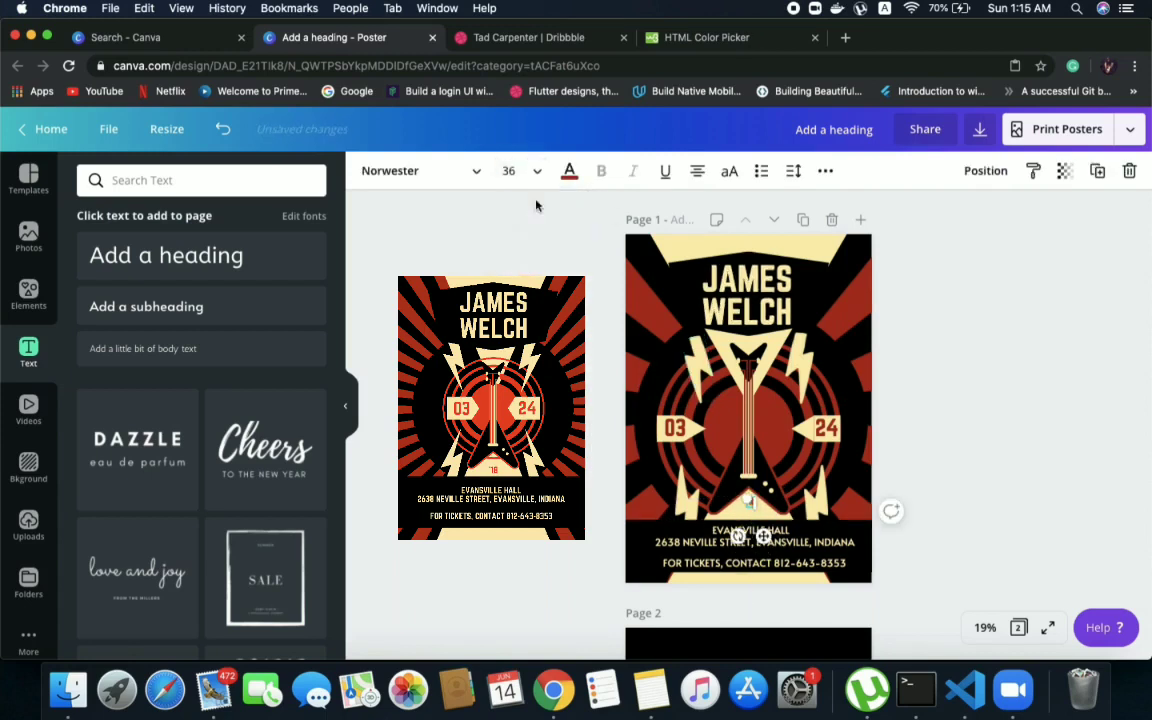
{"action": "left_click", "coordinate": [537, 172]}
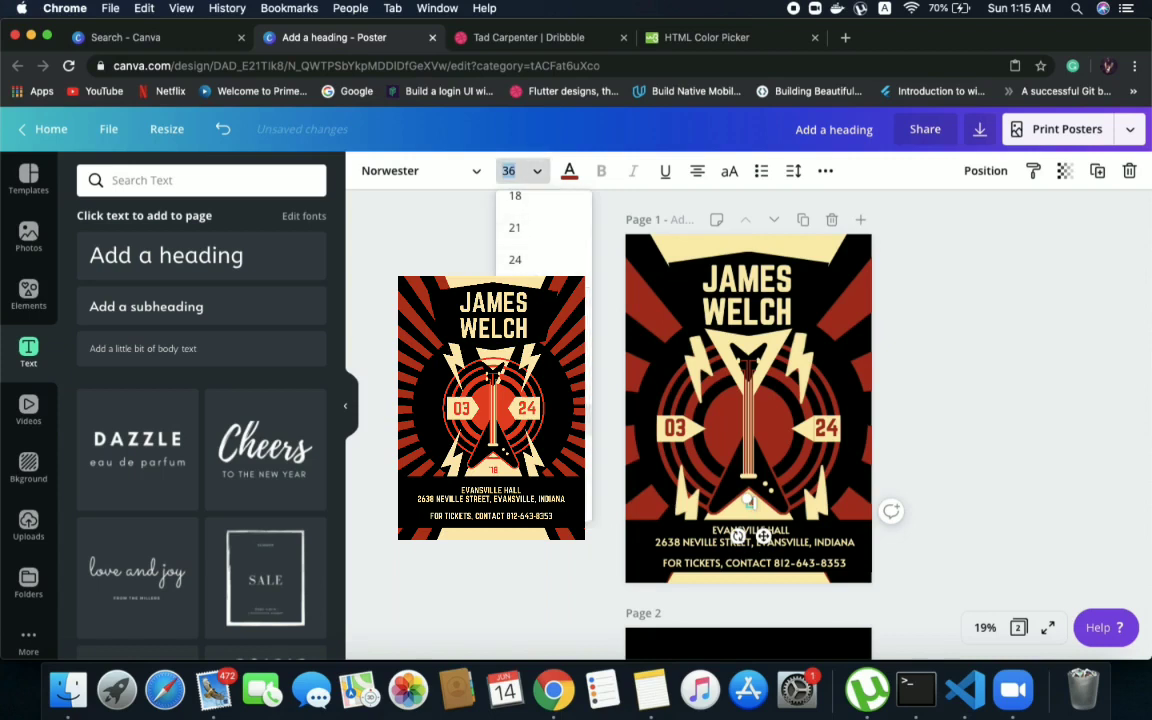
{"action": "type", "text": "48"}
{"action": "key", "text": "Return"}
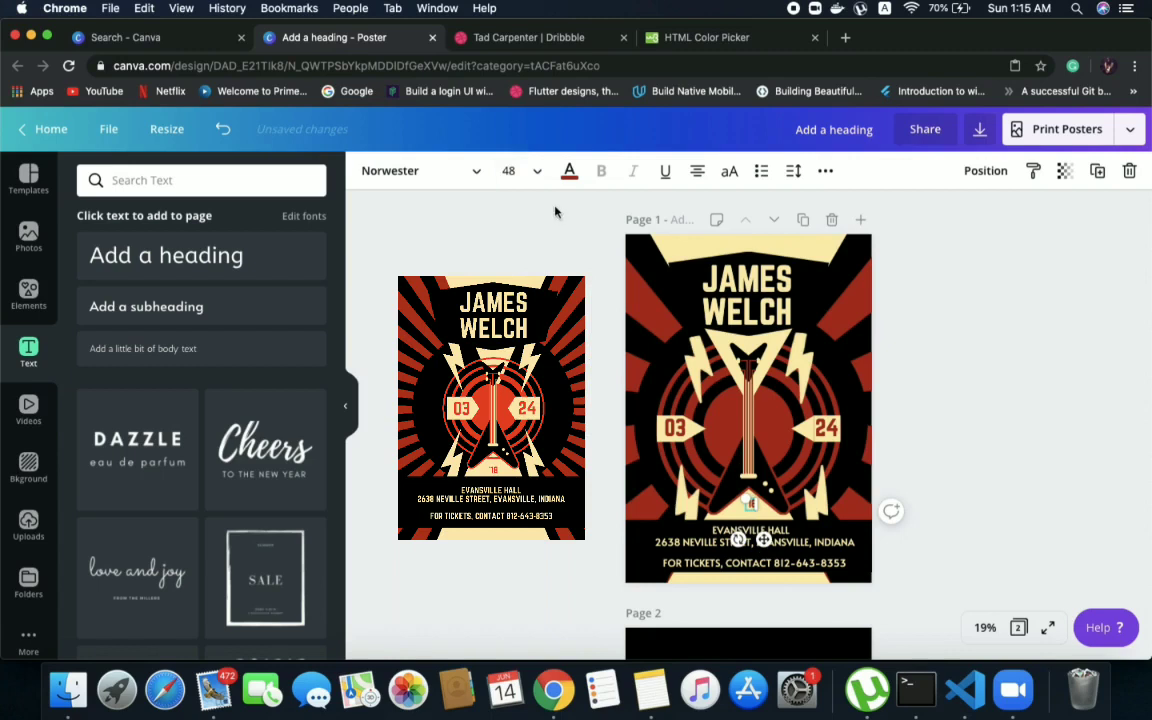
{"action": "left_click", "coordinate": [510, 171]}
{"action": "type", "text": "56"}
{"action": "key", "text": "Return"}
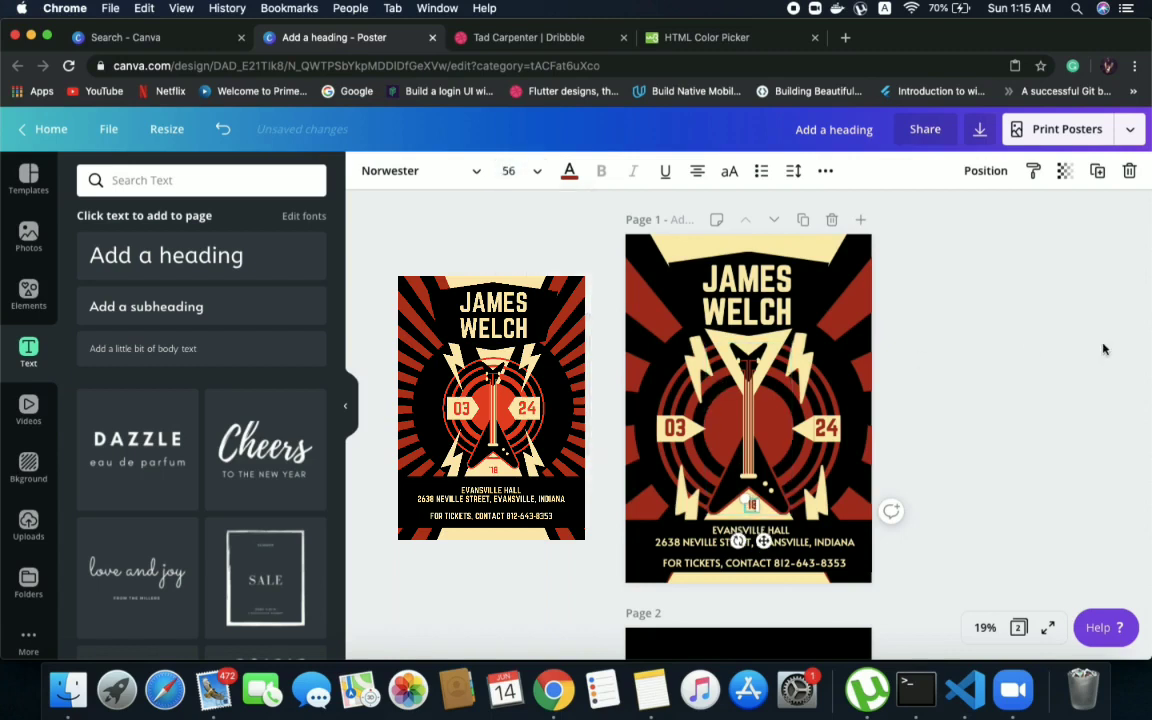
{"action": "left_click", "coordinate": [1105, 349]}
Nudge the "'18" text so it sits centred in the cream triangle at the guitar's base
{"action": "left_click", "coordinate": [752, 502]}
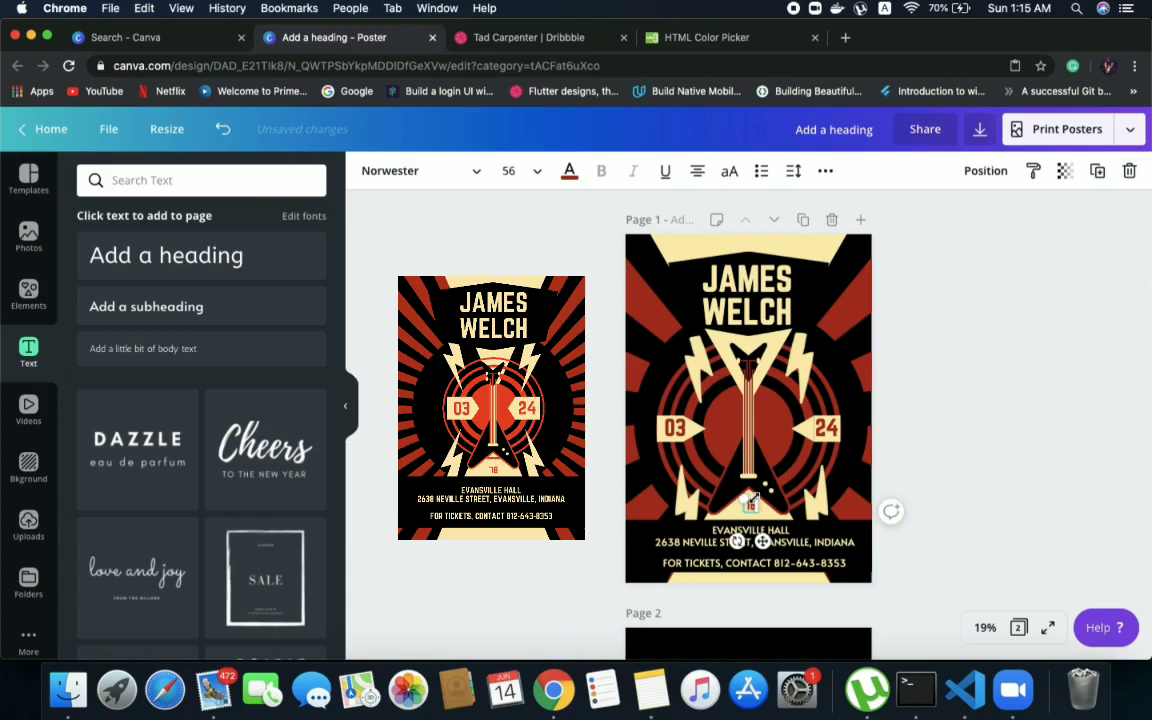
{"action": "key", "text": "Escape"}
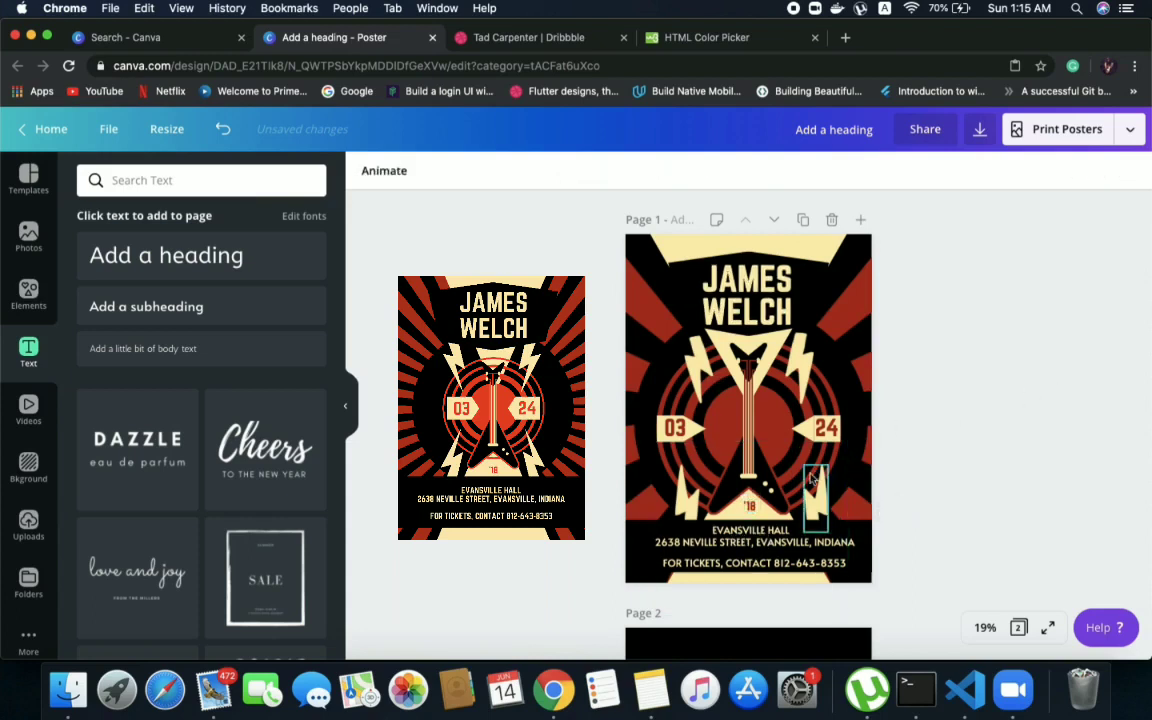
{"action": "left_click", "coordinate": [749, 507]}
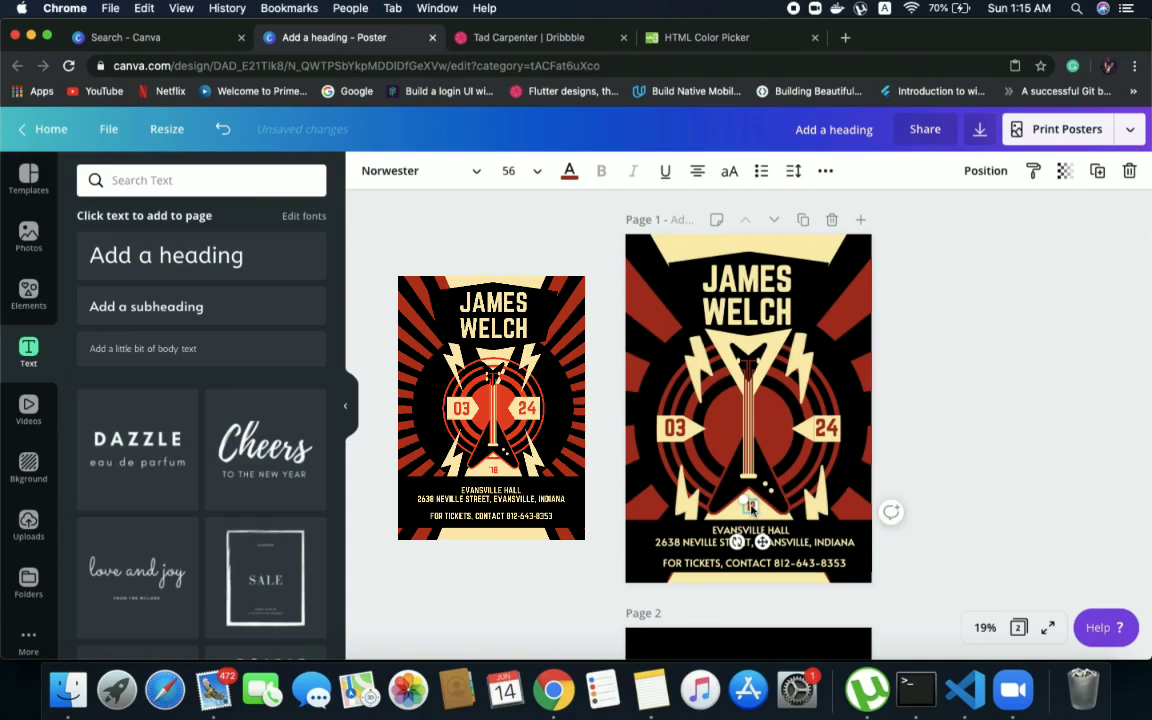
{"action": "left_click", "coordinate": [945, 437]}
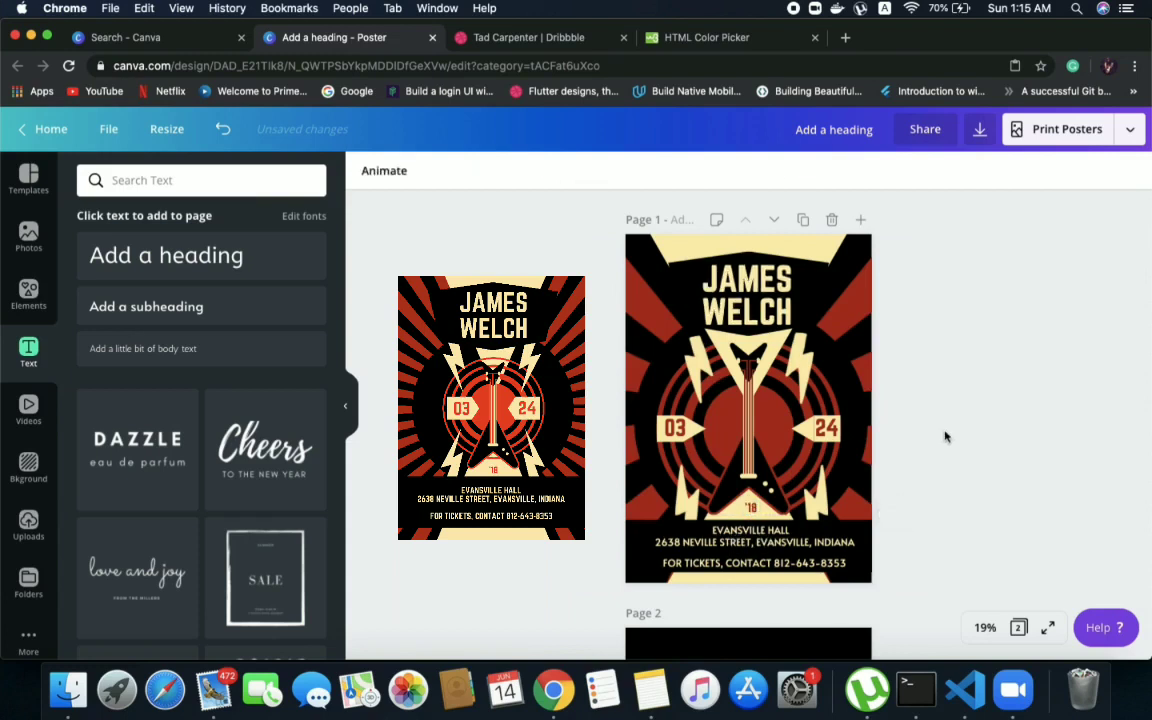